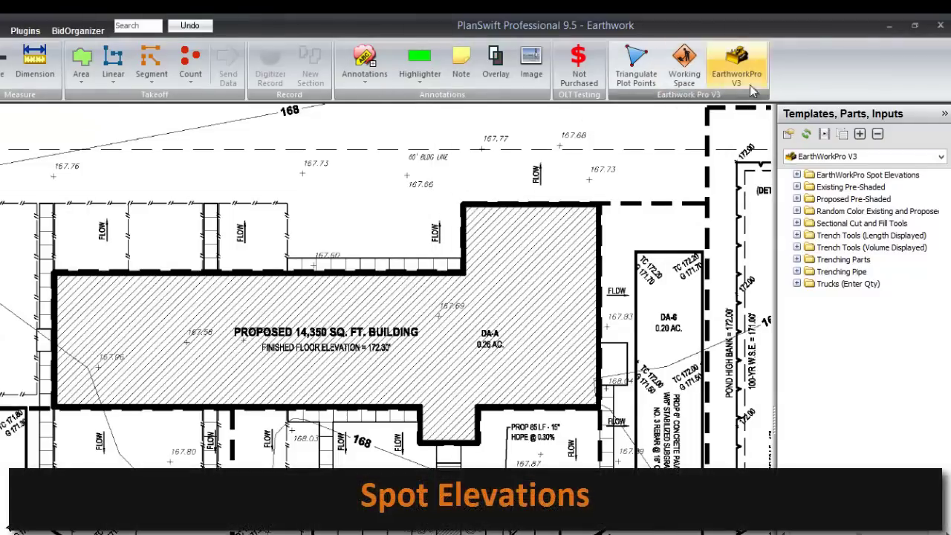
Expand the EarthWorkPro Spot Elevations, Existing Pre-Shaded and Proposed Pre-Shaded template folders to examine their tools.
{"action": "left_click", "coordinate": [808, 176]}
{"action": "left_click", "coordinate": [796, 174]}
{"action": "left_click", "coordinate": [838, 212]}
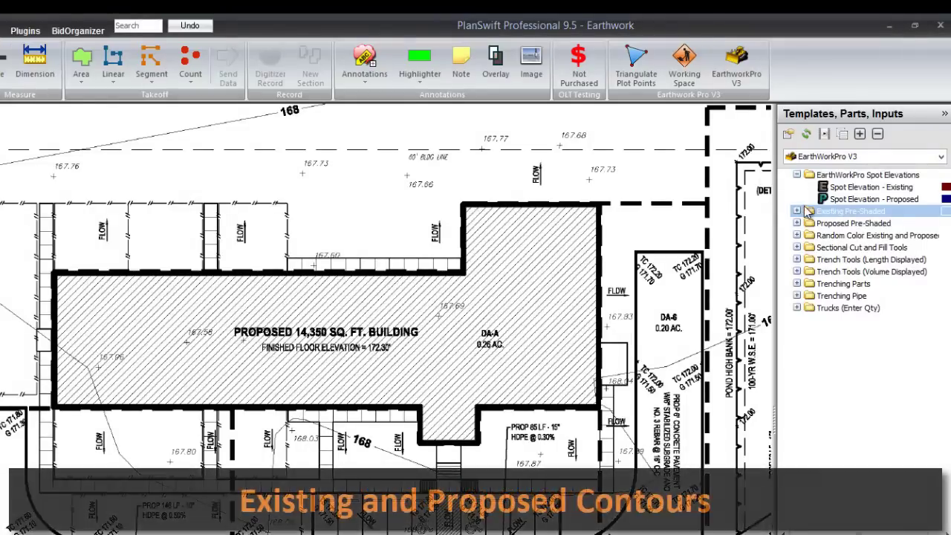
{"action": "left_click", "coordinate": [796, 212]}
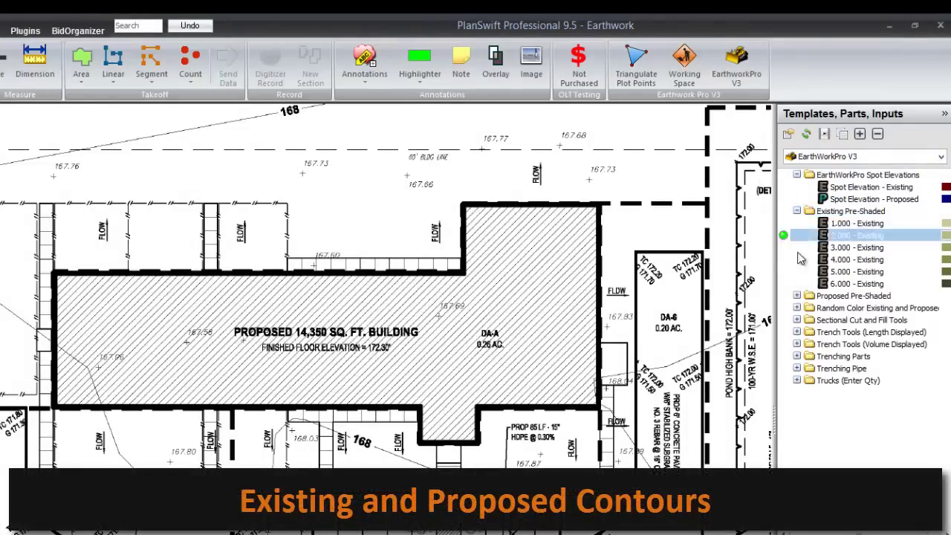
{"action": "left_click", "coordinate": [797, 296]}
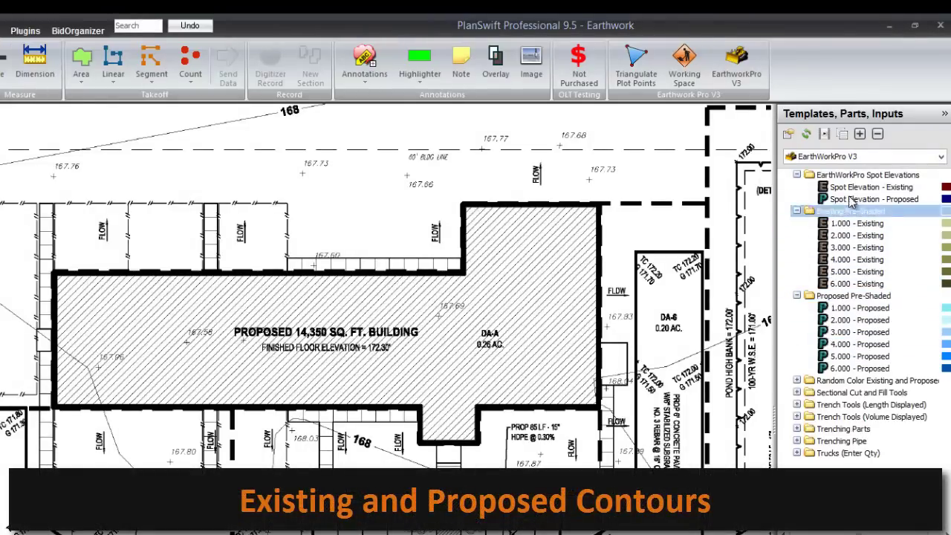
{"action": "left_click", "coordinate": [858, 345]}
{"action": "left_click", "coordinate": [859, 357]}
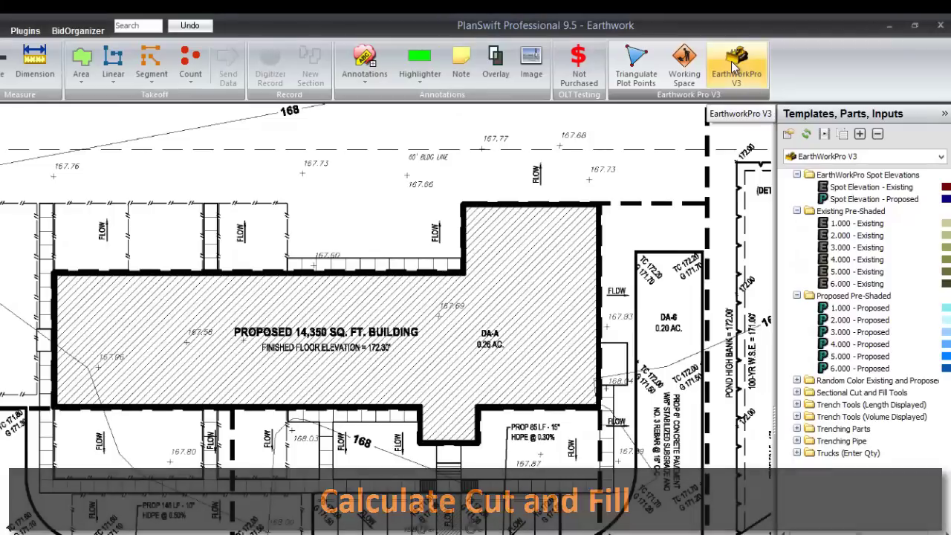
Expand the Trench Tools (Length Displayed) and Sectional Cut and Fill Tools folders to examine their contents.
{"action": "left_click", "coordinate": [797, 405]}
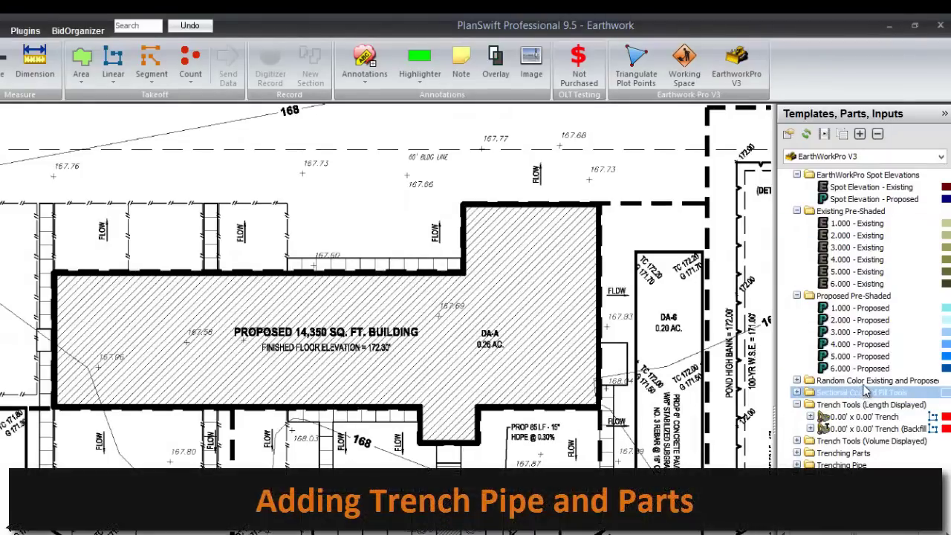
{"action": "left_click", "coordinate": [797, 393]}
{"action": "left_click", "coordinate": [831, 418]}
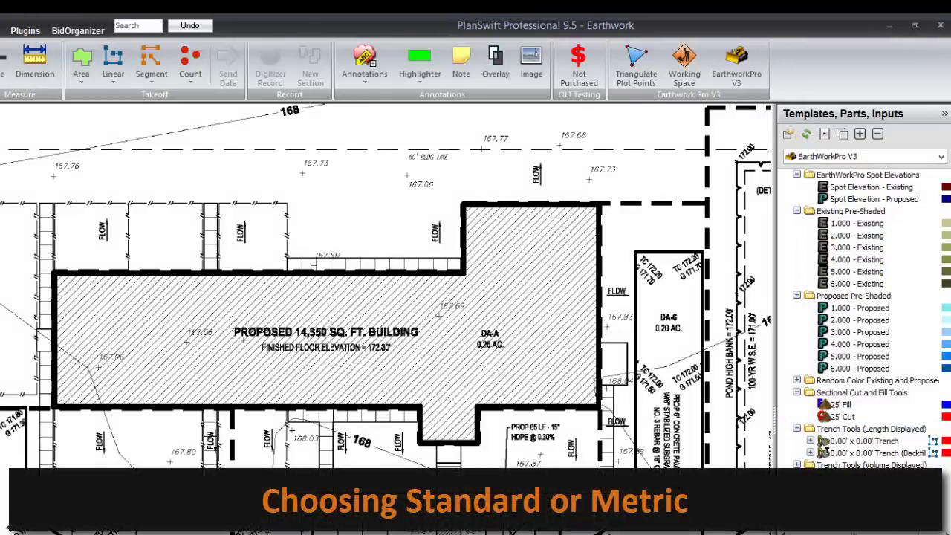
Switch the template set to EarthWorkPro V3 Metric and back to EarthWorkPro V3.
{"action": "left_click", "coordinate": [940, 156]}
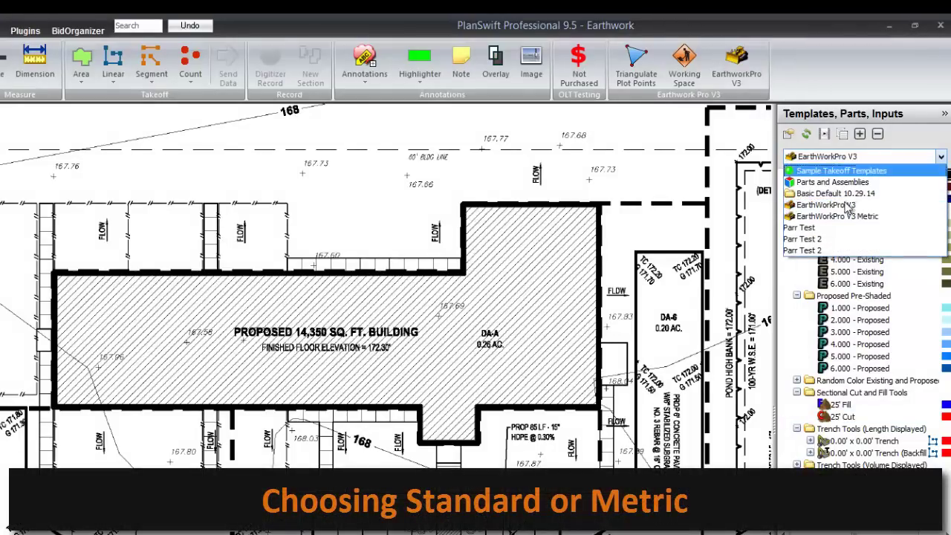
{"action": "left_click", "coordinate": [838, 220]}
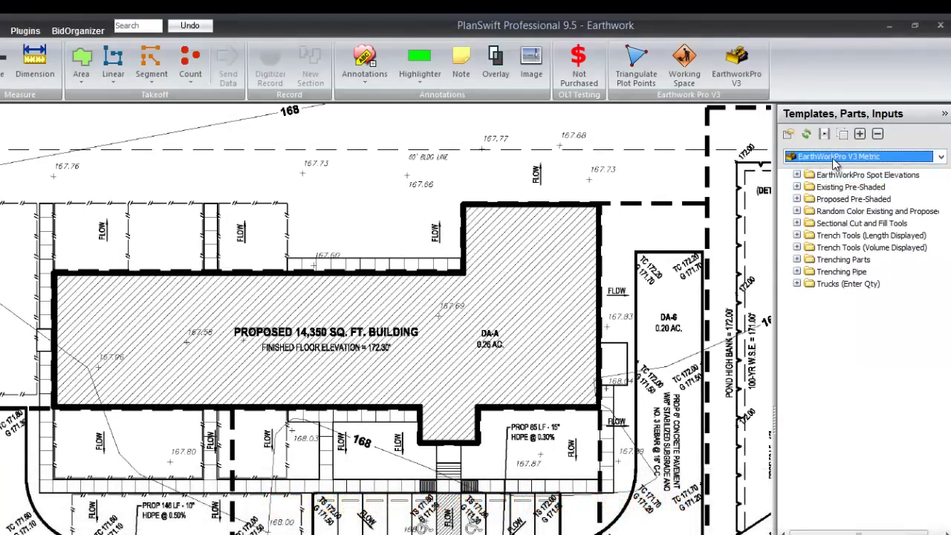
{"action": "left_click", "coordinate": [940, 156]}
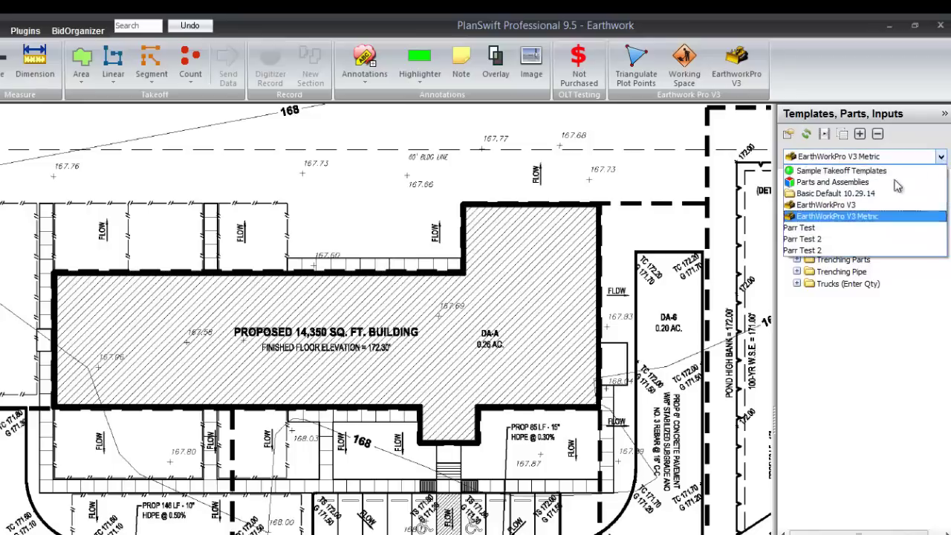
{"action": "left_click", "coordinate": [825, 205]}
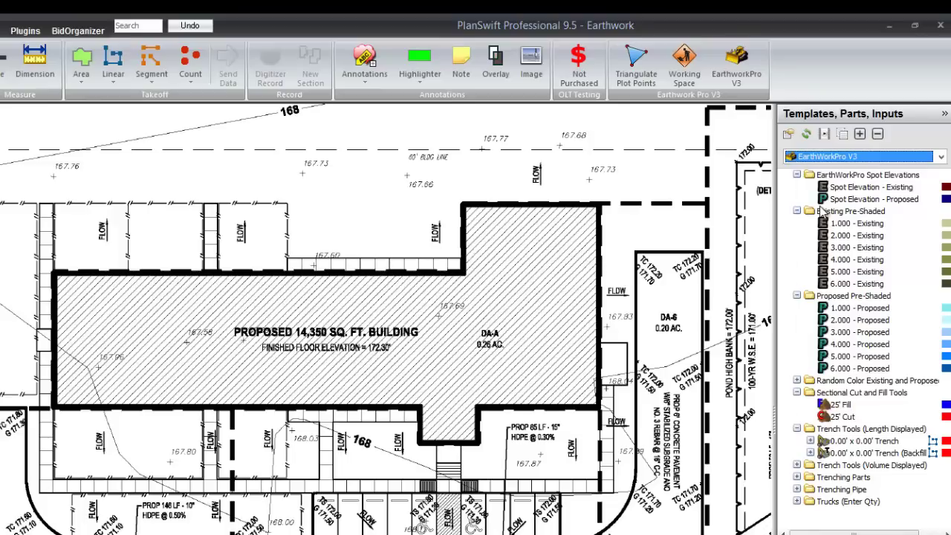
Load the EarthWorkPro V3 Metric template set and expand its spot elevation, existing and proposed pre-shaded folders.
{"action": "left_click", "coordinate": [941, 157]}
{"action": "left_click", "coordinate": [858, 214]}
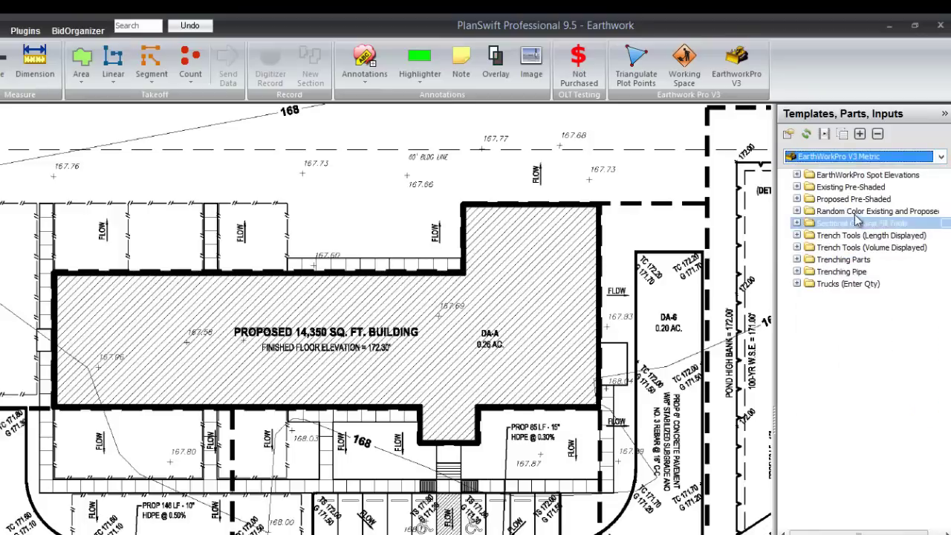
{"action": "left_click", "coordinate": [854, 174]}
{"action": "left_click", "coordinate": [796, 174]}
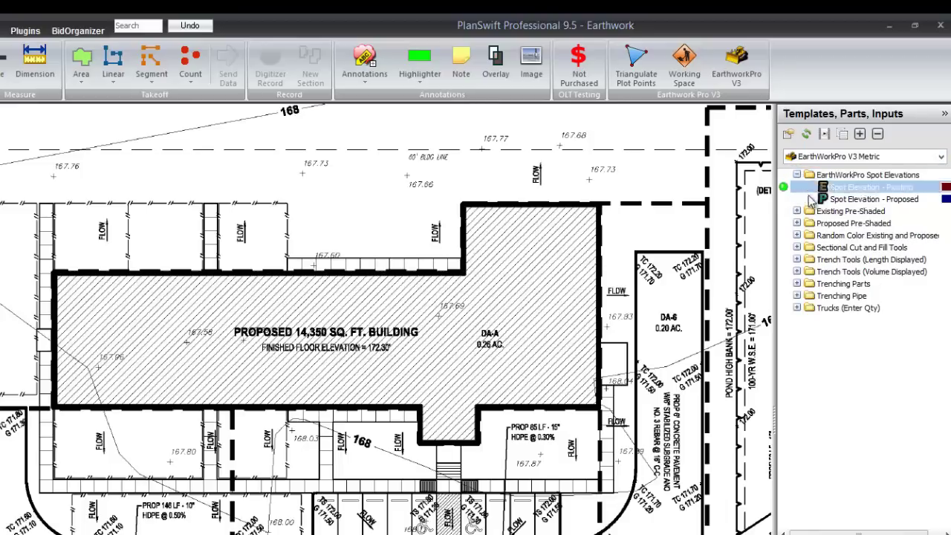
{"action": "left_click", "coordinate": [797, 211]}
{"action": "left_click", "coordinate": [798, 297]}
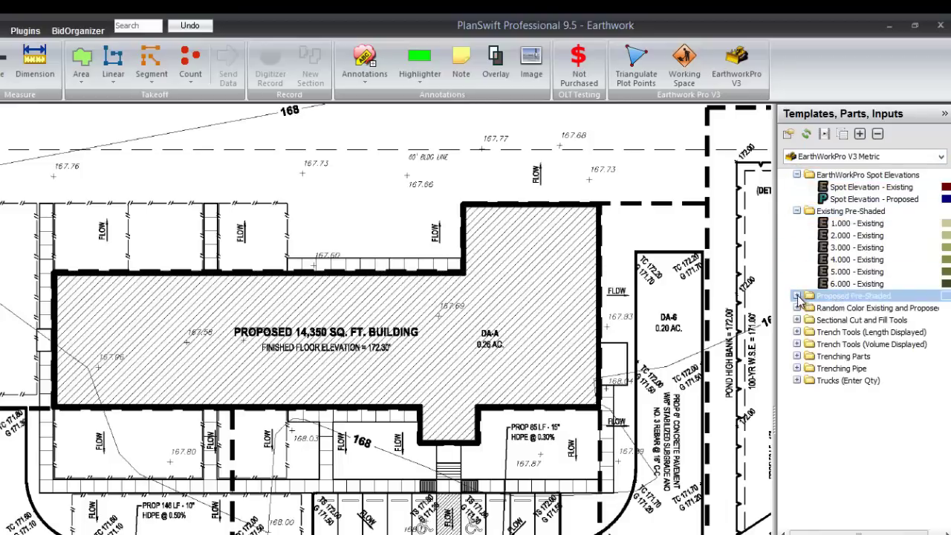
Return the template set to the standard-unit EarthWorkPro V3.
{"action": "left_click", "coordinate": [840, 156]}
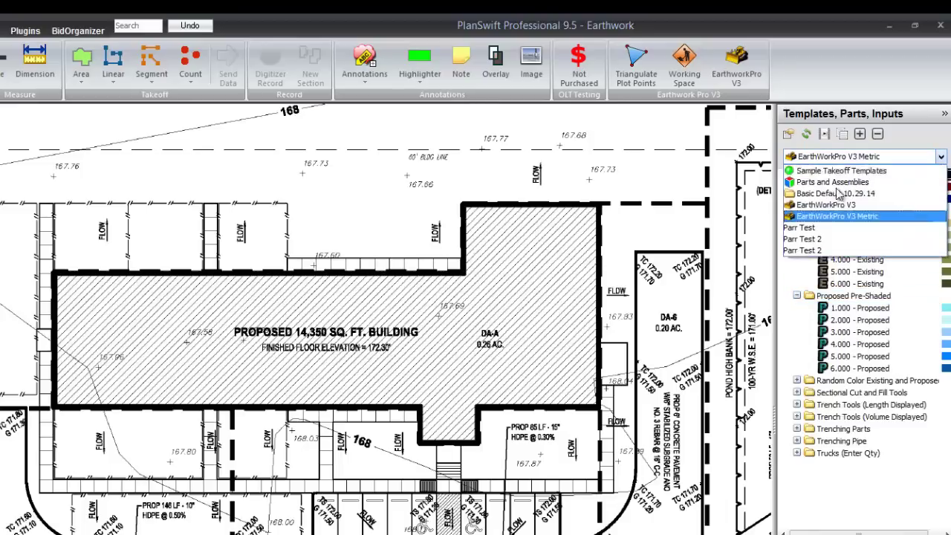
{"action": "left_click", "coordinate": [826, 204]}
{"action": "left_click", "coordinate": [825, 199]}
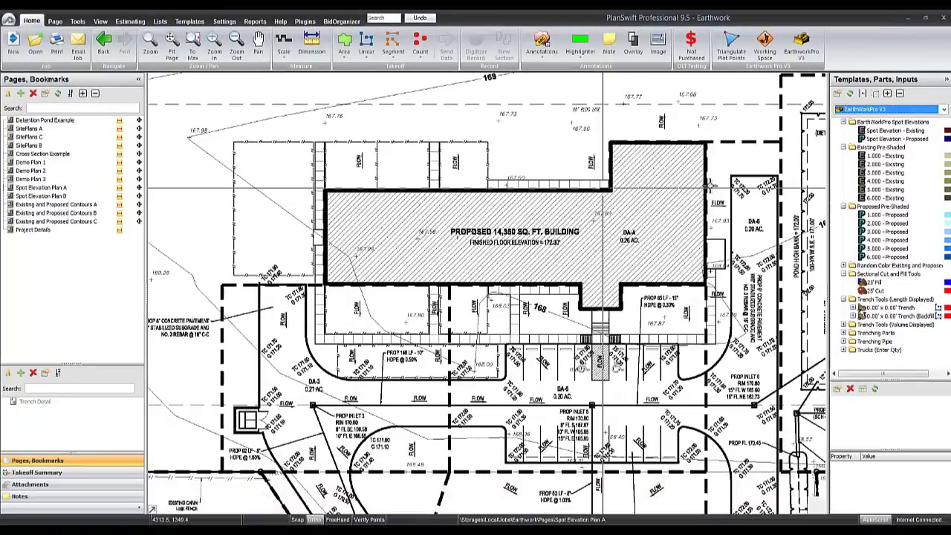
{"action": "left_click", "coordinate": [826, 211]}
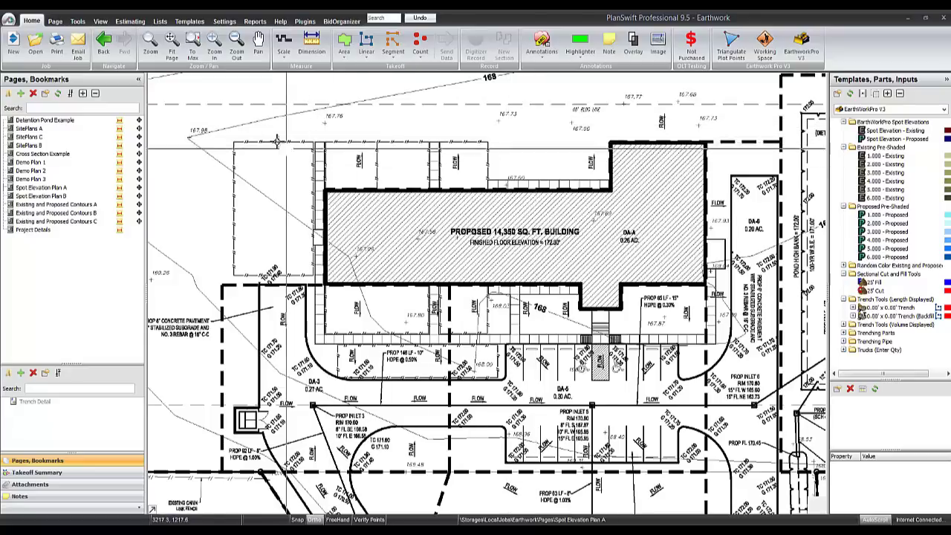
Start a takeoff on the plan with the Spot Elevation - Existing template, opening its properties.
{"action": "left_click", "coordinate": [892, 131]}
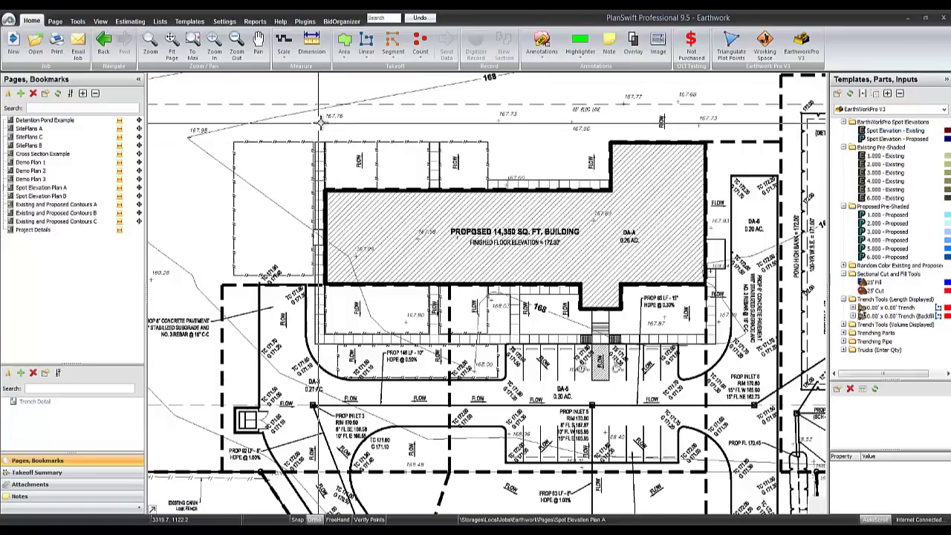
{"action": "scroll", "coordinate": [306, 128], "scroll_direction": "up", "scroll_amount": 3}
{"action": "scroll", "coordinate": [357, 165], "scroll_direction": "down", "scroll_amount": 5}
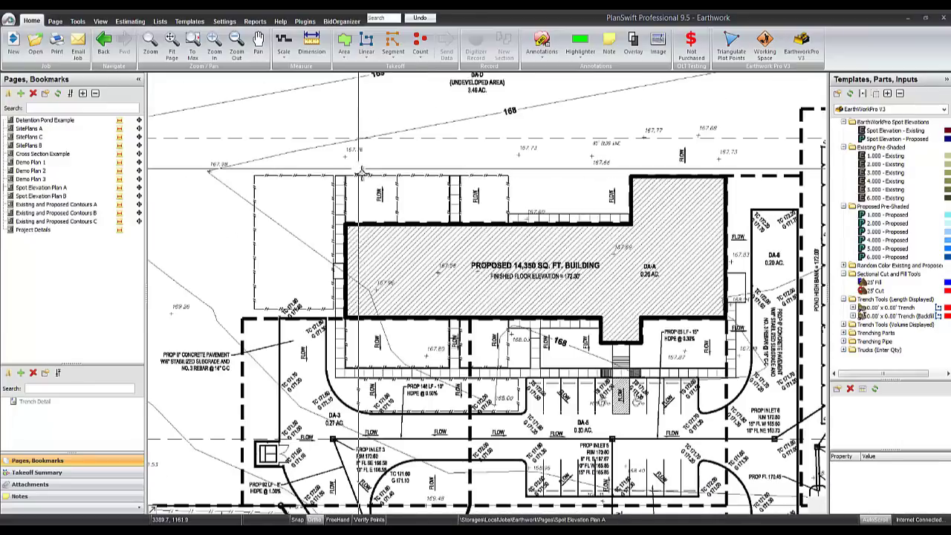
{"action": "left_click_drag", "start_coordinate": [479, 172], "coordinate": [474, 169]}
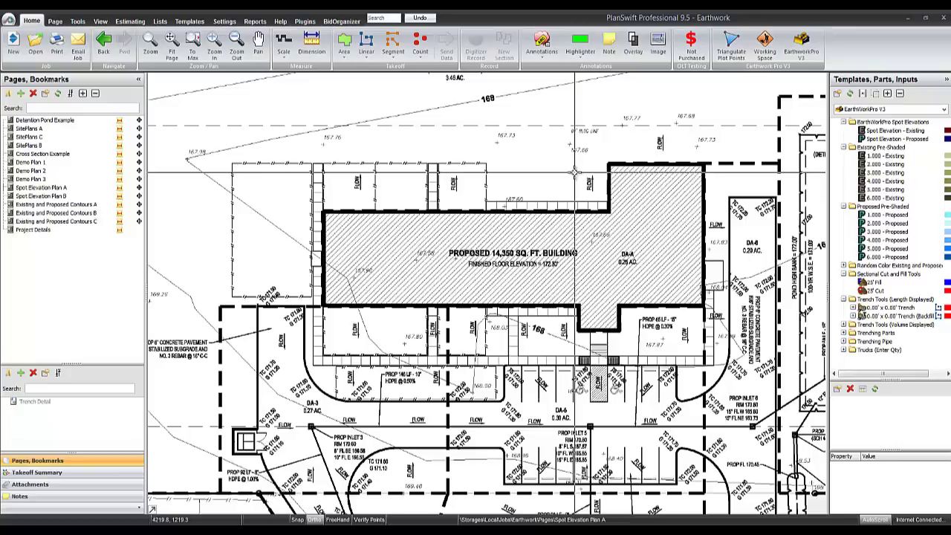
{"action": "left_click", "coordinate": [865, 131]}
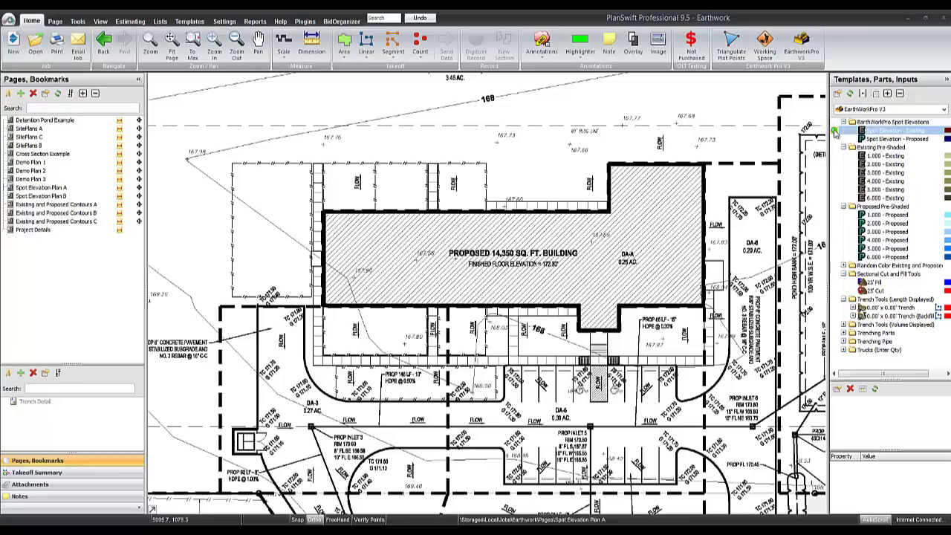
{"action": "double_click", "coordinate": [834, 131]}
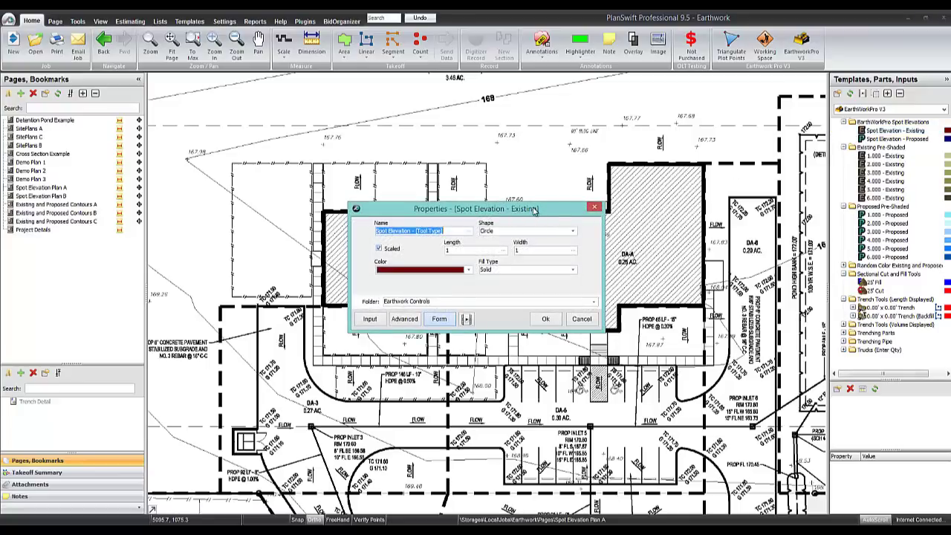
Turn off Scaled for the existing spot elevation, clear its Folder value and accept the properties to begin recording.
{"action": "left_click", "coordinate": [380, 251]}
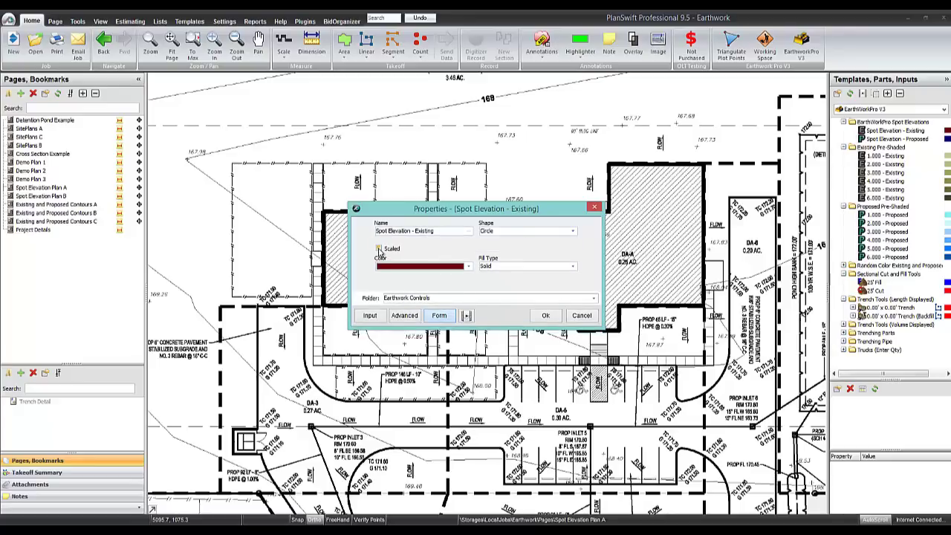
{"action": "left_click", "coordinate": [378, 249]}
{"action": "left_click_drag", "start_coordinate": [434, 297], "coordinate": [349, 298]}
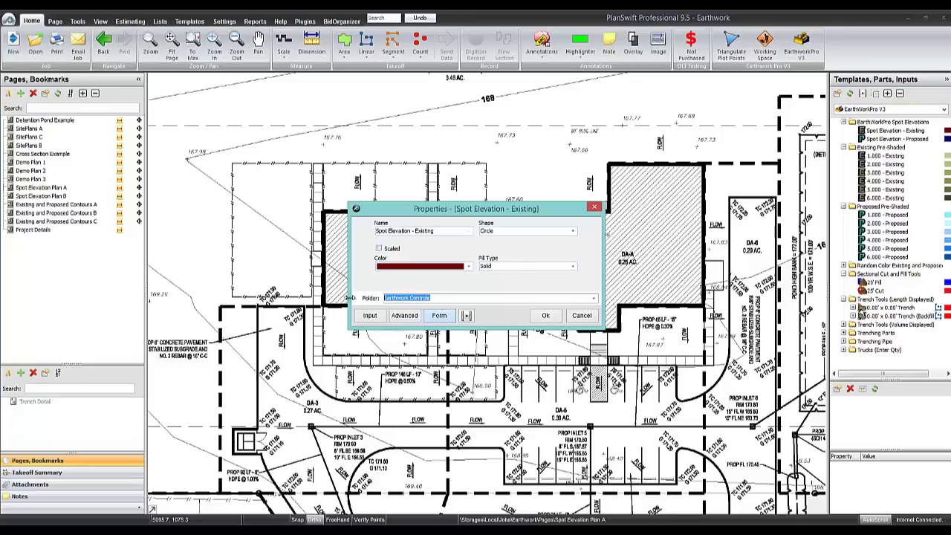
{"action": "key", "text": "BackSpace"}
{"action": "left_click", "coordinate": [544, 317]}
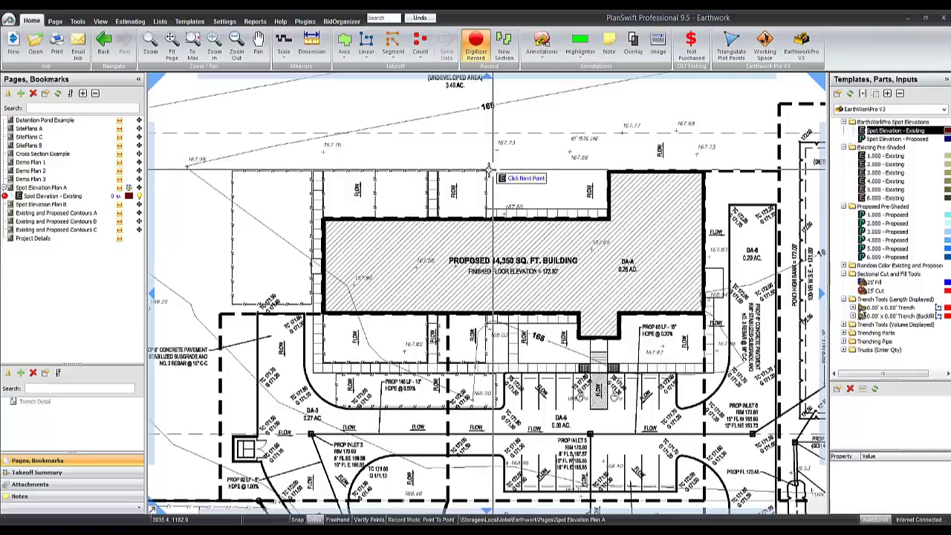
Place existing spot elevation points on the 167.98 and 167.76 marks, entering elevations 167.98 and 167.76.
{"action": "scroll", "coordinate": [248, 165], "scroll_direction": "up", "scroll_amount": 4}
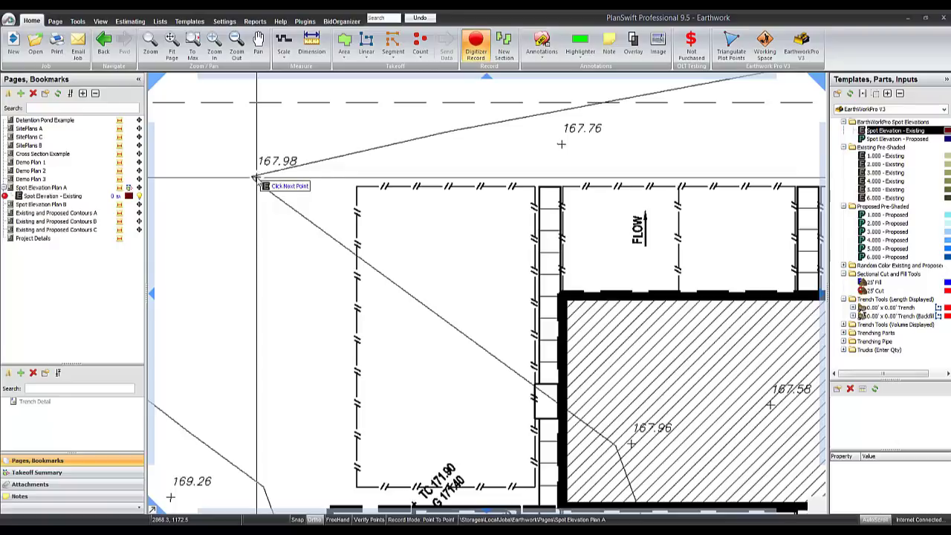
{"action": "left_click", "coordinate": [255, 179]}
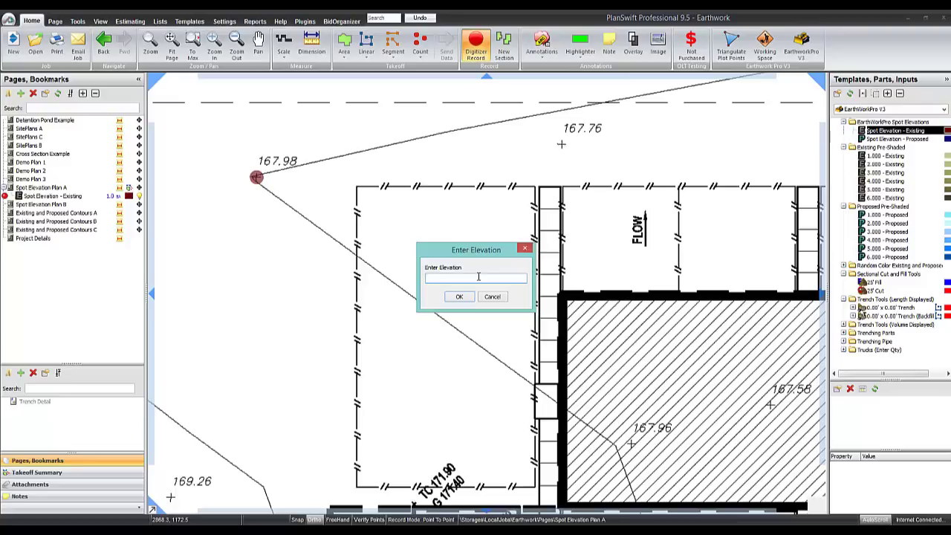
{"action": "type", "text": "167.98"}
{"action": "left_click", "coordinate": [459, 297]}
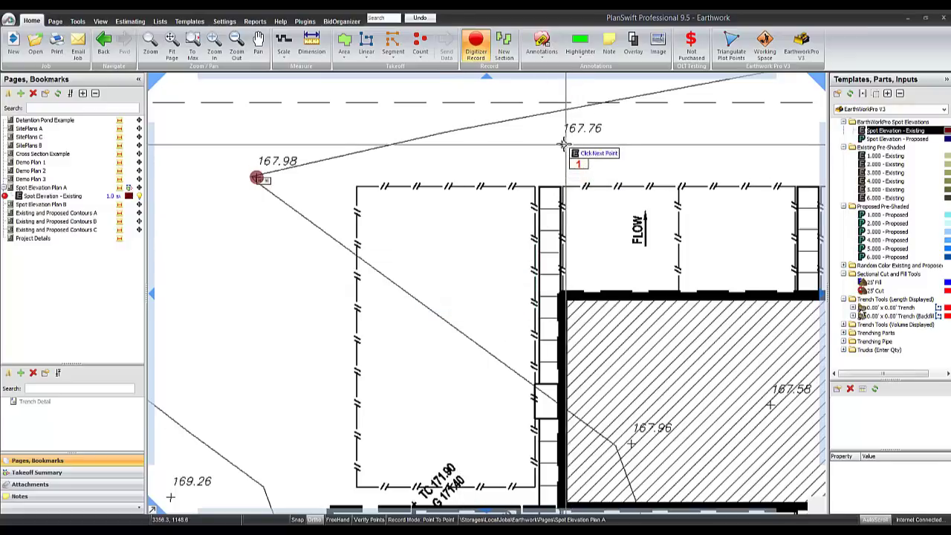
{"action": "left_click", "coordinate": [561, 144]}
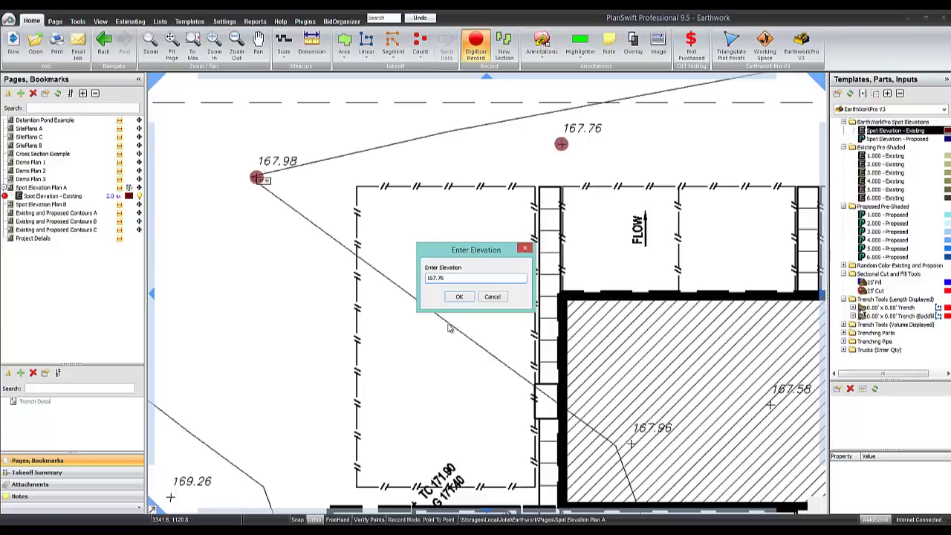
{"action": "left_click", "coordinate": [459, 297]}
Place a spot elevation point between the 167.76 and 167.73 marks and discard it by cancelling its elevation entry.
{"action": "left_click_drag", "start_coordinate": [601, 208], "coordinate": [326, 210]}
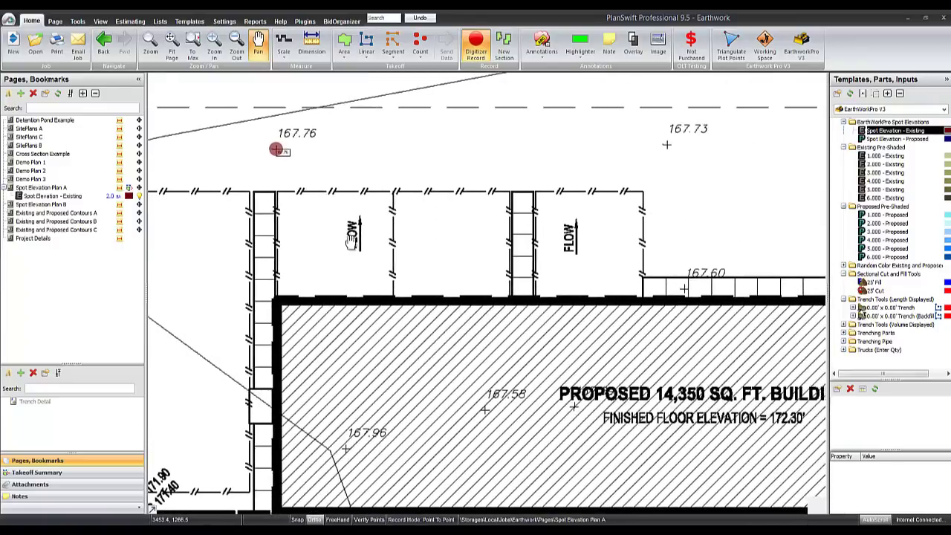
{"action": "left_click", "coordinate": [520, 145]}
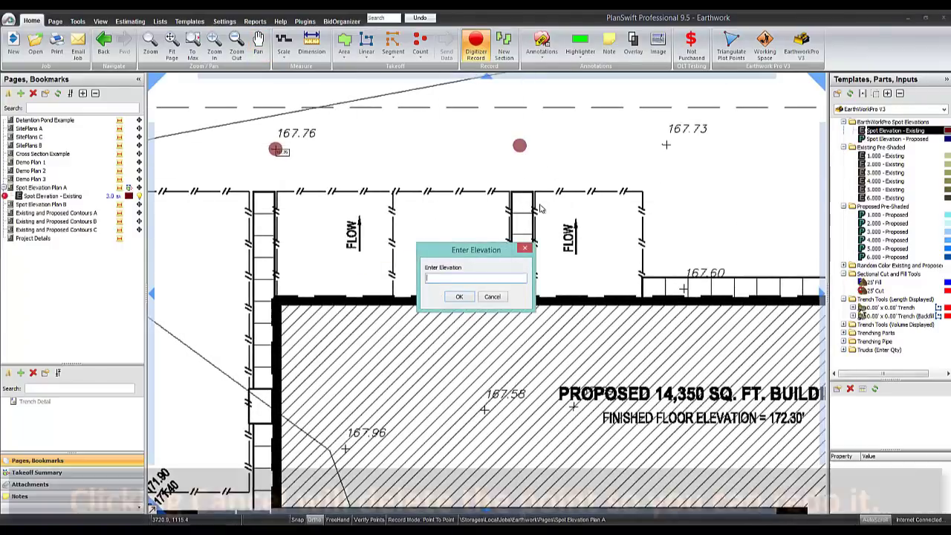
{"action": "left_click", "coordinate": [491, 297]}
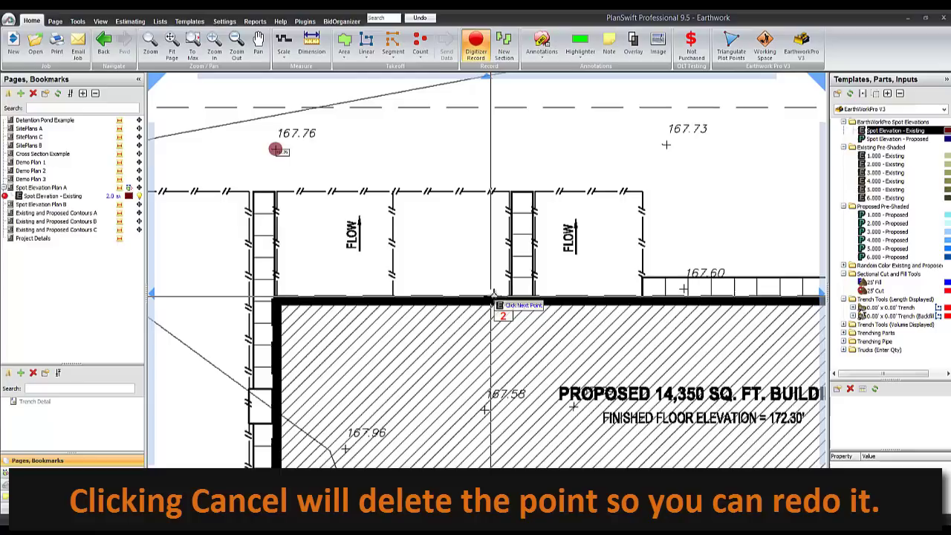
Place existing spot elevation points on the 167.73 and 167.66 marks, entering the elevation labelled at each mark.
{"action": "left_click", "coordinate": [667, 145]}
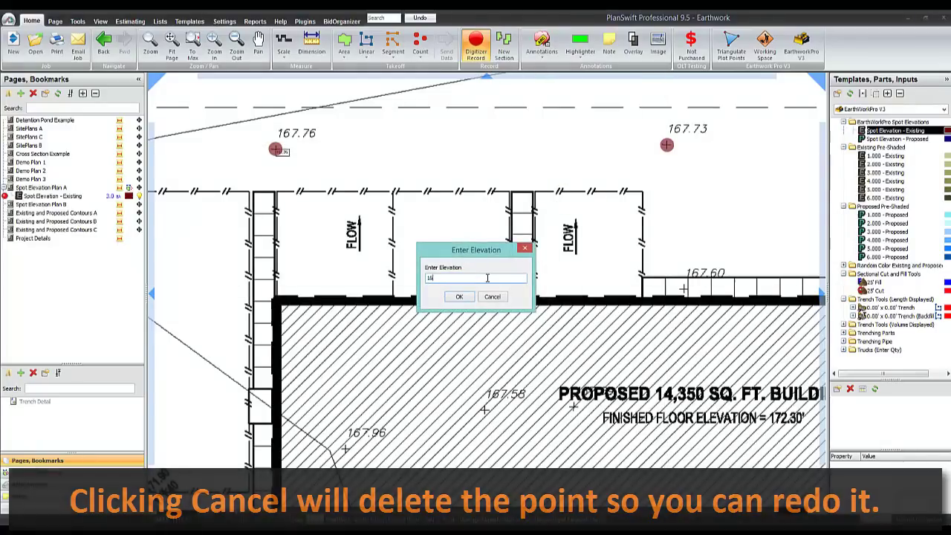
{"action": "type", "text": "16"}
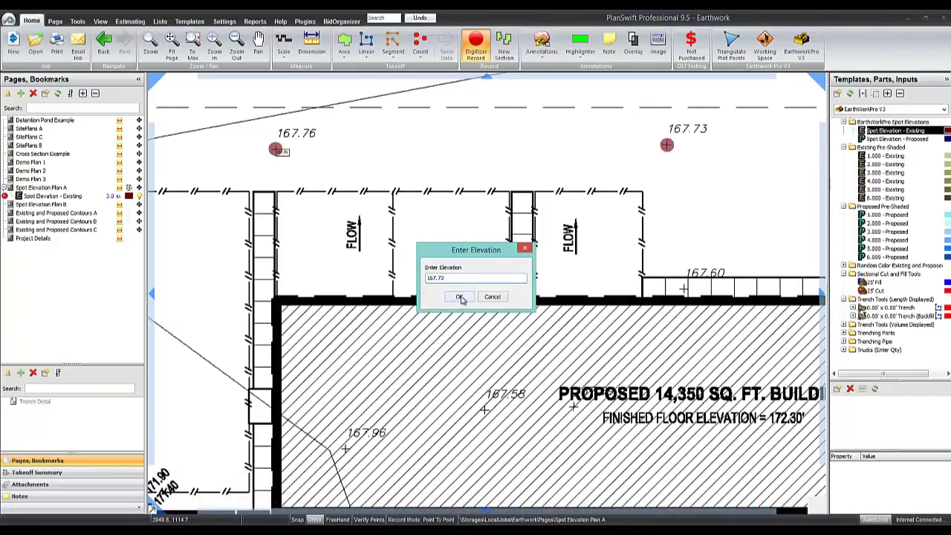
{"action": "left_click", "coordinate": [461, 297]}
{"action": "left_click_drag", "start_coordinate": [700, 255], "coordinate": [431, 250]}
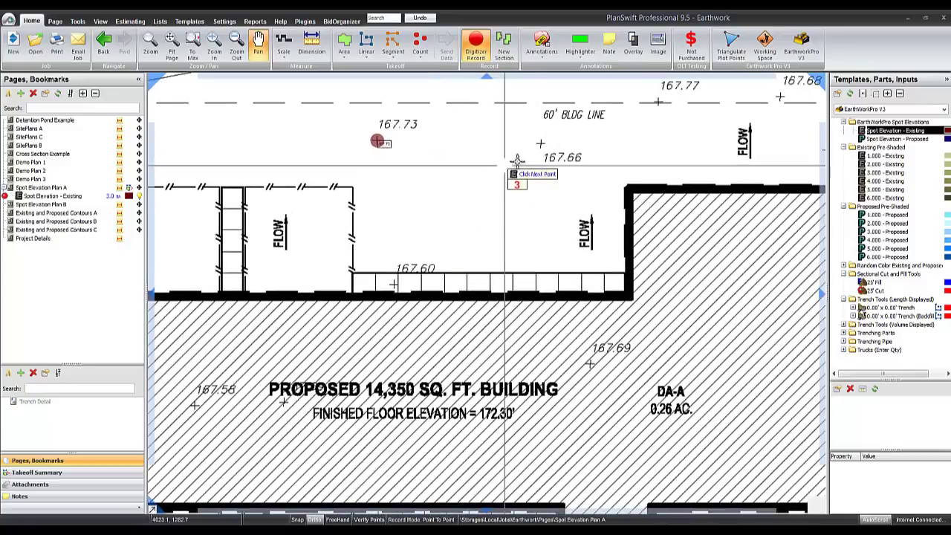
{"action": "left_click", "coordinate": [541, 144]}
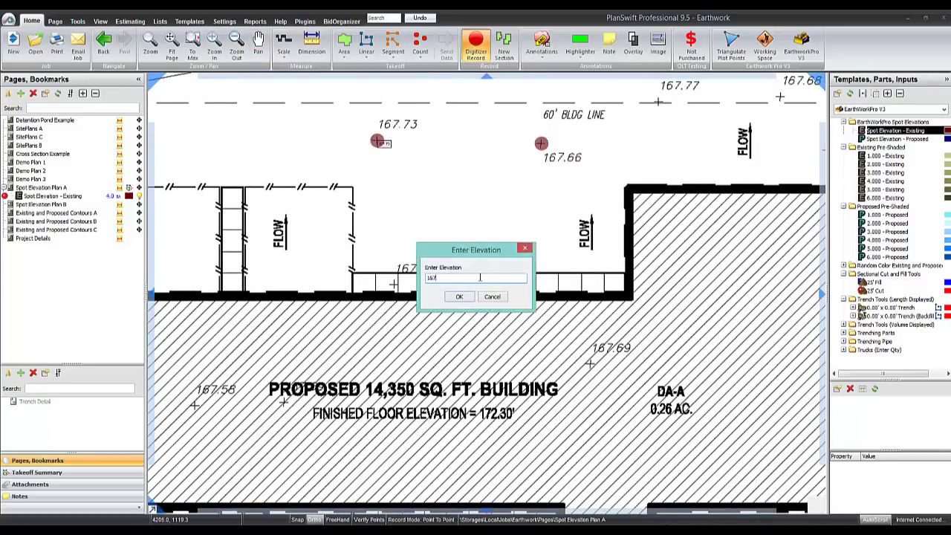
{"action": "type", "text": "167."}
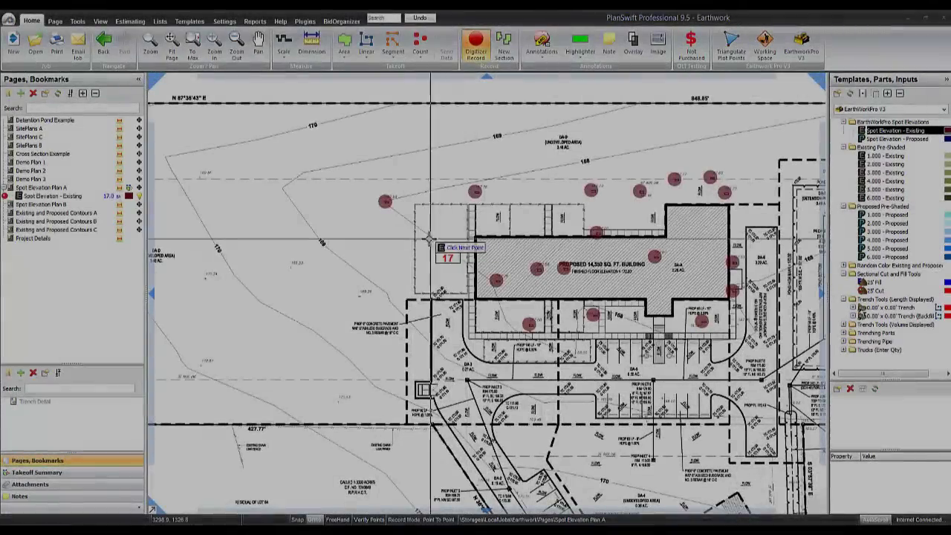
Place an existing spot elevation point on the 169.26 mark west of the building, entering 169.36 as its elevation.
{"action": "scroll", "coordinate": [576, 210], "scroll_direction": "up", "scroll_amount": 1}
{"action": "scroll", "coordinate": [550, 204], "scroll_direction": "down", "scroll_amount": 1}
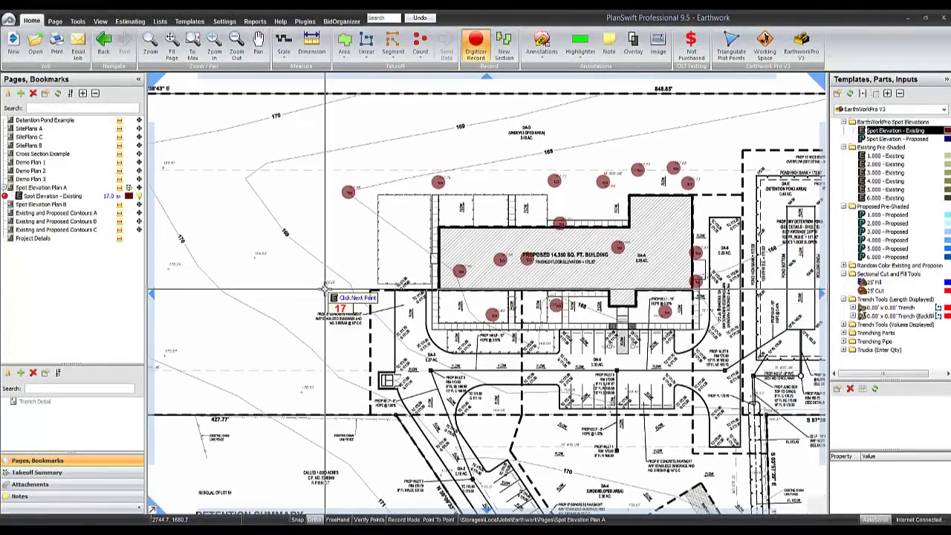
{"action": "scroll", "coordinate": [338, 297], "scroll_direction": "up", "scroll_amount": 4}
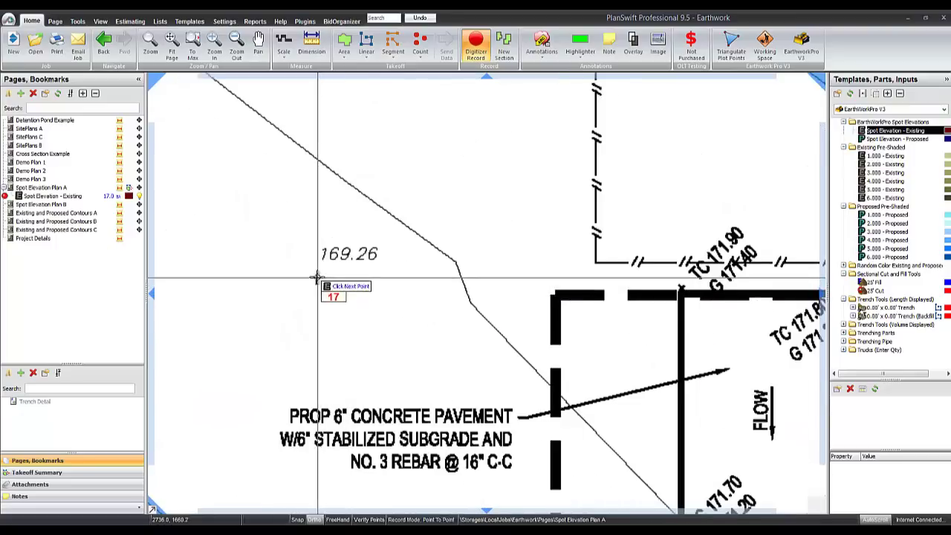
{"action": "left_click", "coordinate": [316, 276]}
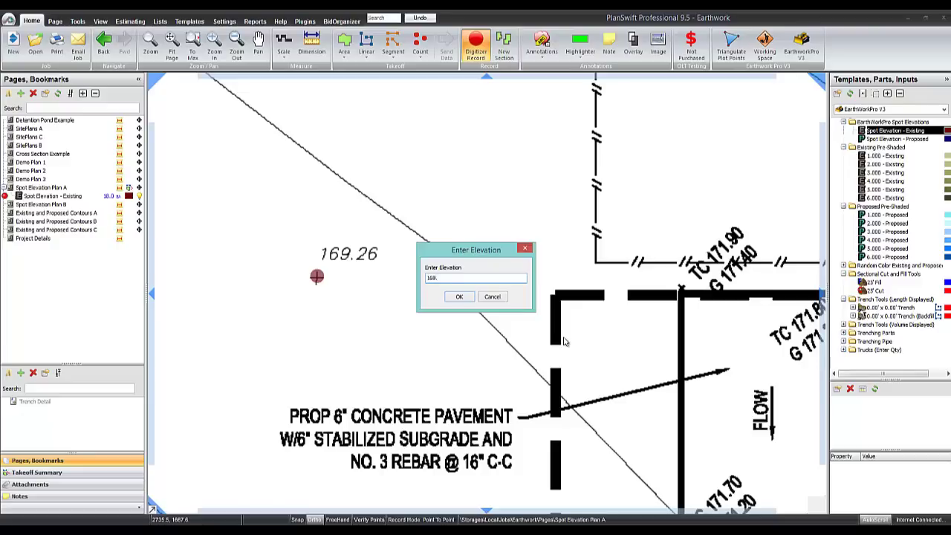
{"action": "key", "text": "Return"}
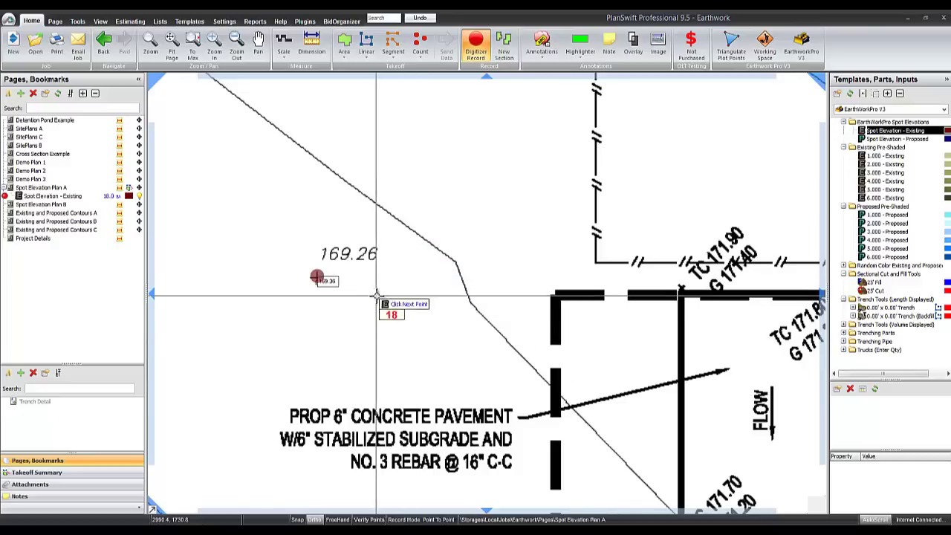
Stop digitizer recording and delete the point with the wrong 169.36 elevation at the 169.26 mark.
{"action": "scroll", "coordinate": [336, 295], "scroll_direction": "up", "scroll_amount": 3}
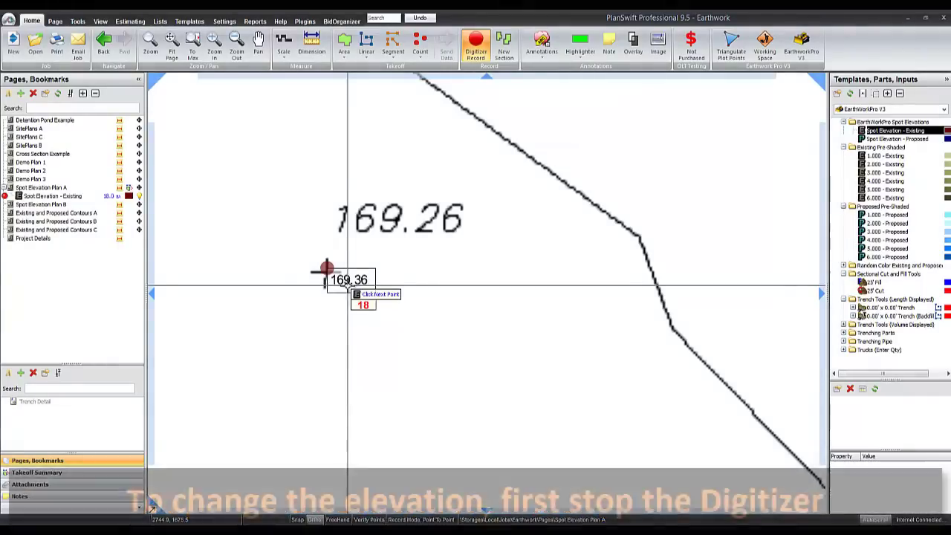
{"action": "left_click", "coordinate": [477, 48]}
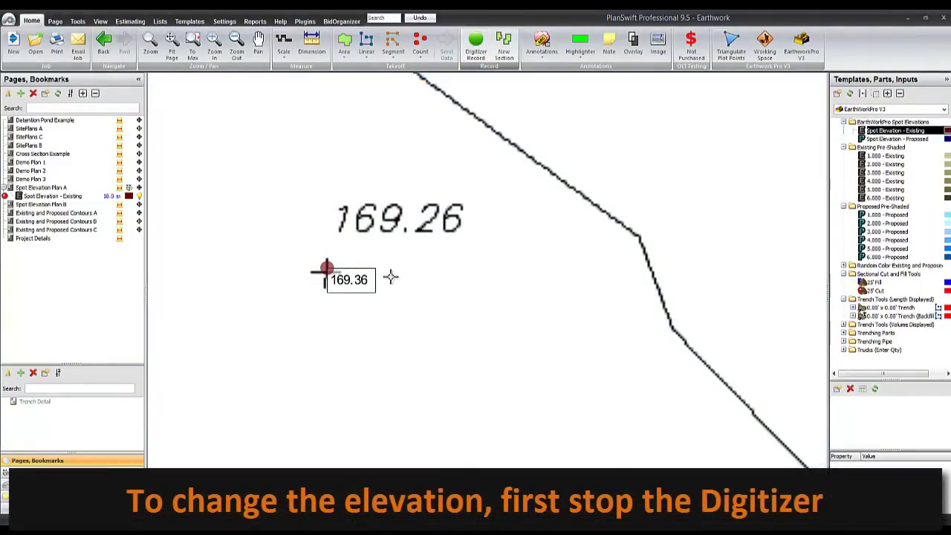
{"action": "left_click", "coordinate": [326, 271]}
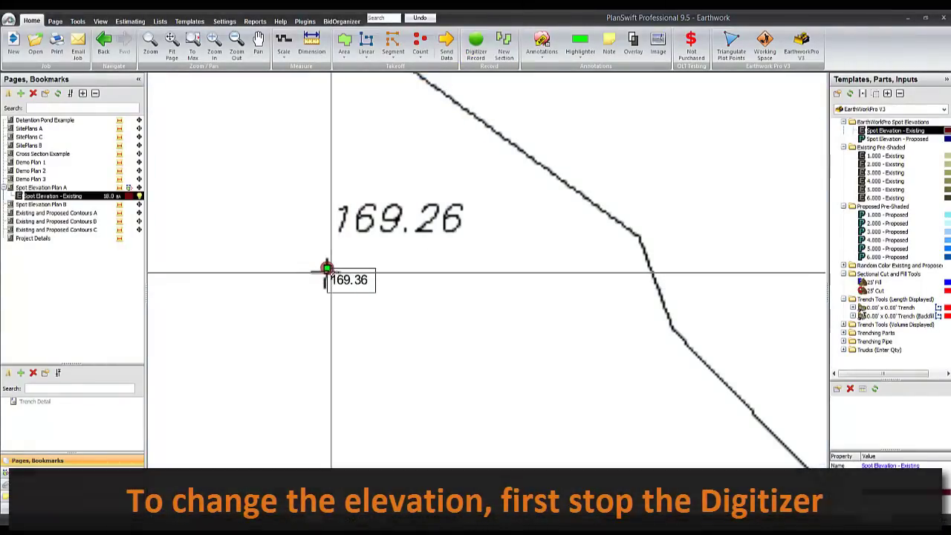
{"action": "double_click", "coordinate": [327, 269]}
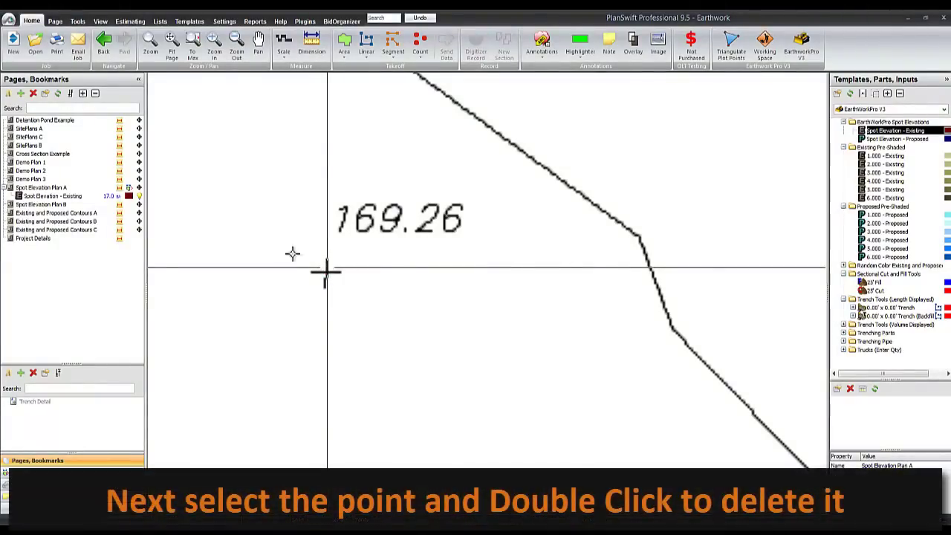
Continue recording with the Spot Elevation - Existing item and place a point on the 169.26 mark with elevation 169.26.
{"action": "left_click", "coordinate": [54, 196]}
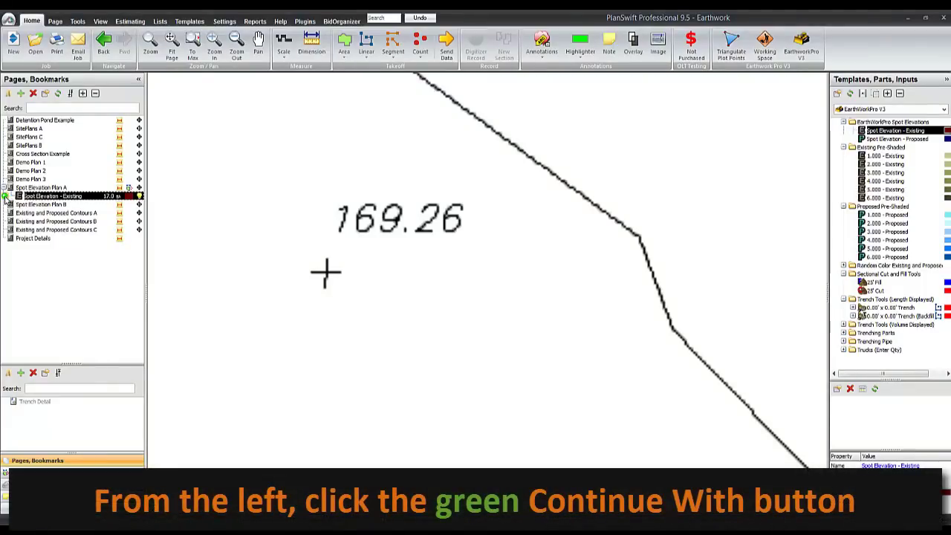
{"action": "left_click", "coordinate": [6, 197]}
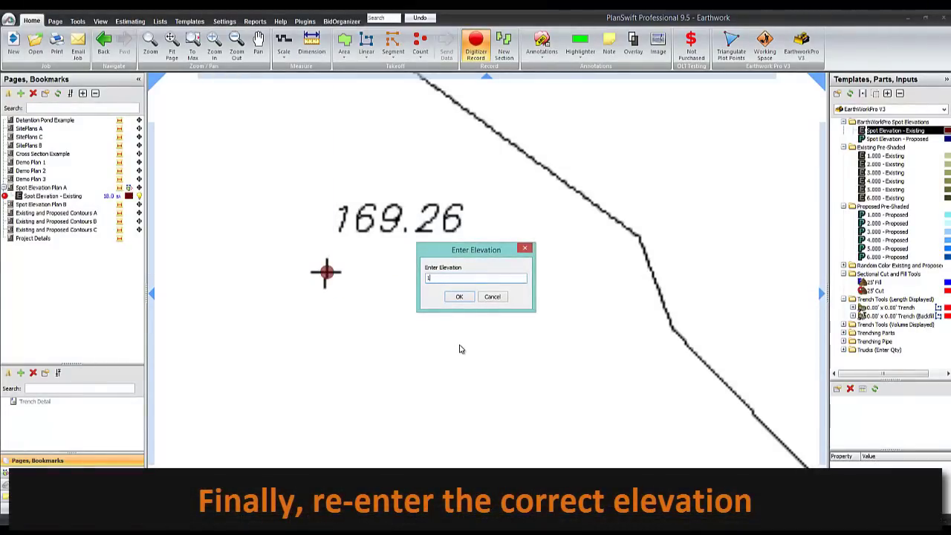
{"action": "type", "text": ".26"}
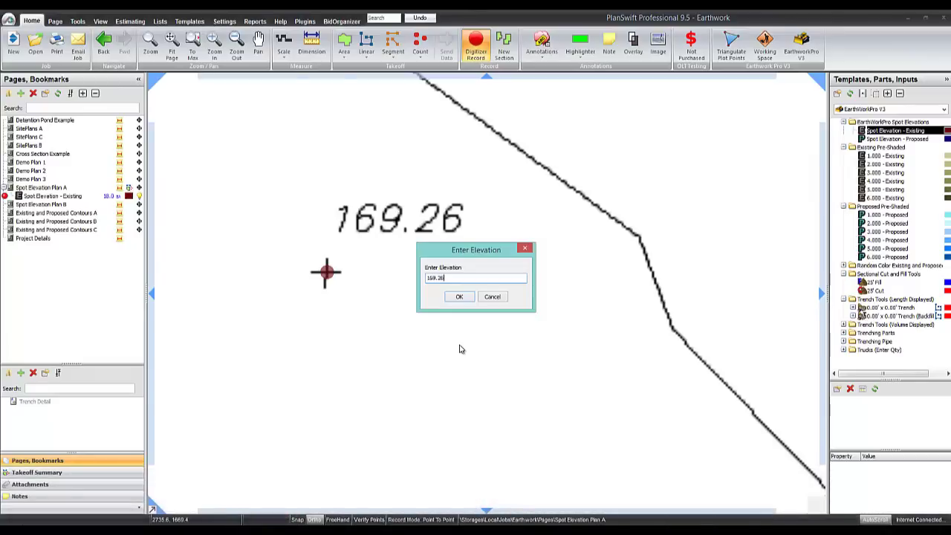
{"action": "left_click", "coordinate": [460, 297]}
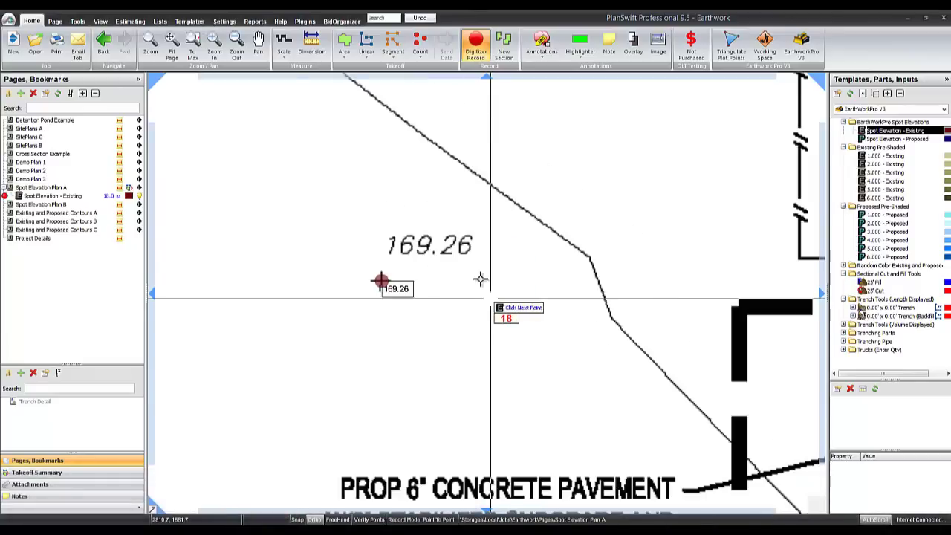
Triangulate the plotted existing spot elevation points on Spot Elevation Plan A.
{"action": "scroll", "coordinate": [580, 208], "scroll_direction": "down", "scroll_amount": 2}
{"action": "scroll", "coordinate": [580, 208], "scroll_direction": "down", "scroll_amount": 6}
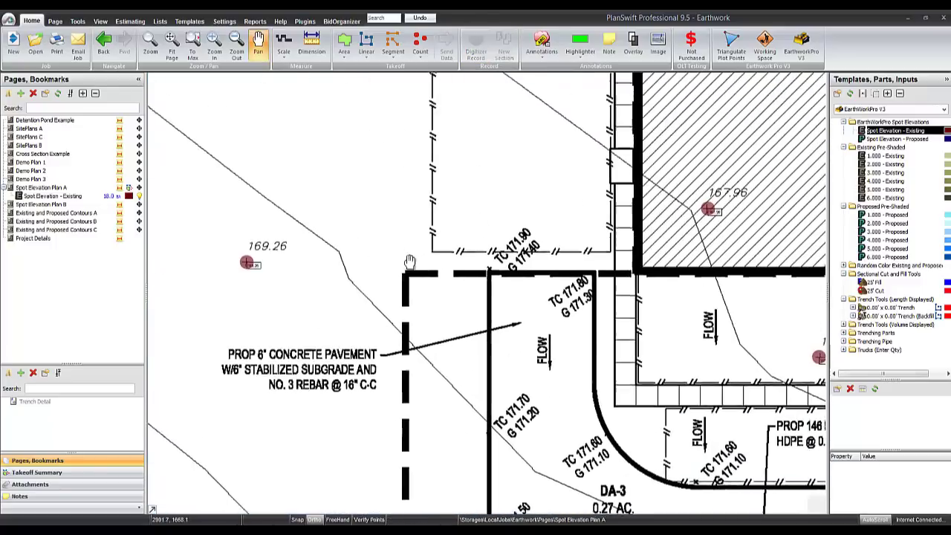
{"action": "scroll", "coordinate": [496, 260], "scroll_direction": "up", "scroll_amount": 2}
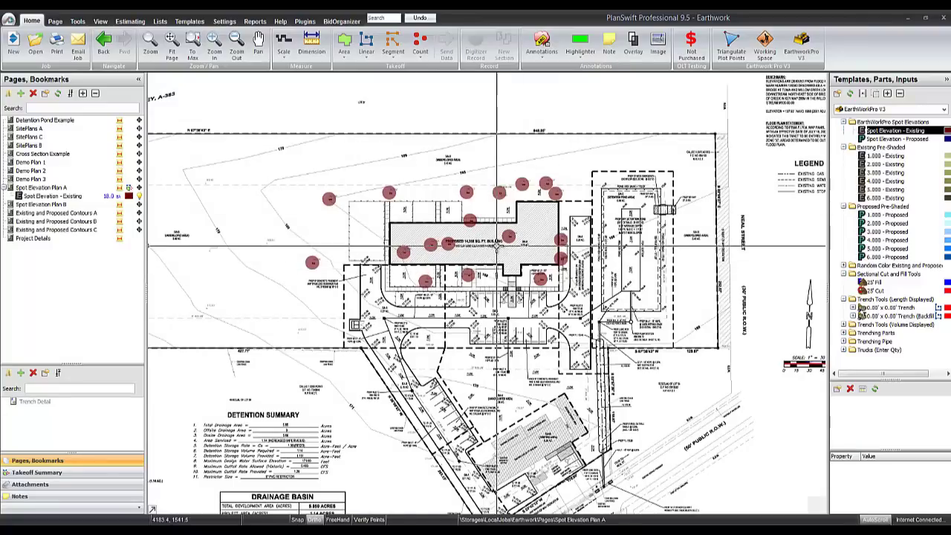
{"action": "scroll", "coordinate": [495, 262], "scroll_direction": "up", "scroll_amount": 2}
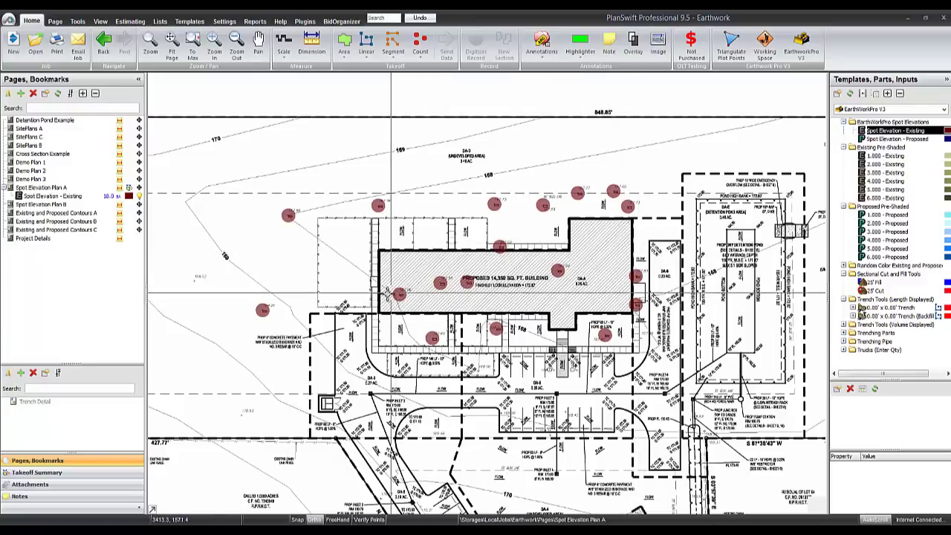
{"action": "scroll", "coordinate": [500, 287], "scroll_direction": "up", "scroll_amount": 1}
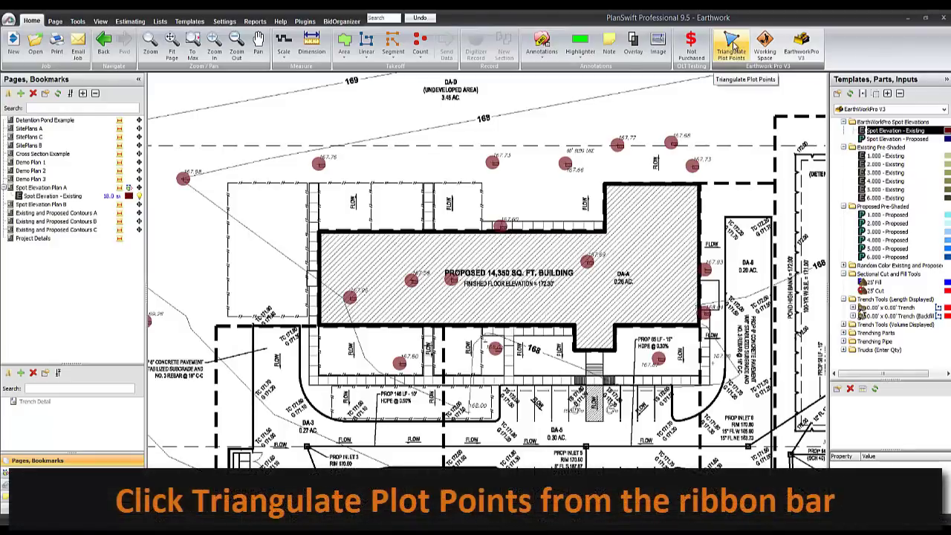
{"action": "left_click", "coordinate": [731, 46]}
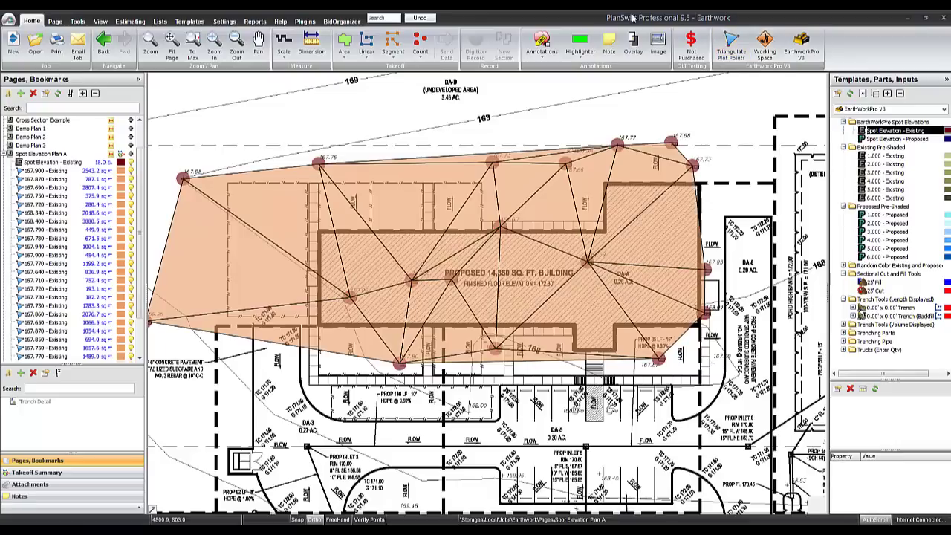
Select the existing triangle over the building's northeast wing and examine its area details.
{"action": "left_click", "coordinate": [637, 177]}
{"action": "mouse_move", "coordinate": [637, 178]}
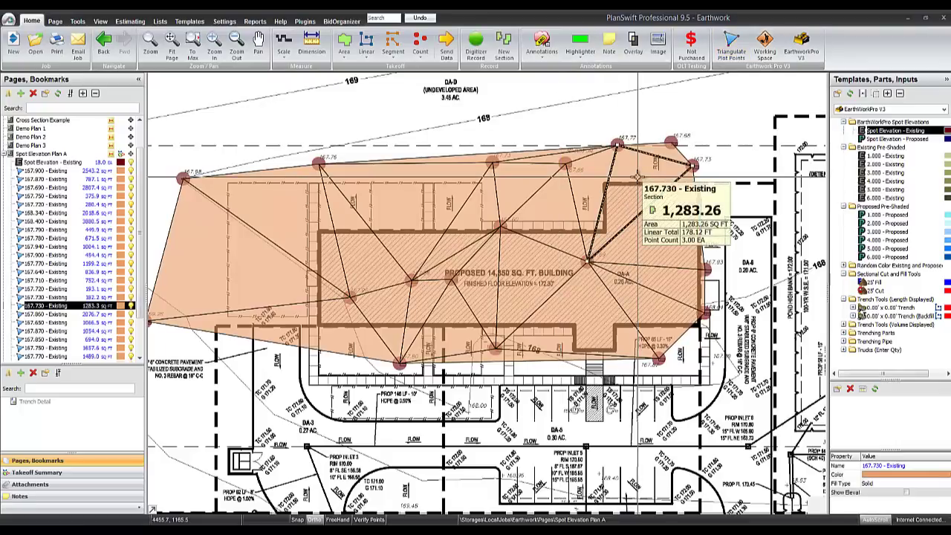
{"action": "scroll", "coordinate": [638, 177], "scroll_direction": "down", "scroll_amount": 2}
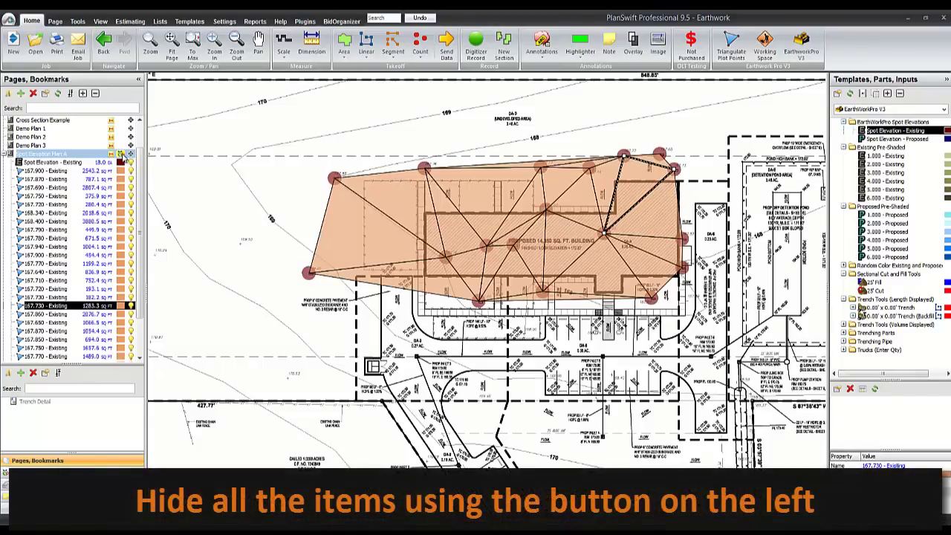
Hide all takeoff items on Spot Elevation Plan A so the proposed building is unobstructed.
{"action": "left_click", "coordinate": [121, 154]}
{"action": "scroll", "coordinate": [491, 267], "scroll_direction": "up", "scroll_amount": 2}
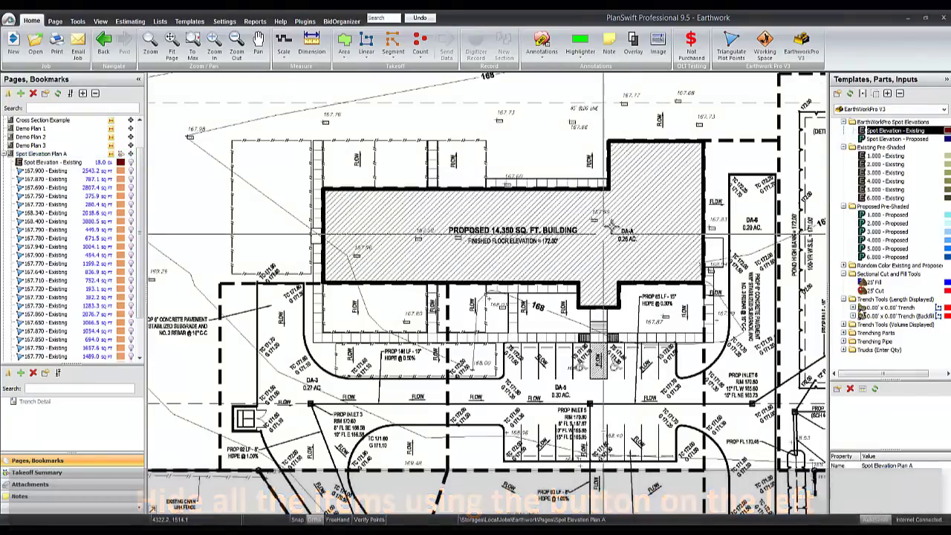
{"action": "scroll", "coordinate": [603, 236], "scroll_direction": "up", "scroll_amount": 3}
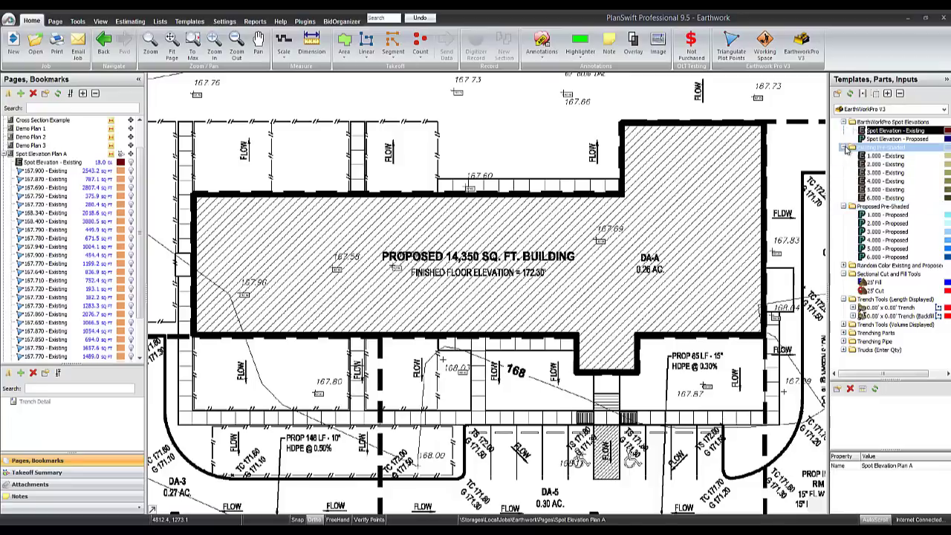
Collapse the template folders other than Proposed Pre-Shaded and start a takeoff with the 1.000 - Proposed template.
{"action": "left_click", "coordinate": [846, 149]}
{"action": "left_click", "coordinate": [843, 122]}
{"action": "left_click", "coordinate": [845, 206]}
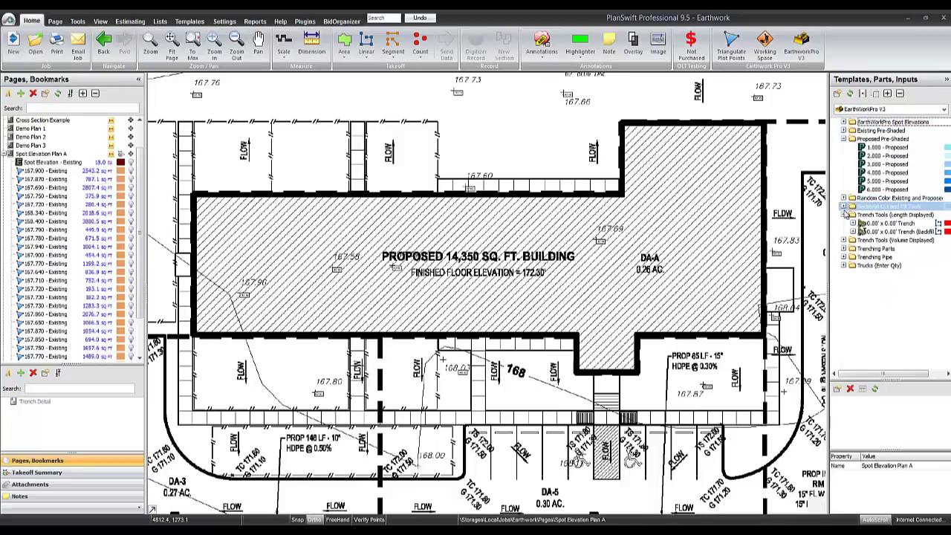
{"action": "left_click", "coordinate": [844, 215]}
{"action": "left_click", "coordinate": [884, 147]}
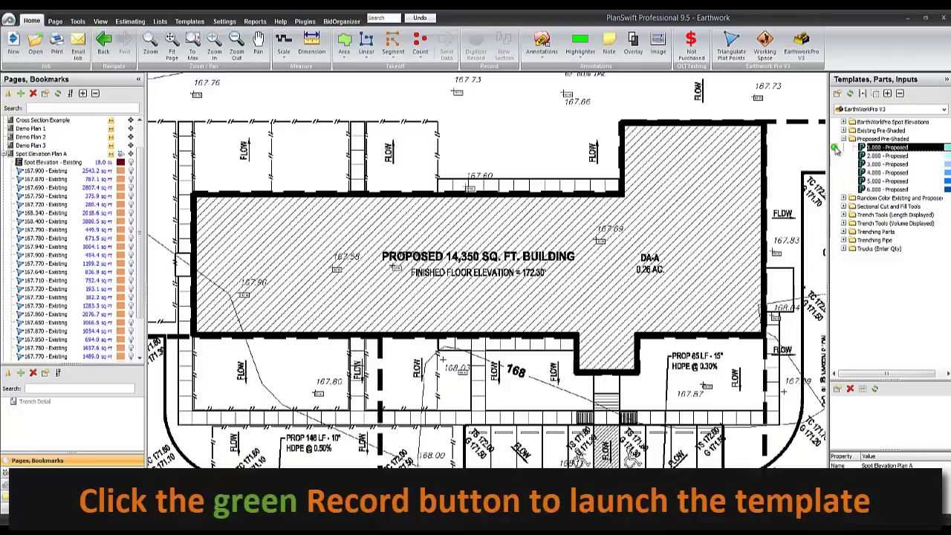
{"action": "left_click", "coordinate": [836, 149]}
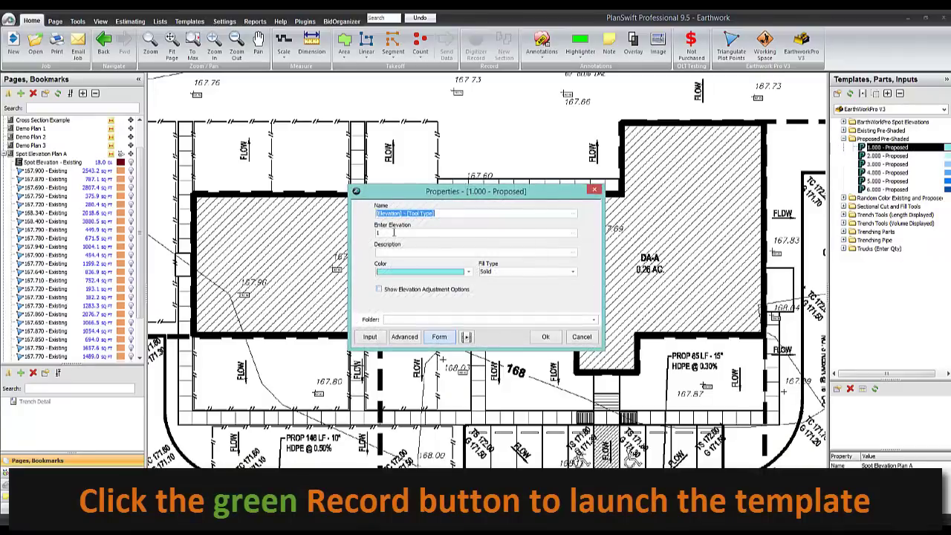
Set the proposed elevation to 172.30, show the elevation adjustment options, decrease it by 14 inches and accept the properties.
{"action": "left_click_drag", "start_coordinate": [468, 197], "coordinate": [703, 173]}
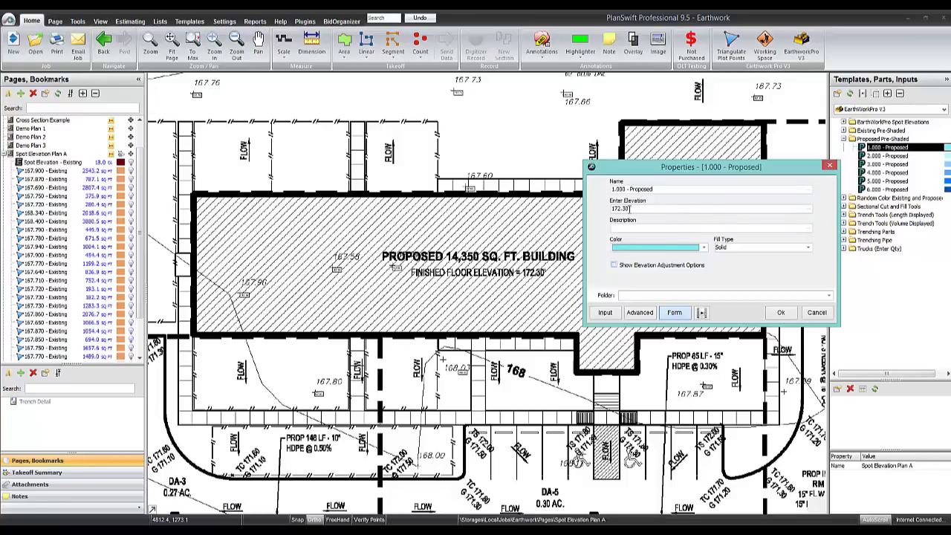
{"action": "left_click", "coordinate": [614, 265]}
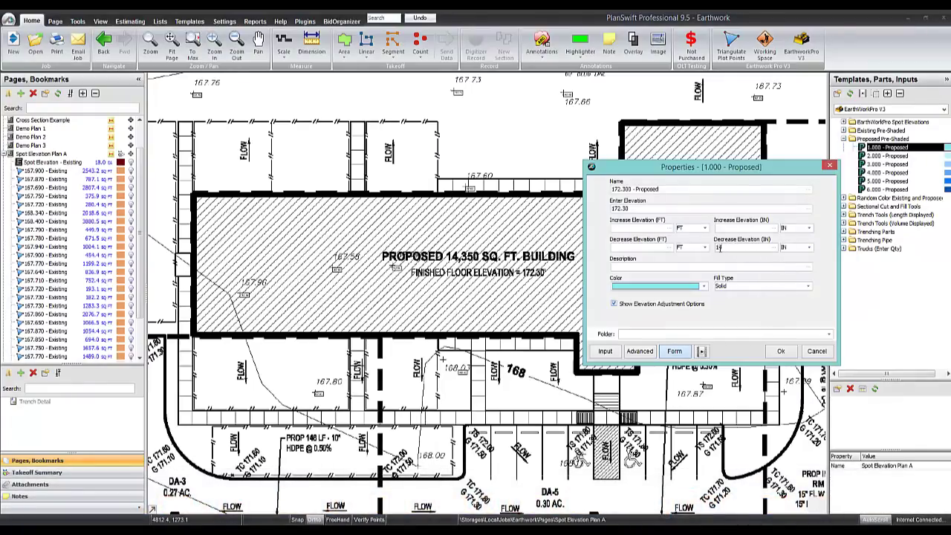
{"action": "left_click", "coordinate": [777, 352]}
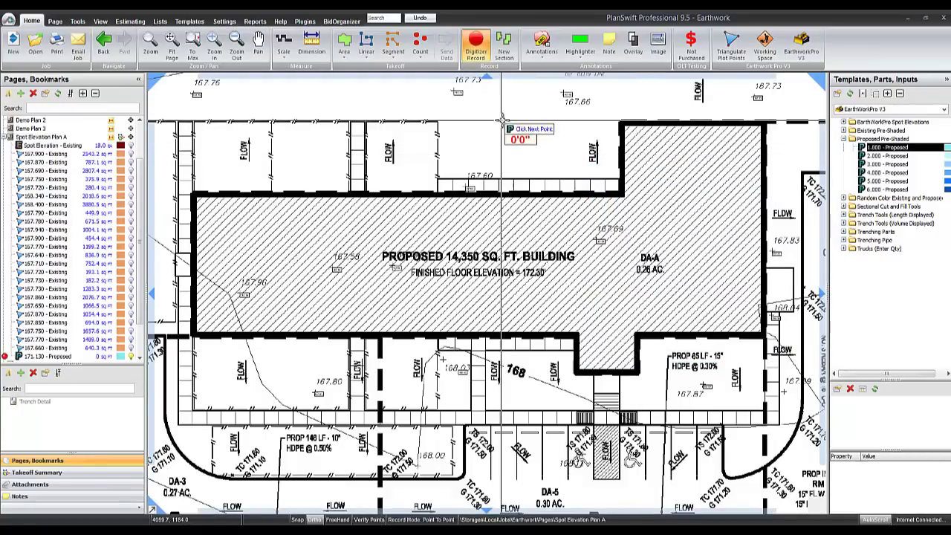
Outline the proposed building from the northeast wing's northwest corner clockwise down the east side and around the south entrance projection.
{"action": "left_click", "coordinate": [619, 121]}
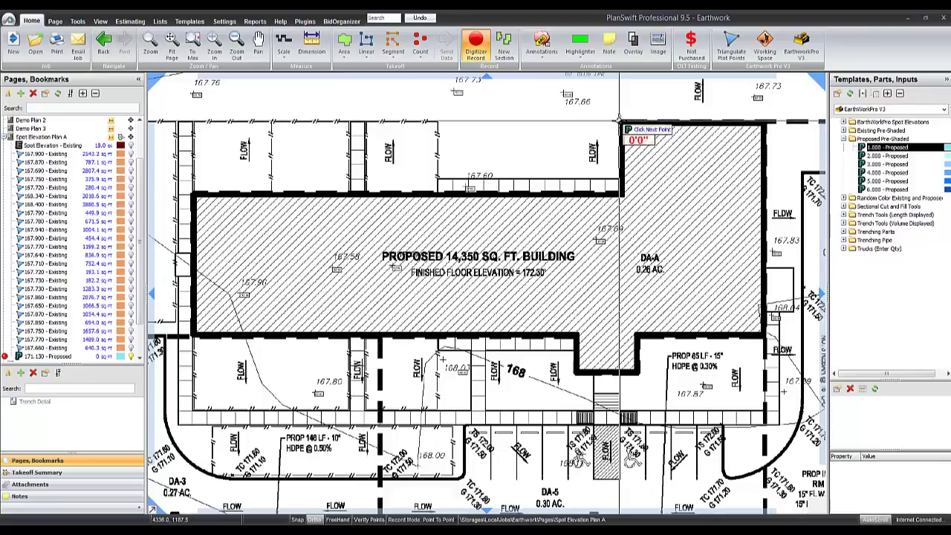
{"action": "left_click", "coordinate": [765, 123]}
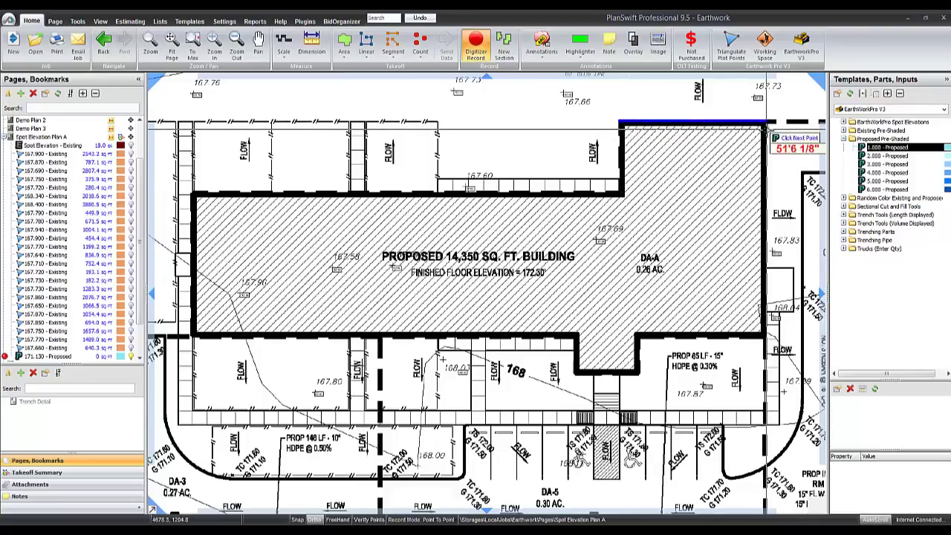
{"action": "left_click", "coordinate": [764, 335]}
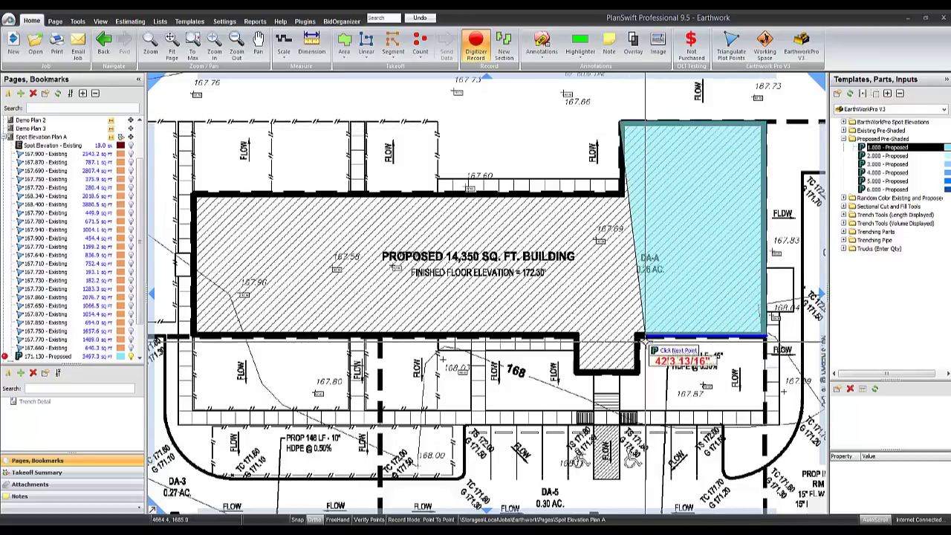
{"action": "left_click", "coordinate": [637, 336]}
{"action": "left_click", "coordinate": [636, 372]}
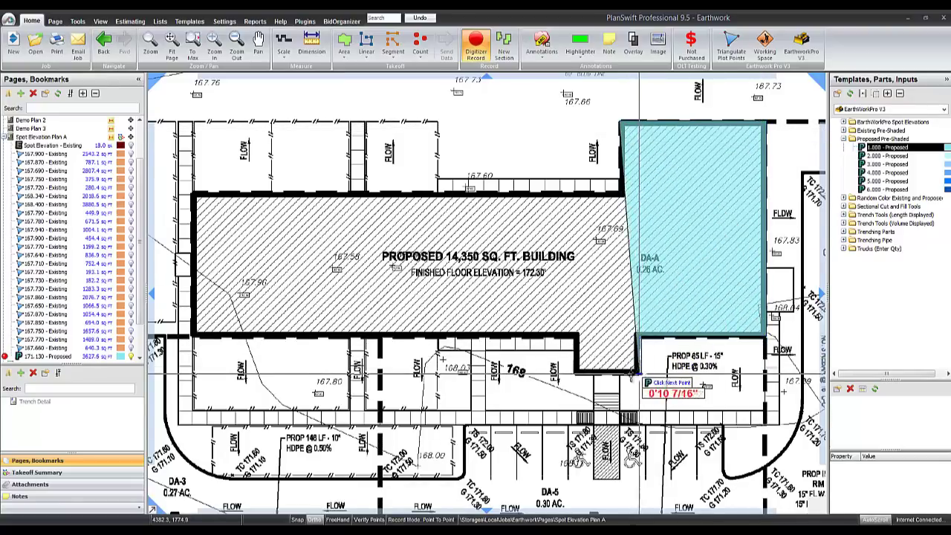
{"action": "left_click", "coordinate": [575, 373]}
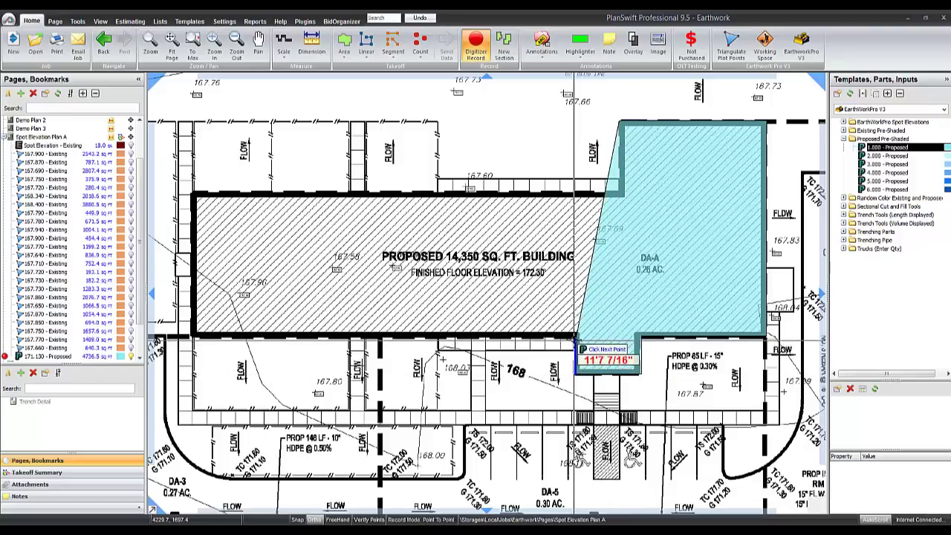
{"action": "left_click", "coordinate": [576, 340]}
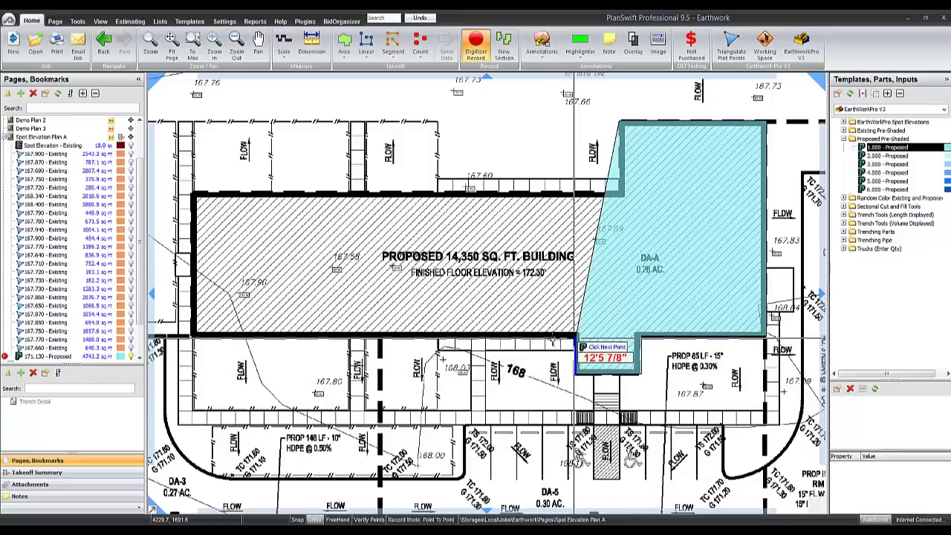
{"action": "left_click", "coordinate": [196, 339]}
{"action": "left_click", "coordinate": [192, 195]}
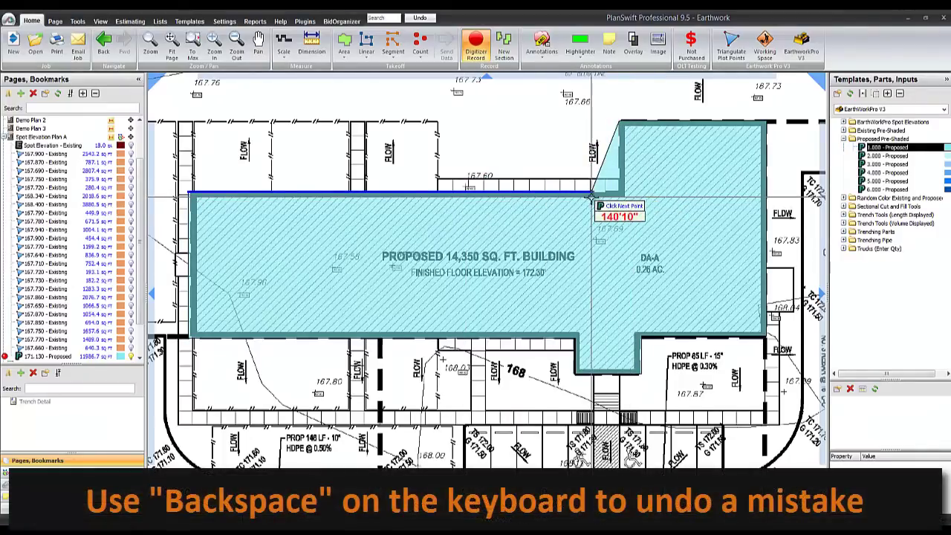
{"action": "key", "text": "BackSpace"}
{"action": "key", "text": "BackSpace"}
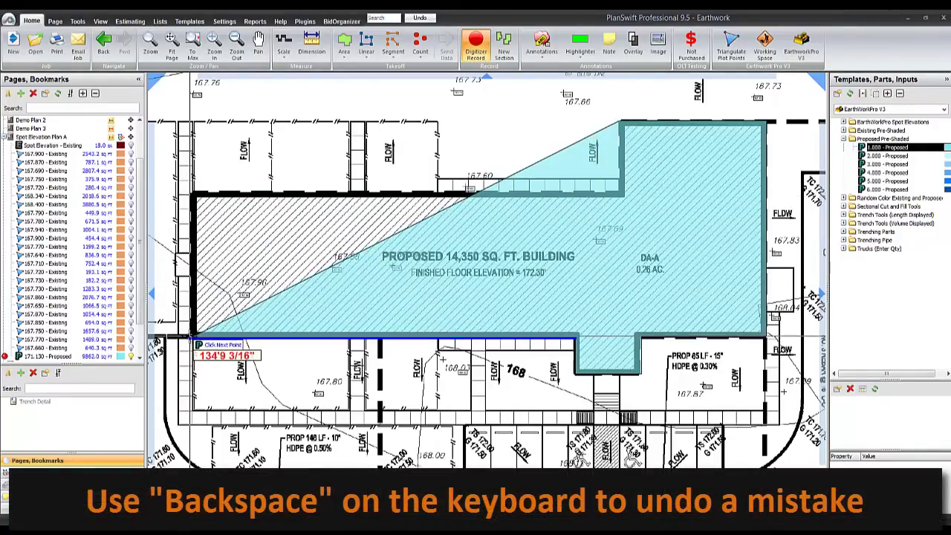
Complete the building outline through its two west corners and the inner corner of the northeast wing, and stop recording.
{"action": "left_click", "coordinate": [195, 339]}
{"action": "left_click", "coordinate": [193, 194]}
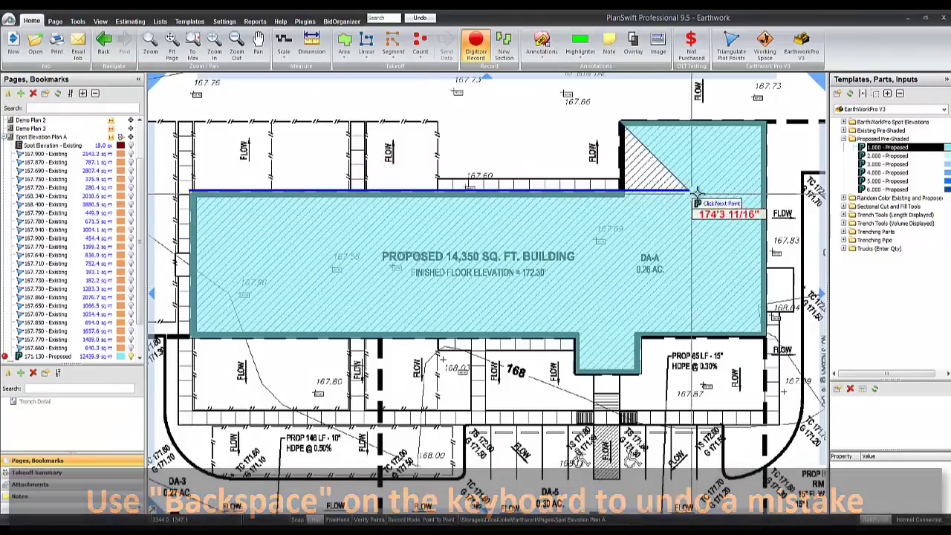
{"action": "right_click", "coordinate": [622, 200]}
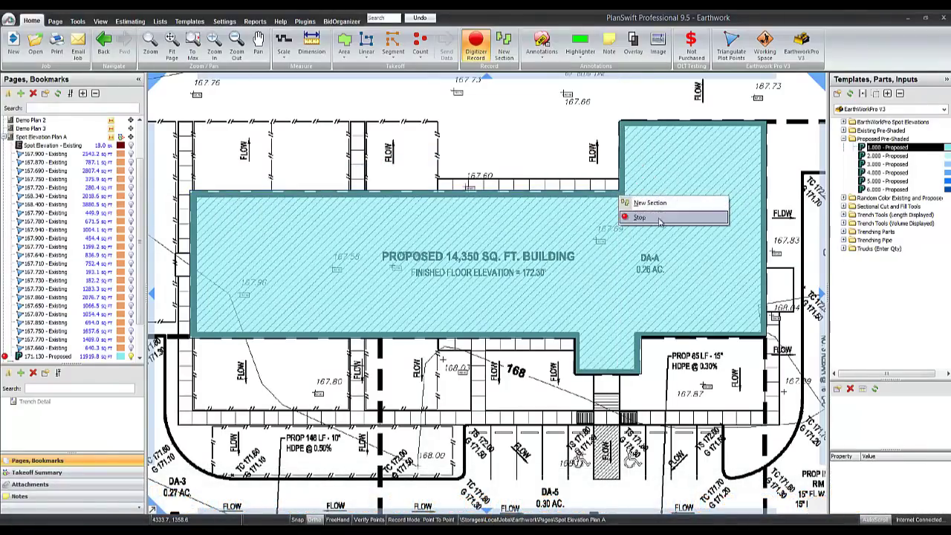
{"action": "left_click", "coordinate": [641, 218]}
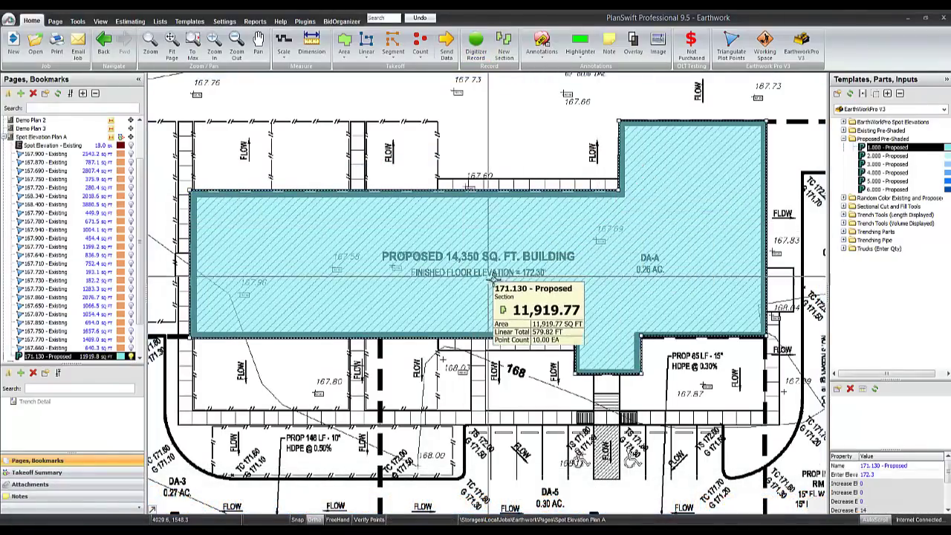
Turn all takeoff items on Spot Elevation Plan A back on around the building pad.
{"action": "scroll", "coordinate": [491, 286], "scroll_direction": "down", "scroll_amount": 3}
{"action": "scroll", "coordinate": [495, 318], "scroll_direction": "up", "scroll_amount": 2}
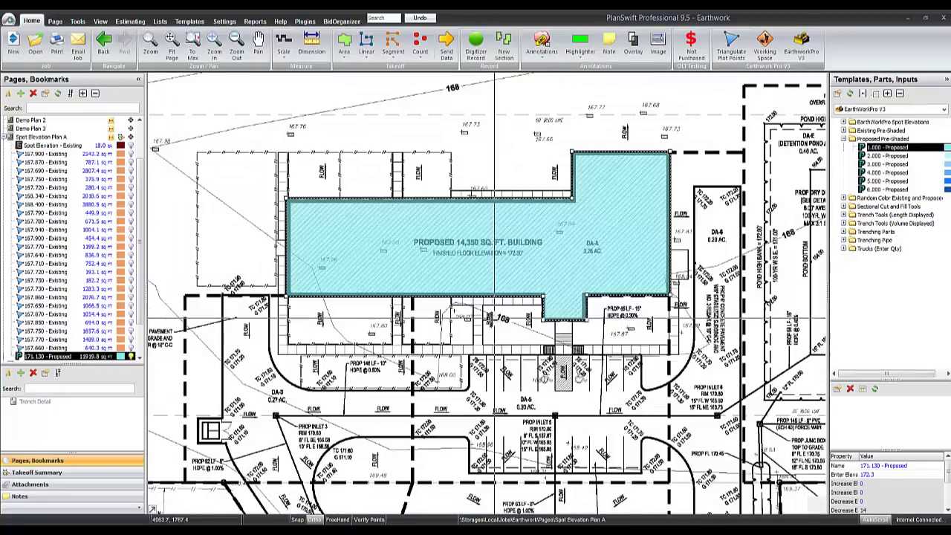
{"action": "left_click", "coordinate": [121, 138]}
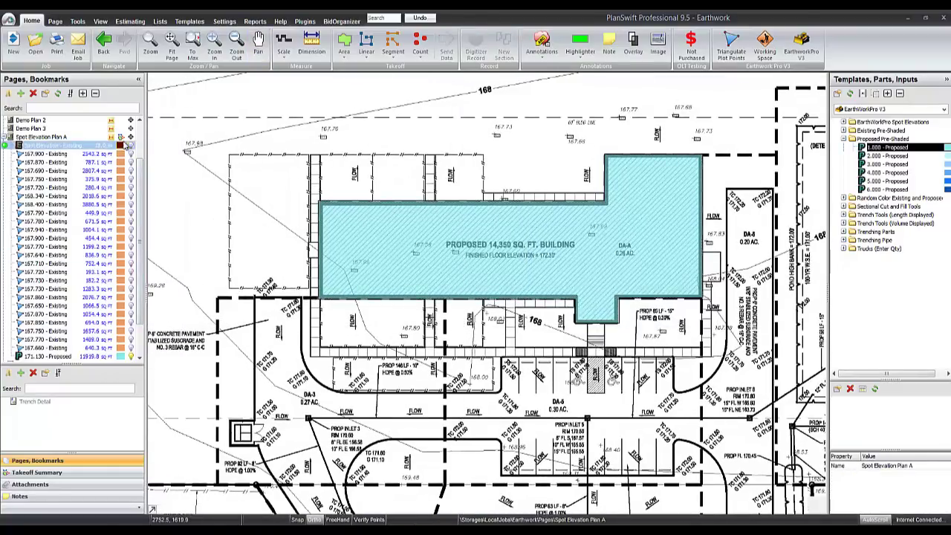
{"action": "left_click", "coordinate": [121, 138]}
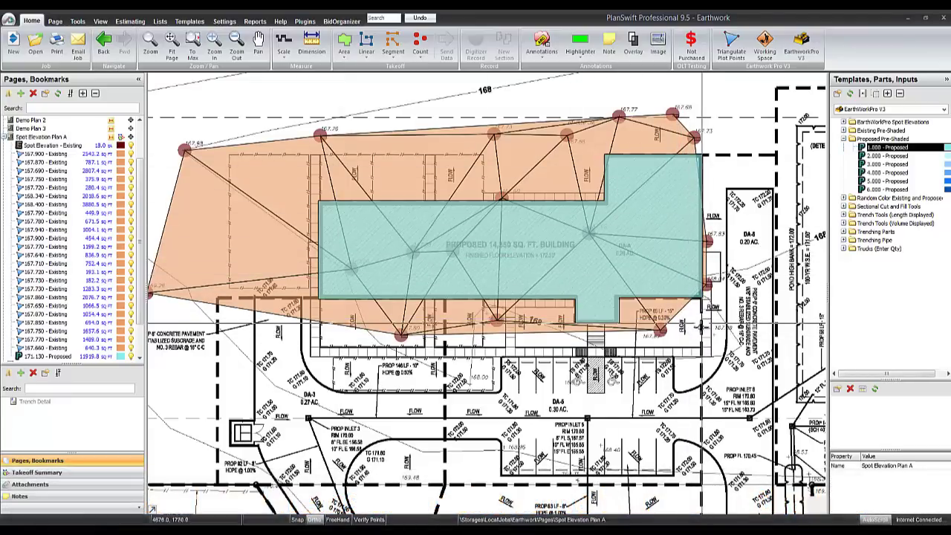
Continue the Spot Elevation - Existing takeoff and add the 167.89 point southeast of the building.
{"action": "scroll", "coordinate": [698, 306], "scroll_direction": "up", "scroll_amount": 3}
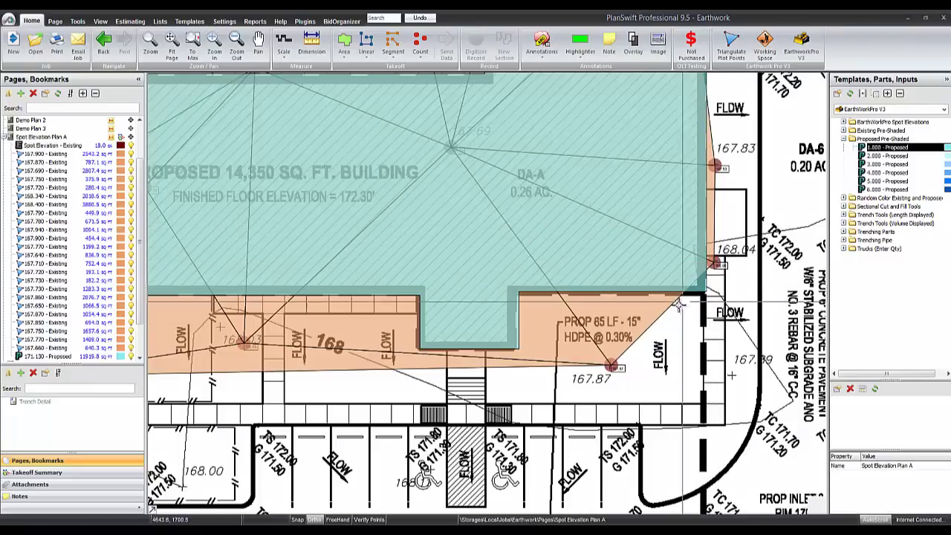
{"action": "scroll", "coordinate": [712, 259], "scroll_direction": "down", "scroll_amount": 2}
{"action": "scroll", "coordinate": [678, 306], "scroll_direction": "up", "scroll_amount": 2}
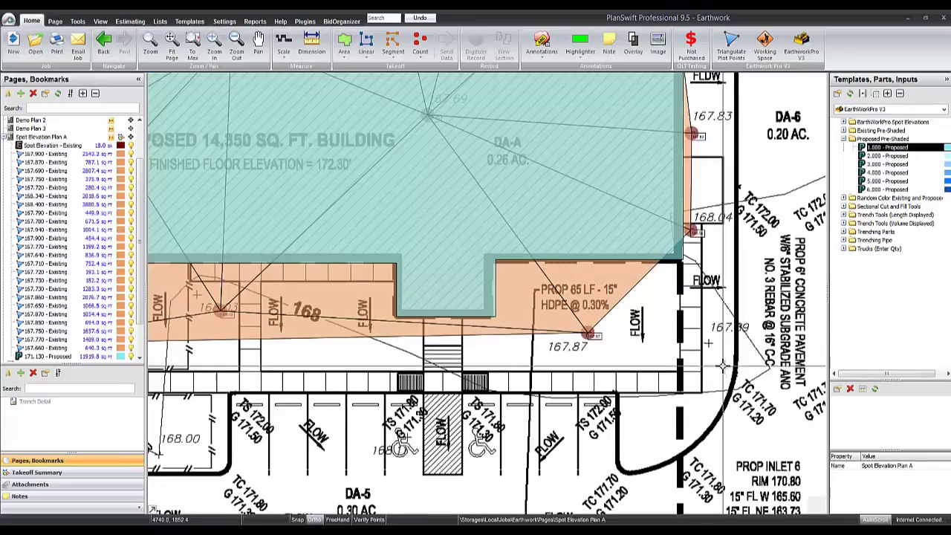
{"action": "scroll", "coordinate": [712, 306], "scroll_direction": "up", "scroll_amount": 2}
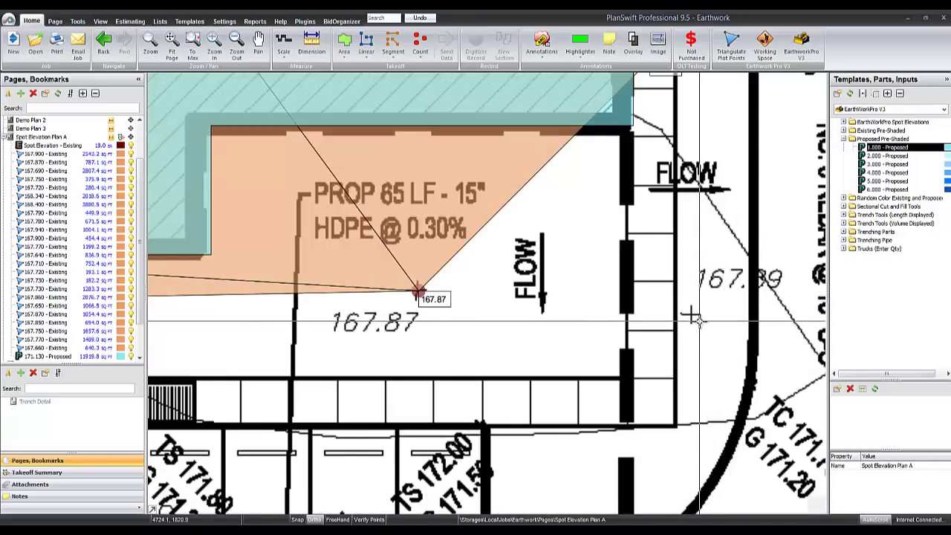
{"action": "scroll", "coordinate": [691, 317], "scroll_direction": "down", "scroll_amount": 1}
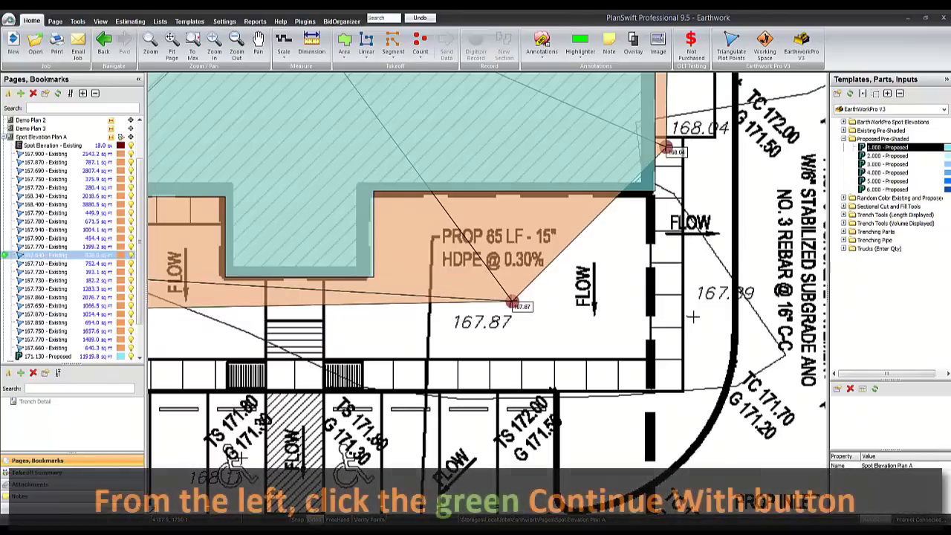
{"action": "left_click", "coordinate": [30, 187]}
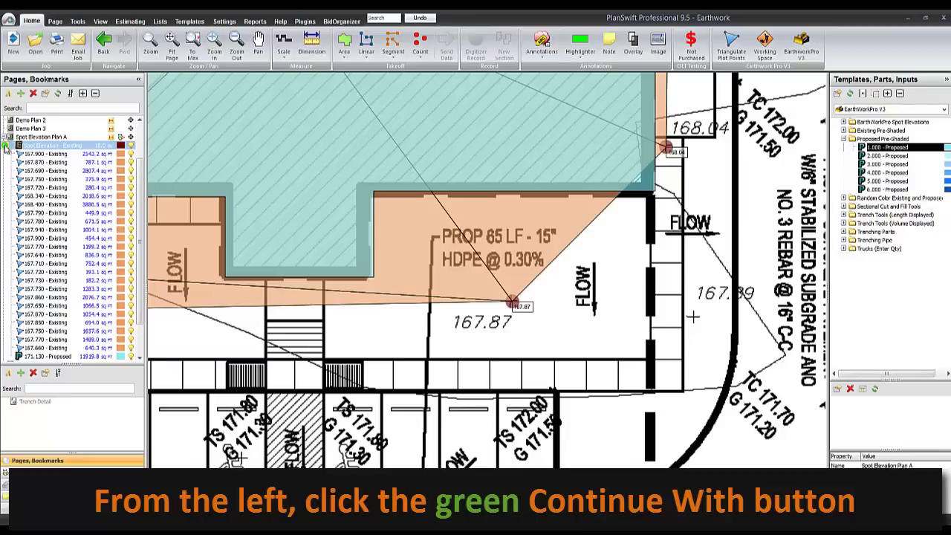
{"action": "left_click", "coordinate": [6, 147]}
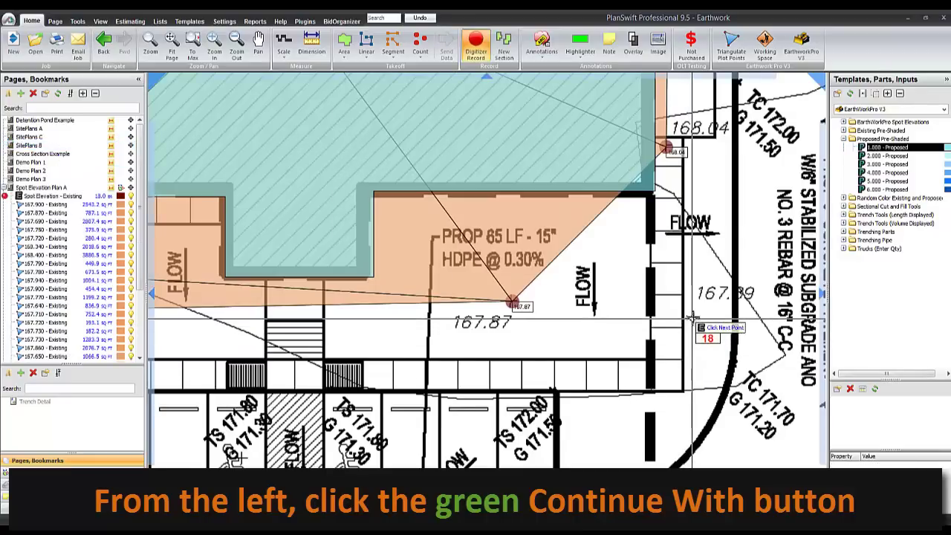
{"action": "left_click", "coordinate": [691, 317]}
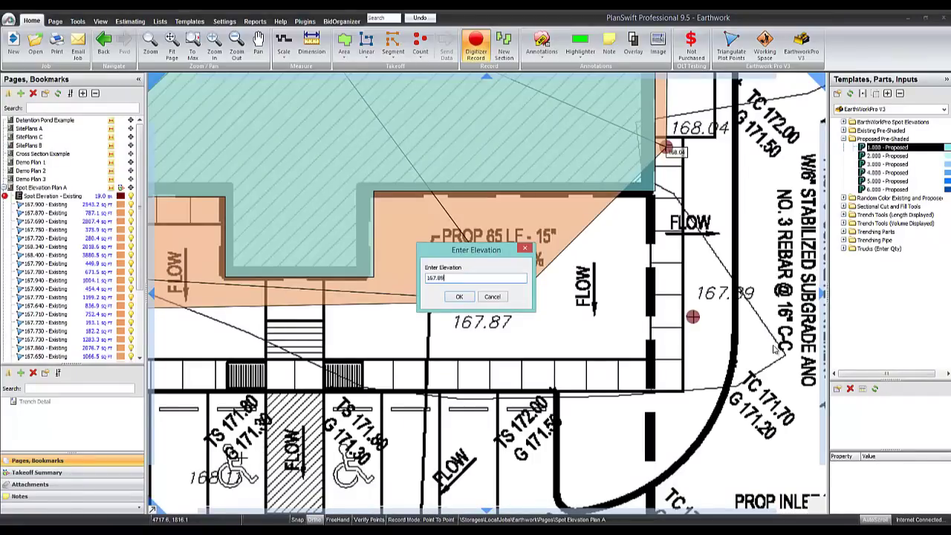
{"action": "left_click", "coordinate": [459, 297]}
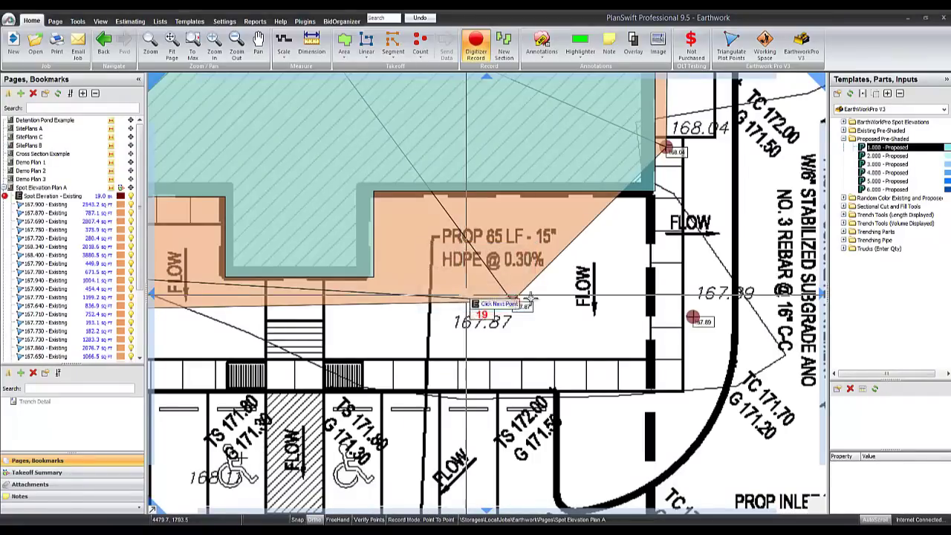
Add an averaged existing spot elevation of 167.80 northeast of the building, just above the DA-6 area.
{"action": "scroll", "coordinate": [461, 297], "scroll_direction": "down", "scroll_amount": 3}
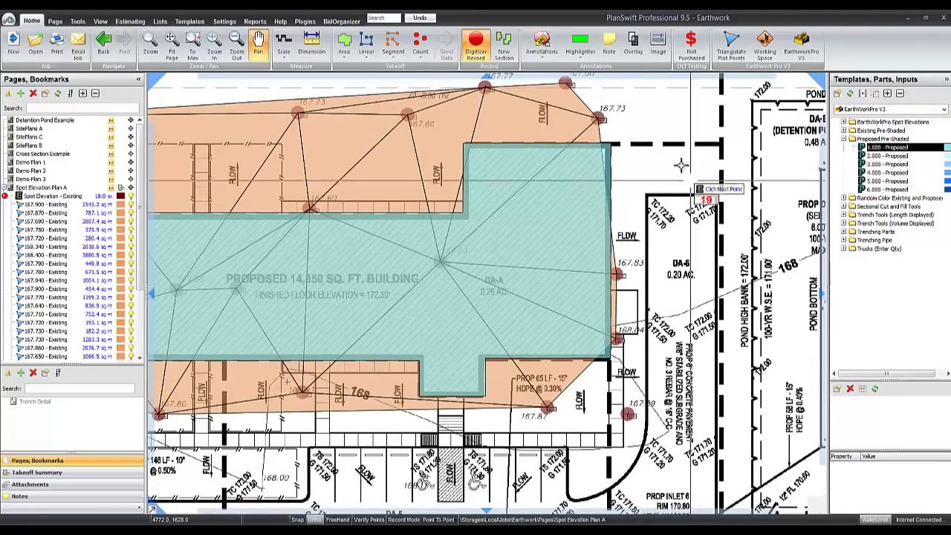
{"action": "scroll", "coordinate": [676, 148], "scroll_direction": "up", "scroll_amount": 2}
{"action": "scroll", "coordinate": [635, 241], "scroll_direction": "down", "scroll_amount": 1}
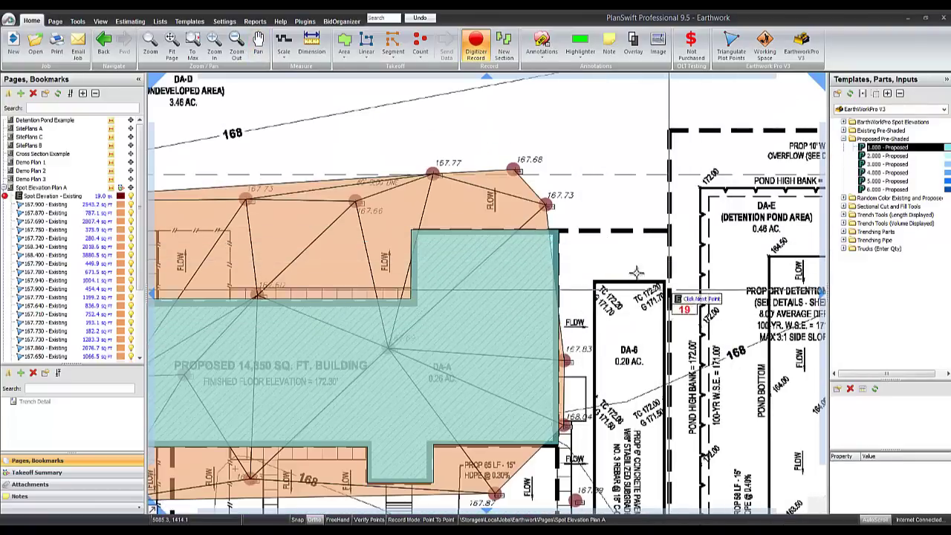
{"action": "mouse_move", "coordinate": [691, 243]}
{"action": "left_mouse_down"}
{"action": "mouse_move", "coordinate": [564, 243]}
{"action": "mouse_move", "coordinate": [602, 237]}
{"action": "left_mouse_up"}
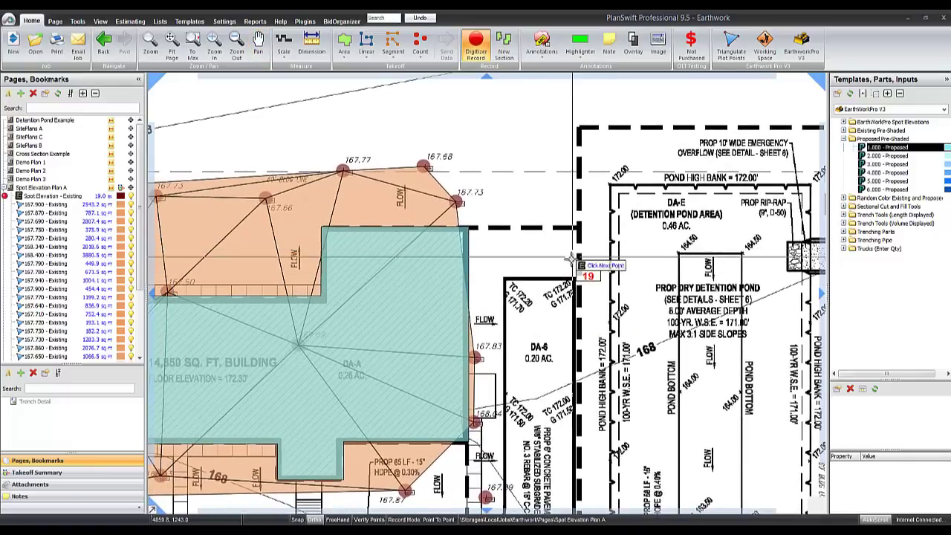
{"action": "mouse_move", "coordinate": [705, 223]}
{"action": "left_mouse_down"}
{"action": "mouse_move", "coordinate": [616, 215]}
{"action": "mouse_move", "coordinate": [572, 252]}
{"action": "mouse_move", "coordinate": [415, 339]}
{"action": "left_mouse_up"}
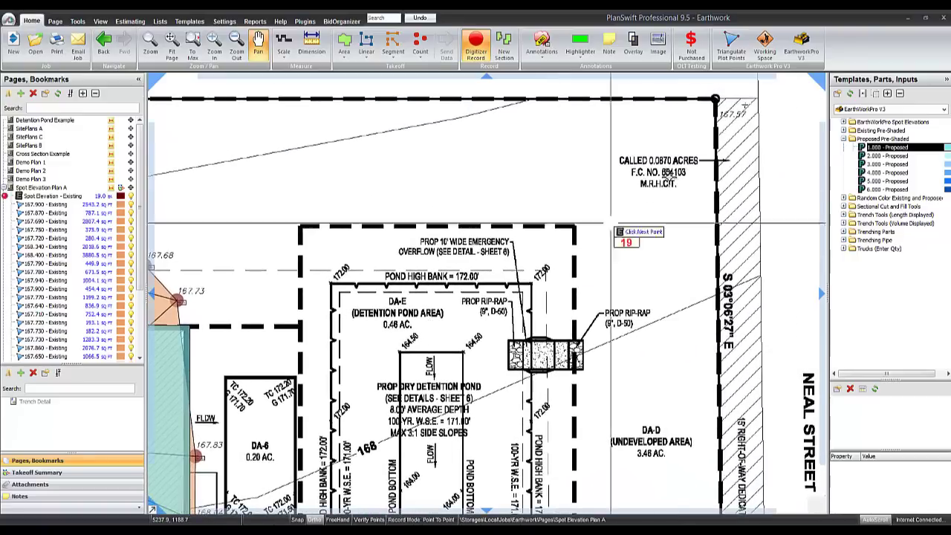
{"action": "mouse_move", "coordinate": [470, 294]}
{"action": "left_mouse_down"}
{"action": "mouse_move", "coordinate": [566, 273]}
{"action": "mouse_move", "coordinate": [708, 282]}
{"action": "left_mouse_up"}
{"action": "left_click_drag", "start_coordinate": [474, 345], "coordinate": [474, 249]}
{"action": "scroll", "coordinate": [474, 249], "scroll_direction": "up", "scroll_amount": 2}
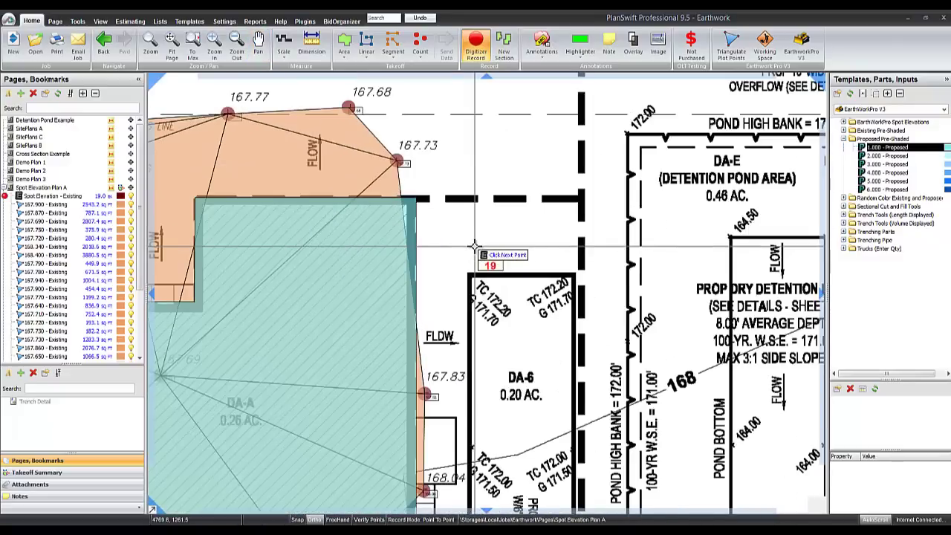
{"action": "left_click", "coordinate": [514, 184]}
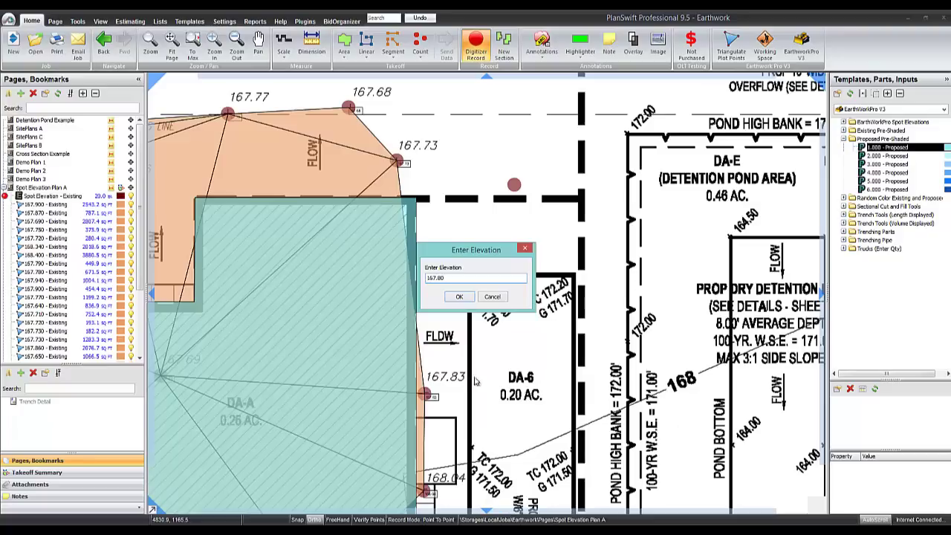
{"action": "left_click", "coordinate": [460, 297]}
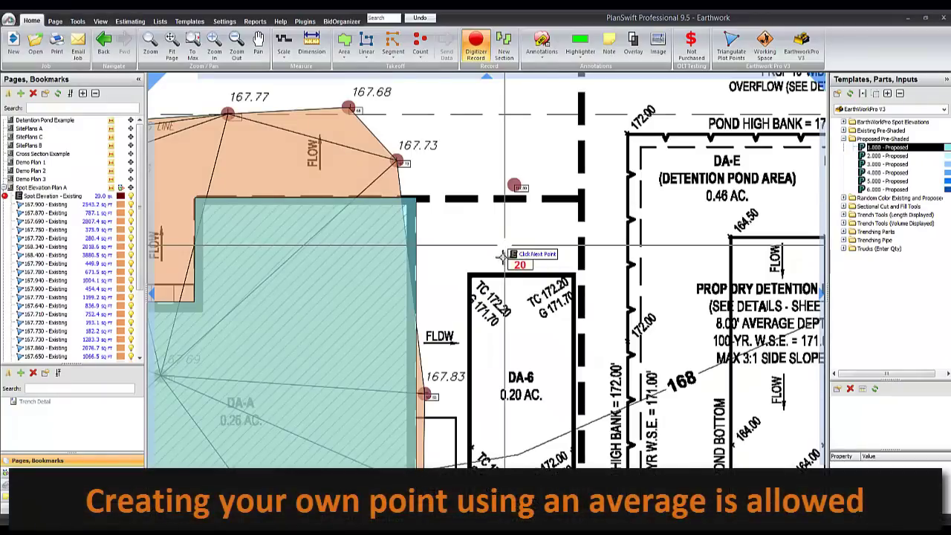
Stop recording spot elevations and retriangulate the plot points so the surface covers the building's entire east side.
{"action": "scroll", "coordinate": [503, 257], "scroll_direction": "down", "scroll_amount": 3}
{"action": "scroll", "coordinate": [746, 188], "scroll_direction": "up", "scroll_amount": 1}
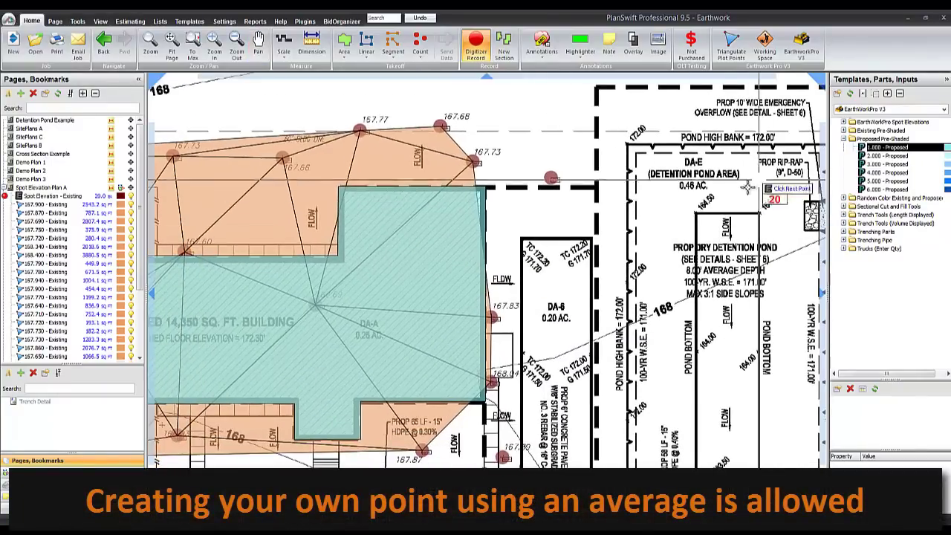
{"action": "scroll", "coordinate": [746, 188], "scroll_direction": "down", "scroll_amount": 3}
{"action": "scroll", "coordinate": [615, 276], "scroll_direction": "up", "scroll_amount": 1}
{"action": "scroll", "coordinate": [640, 271], "scroll_direction": "down", "scroll_amount": 1}
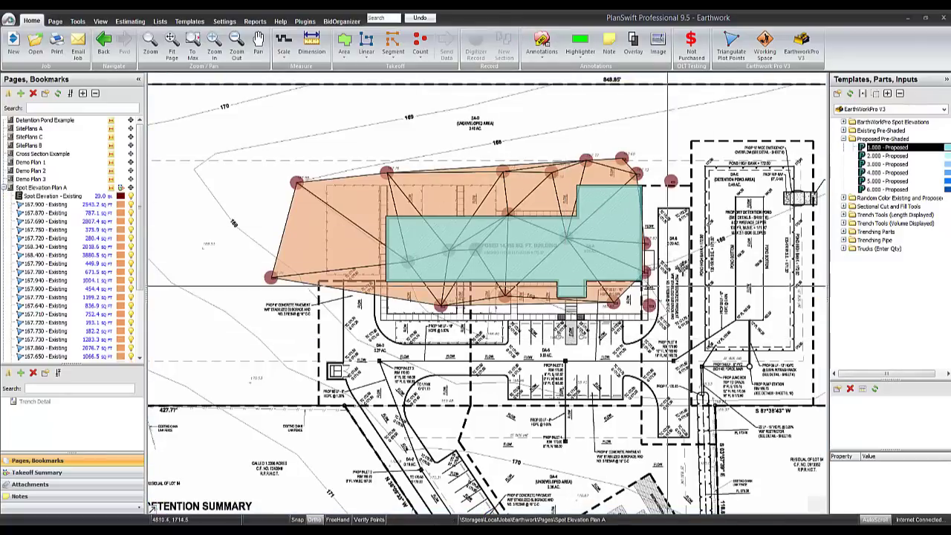
{"action": "mouse_move", "coordinate": [602, 271]}
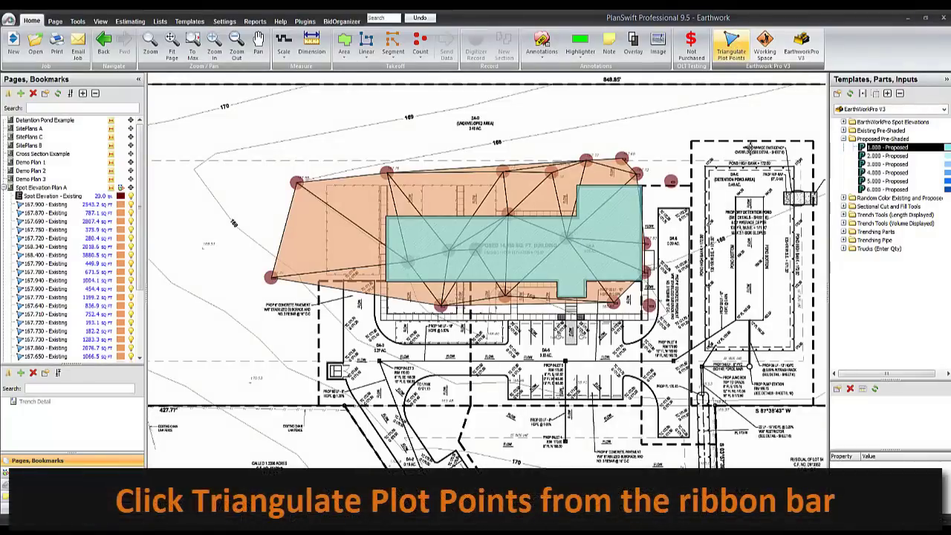
{"action": "left_click", "coordinate": [731, 45]}
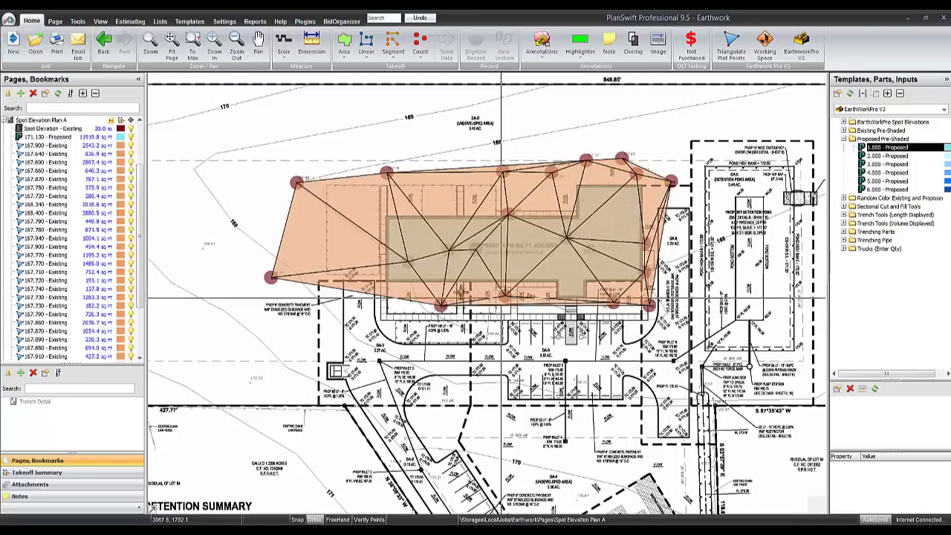
Inspect existing triangles north of the building and beside the added northeast point to review the area of interest.
{"action": "left_click", "coordinate": [455, 196]}
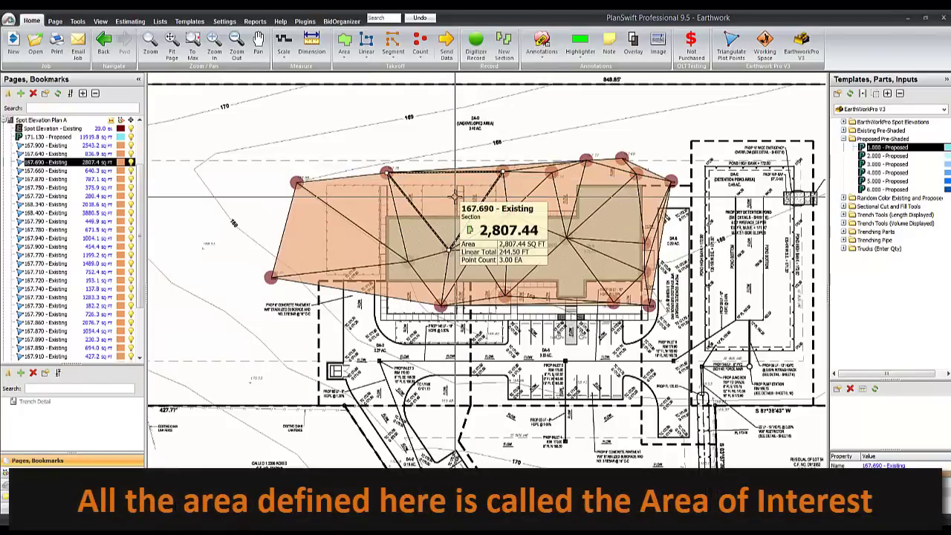
{"action": "left_click", "coordinate": [644, 175]}
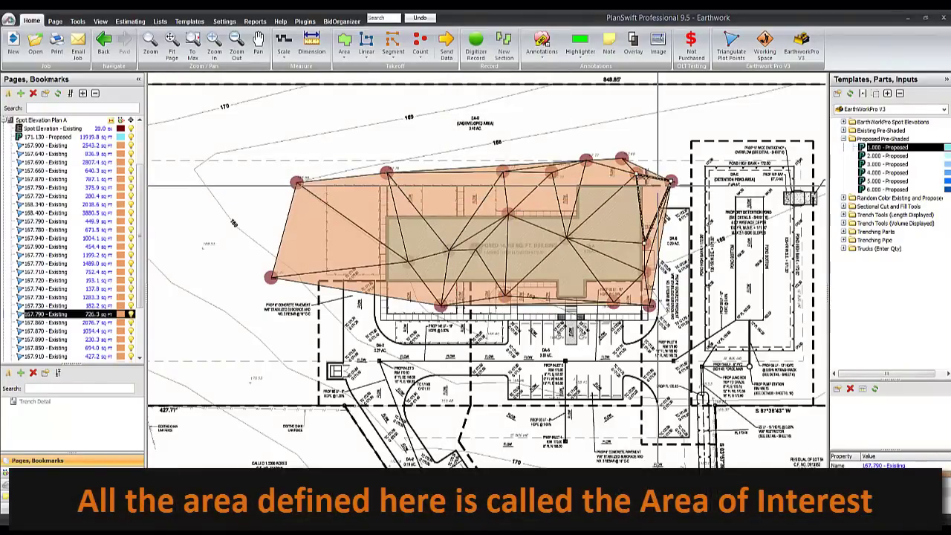
Review the triangulated area of interest over the building pad and the available spot elevation templates.
{"action": "scroll", "coordinate": [645, 245], "scroll_direction": "up", "scroll_amount": 2}
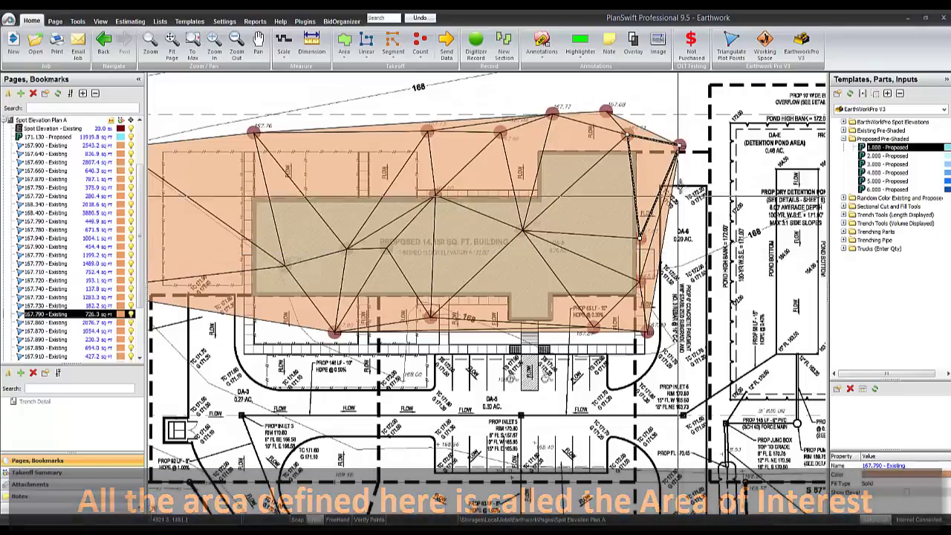
{"action": "key", "text": "Escape"}
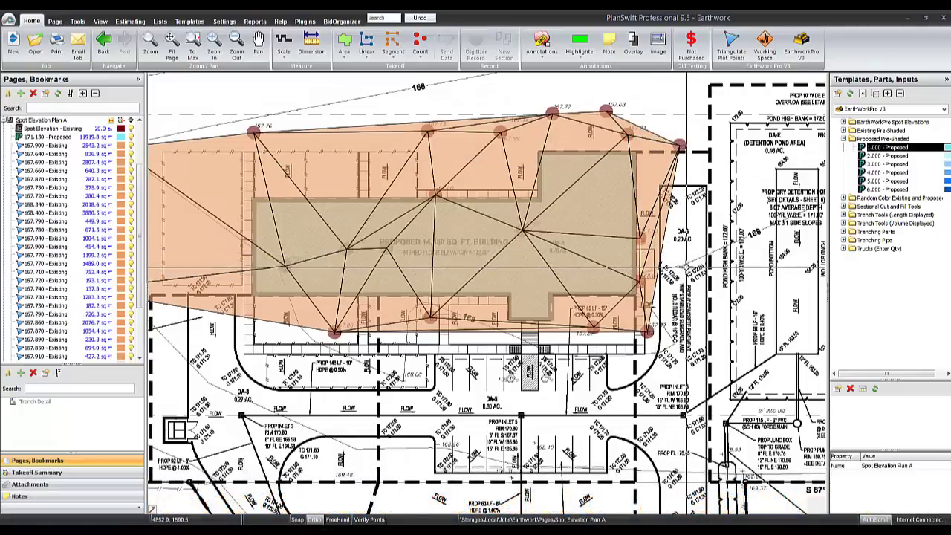
{"action": "scroll", "coordinate": [613, 260], "scroll_direction": "down", "scroll_amount": 2}
{"action": "scroll", "coordinate": [568, 257], "scroll_direction": "up", "scroll_amount": 2}
{"action": "left_click", "coordinate": [567, 259]}
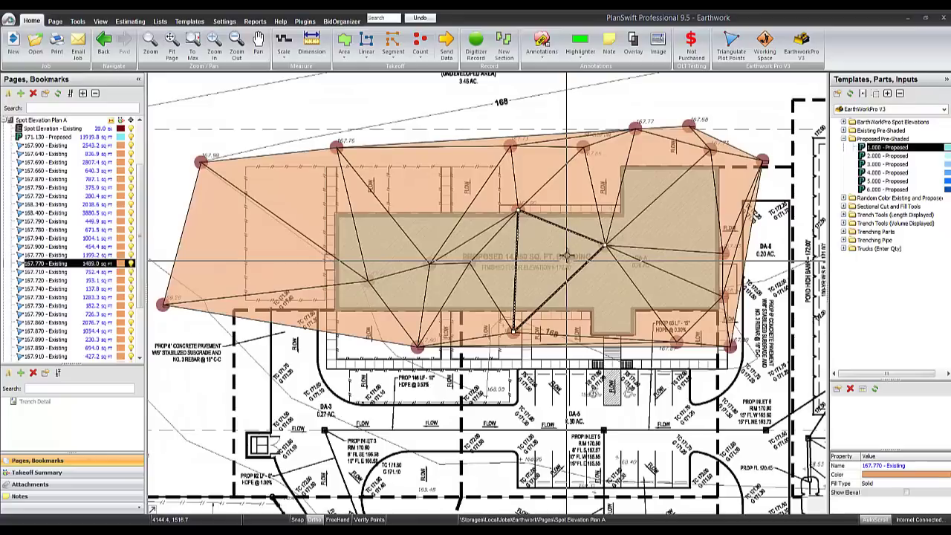
{"action": "key", "text": "Escape"}
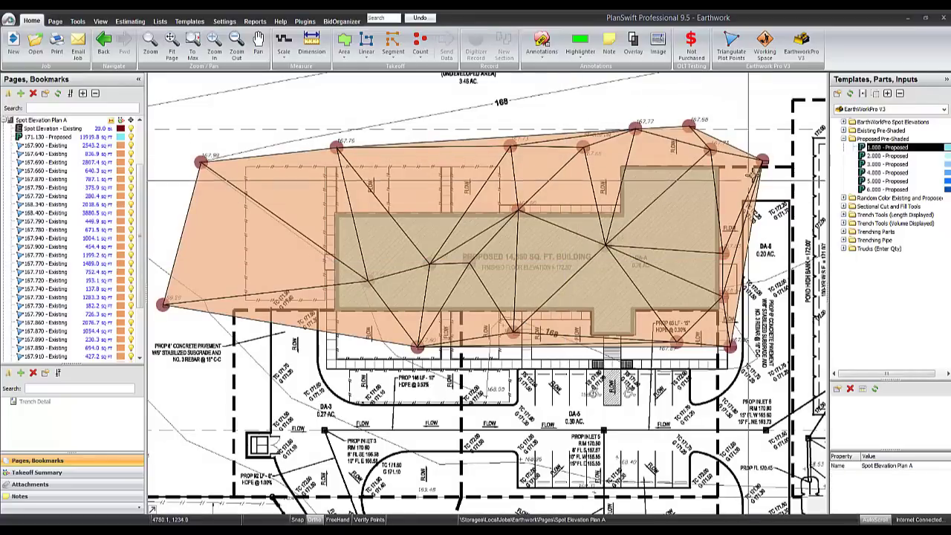
{"action": "left_click", "coordinate": [844, 123]}
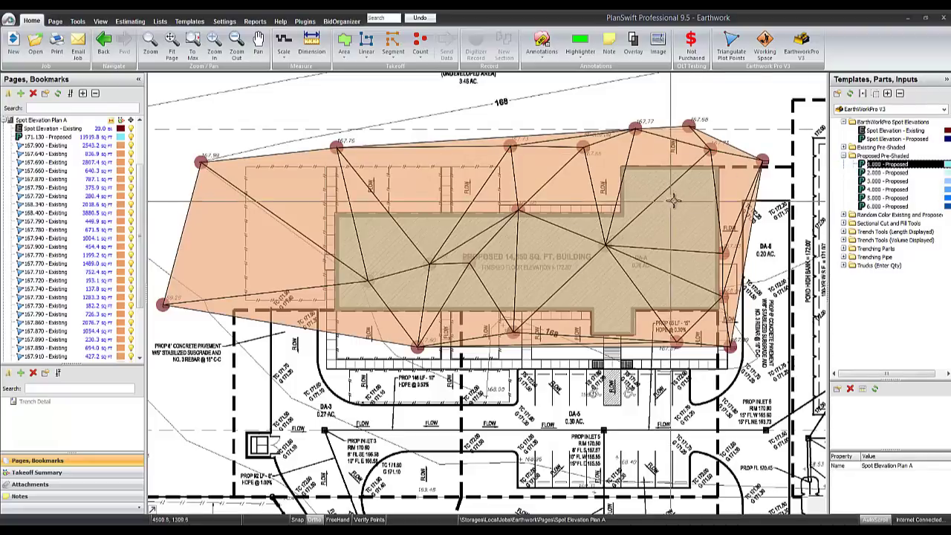
{"action": "scroll", "coordinate": [673, 200], "scroll_direction": "down", "scroll_amount": 2}
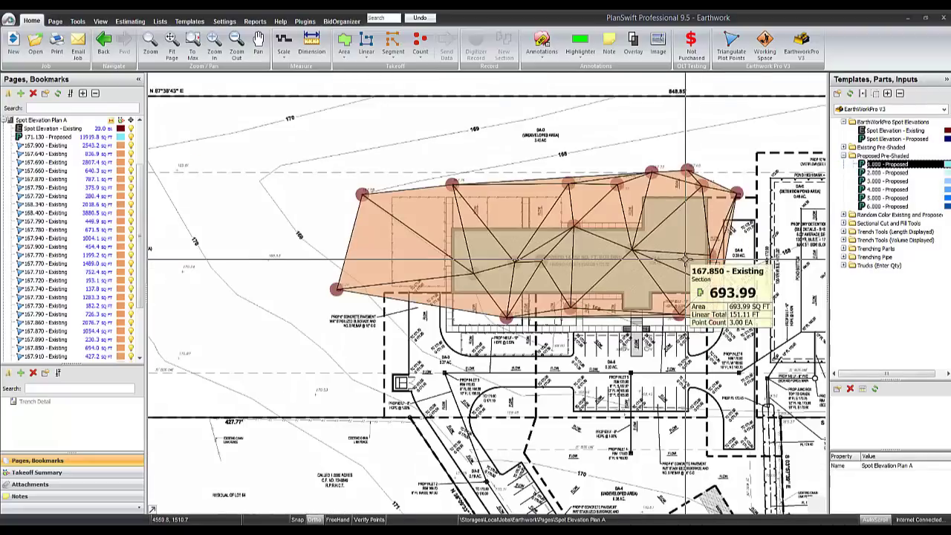
{"action": "scroll", "coordinate": [685, 258], "scroll_direction": "up", "scroll_amount": 2}
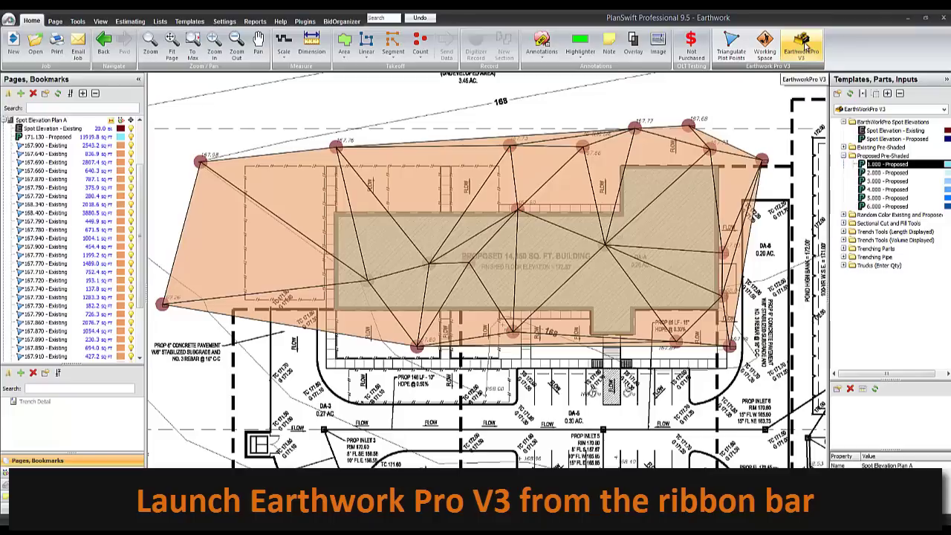
Launch EarthWorkPro V3 for Spot Elevation Plan A and maximize its calculation window.
{"action": "left_click", "coordinate": [802, 45]}
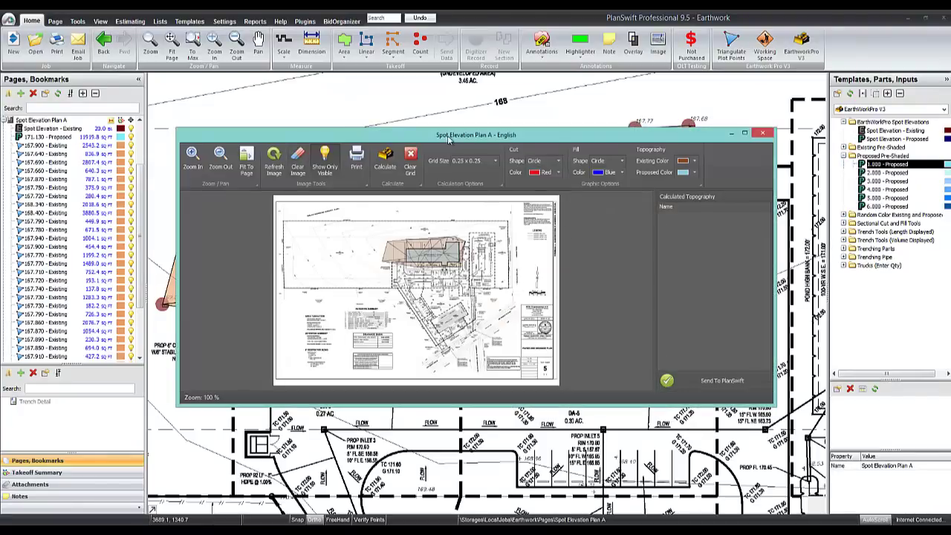
{"action": "left_click_drag", "start_coordinate": [442, 140], "coordinate": [434, 133]}
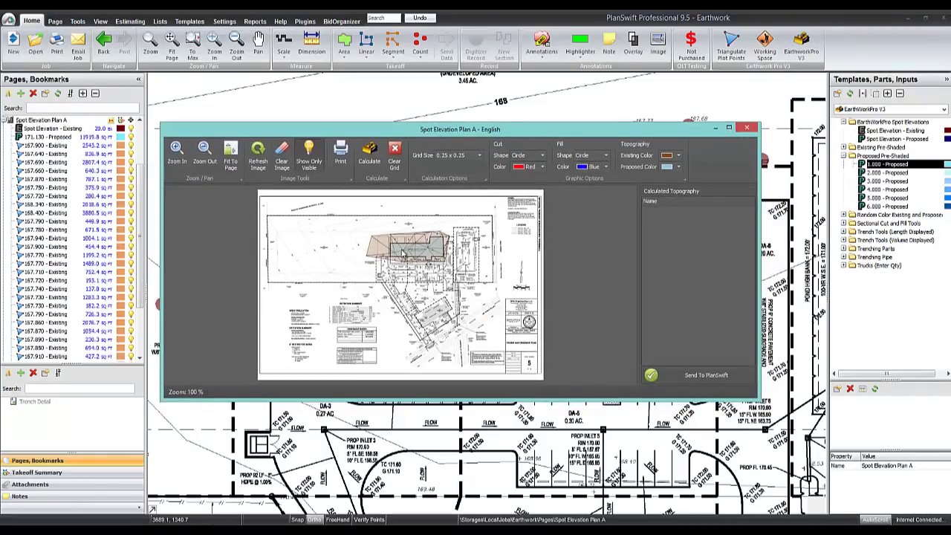
{"action": "scroll", "coordinate": [402, 253], "scroll_direction": "up", "scroll_amount": 3}
{"action": "right_click", "coordinate": [369, 224]}
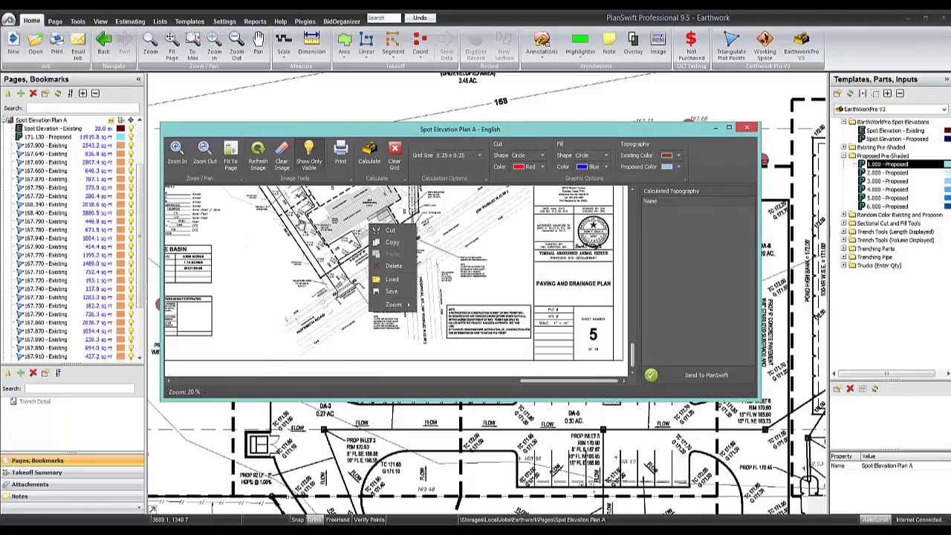
{"action": "left_click", "coordinate": [303, 222]}
{"action": "left_click_drag", "start_coordinate": [303, 222], "coordinate": [401, 290]}
{"action": "left_click_drag", "start_coordinate": [375, 237], "coordinate": [416, 302]}
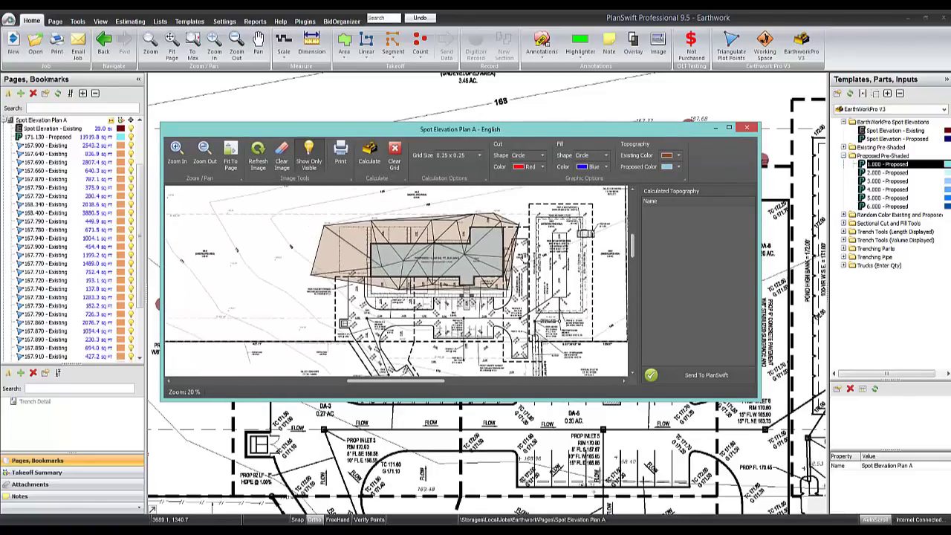
{"action": "left_click", "coordinate": [731, 128]}
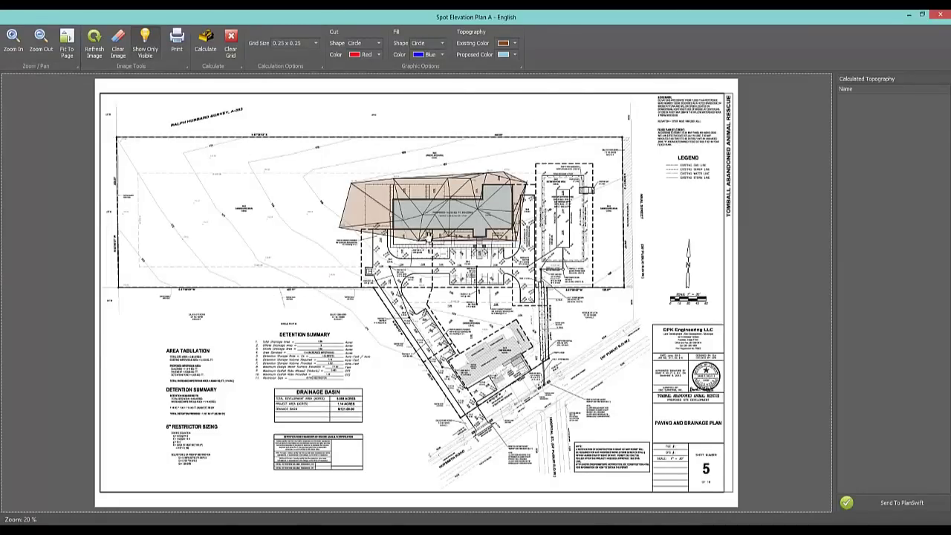
Set the calculation grid size to 0.50 x 0.50 and calculate the cut and fill for the building pad.
{"action": "scroll", "coordinate": [428, 235], "scroll_direction": "up", "scroll_amount": 1}
{"action": "left_click_drag", "start_coordinate": [377, 136], "coordinate": [446, 318]}
{"action": "left_click_drag", "start_coordinate": [374, 167], "coordinate": [393, 197]}
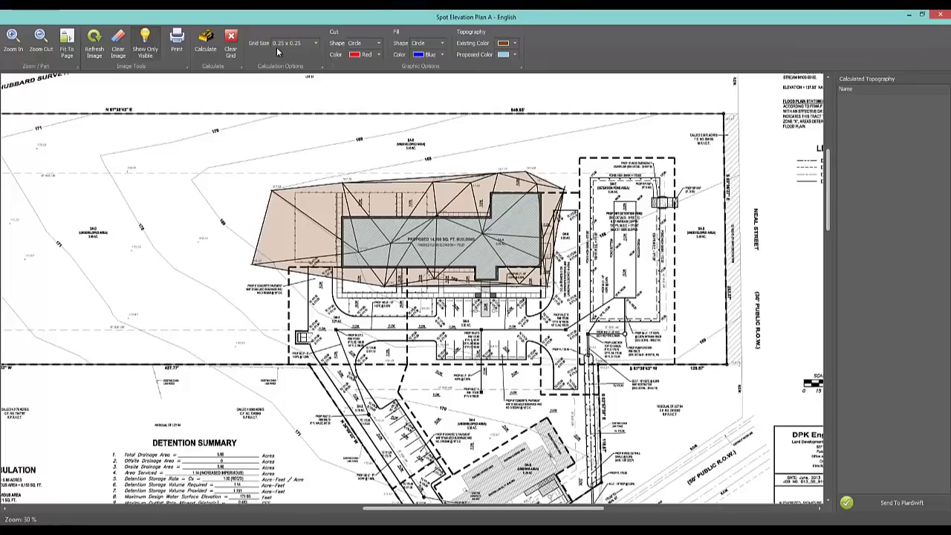
{"action": "left_click", "coordinate": [318, 46]}
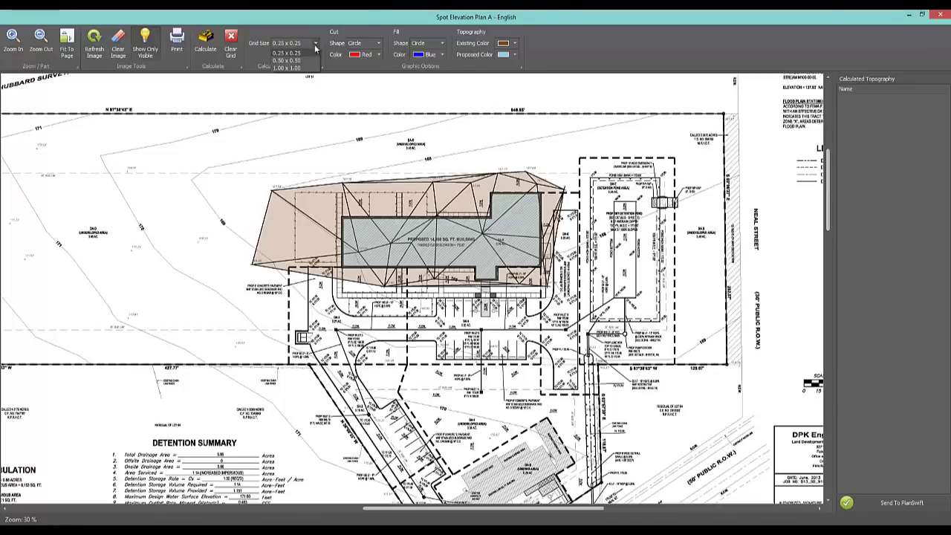
{"action": "left_click", "coordinate": [297, 62]}
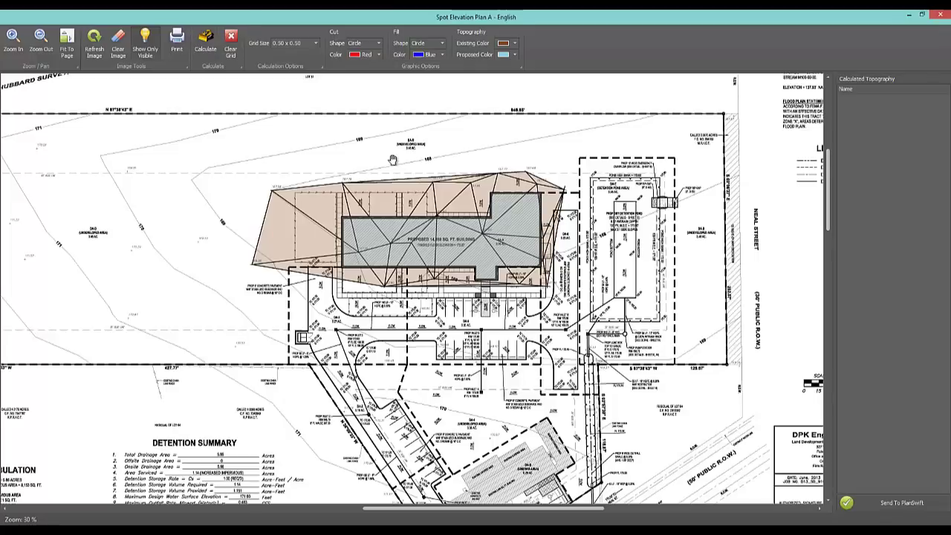
{"action": "left_click", "coordinate": [207, 46]}
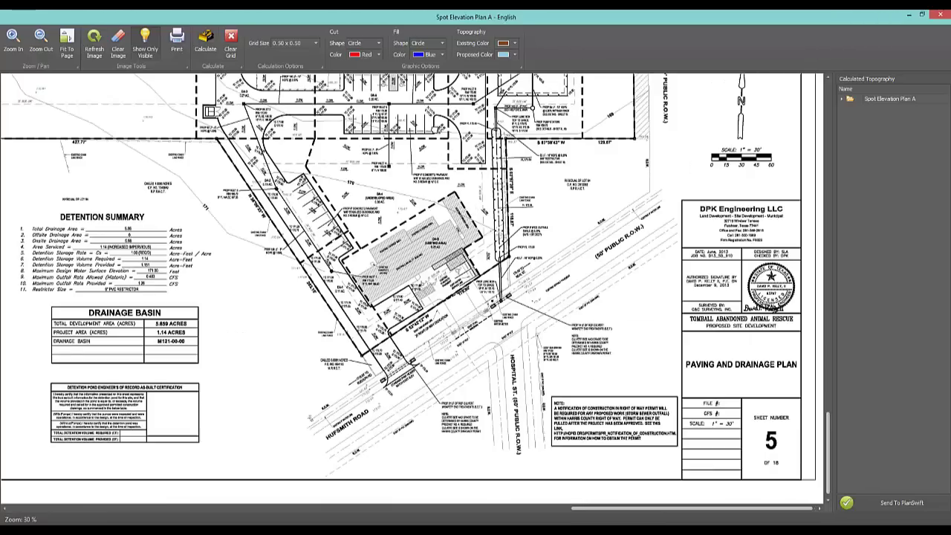
Review the calculated fill over the building, send the results to PlanSwift and minimize the calculation window.
{"action": "scroll", "coordinate": [423, 208], "scroll_direction": "up", "scroll_amount": 3}
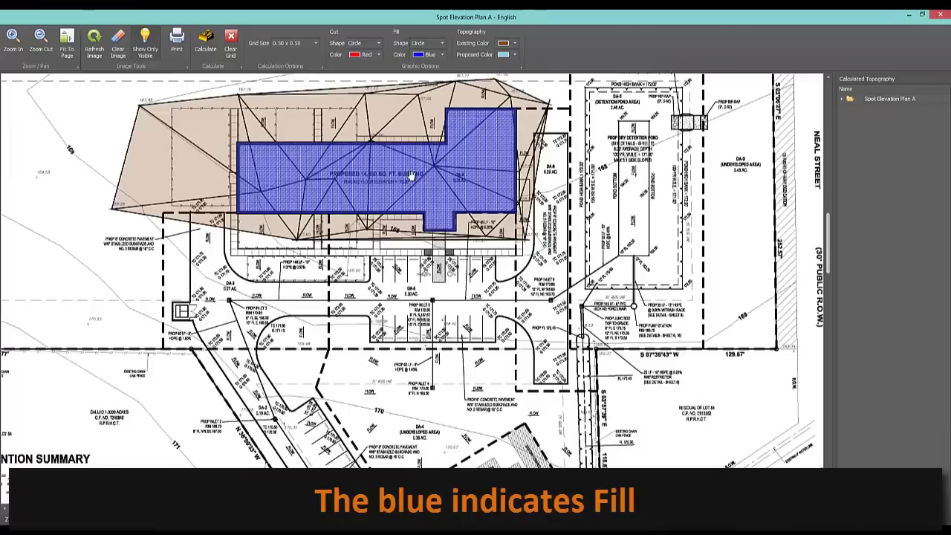
{"action": "scroll", "coordinate": [405, 174], "scroll_direction": "up", "scroll_amount": 2}
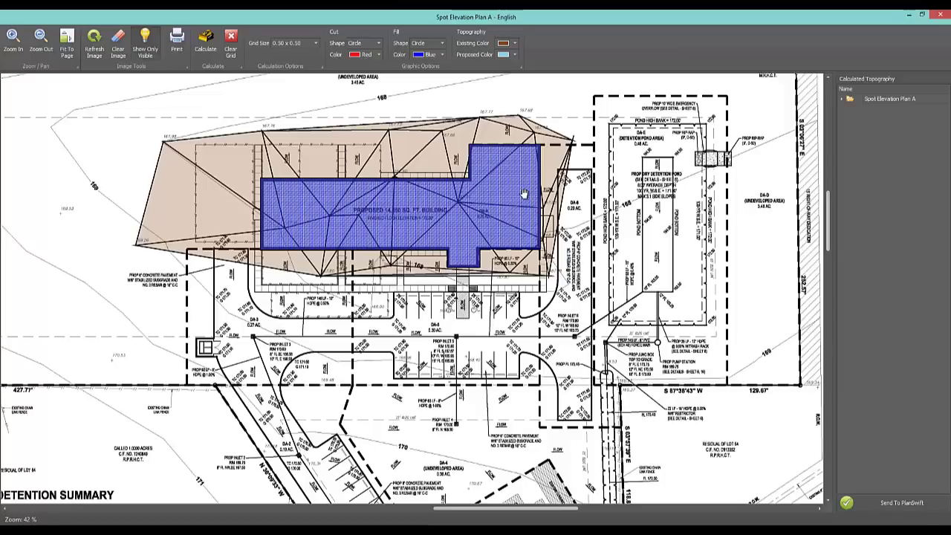
{"action": "left_click", "coordinate": [842, 99]}
{"action": "left_click", "coordinate": [895, 504]}
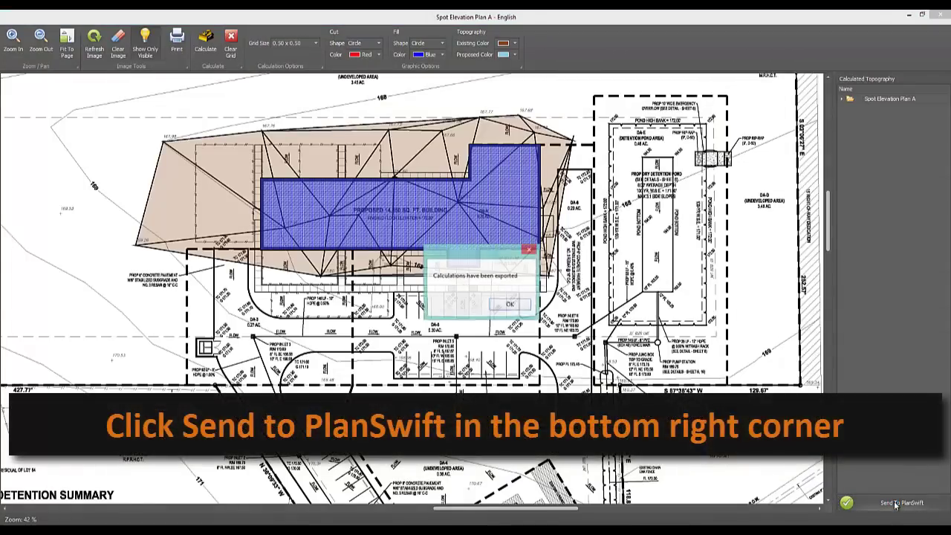
{"action": "left_click", "coordinate": [506, 303]}
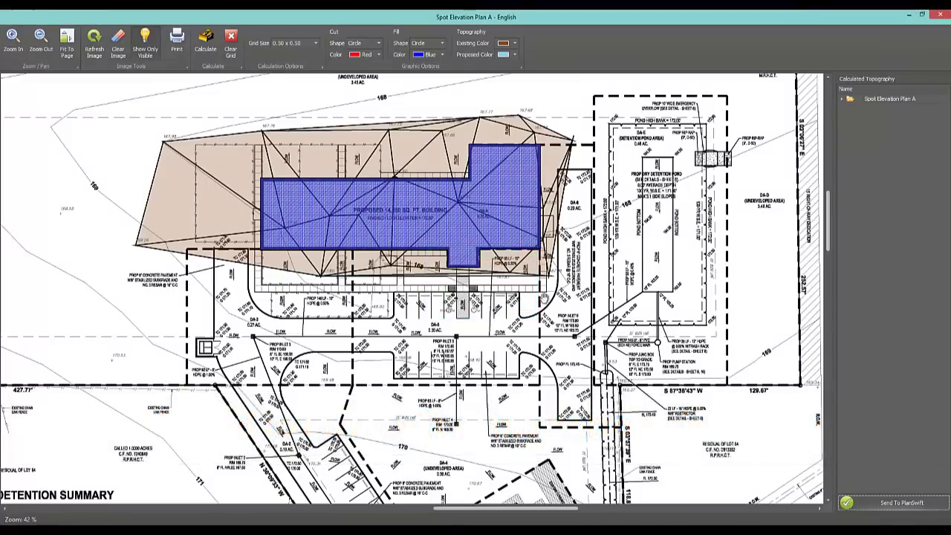
{"action": "left_click", "coordinate": [909, 16]}
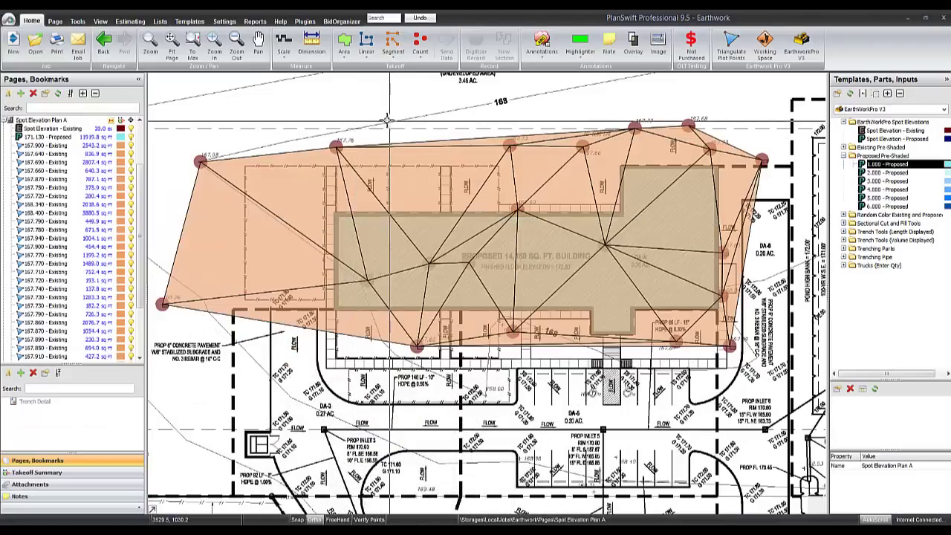
Open the estimate and expand Earthwork Controls and Spot Elevation Plan A down to the proposed contour.
{"action": "left_click", "coordinate": [130, 21]}
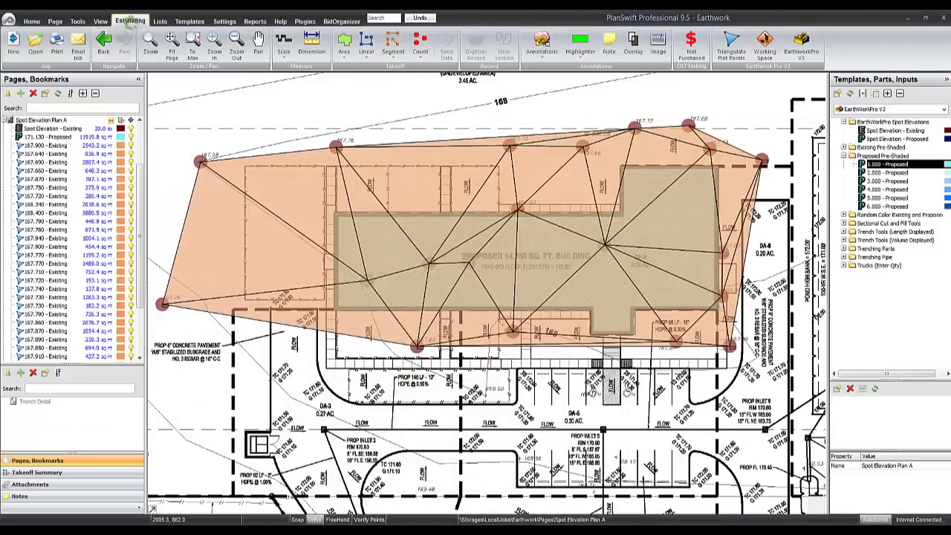
{"action": "left_click", "coordinate": [134, 133]}
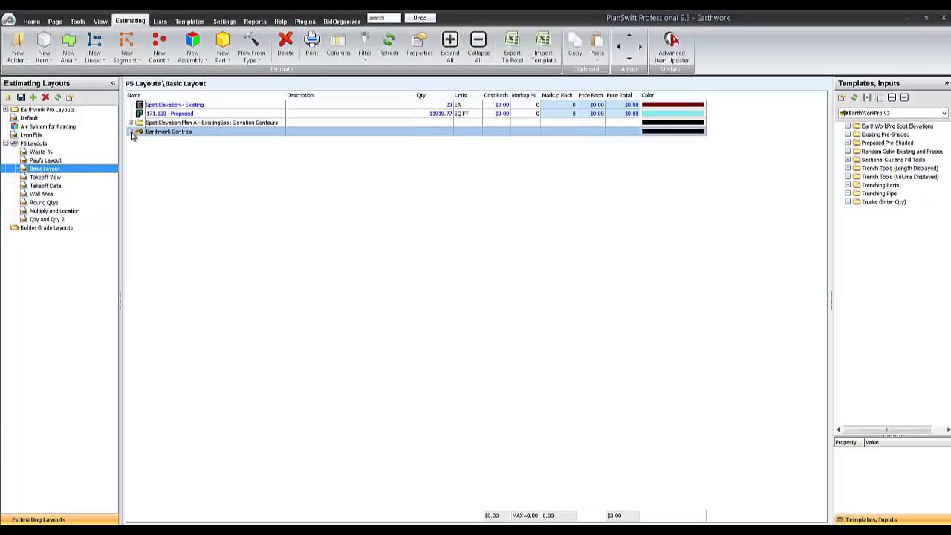
{"action": "left_click", "coordinate": [132, 132]}
{"action": "left_click", "coordinate": [161, 134]}
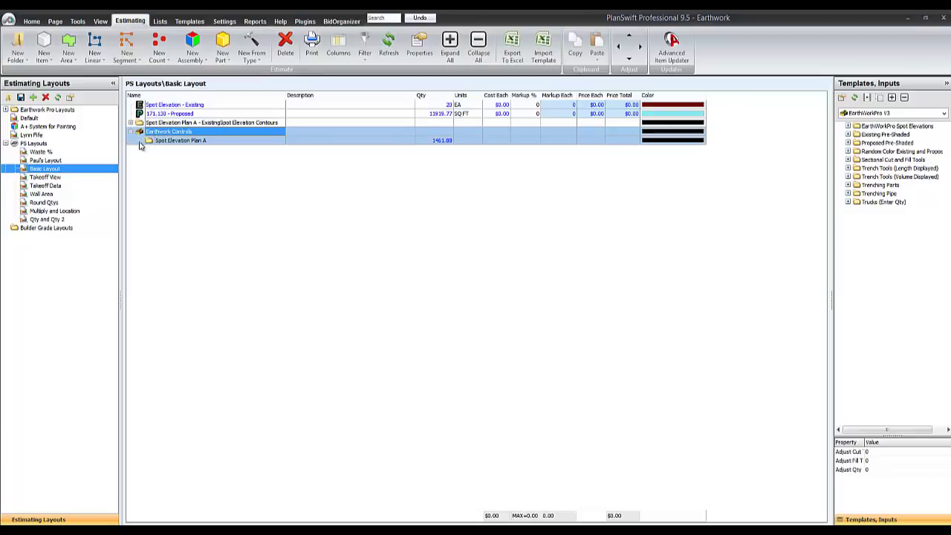
{"action": "left_click", "coordinate": [140, 141]}
{"action": "left_click", "coordinate": [182, 150]}
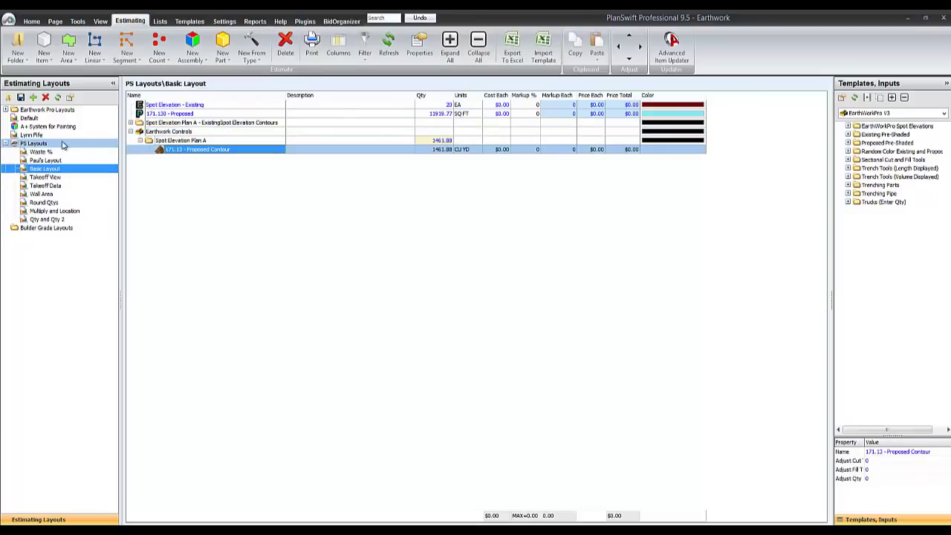
Apply the Earthwork Pro Default layout to the estimate and refresh its values.
{"action": "left_click", "coordinate": [6, 109]}
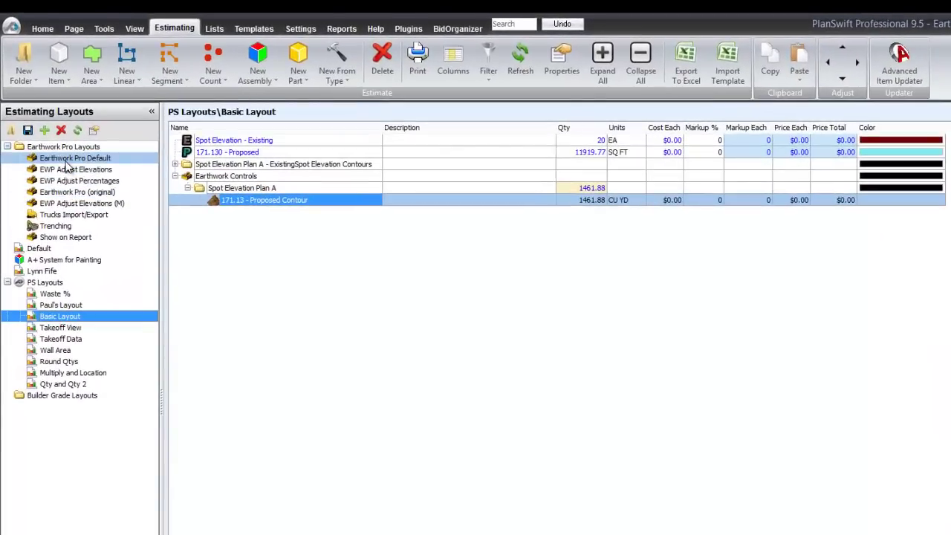
{"action": "left_click", "coordinate": [65, 164]}
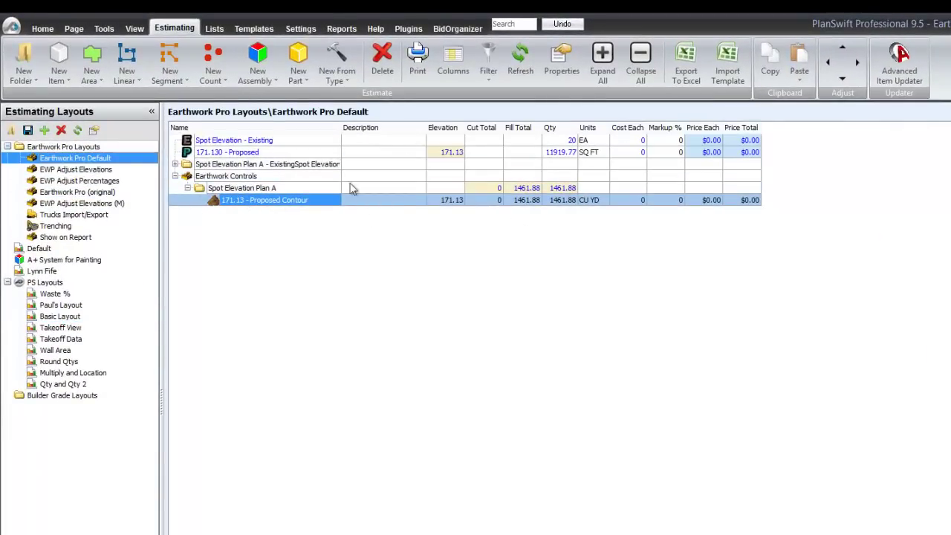
{"action": "left_click", "coordinate": [523, 69]}
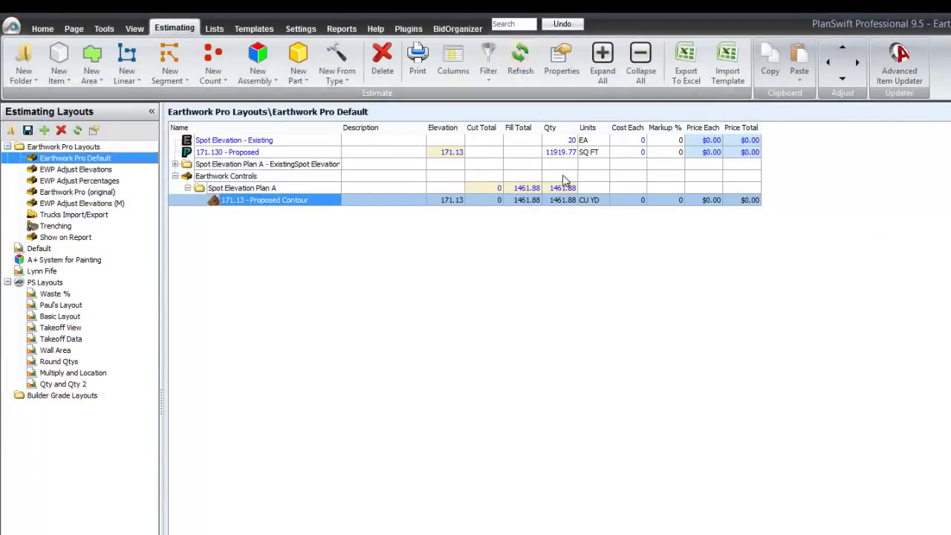
Check the proposed contour's fill total and elevation, comparing them with the building's finished floor elevation note on the plan.
{"action": "left_click", "coordinate": [532, 202]}
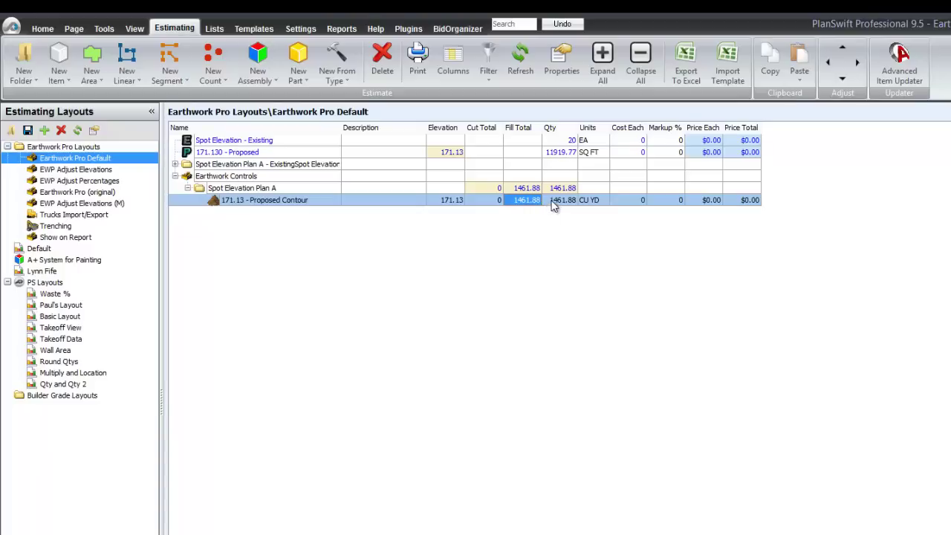
{"action": "left_click", "coordinate": [455, 202]}
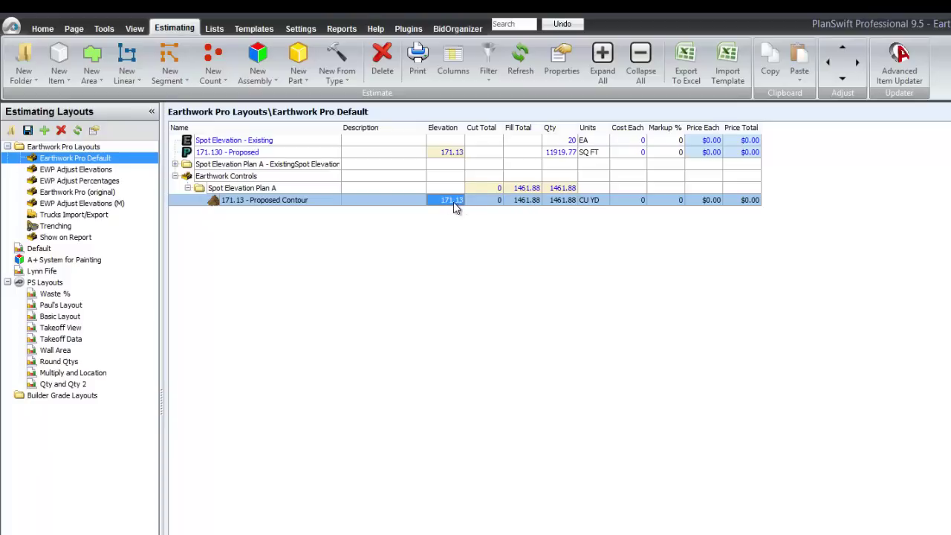
{"action": "left_click", "coordinate": [42, 28]}
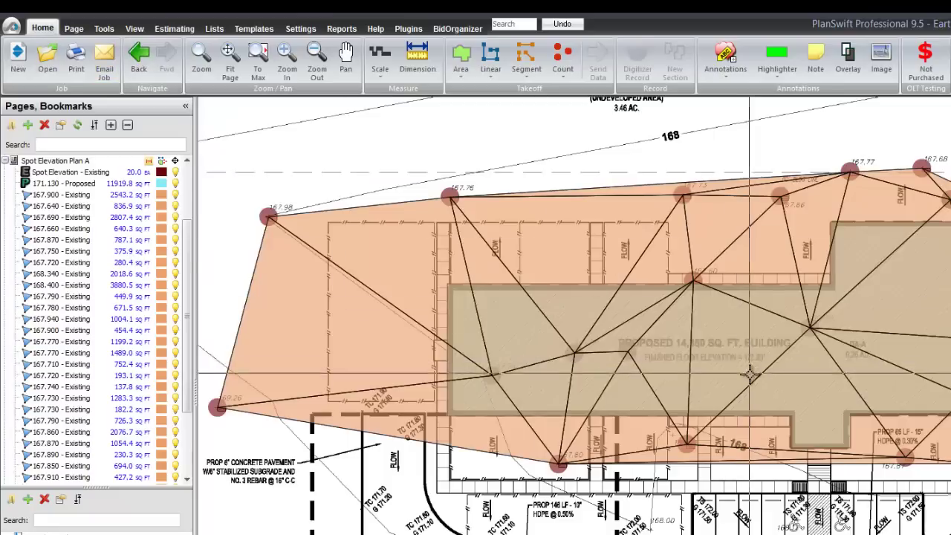
{"action": "scroll", "coordinate": [749, 375], "scroll_direction": "up", "scroll_amount": 3}
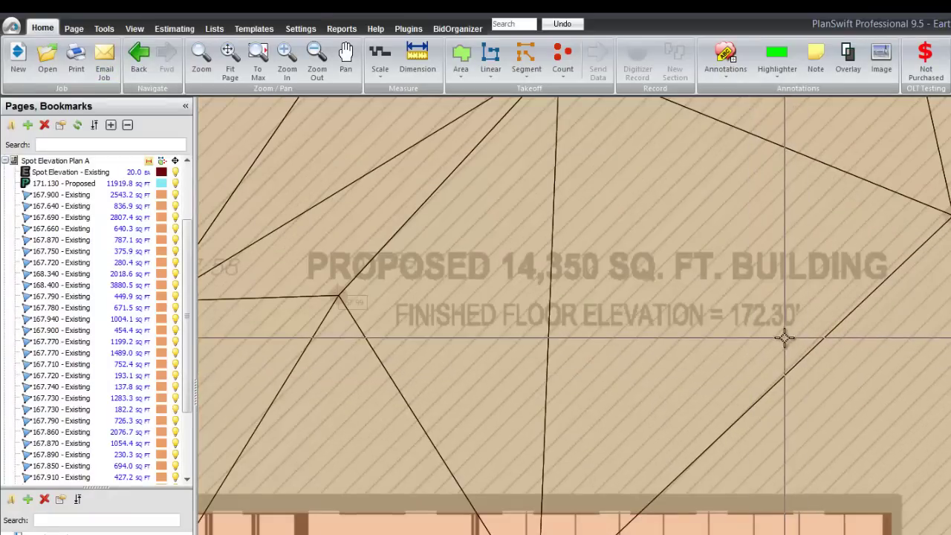
{"action": "left_click", "coordinate": [170, 29]}
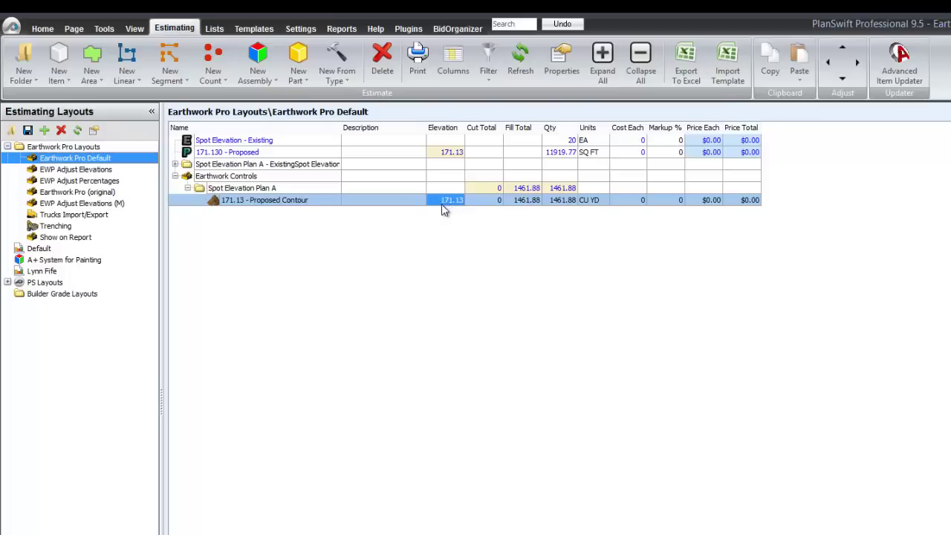
{"action": "left_click", "coordinate": [340, 29]}
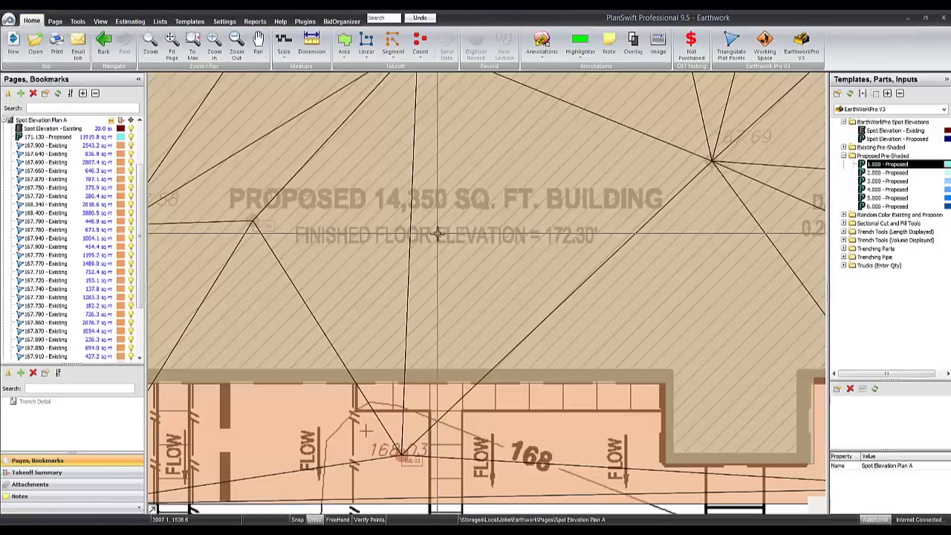
{"action": "scroll", "coordinate": [438, 233], "scroll_direction": "down", "scroll_amount": 5}
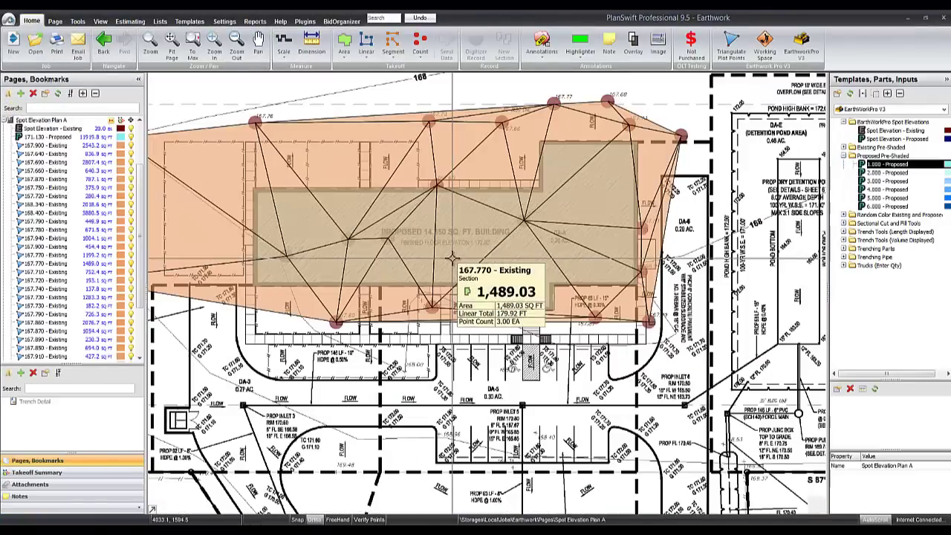
{"action": "scroll", "coordinate": [452, 236], "scroll_direction": "up", "scroll_amount": 1}
{"action": "scroll", "coordinate": [453, 236], "scroll_direction": "down", "scroll_amount": 3}
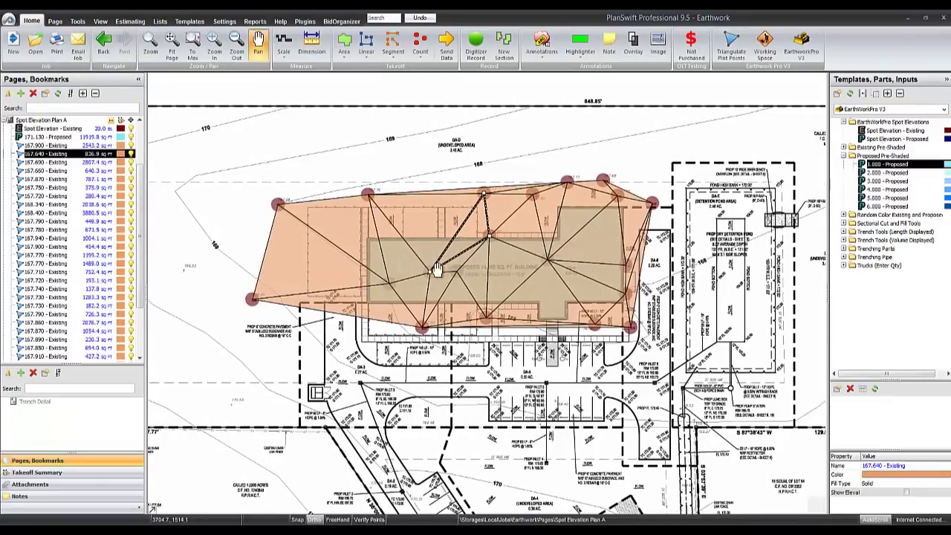
{"action": "mouse_move", "coordinate": [408, 210]}
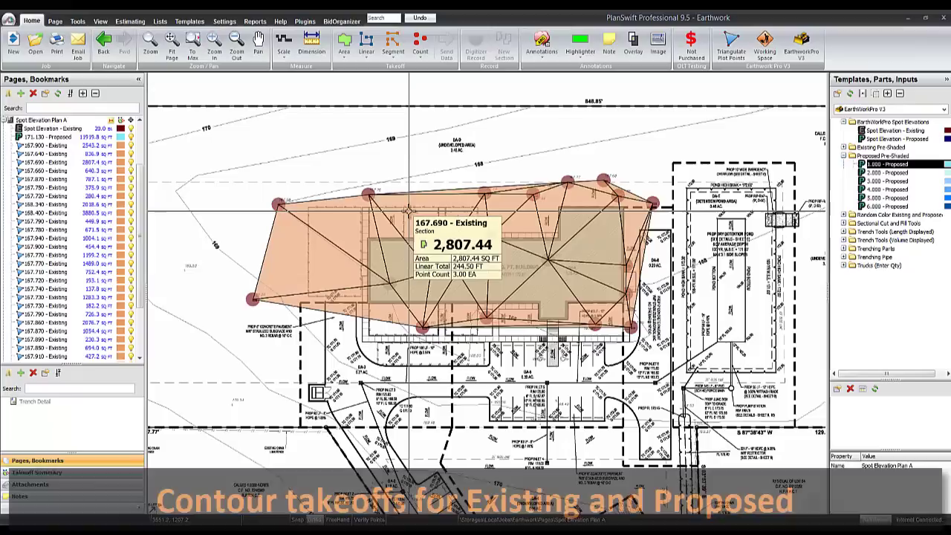
{"action": "scroll", "coordinate": [406, 208], "scroll_direction": "up", "scroll_amount": 3}
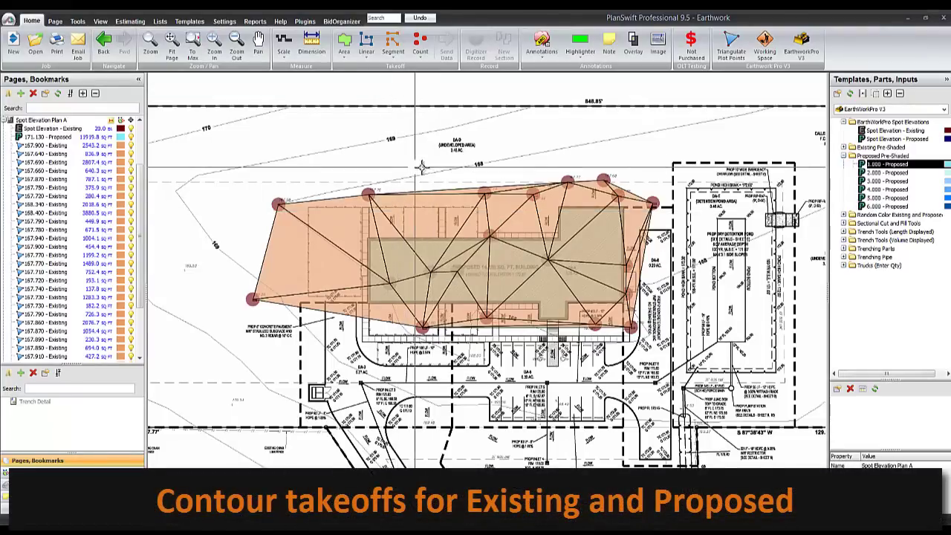
{"action": "mouse_move", "coordinate": [399, 185]}
{"action": "left_mouse_down"}
{"action": "mouse_move", "coordinate": [394, 206]}
{"action": "mouse_move", "coordinate": [444, 188]}
{"action": "left_mouse_up"}
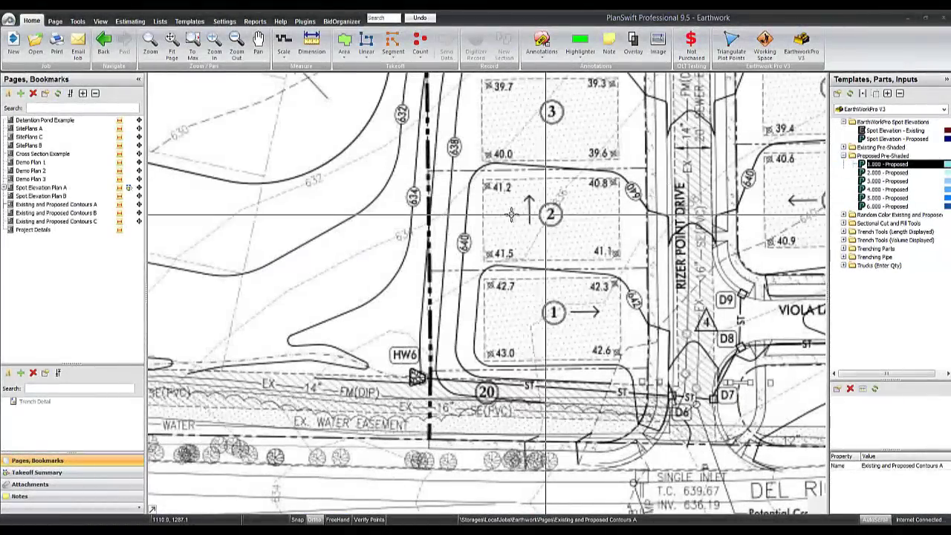
Open the Existing and Proposed Contours A page and collapse the EarthWorkPro Spot Elevations template folder.
{"action": "left_click", "coordinate": [70, 205]}
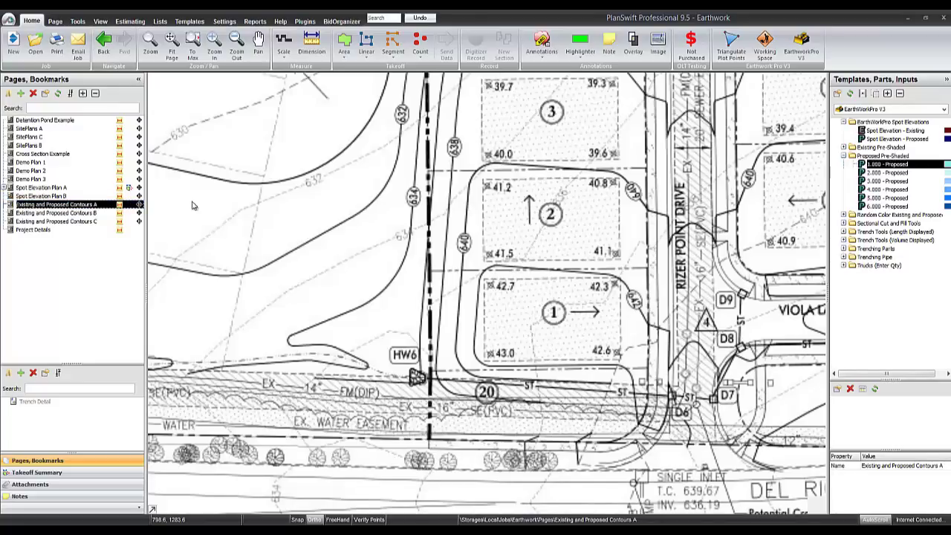
{"action": "scroll", "coordinate": [660, 202], "scroll_direction": "down", "scroll_amount": 2}
{"action": "mouse_move", "coordinate": [660, 202]}
{"action": "left_mouse_down"}
{"action": "mouse_move", "coordinate": [552, 240]}
{"action": "mouse_move", "coordinate": [552, 257]}
{"action": "left_mouse_up"}
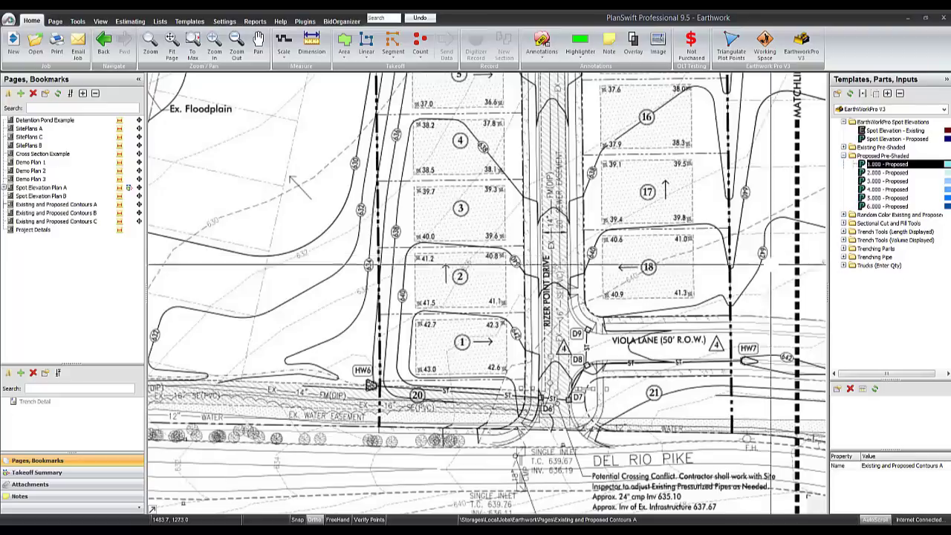
{"action": "left_click", "coordinate": [844, 122]}
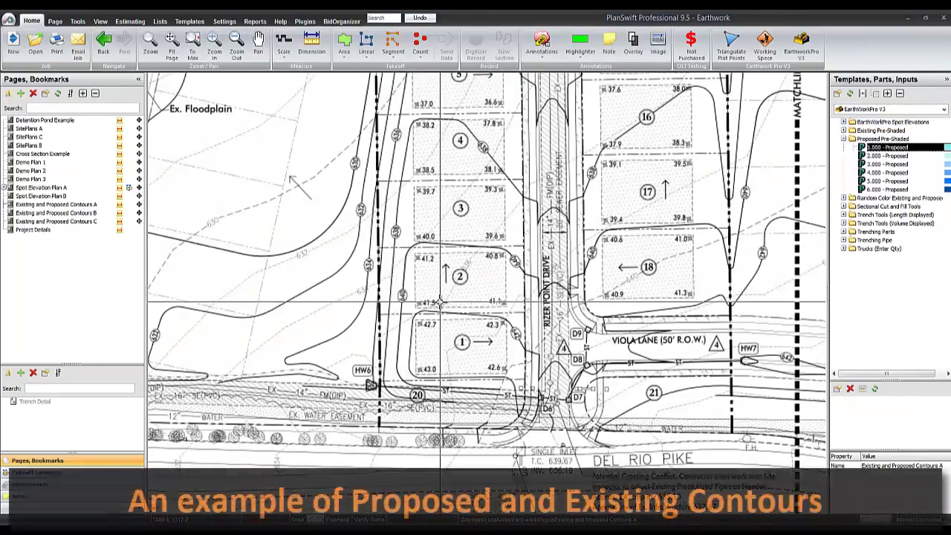
Examine the dashed existing contours and solid proposed contours beside lots 1 to 3, comparing their elevation labels.
{"action": "scroll", "coordinate": [372, 264], "scroll_direction": "up", "scroll_amount": 2}
{"action": "scroll", "coordinate": [358, 284], "scroll_direction": "left", "scroll_amount": 2}
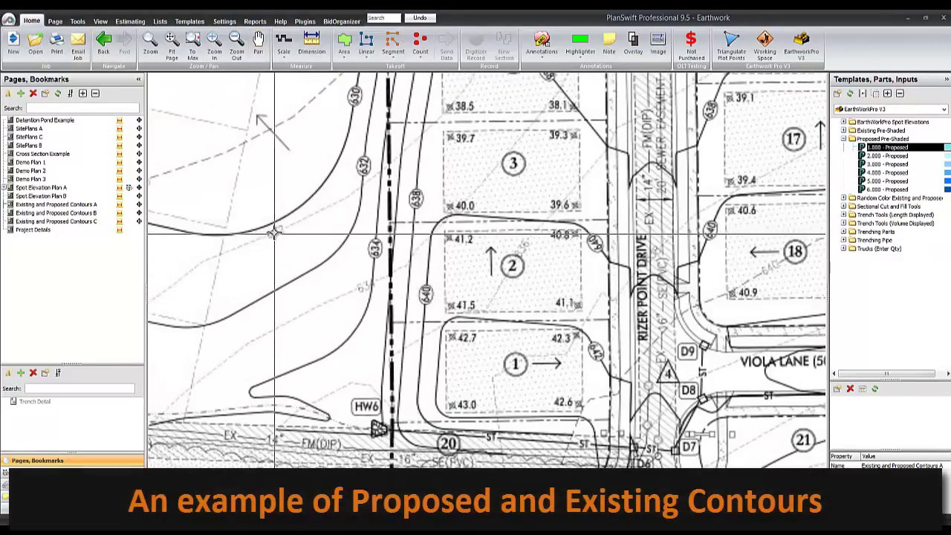
{"action": "scroll", "coordinate": [274, 233], "scroll_direction": "up", "scroll_amount": 3}
{"action": "scroll", "coordinate": [312, 245], "scroll_direction": "left", "scroll_amount": 2}
{"action": "scroll", "coordinate": [401, 282], "scroll_direction": "down", "scroll_amount": 2}
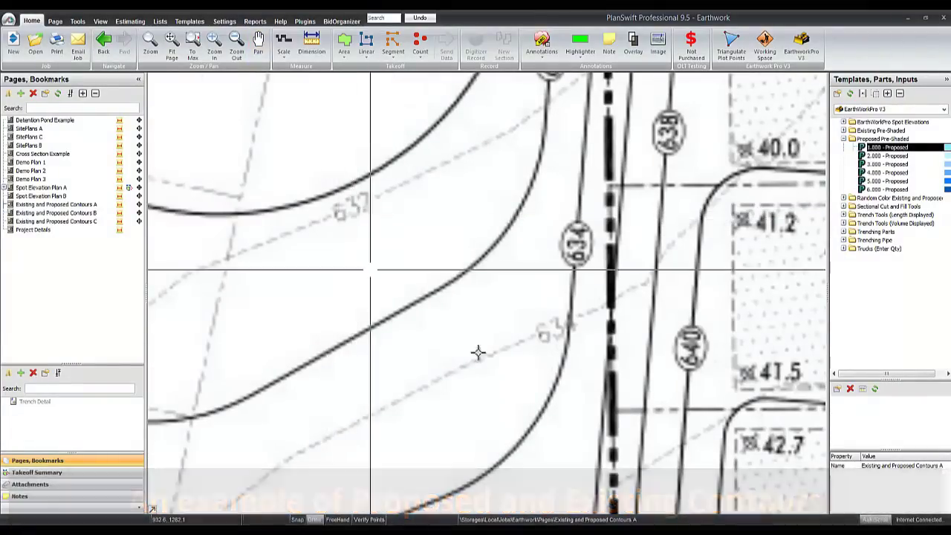
{"action": "scroll", "coordinate": [547, 334], "scroll_direction": "down", "scroll_amount": 2}
{"action": "scroll", "coordinate": [632, 340], "scroll_direction": "right", "scroll_amount": 2}
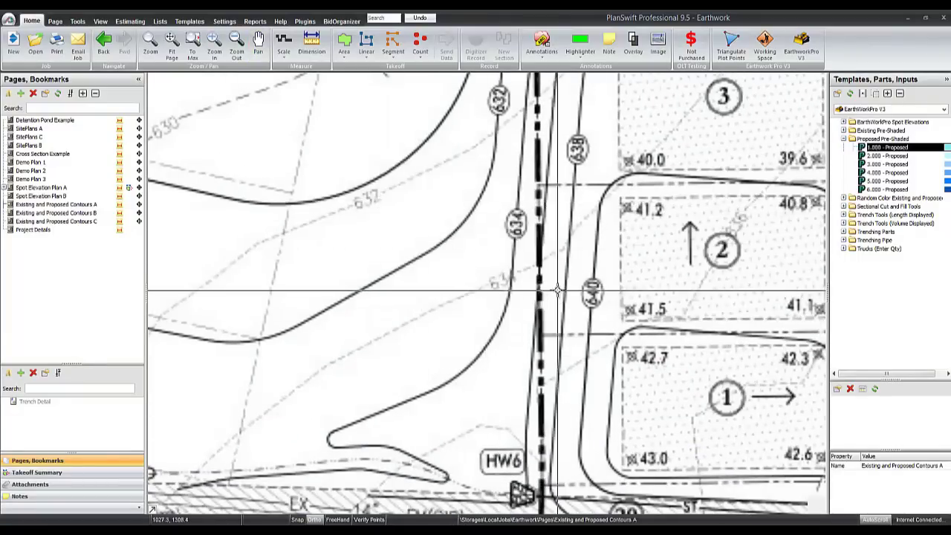
{"action": "scroll", "coordinate": [557, 290], "scroll_direction": "down", "scroll_amount": 1}
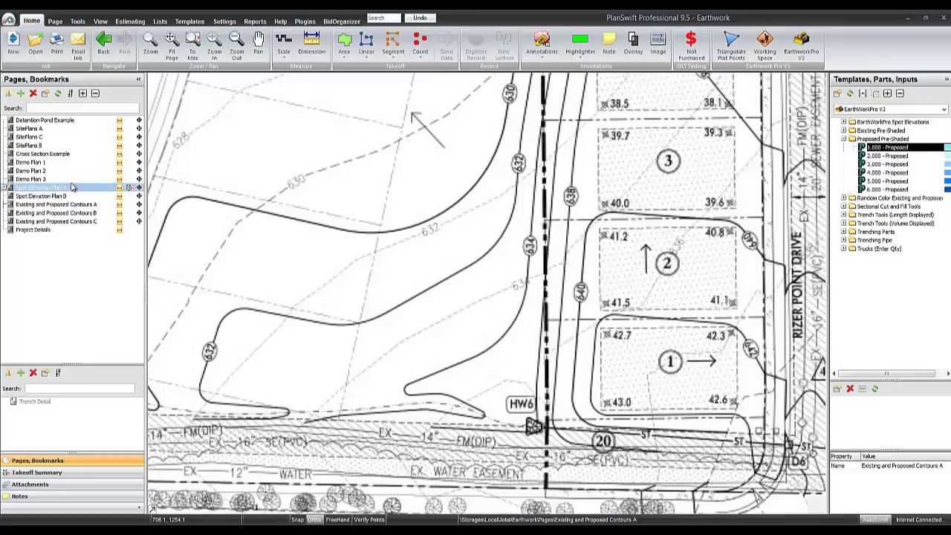
Return to Spot Elevation Plan A and examine the site outside the triangulated pad, down to the existing building area.
{"action": "left_click", "coordinate": [46, 188]}
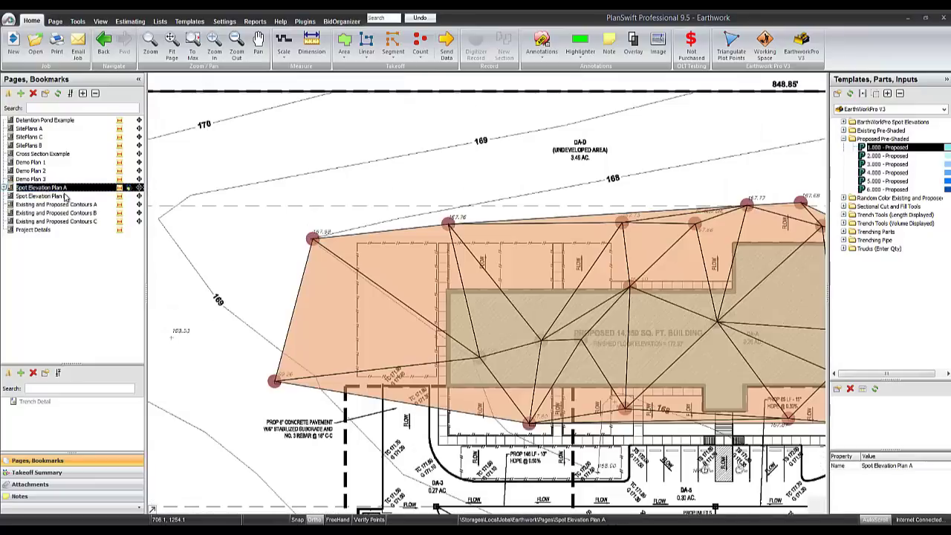
{"action": "scroll", "coordinate": [494, 199], "scroll_direction": "down", "scroll_amount": 3}
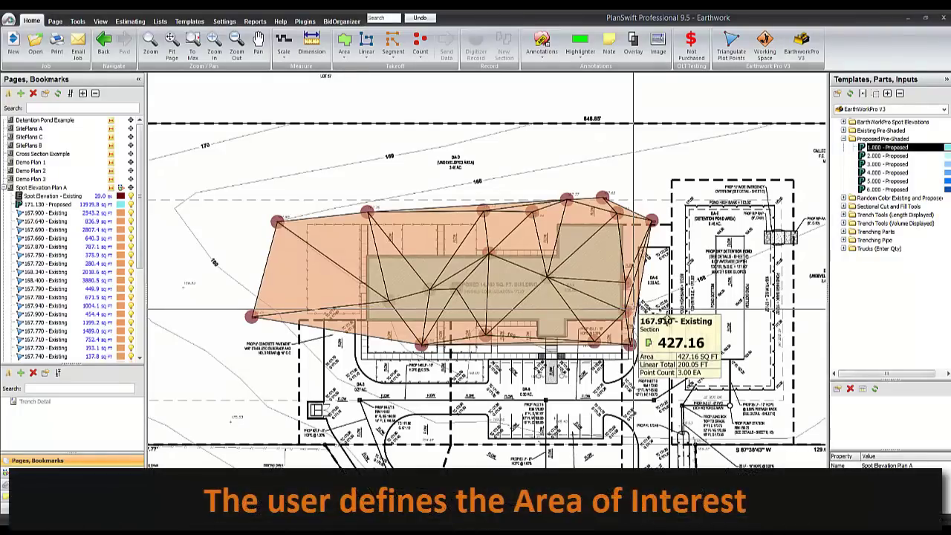
{"action": "scroll", "coordinate": [633, 307], "scroll_direction": "down", "scroll_amount": 3}
{"action": "scroll", "coordinate": [604, 291], "scroll_direction": "up", "scroll_amount": 5}
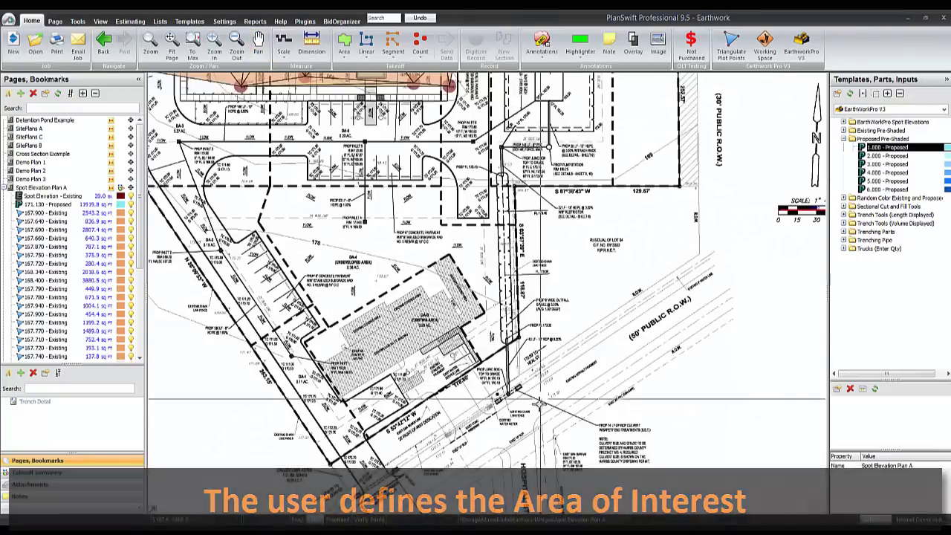
{"action": "scroll", "coordinate": [532, 338], "scroll_direction": "up", "scroll_amount": 3}
{"action": "scroll", "coordinate": [420, 344], "scroll_direction": "down", "scroll_amount": 2}
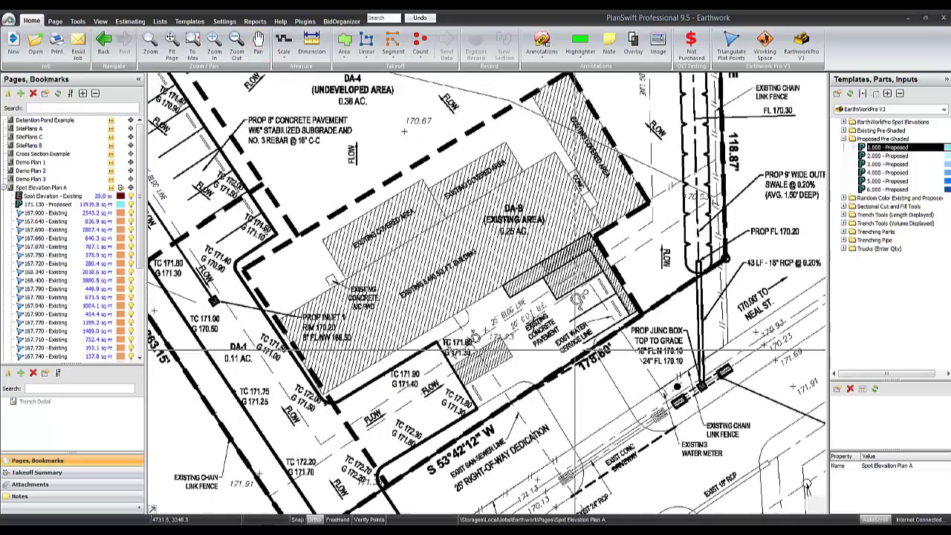
{"action": "scroll", "coordinate": [504, 213], "scroll_direction": "up", "scroll_amount": 2}
{"action": "scroll", "coordinate": [503, 213], "scroll_direction": "down", "scroll_amount": 2}
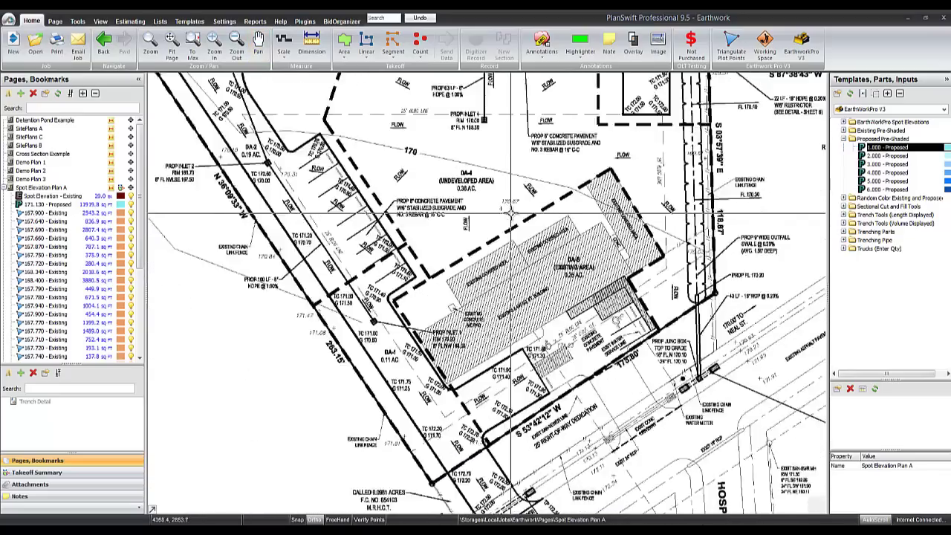
Inspect the triangulated existing sections over the proposed building, including the 167.750 triangle near its east end.
{"action": "left_click_drag", "start_coordinate": [476, 205], "coordinate": [516, 319]}
{"action": "scroll", "coordinate": [516, 318], "scroll_direction": "up", "scroll_amount": 2}
{"action": "scroll", "coordinate": [516, 319], "scroll_direction": "up", "scroll_amount": 2}
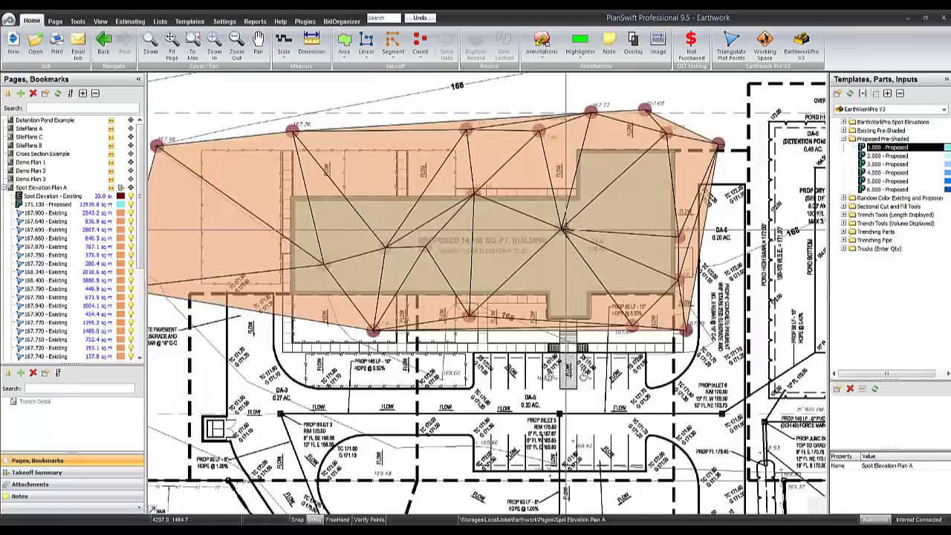
{"action": "scroll", "coordinate": [391, 283], "scroll_direction": "down", "scroll_amount": 1}
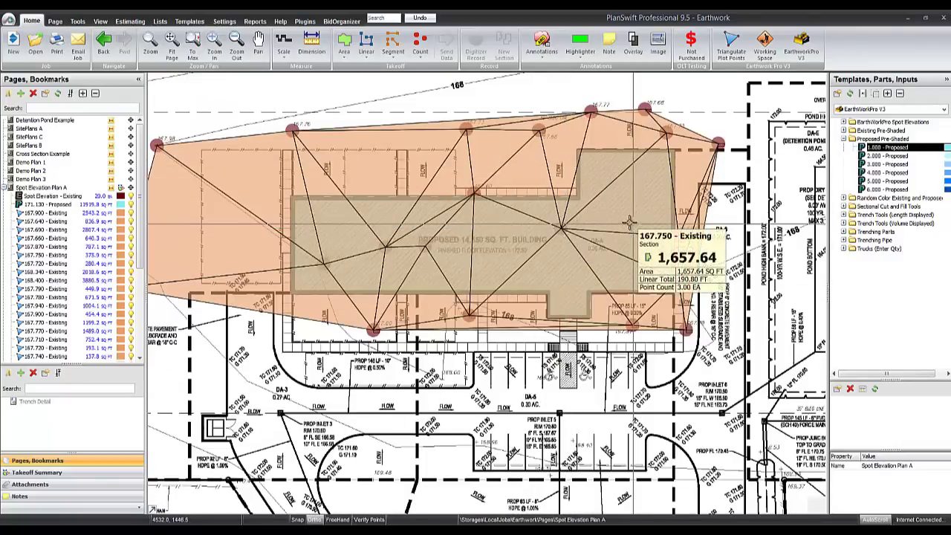
{"action": "scroll", "coordinate": [629, 221], "scroll_direction": "down", "scroll_amount": 1}
{"action": "scroll", "coordinate": [646, 231], "scroll_direction": "up", "scroll_amount": 1}
{"action": "left_click", "coordinate": [661, 239]}
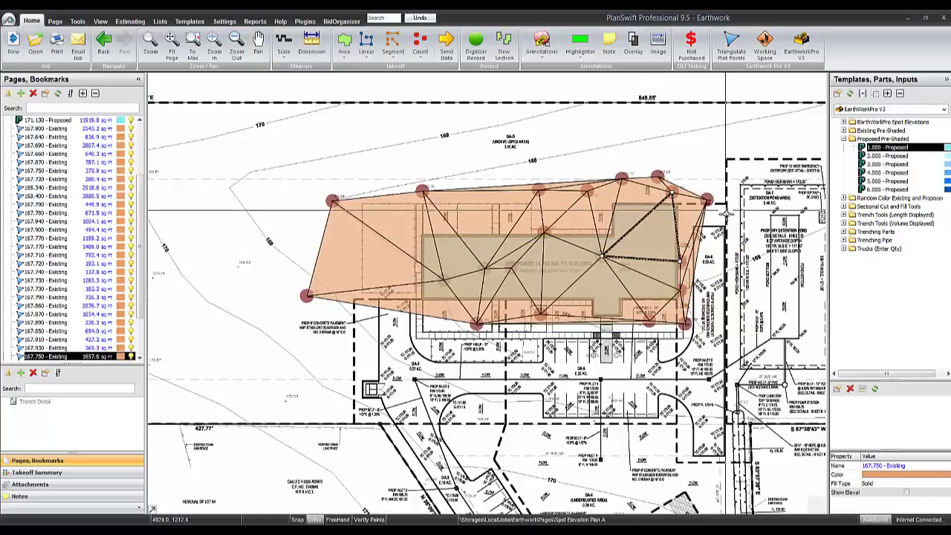
{"action": "left_click", "coordinate": [632, 215]}
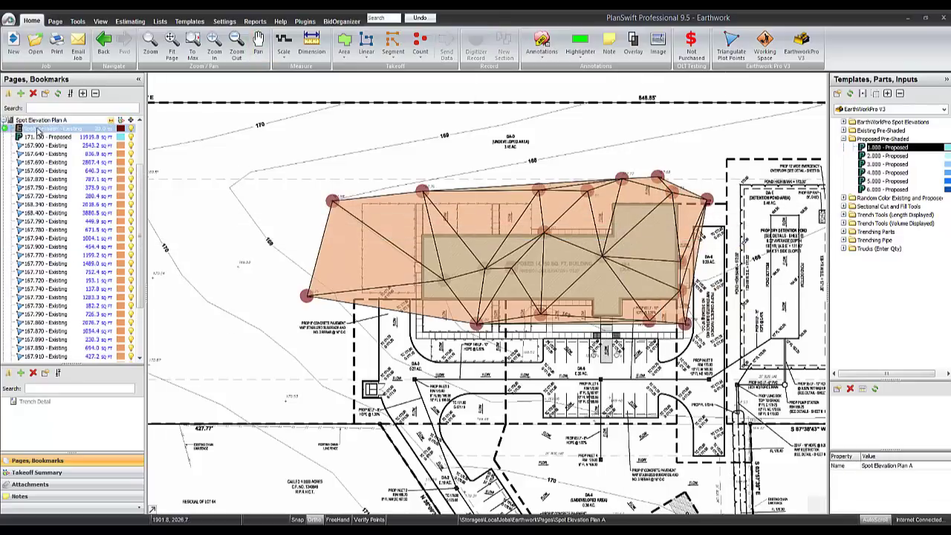
Collapse Spot Elevation Plan A's takeoffs and reopen Existing and Proposed Contours A at the contours beside lots 1 to 4.
{"action": "left_click", "coordinate": [8, 121]}
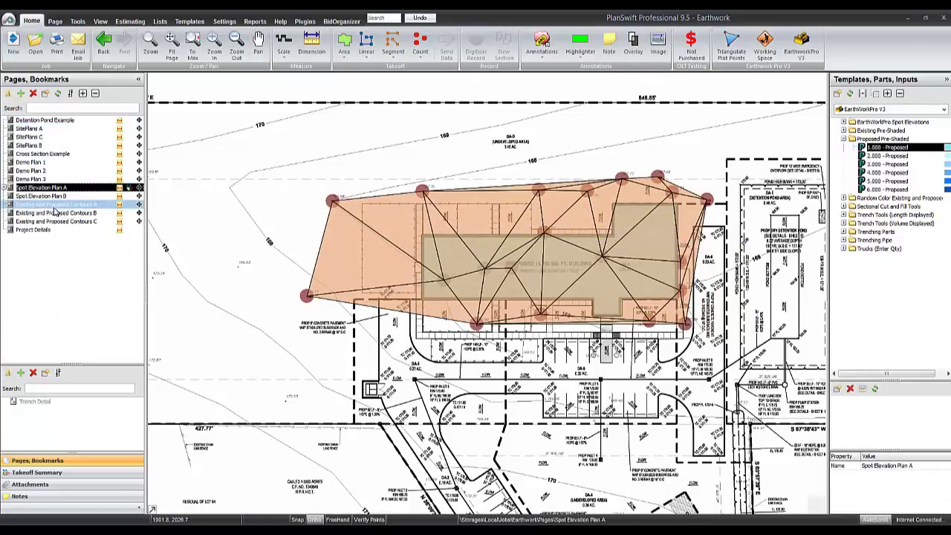
{"action": "left_click", "coordinate": [54, 205]}
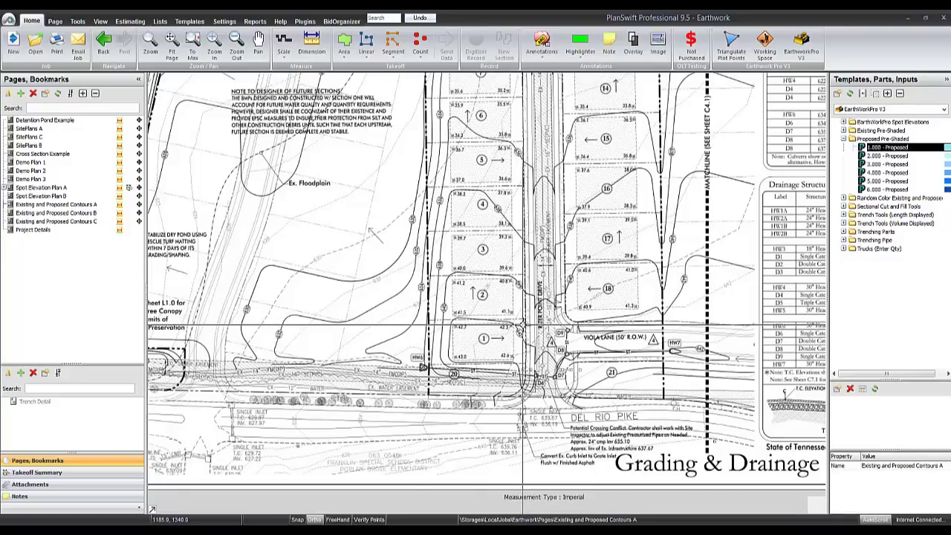
{"action": "scroll", "coordinate": [520, 324], "scroll_direction": "up", "scroll_amount": 4}
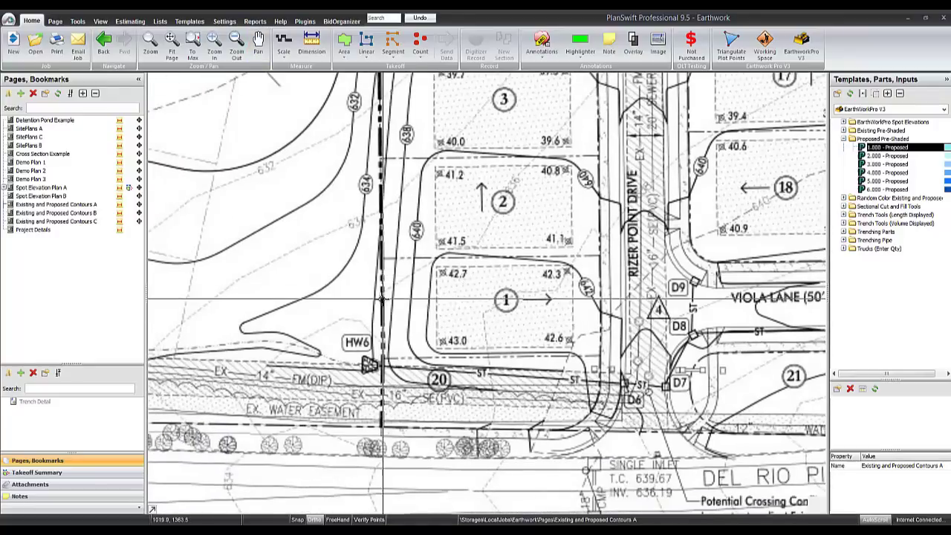
{"action": "mouse_move", "coordinate": [272, 261]}
{"action": "left_mouse_down"}
{"action": "mouse_move", "coordinate": [364, 323]}
{"action": "mouse_move", "coordinate": [435, 324]}
{"action": "left_mouse_up"}
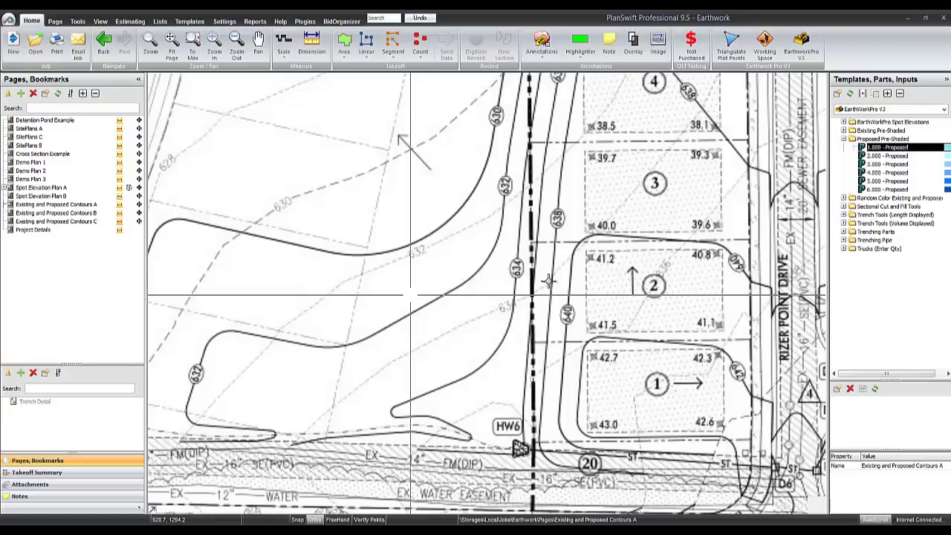
Start a 1.000 - Existing takeoff from the Existing Pre-Shaded templates with its elevation set to 633.
{"action": "left_click", "coordinate": [845, 139]}
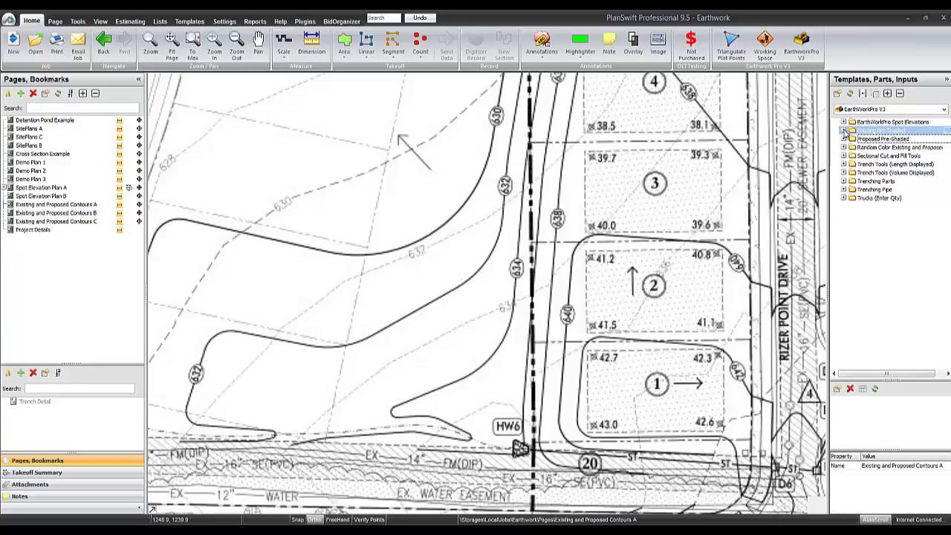
{"action": "left_click", "coordinate": [844, 130]}
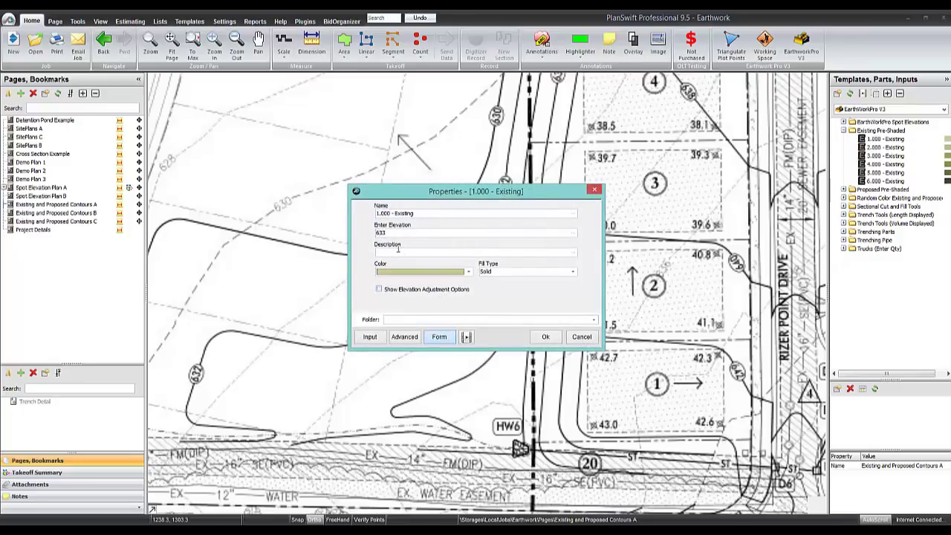
{"action": "left_click", "coordinate": [545, 338]}
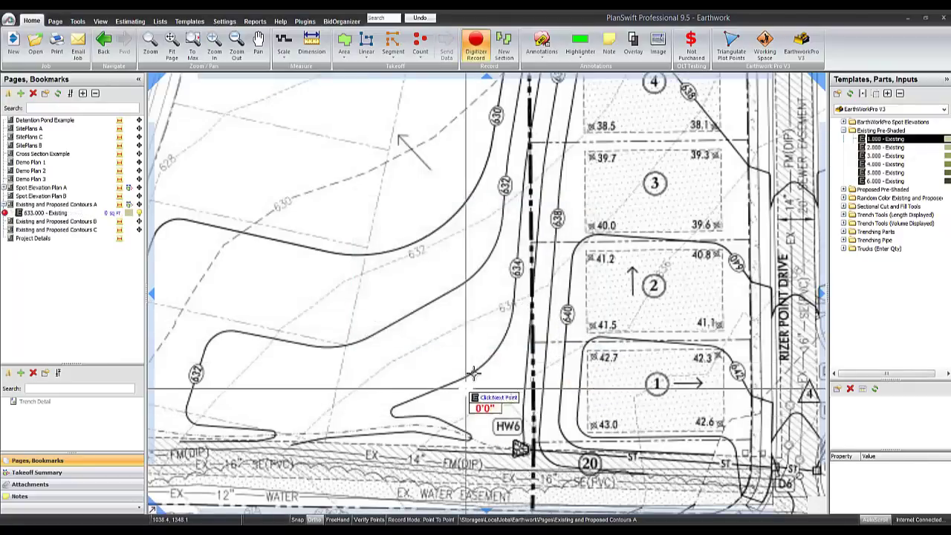
Begin outlining the 633 existing area at the property line beside lot 2, following the existing 632 contour through lots 4 to 6.
{"action": "scroll", "coordinate": [633, 239], "scroll_direction": "down", "scroll_amount": 5}
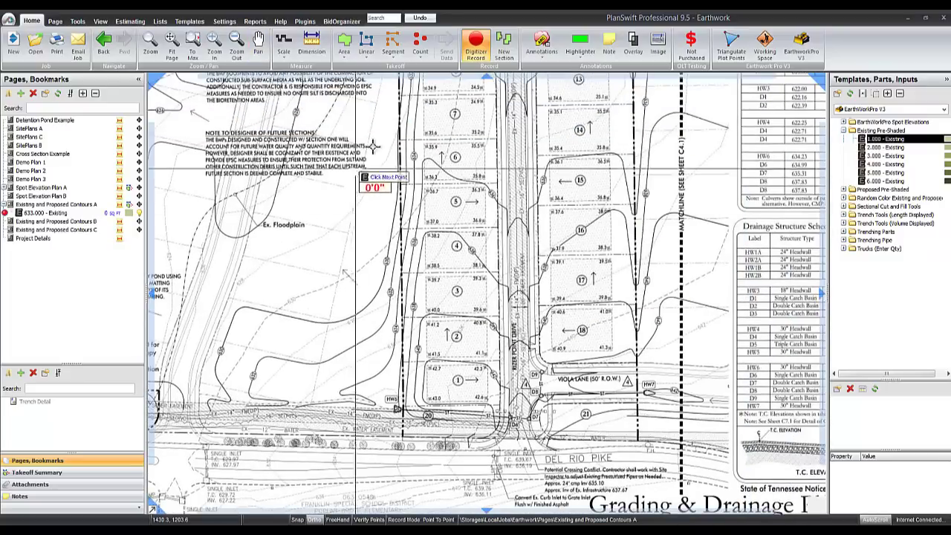
{"action": "scroll", "coordinate": [411, 297], "scroll_direction": "up", "scroll_amount": 2}
{"action": "scroll", "coordinate": [413, 386], "scroll_direction": "up", "scroll_amount": 2}
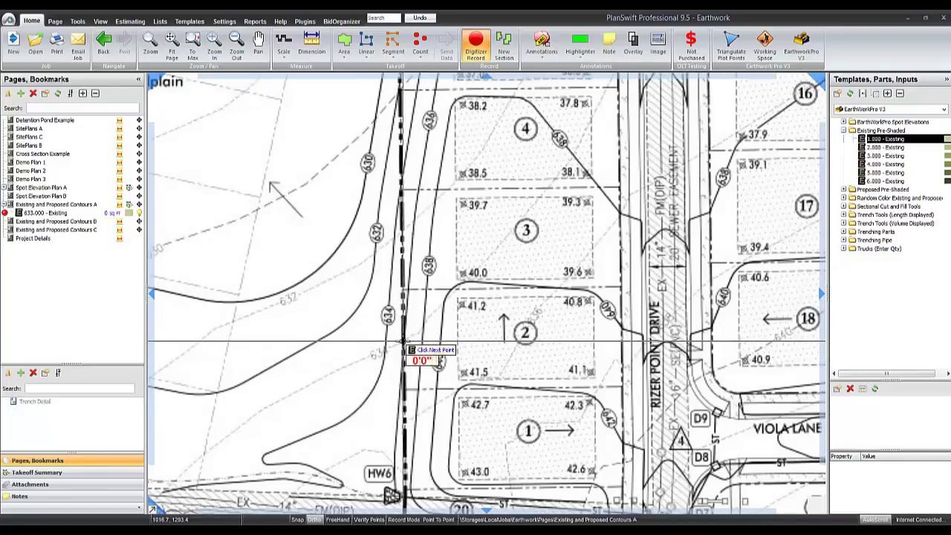
{"action": "left_click", "coordinate": [403, 344]}
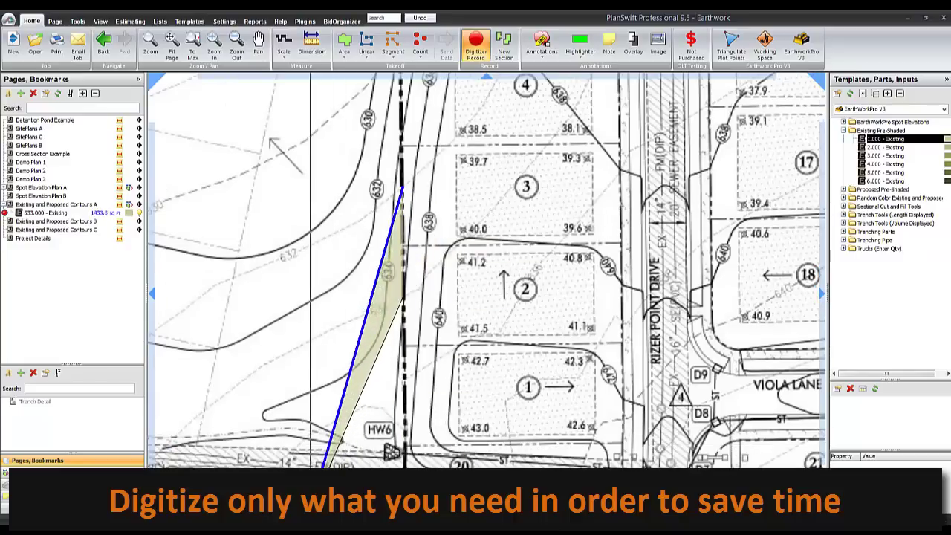
{"action": "scroll", "coordinate": [460, 148], "scroll_direction": "up", "scroll_amount": 3}
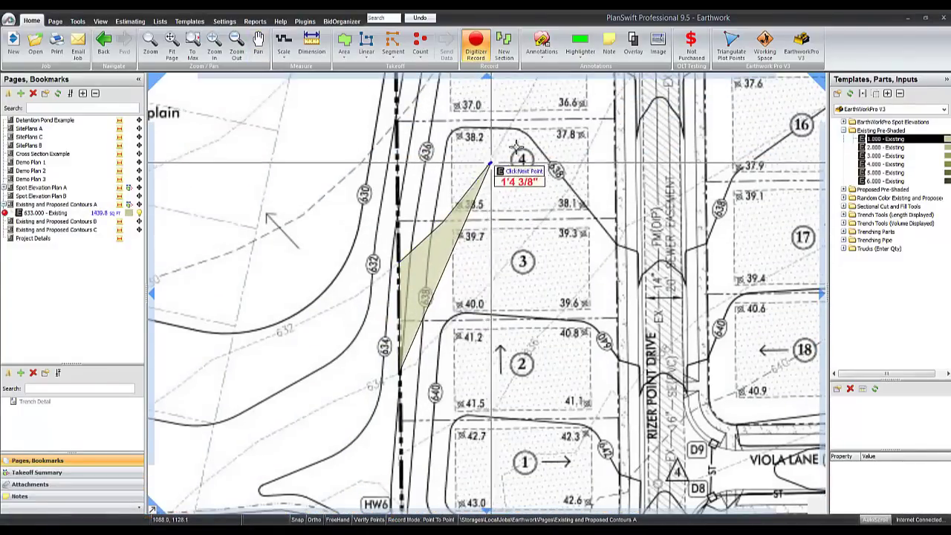
{"action": "scroll", "coordinate": [510, 161], "scroll_direction": "up", "scroll_amount": 5}
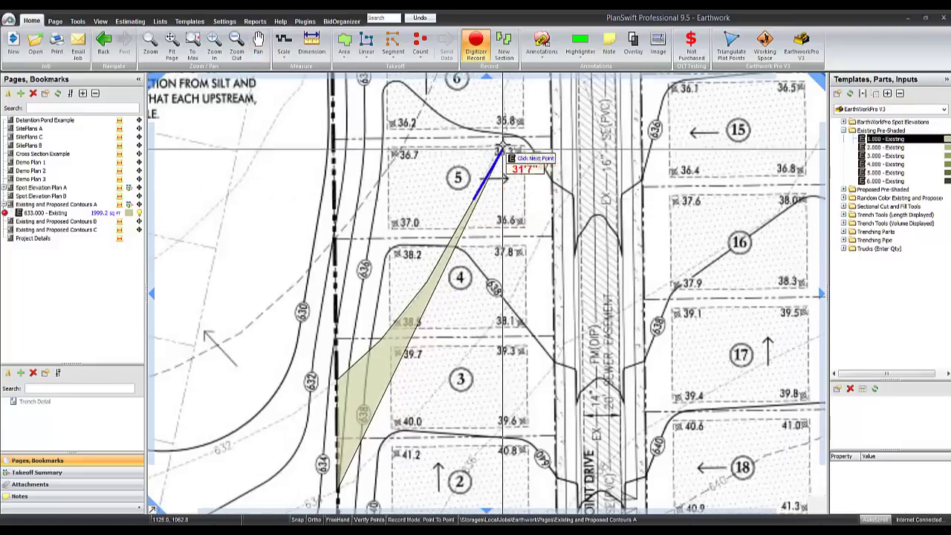
{"action": "scroll", "coordinate": [503, 151], "scroll_direction": "up", "scroll_amount": 4}
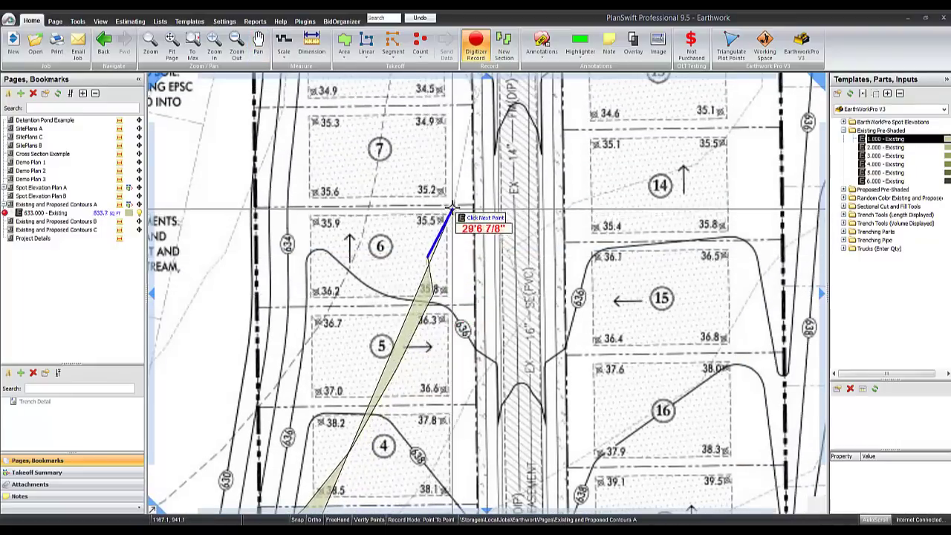
Continue the 633 outline past lots 7 and 8 to the lot-side edge of Rizer Point Drive.
{"action": "scroll", "coordinate": [470, 185], "scroll_direction": "up", "scroll_amount": 3}
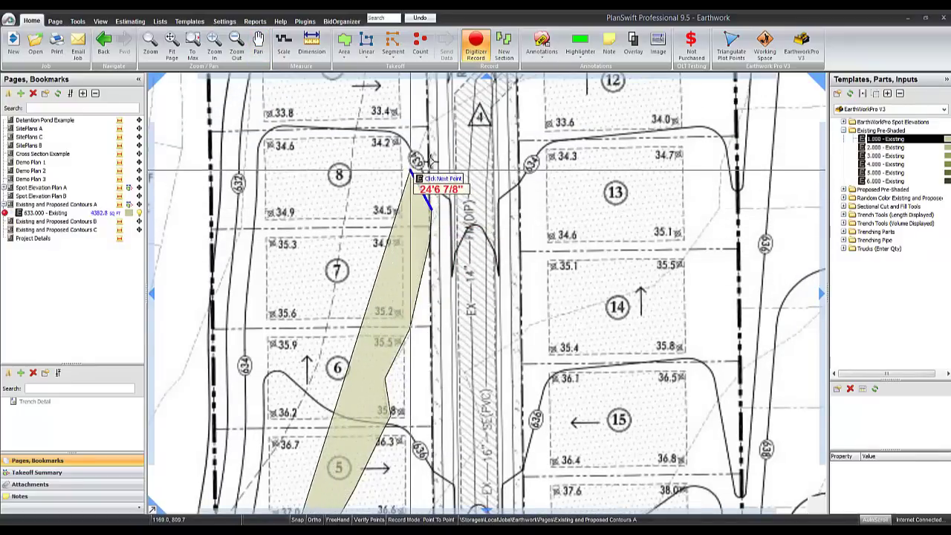
{"action": "scroll", "coordinate": [411, 171], "scroll_direction": "up", "scroll_amount": 3}
{"action": "left_click", "coordinate": [367, 228]}
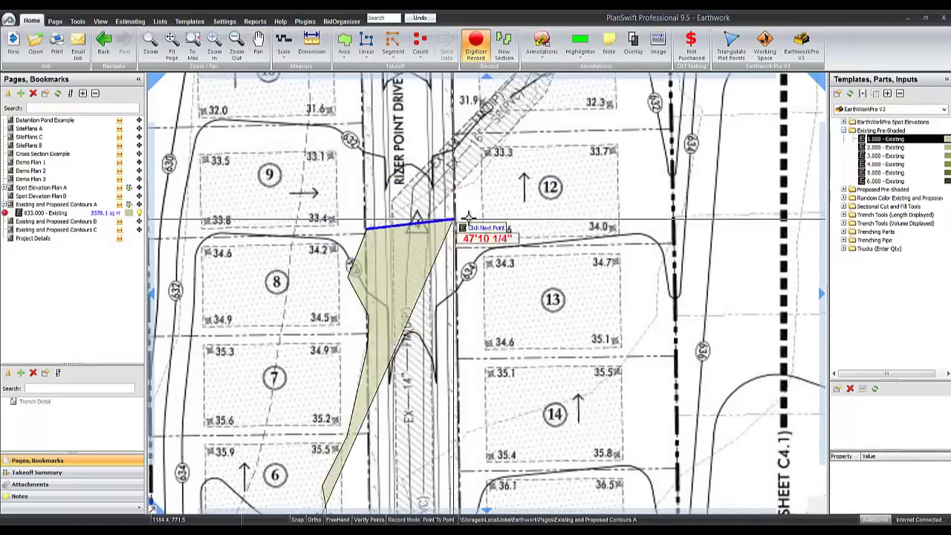
{"action": "scroll", "coordinate": [488, 233], "scroll_direction": "down", "scroll_amount": 2}
{"action": "scroll", "coordinate": [493, 243], "scroll_direction": "up", "scroll_amount": 3}
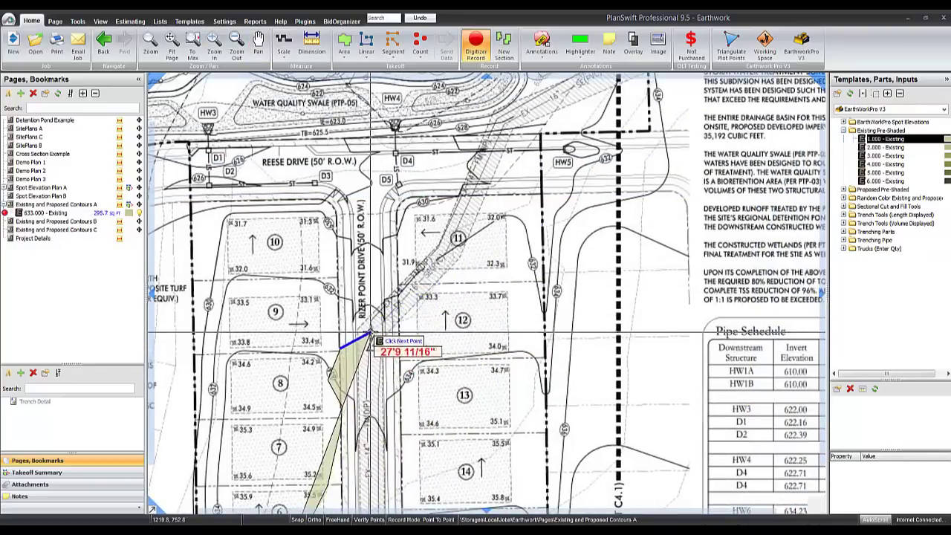
Carry the 633 outline across Rizer Point Drive and through lots 12 and 11 to the property line near HW5.
{"action": "scroll", "coordinate": [433, 291], "scroll_direction": "up", "scroll_amount": 3}
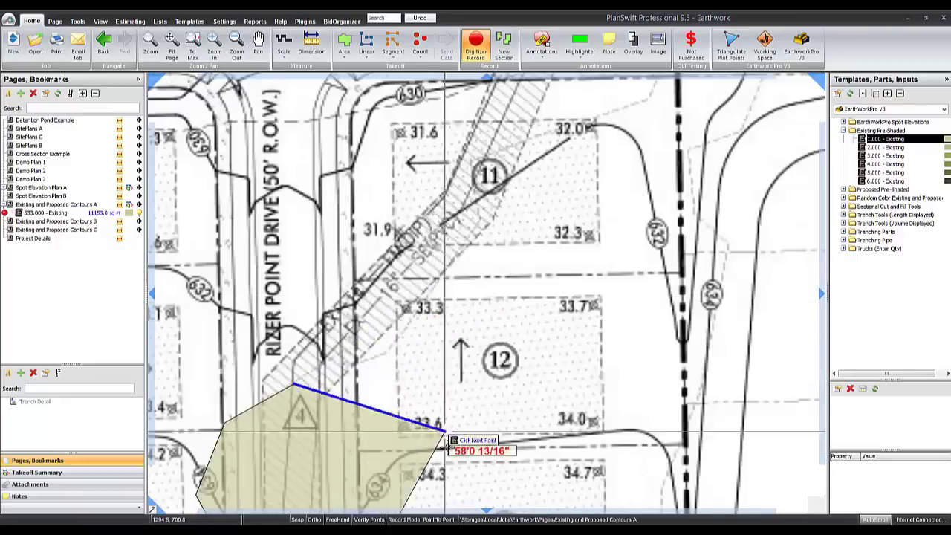
{"action": "left_click", "coordinate": [338, 350]}
{"action": "left_click", "coordinate": [352, 364]}
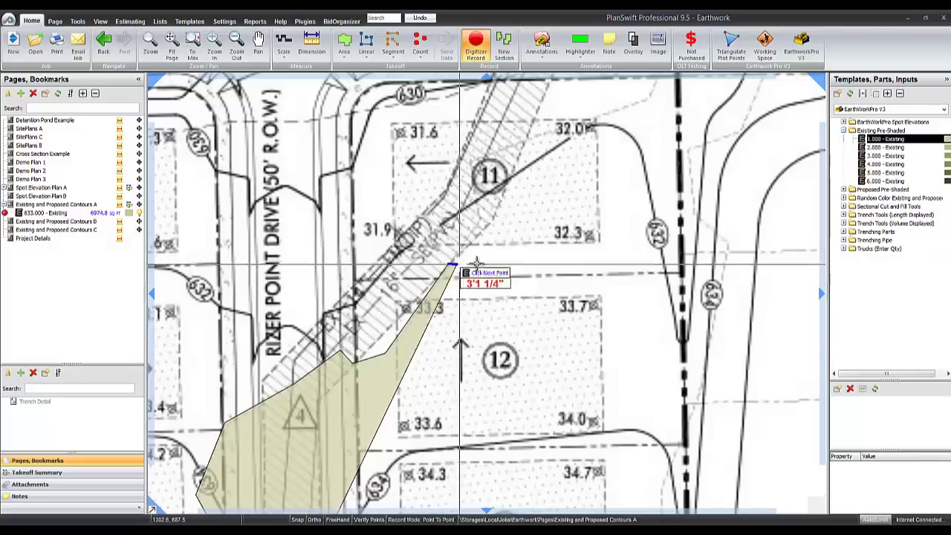
{"action": "left_click", "coordinate": [480, 220]}
{"action": "left_click", "coordinate": [473, 160]}
{"action": "left_click_drag", "start_coordinate": [534, 151], "coordinate": [418, 277]}
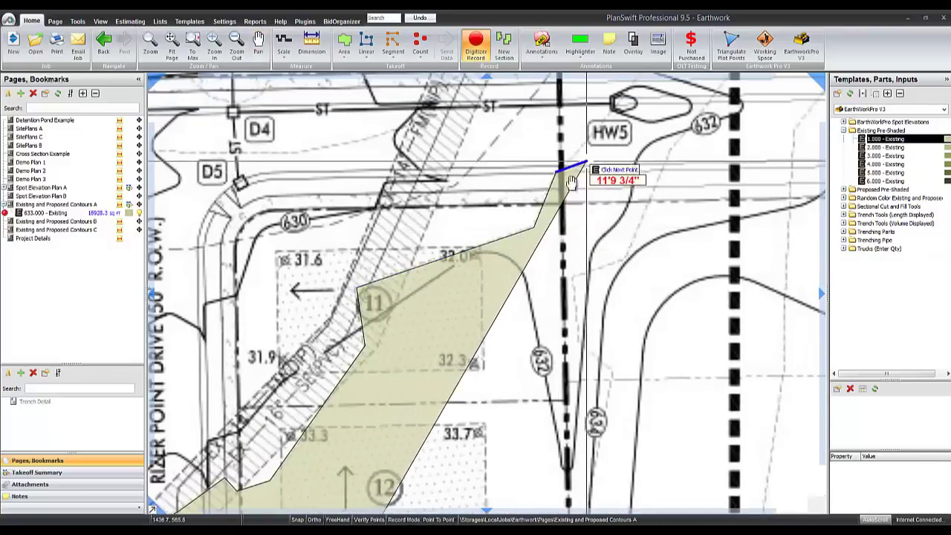
Try to extend the 633 outline beyond the property line to the matchline, and remove that last point.
{"action": "scroll", "coordinate": [555, 178], "scroll_direction": "down", "scroll_amount": 3}
{"action": "scroll", "coordinate": [512, 274], "scroll_direction": "up", "scroll_amount": 1}
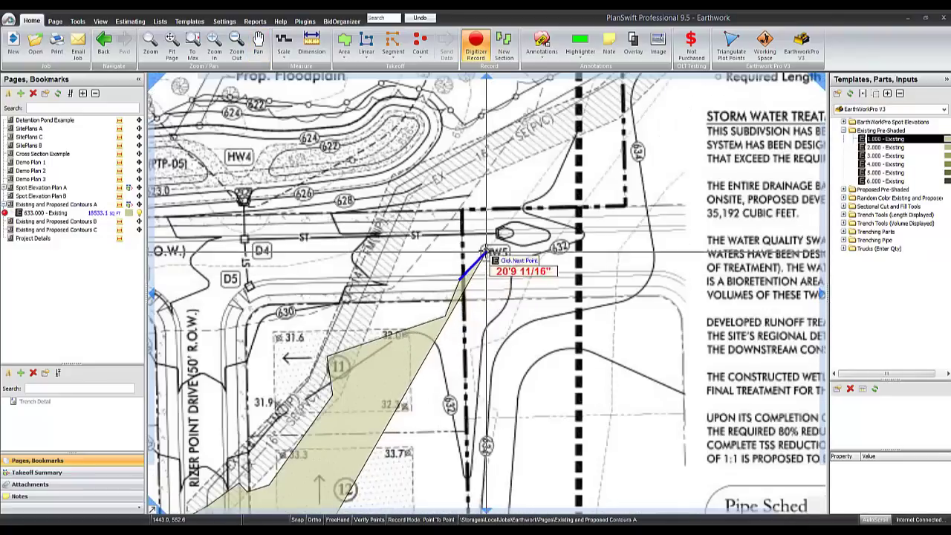
{"action": "left_click", "coordinate": [579, 130]}
{"action": "scroll", "coordinate": [582, 210], "scroll_direction": "down", "scroll_amount": 3}
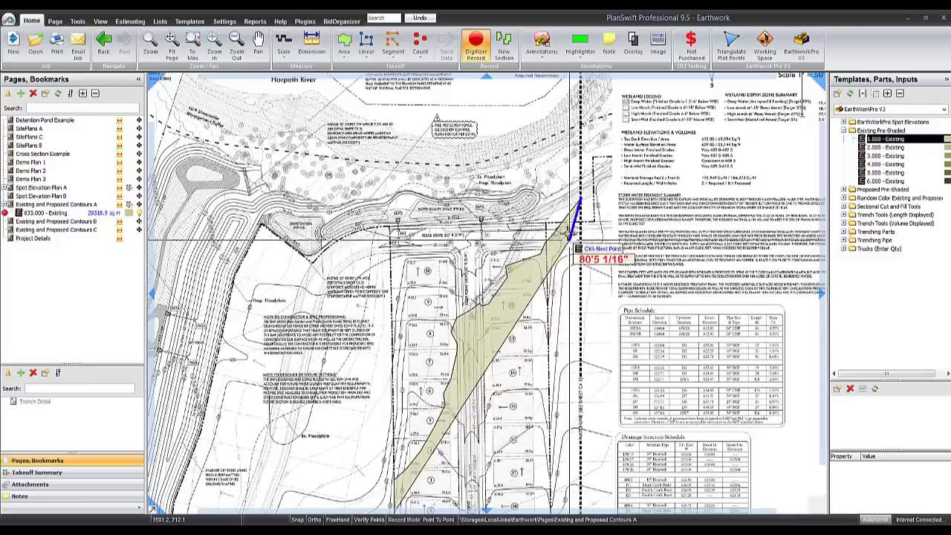
{"action": "scroll", "coordinate": [550, 266], "scroll_direction": "up", "scroll_amount": 3}
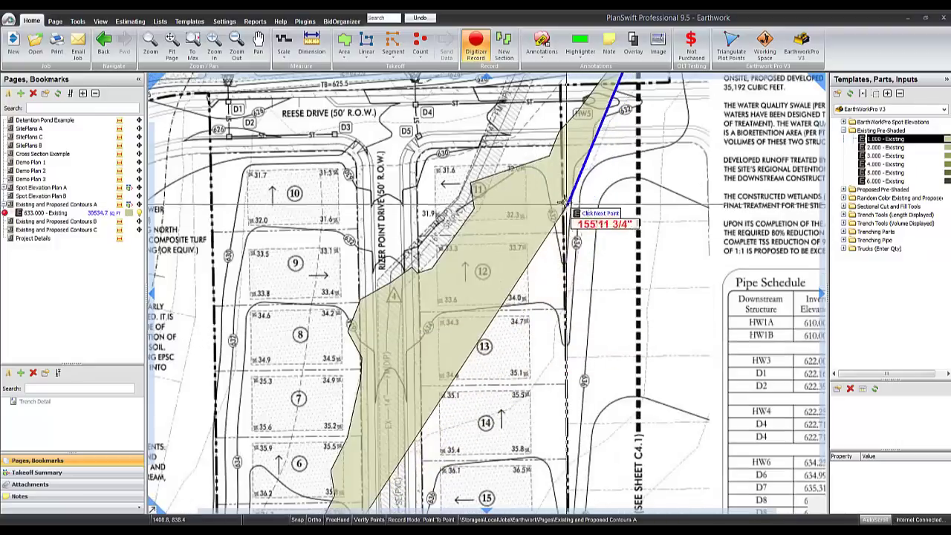
{"action": "scroll", "coordinate": [590, 192], "scroll_direction": "down", "scroll_amount": 3}
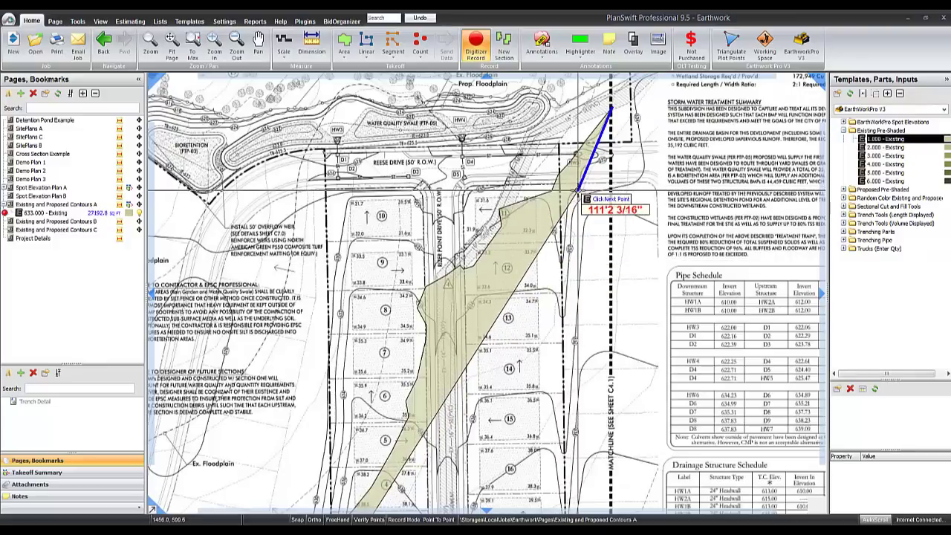
{"action": "key", "text": "BackSpace"}
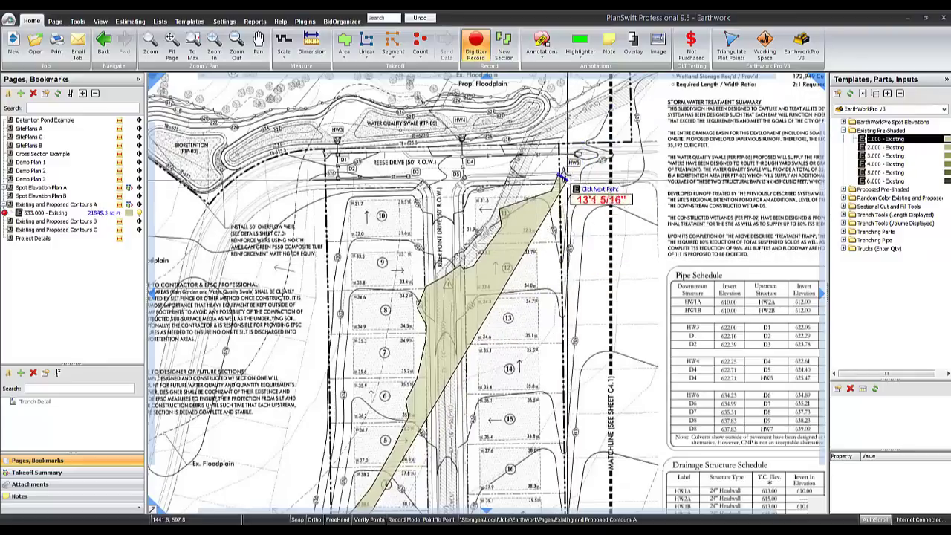
Trace the 633 outline along the property line beside lot 12, and follow the existing 634 contour through lots 13 and 14.
{"action": "scroll", "coordinate": [562, 176], "scroll_direction": "up", "scroll_amount": 3}
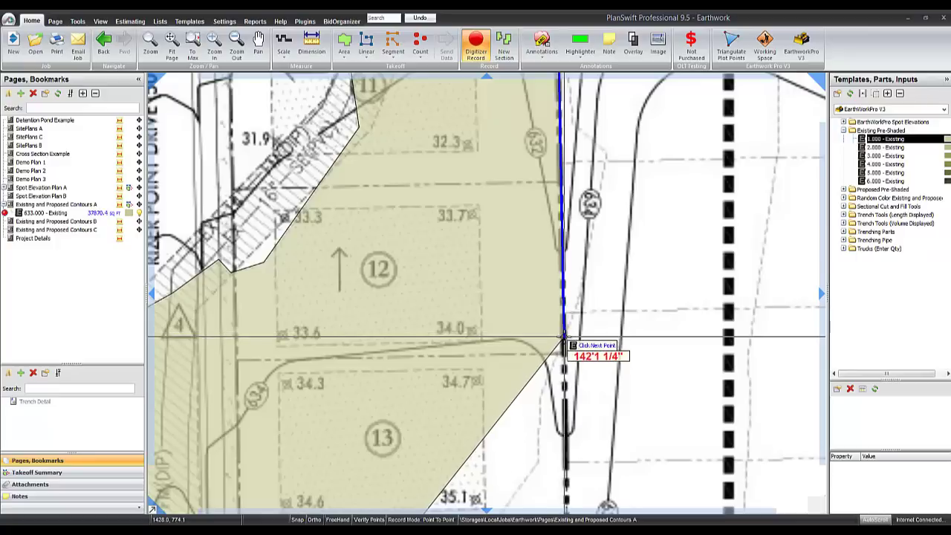
{"action": "left_click", "coordinate": [546, 388]}
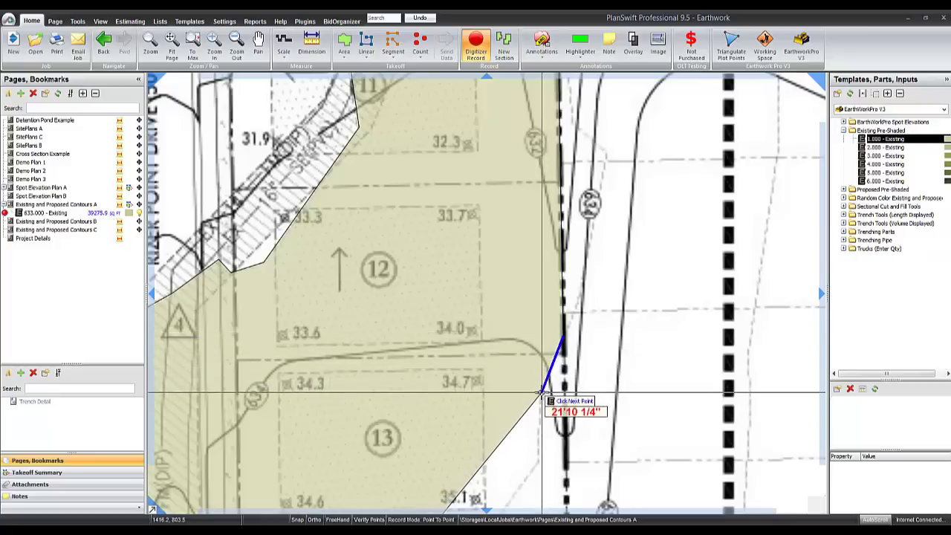
{"action": "left_click", "coordinate": [544, 276]}
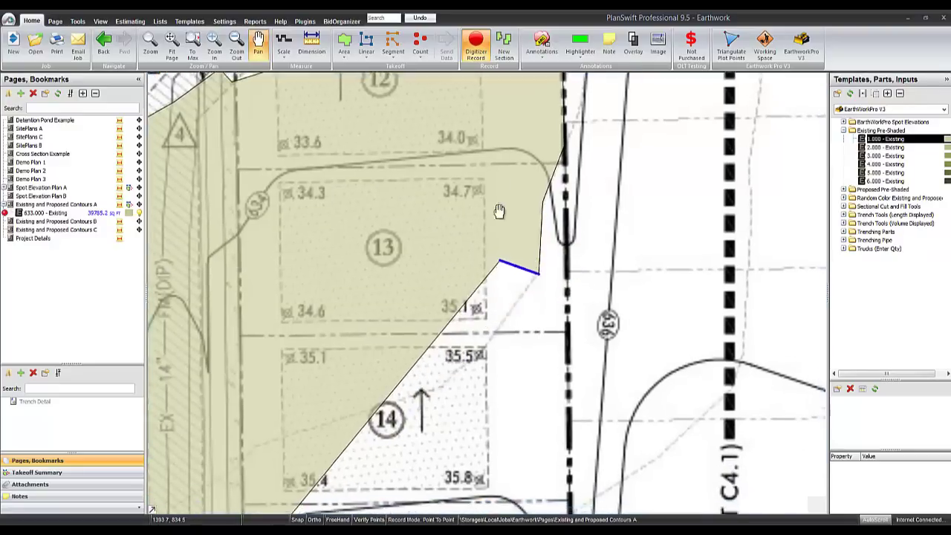
{"action": "left_click", "coordinate": [459, 271]}
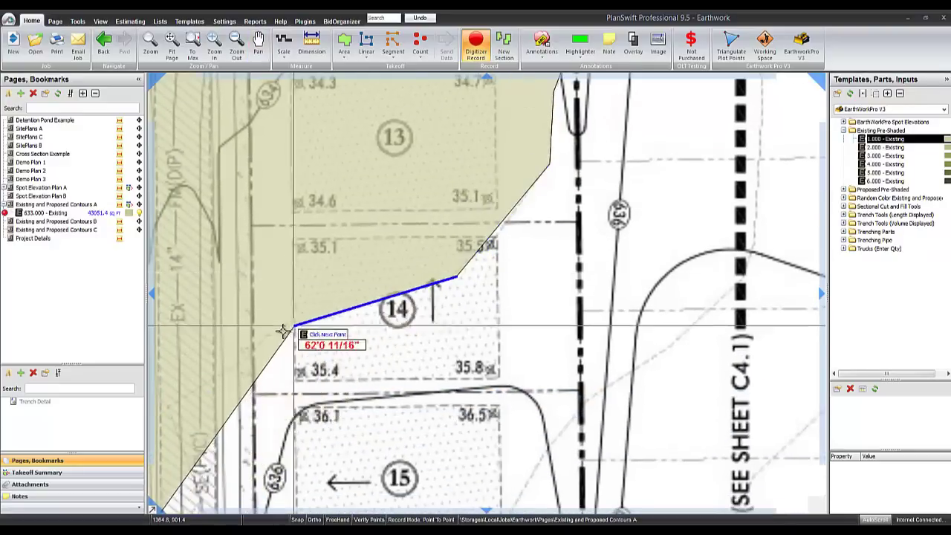
{"action": "left_click_drag", "start_coordinate": [568, 168], "coordinate": [590, 140]}
{"action": "left_click", "coordinate": [591, 140]}
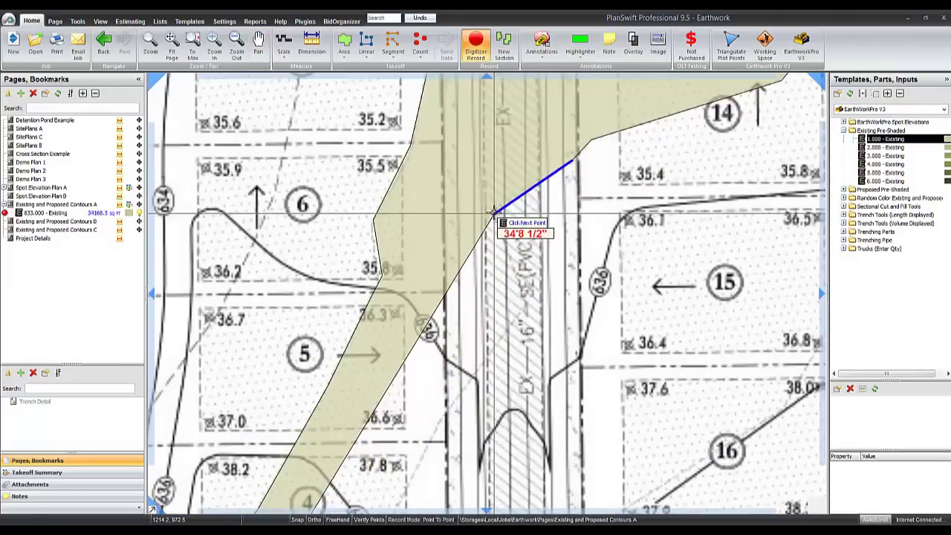
Bring the outline back across Rizer Point Drive and lots 4 to 2 to the property line, and finish the 633 takeoff.
{"action": "left_click", "coordinate": [493, 213]}
{"action": "left_click", "coordinate": [522, 307]}
{"action": "left_click_drag", "start_coordinate": [523, 306], "coordinate": [601, 172]}
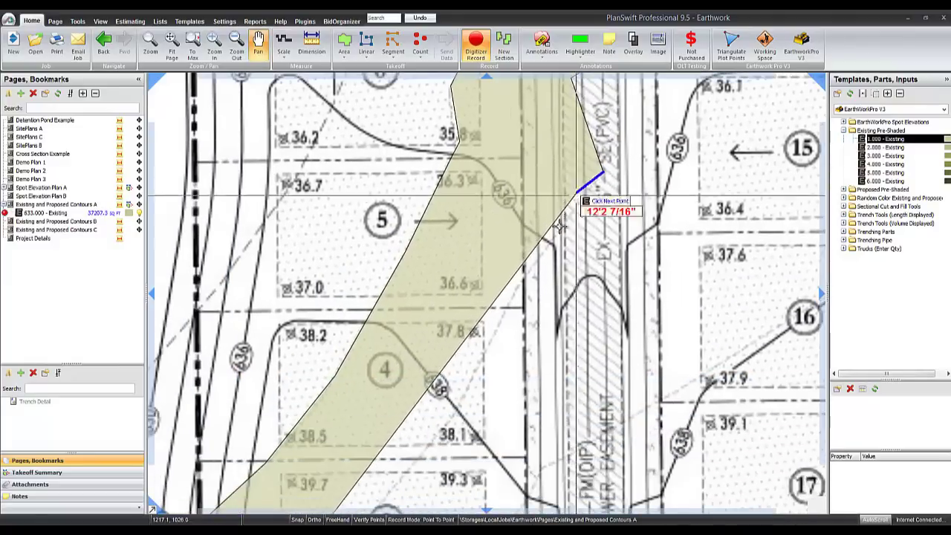
{"action": "left_click", "coordinate": [455, 416]}
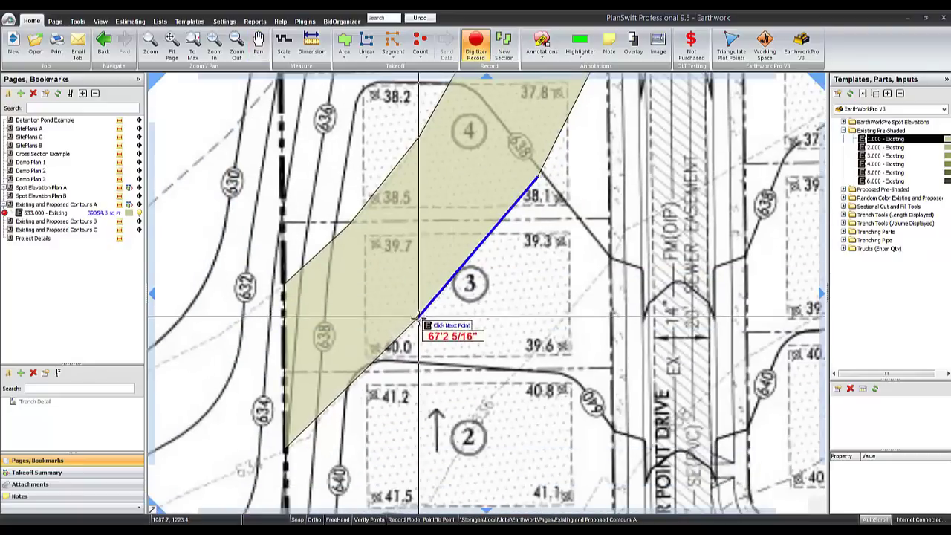
{"action": "left_click", "coordinate": [412, 324]}
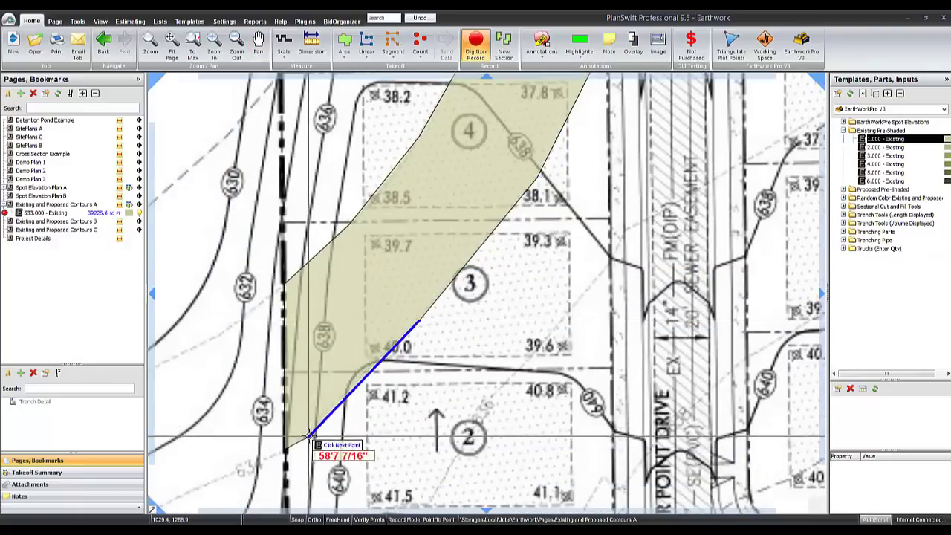
{"action": "left_click", "coordinate": [325, 454]}
{"action": "scroll", "coordinate": [443, 202], "scroll_direction": "down", "scroll_amount": 3}
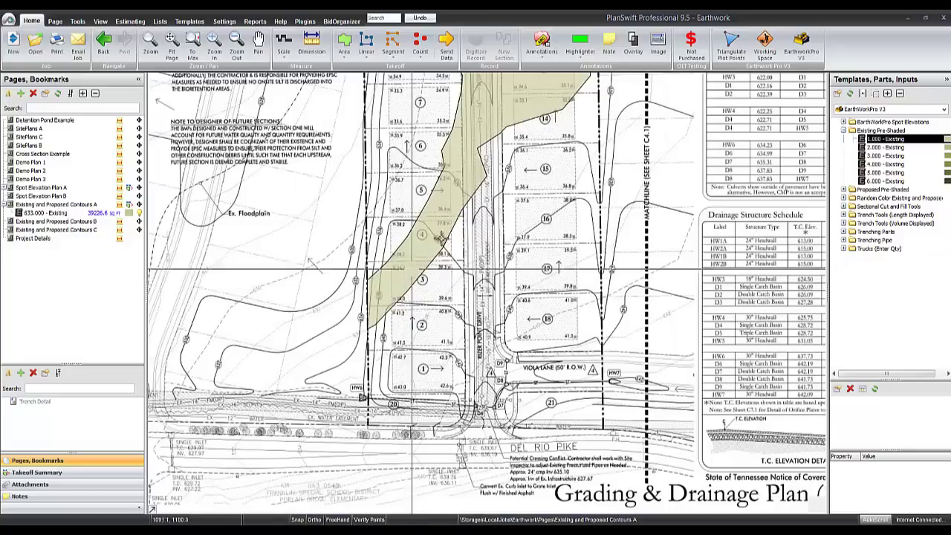
Examine the completed 633 existing section across the lots and Rizer Point Drive.
{"action": "scroll", "coordinate": [443, 202], "scroll_direction": "up", "scroll_amount": 2}
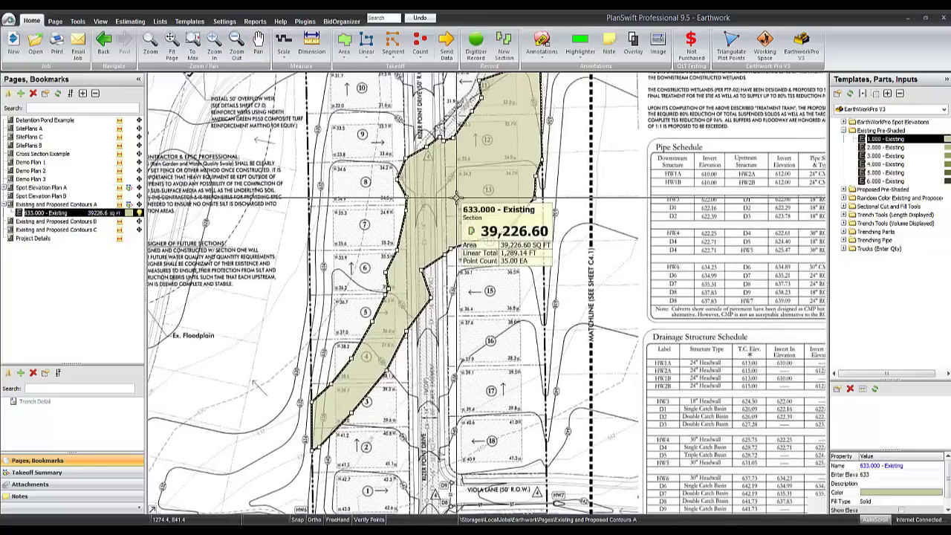
{"action": "scroll", "coordinate": [447, 198], "scroll_direction": "down", "scroll_amount": 3}
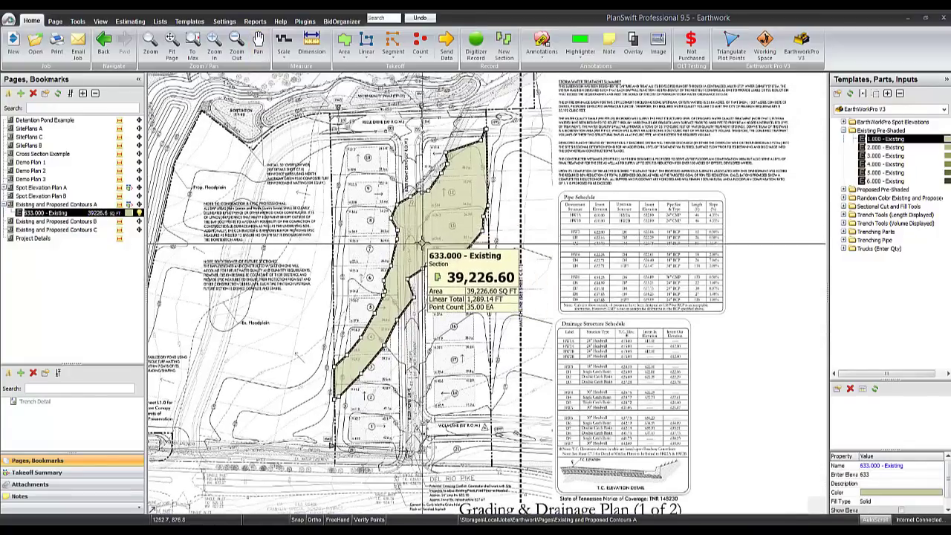
{"action": "scroll", "coordinate": [434, 246], "scroll_direction": "up", "scroll_amount": 3}
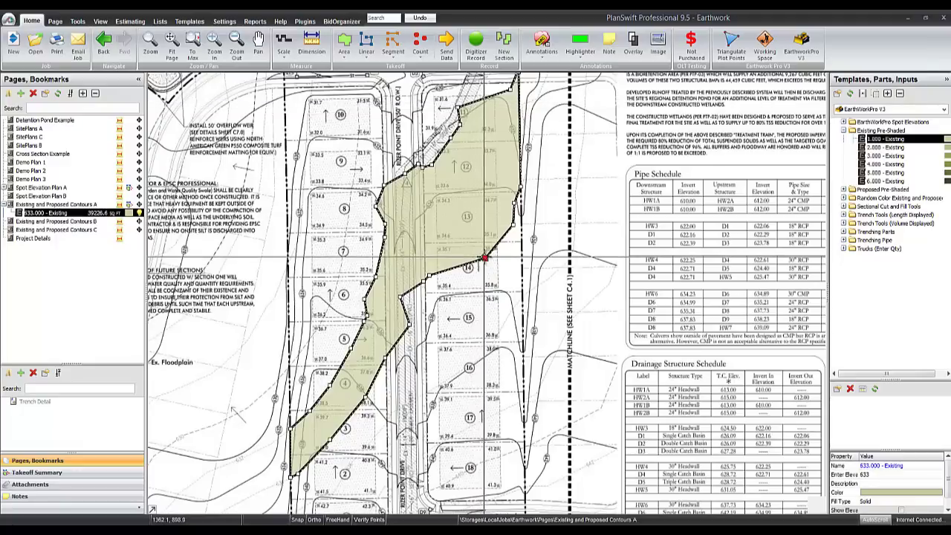
{"action": "mouse_move", "coordinate": [484, 259]}
{"action": "scroll", "coordinate": [475, 264], "scroll_direction": "down", "scroll_amount": 3}
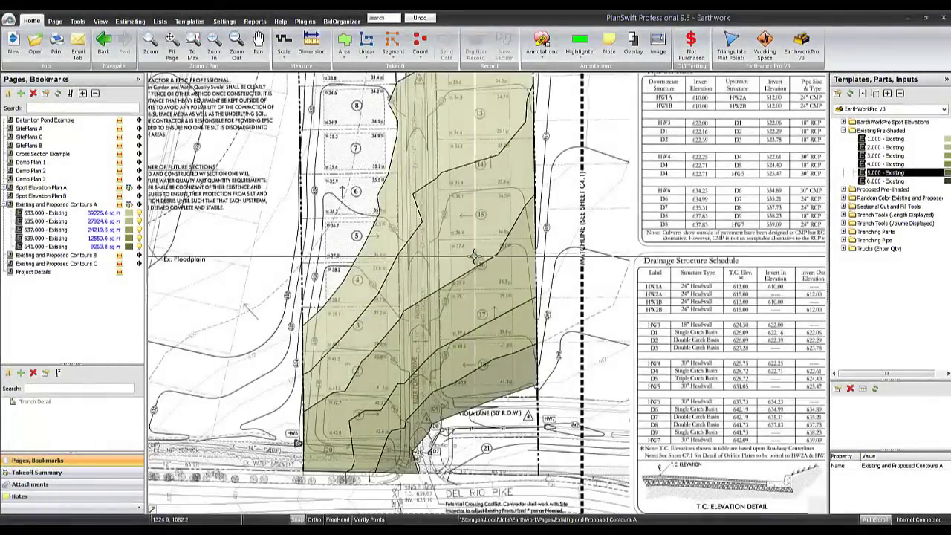
Inspect the existing sections from 633 to 641 in turn, ending with the 641 section near Viola Lane.
{"action": "key", "text": "Escape"}
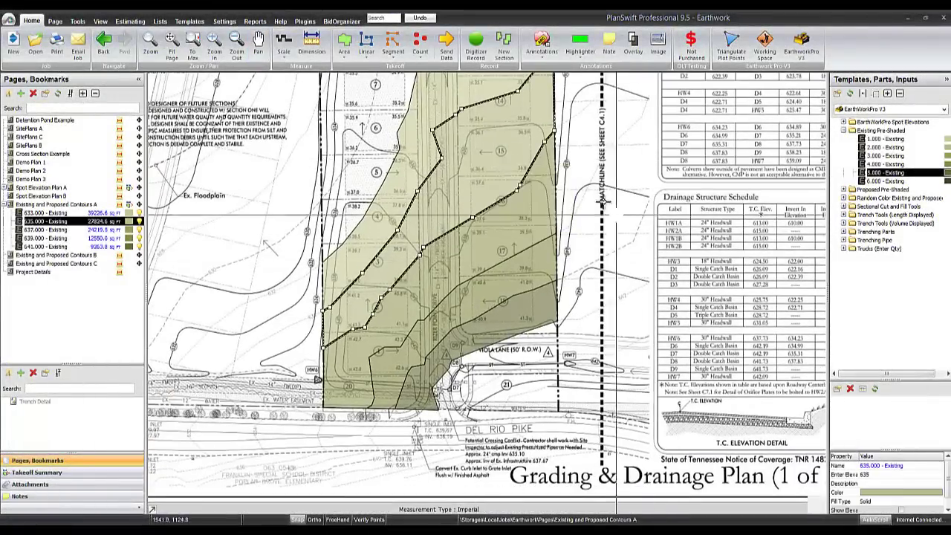
{"action": "left_click", "coordinate": [479, 199]}
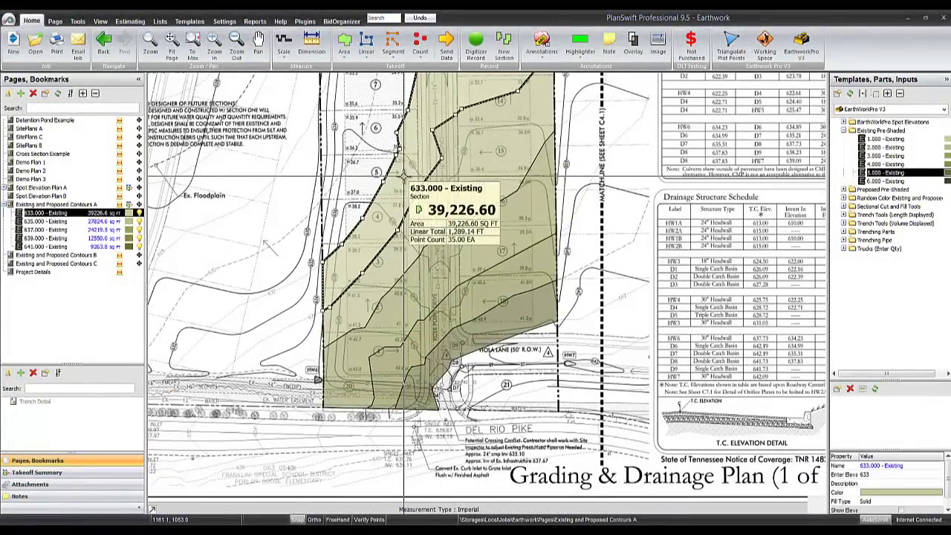
{"action": "left_click", "coordinate": [444, 187]}
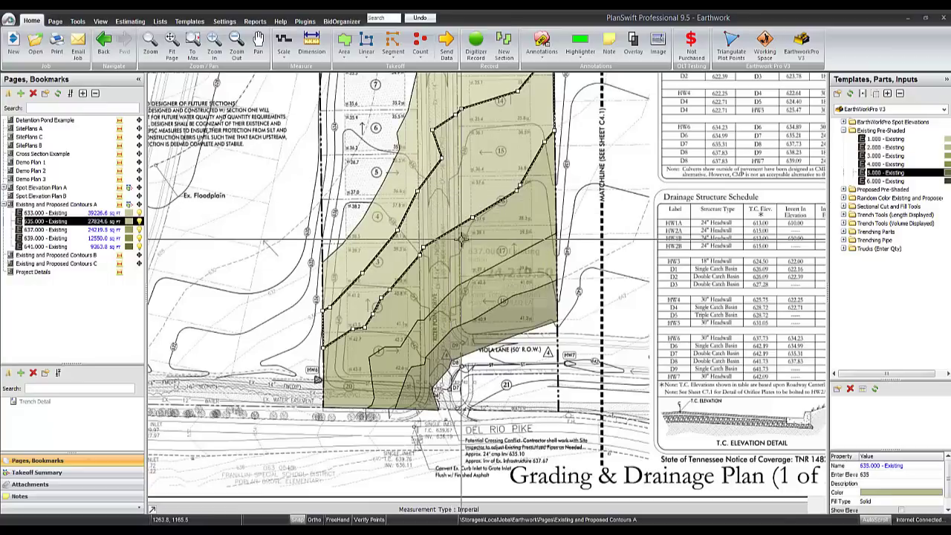
{"action": "mouse_move", "coordinate": [480, 270]}
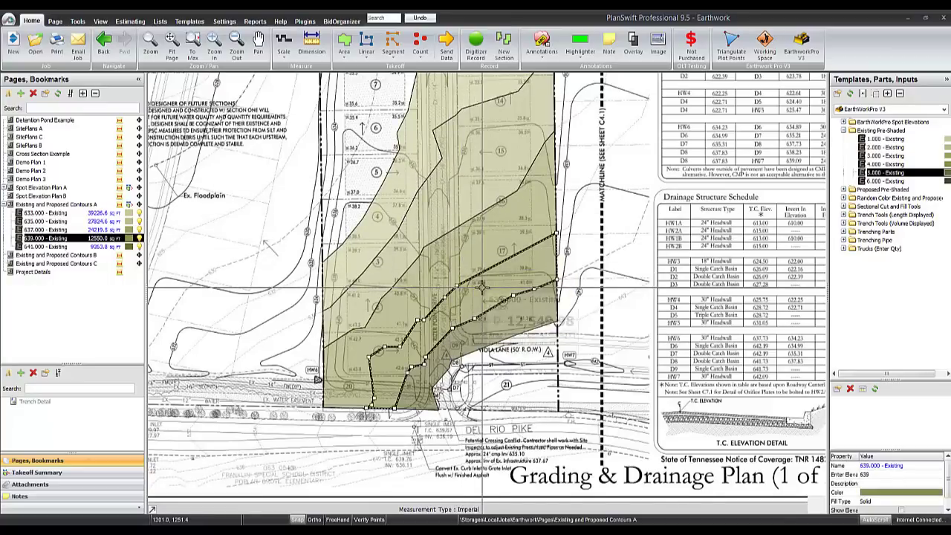
{"action": "left_click", "coordinate": [492, 325]}
{"action": "left_click", "coordinate": [492, 325]}
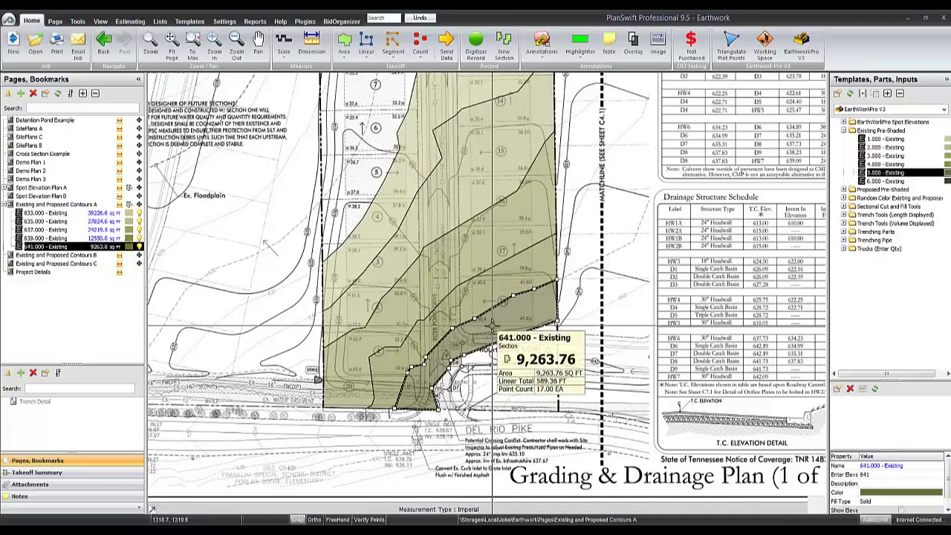
Start a new existing section at elevation 643 from the 6.000 - Existing pre-shaded template.
{"action": "scroll", "coordinate": [492, 325], "scroll_direction": "up", "scroll_amount": 1}
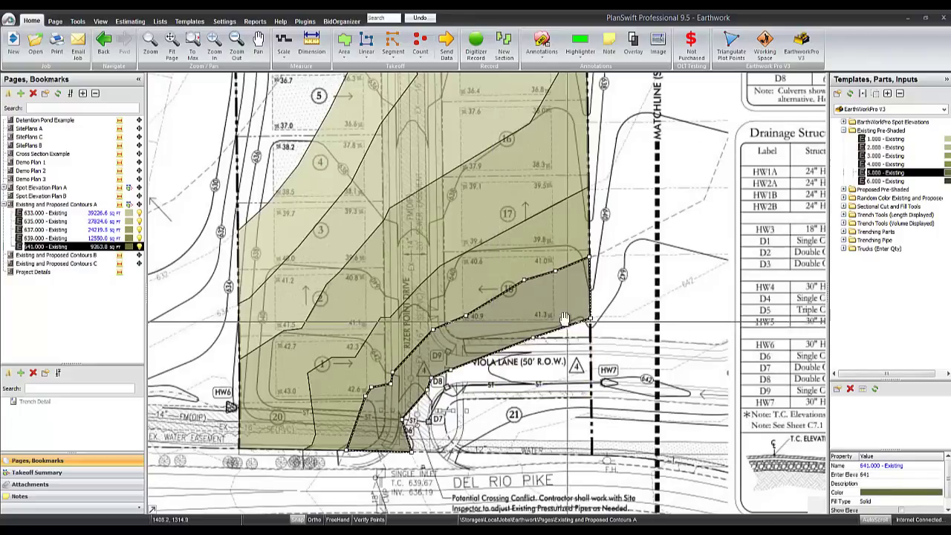
{"action": "scroll", "coordinate": [675, 200], "scroll_direction": "up", "scroll_amount": 1}
{"action": "left_click", "coordinate": [655, 215]}
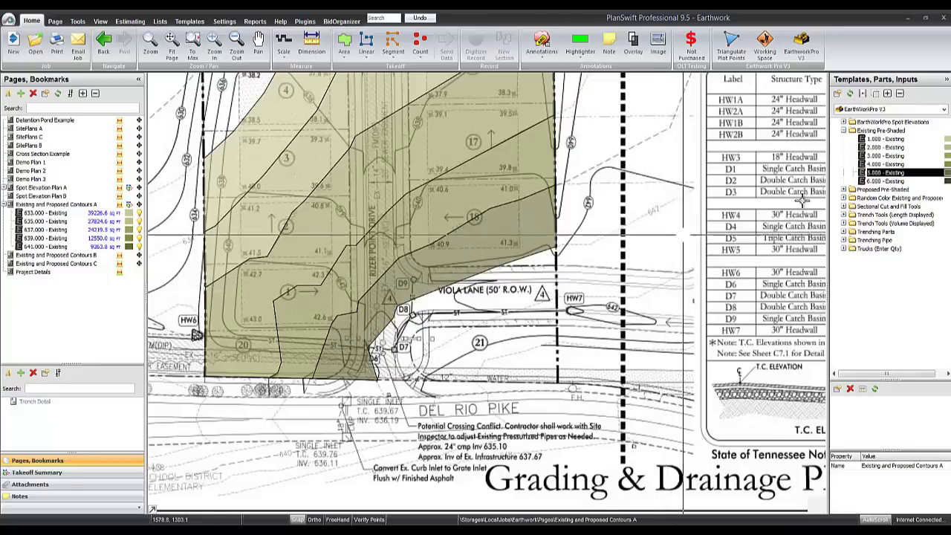
{"action": "scroll", "coordinate": [502, 189], "scroll_direction": "down", "scroll_amount": 2}
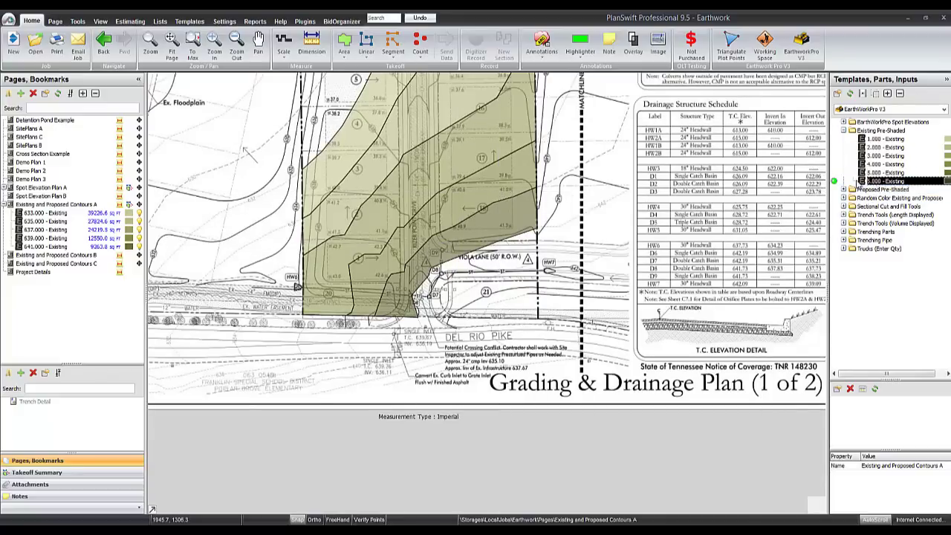
{"action": "double_click", "coordinate": [835, 181]}
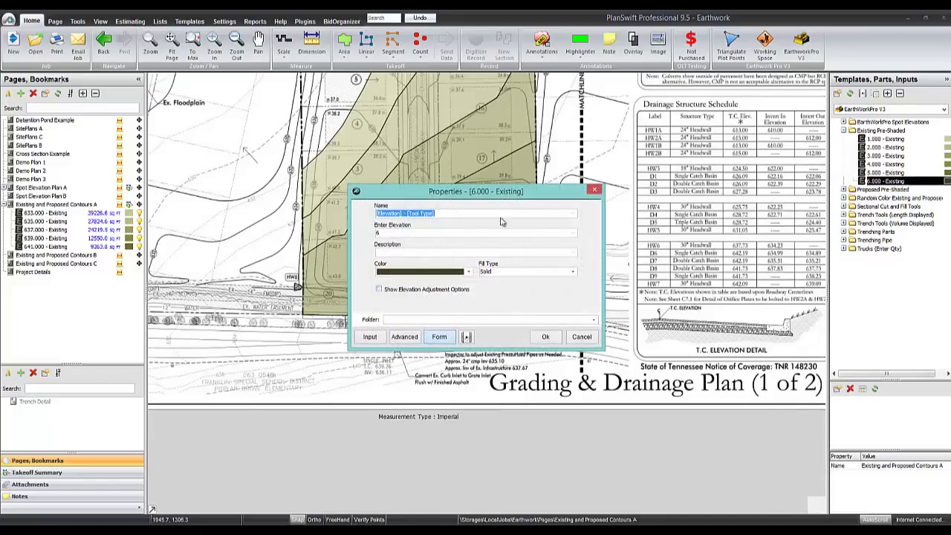
{"action": "left_click_drag", "start_coordinate": [506, 201], "coordinate": [460, 185]}
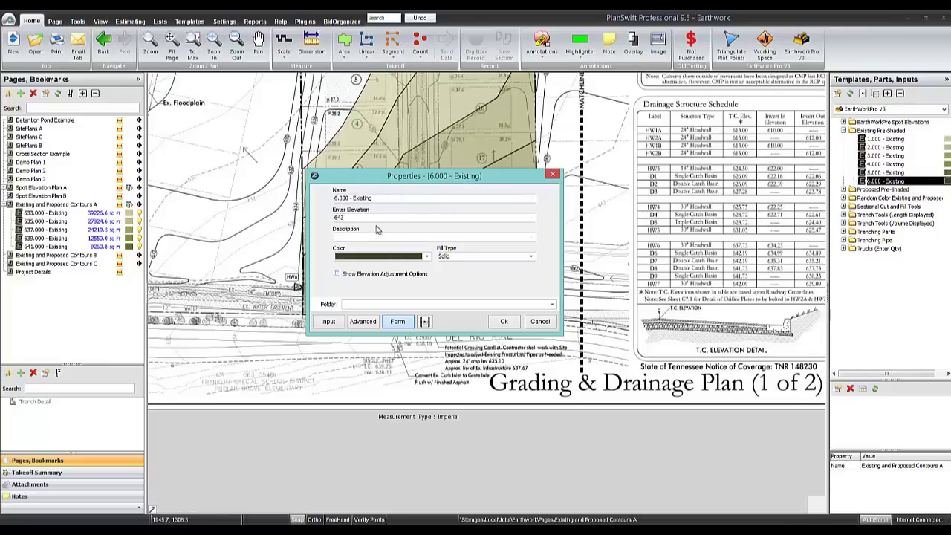
{"action": "left_click", "coordinate": [508, 320]}
Begin the 643 outline at the property line below lot 18 and snap it along the 641 section's edge to the Del Rio Pike boundary.
{"action": "scroll", "coordinate": [519, 303], "scroll_direction": "up", "scroll_amount": 5}
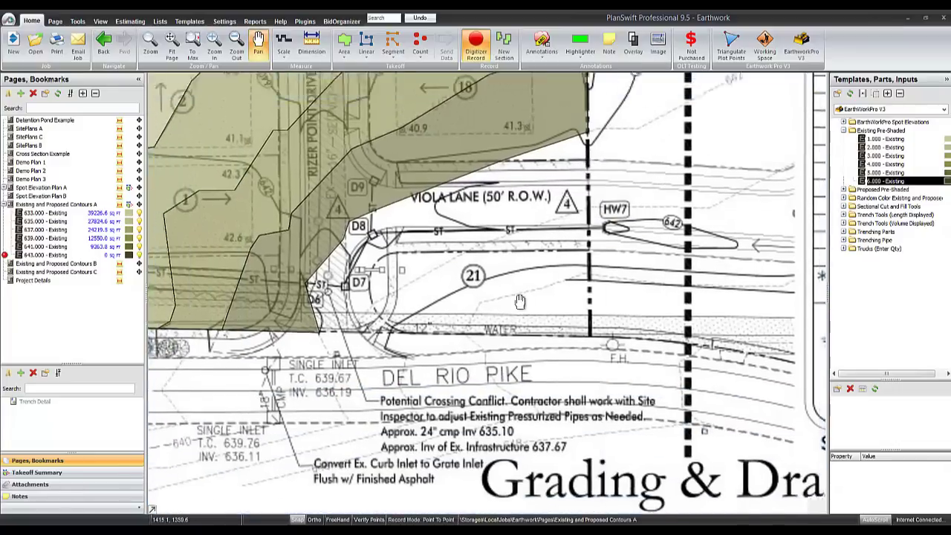
{"action": "left_click_drag", "start_coordinate": [520, 301], "coordinate": [481, 411]}
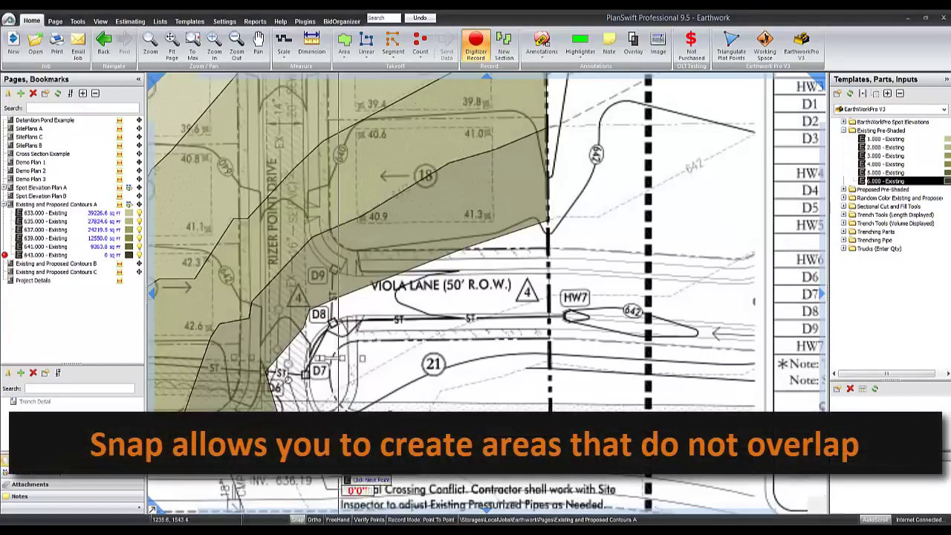
{"action": "left_click", "coordinate": [547, 221]}
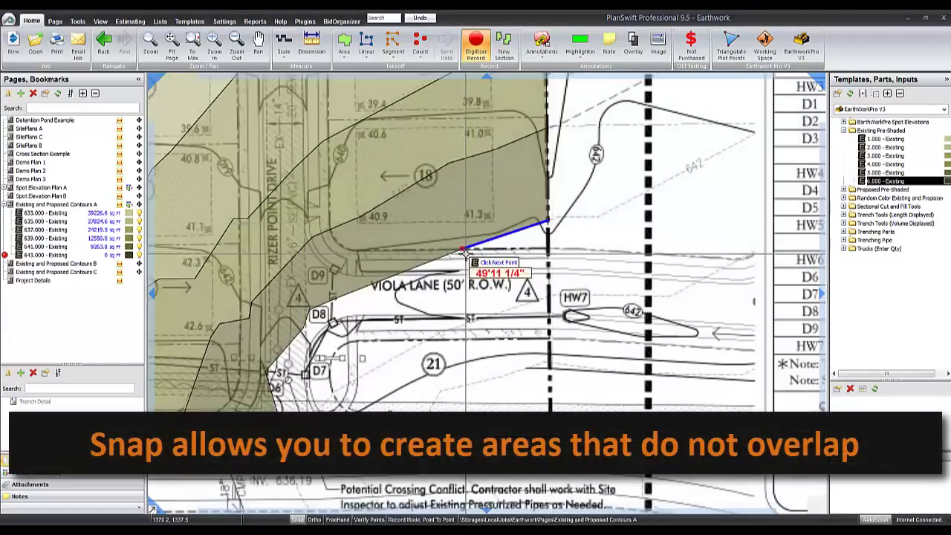
{"action": "left_click", "coordinate": [464, 255]}
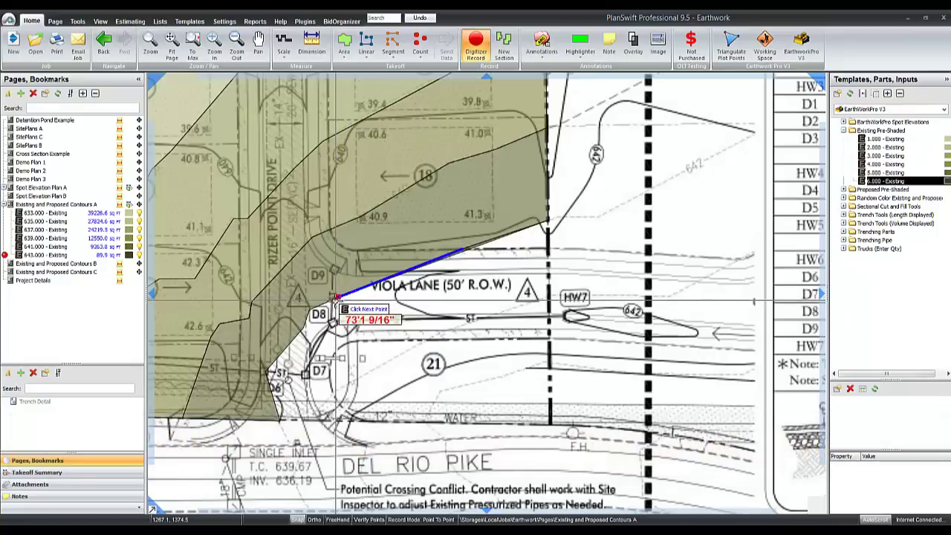
{"action": "left_click", "coordinate": [304, 329]}
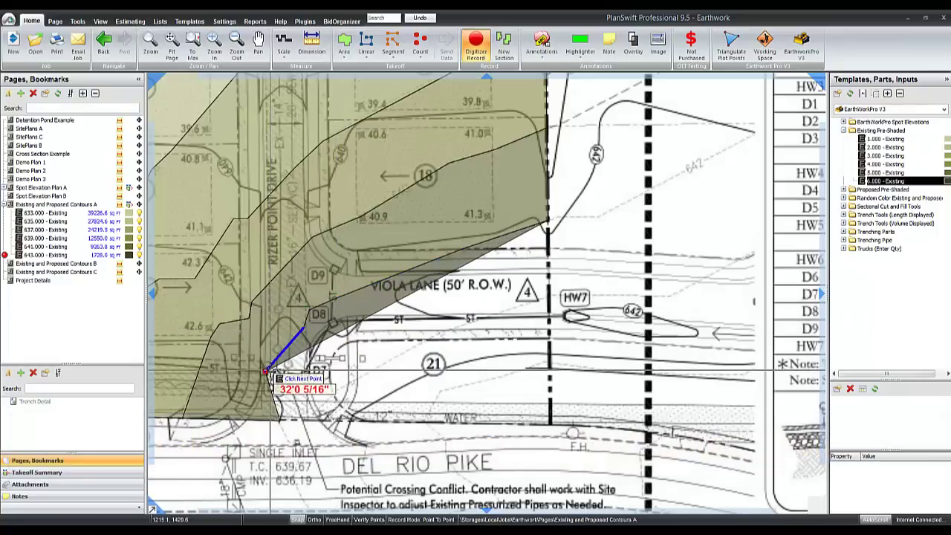
{"action": "left_click", "coordinate": [281, 420]}
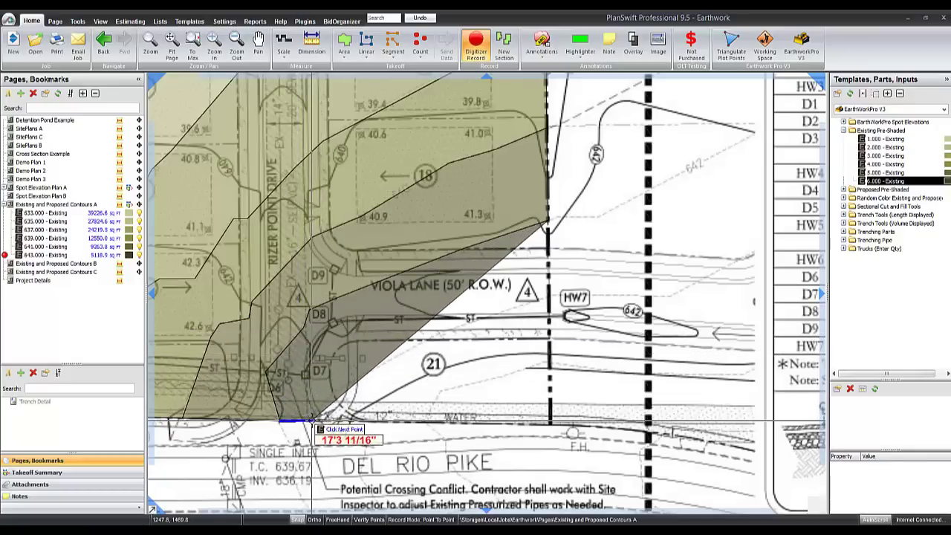
Bring the 643 outline back along the existing contour through lot 21 to the property line near HW7, and finish the takeoff.
{"action": "left_click", "coordinate": [329, 395]}
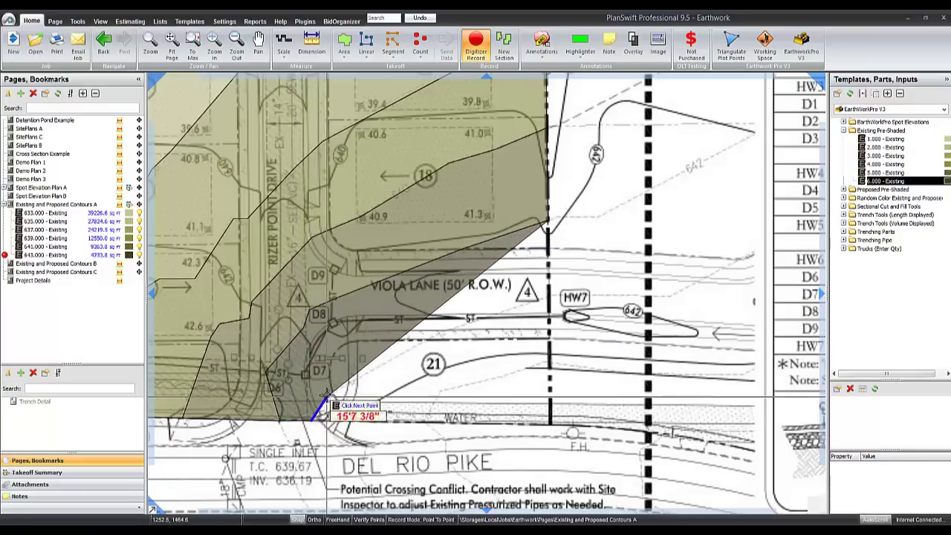
{"action": "left_click", "coordinate": [411, 348]}
{"action": "left_click", "coordinate": [531, 338]}
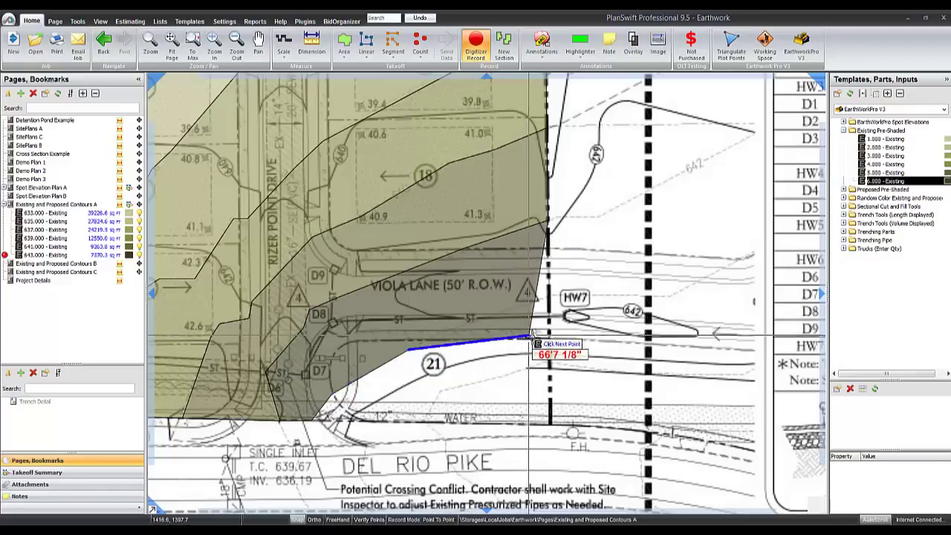
{"action": "left_click", "coordinate": [621, 275]}
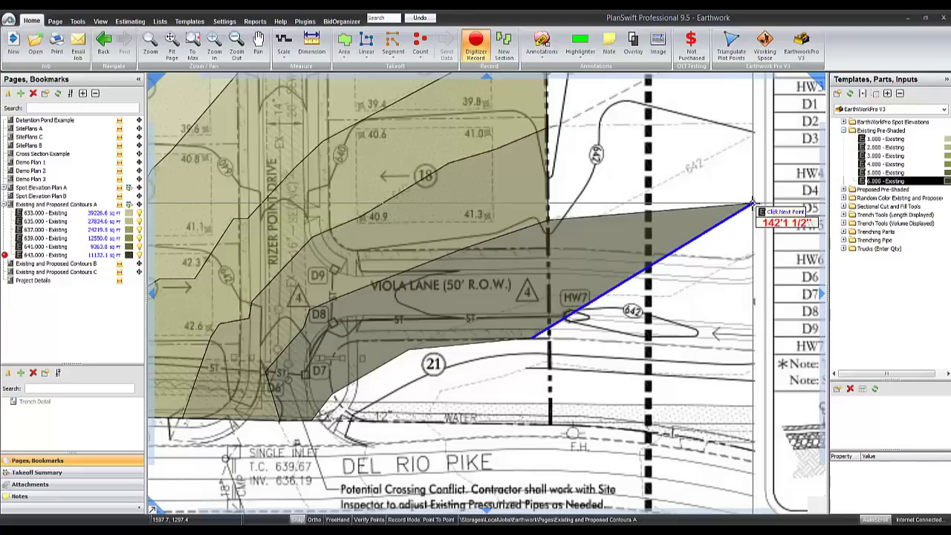
{"action": "key", "text": "BackSpace"}
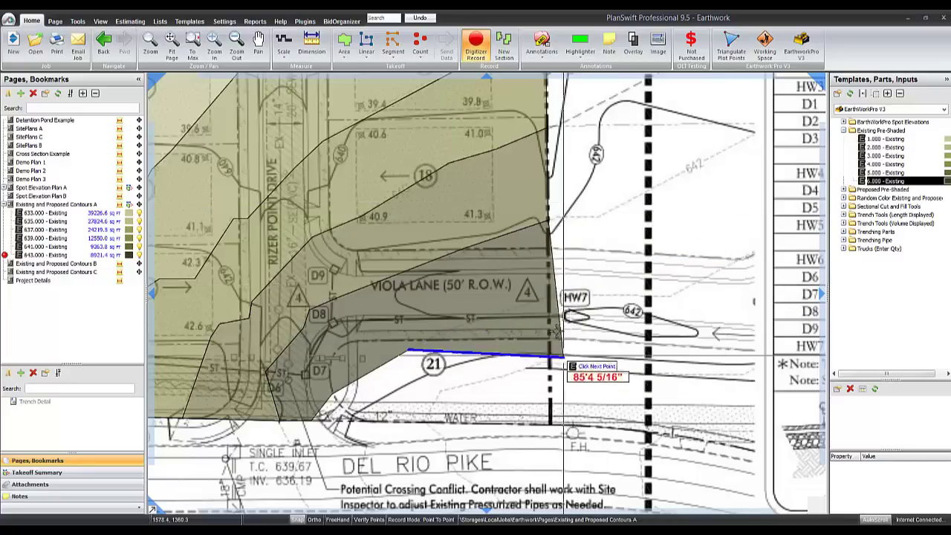
{"action": "right_click", "coordinate": [550, 301]}
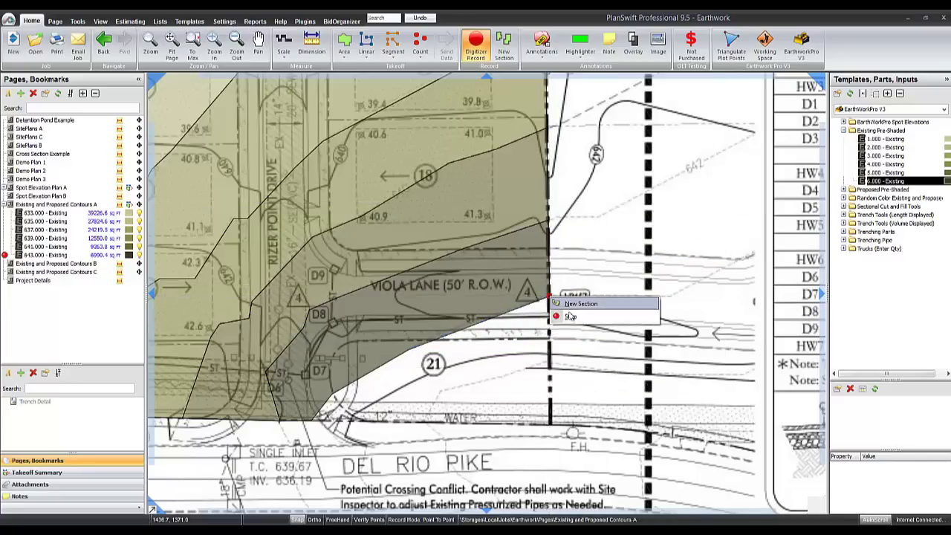
{"action": "left_click", "coordinate": [576, 301]}
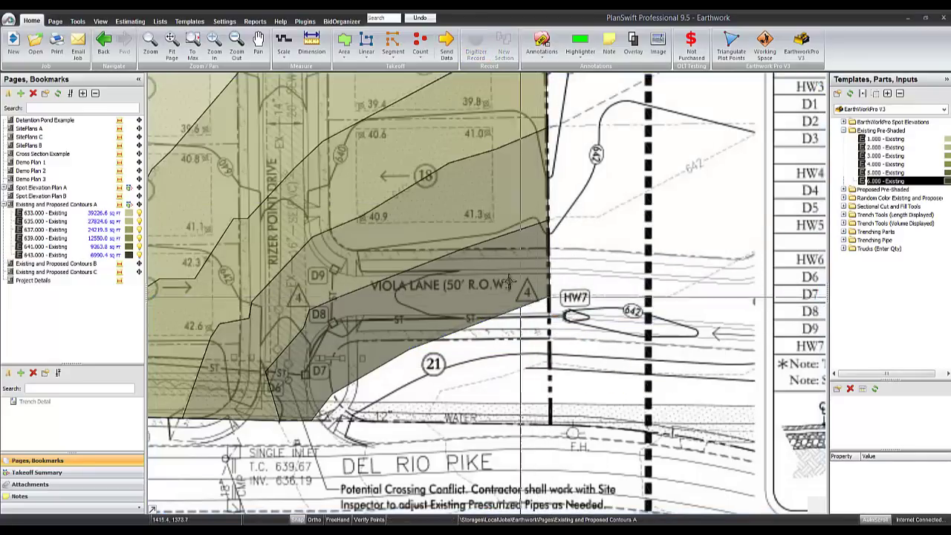
Reuse the 1.000 - Existing pre-shaded template to start a new existing section at elevation 645.
{"action": "scroll", "coordinate": [510, 282], "scroll_direction": "down", "scroll_amount": 4}
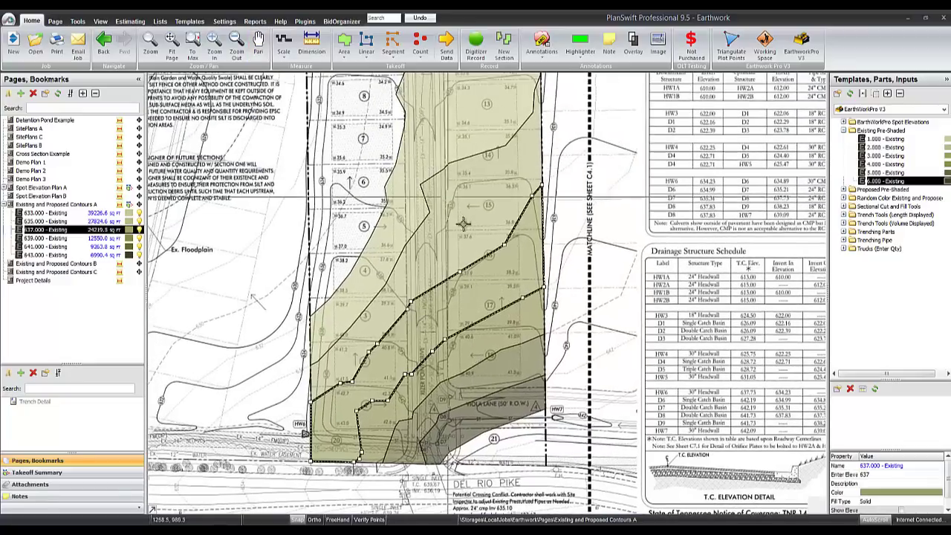
{"action": "scroll", "coordinate": [463, 223], "scroll_direction": "up", "scroll_amount": 2}
{"action": "left_click_drag", "start_coordinate": [542, 438], "coordinate": [534, 220]}
{"action": "key", "text": "Escape"}
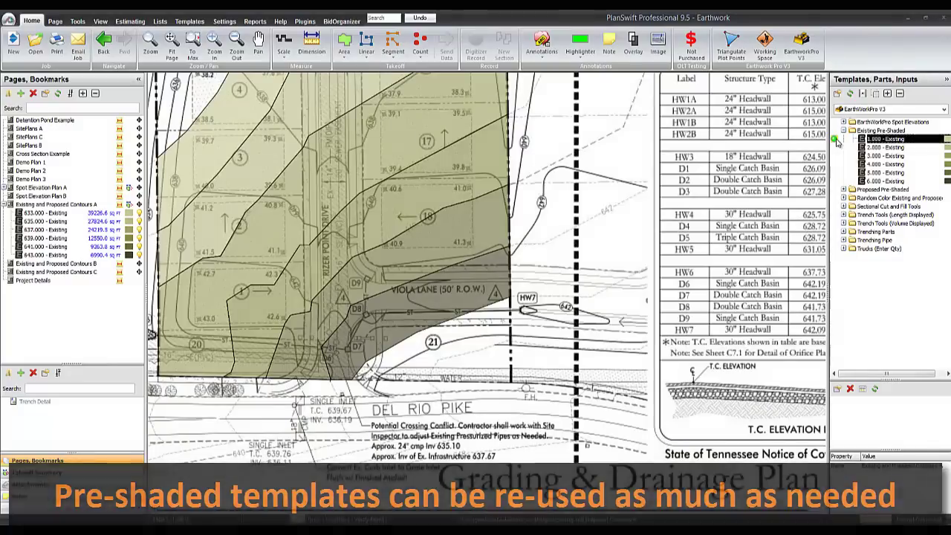
{"action": "double_click", "coordinate": [884, 138]}
{"action": "left_click_drag", "start_coordinate": [484, 194], "coordinate": [371, 152]}
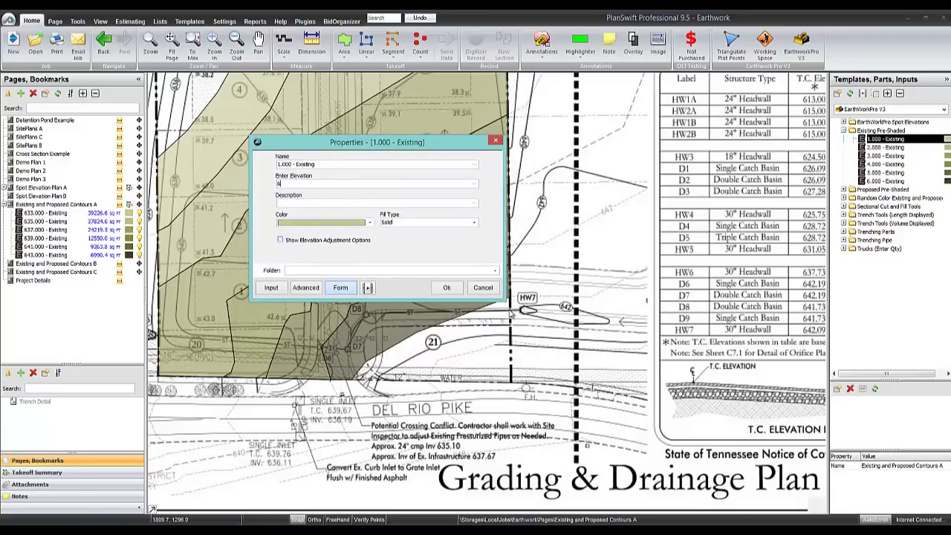
{"action": "left_click", "coordinate": [446, 287]}
Trace the 645 section along the existing contour through lot 21 to the Del Rio Pike boundary, return along the 643 edge, and finish it.
{"action": "scroll", "coordinate": [446, 387], "scroll_direction": "up", "scroll_amount": 4}
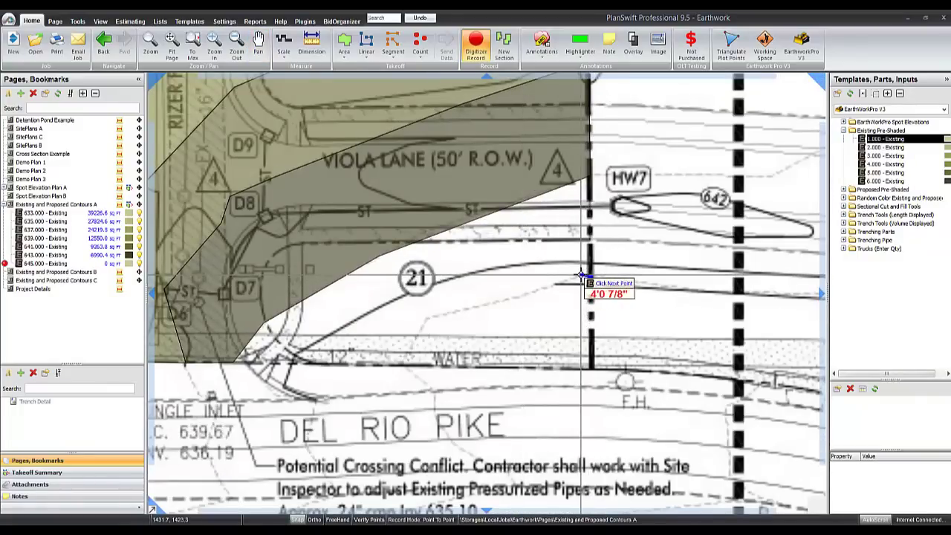
{"action": "left_click", "coordinate": [506, 300]}
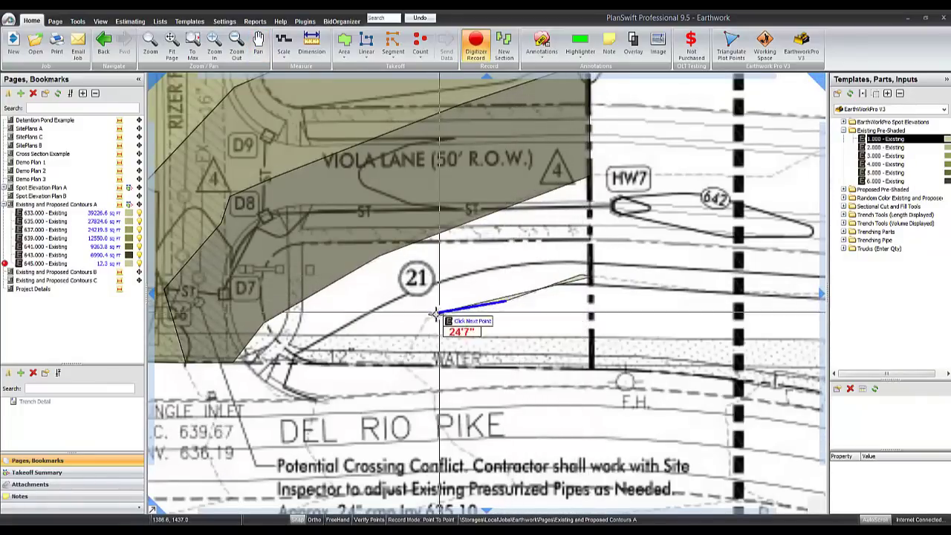
{"action": "left_click", "coordinate": [429, 317]}
{"action": "left_click", "coordinate": [401, 364]}
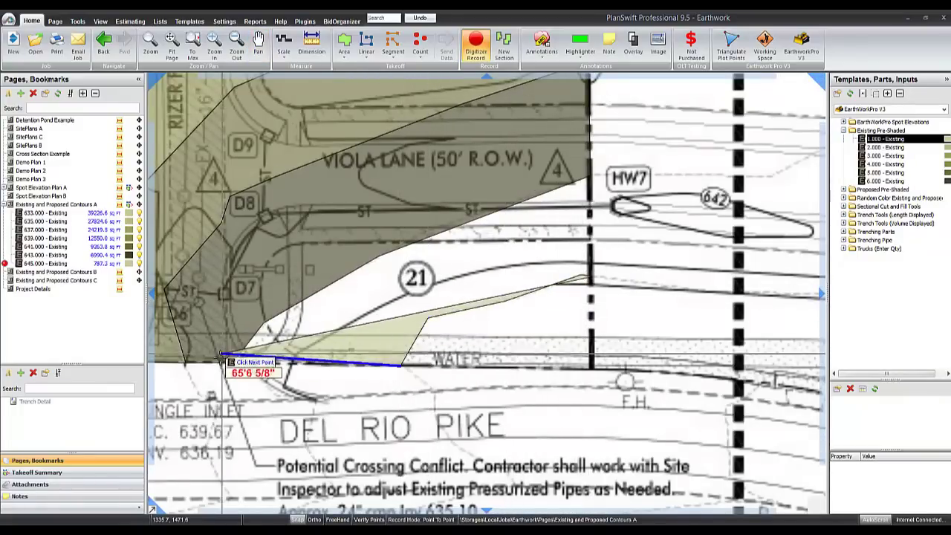
{"action": "left_click", "coordinate": [223, 358]}
{"action": "left_click", "coordinate": [263, 322]}
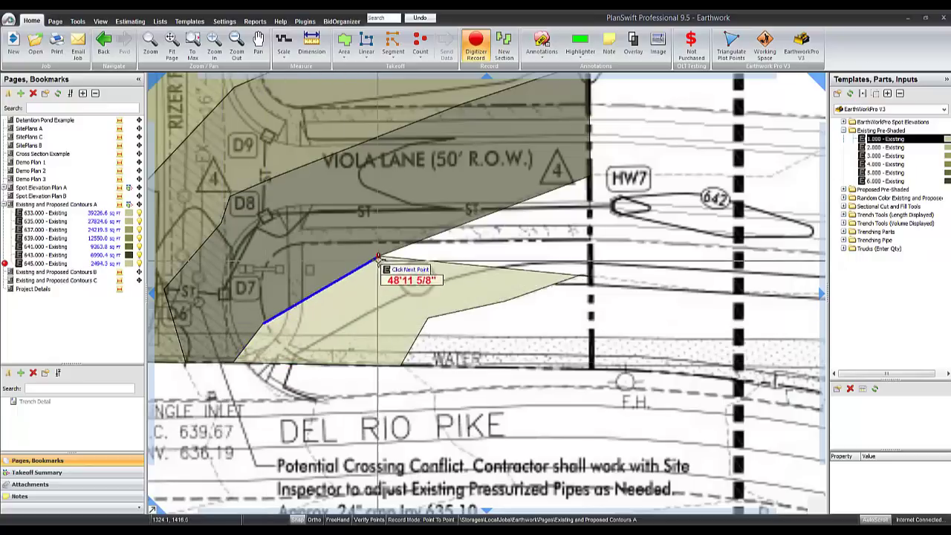
{"action": "left_click", "coordinate": [378, 257]}
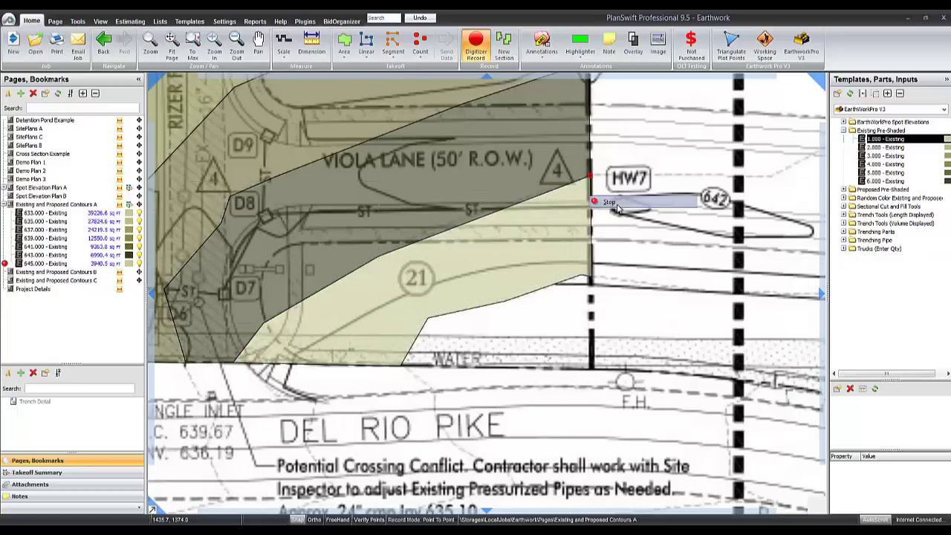
{"action": "left_click", "coordinate": [616, 208]}
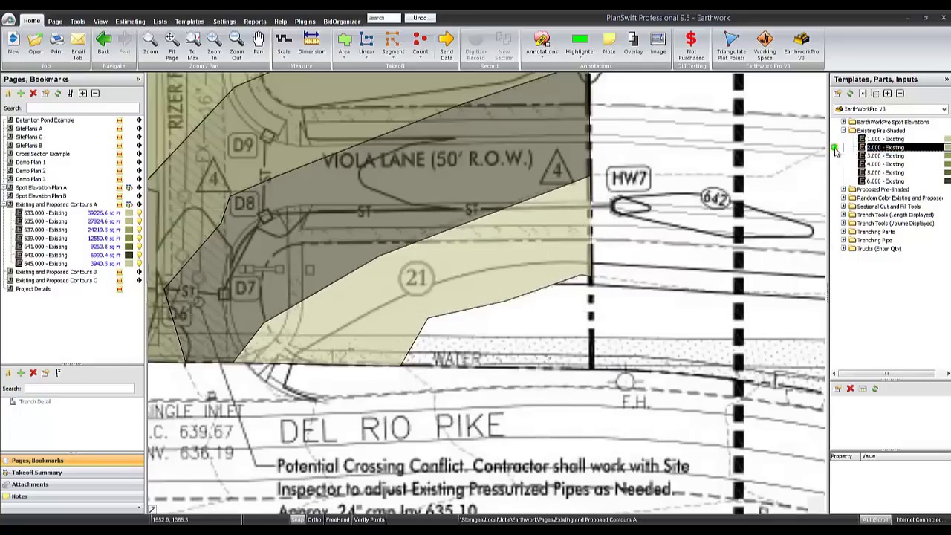
Take off the remaining corner of lot 21 as an existing section at elevation 647, using the 2.000 - Existing template and snapping to the 645 edge.
{"action": "double_click", "coordinate": [835, 151]}
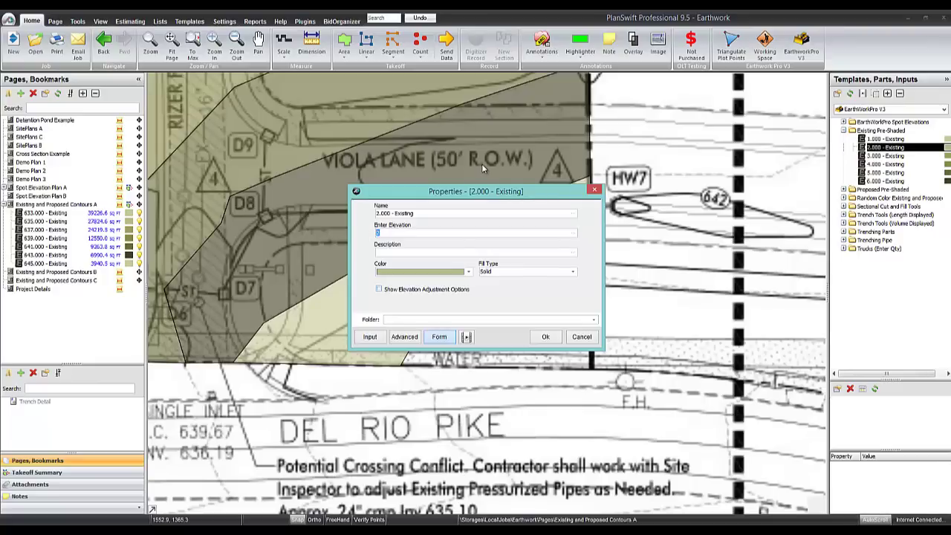
{"action": "type", "text": "647"}
{"action": "left_click", "coordinate": [543, 337]}
{"action": "left_click", "coordinate": [427, 318]}
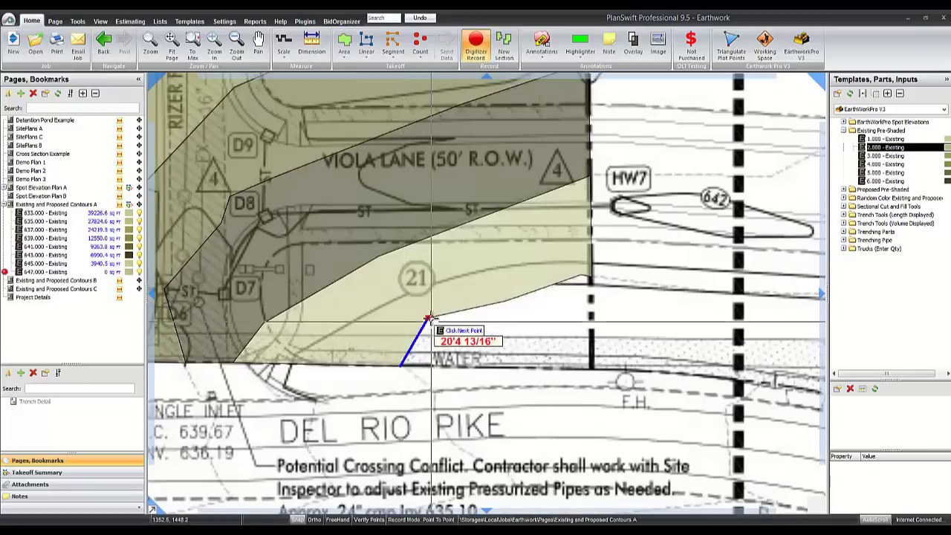
{"action": "left_click", "coordinate": [590, 277]}
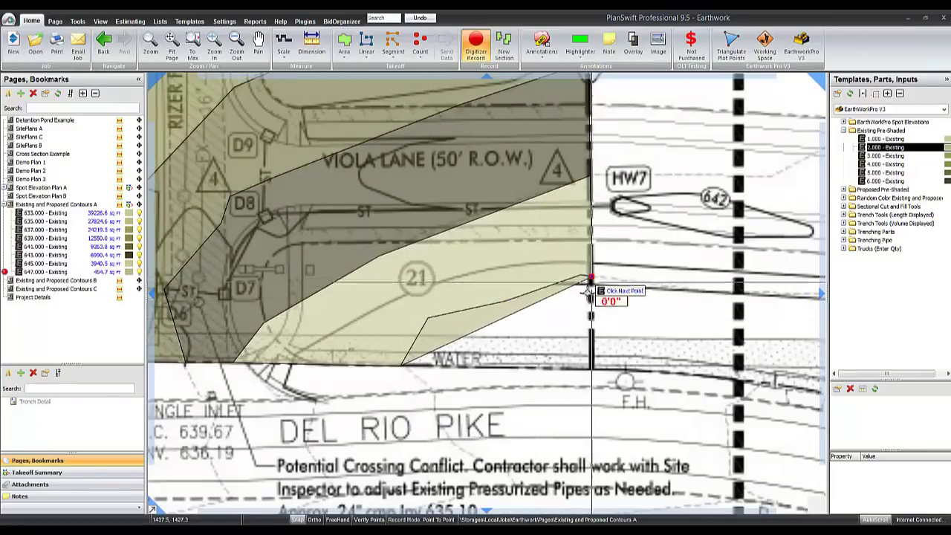
{"action": "double_click", "coordinate": [592, 369]}
Inspect the completed existing sections across the site, including the 633, 635 and 637 sections.
{"action": "scroll", "coordinate": [487, 219], "scroll_direction": "down", "scroll_amount": 5}
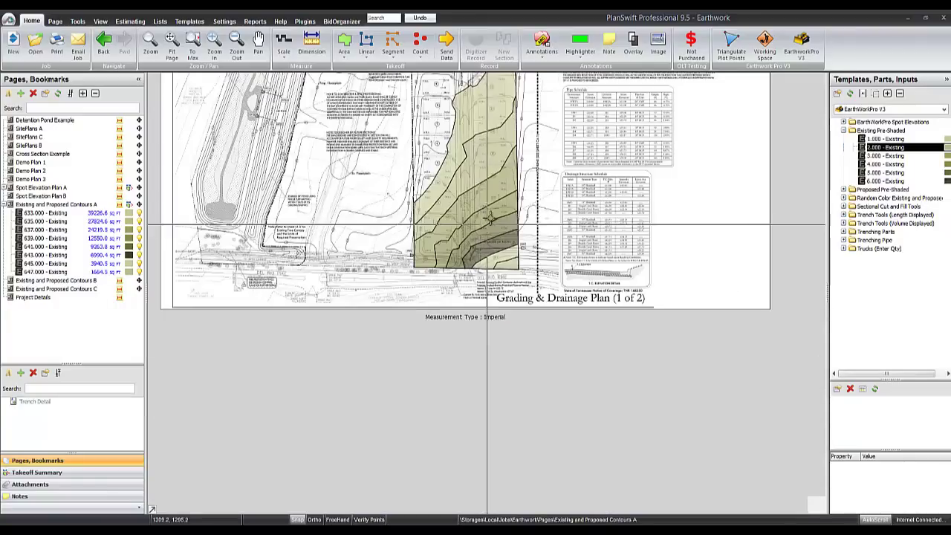
{"action": "scroll", "coordinate": [489, 220], "scroll_direction": "up", "scroll_amount": 5}
{"action": "left_click", "coordinate": [512, 223]}
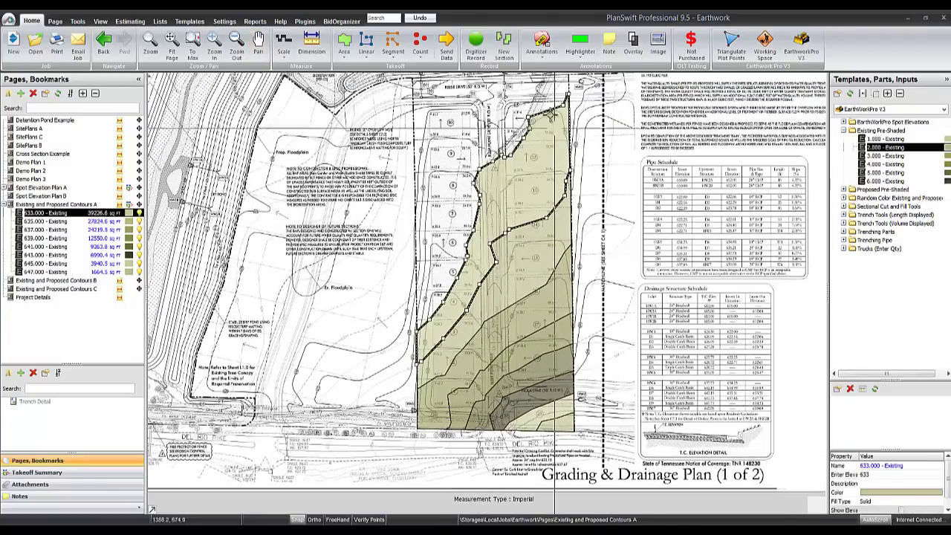
{"action": "left_click", "coordinate": [596, 276]}
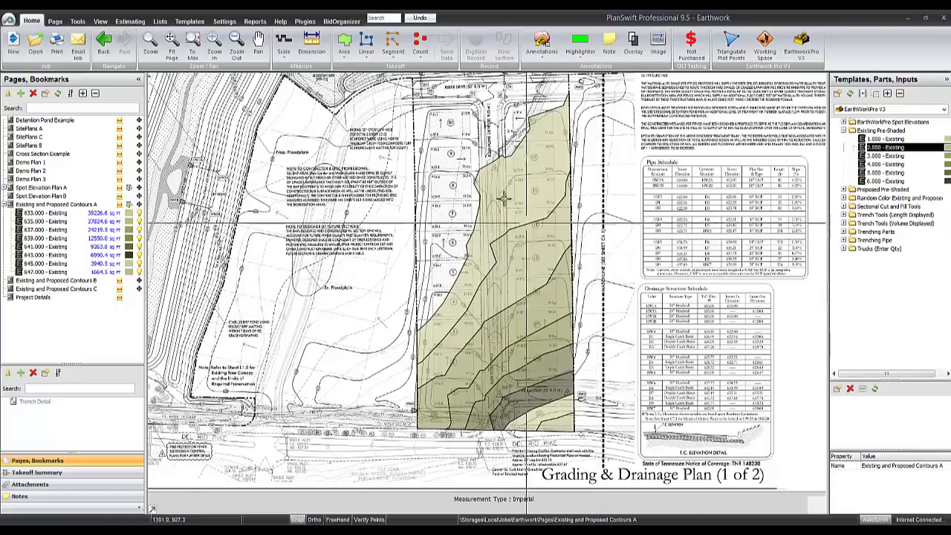
{"action": "mouse_move", "coordinate": [533, 235]}
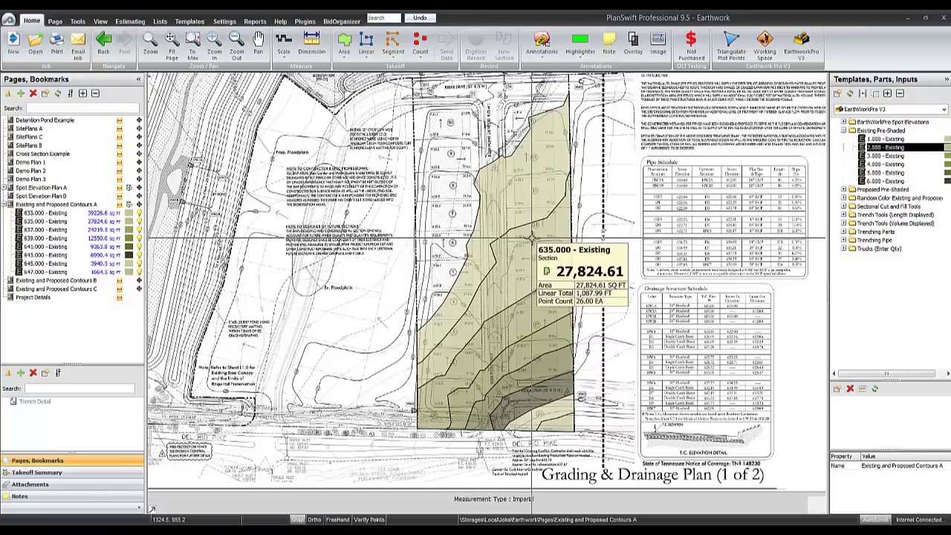
{"action": "scroll", "coordinate": [497, 321], "scroll_direction": "up", "scroll_amount": 2}
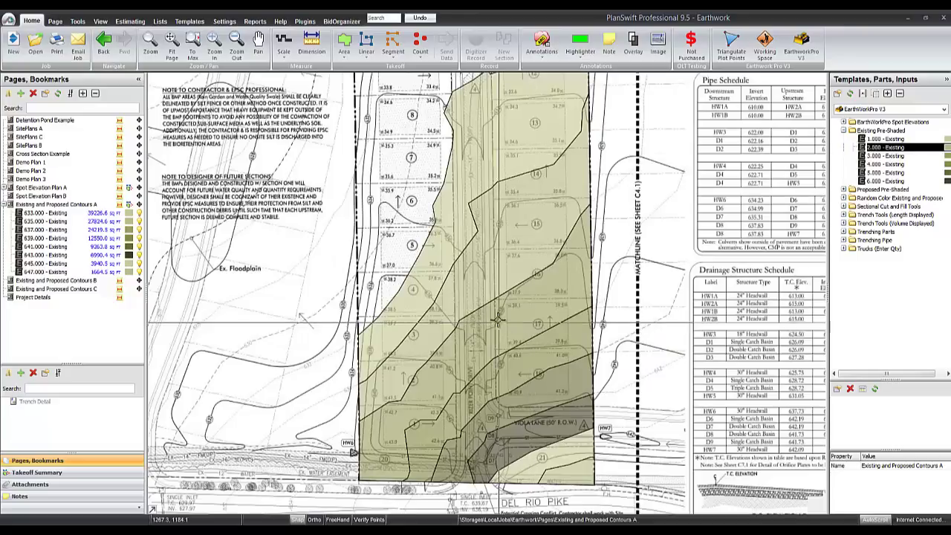
{"action": "left_click", "coordinate": [497, 321]}
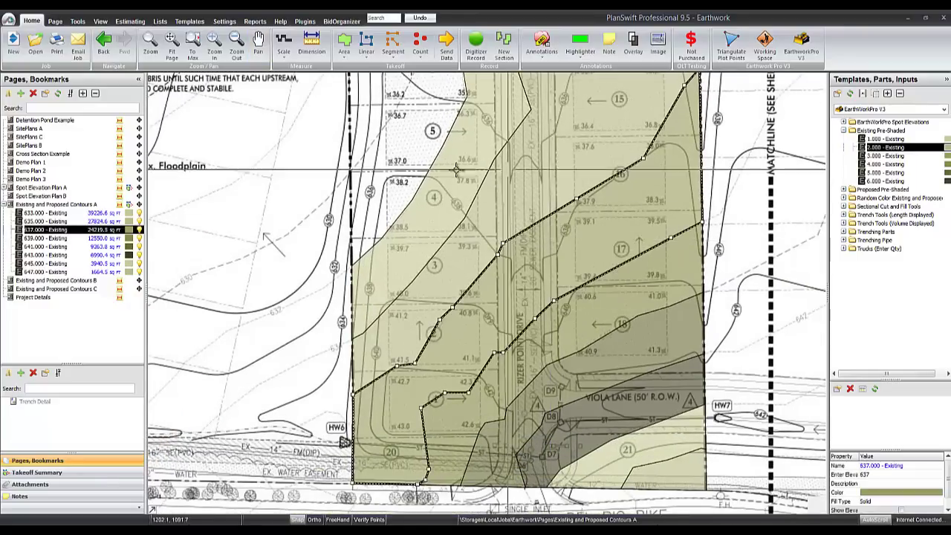
Deselect the current section and hide all existing takeoff sections on Existing and Proposed Contours A.
{"action": "key", "text": "Escape"}
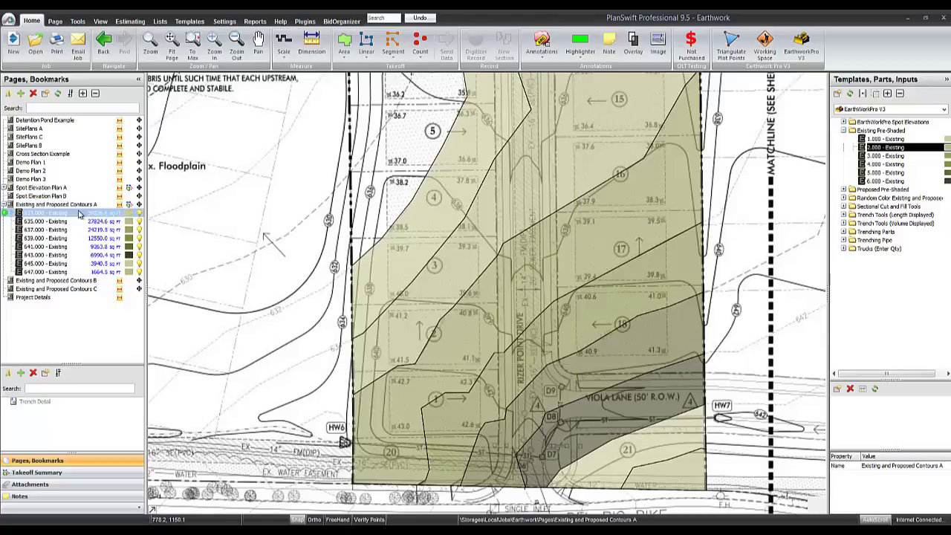
{"action": "left_click", "coordinate": [130, 205]}
{"action": "left_click", "coordinate": [129, 205]}
{"action": "left_click", "coordinate": [129, 205]}
{"action": "left_click", "coordinate": [129, 205]}
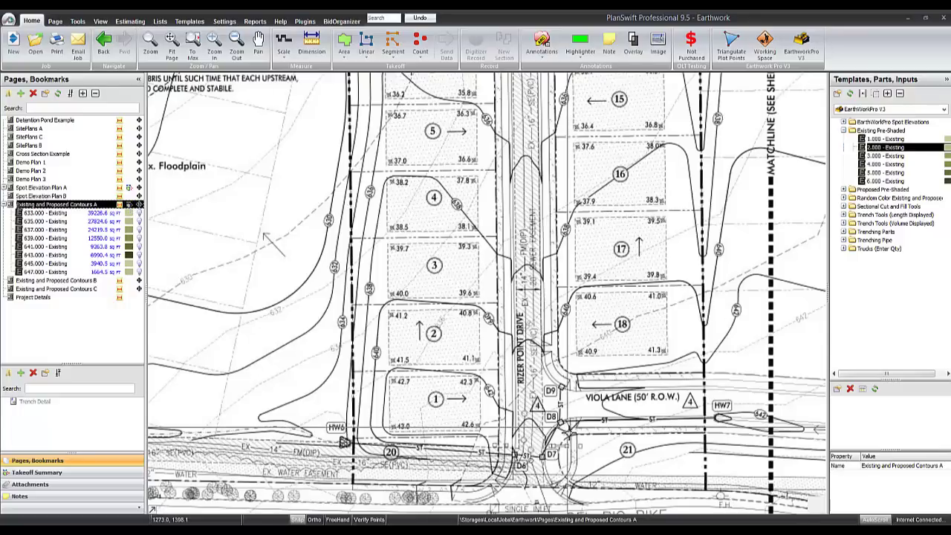
Start a proposed section at elevation 641 from the 1.000 - Proposed pre-shaded template.
{"action": "scroll", "coordinate": [689, 377], "scroll_direction": "up", "scroll_amount": 1}
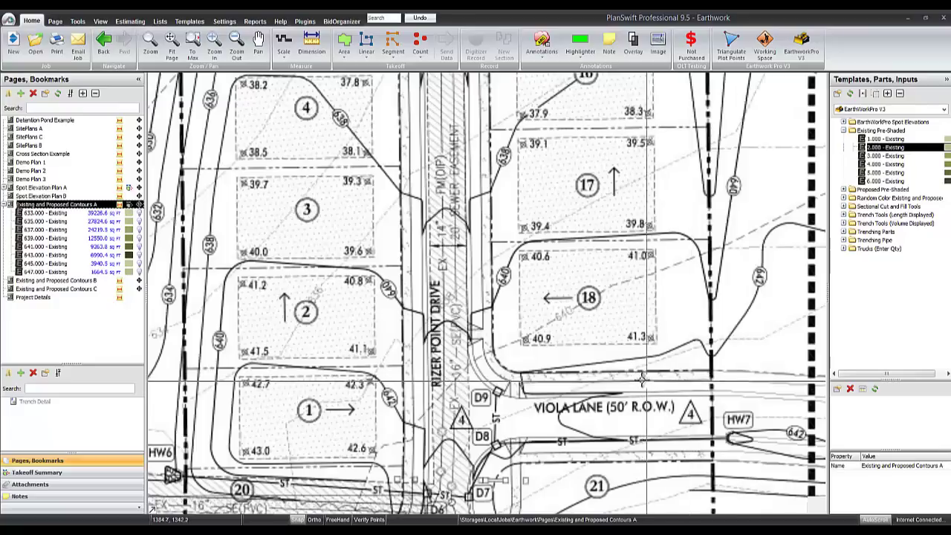
{"action": "left_click_drag", "start_coordinate": [698, 349], "coordinate": [728, 294]}
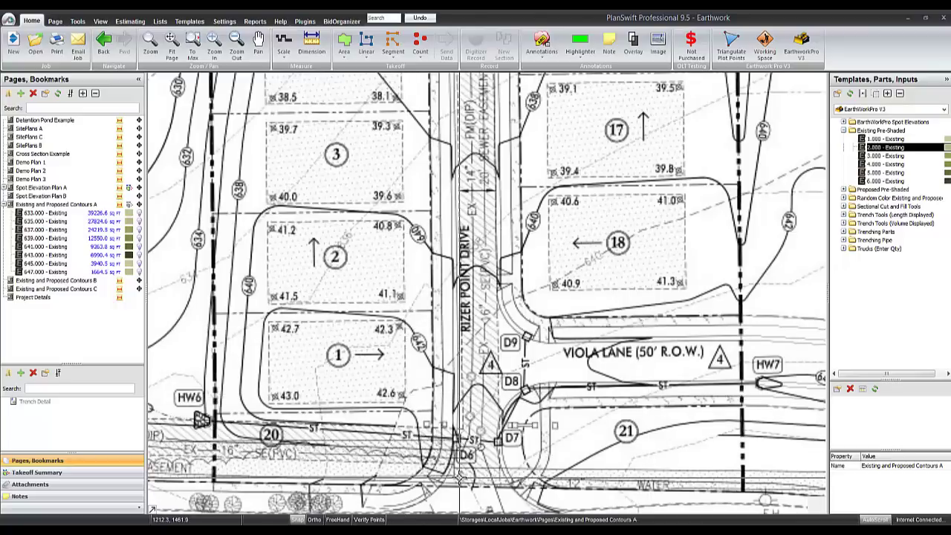
{"action": "left_click_drag", "start_coordinate": [458, 477], "coordinate": [475, 471]}
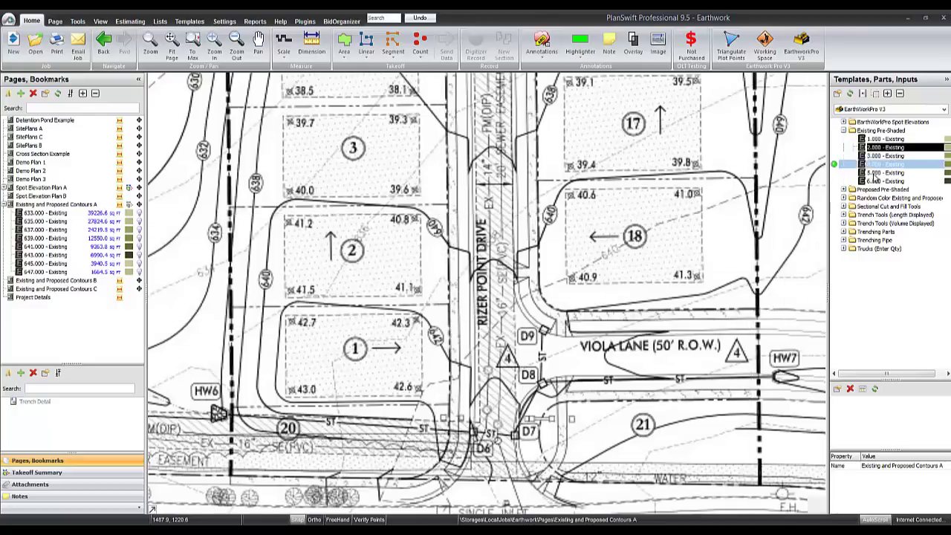
{"action": "left_click", "coordinate": [845, 191]}
{"action": "left_click", "coordinate": [843, 130]}
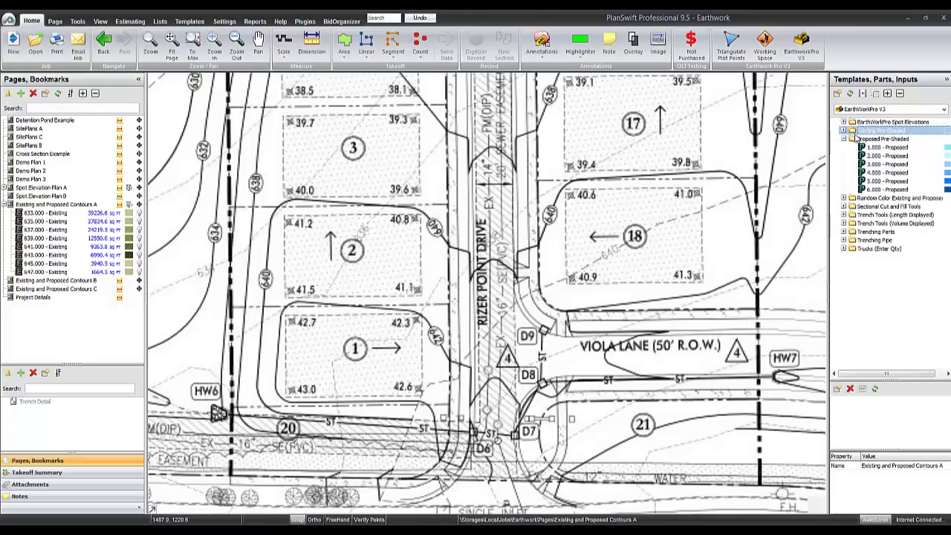
{"action": "left_click", "coordinate": [850, 148]}
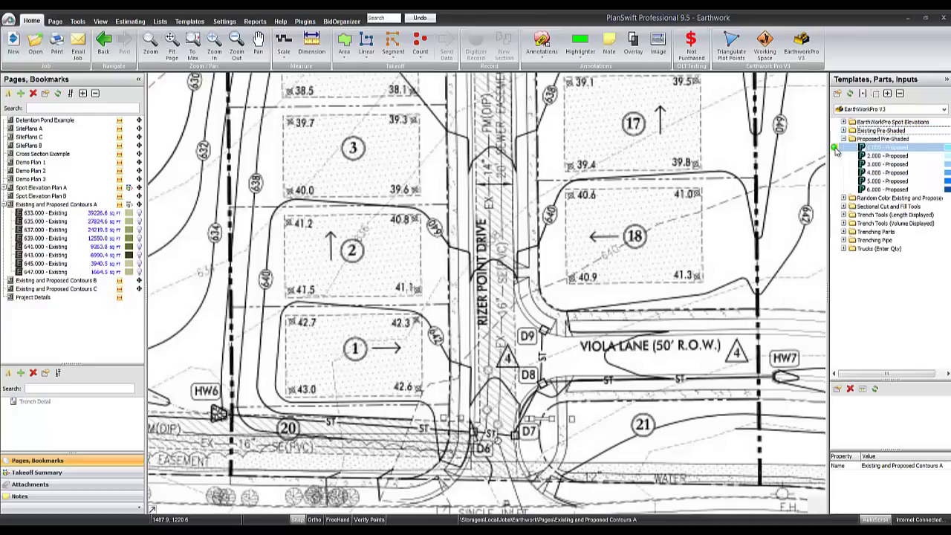
{"action": "double_click", "coordinate": [836, 149]}
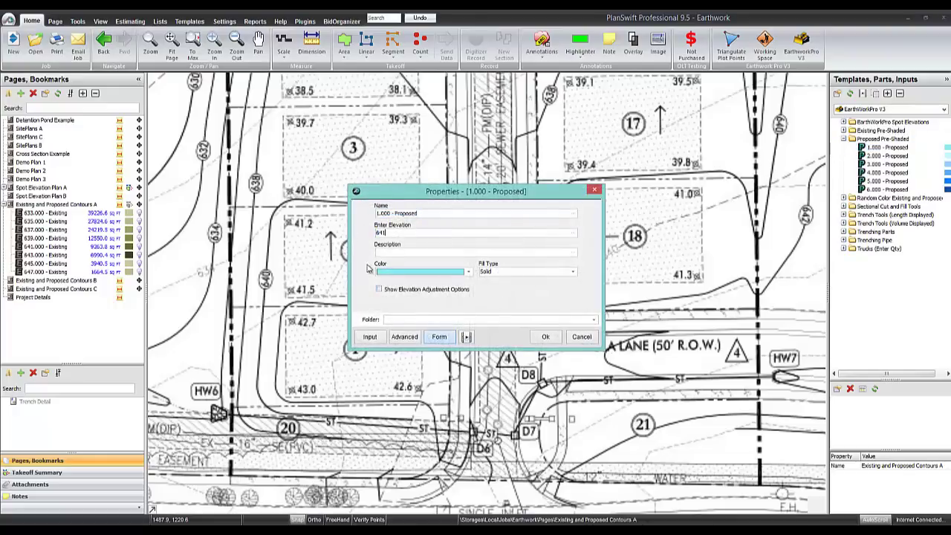
{"action": "left_click_drag", "start_coordinate": [468, 193], "coordinate": [699, 203]}
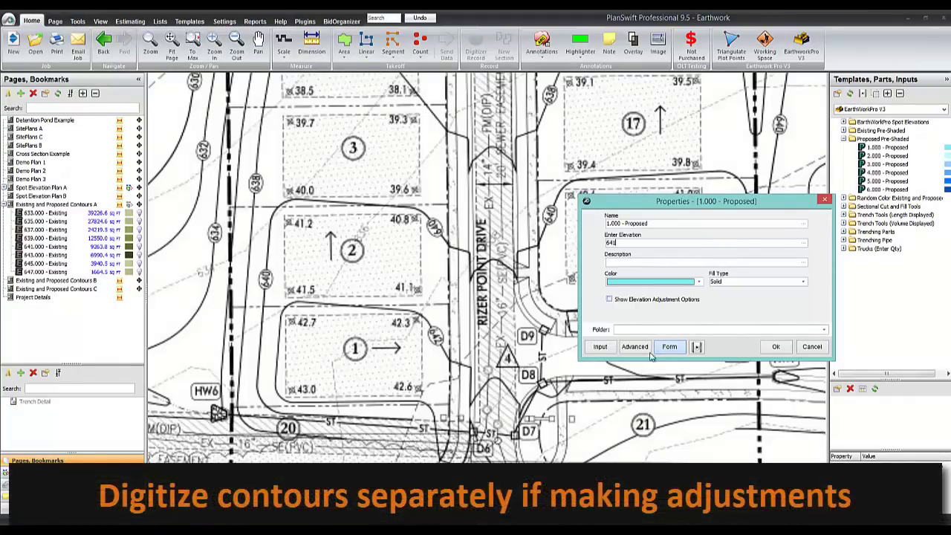
{"action": "left_click", "coordinate": [774, 347]}
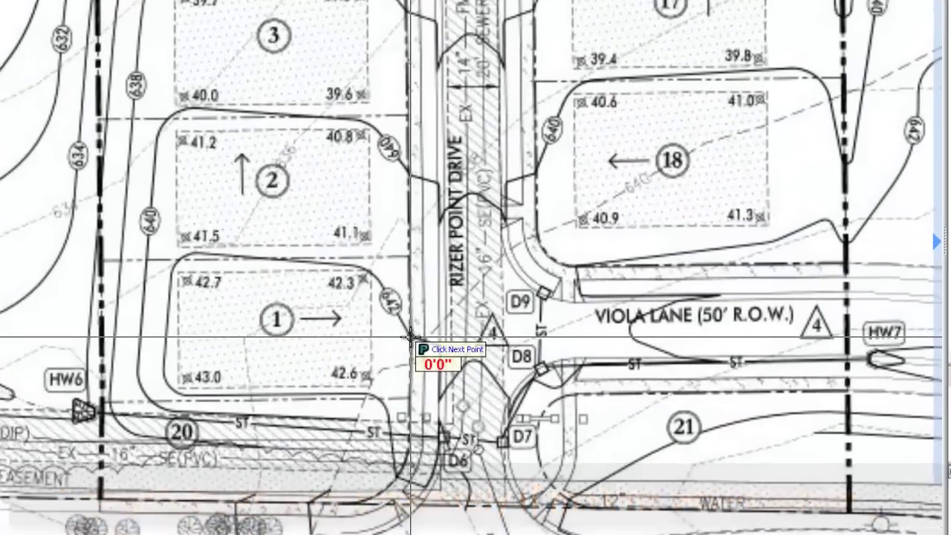
Trace the 641 proposed section around the Rizer Point Drive and Viola Lane roadway and apply a 10-inch elevation decrease.
{"action": "left_click", "coordinate": [433, 349]}
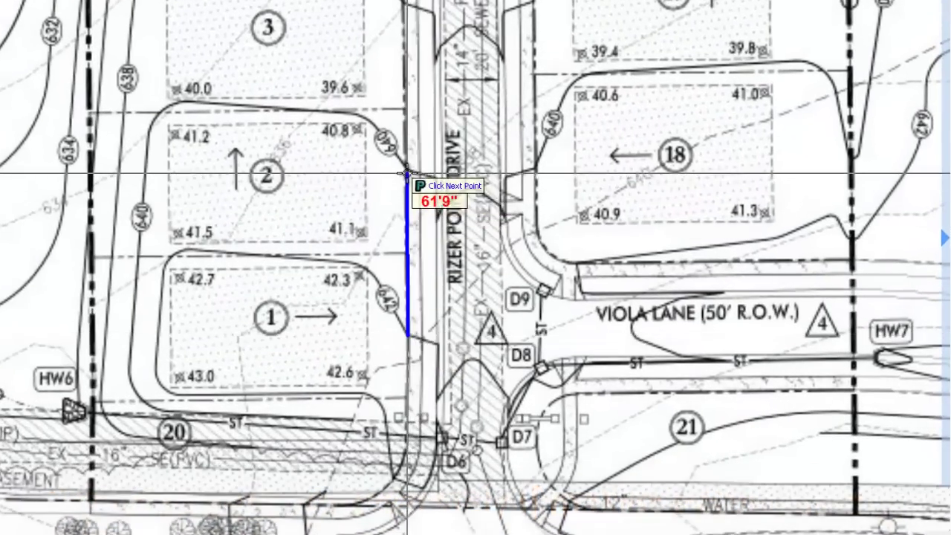
{"action": "left_click", "coordinate": [407, 171]}
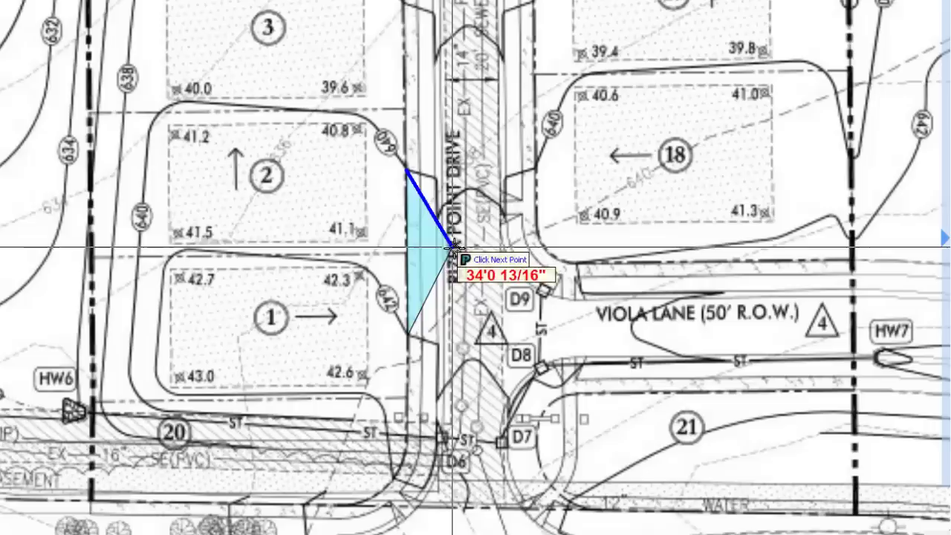
{"action": "left_click", "coordinate": [436, 177]}
{"action": "left_click", "coordinate": [436, 221]}
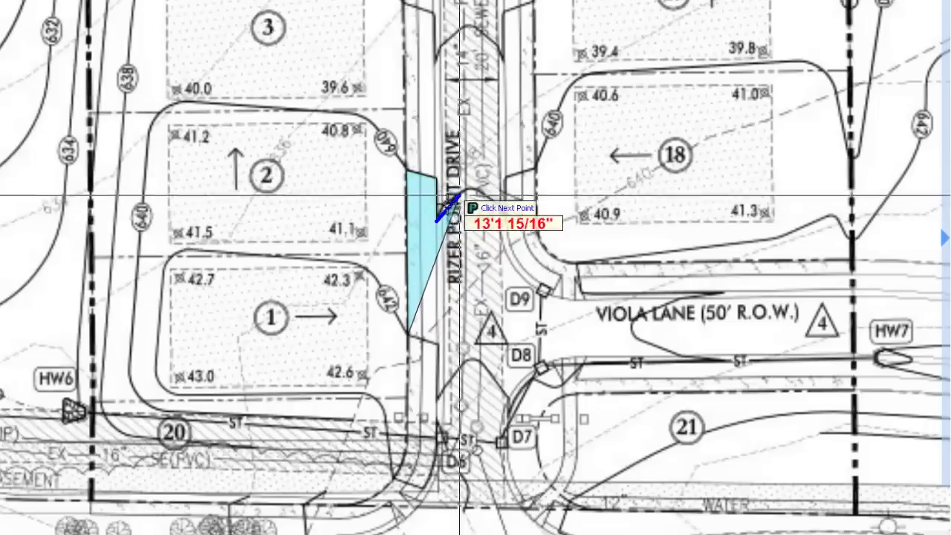
{"action": "left_click", "coordinate": [445, 204]}
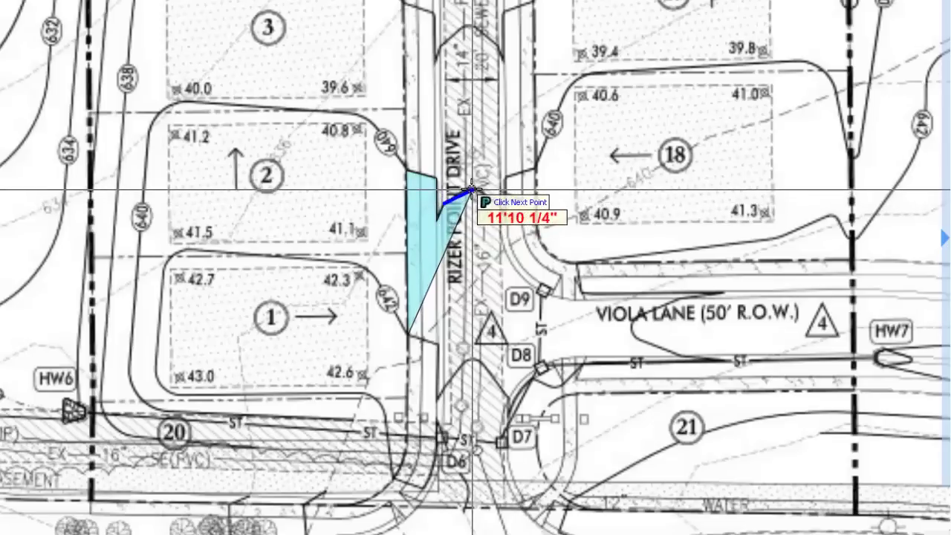
{"action": "left_click", "coordinate": [471, 190]}
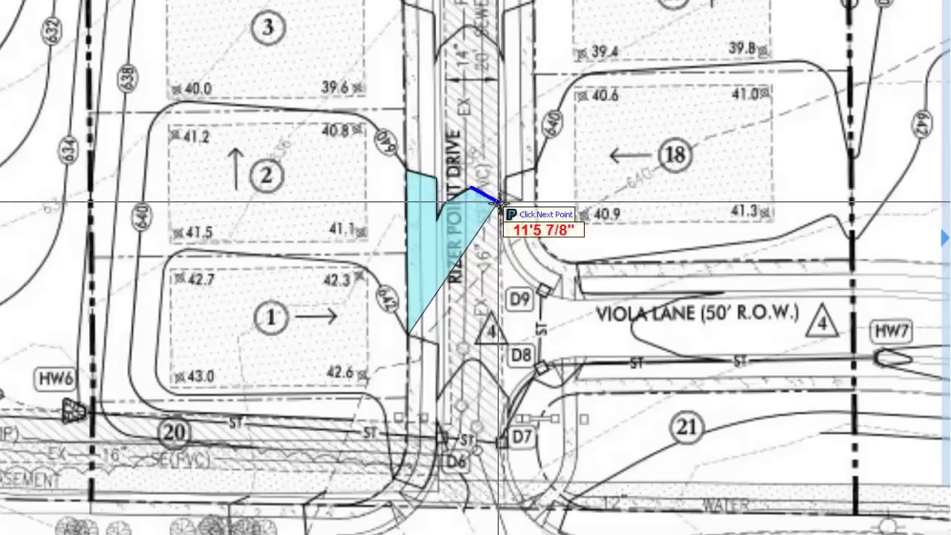
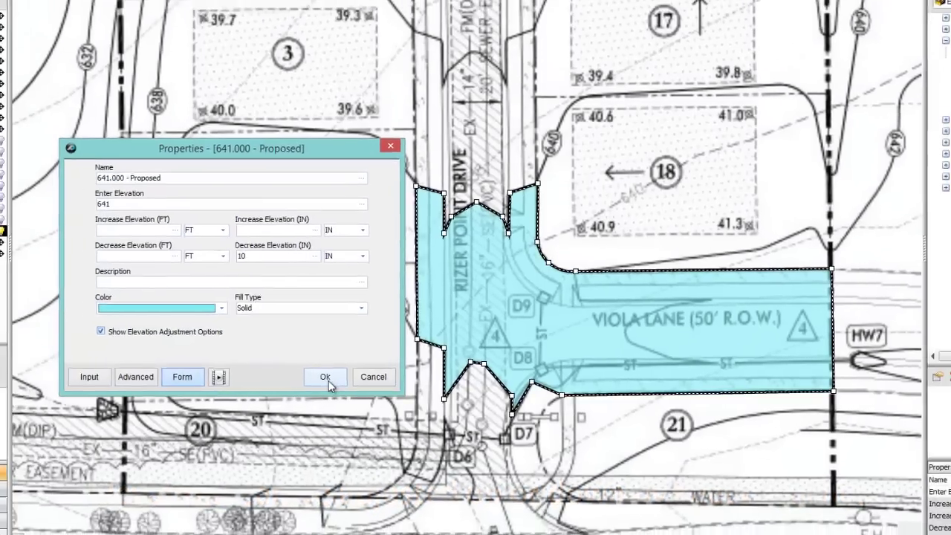
{"action": "left_click", "coordinate": [311, 378]}
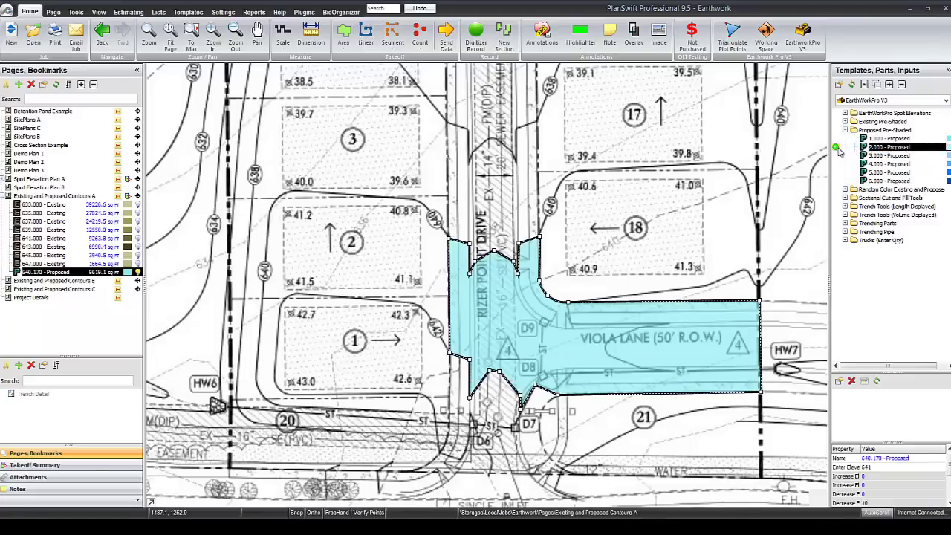
Start another proposed section at elevation 641 from the 2.000 - Proposed template and enable snapping.
{"action": "double_click", "coordinate": [837, 147]}
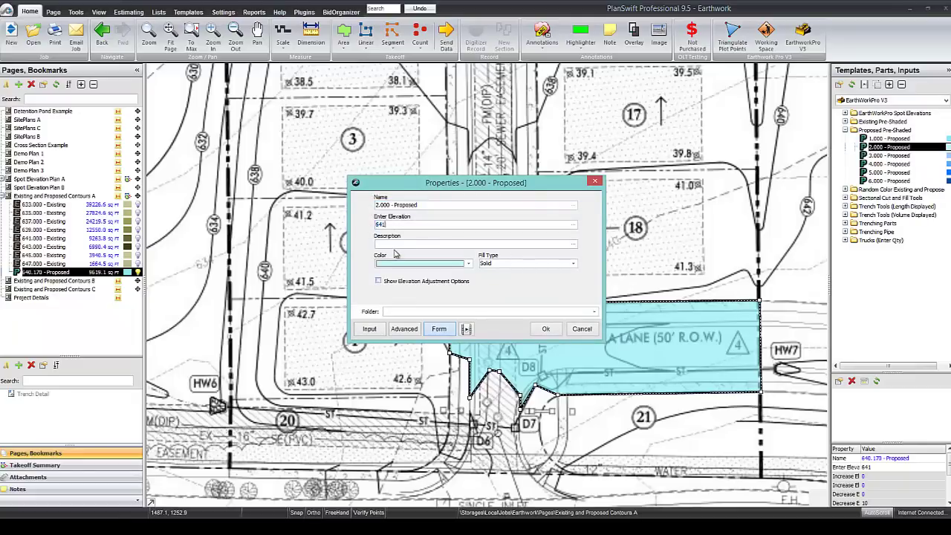
{"action": "left_click", "coordinate": [546, 329]}
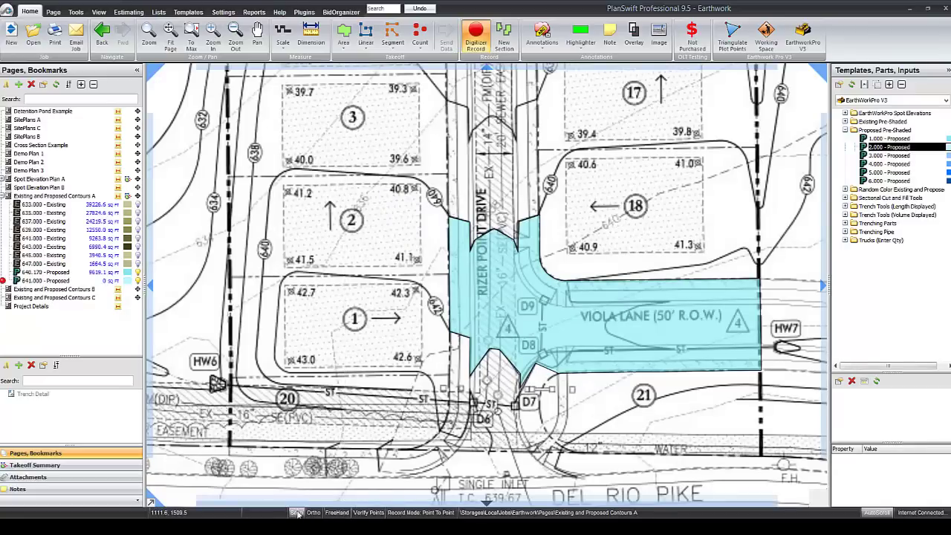
{"action": "left_click", "coordinate": [296, 513]}
Trace the section's outer edge from the road area along the 640 contour around lots 2 and 1 to lot 1's lower edge.
{"action": "left_click", "coordinate": [448, 330]}
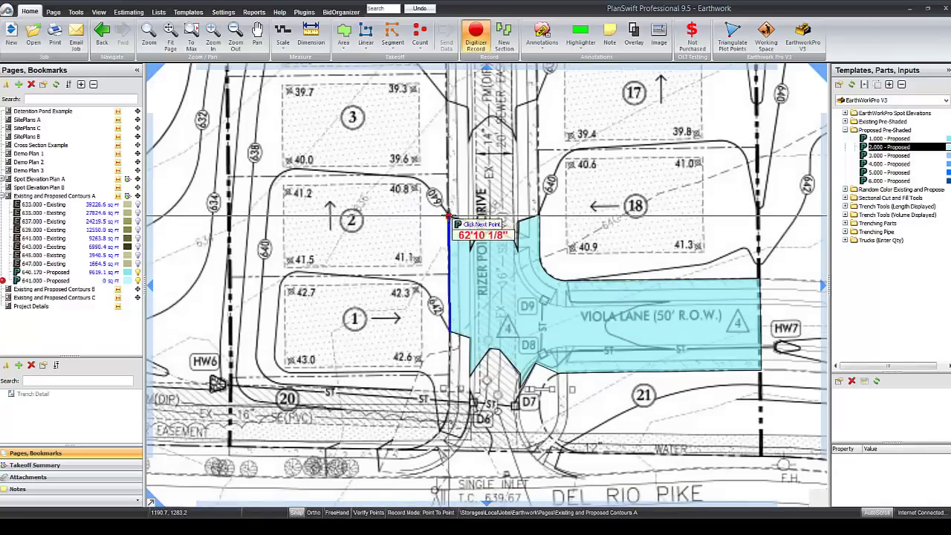
{"action": "left_click", "coordinate": [449, 216]}
{"action": "left_click", "coordinate": [420, 195]}
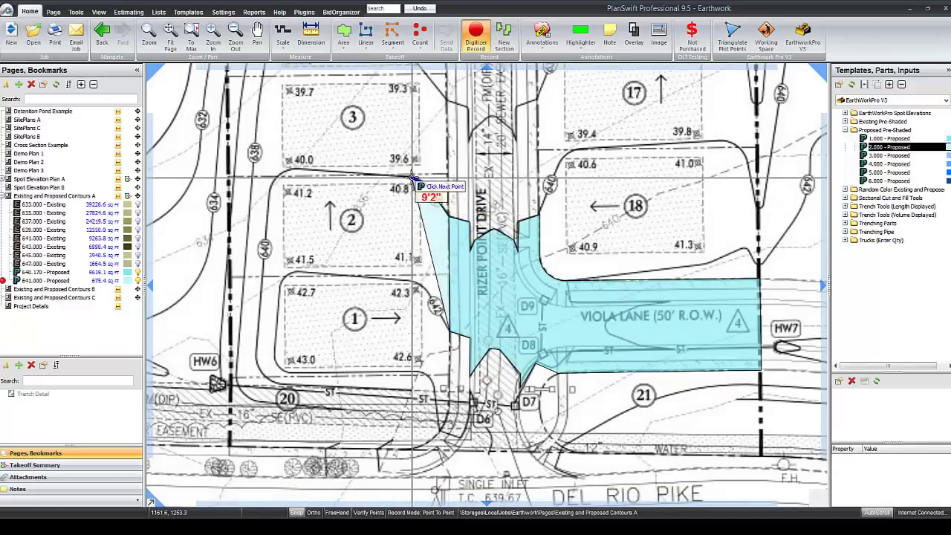
{"action": "left_click", "coordinate": [412, 178]}
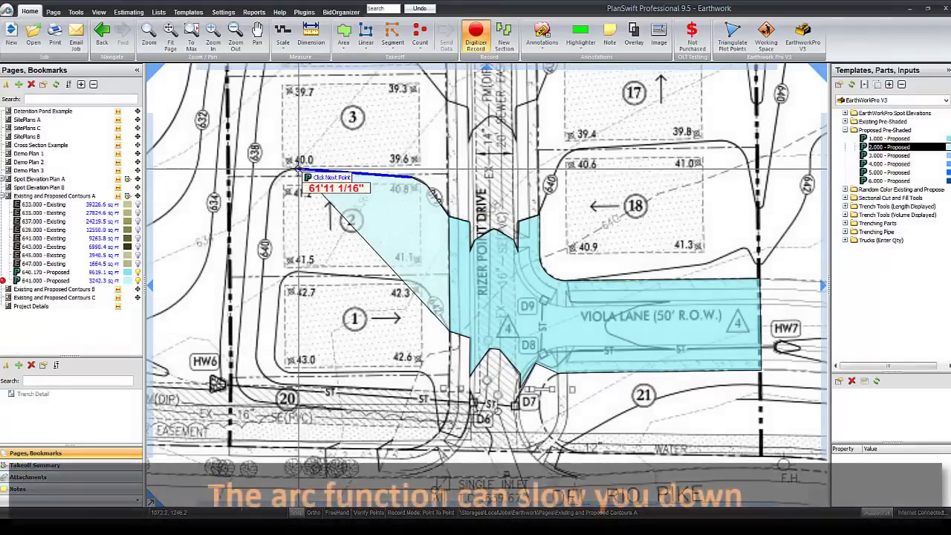
{"action": "left_click", "coordinate": [280, 171]}
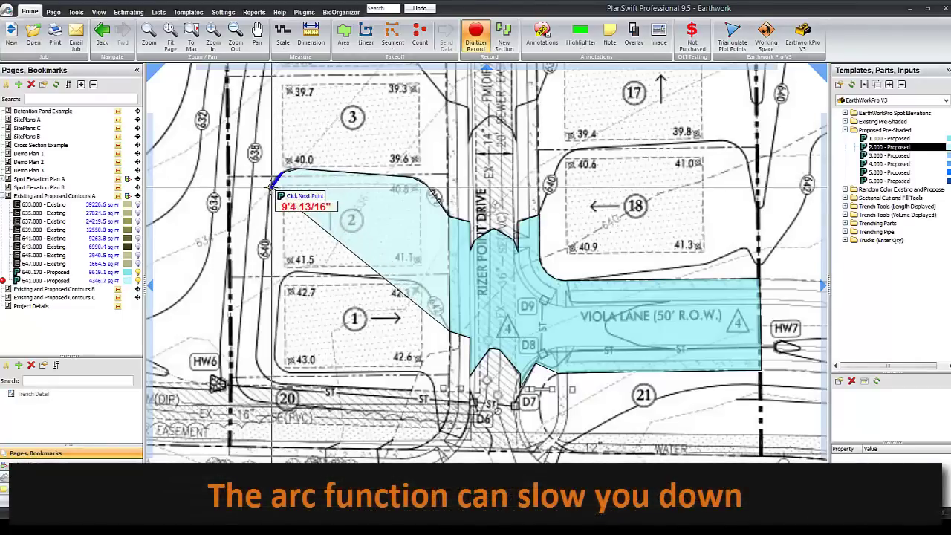
{"action": "left_click", "coordinate": [270, 187]}
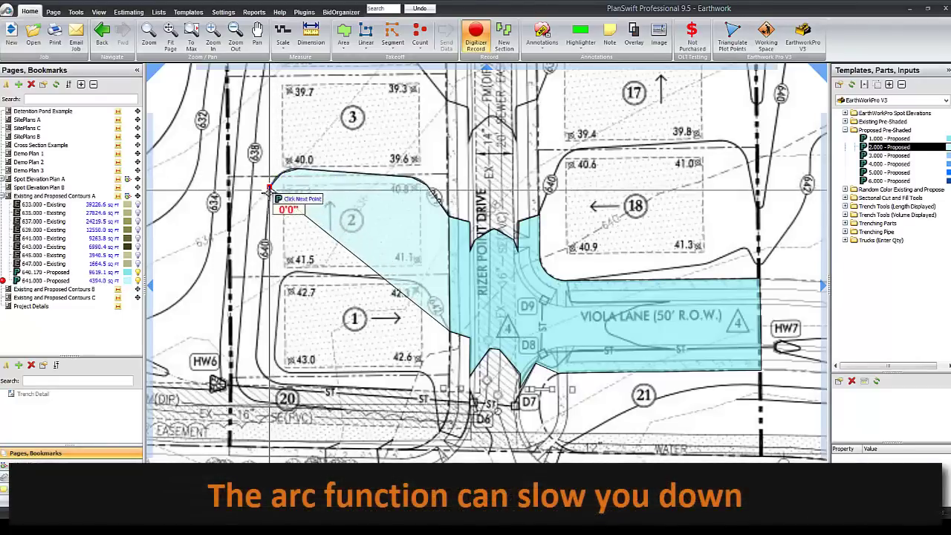
{"action": "left_click", "coordinate": [256, 356]}
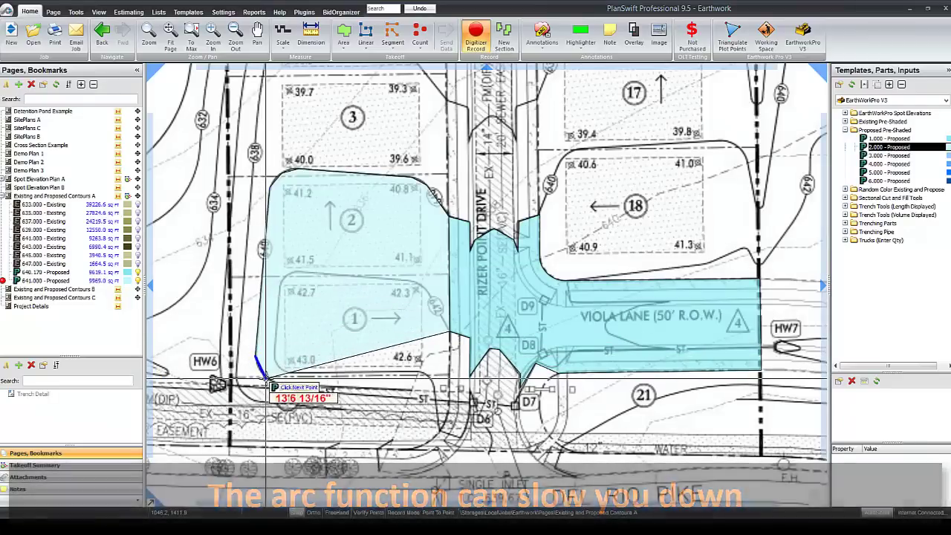
{"action": "left_click", "coordinate": [266, 378]}
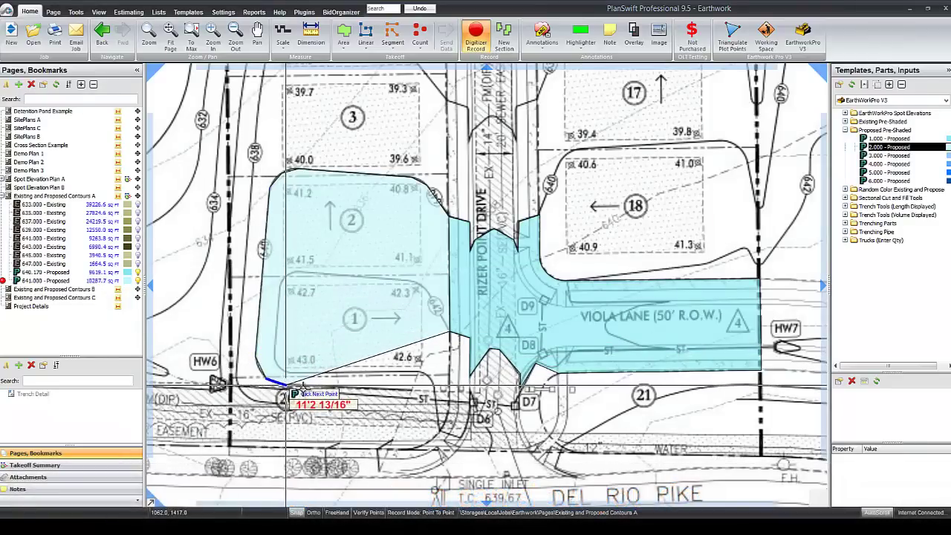
{"action": "left_click", "coordinate": [286, 384]}
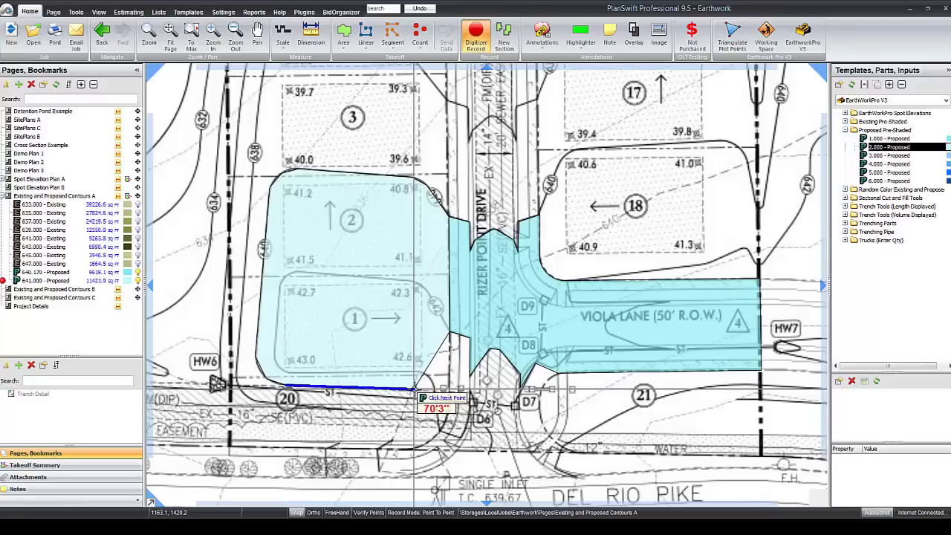
{"action": "left_click", "coordinate": [414, 388]}
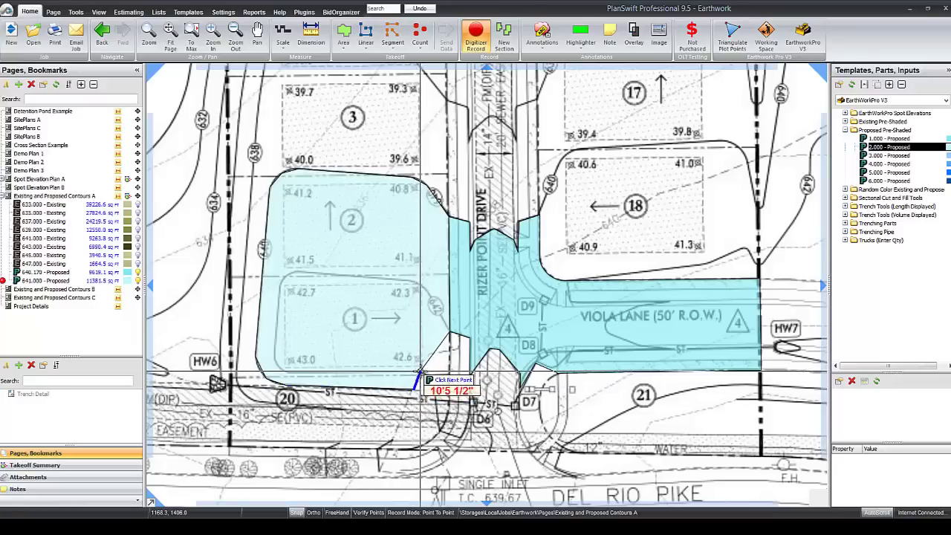
Return the section edge along the 642 contour around lot 1 to the road area and stop recording.
{"action": "left_click", "coordinate": [277, 375]}
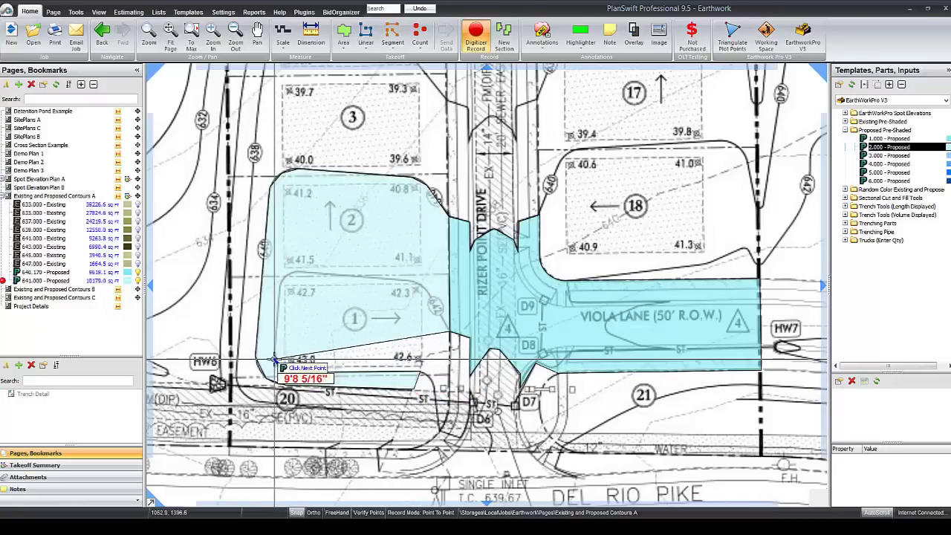
{"action": "left_click", "coordinate": [274, 361]}
{"action": "left_click", "coordinate": [284, 277]}
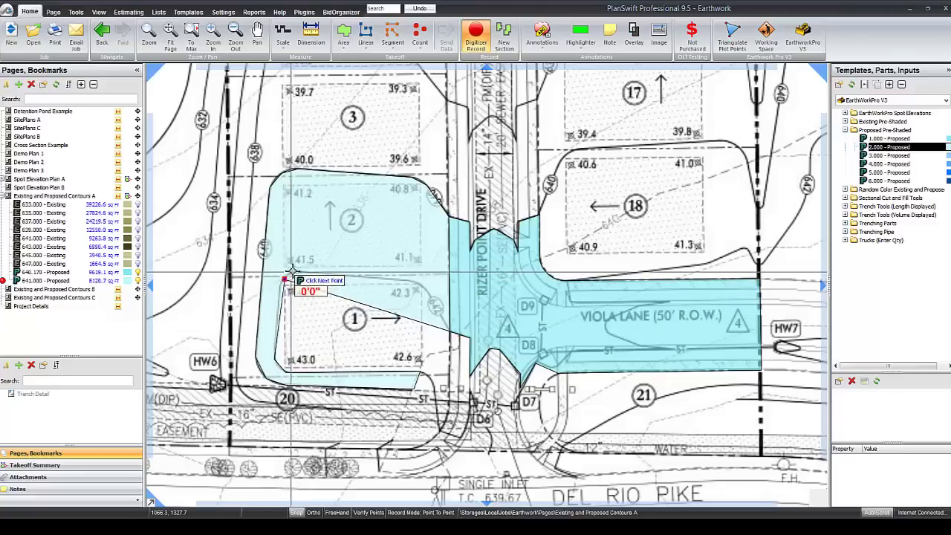
{"action": "left_click", "coordinate": [409, 283]}
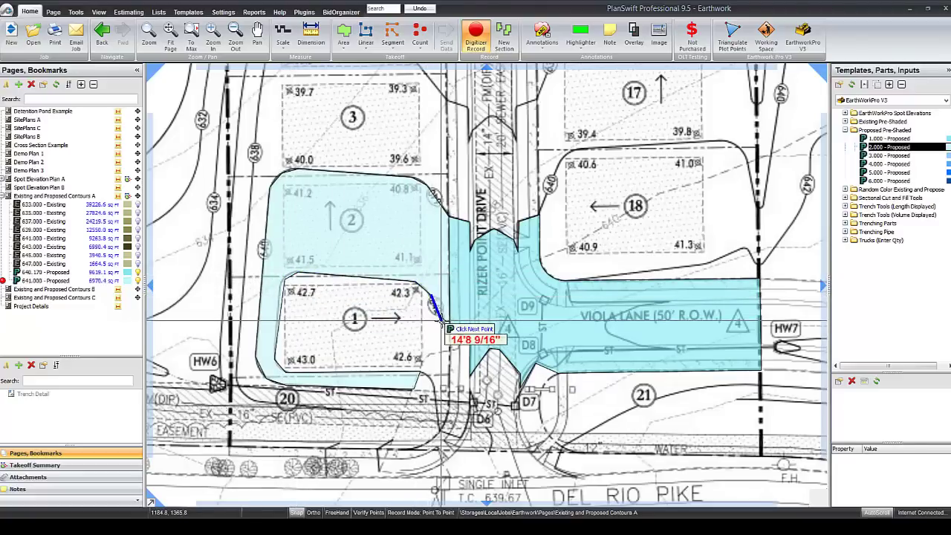
{"action": "left_click", "coordinate": [452, 332]}
{"action": "right_click", "coordinate": [451, 331]}
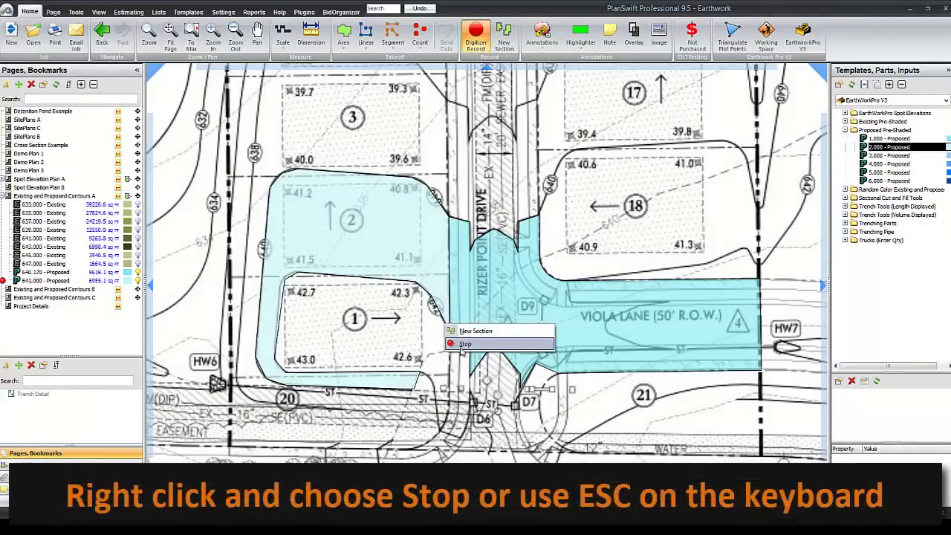
{"action": "left_click", "coordinate": [464, 344]}
Start a proposed section at elevation 643 from the 3.000 - Proposed template, beginning at the Rizer Point Drive edge beside lot 1.
{"action": "scroll", "coordinate": [413, 249], "scroll_direction": "down", "scroll_amount": 2}
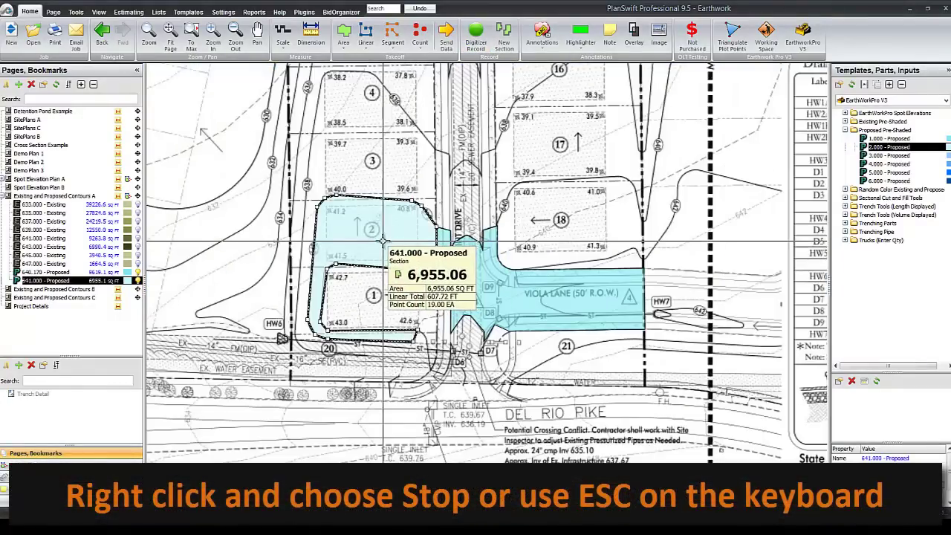
{"action": "scroll", "coordinate": [454, 362], "scroll_direction": "up", "scroll_amount": 2}
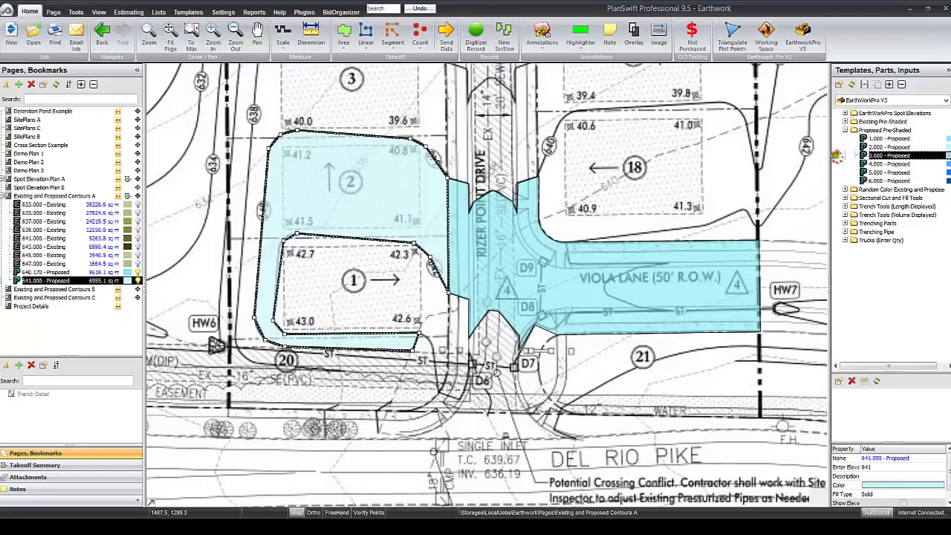
{"action": "double_click", "coordinate": [837, 155]}
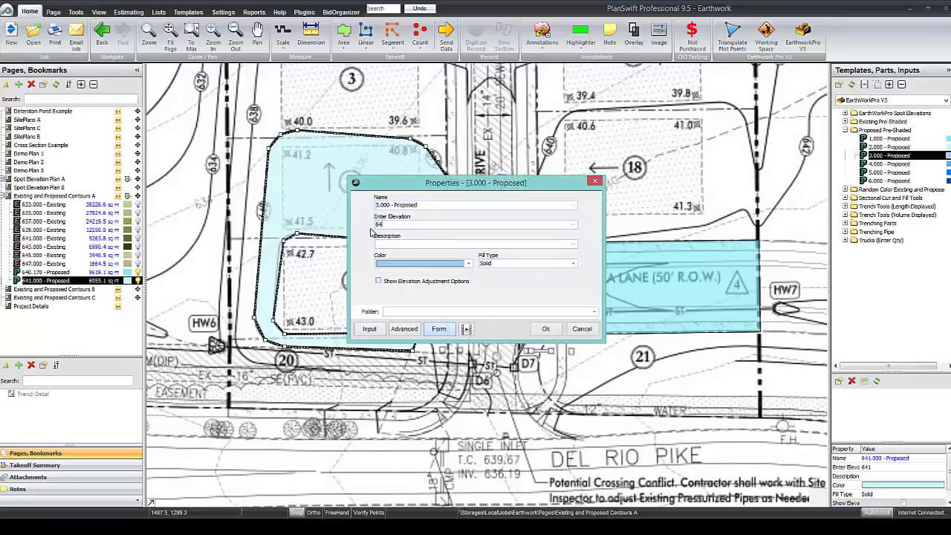
{"action": "left_click", "coordinate": [546, 329]}
{"action": "left_click", "coordinate": [465, 300]}
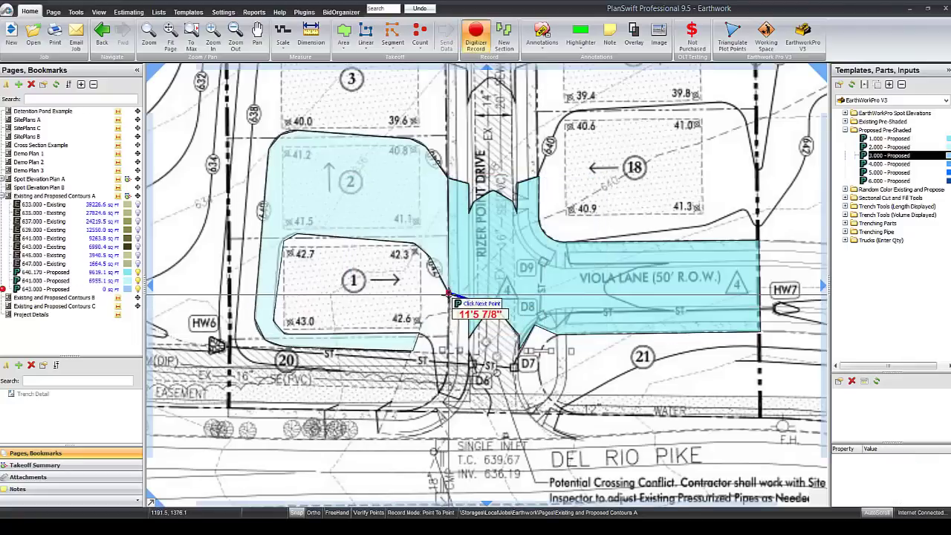
{"action": "left_click", "coordinate": [415, 243]}
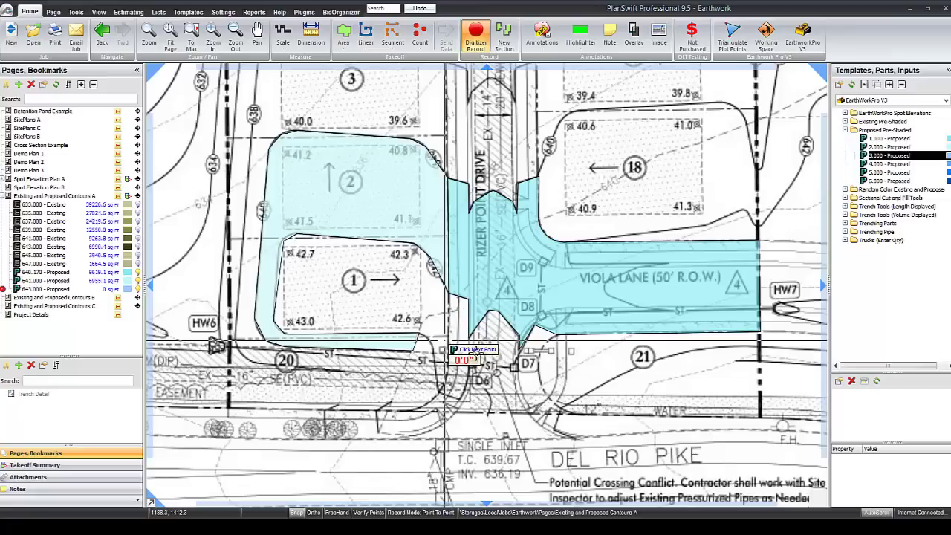
{"action": "key", "text": "BackSpace"}
{"action": "left_click", "coordinate": [448, 294]}
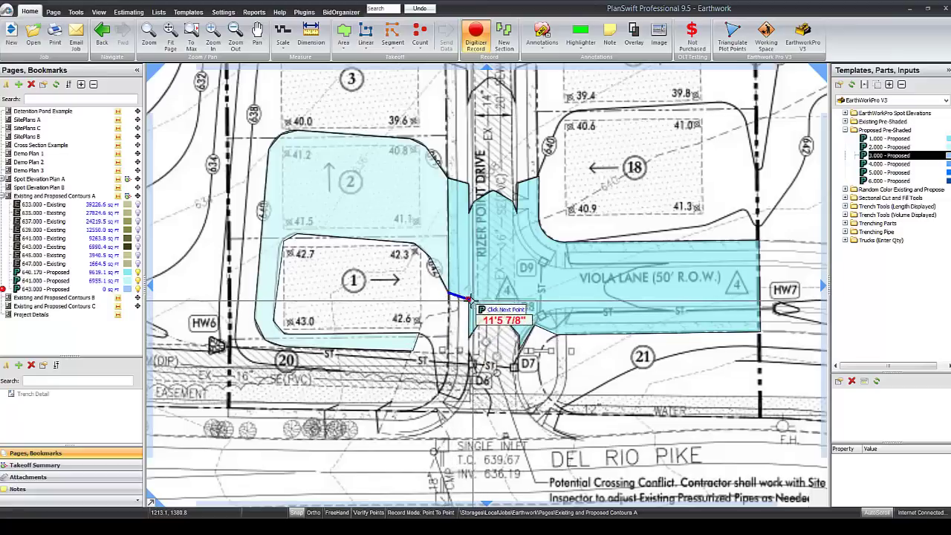
Trace the 643 section along the lower boundary of the shaded Rizer Point Drive and Viola Lane area and down the curb past D7.
{"action": "left_click", "coordinate": [468, 338]}
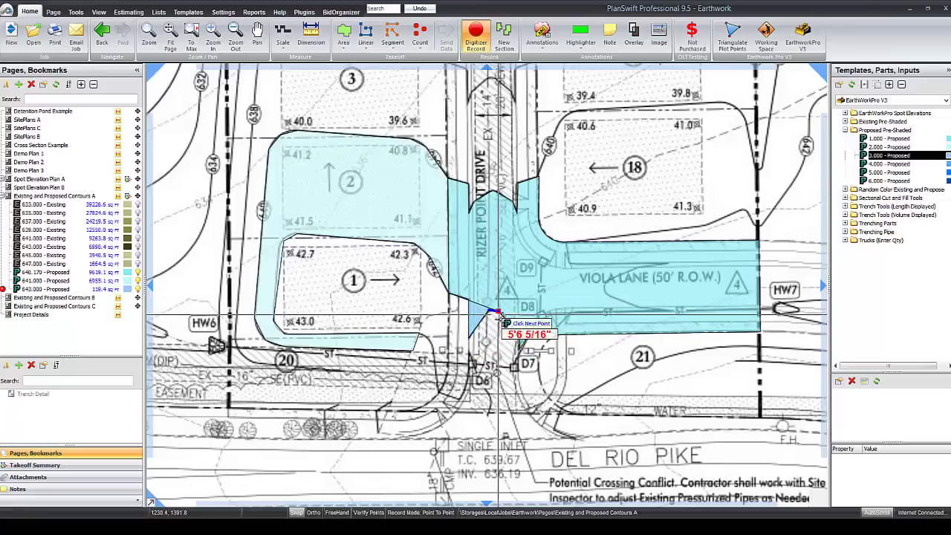
{"action": "left_click", "coordinate": [519, 349]}
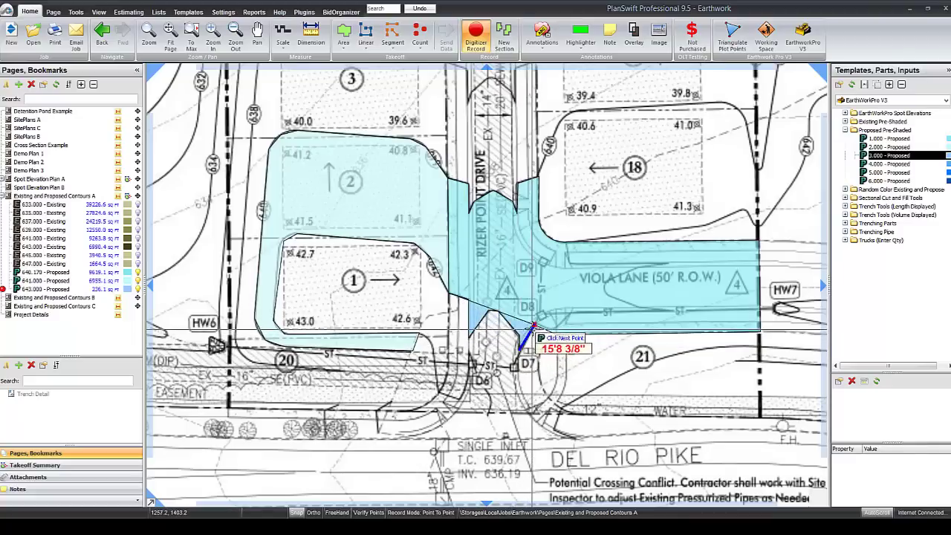
{"action": "left_click", "coordinate": [557, 334]}
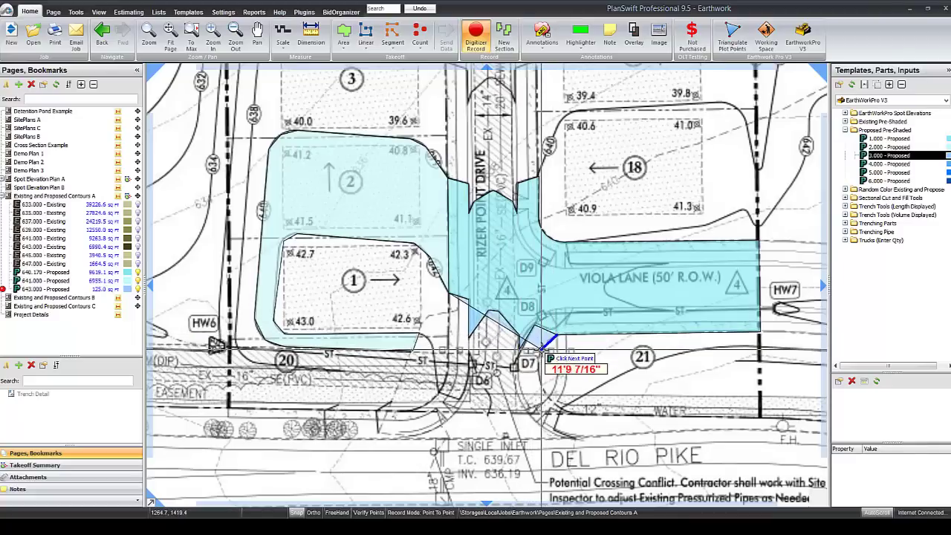
{"action": "left_click", "coordinate": [548, 346]}
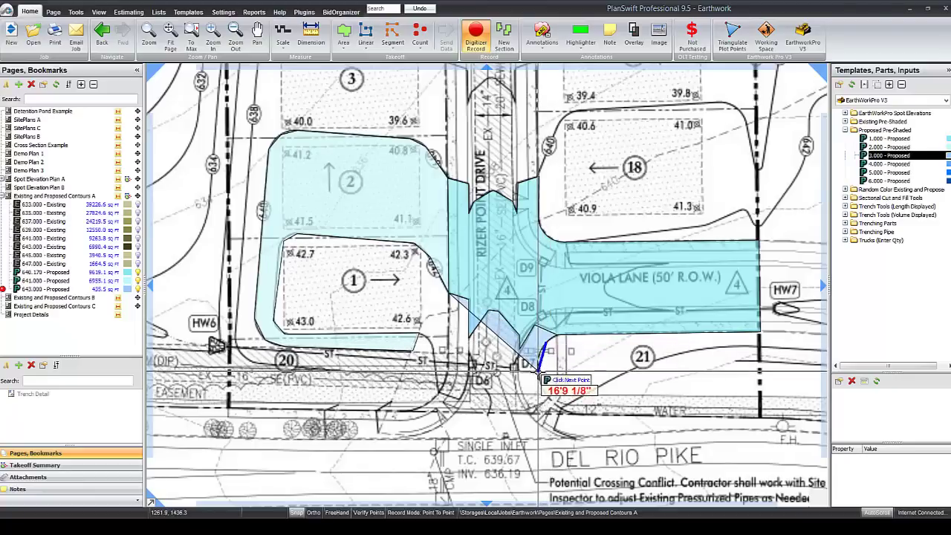
{"action": "left_click", "coordinate": [539, 374]}
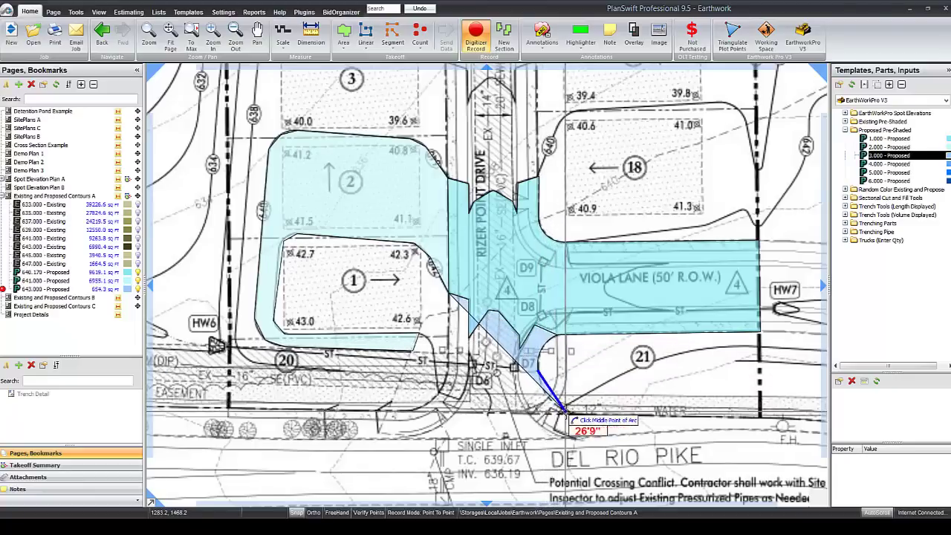
Curve the section out to Del Rio Pike, cross the entrance, return up the opposite curb toward lot 1 and stop recording.
{"action": "left_click", "coordinate": [570, 395]}
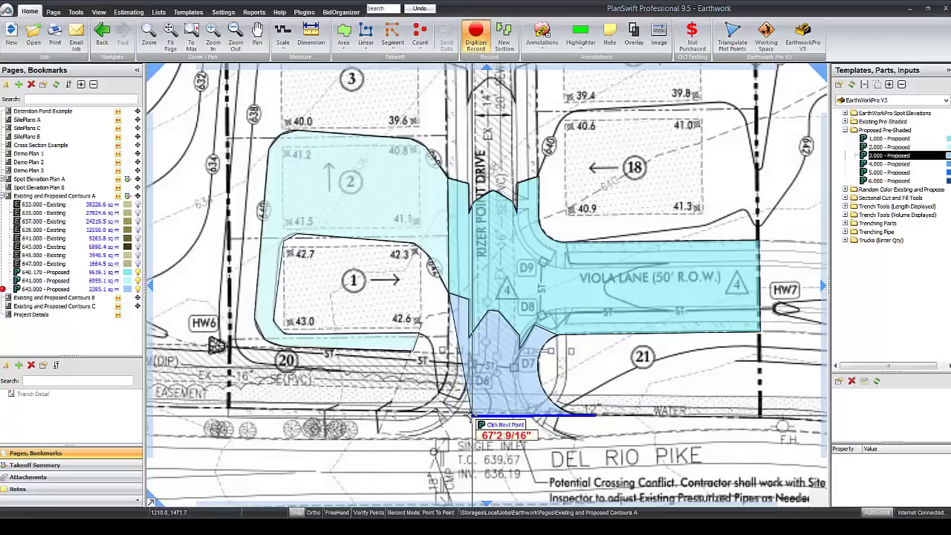
{"action": "left_click", "coordinate": [407, 413]}
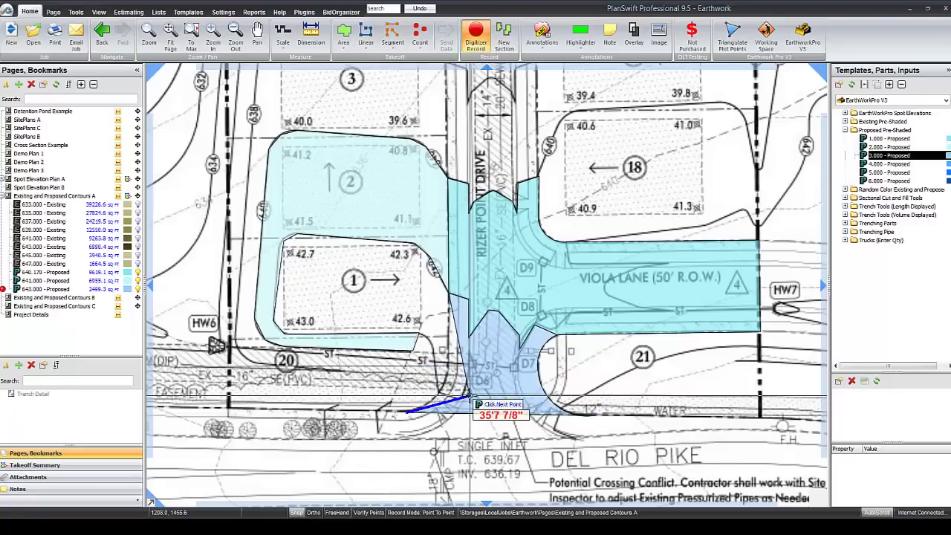
{"action": "left_click", "coordinate": [428, 402]}
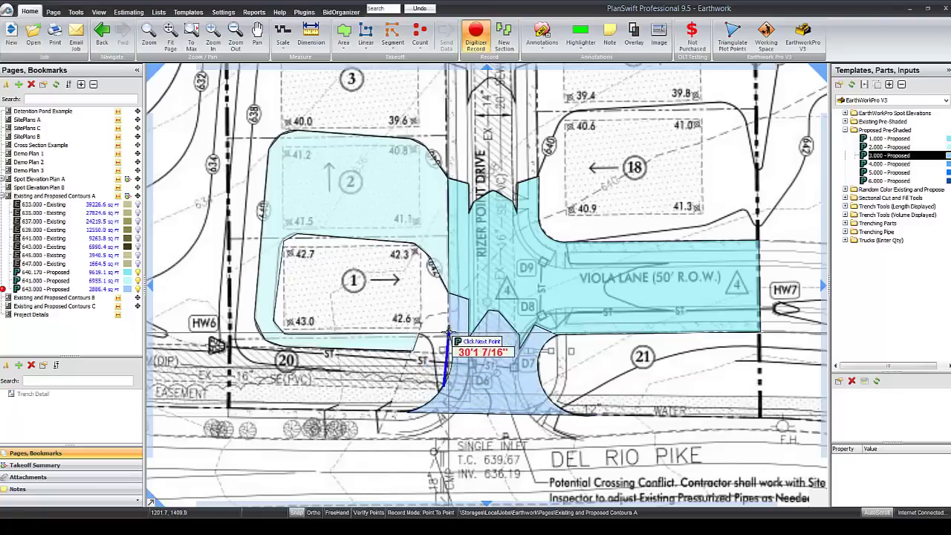
{"action": "left_click", "coordinate": [444, 387]}
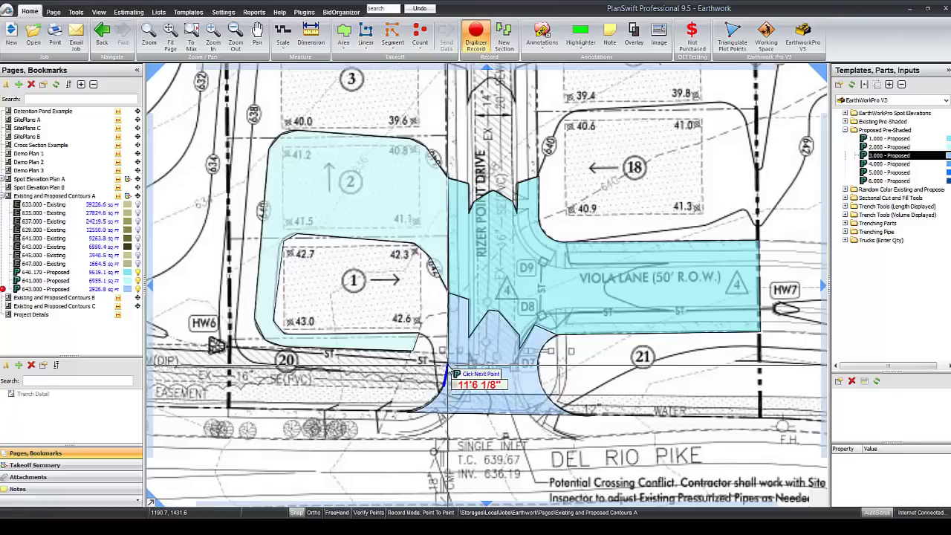
{"action": "right_click", "coordinate": [496, 373]}
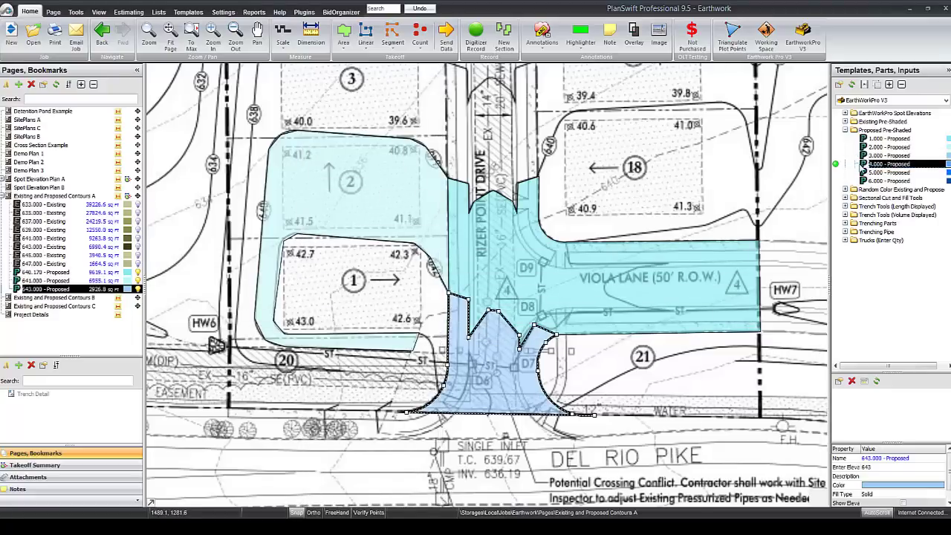
Start another proposed section at elevation 643 from the 4.000 - Proposed template and trace the 642 contour around lot 1.
{"action": "double_click", "coordinate": [841, 165]}
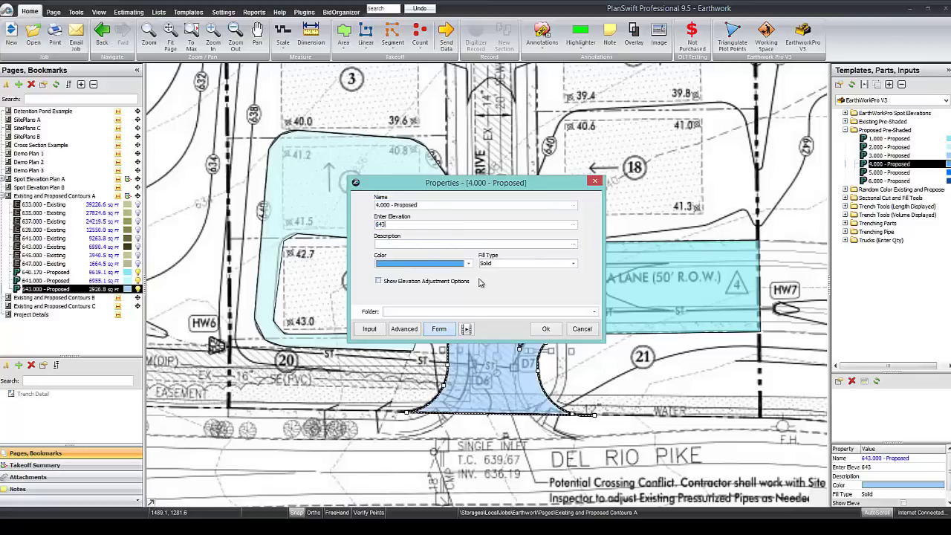
{"action": "left_click", "coordinate": [545, 330]}
{"action": "left_click", "coordinate": [447, 280]}
{"action": "left_click", "coordinate": [434, 265]}
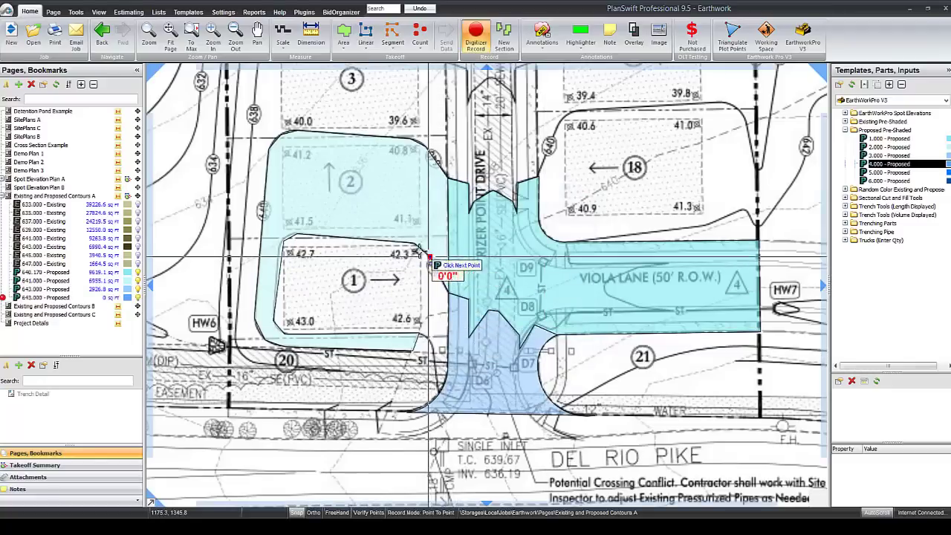
{"action": "left_click", "coordinate": [414, 243]}
{"action": "left_click", "coordinate": [283, 241]}
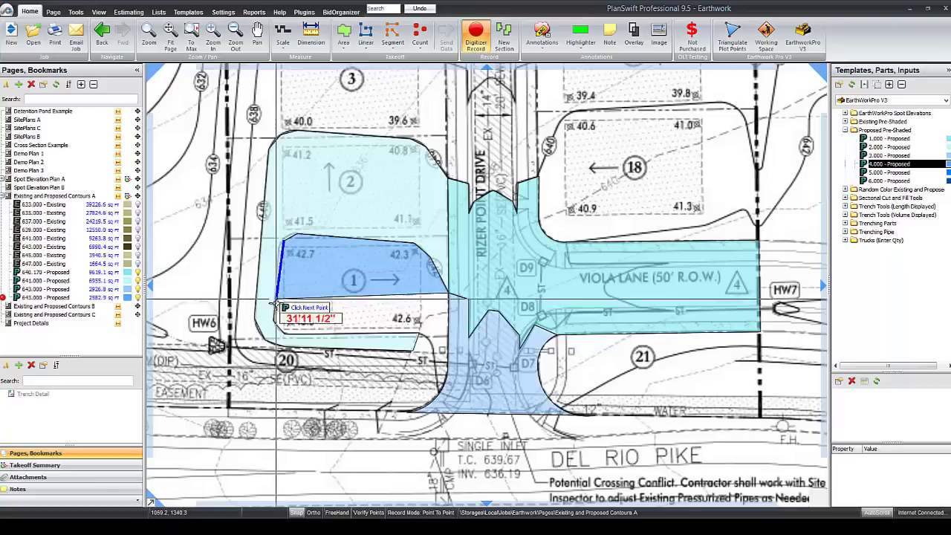
{"action": "left_click", "coordinate": [283, 334]}
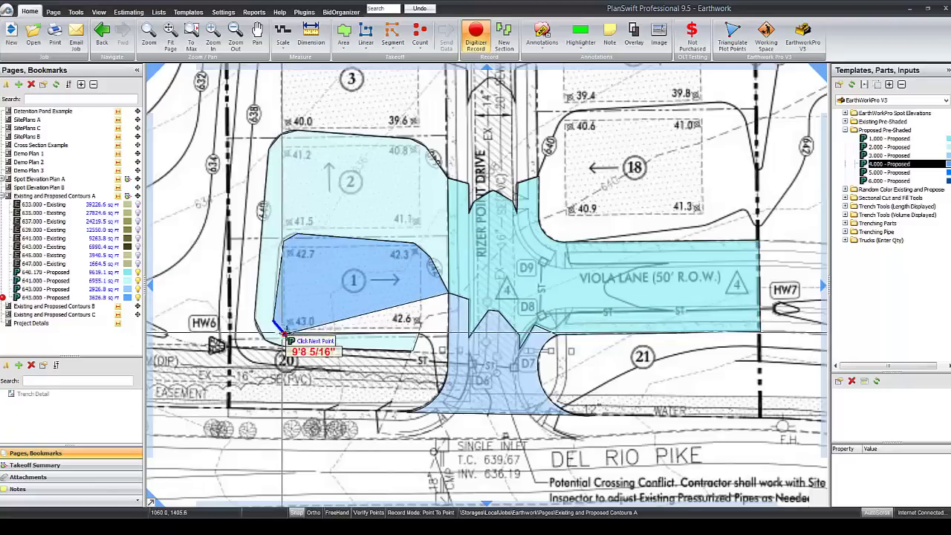
Continue the section along lot 1's lower edge, curve it down to the entrance curb, toggle snapping as needed and stop recording.
{"action": "left_click", "coordinate": [413, 349]}
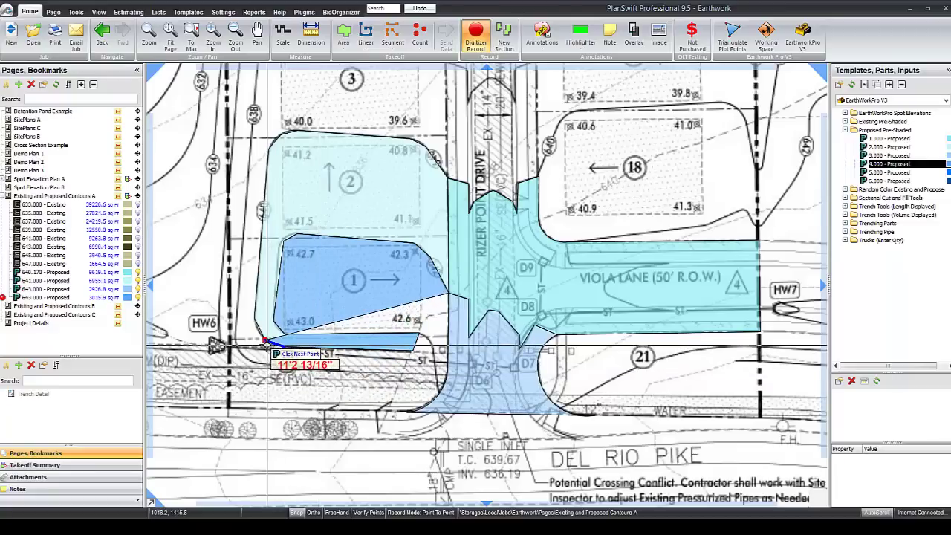
{"action": "left_click", "coordinate": [263, 340]}
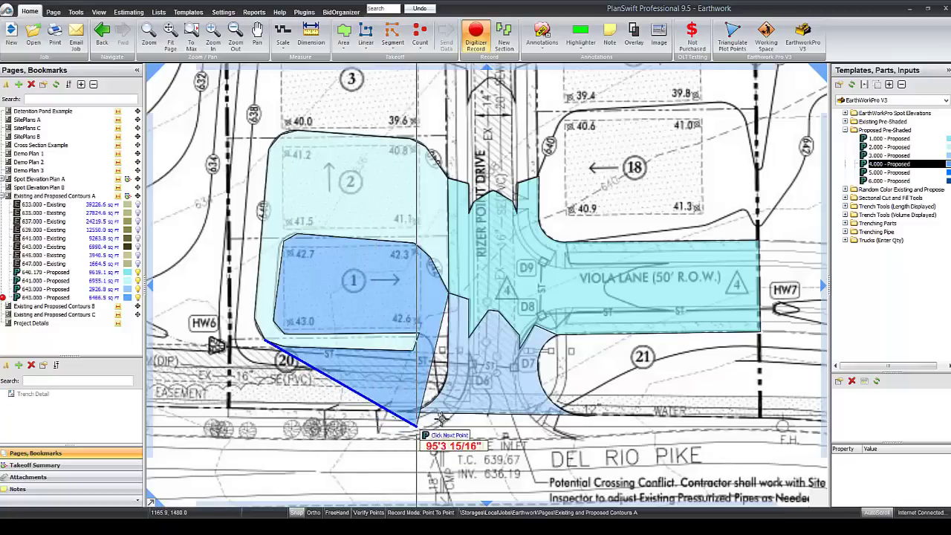
{"action": "left_click", "coordinate": [417, 332]}
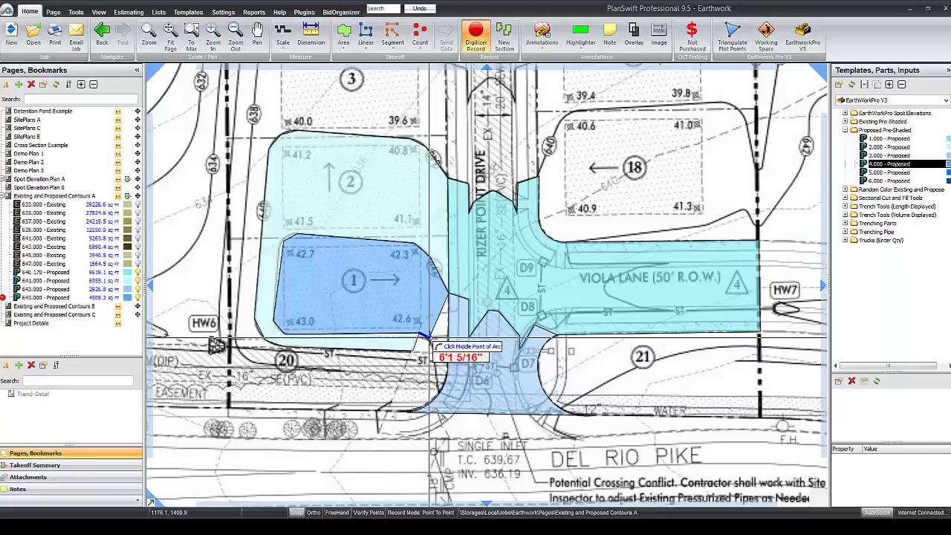
{"action": "left_click", "coordinate": [429, 338]}
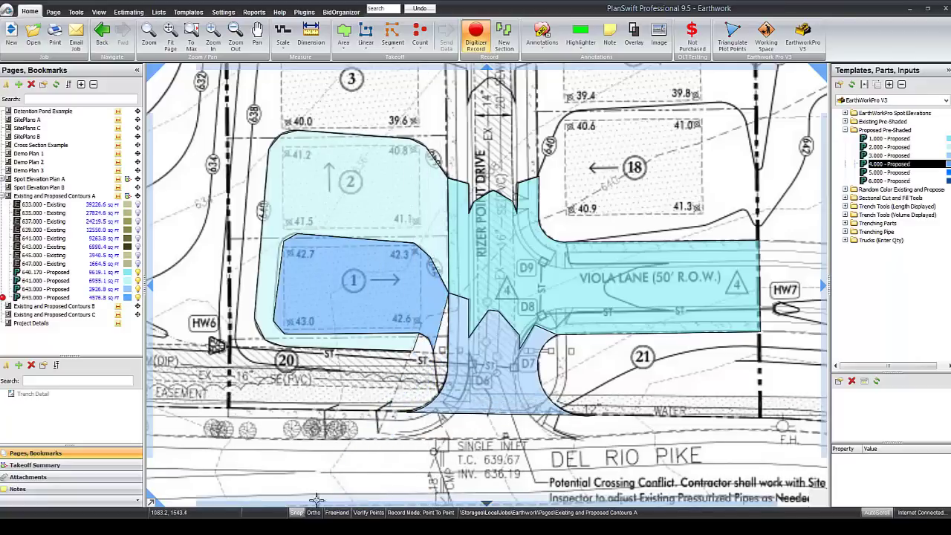
{"action": "scroll", "coordinate": [437, 384], "scroll_direction": "down", "scroll_amount": 1}
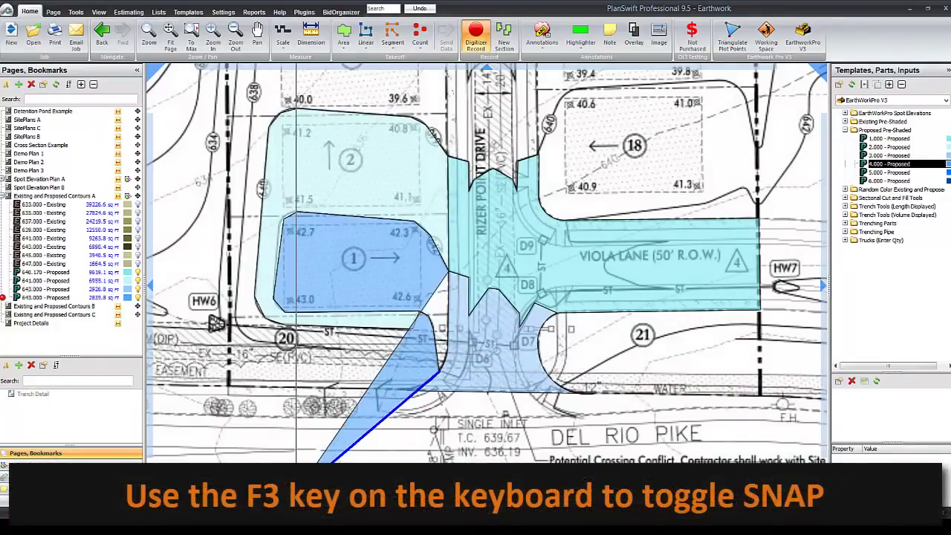
{"action": "scroll", "coordinate": [380, 444], "scroll_direction": "down", "scroll_amount": 1}
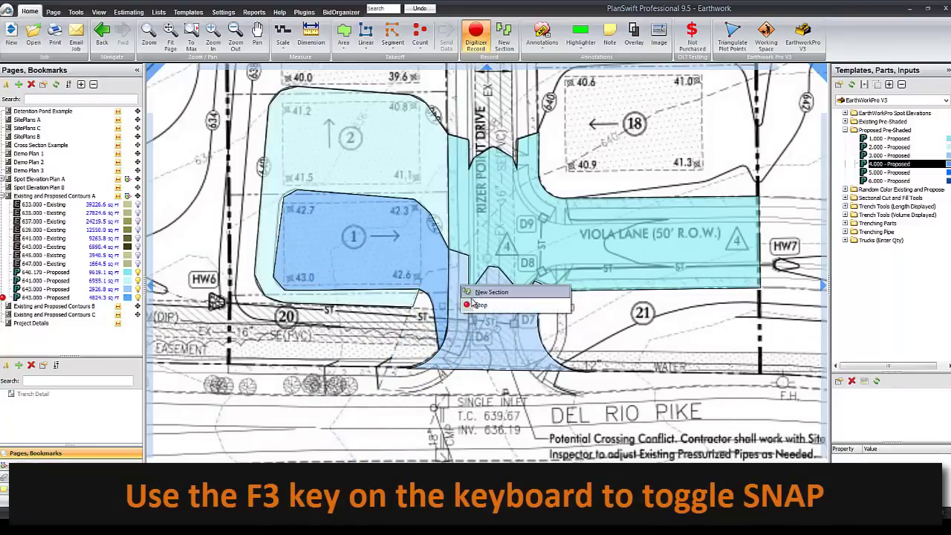
{"action": "key", "text": "F3"}
Move the lot 1 section's edge point onto the entrance curb line near D6 and convert it to an arc point.
{"action": "scroll", "coordinate": [444, 324], "scroll_direction": "up", "scroll_amount": 2}
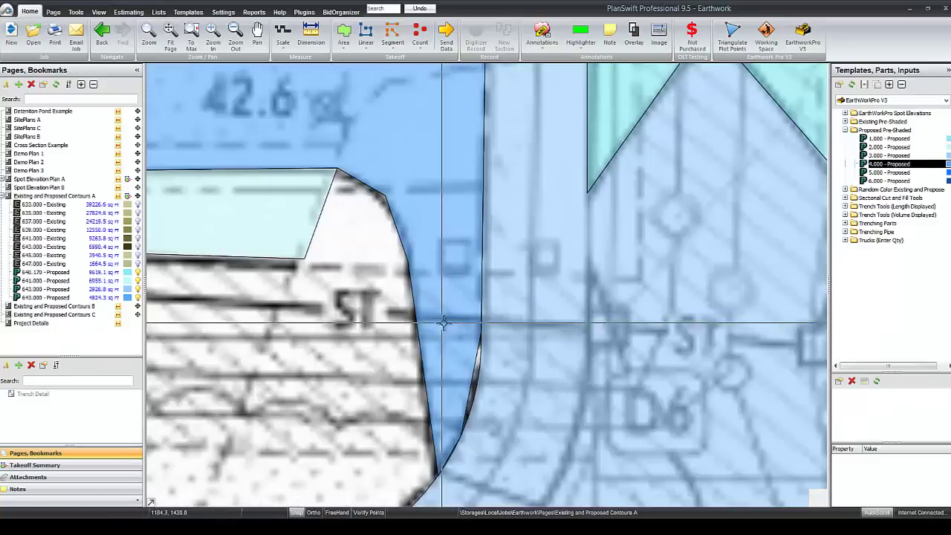
{"action": "left_click", "coordinate": [473, 369]}
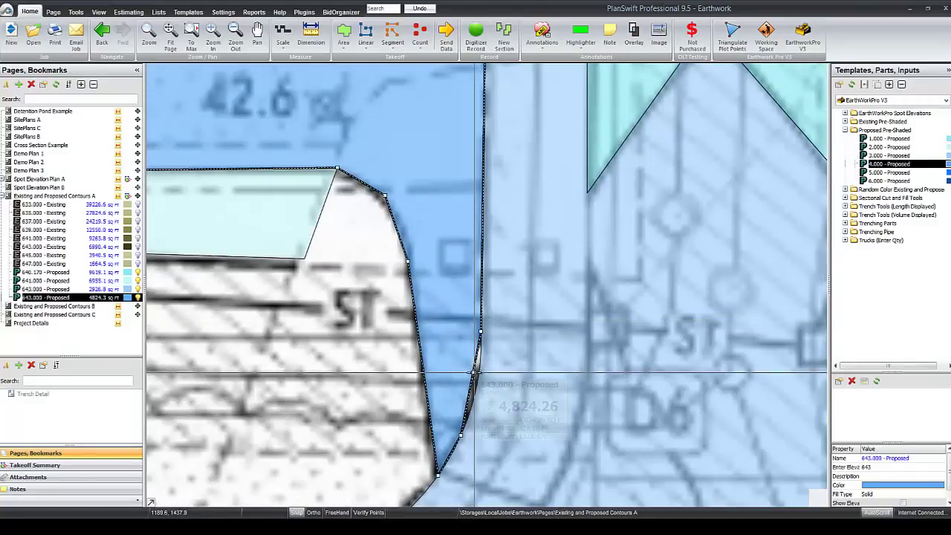
{"action": "left_click_drag", "start_coordinate": [474, 371], "coordinate": [475, 386]}
{"action": "right_click", "coordinate": [475, 388]}
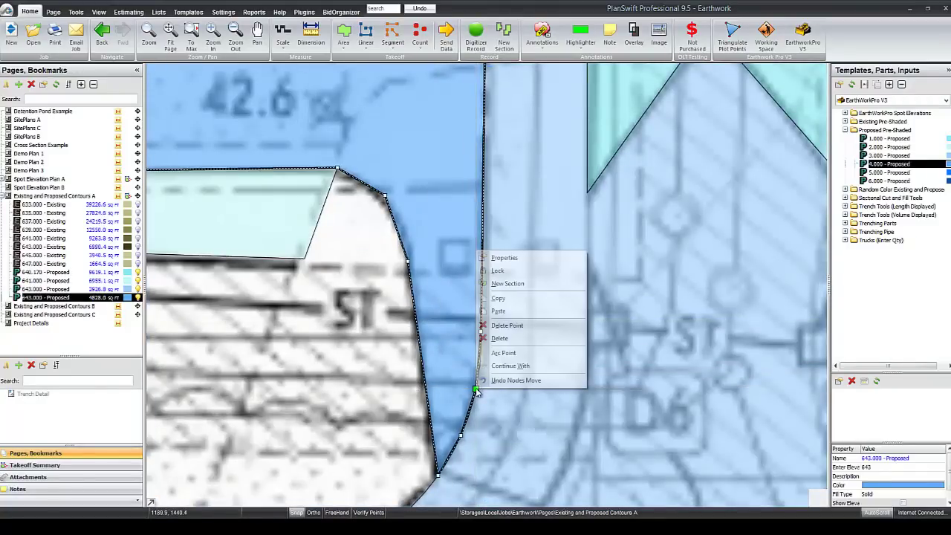
{"action": "left_click", "coordinate": [502, 354]}
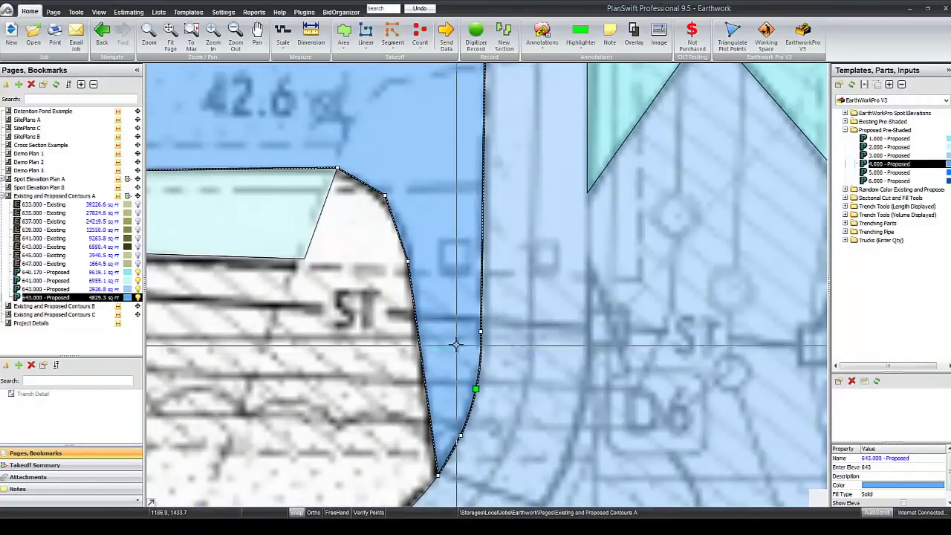
Show the elevation adjustment options for the entrance's 643.000 - Proposed section and decrease its elevation by 10 inches.
{"action": "scroll", "coordinate": [446, 355], "scroll_direction": "down", "scroll_amount": 2}
{"action": "scroll", "coordinate": [423, 253], "scroll_direction": "down", "scroll_amount": 3}
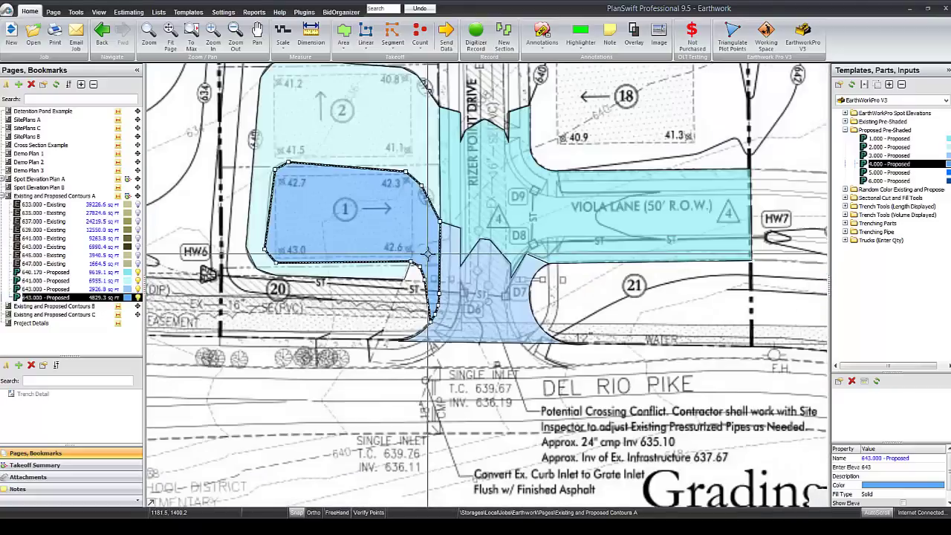
{"action": "scroll", "coordinate": [415, 234], "scroll_direction": "up", "scroll_amount": 2}
{"action": "scroll", "coordinate": [419, 233], "scroll_direction": "down", "scroll_amount": 1}
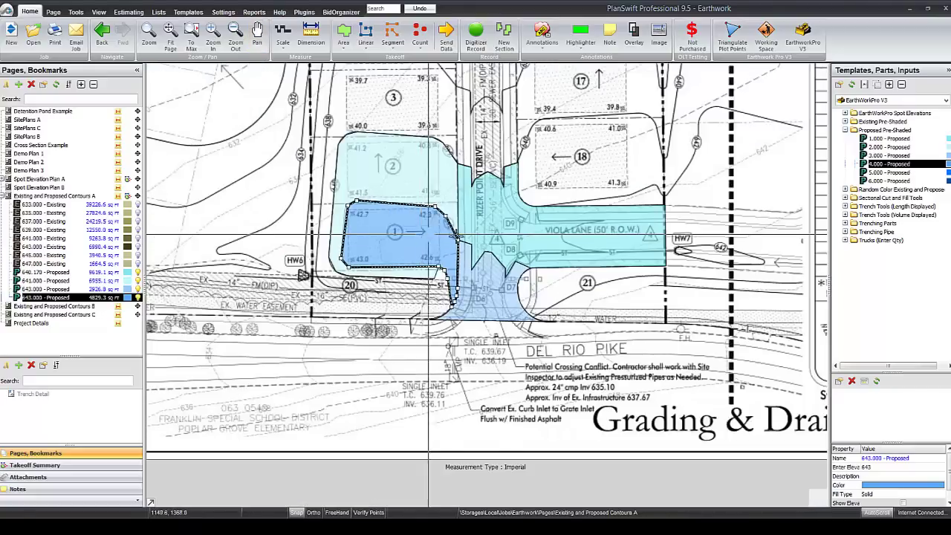
{"action": "left_click", "coordinate": [568, 172]}
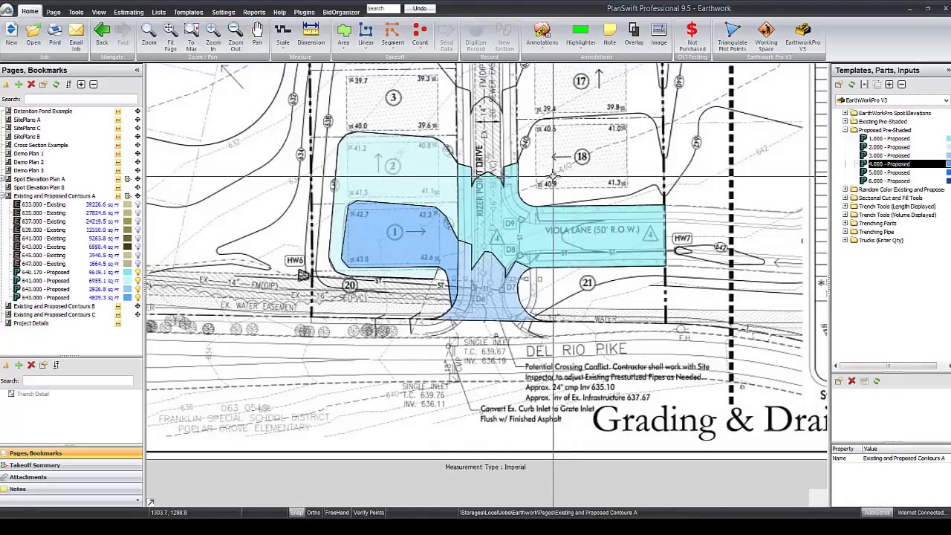
{"action": "right_click", "coordinate": [496, 290]}
{"action": "left_click", "coordinate": [523, 47]}
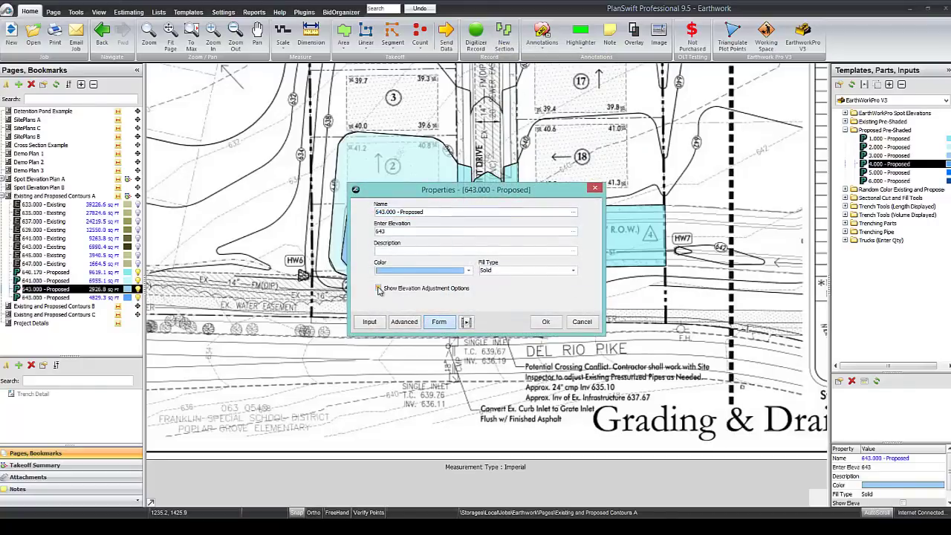
{"action": "left_click", "coordinate": [379, 288]}
{"action": "left_click_drag", "start_coordinate": [505, 190], "coordinate": [676, 263]}
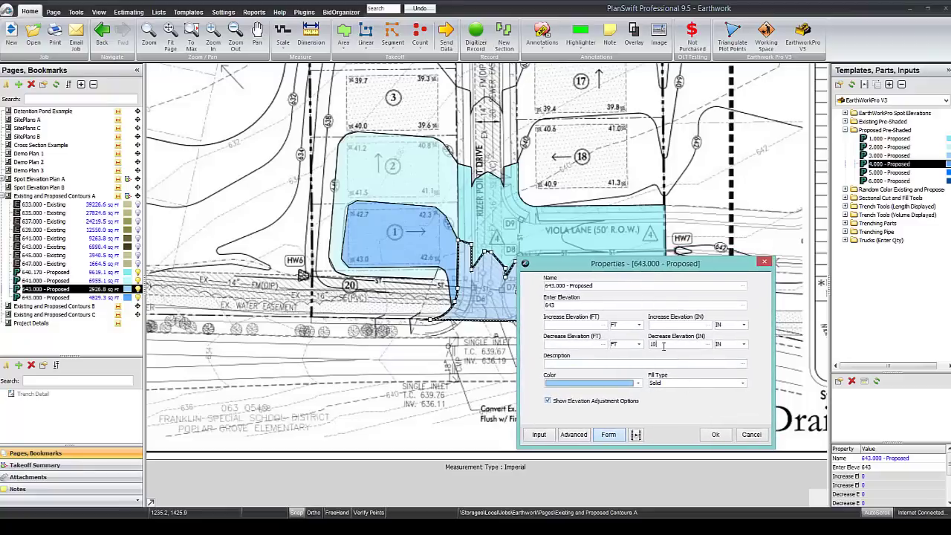
{"action": "left_click", "coordinate": [715, 434]}
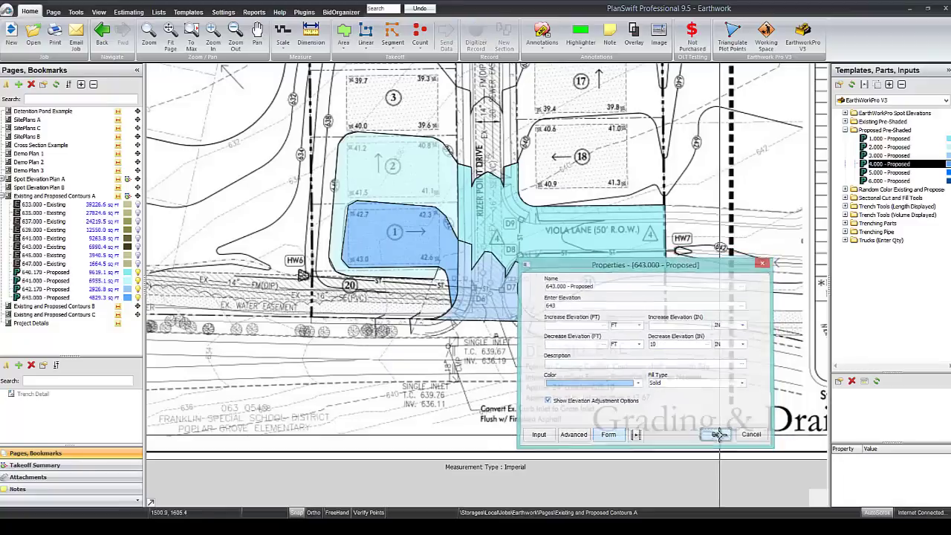
Show all existing and proposed takeoff areas together on Existing and Proposed Contours A.
{"action": "scroll", "coordinate": [482, 307], "scroll_direction": "down", "scroll_amount": 3}
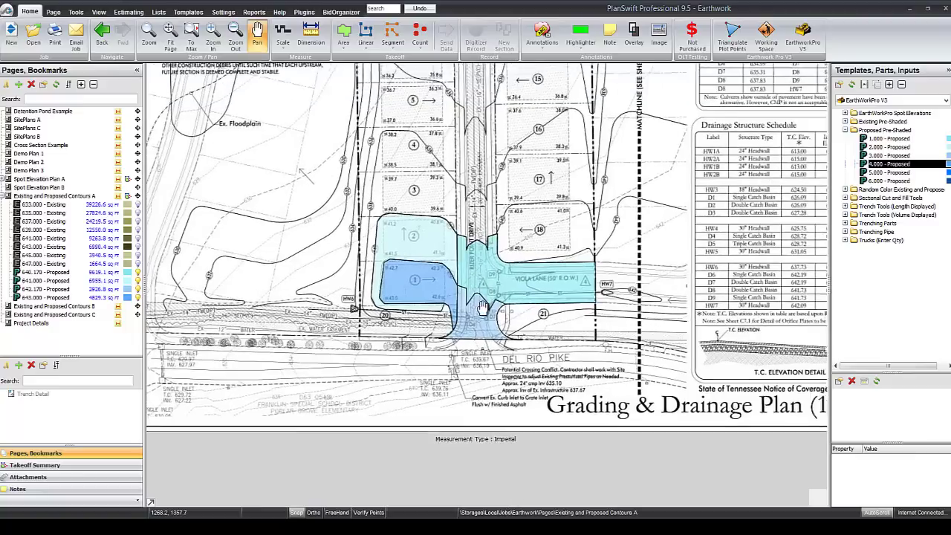
{"action": "left_click_drag", "start_coordinate": [481, 307], "coordinate": [462, 342]}
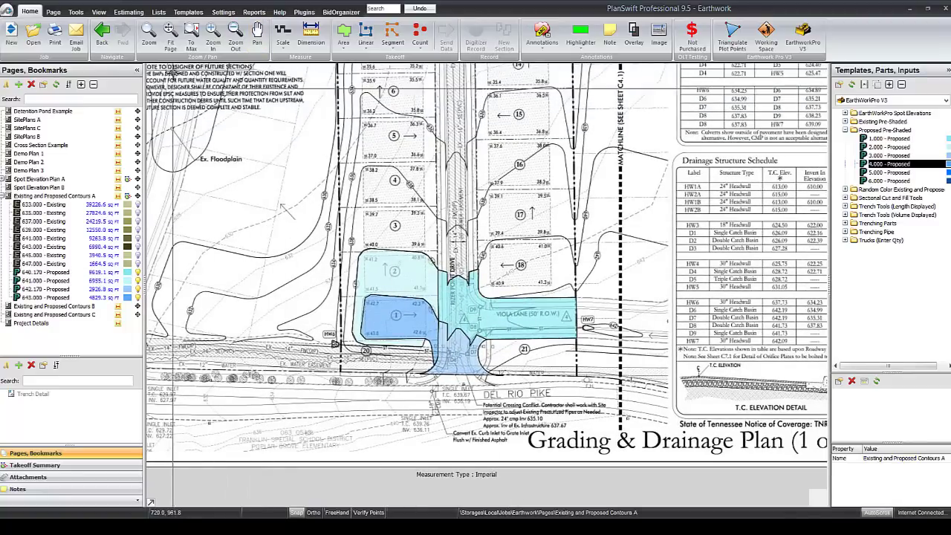
{"action": "left_click", "coordinate": [127, 195]}
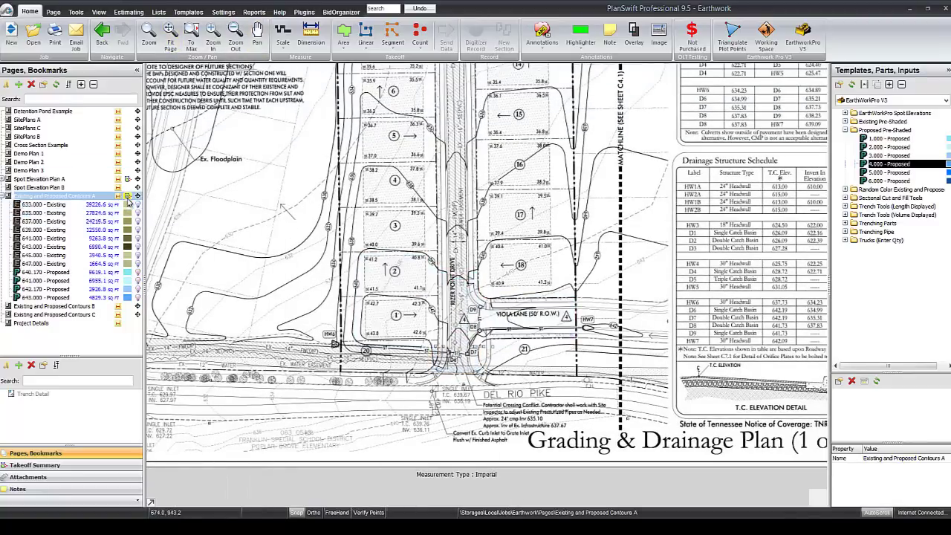
{"action": "scroll", "coordinate": [407, 286], "scroll_direction": "down", "scroll_amount": 3}
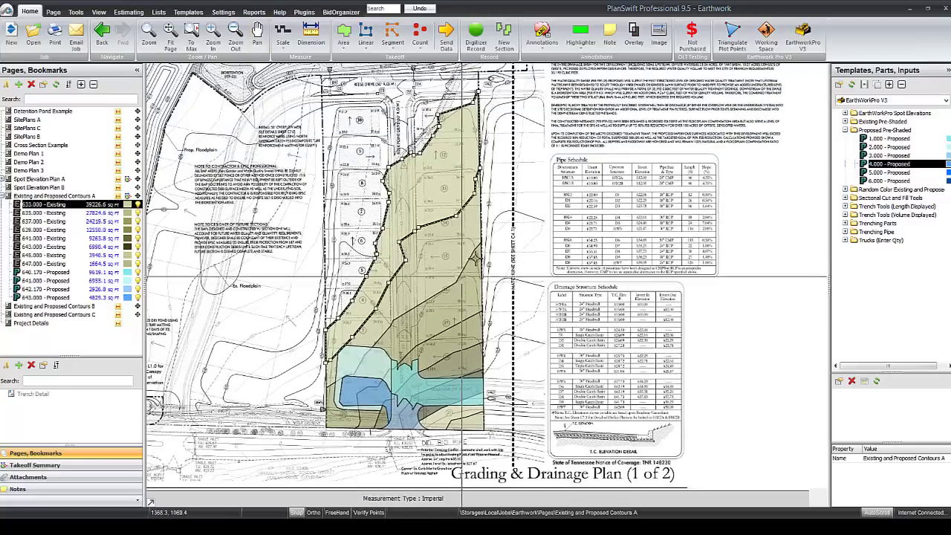
Examine how the proposed lot, Viola Lane and entrance areas overlay the existing contour areas.
{"action": "left_click", "coordinate": [462, 357]}
{"action": "mouse_move", "coordinate": [466, 365]}
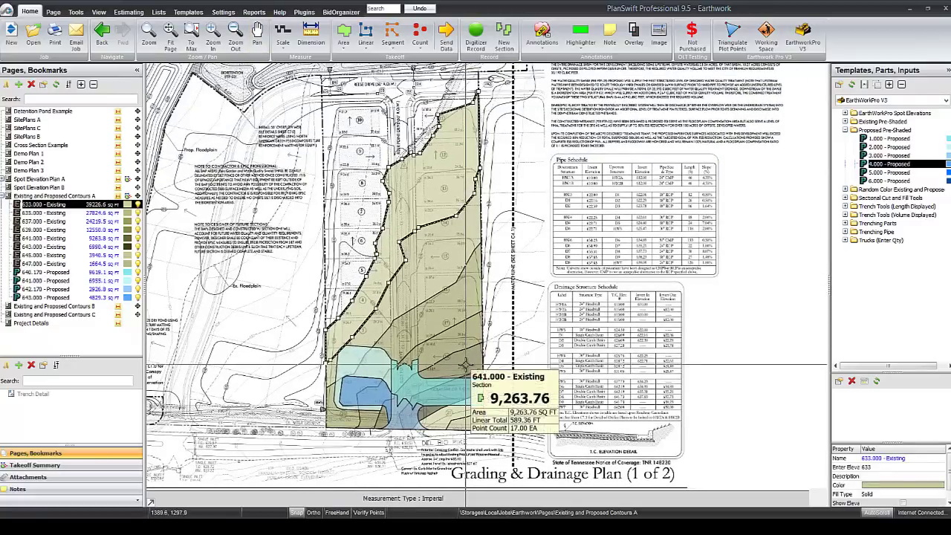
{"action": "scroll", "coordinate": [466, 365], "scroll_direction": "up", "scroll_amount": 1}
{"action": "scroll", "coordinate": [424, 297], "scroll_direction": "up", "scroll_amount": 1}
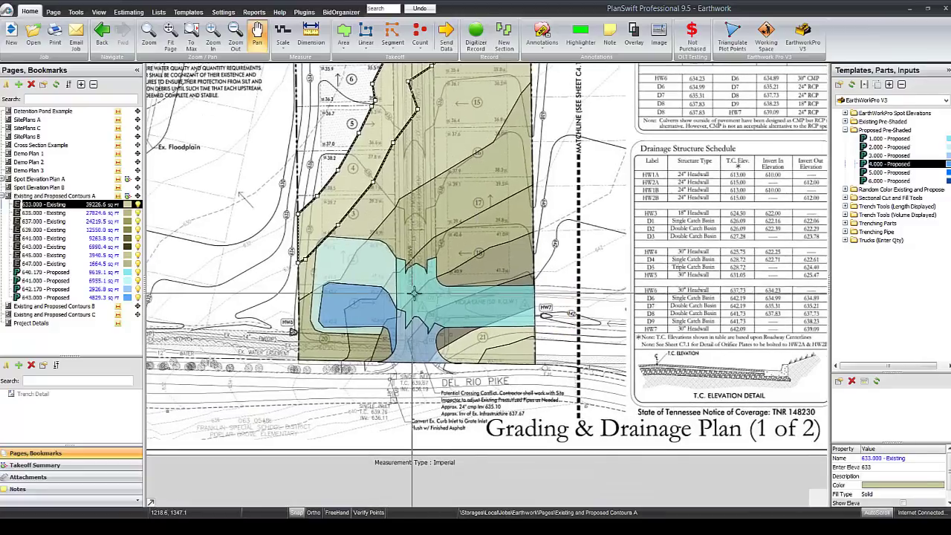
{"action": "left_click", "coordinate": [402, 258]}
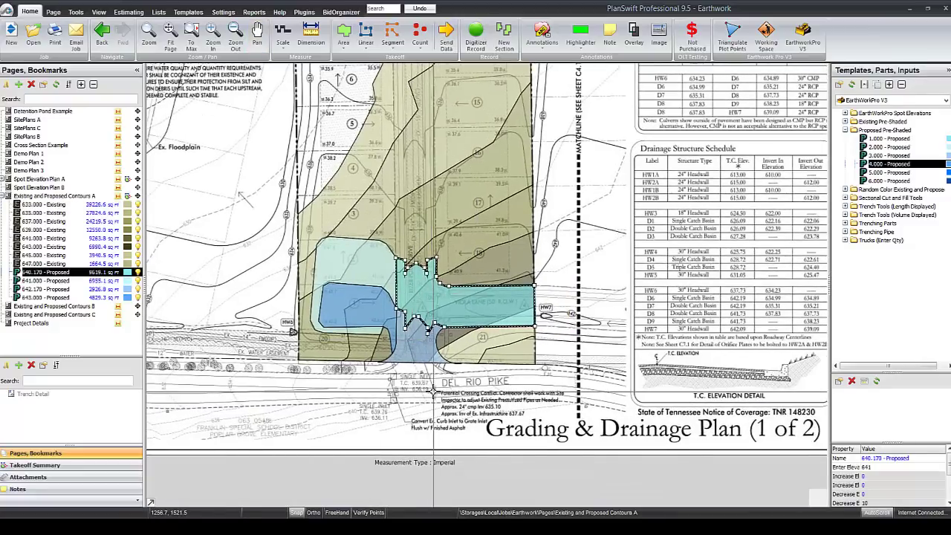
{"action": "scroll", "coordinate": [392, 319], "scroll_direction": "up", "scroll_amount": 1}
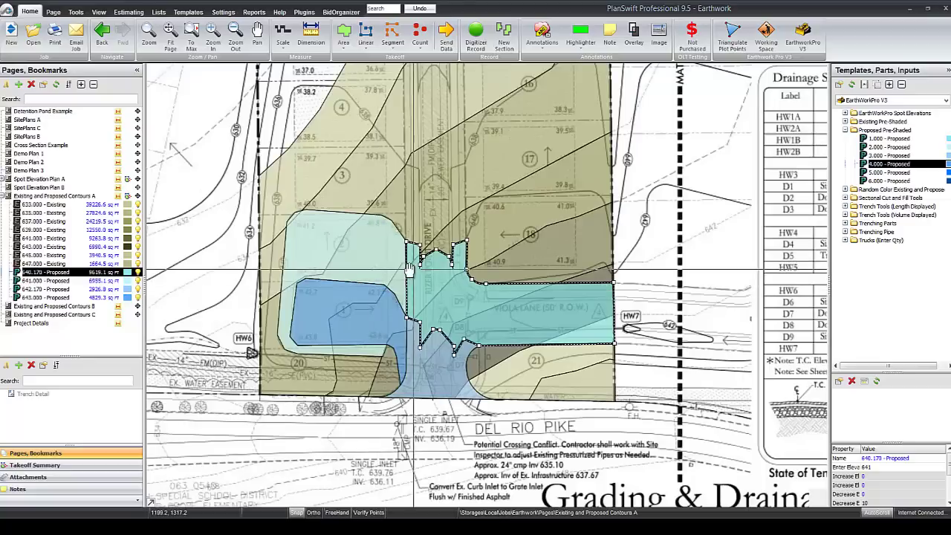
{"action": "scroll", "coordinate": [388, 275], "scroll_direction": "up", "scroll_amount": 1}
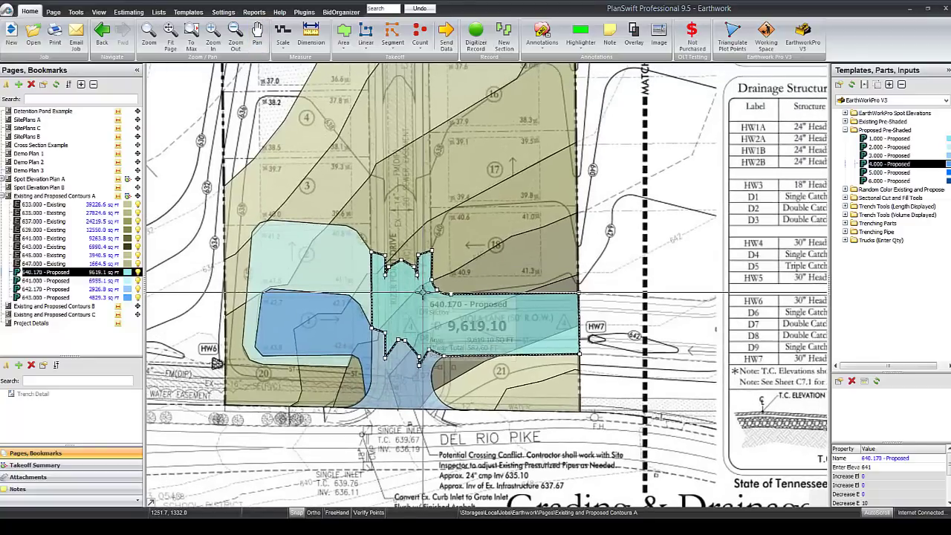
{"action": "mouse_move", "coordinate": [373, 301]}
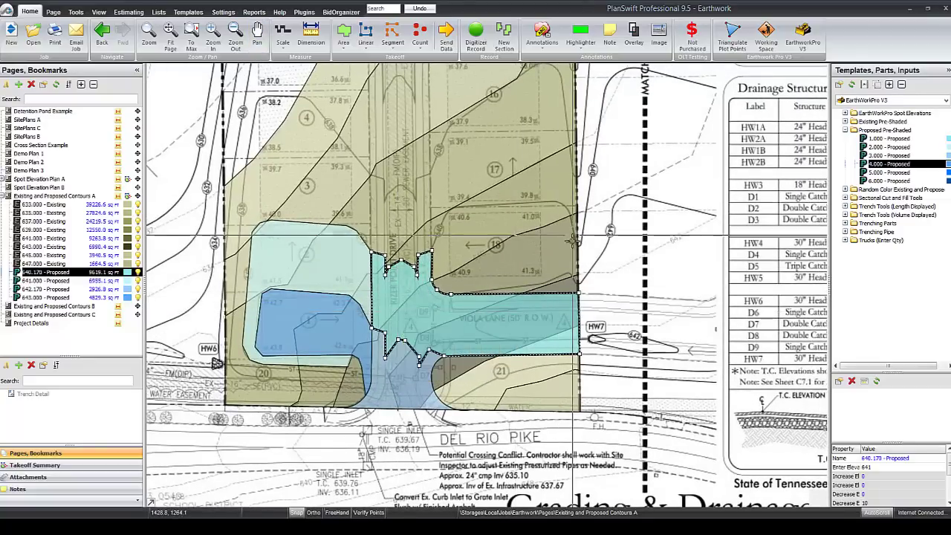
{"action": "right_click", "coordinate": [502, 324]}
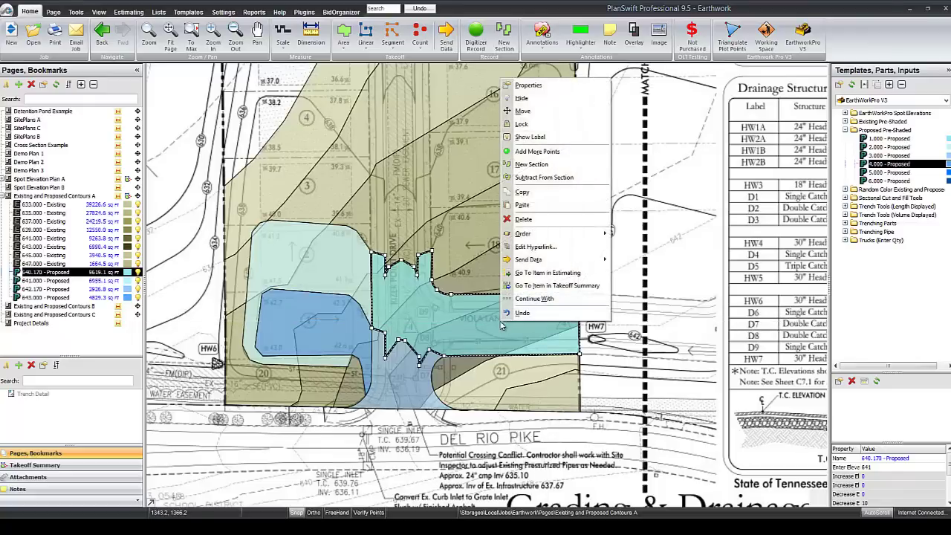
{"action": "left_click", "coordinate": [621, 353]}
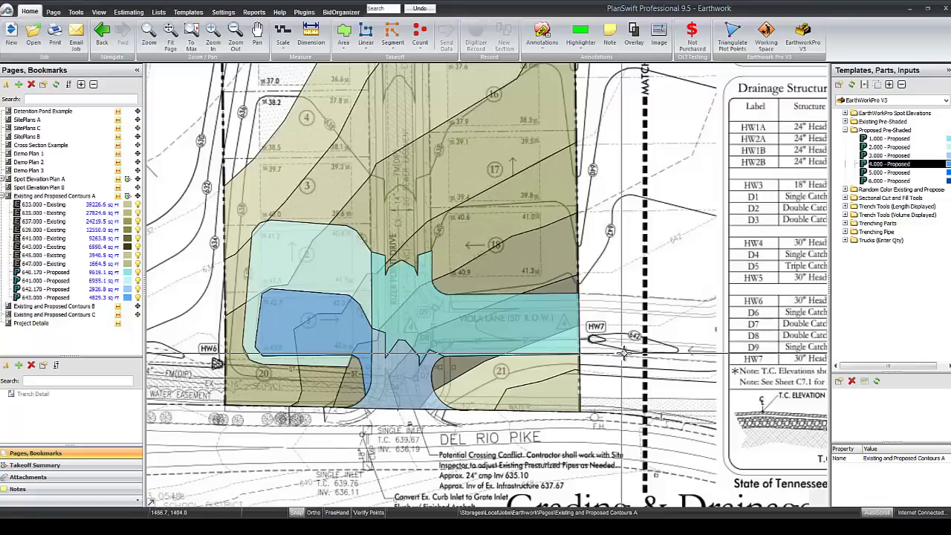
Subtract a four-point area from the Viola Lane proposed section around the road name and stop recording.
{"action": "left_click", "coordinate": [492, 327]}
{"action": "right_click", "coordinate": [489, 328]}
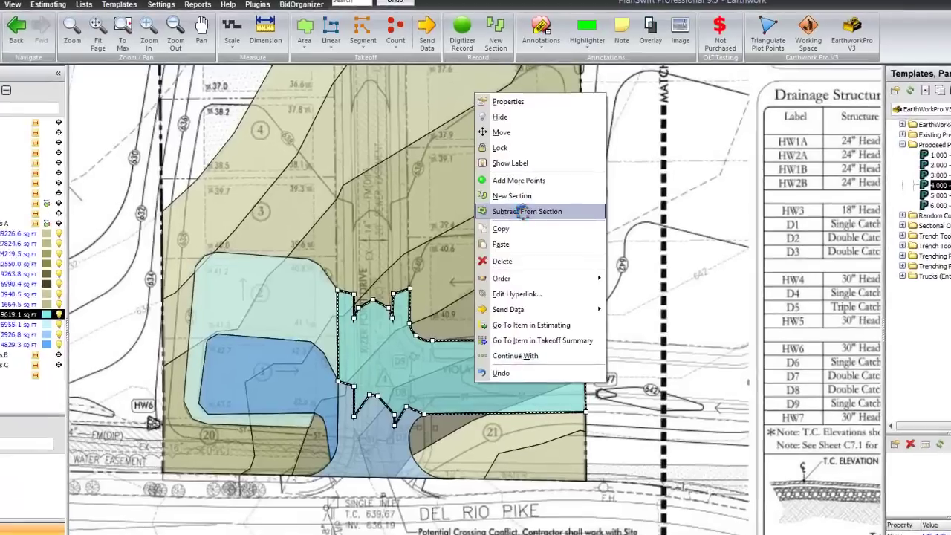
{"action": "left_click", "coordinate": [530, 186]}
{"action": "left_click", "coordinate": [452, 316]}
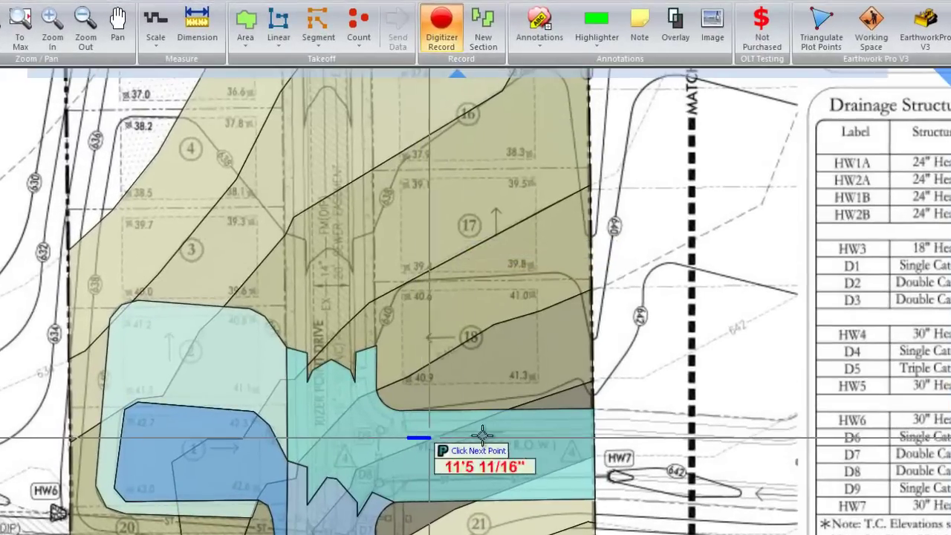
{"action": "left_click", "coordinate": [543, 312]}
{"action": "left_click", "coordinate": [541, 485]}
{"action": "left_click", "coordinate": [425, 481]}
{"action": "right_click", "coordinate": [425, 483]}
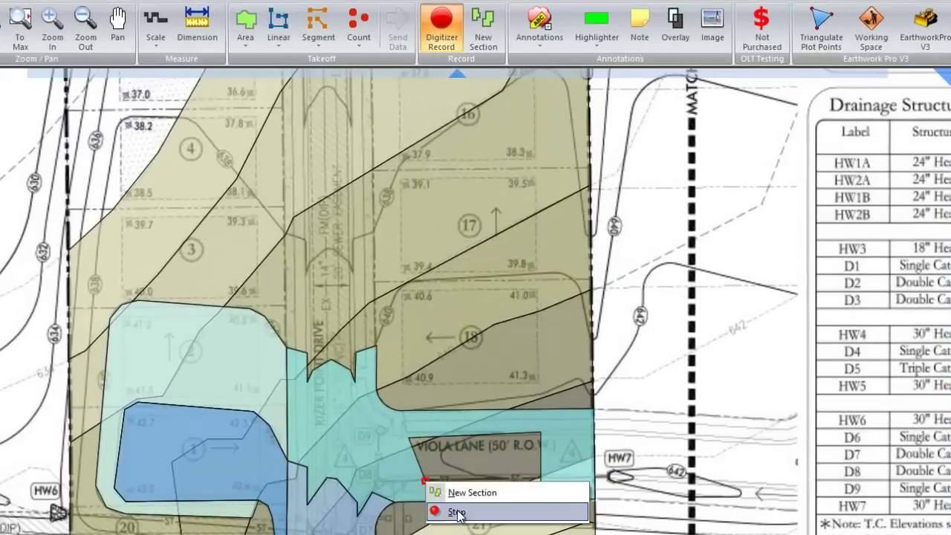
{"action": "left_click", "coordinate": [445, 511]}
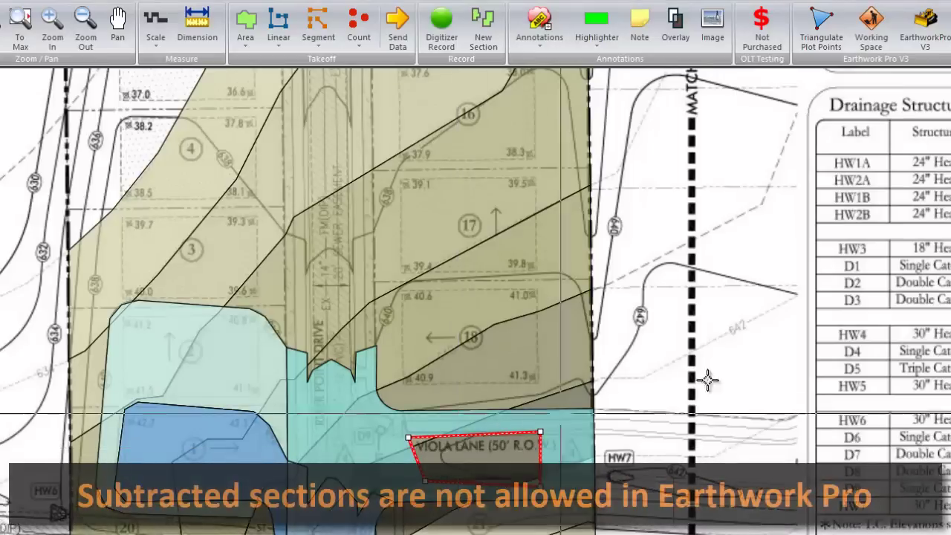
Try to run the EarthworkPro V3 calculation with the subtracted area in place and dismiss the warning.
{"action": "left_click", "coordinate": [767, 373]}
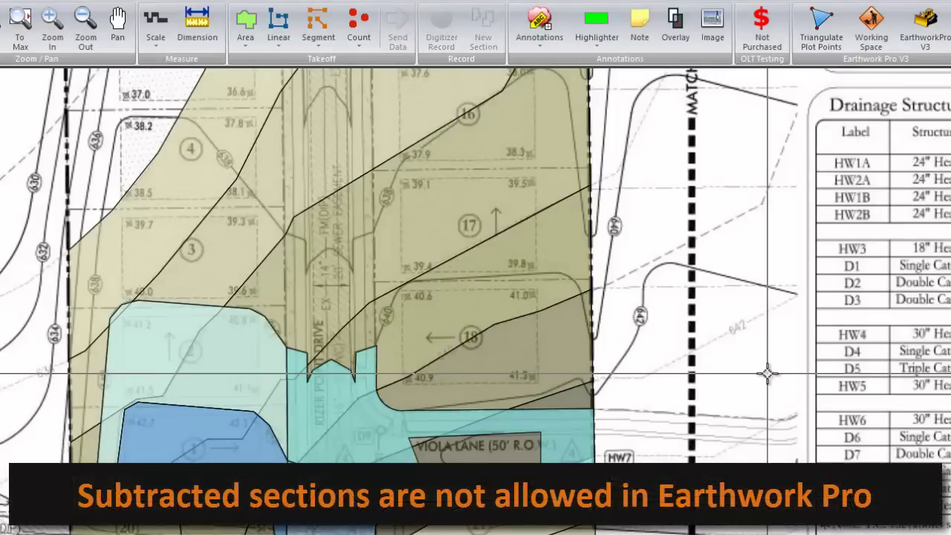
{"action": "left_click", "coordinate": [921, 36]}
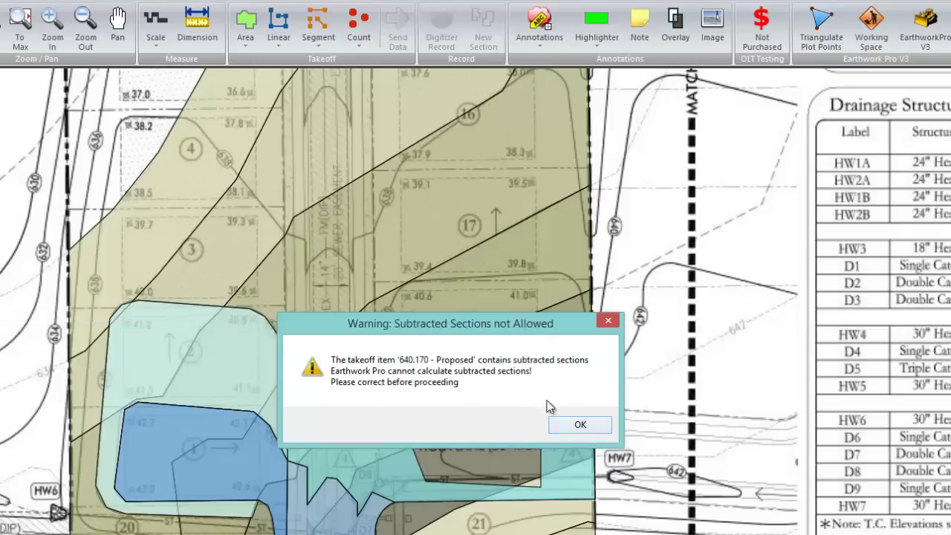
{"action": "left_click", "coordinate": [586, 427]}
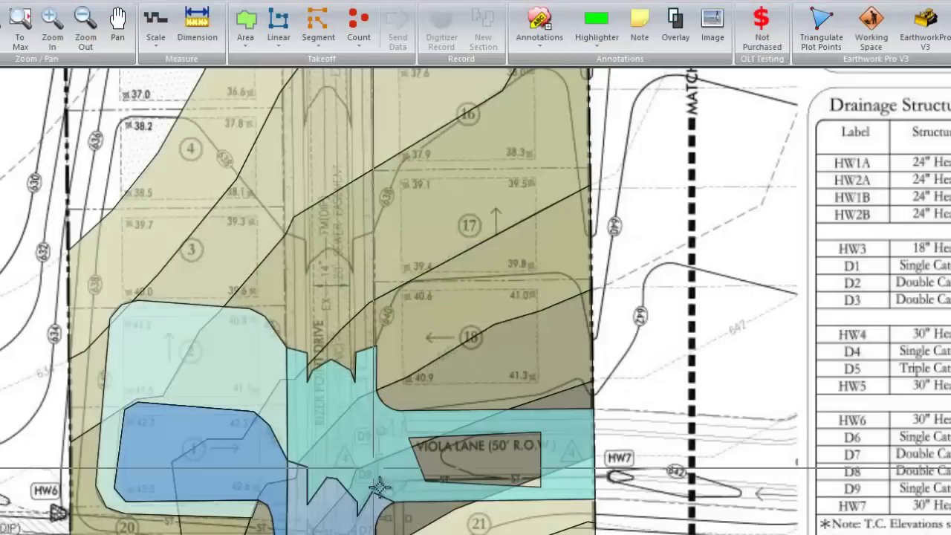
Delete the subtracted area from the Viola Lane proposed section and confirm the deletion.
{"action": "left_click", "coordinate": [487, 444]}
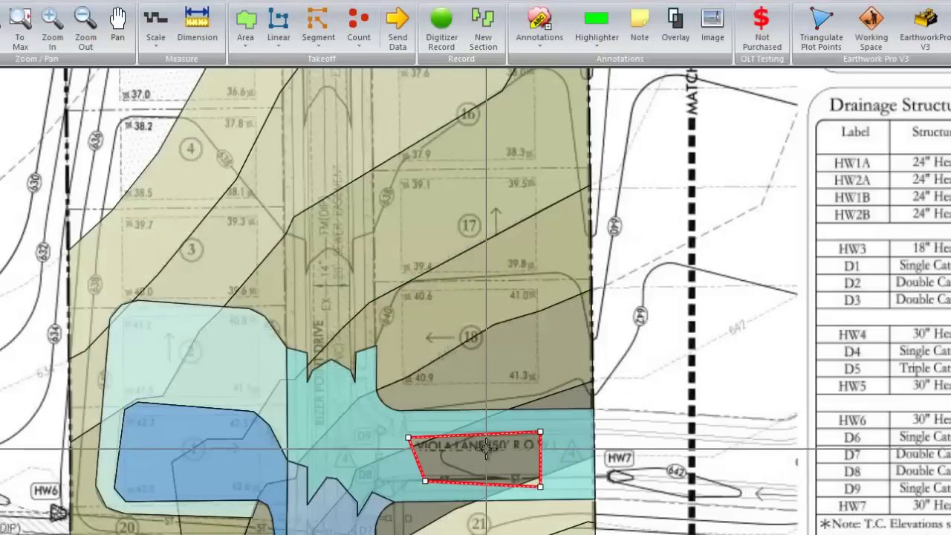
{"action": "key", "text": "Delete"}
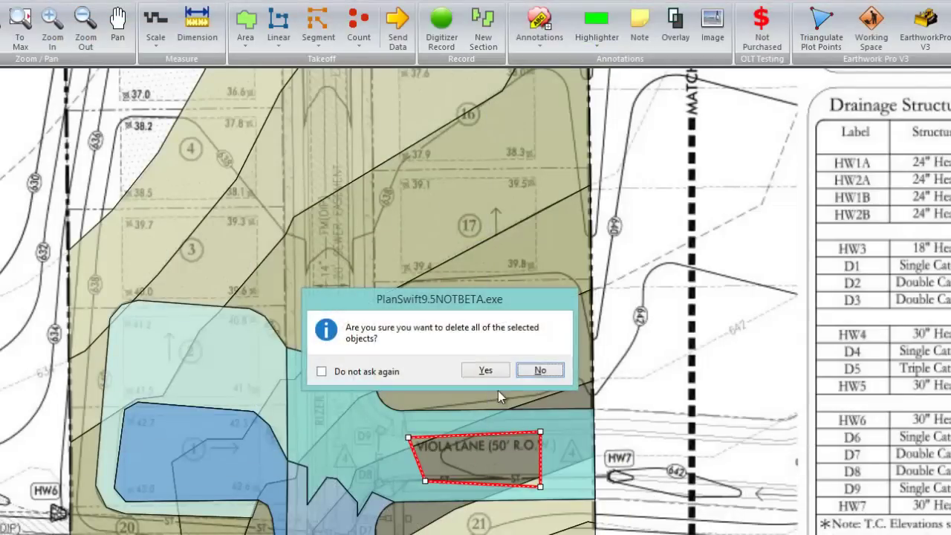
{"action": "left_click", "coordinate": [486, 369]}
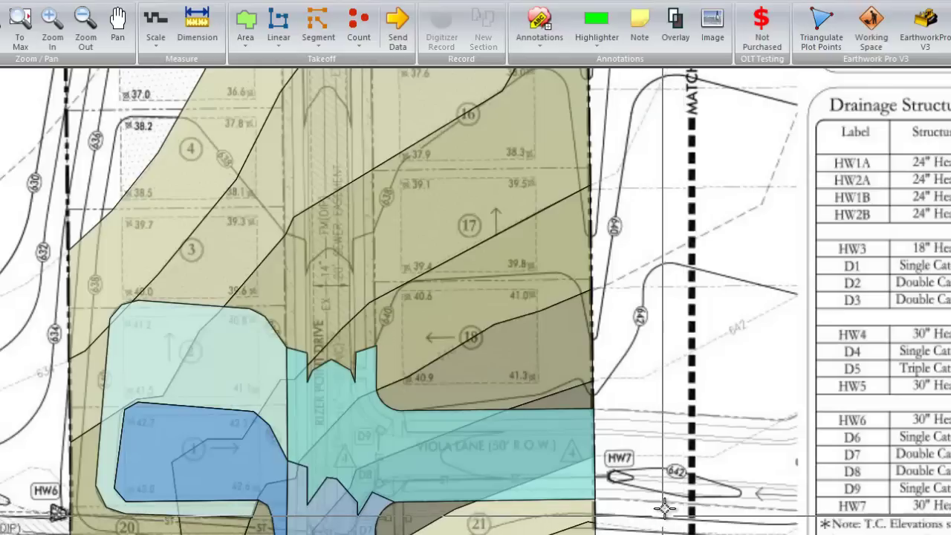
Trace a 6.000 - Proposed area over the road beside HW7, following the western half of the 642 contour loop without enclosing it.
{"action": "mouse_move", "coordinate": [223, 416]}
{"action": "left_mouse_down"}
{"action": "mouse_move", "coordinate": [349, 471]}
{"action": "mouse_move", "coordinate": [259, 429]}
{"action": "left_mouse_up"}
{"action": "scroll", "coordinate": [520, 438], "scroll_direction": "up", "scroll_amount": 3}
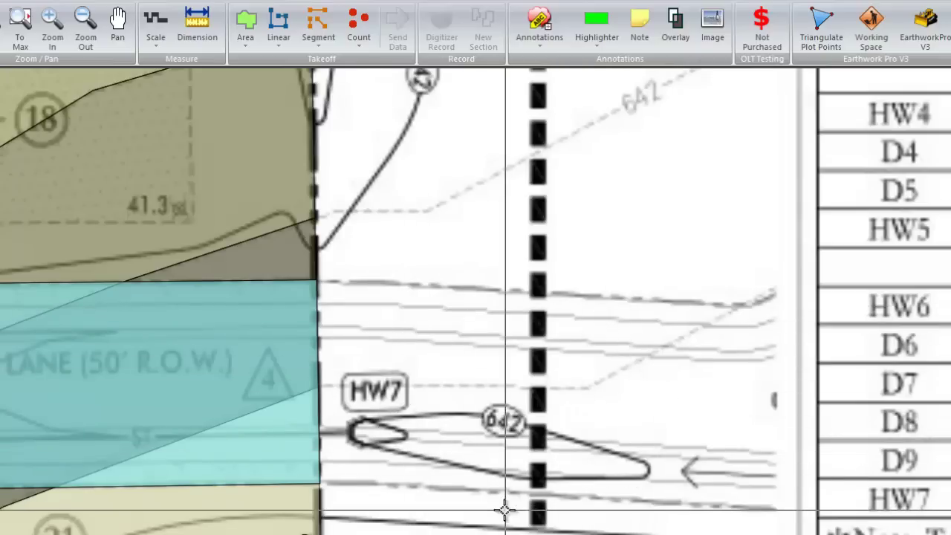
{"action": "left_click_drag", "start_coordinate": [682, 392], "coordinate": [554, 373]}
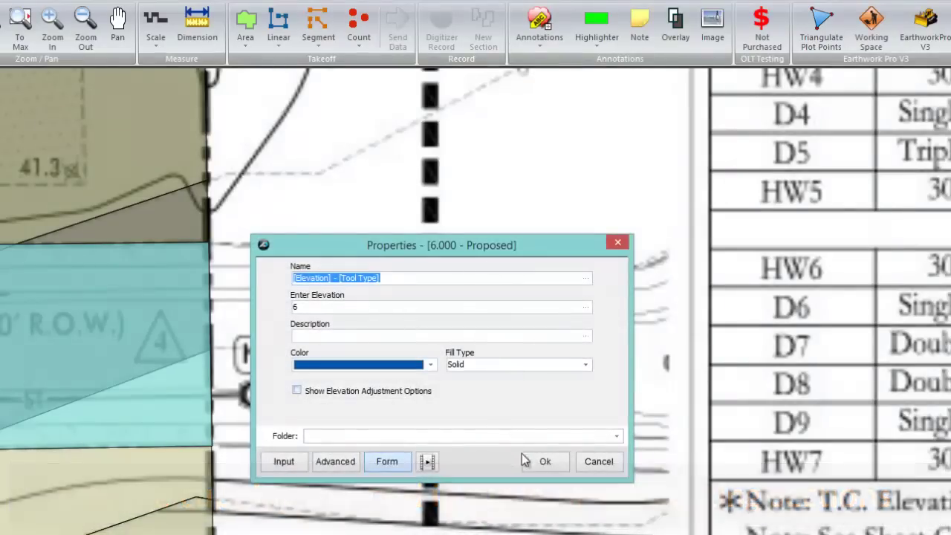
{"action": "left_click", "coordinate": [542, 461]}
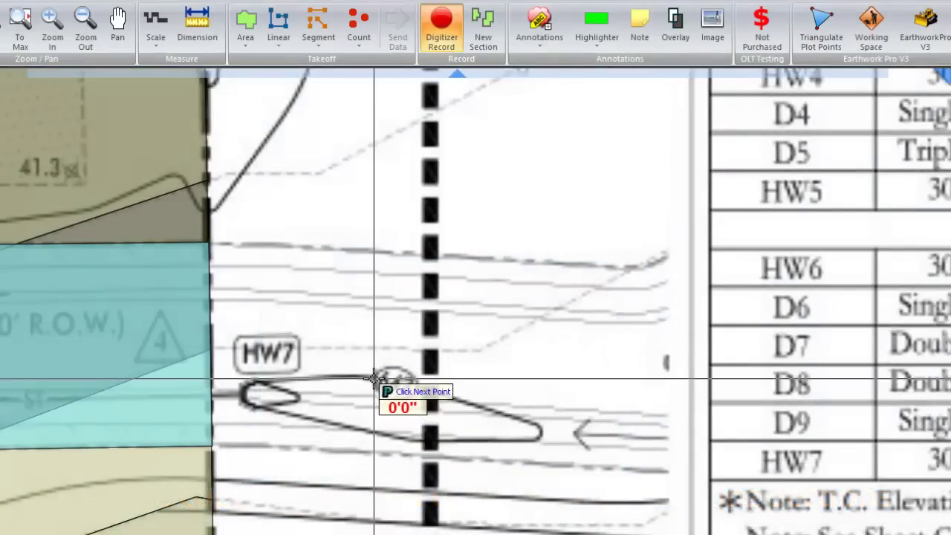
{"action": "left_click", "coordinate": [384, 255]}
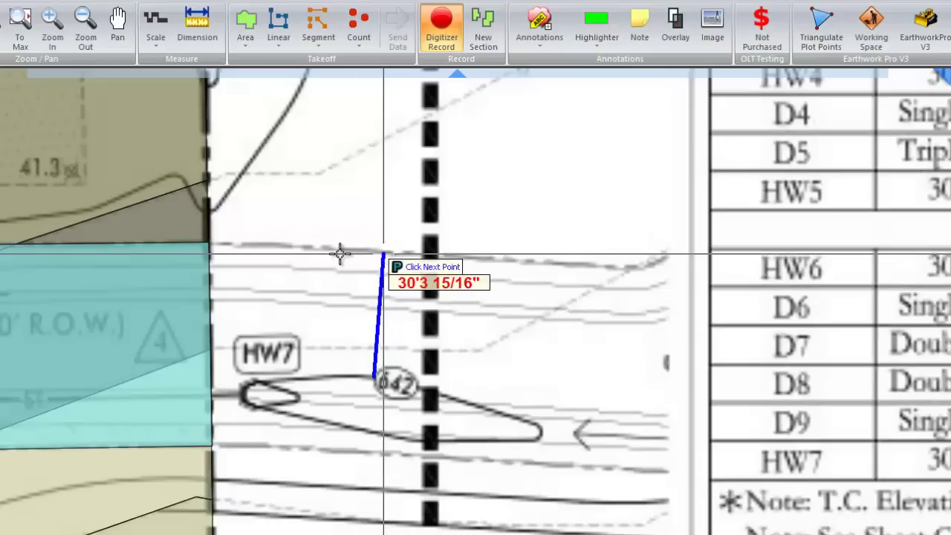
{"action": "left_click", "coordinate": [210, 245]}
{"action": "left_click", "coordinate": [211, 448]}
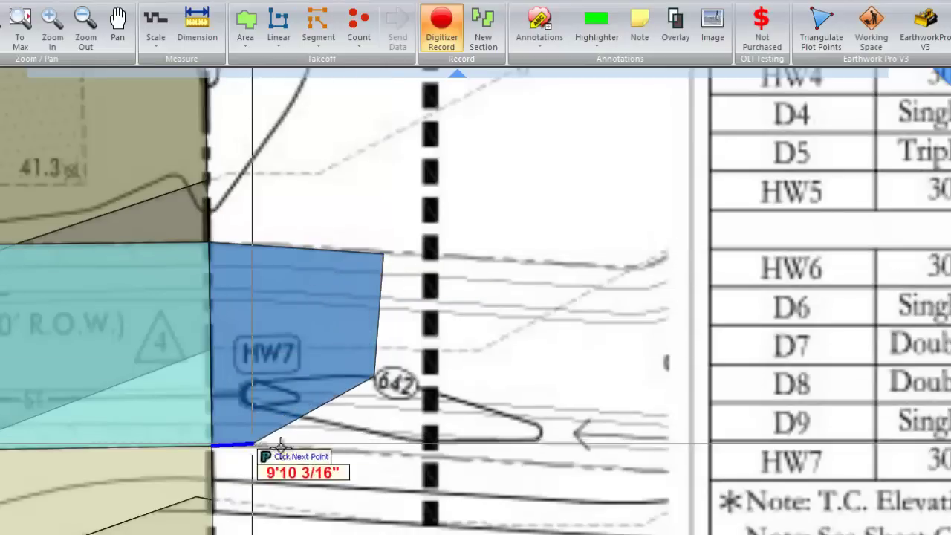
{"action": "left_click", "coordinate": [368, 456]}
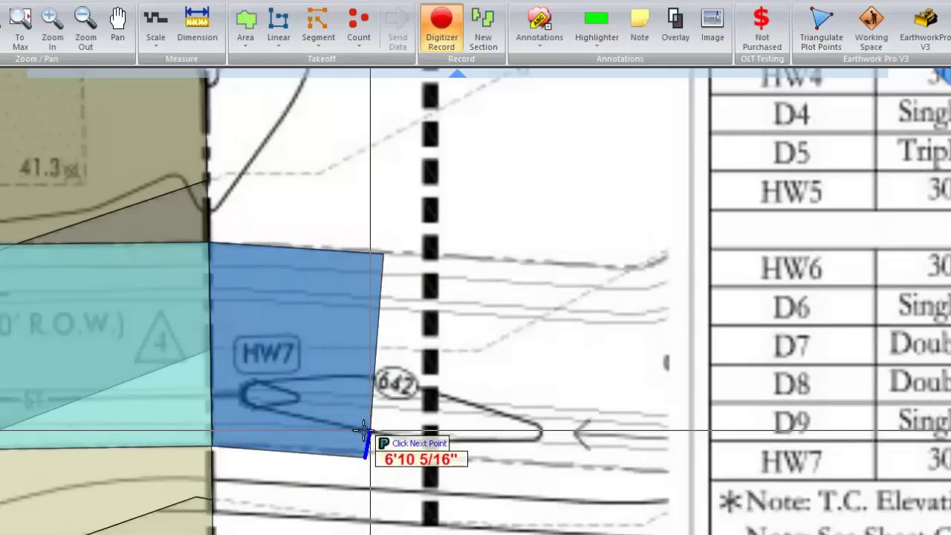
{"action": "left_click", "coordinate": [371, 431]}
{"action": "left_click", "coordinate": [246, 403]}
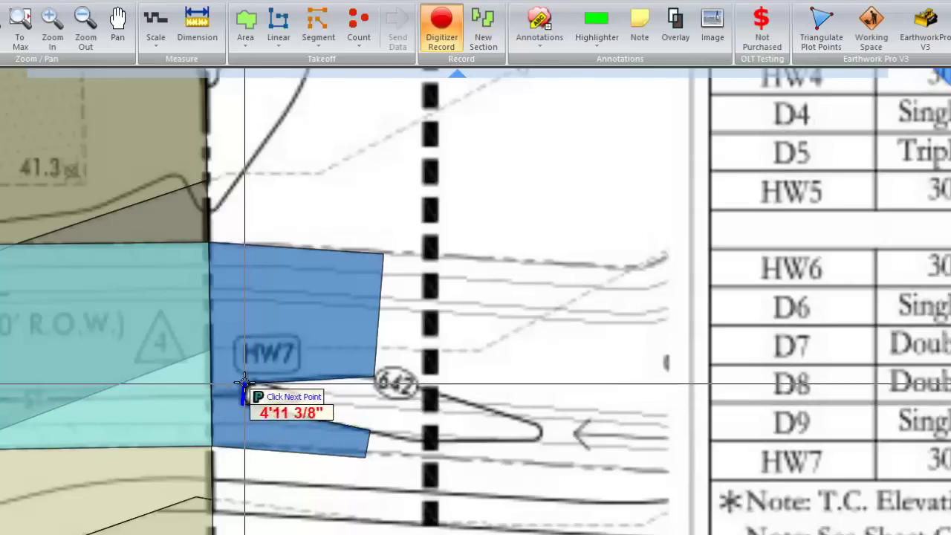
{"action": "left_click", "coordinate": [243, 383]}
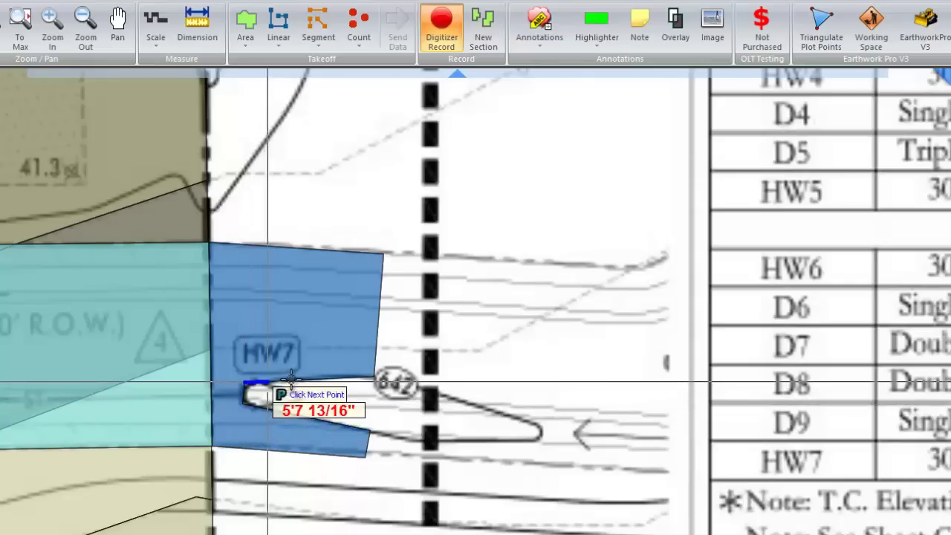
{"action": "right_click", "coordinate": [335, 379]}
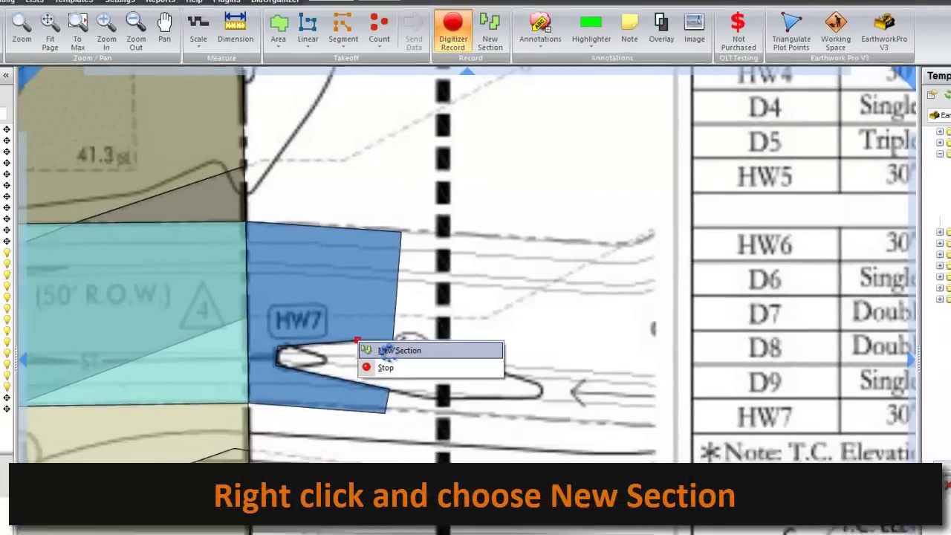
Trace a second section around the eastern half of the 642 contour loop, meeting the first section's edges, and stop recording.
{"action": "left_click", "coordinate": [369, 387]}
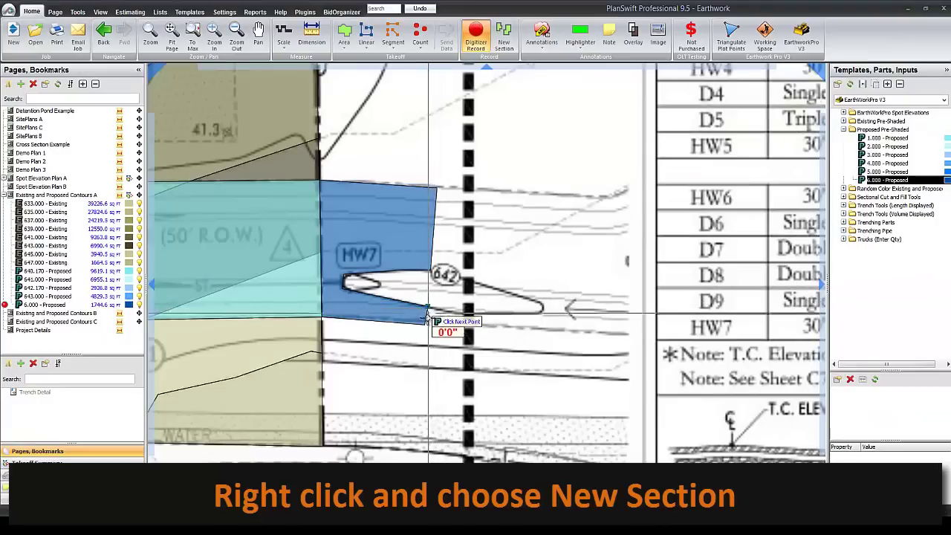
{"action": "left_click", "coordinate": [583, 332]}
{"action": "left_click", "coordinate": [590, 196]}
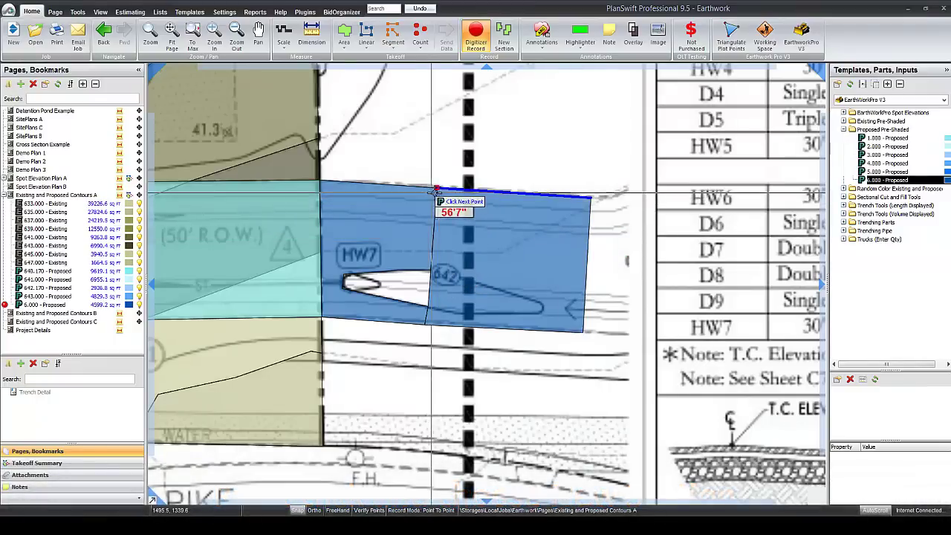
{"action": "left_click", "coordinate": [436, 191]}
{"action": "left_click", "coordinate": [431, 270]}
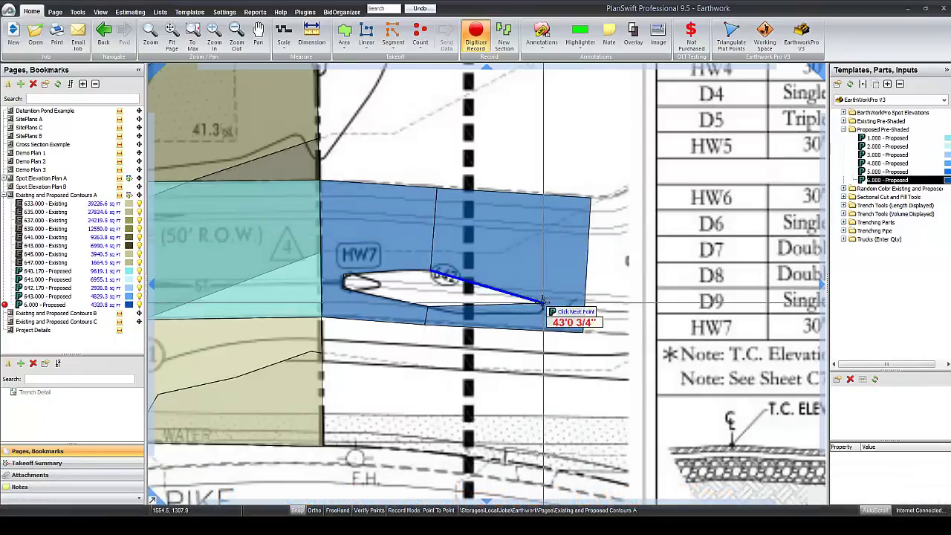
{"action": "left_click", "coordinate": [543, 302]}
{"action": "scroll", "coordinate": [541, 307], "scroll_direction": "up", "scroll_amount": 3}
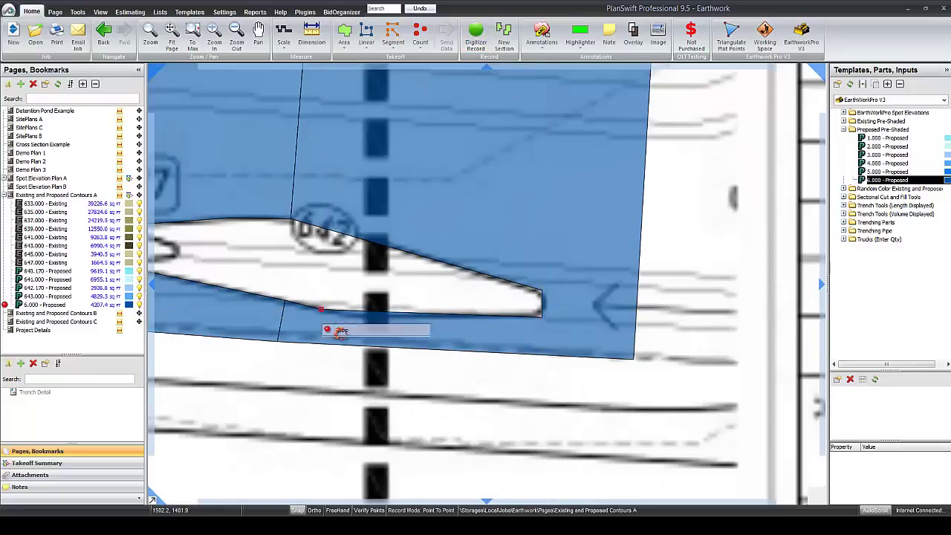
{"action": "left_click", "coordinate": [339, 333]}
Select the two sections in turn and adjust the western section's boundary point at the HW7 end of the 642 loop.
{"action": "scroll", "coordinate": [373, 325], "scroll_direction": "down", "scroll_amount": 3}
{"action": "left_click", "coordinate": [373, 285]}
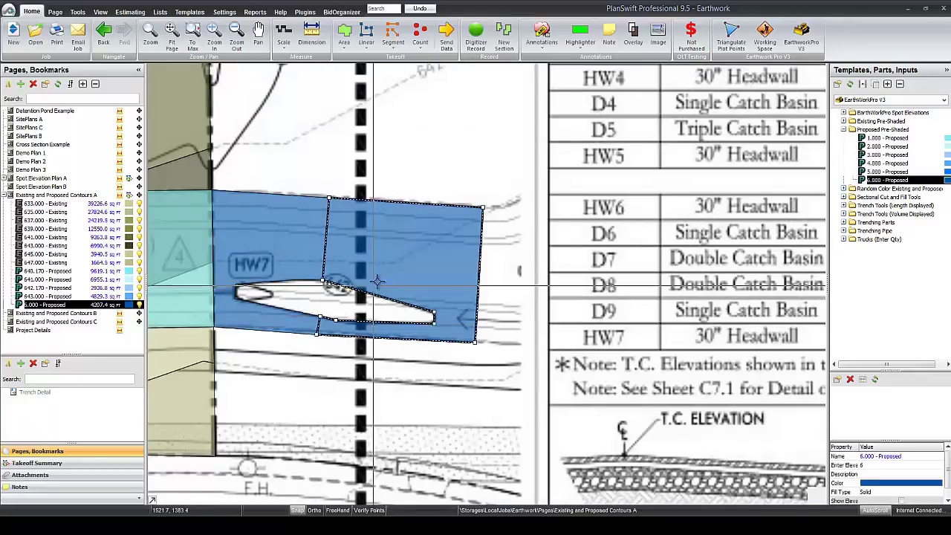
{"action": "left_click", "coordinate": [292, 250]}
{"action": "scroll", "coordinate": [369, 249], "scroll_direction": "down", "scroll_amount": 2}
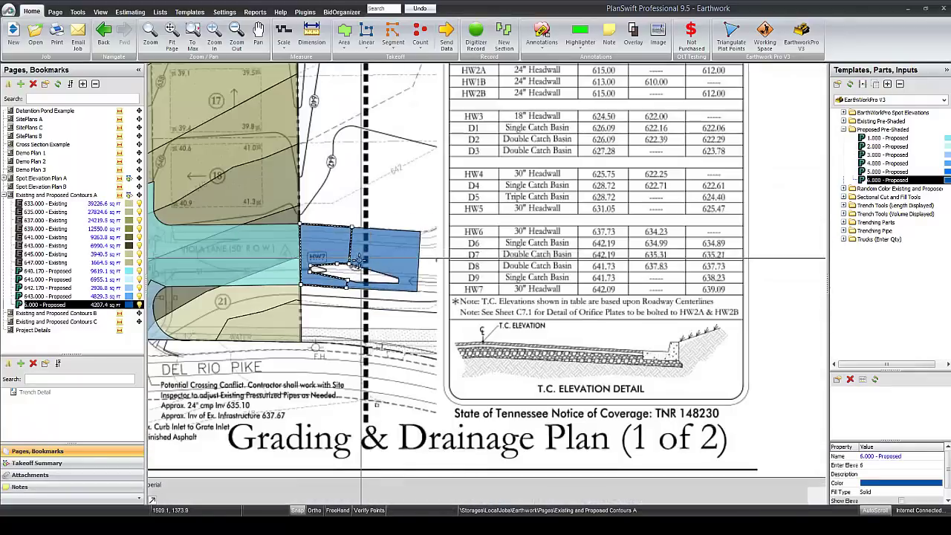
{"action": "scroll", "coordinate": [369, 249], "scroll_direction": "up", "scroll_amount": 4}
{"action": "left_click", "coordinate": [348, 259]}
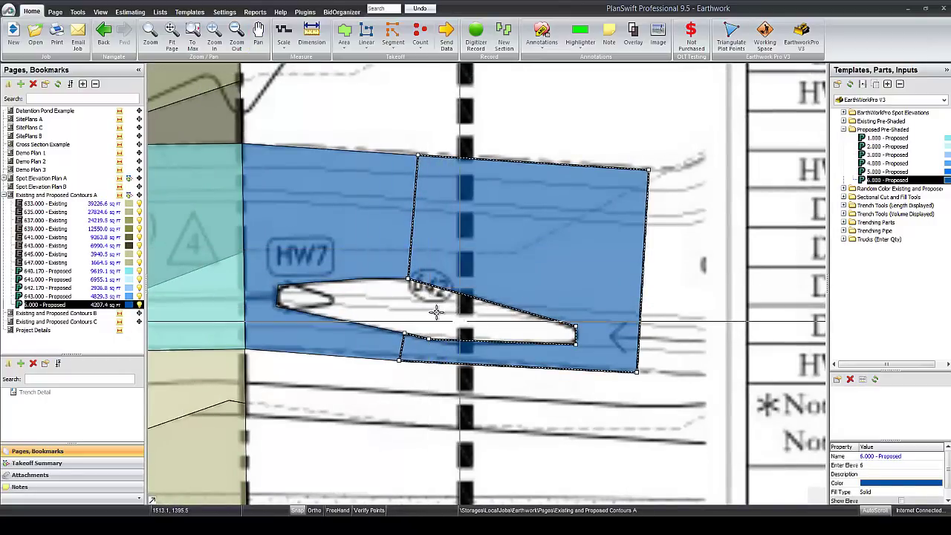
{"action": "left_click", "coordinate": [323, 327]}
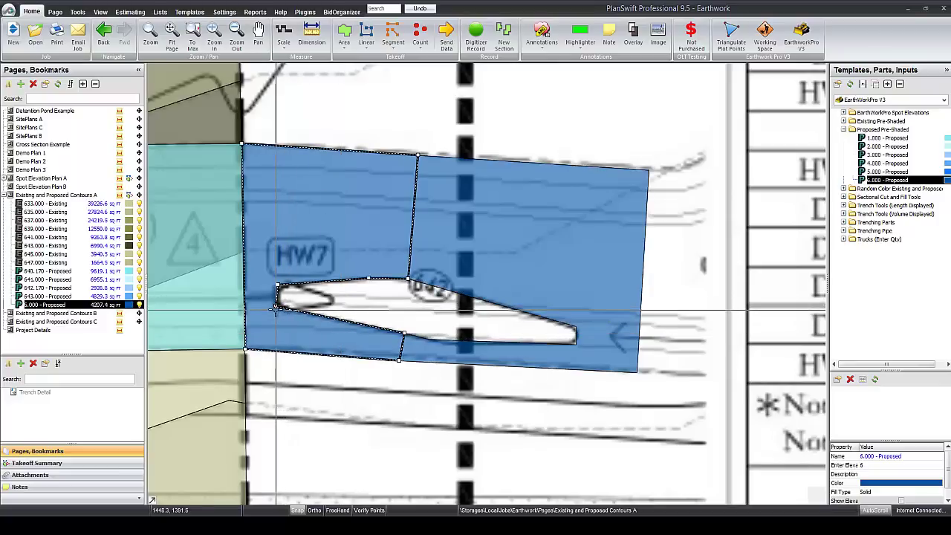
{"action": "mouse_move", "coordinate": [276, 307]}
{"action": "left_mouse_down"}
{"action": "mouse_move", "coordinate": [281, 286]}
{"action": "mouse_move", "coordinate": [274, 296]}
{"action": "left_mouse_up"}
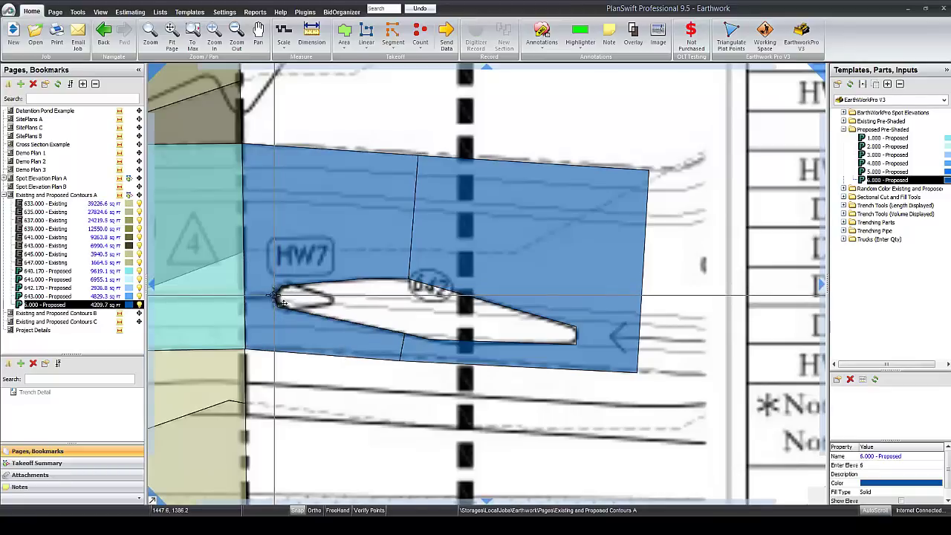
{"action": "left_click", "coordinate": [275, 298]}
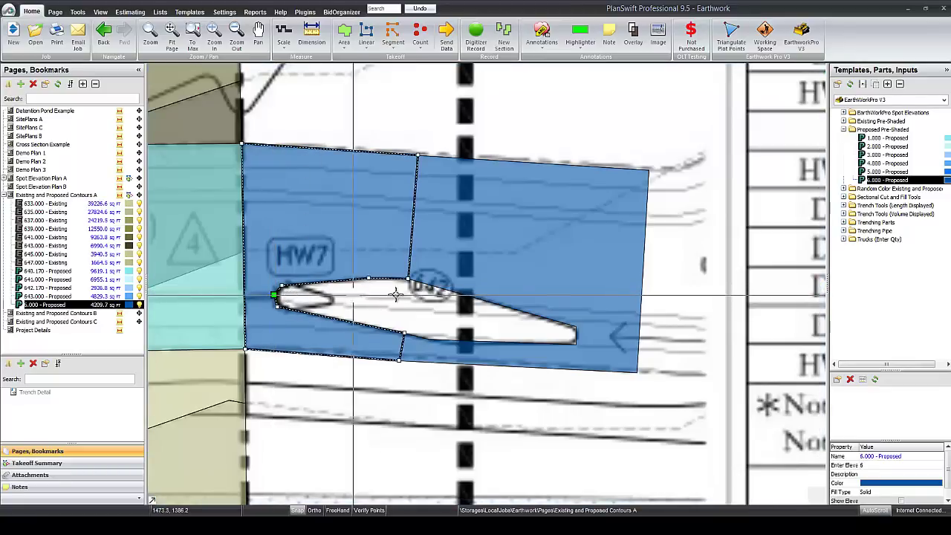
Review the Subtract From Section option on the eastern section without applying it, and inspect both sections around the 642 loop.
{"action": "left_click", "coordinate": [526, 272]}
{"action": "right_click", "coordinate": [527, 267]}
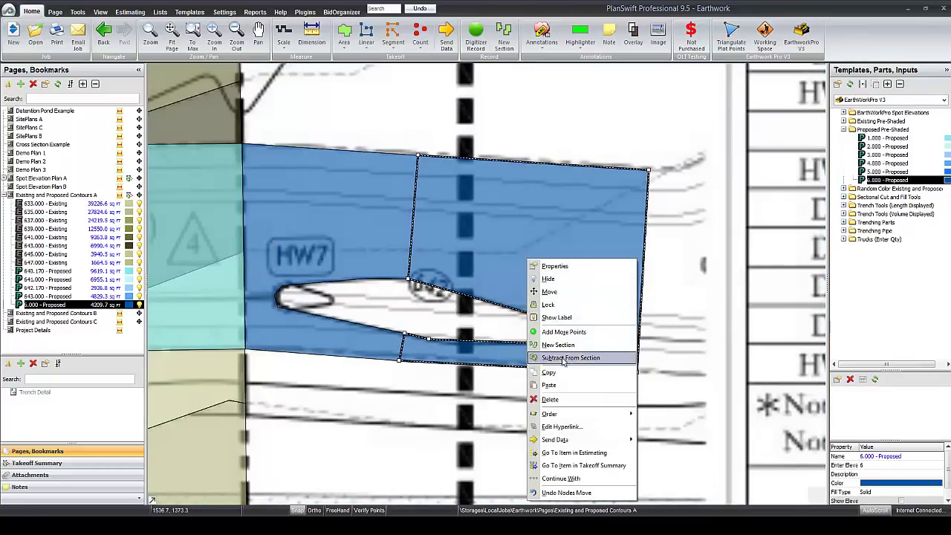
{"action": "key", "text": "Escape"}
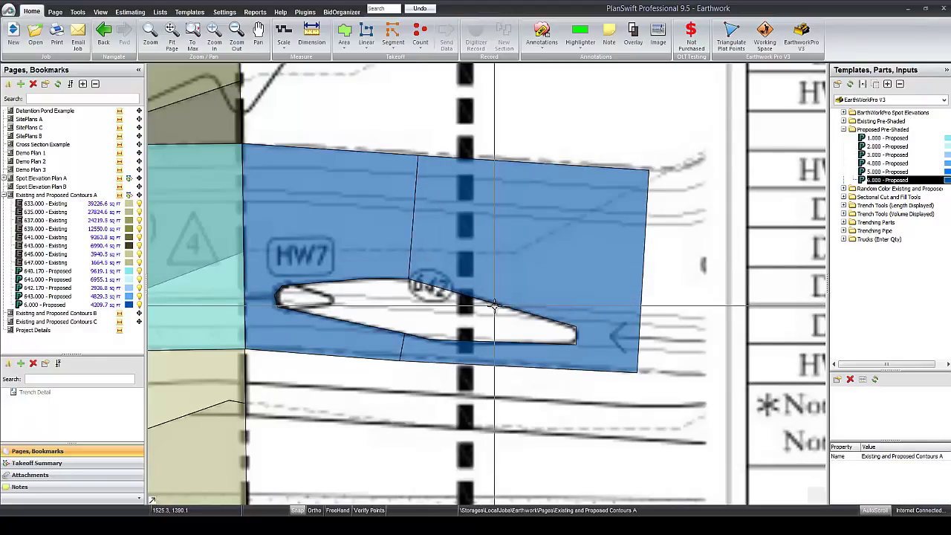
{"action": "scroll", "coordinate": [494, 304], "scroll_direction": "down", "scroll_amount": 2}
{"action": "mouse_move", "coordinate": [475, 255]}
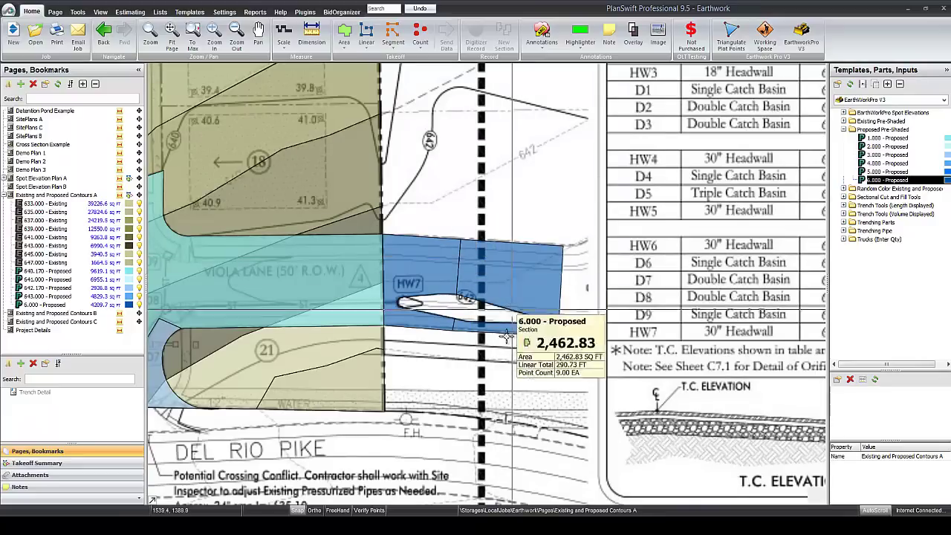
Select both 6.000 - Proposed sections beside HW7 and delete them, confirming the deletion.
{"action": "left_click_drag", "start_coordinate": [377, 218], "coordinate": [390, 231]}
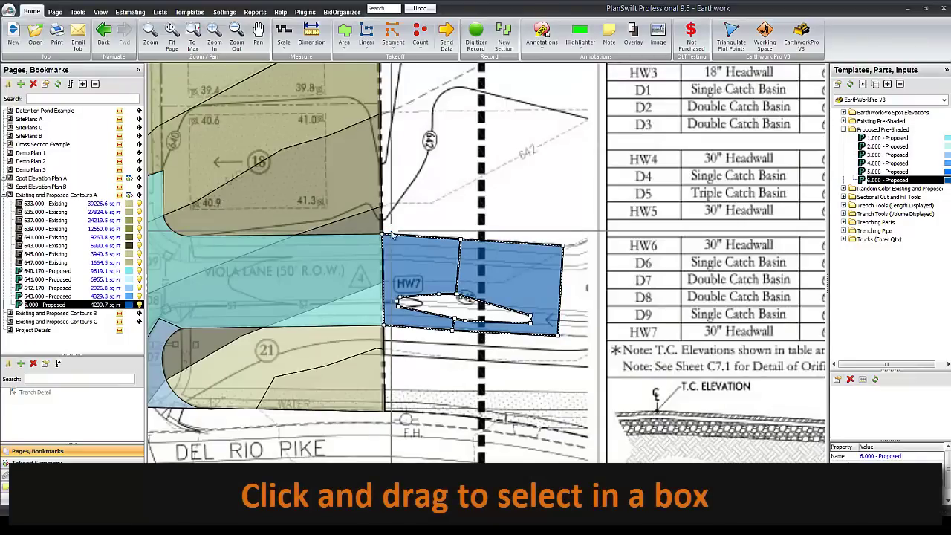
{"action": "key", "text": "Delete"}
{"action": "left_click", "coordinate": [505, 266]}
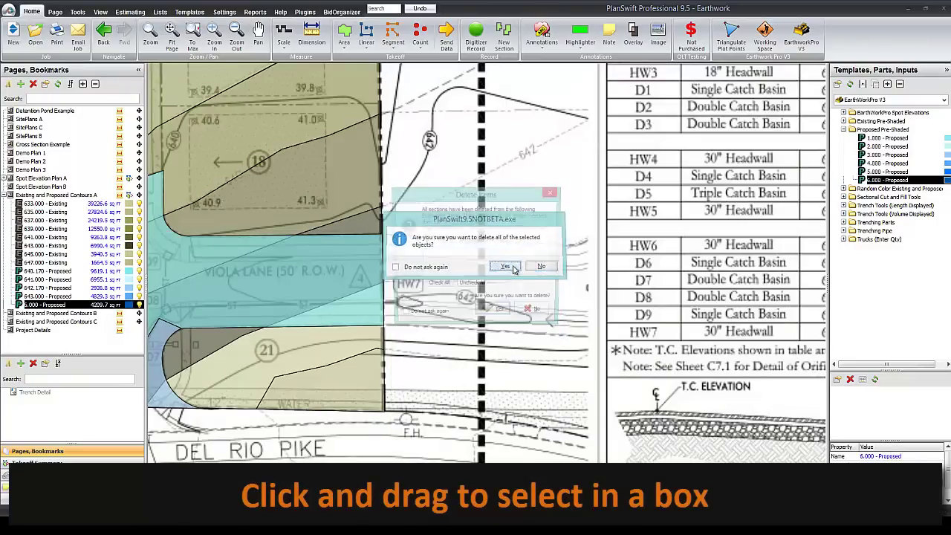
{"action": "left_click", "coordinate": [495, 313]}
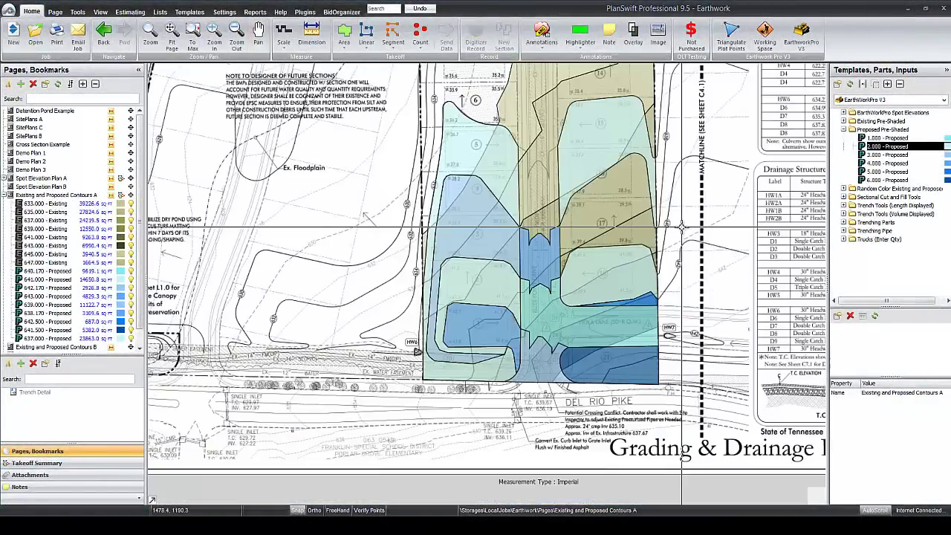
Examine the ground around lots 16 and 17 left without a proposed area and compare the proposed areas on lots 3-4 and Rizer Point Drive.
{"action": "mouse_move", "coordinate": [593, 231]}
{"action": "left_mouse_down"}
{"action": "mouse_move", "coordinate": [557, 307]}
{"action": "mouse_move", "coordinate": [581, 294]}
{"action": "left_mouse_up"}
{"action": "key", "text": "Escape"}
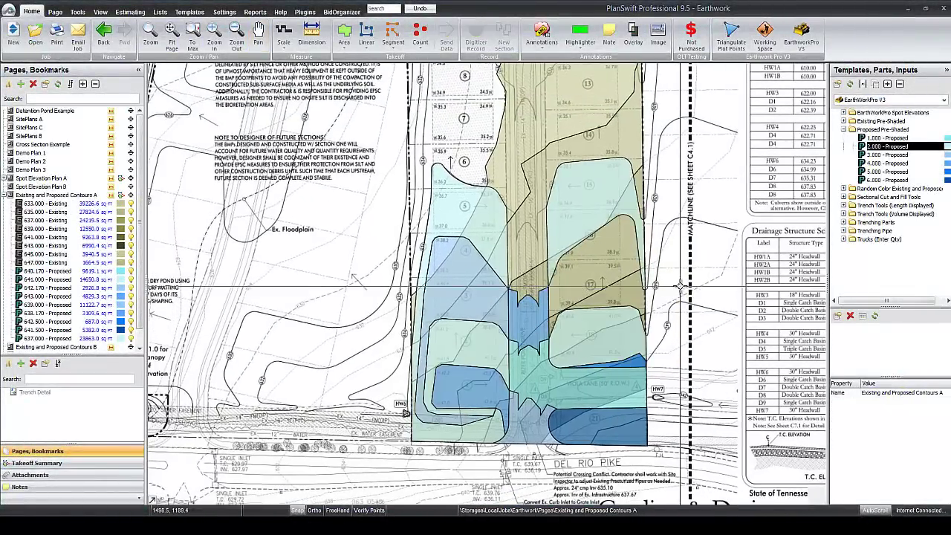
{"action": "scroll", "coordinate": [591, 288], "scroll_direction": "up", "scroll_amount": 4}
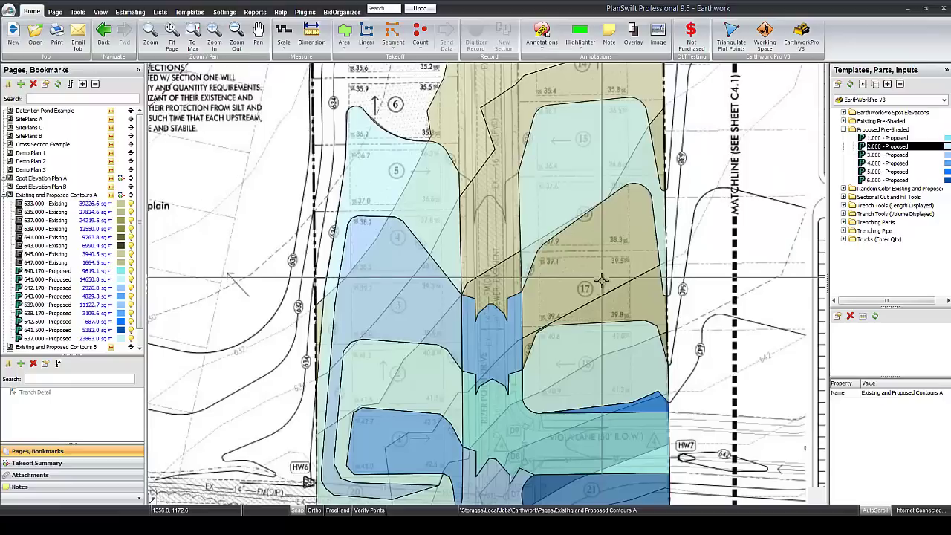
{"action": "left_click", "coordinate": [612, 256]}
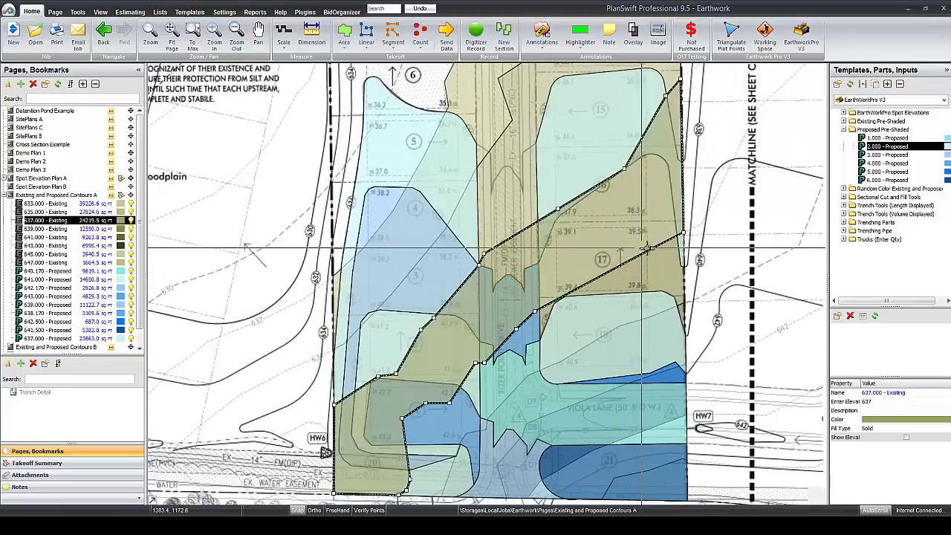
{"action": "key", "text": "Escape"}
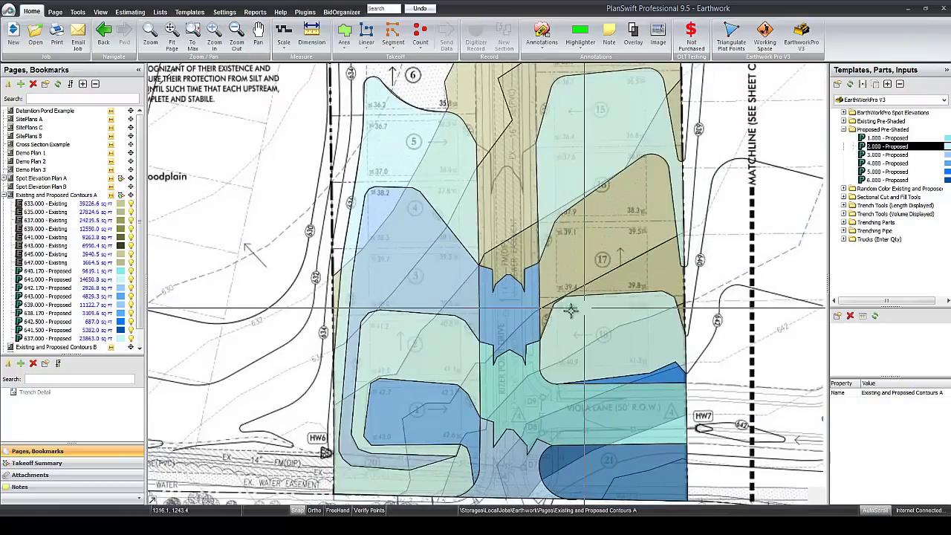
{"action": "scroll", "coordinate": [632, 209], "scroll_direction": "up", "scroll_amount": 2}
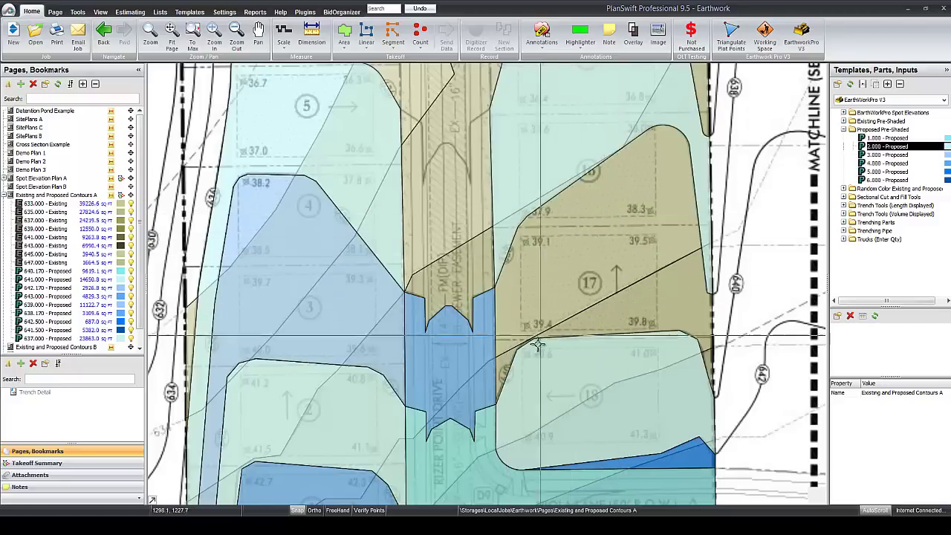
{"action": "left_click", "coordinate": [359, 301]}
{"action": "mouse_move", "coordinate": [360, 301]}
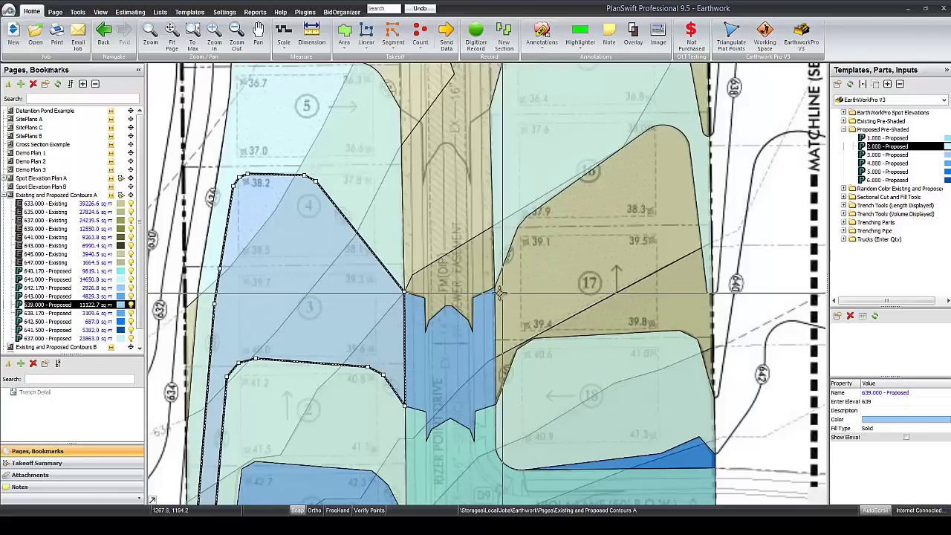
{"action": "left_click", "coordinate": [448, 341]}
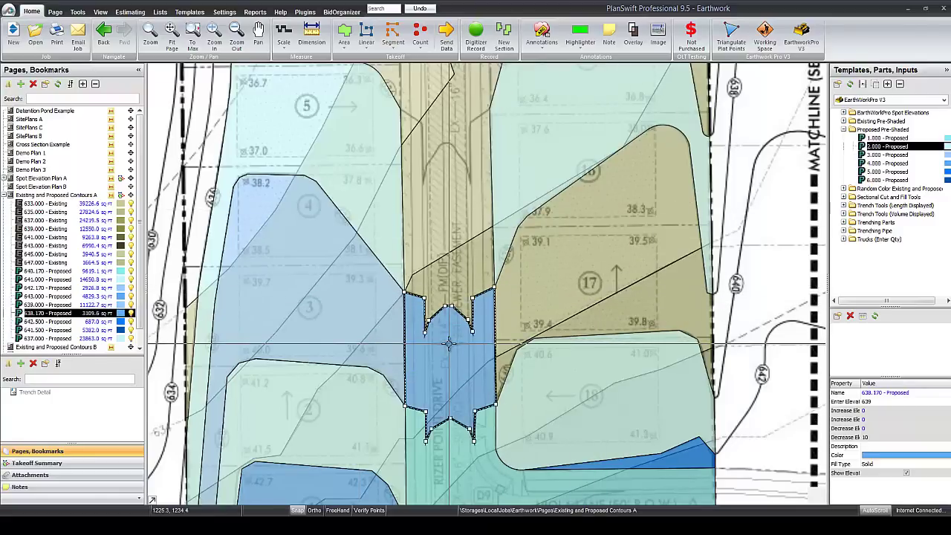
{"action": "mouse_move", "coordinate": [449, 342]}
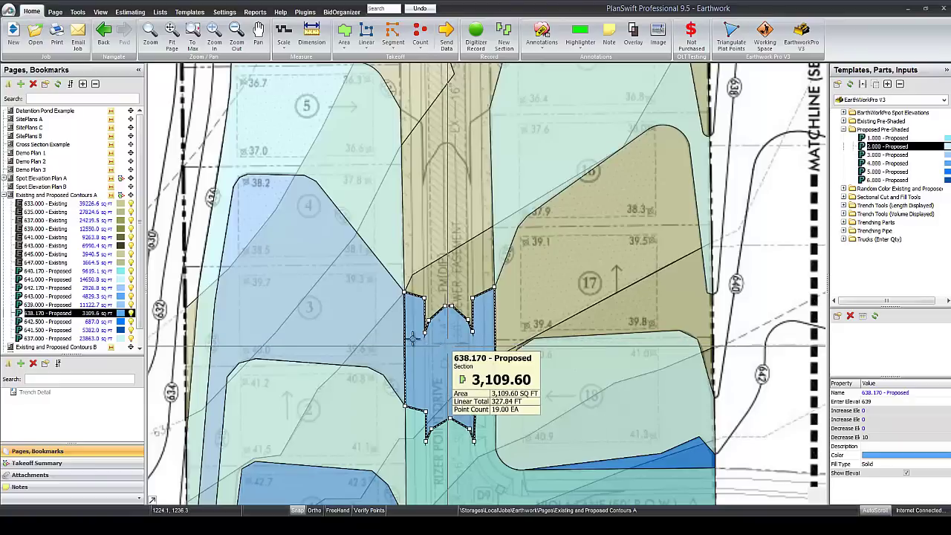
Start a new 639.000 - Proposed section east of Rizer Point Drive and trace it past lot 17 around lot 16, using an arc at the rounded corner.
{"action": "left_click", "coordinate": [353, 301]}
{"action": "mouse_move", "coordinate": [353, 301]}
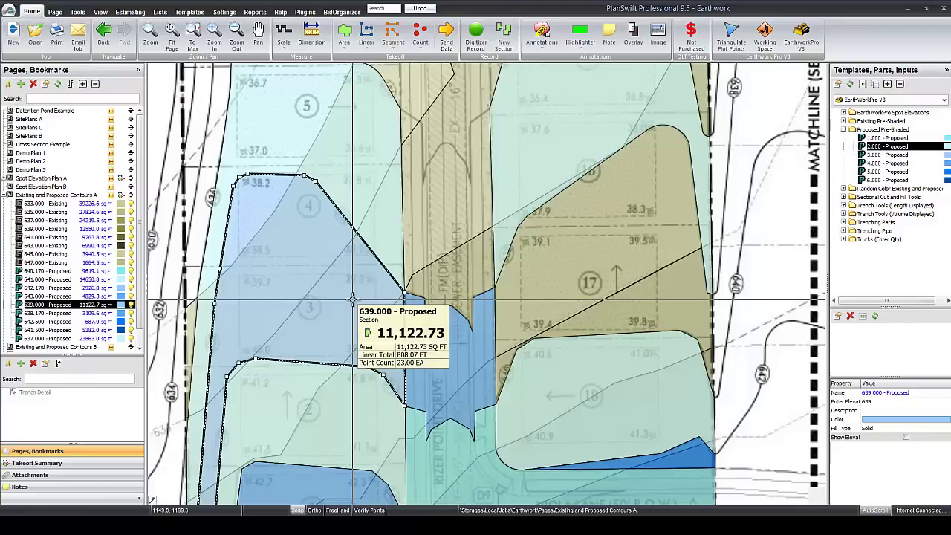
{"action": "right_click", "coordinate": [353, 300]}
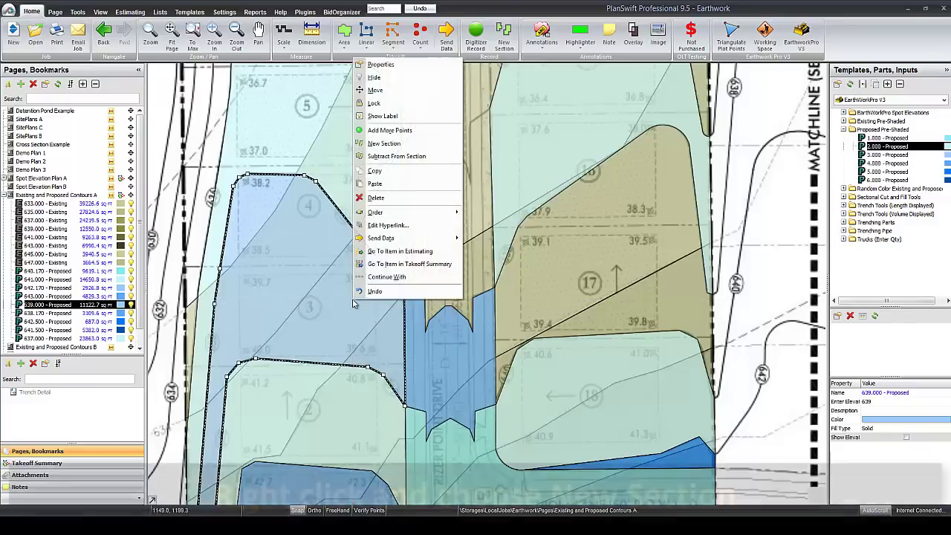
{"action": "left_click", "coordinate": [381, 143]}
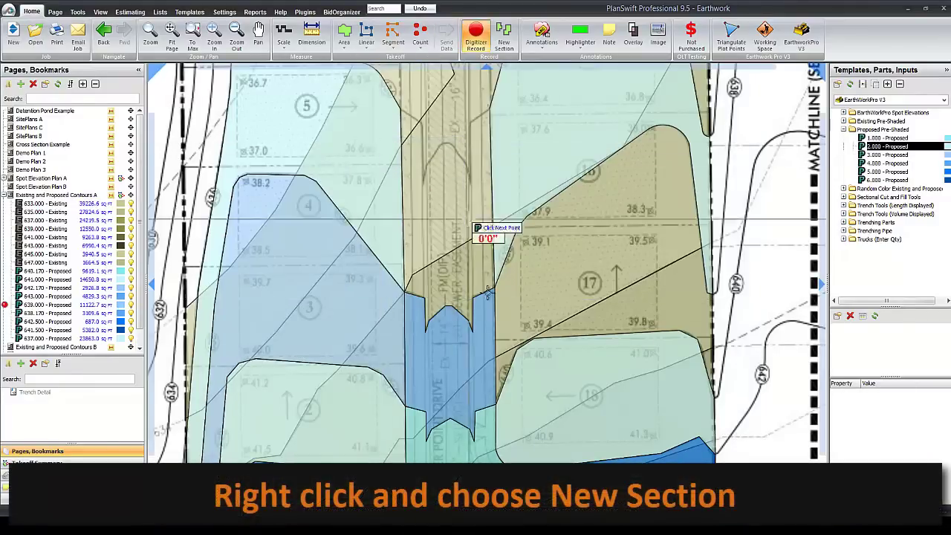
{"action": "left_click", "coordinate": [496, 405]}
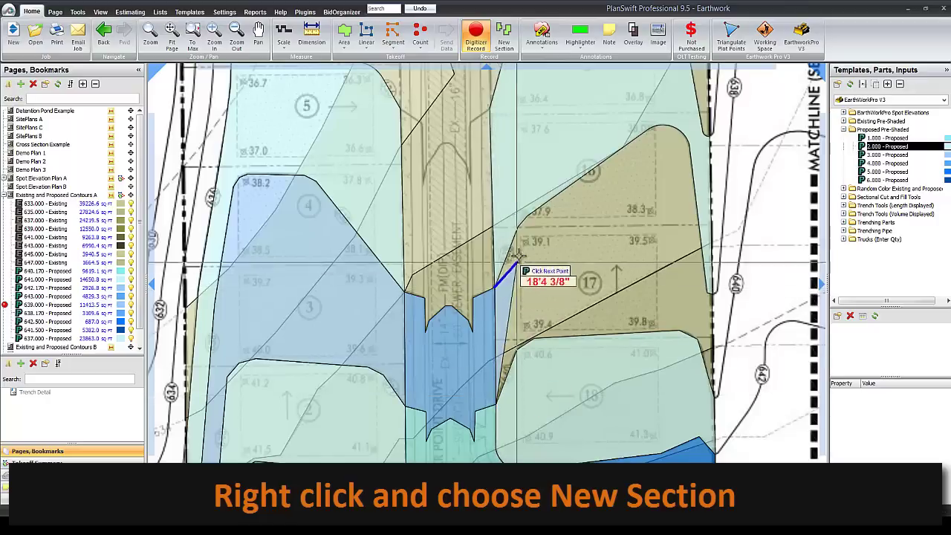
{"action": "left_click", "coordinate": [518, 229]}
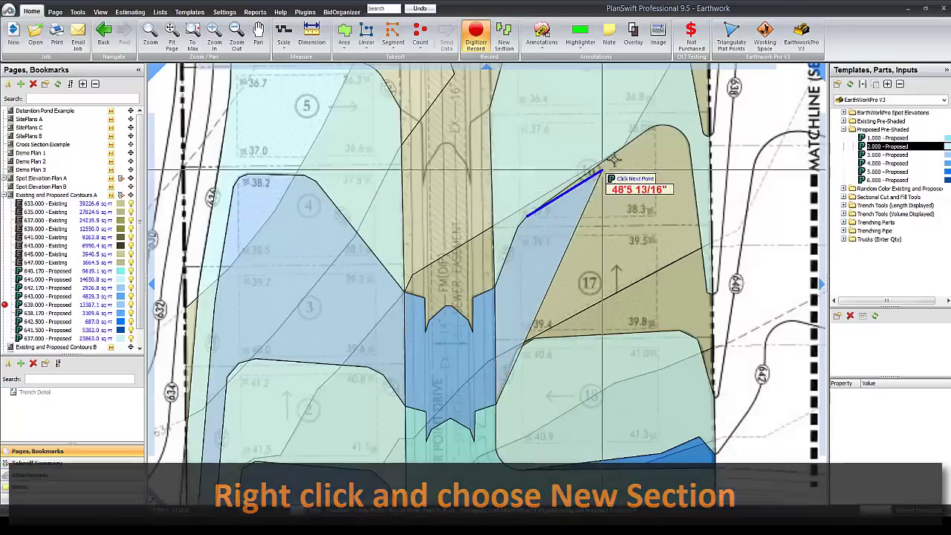
{"action": "left_click", "coordinate": [642, 132]}
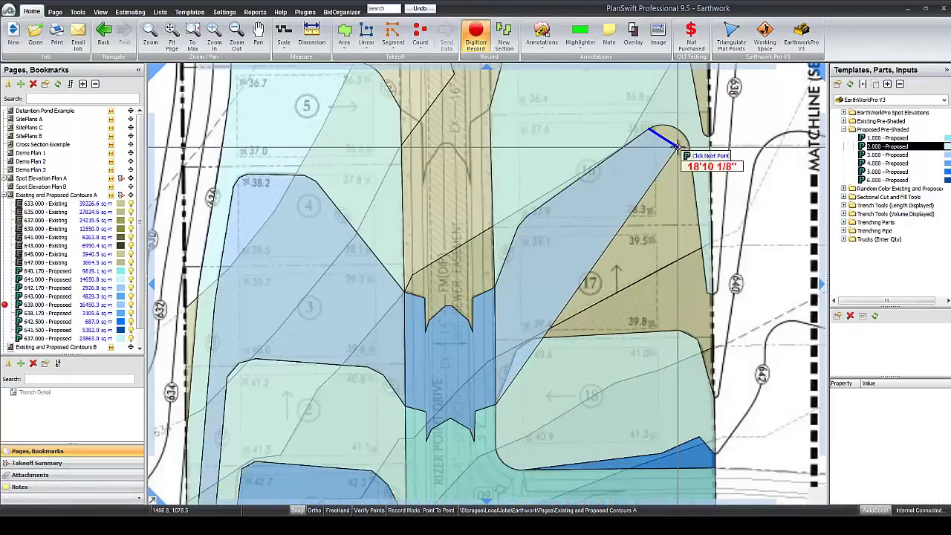
{"action": "key", "text": "a"}
{"action": "left_click", "coordinate": [690, 145]}
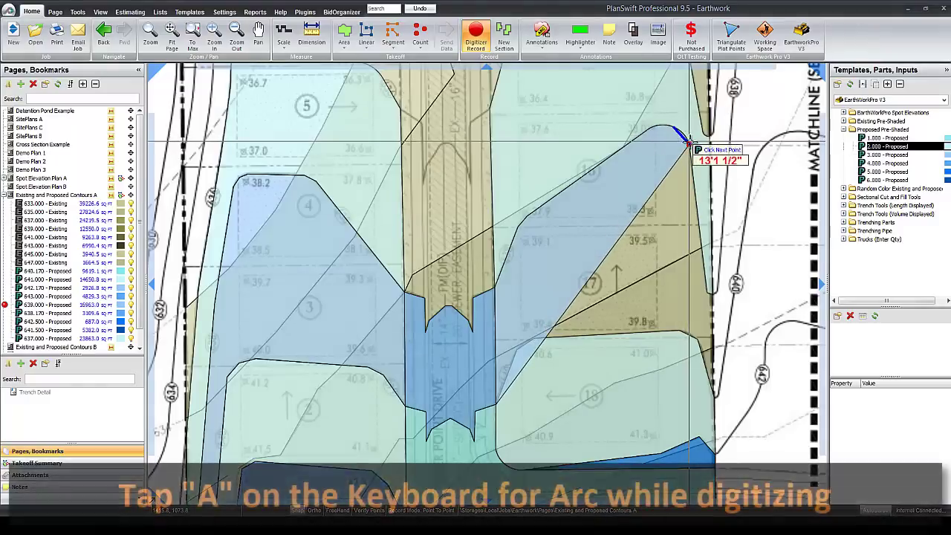
Trace the section down the eastern site boundary and back along the northern edge of lot 18, and finish recording.
{"action": "left_click", "coordinate": [711, 293]}
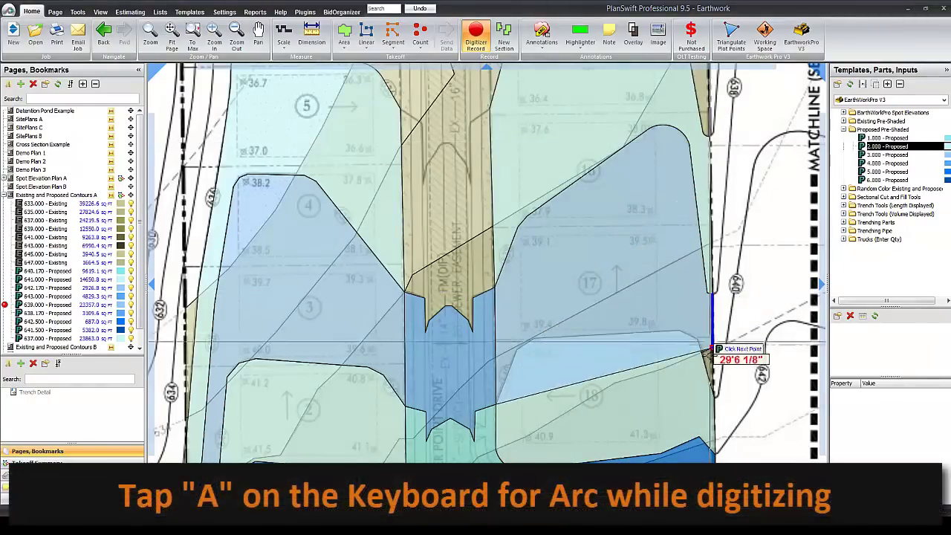
{"action": "left_click", "coordinate": [698, 343]}
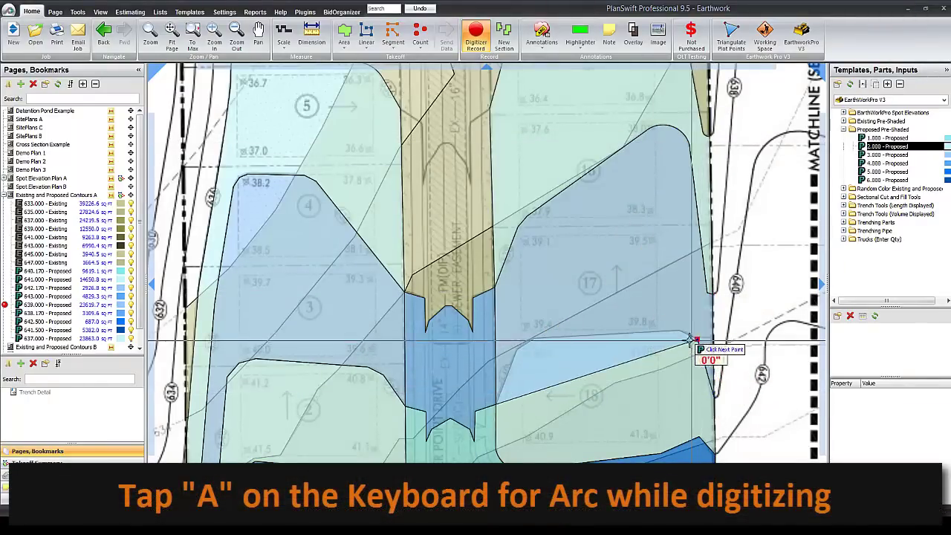
{"action": "left_click", "coordinate": [677, 334]}
{"action": "left_click", "coordinate": [532, 338]}
{"action": "left_click", "coordinate": [516, 349]}
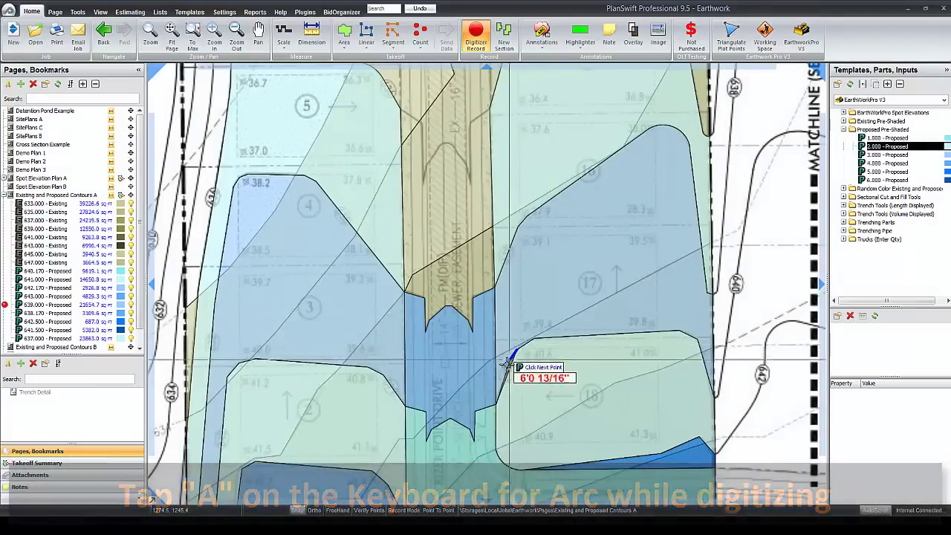
{"action": "right_click", "coordinate": [511, 321]}
{"action": "left_click", "coordinate": [528, 335]}
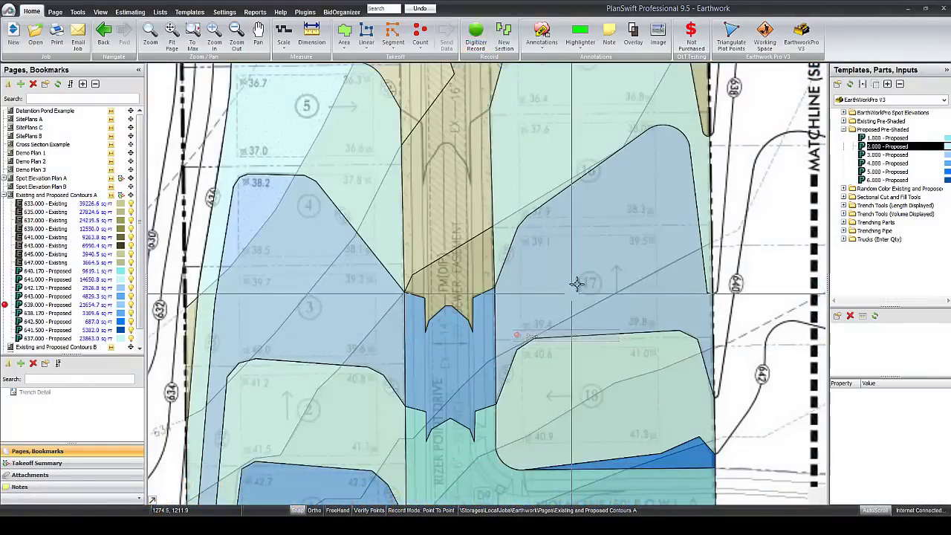
Compare the 639.000 and 637.000 proposed sections on both sides of Rizer Point Drive with the road area between them.
{"action": "mouse_move", "coordinate": [577, 283]}
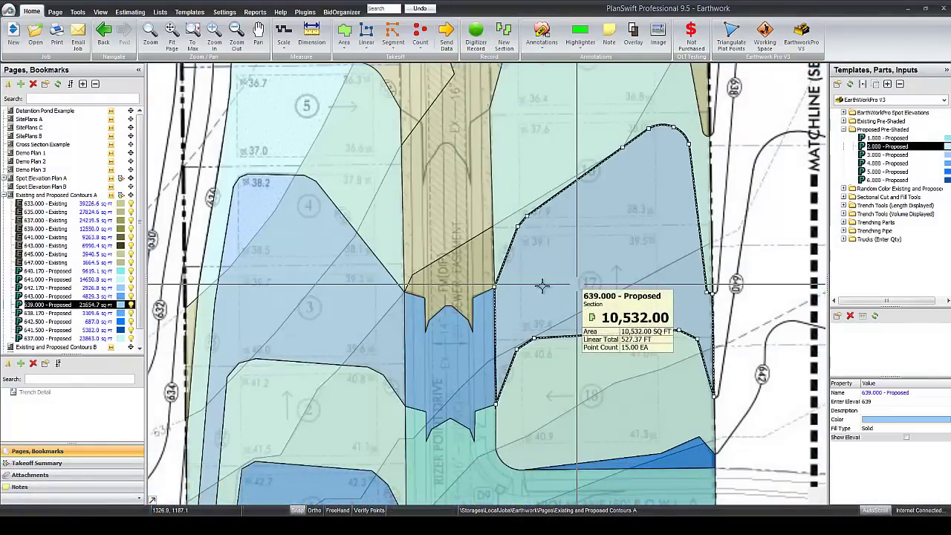
{"action": "mouse_move", "coordinate": [358, 285]}
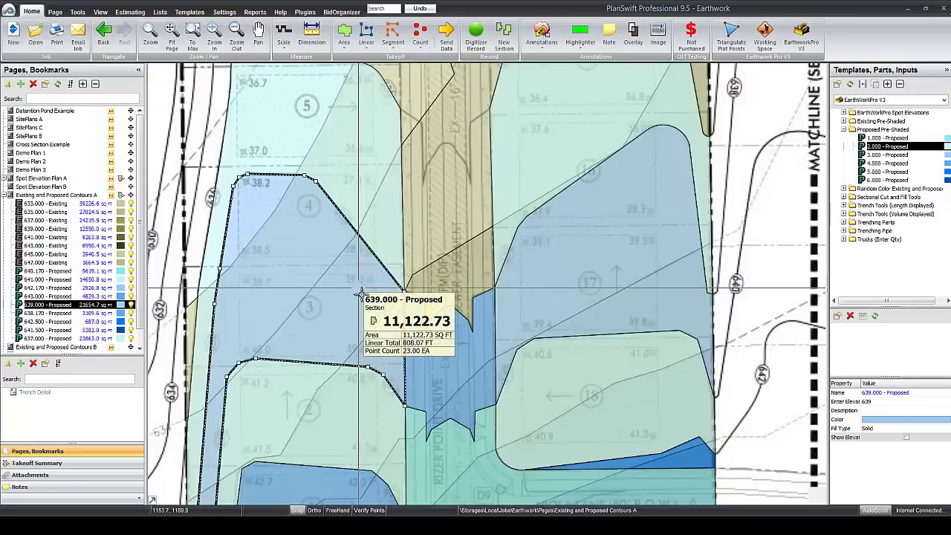
{"action": "left_click", "coordinate": [451, 343]}
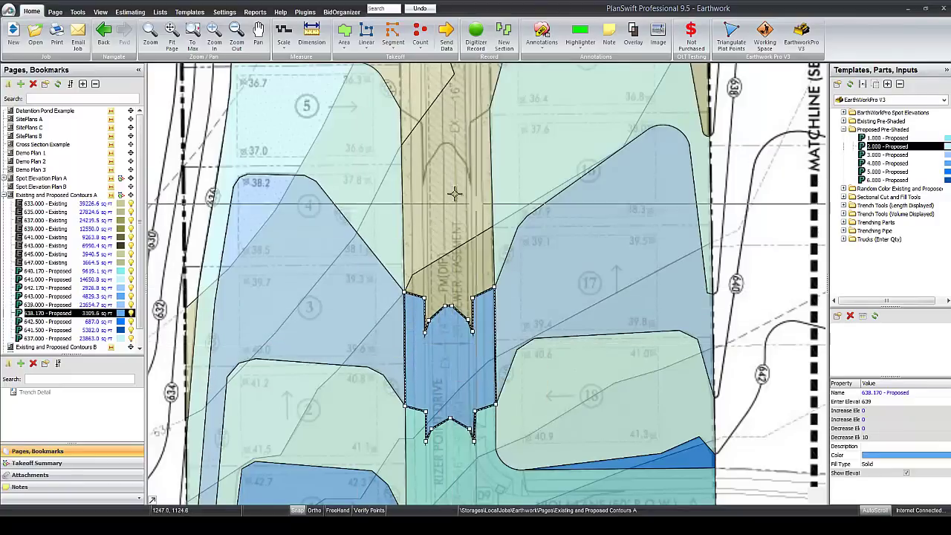
{"action": "left_click", "coordinate": [372, 156]}
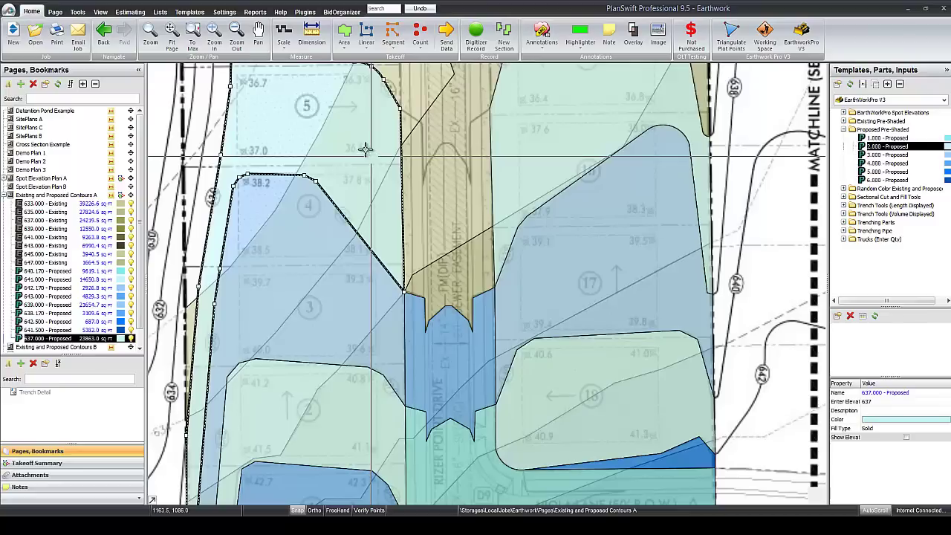
{"action": "mouse_move", "coordinate": [547, 129]}
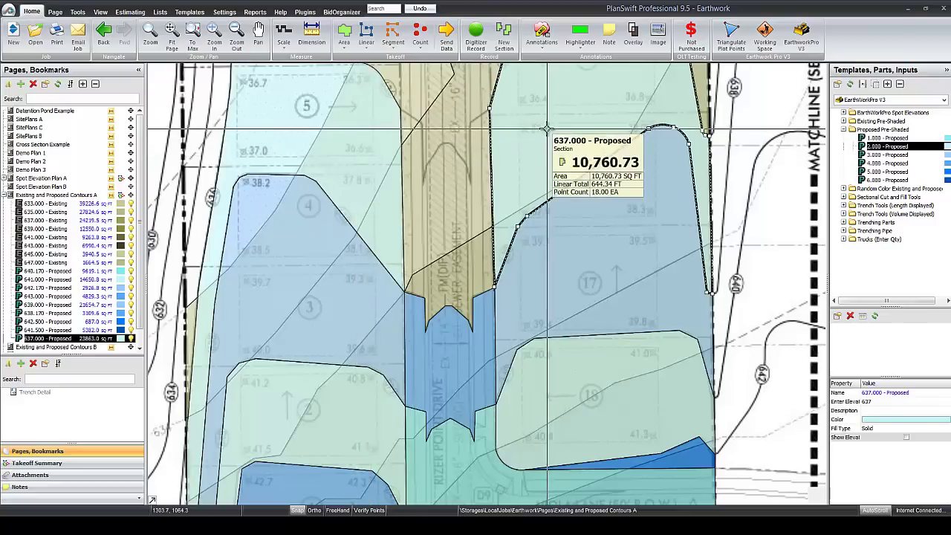
{"action": "left_click_drag", "start_coordinate": [530, 133], "coordinate": [606, 212]}
{"action": "left_click", "coordinate": [606, 212]}
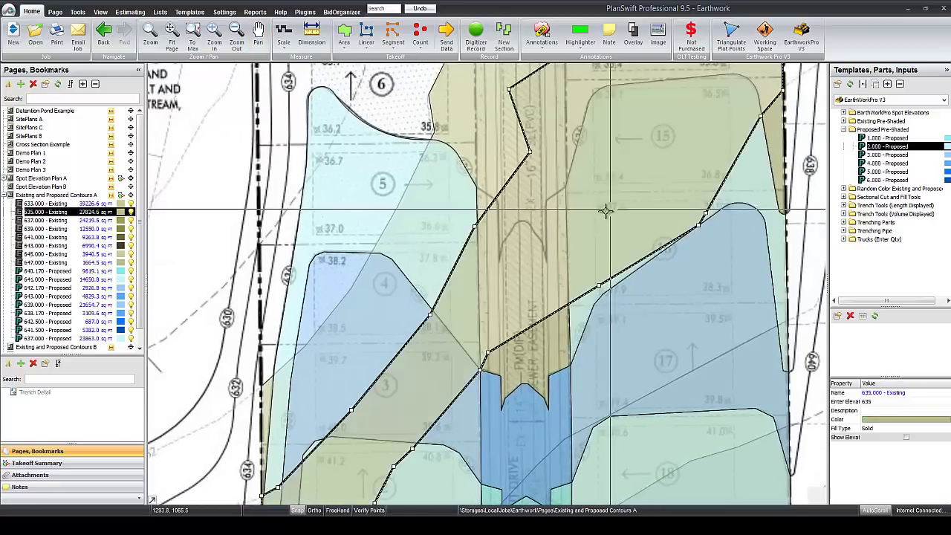
{"action": "left_click", "coordinate": [683, 189]}
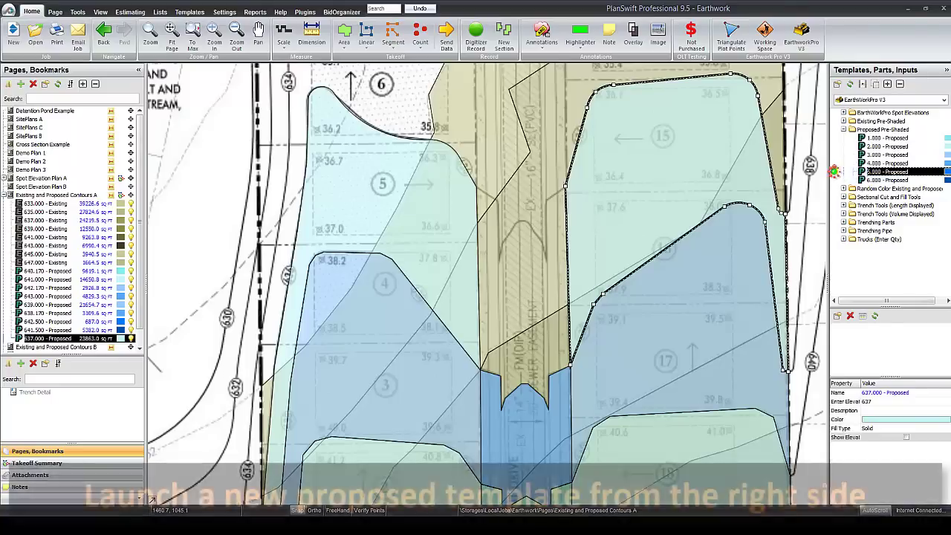
Start a proposed area from the 5.000 - Proposed template with elevation 637 and a 10-inch elevation decrease.
{"action": "double_click", "coordinate": [885, 171]}
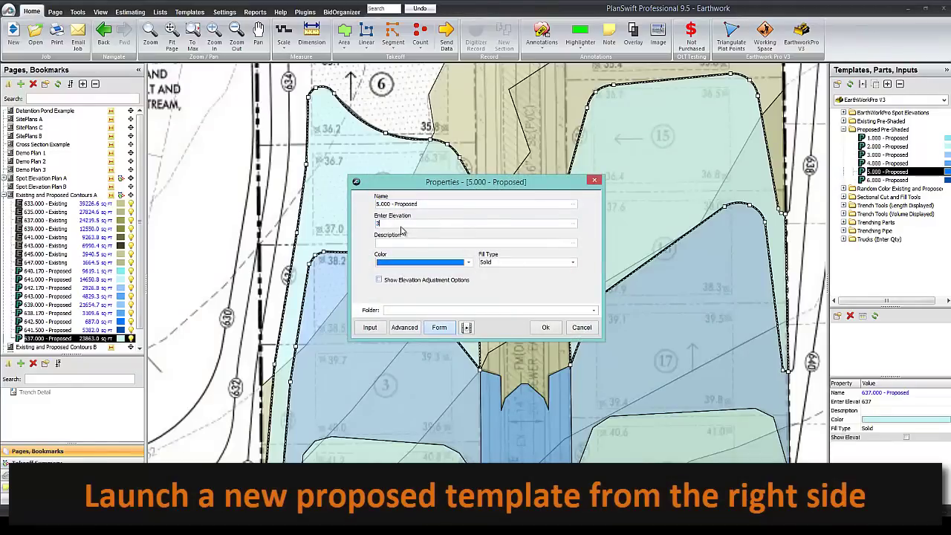
{"action": "type", "text": "637"}
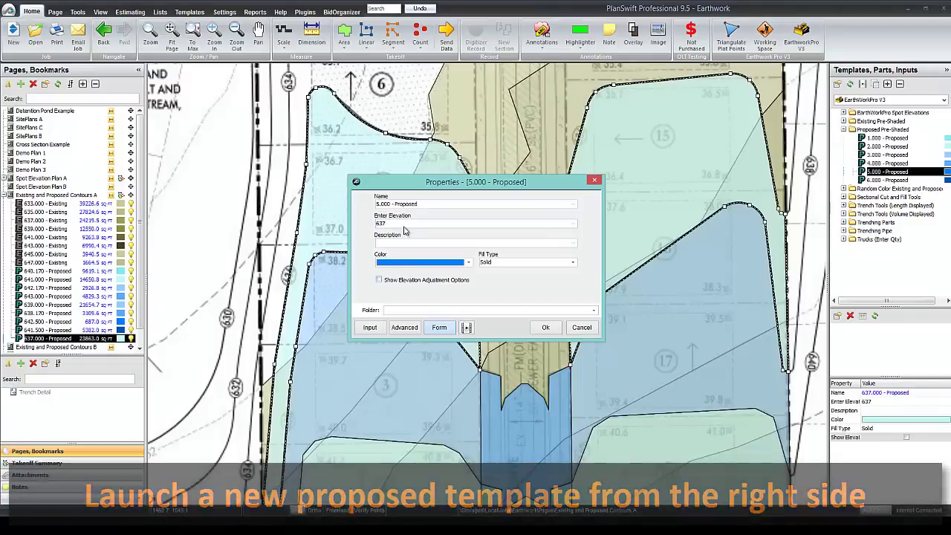
{"action": "left_click", "coordinate": [379, 279]}
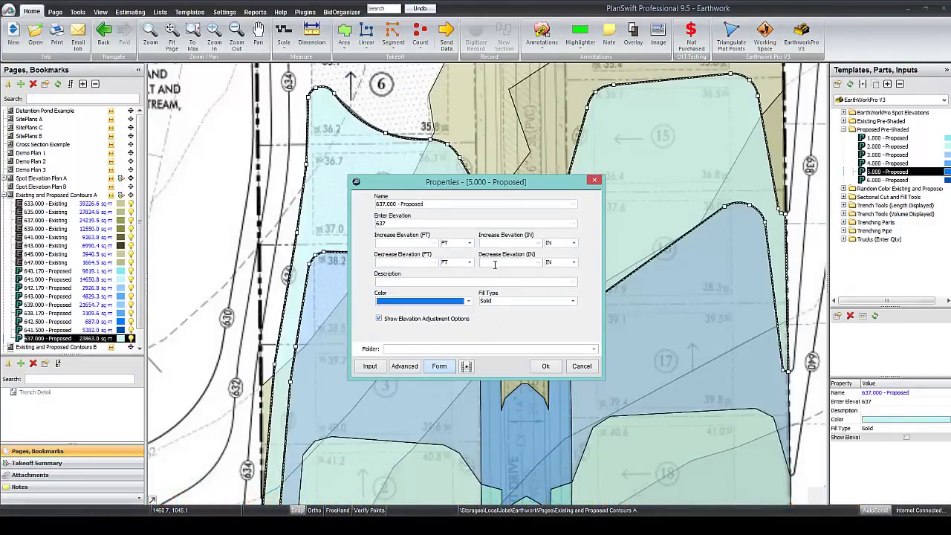
{"action": "left_click", "coordinate": [546, 366]}
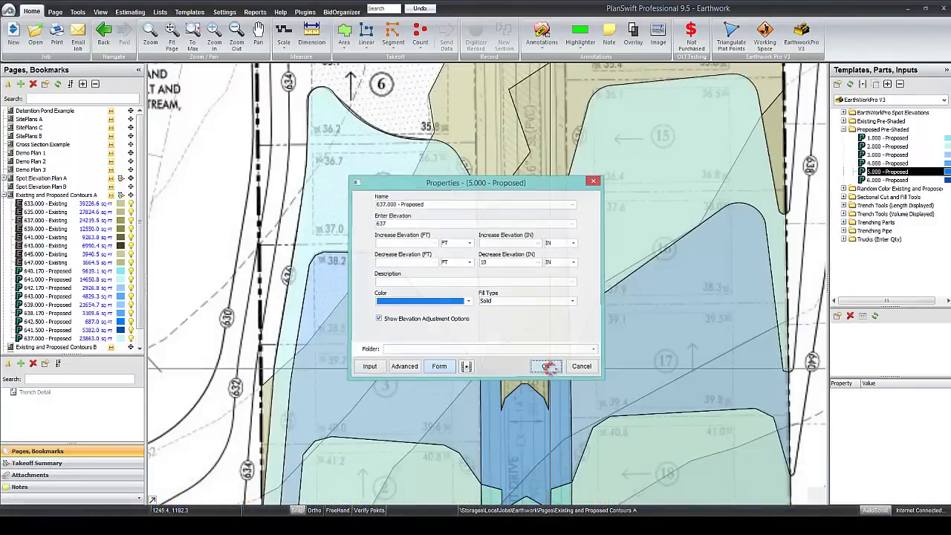
Trace the new road area's southern boundary across Rizer Point Drive, following the northern edge of the 638.170 - Proposed area.
{"action": "scroll", "coordinate": [550, 356], "scroll_direction": "up", "scroll_amount": 3}
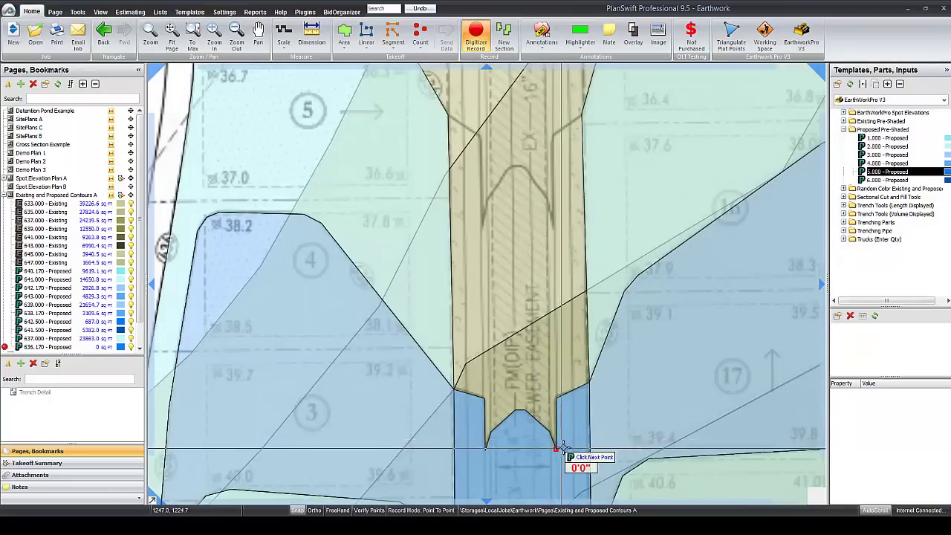
{"action": "left_click", "coordinate": [556, 401]}
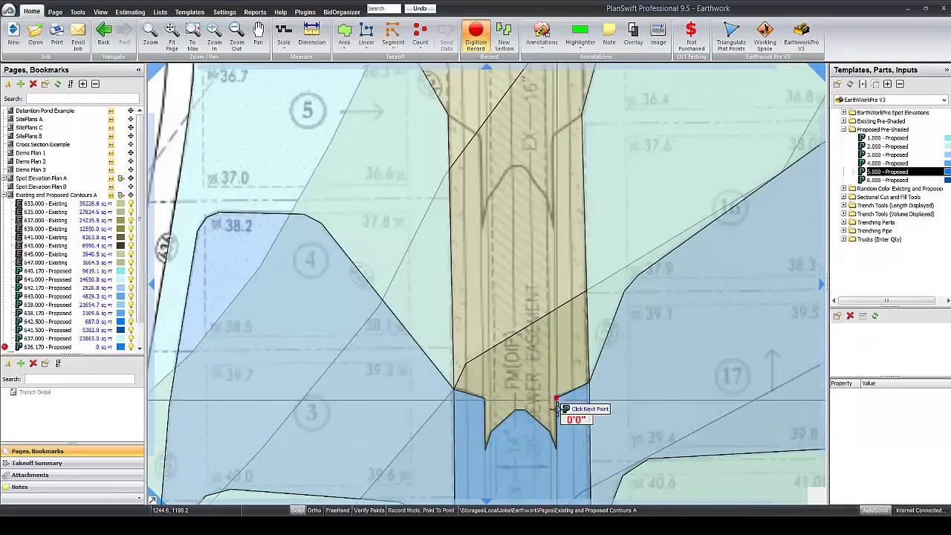
{"action": "left_click", "coordinate": [553, 439]}
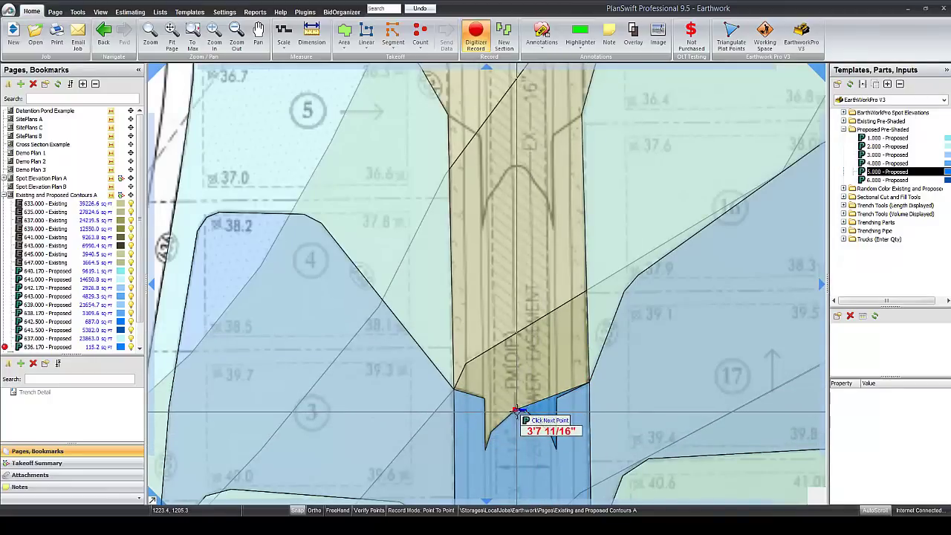
{"action": "left_click", "coordinate": [520, 410]}
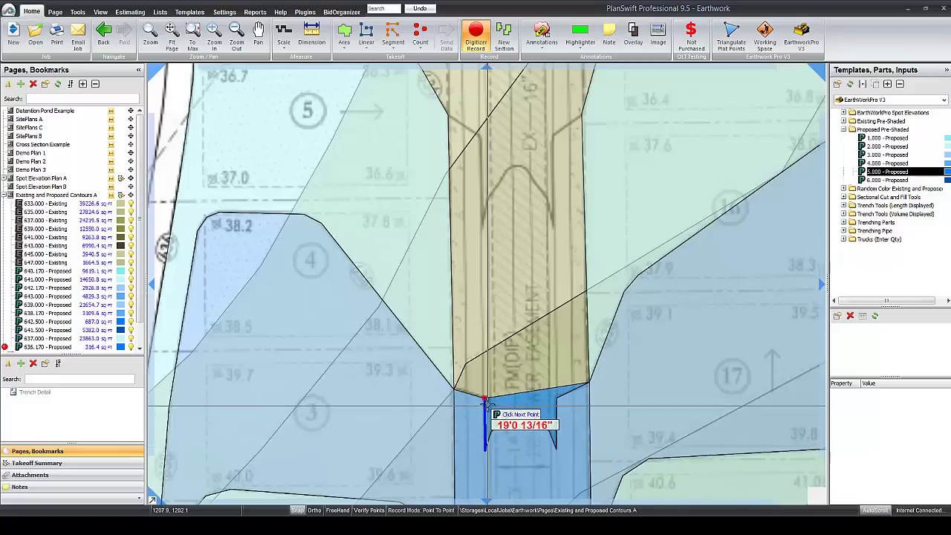
{"action": "left_click", "coordinate": [454, 387]}
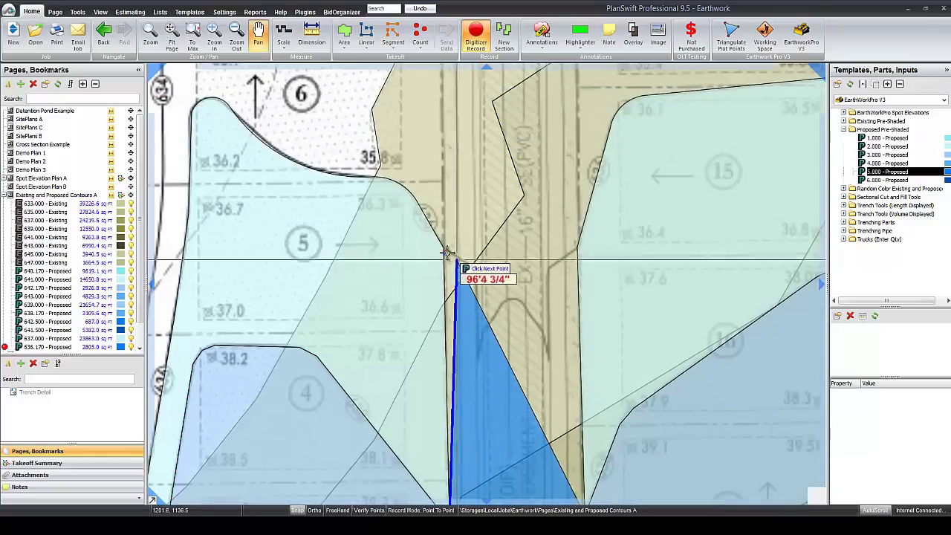
Trace the road area up its western edge beside lots 4 and 5 and along the 637 contour toward the road's centre.
{"action": "left_click", "coordinate": [443, 226]}
{"action": "left_click", "coordinate": [474, 269]}
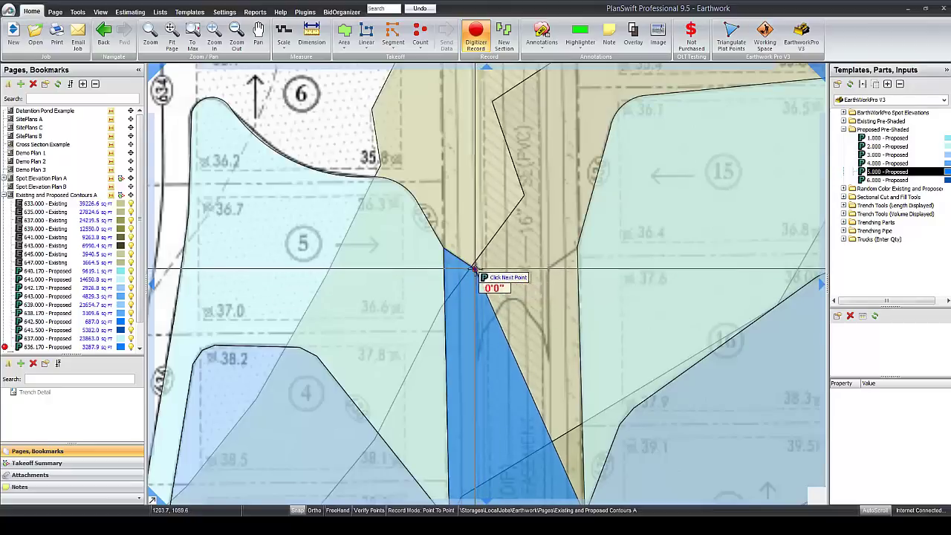
{"action": "left_click", "coordinate": [476, 358]}
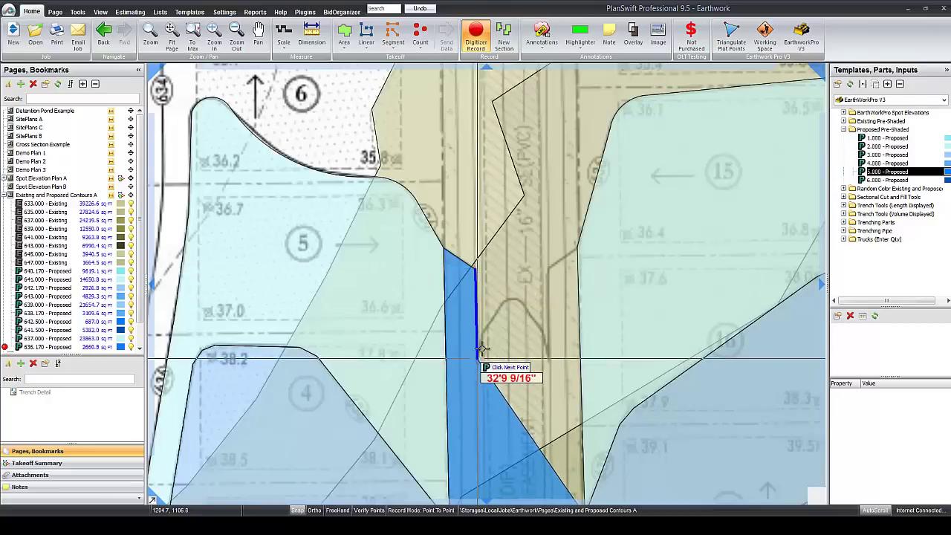
{"action": "left_click", "coordinate": [504, 303]}
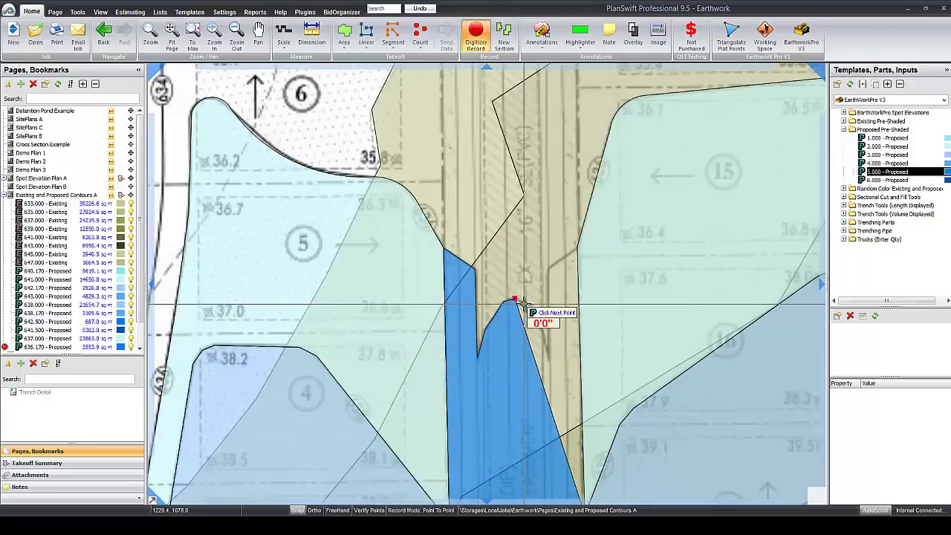
Trace the remaining curb points of the 636.170 proposed area up to the road's far edge and stop digitizing.
{"action": "left_click", "coordinate": [527, 304]}
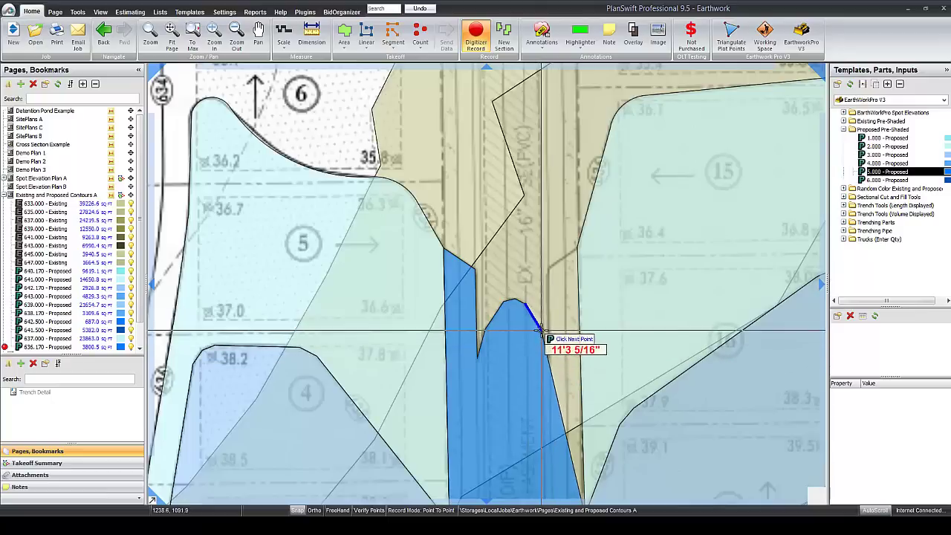
{"action": "left_click", "coordinate": [551, 363]}
{"action": "left_click", "coordinate": [549, 269]}
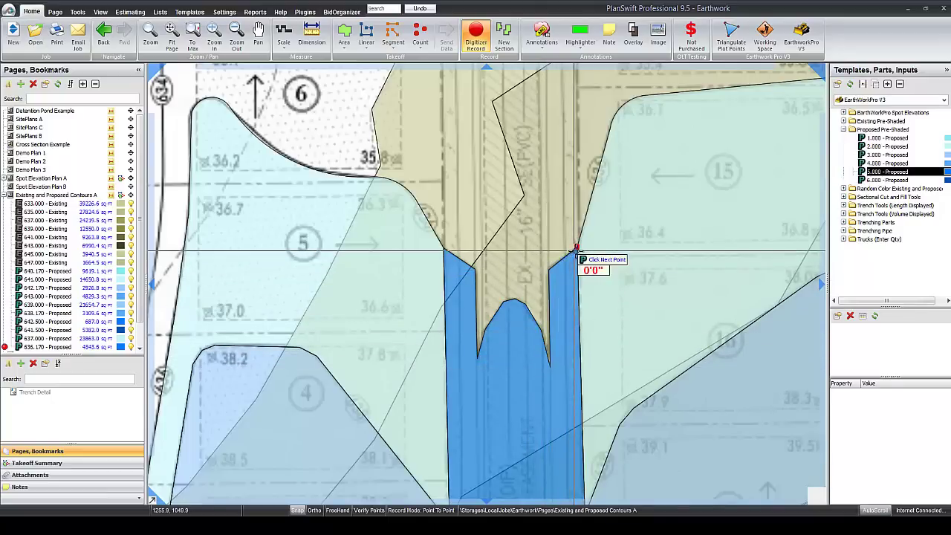
{"action": "scroll", "coordinate": [584, 257], "scroll_direction": "down", "scroll_amount": 2}
{"action": "right_click", "coordinate": [578, 285]}
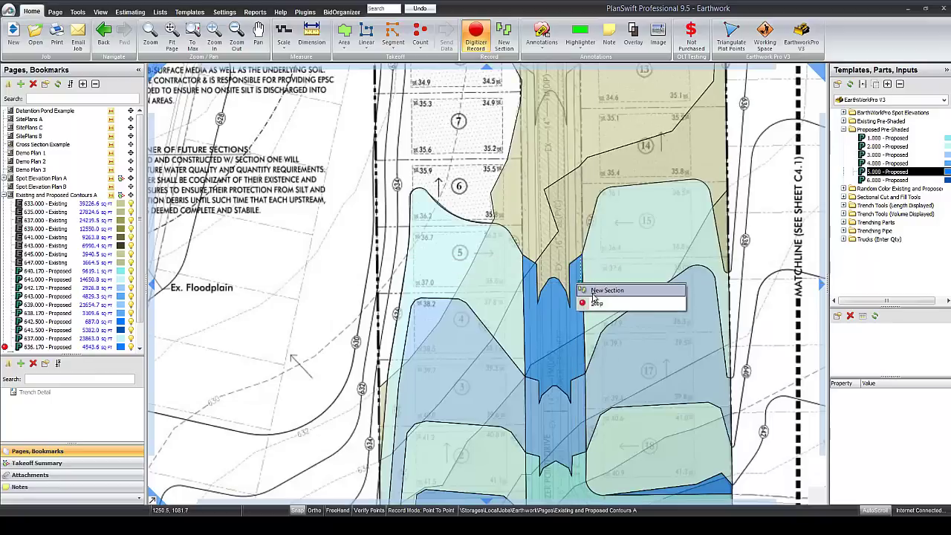
{"action": "left_click", "coordinate": [594, 303]}
Inspect the elevation adjustment properties of the proposed road areas 636.170, 638.170, 640.170 and 642.170.
{"action": "scroll", "coordinate": [588, 314], "scroll_direction": "up", "scroll_amount": 3}
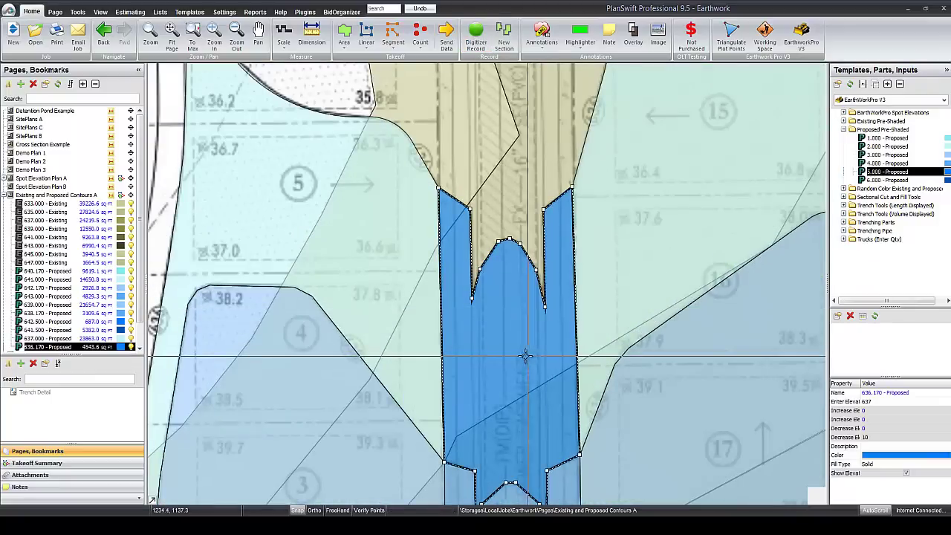
{"action": "scroll", "coordinate": [511, 347], "scroll_direction": "down", "scroll_amount": 3}
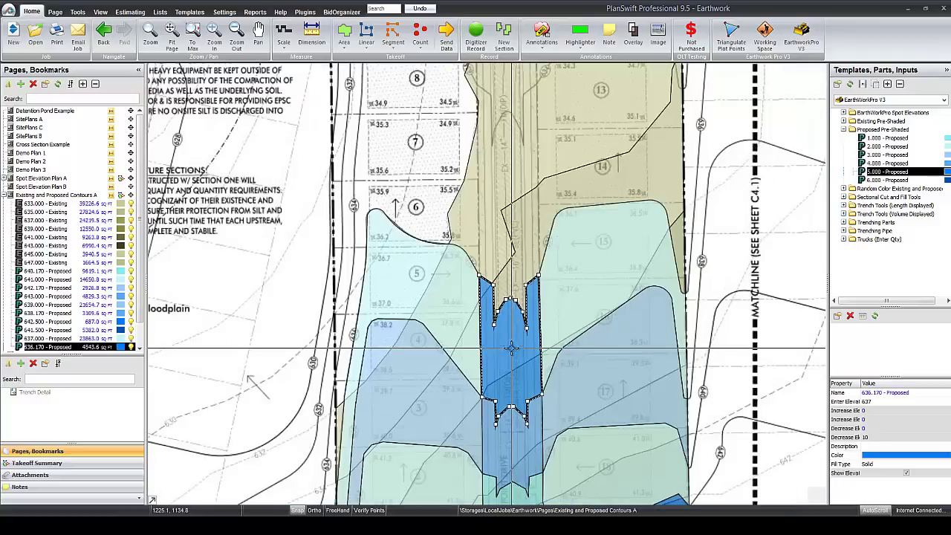
{"action": "scroll", "coordinate": [511, 347], "scroll_direction": "up", "scroll_amount": 1}
{"action": "mouse_move", "coordinate": [509, 344]}
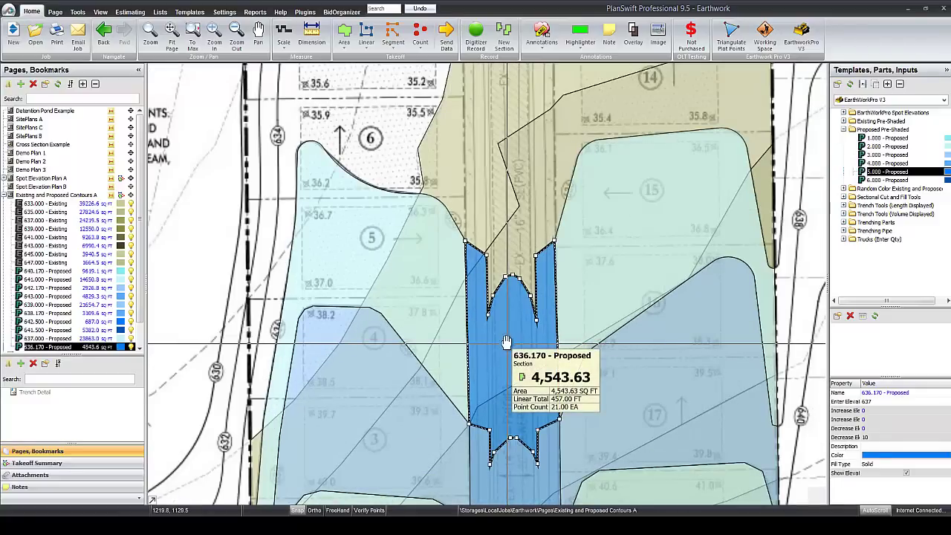
{"action": "left_click_drag", "start_coordinate": [505, 341], "coordinate": [506, 167]}
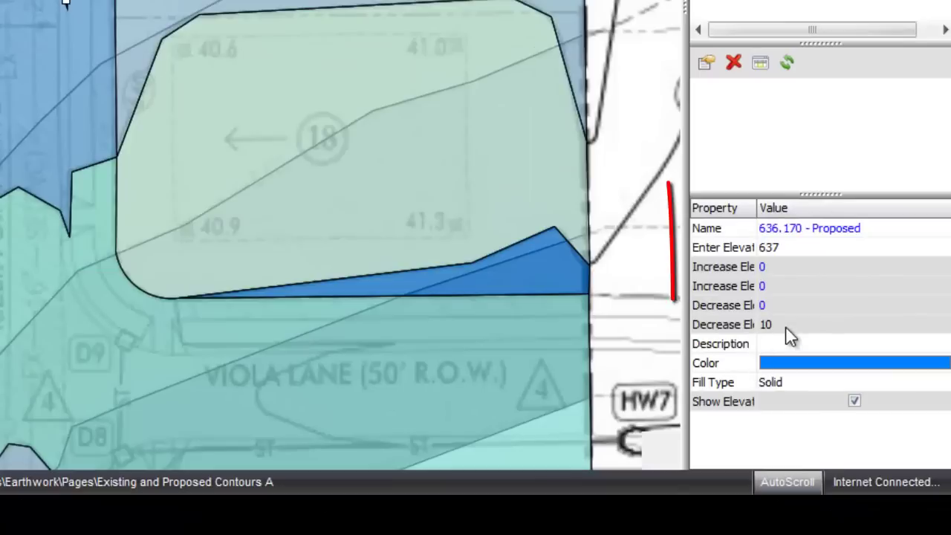
{"action": "left_click", "coordinate": [786, 327]}
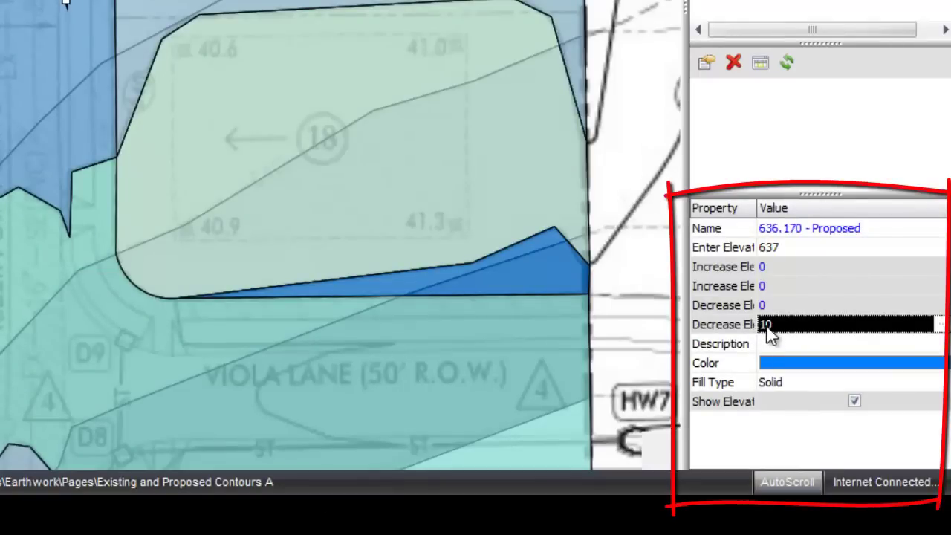
{"action": "left_click", "coordinate": [64, 110]}
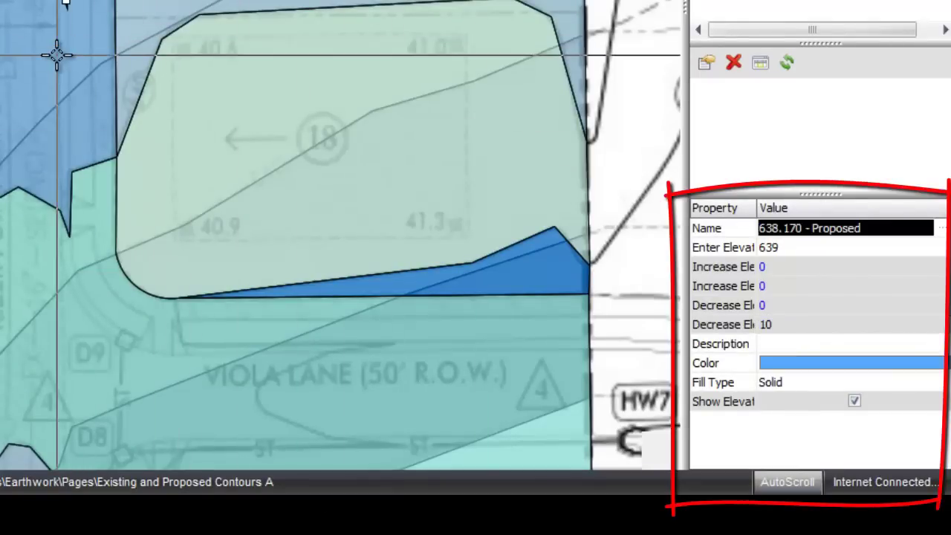
{"action": "left_click", "coordinate": [47, 301]}
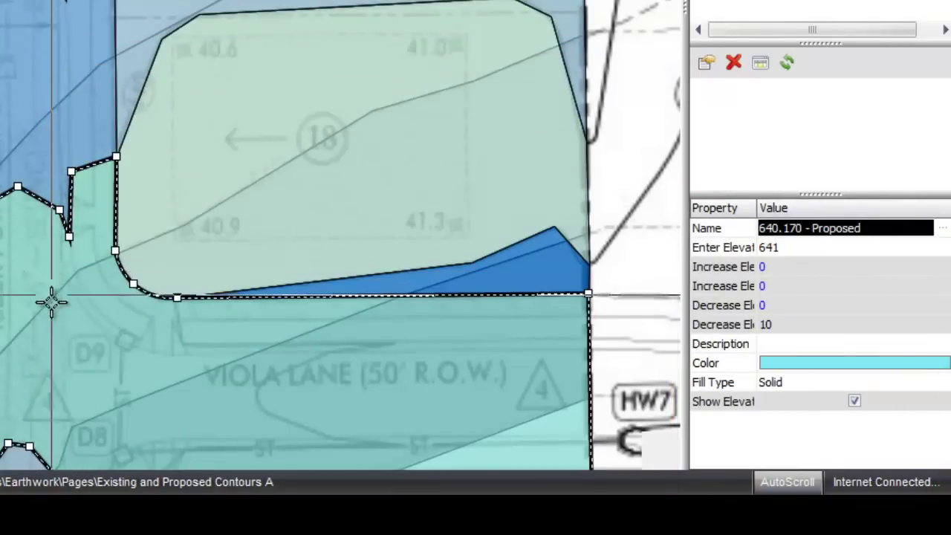
{"action": "scroll", "coordinate": [36, 111], "scroll_direction": "down", "scroll_amount": 5}
{"action": "left_click", "coordinate": [7, 251]}
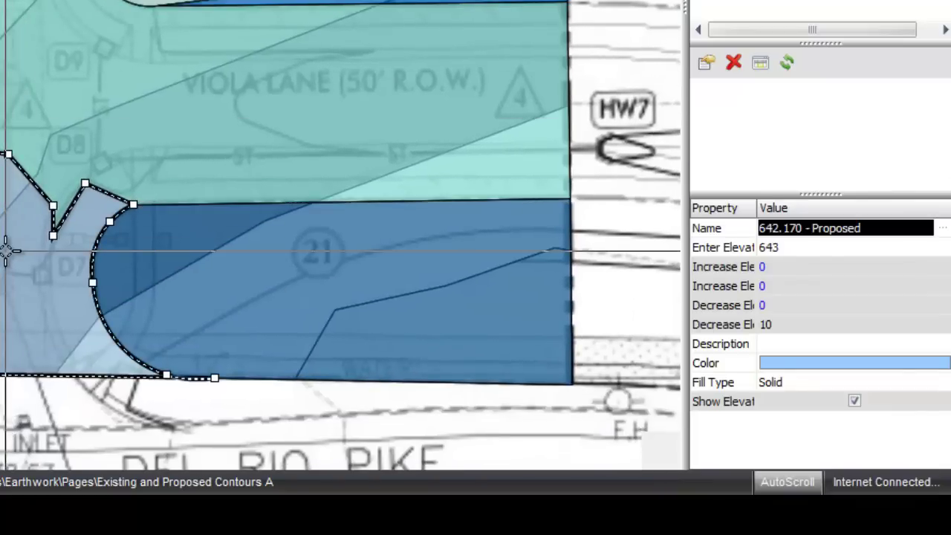
Turn the elevation adjustment options on and off again for the proposed area covering lot 21.
{"action": "left_click", "coordinate": [272, 297]}
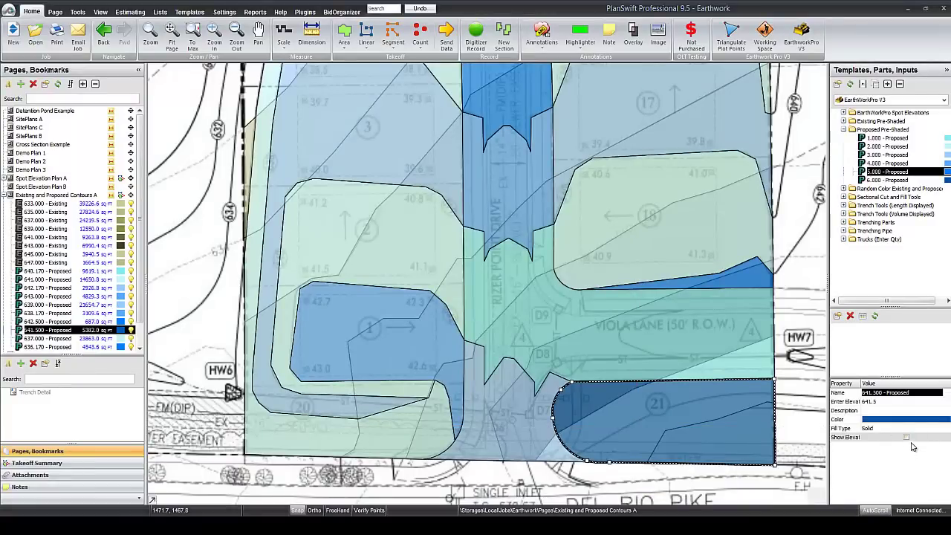
{"action": "left_click", "coordinate": [907, 438]}
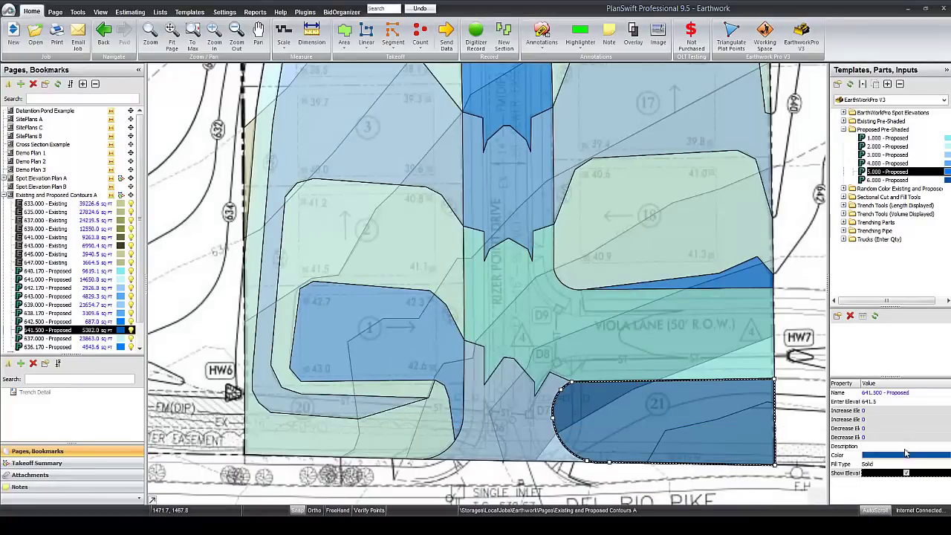
{"action": "left_click", "coordinate": [905, 474]}
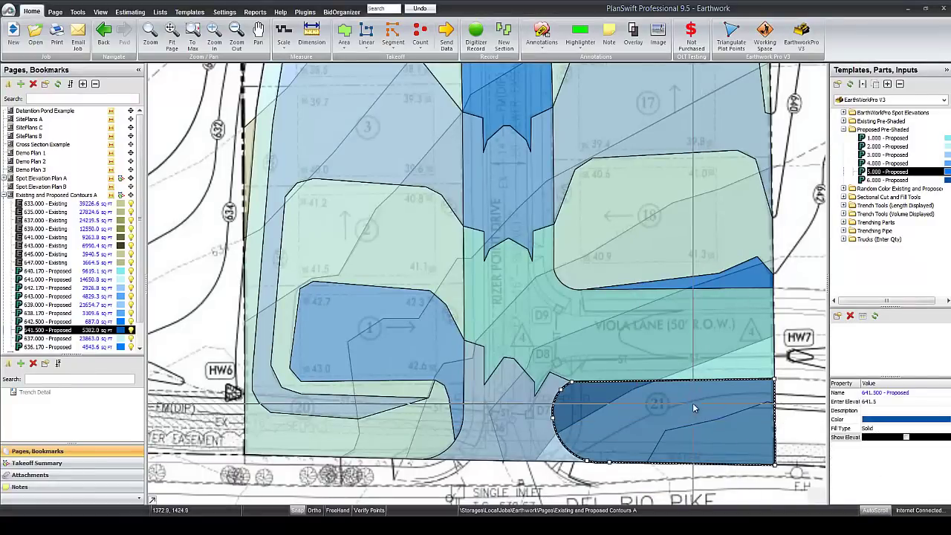
Review the properties form of the proposed area at lot 21 and close it without changes.
{"action": "right_click", "coordinate": [694, 162]}
{"action": "left_click", "coordinate": [713, 168]}
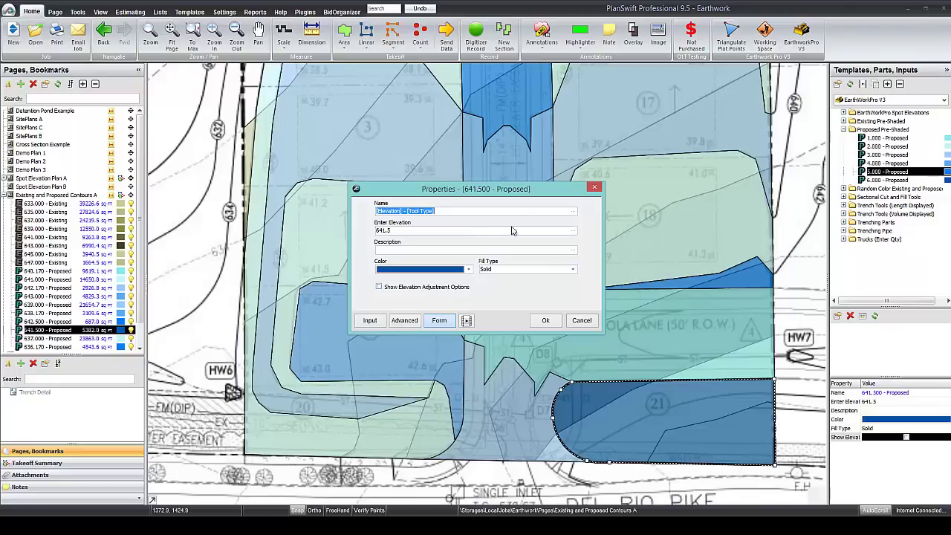
{"action": "left_click", "coordinate": [594, 187]}
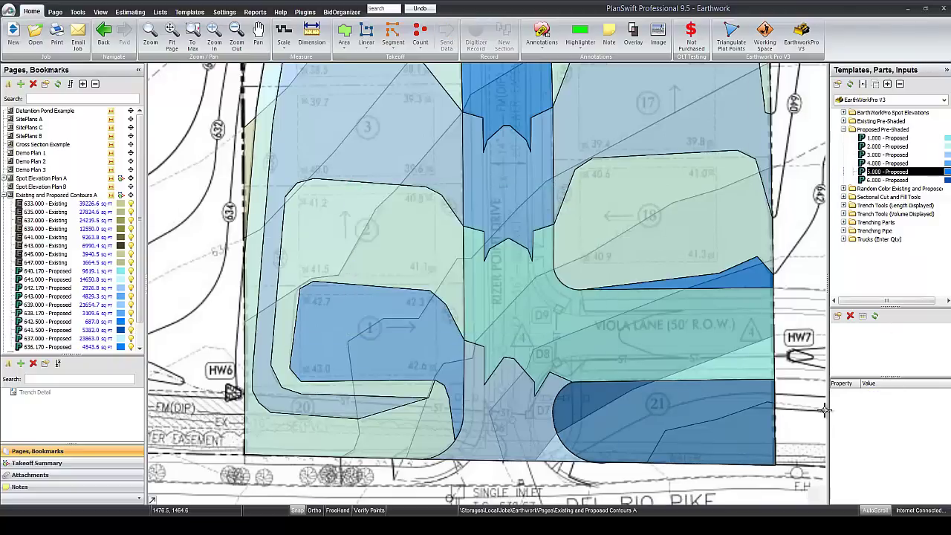
Examine across the whole grading plan where the existing and proposed contour areas overlap.
{"action": "left_click_drag", "start_coordinate": [617, 252], "coordinate": [578, 312]}
{"action": "scroll", "coordinate": [577, 312], "scroll_direction": "down", "scroll_amount": 4}
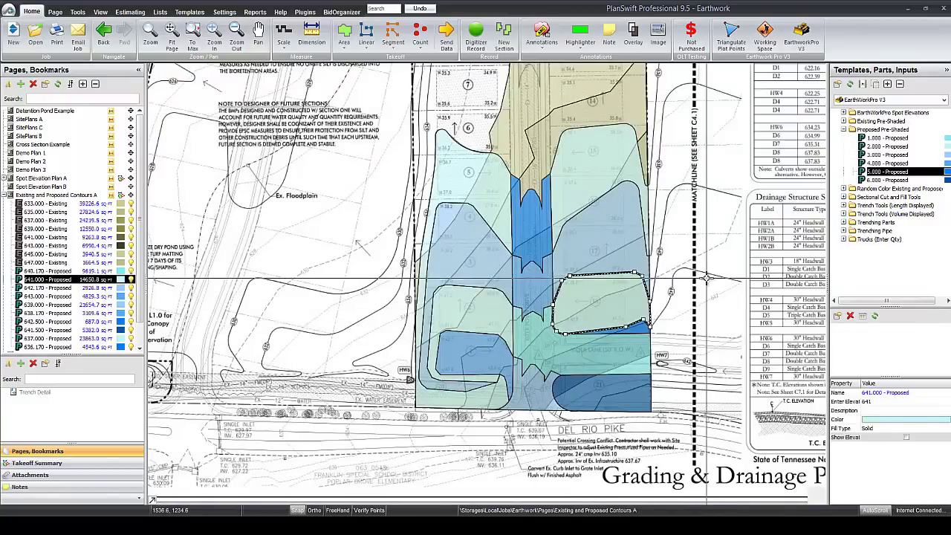
{"action": "scroll", "coordinate": [648, 194], "scroll_direction": "down", "scroll_amount": 5}
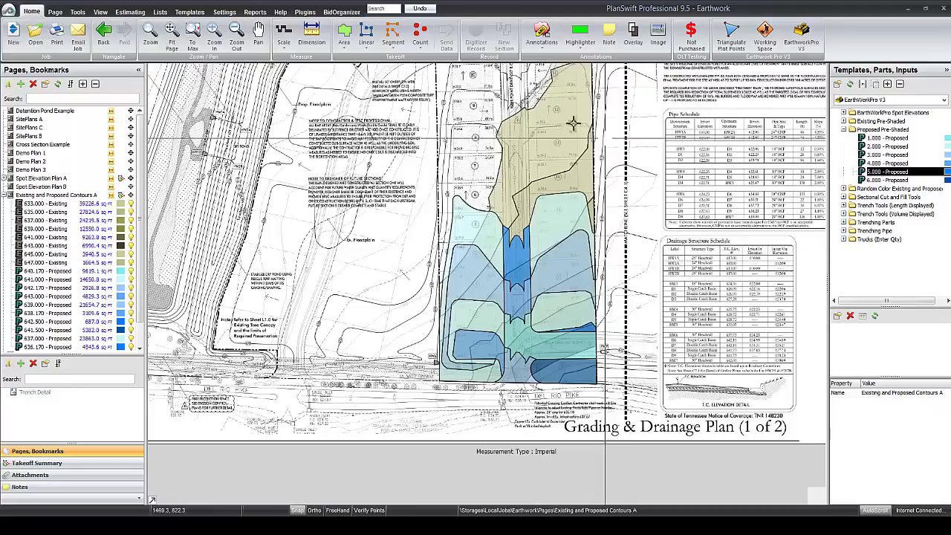
{"action": "left_click", "coordinate": [130, 194]}
{"action": "left_click", "coordinate": [122, 196]}
{"action": "scroll", "coordinate": [354, 383], "scroll_direction": "down", "scroll_amount": 3}
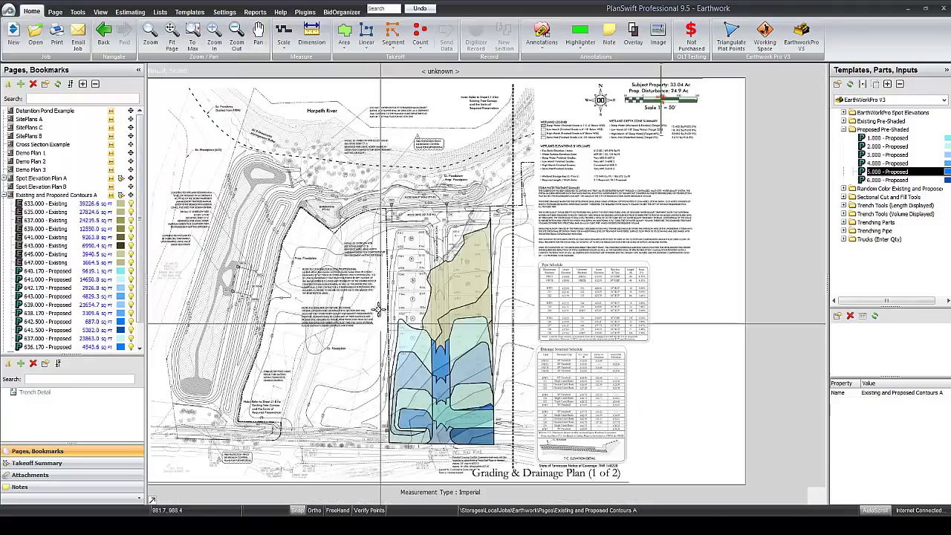
{"action": "scroll", "coordinate": [414, 247], "scroll_direction": "up", "scroll_amount": 3}
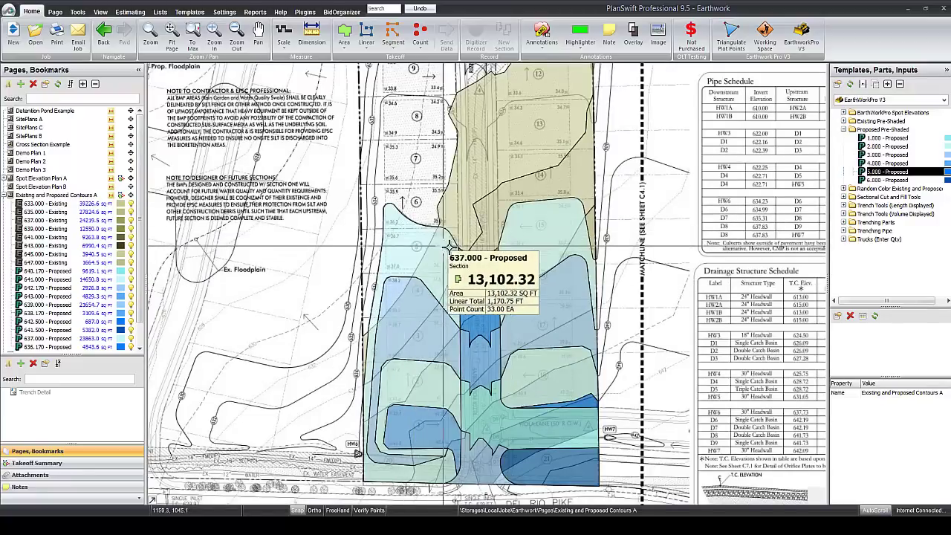
{"action": "left_click", "coordinate": [526, 138]}
{"action": "left_click", "coordinate": [425, 257]}
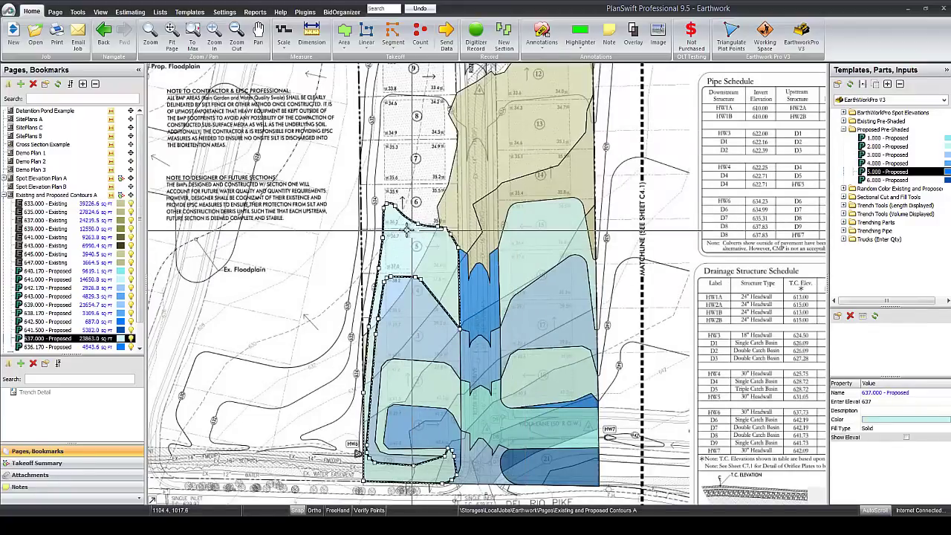
{"action": "key", "text": "Escape"}
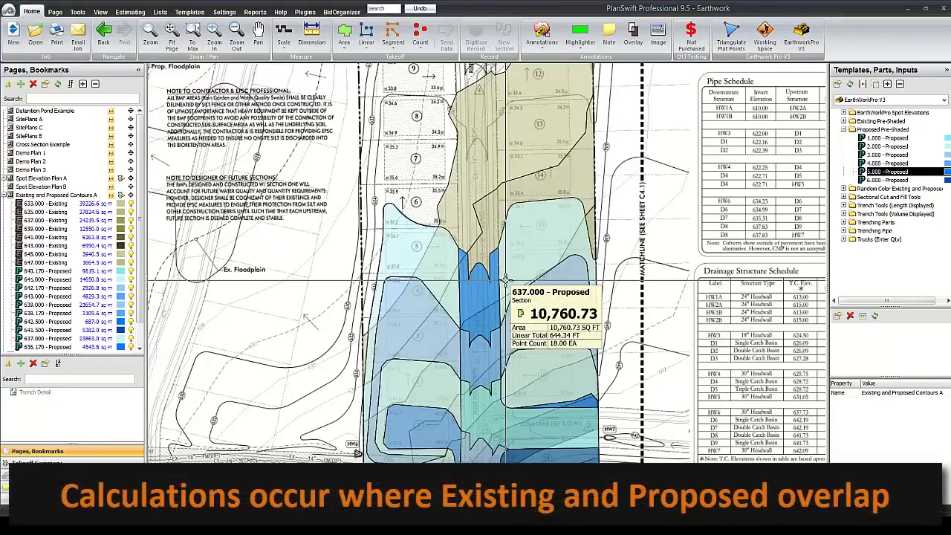
{"action": "scroll", "coordinate": [562, 312], "scroll_direction": "down", "scroll_amount": 2}
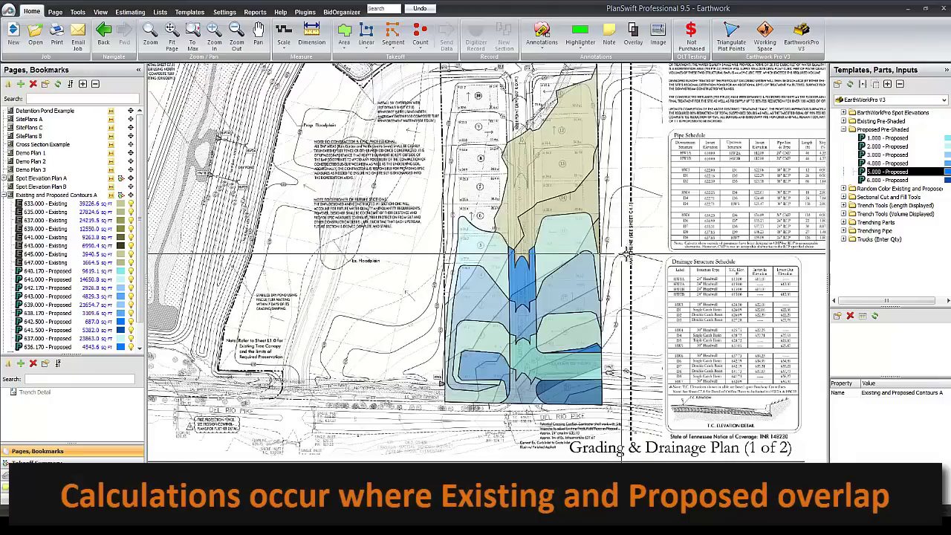
{"action": "left_click_drag", "start_coordinate": [632, 232], "coordinate": [614, 236]}
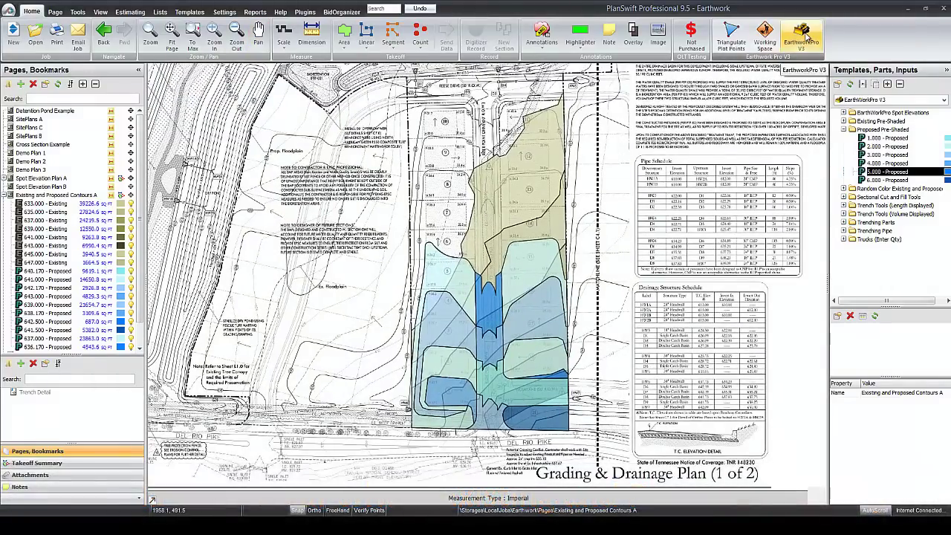
Open EarthWorkPro V3 for the contours page and calculate the earthwork with a 1.00 x 1.00 grid size.
{"action": "left_click", "coordinate": [805, 35]}
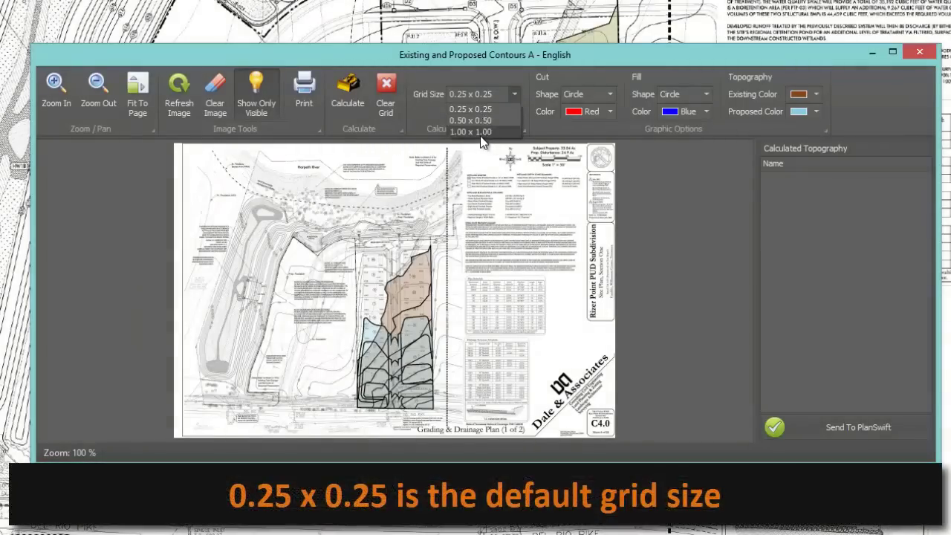
{"action": "left_click", "coordinate": [517, 96]}
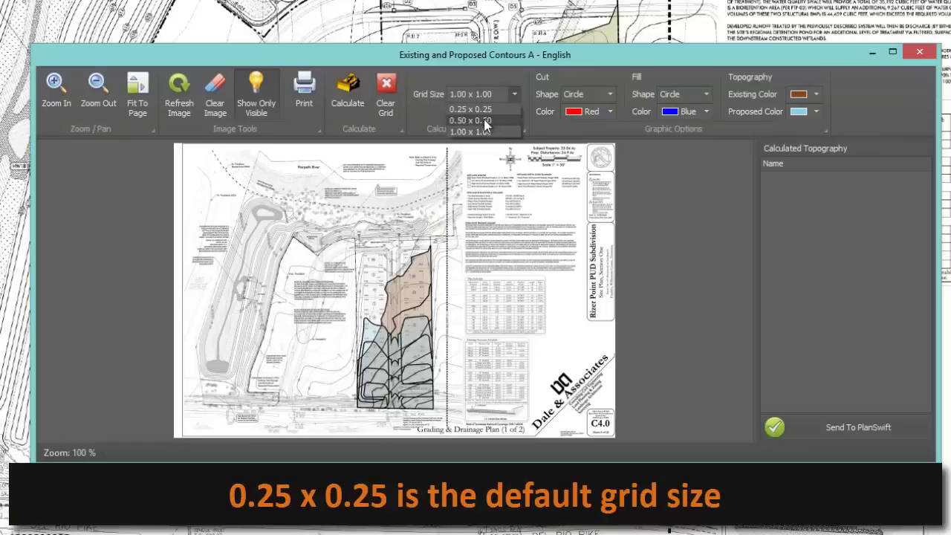
{"action": "left_click", "coordinate": [484, 119]}
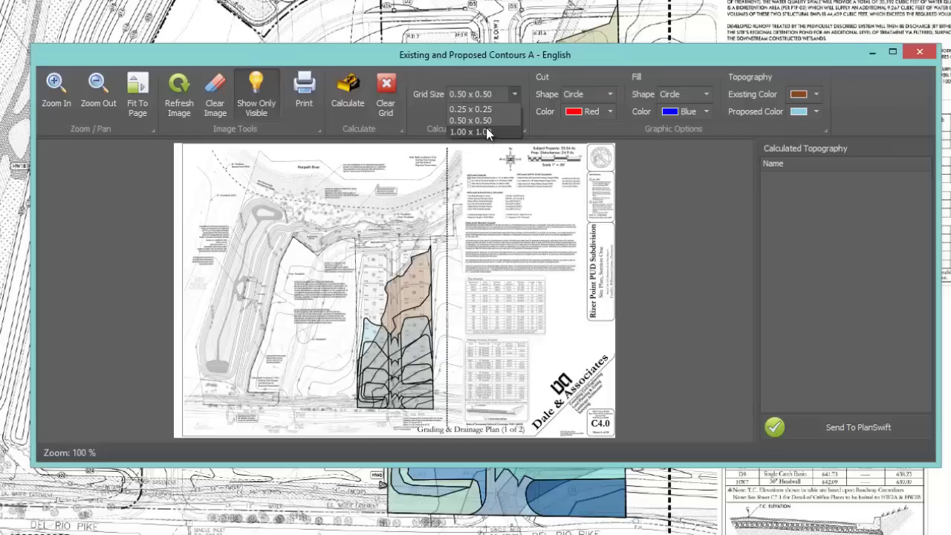
{"action": "left_click", "coordinate": [478, 130]}
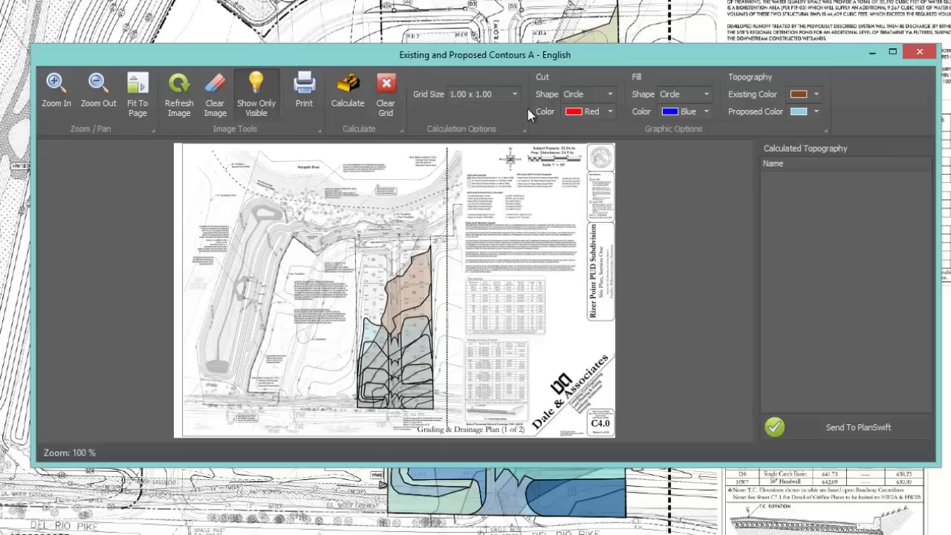
{"action": "left_click", "coordinate": [347, 93]}
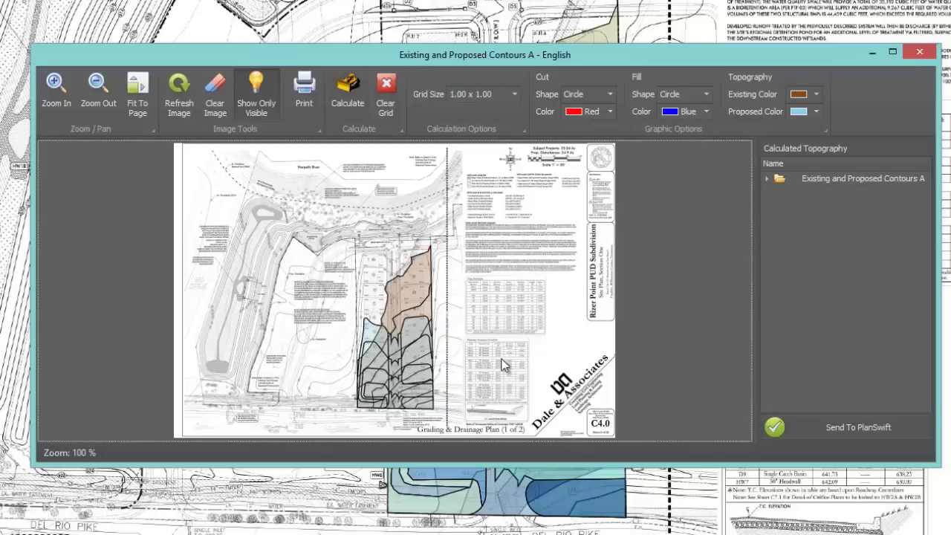
Set both the cut and fill grid marker shapes to Triangle.
{"action": "scroll", "coordinate": [402, 353], "scroll_direction": "up", "scroll_amount": 2}
{"action": "left_click_drag", "start_coordinate": [304, 367], "coordinate": [371, 285]}
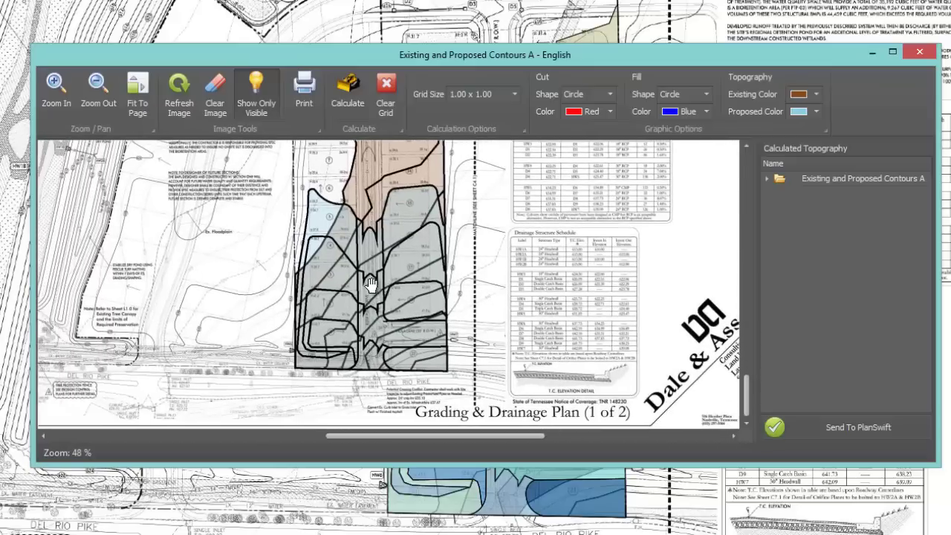
{"action": "scroll", "coordinate": [394, 285], "scroll_direction": "up", "scroll_amount": 1}
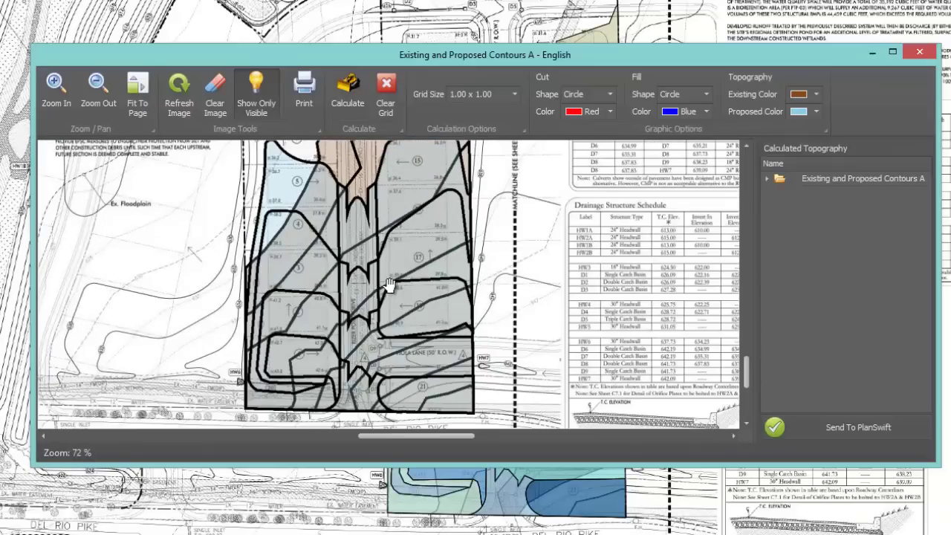
{"action": "scroll", "coordinate": [402, 285], "scroll_direction": "down", "scroll_amount": 1}
{"action": "scroll", "coordinate": [417, 277], "scroll_direction": "down", "scroll_amount": 1}
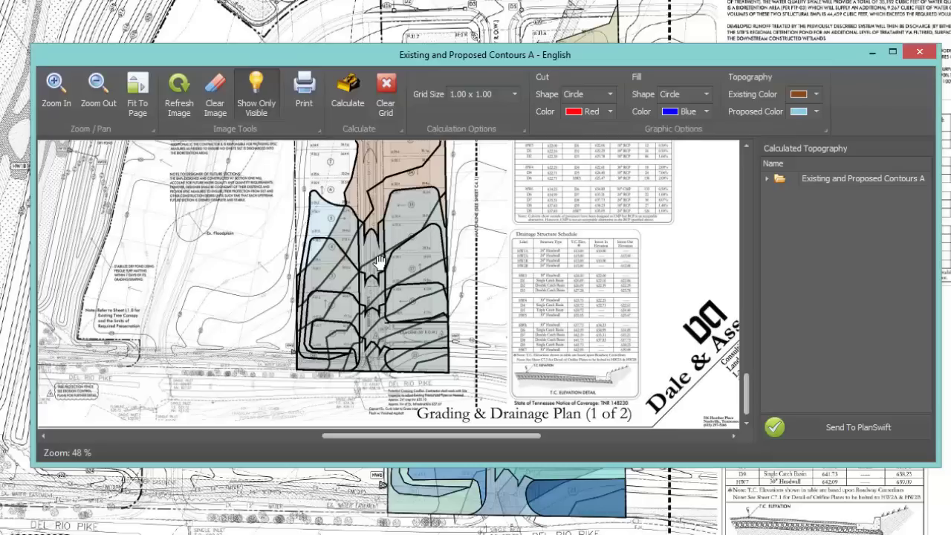
{"action": "left_click", "coordinate": [610, 95]}
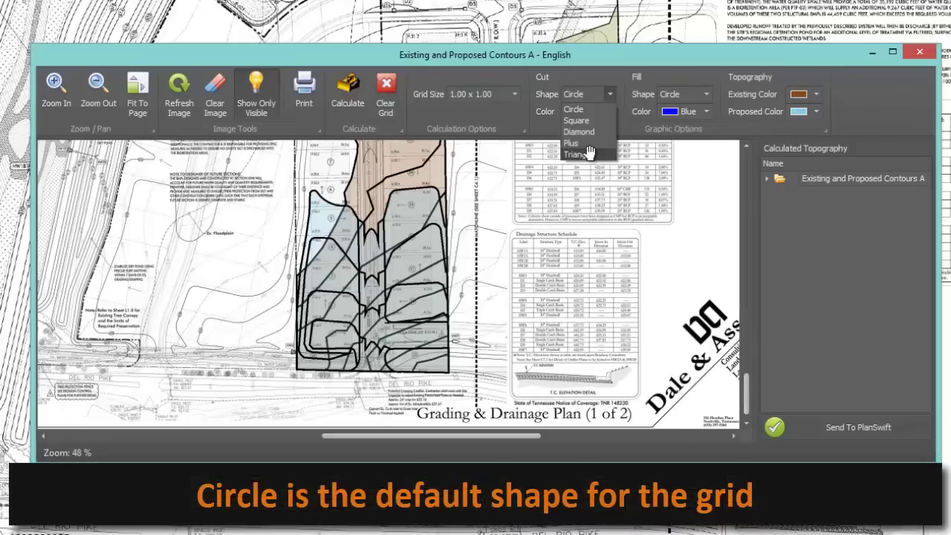
{"action": "left_click", "coordinate": [587, 152]}
{"action": "left_click", "coordinate": [705, 94]}
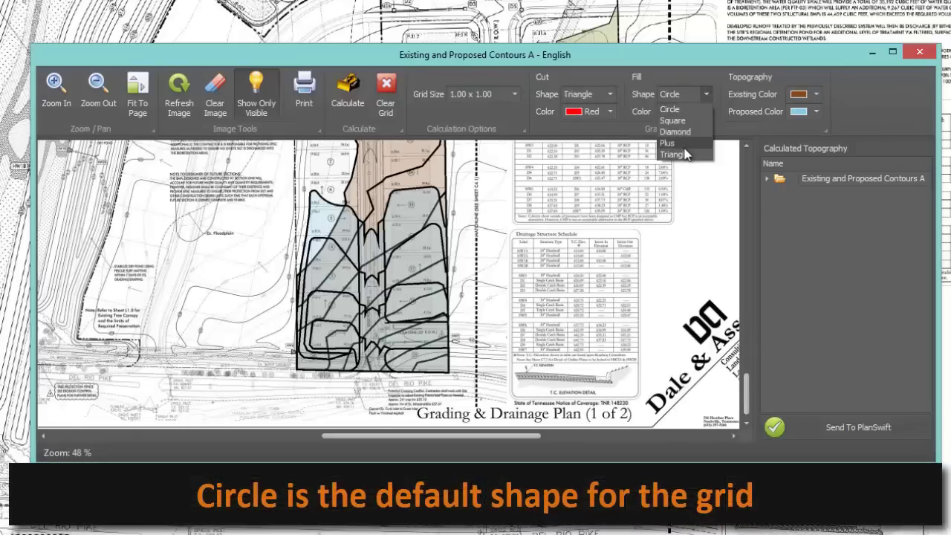
{"action": "left_click", "coordinate": [673, 154]}
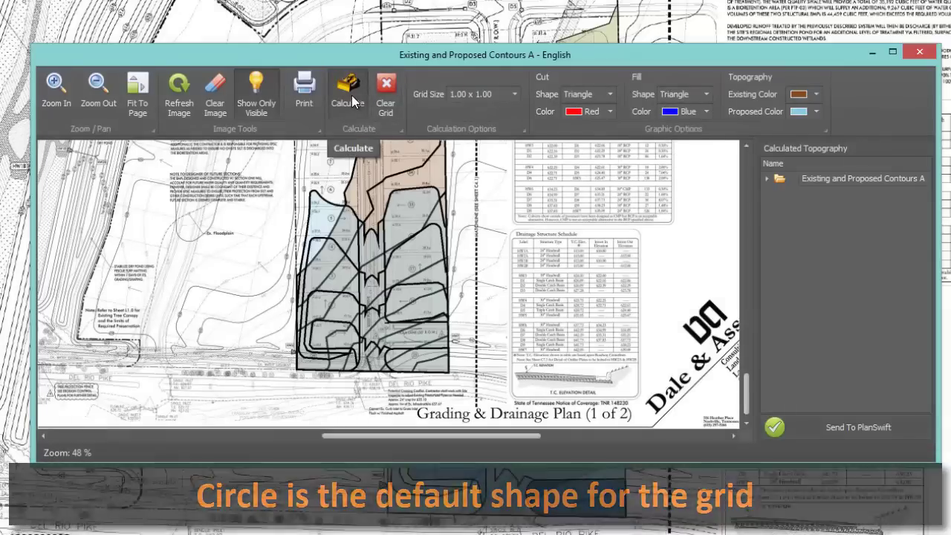
Recalculate the earthwork with the triangle markers, maximize the calculation window and examine the cut and fill grid over the lots.
{"action": "left_click", "coordinate": [351, 95]}
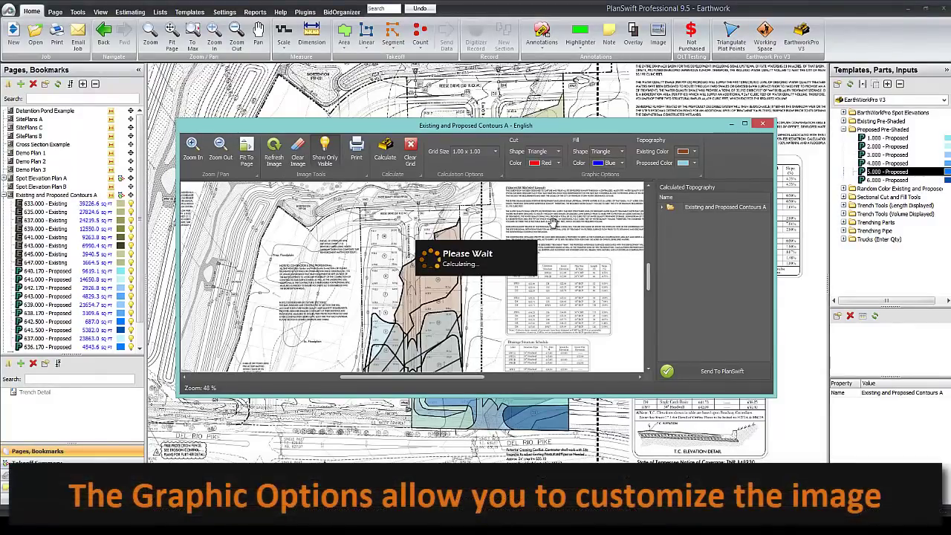
{"action": "left_click", "coordinate": [744, 123]}
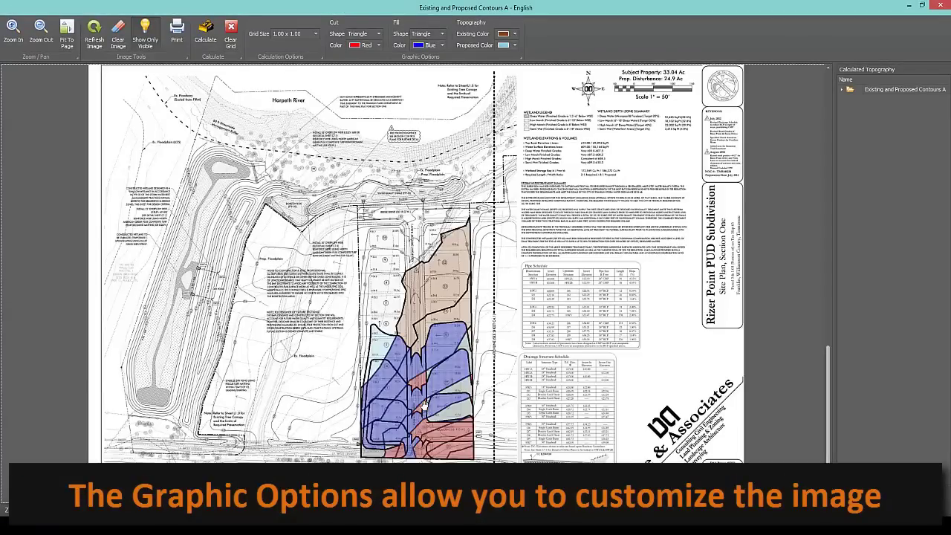
{"action": "scroll", "coordinate": [423, 406], "scroll_direction": "up", "scroll_amount": 3}
{"action": "scroll", "coordinate": [381, 372], "scroll_direction": "up", "scroll_amount": 2}
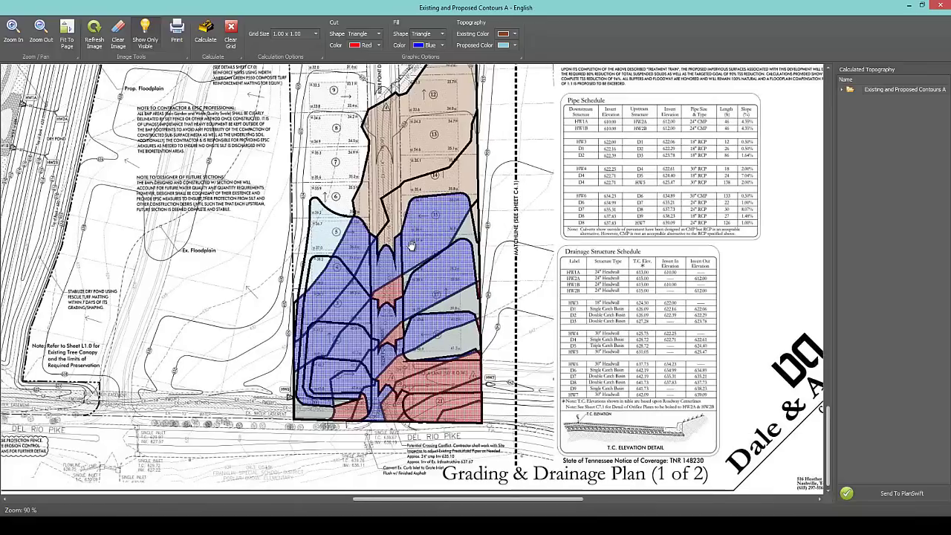
{"action": "scroll", "coordinate": [379, 369], "scroll_direction": "up", "scroll_amount": 1}
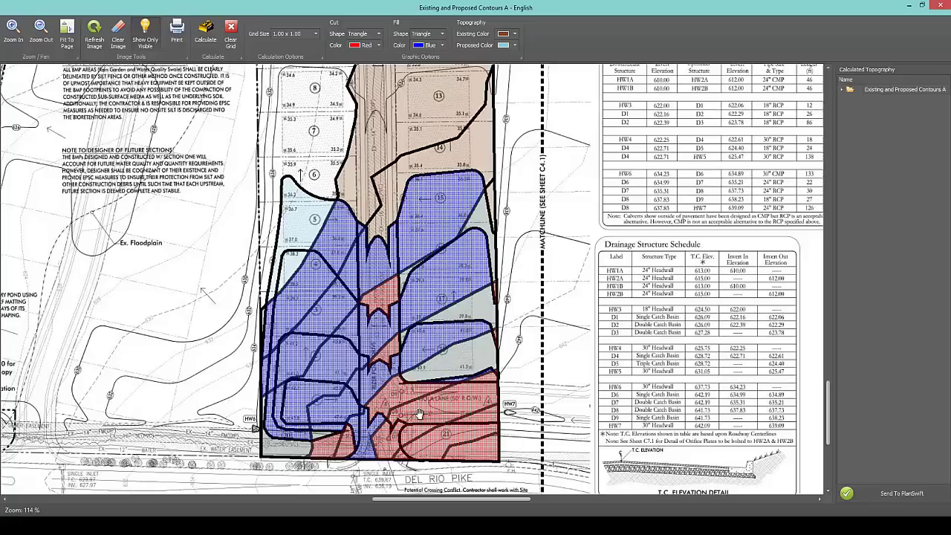
{"action": "scroll", "coordinate": [420, 413], "scroll_direction": "up", "scroll_amount": 1}
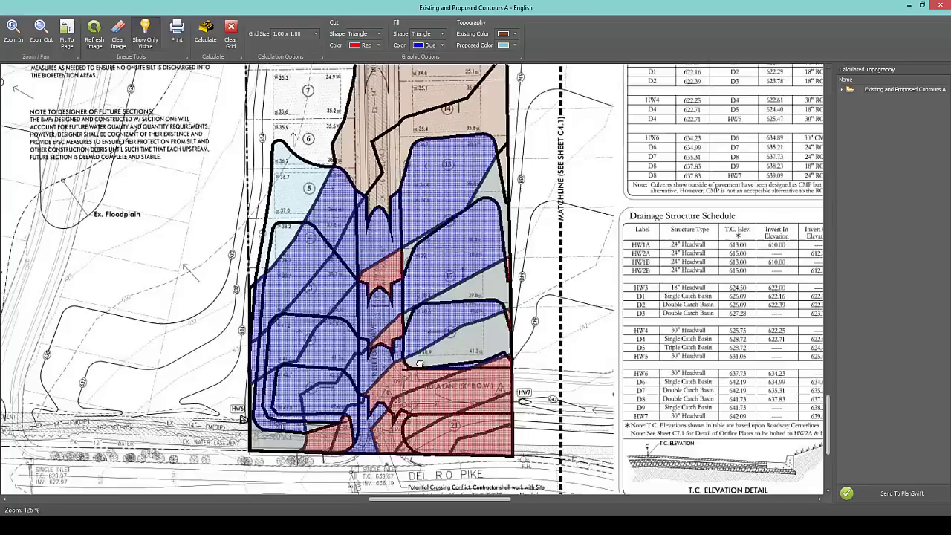
{"action": "left_click_drag", "start_coordinate": [420, 364], "coordinate": [430, 326]}
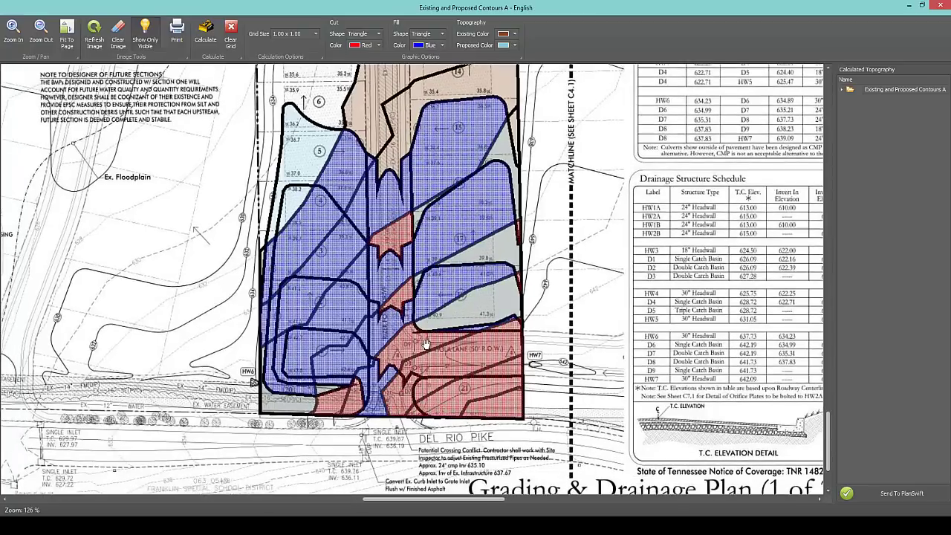
Send the calculated cut and fill results to PlanSwift and minimize the calculation window.
{"action": "left_click", "coordinate": [886, 496]}
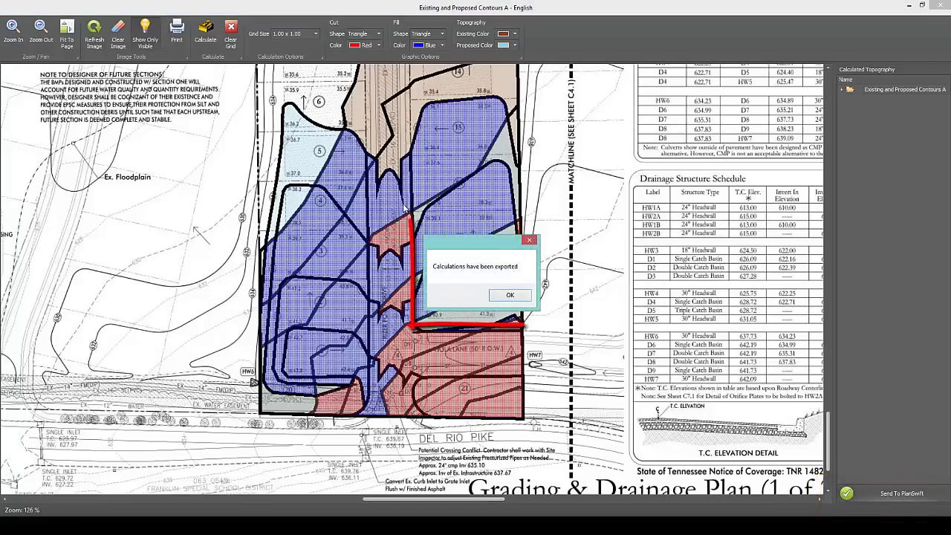
{"action": "left_click", "coordinate": [505, 295]}
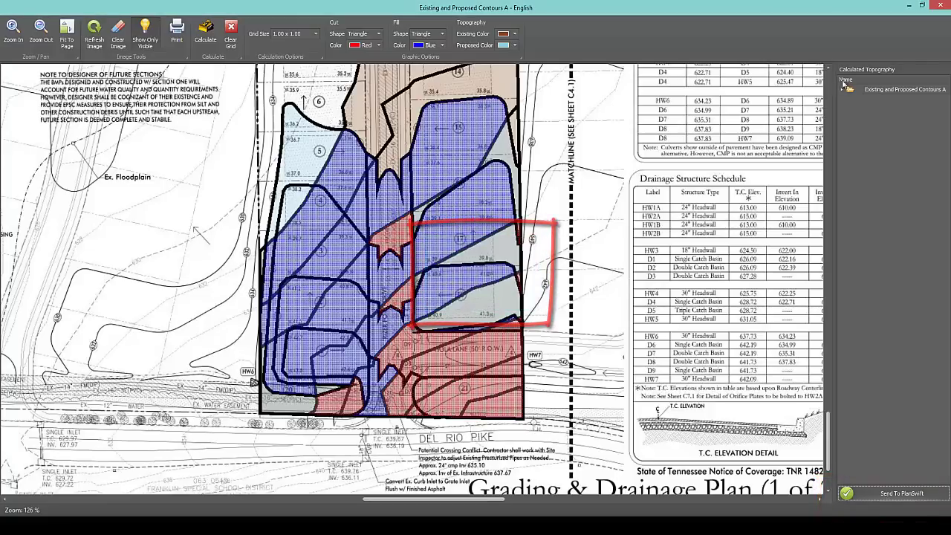
{"action": "left_click", "coordinate": [905, 5]}
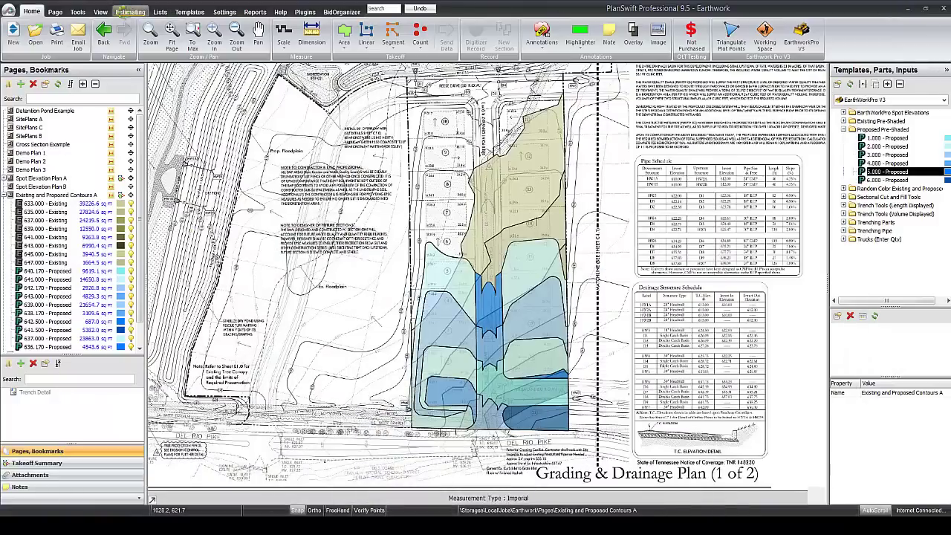
Refresh the estimate and review the cut and fill totals of the Existing and Proposed Contours A folder under Earthwork Controls.
{"action": "left_click", "coordinate": [130, 12]}
{"action": "left_click", "coordinate": [140, 151]}
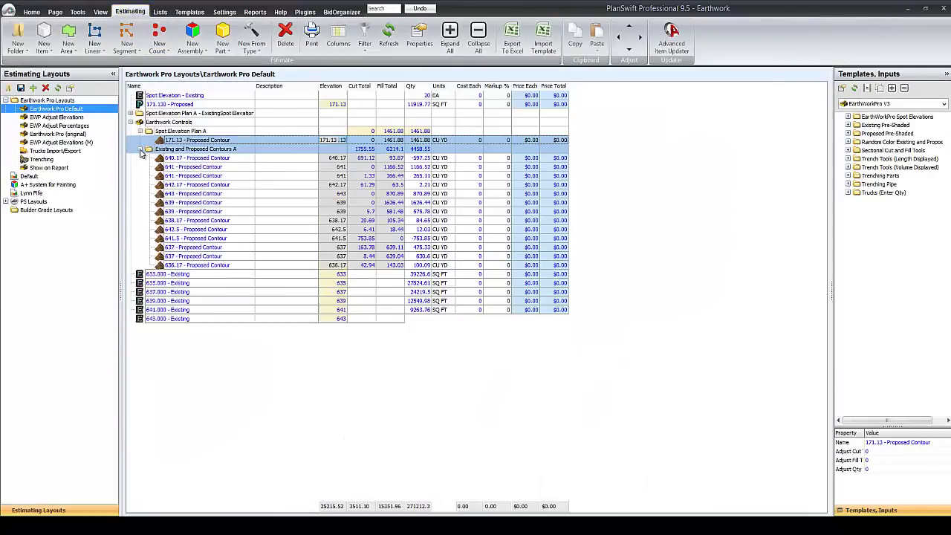
{"action": "left_click", "coordinate": [220, 152]}
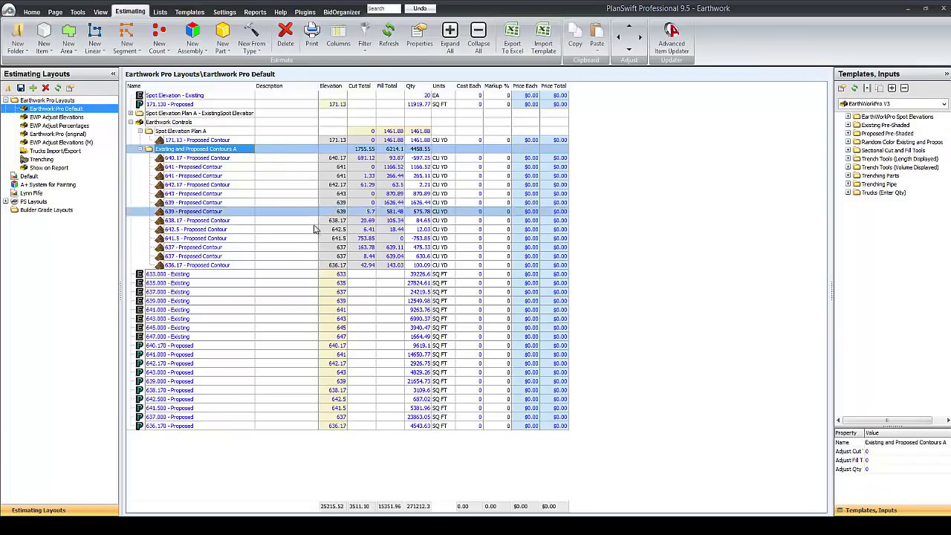
{"action": "left_click", "coordinate": [363, 149]}
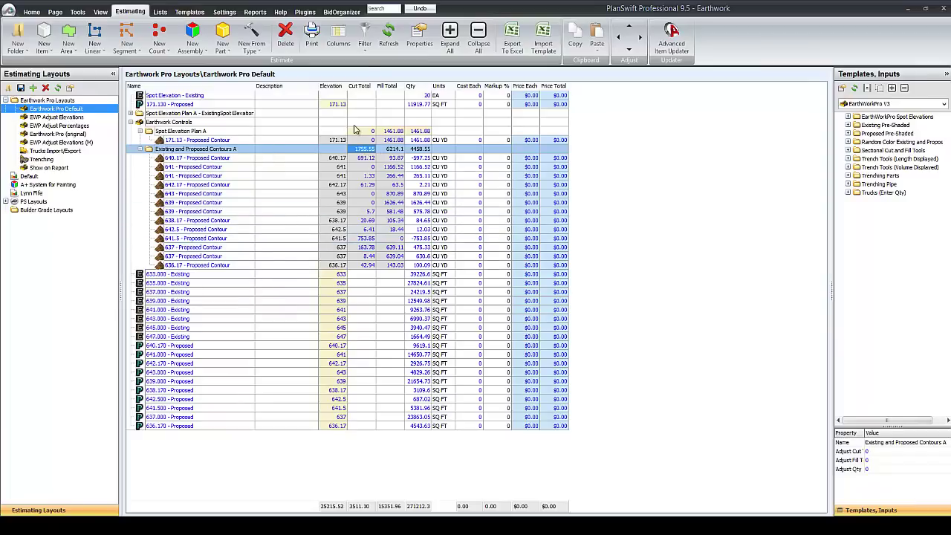
{"action": "left_click", "coordinate": [387, 38]}
{"action": "left_click", "coordinate": [393, 151]}
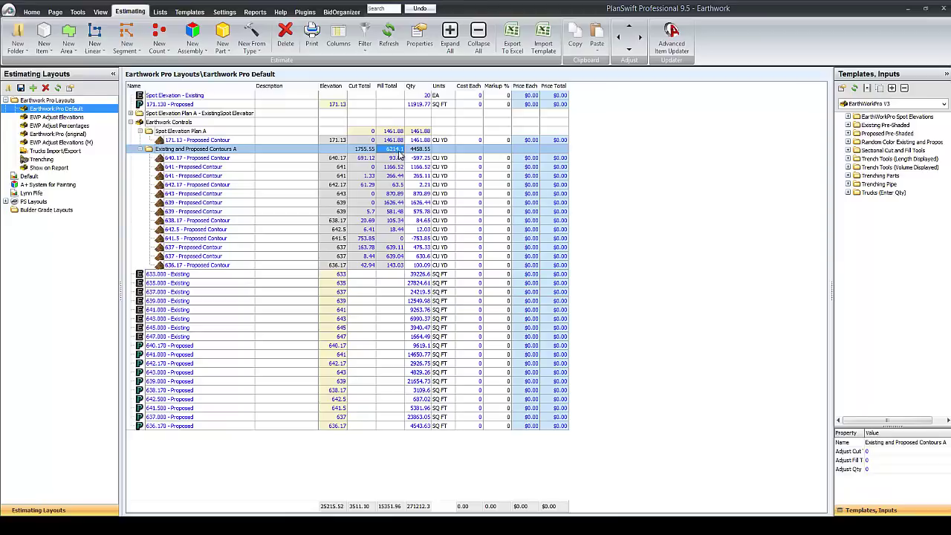
Preview the Earthwork Pro Summary (CU YD) report and review its cut, fill and quantity totals up close.
{"action": "left_click", "coordinate": [255, 11]}
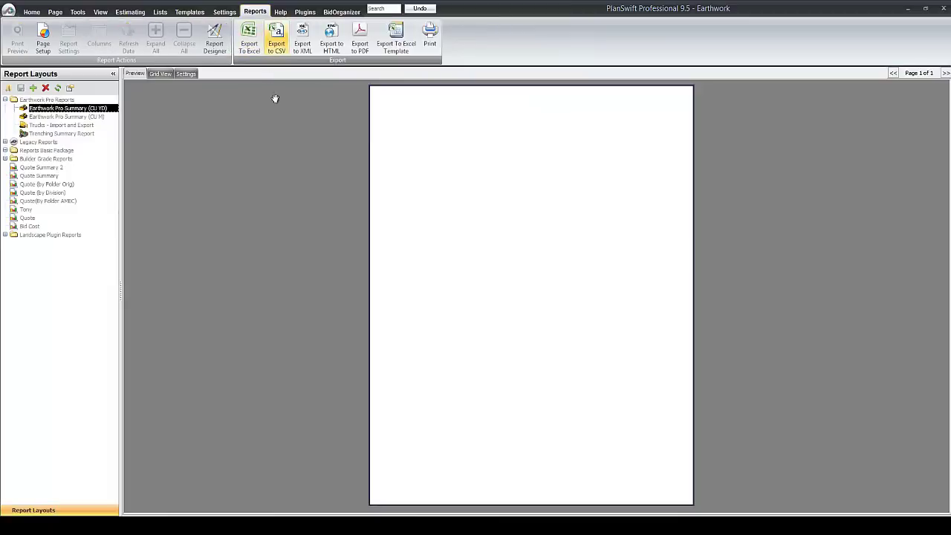
{"action": "left_click", "coordinate": [55, 98]}
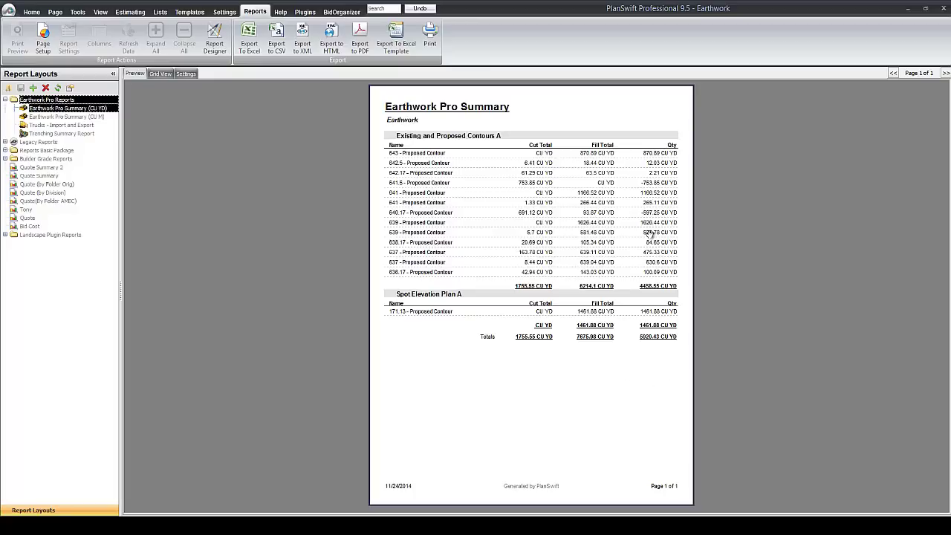
{"action": "left_click", "coordinate": [540, 260]}
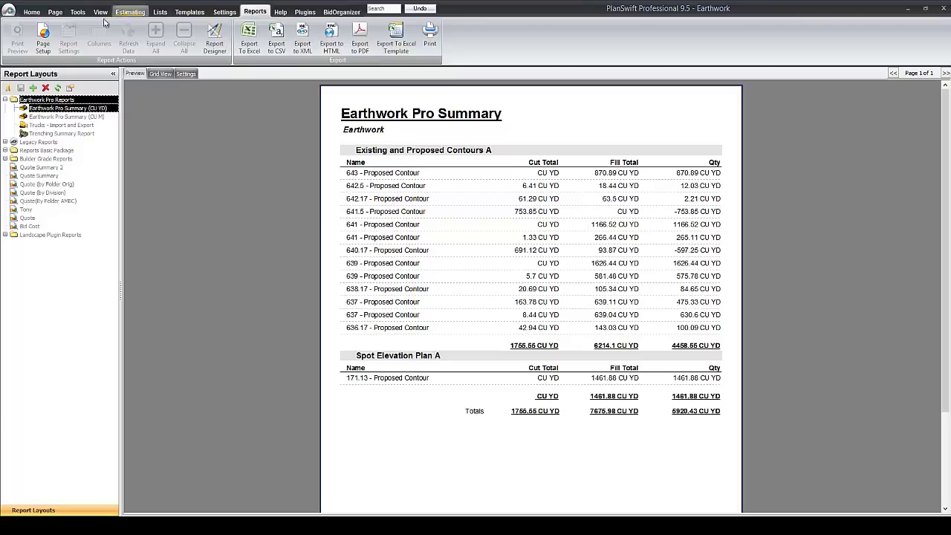
Return to the takeoff view and open the Demo Plan 1 page at the lower South Euclid Road strip.
{"action": "left_click", "coordinate": [32, 12]}
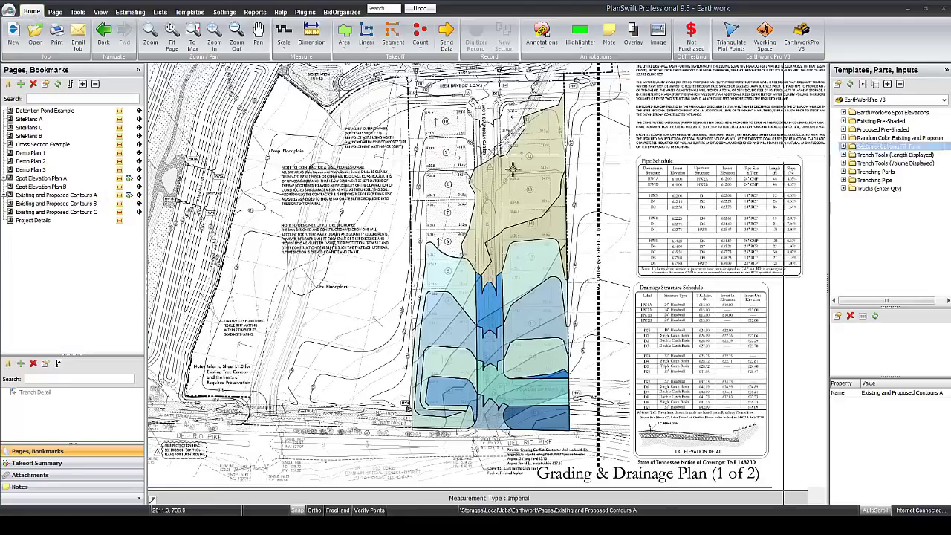
{"action": "left_click", "coordinate": [30, 152]}
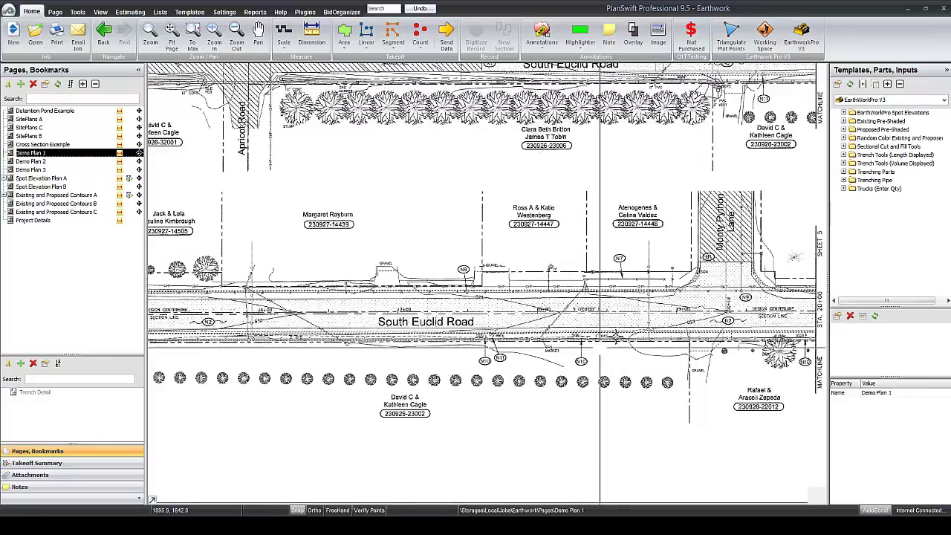
{"action": "scroll", "coordinate": [552, 329], "scroll_direction": "down", "scroll_amount": 3}
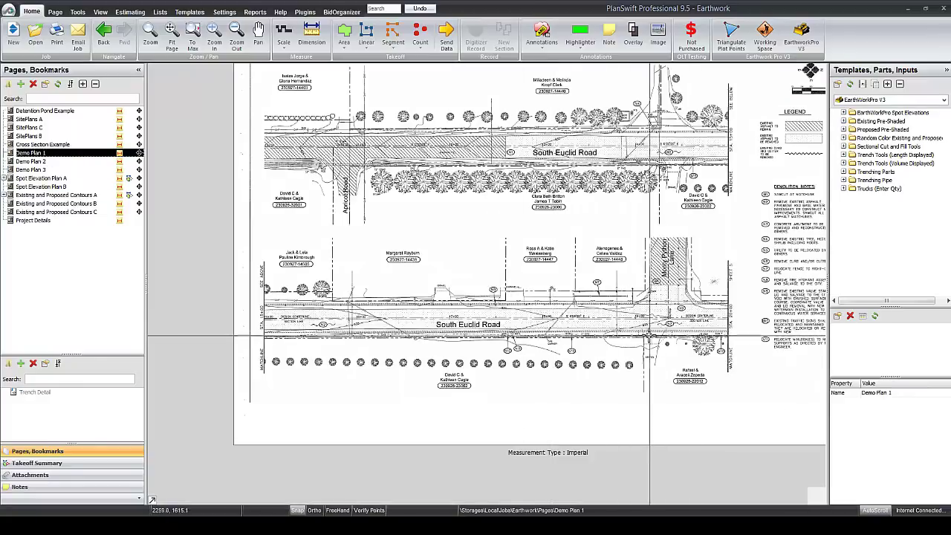
{"action": "scroll", "coordinate": [662, 344], "scroll_direction": "up", "scroll_amount": 3}
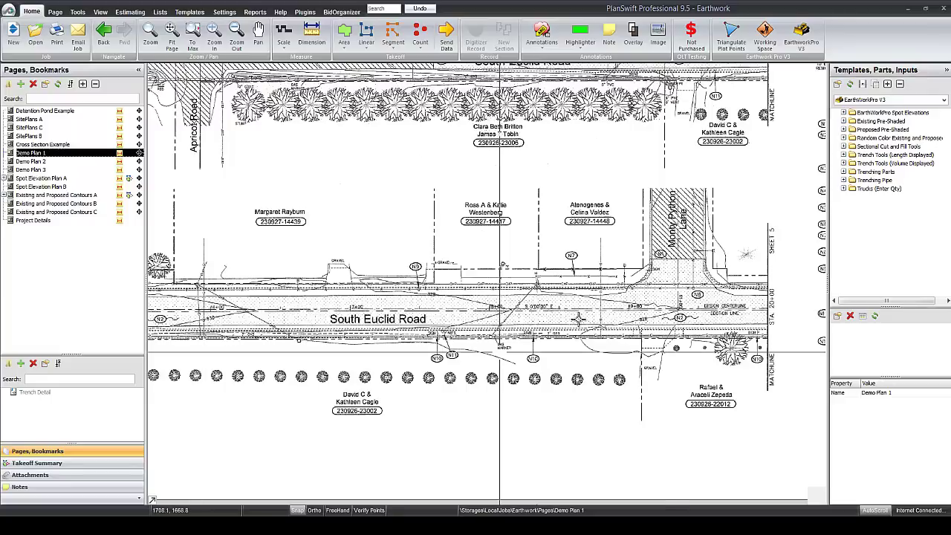
Expand the Trench Tools (Length Displayed) folder and examine the parts of its plain trench and backfill trench templates.
{"action": "left_click", "coordinate": [844, 154]}
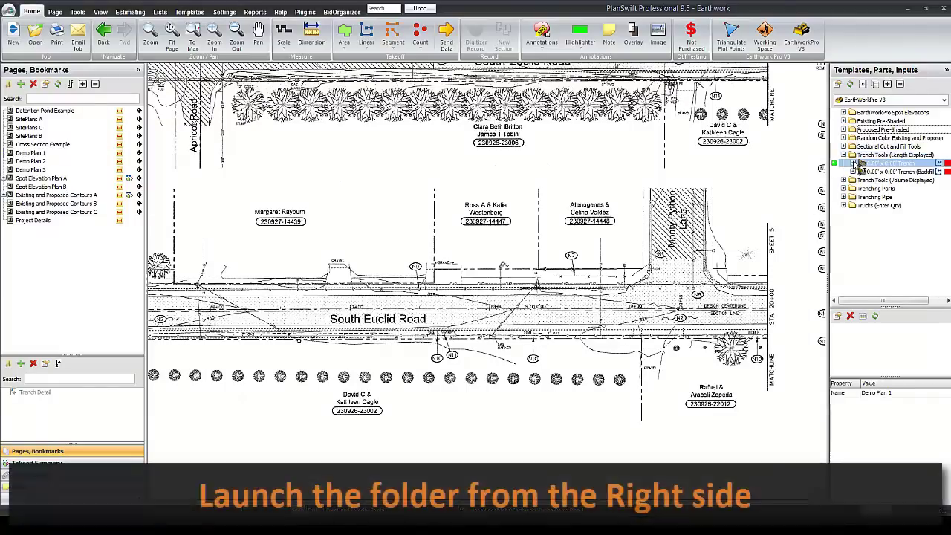
{"action": "left_click", "coordinate": [881, 155]}
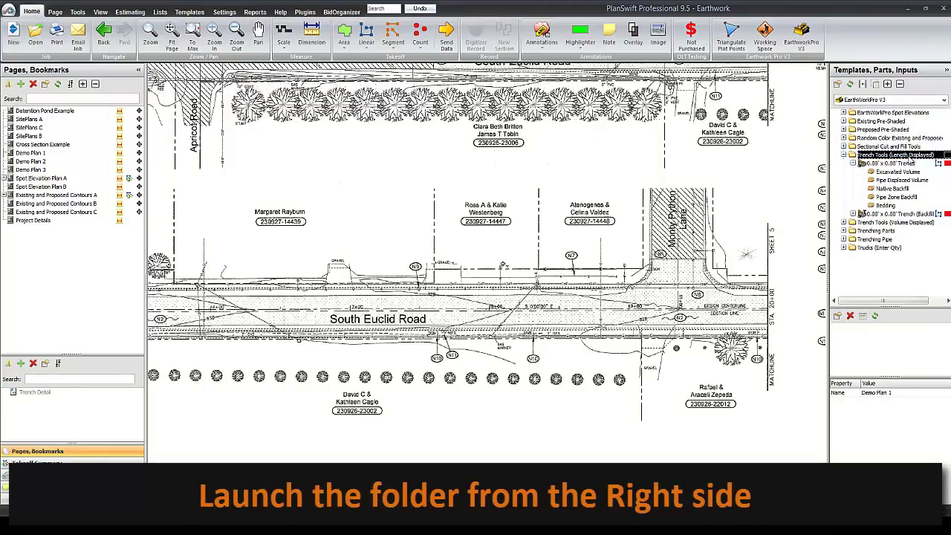
{"action": "left_click", "coordinate": [899, 163]}
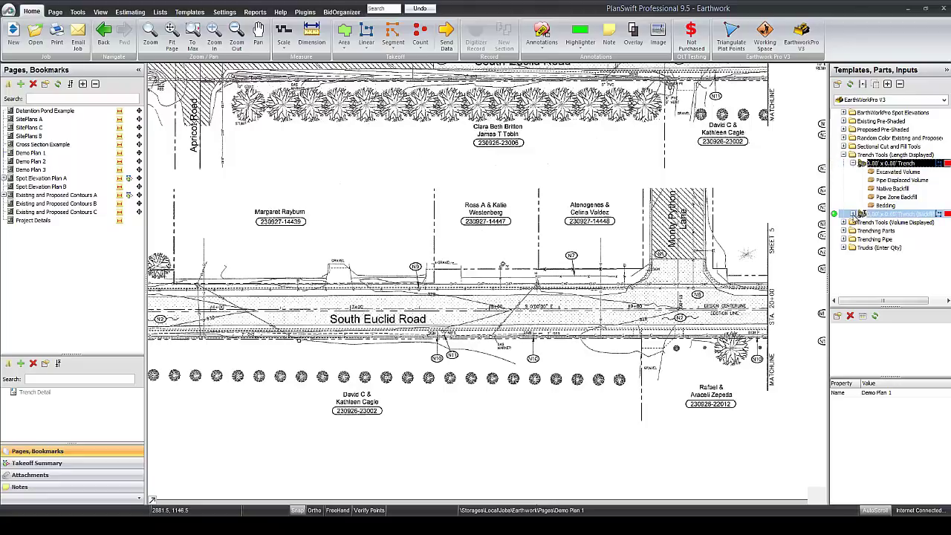
{"action": "left_click", "coordinate": [858, 214]}
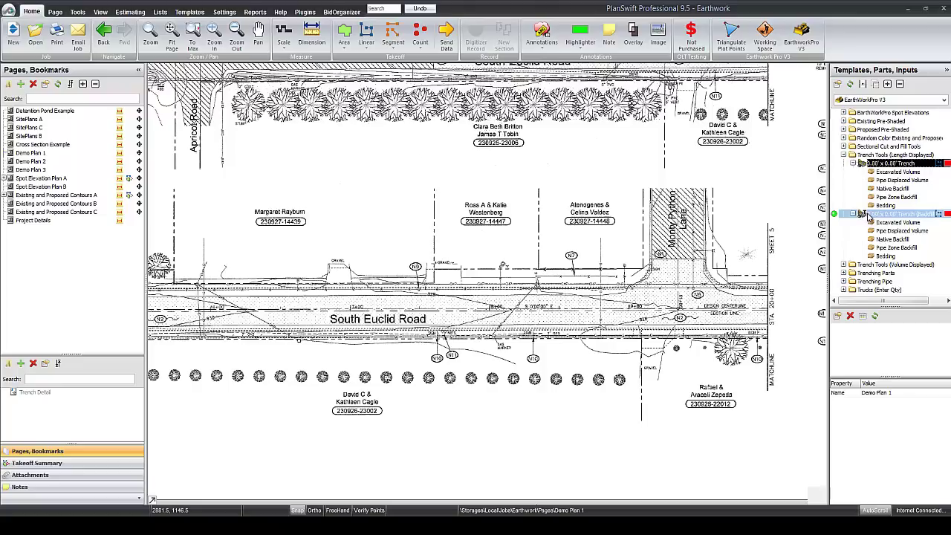
{"action": "left_click", "coordinate": [861, 164]}
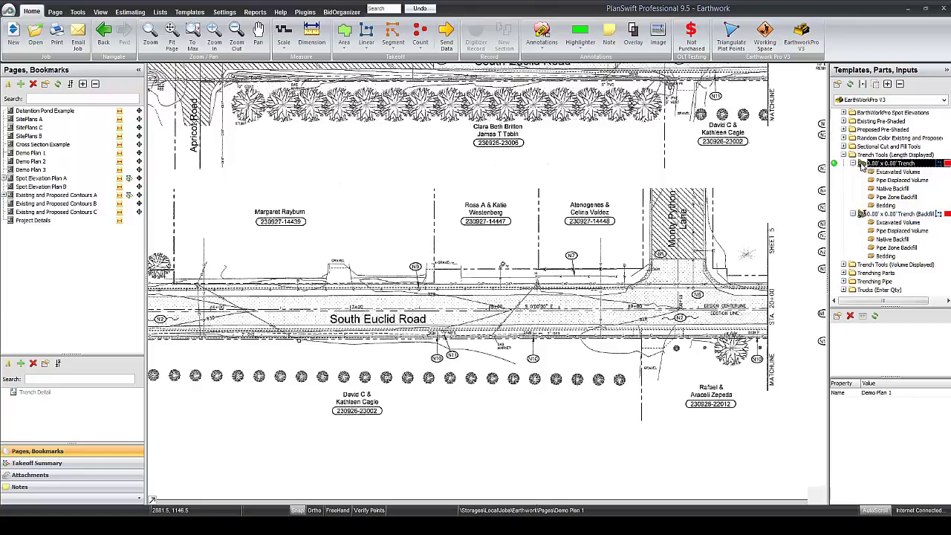
{"action": "left_click", "coordinate": [866, 214]}
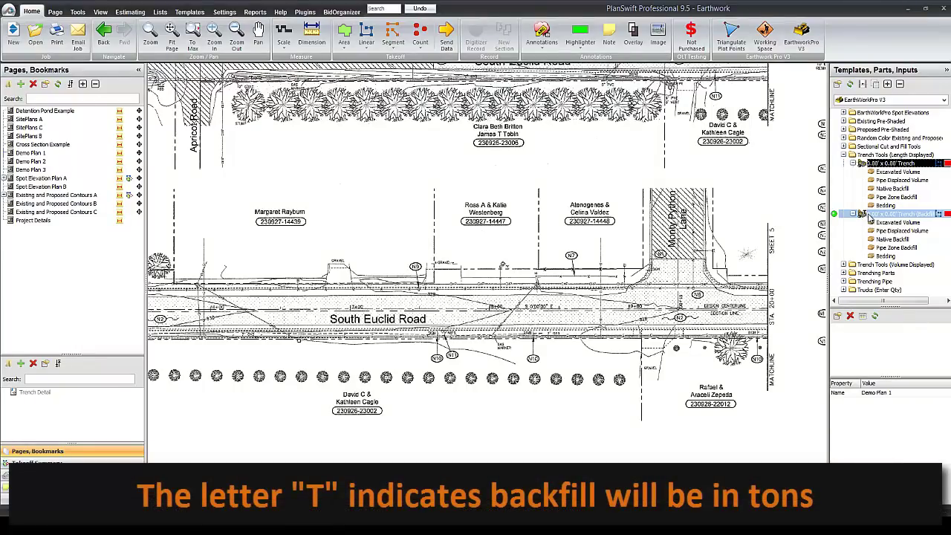
{"action": "left_click", "coordinate": [884, 155]}
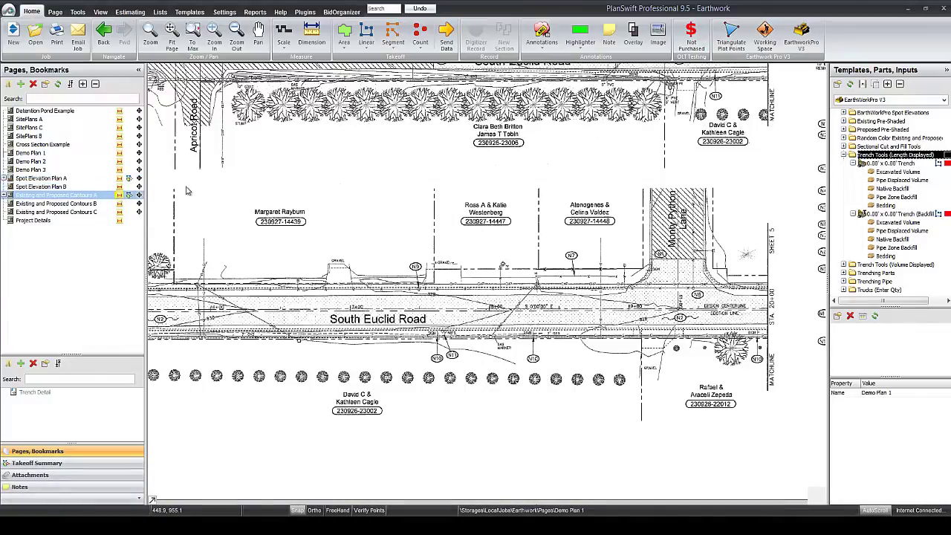
Expand the Trench Tools (Volume Displayed) folder and examine the parts under its two trench templates.
{"action": "left_click", "coordinate": [843, 264]}
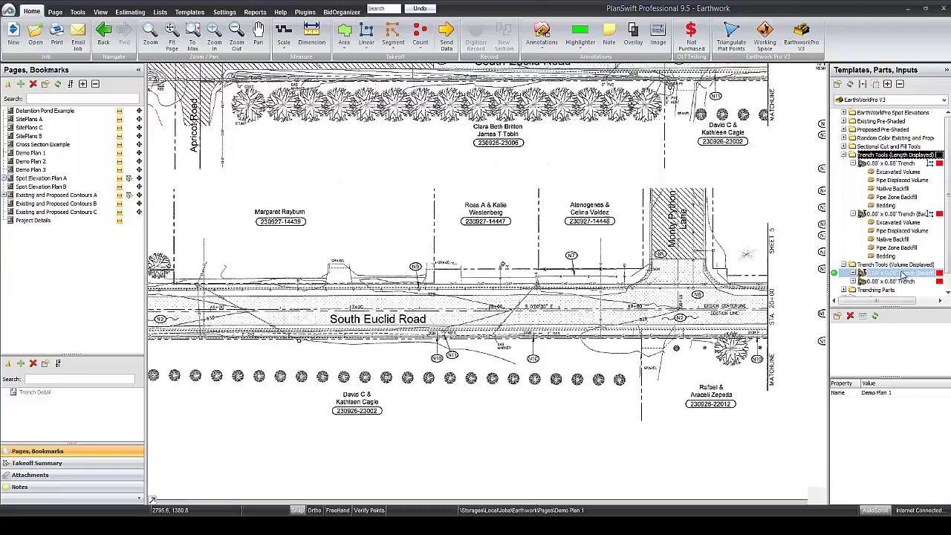
{"action": "left_click", "coordinate": [900, 265]}
{"action": "left_click", "coordinate": [863, 275]}
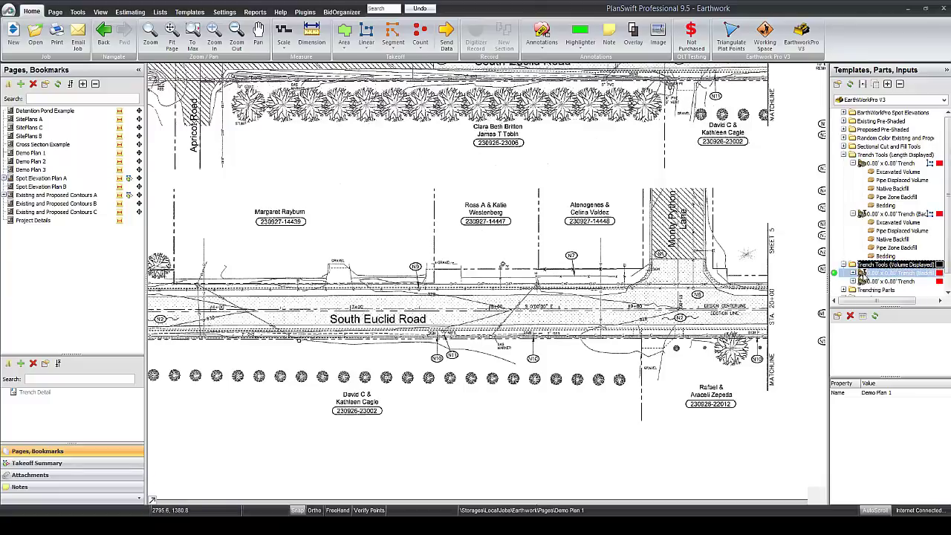
{"action": "scroll", "coordinate": [862, 274], "scroll_direction": "down", "scroll_amount": 1}
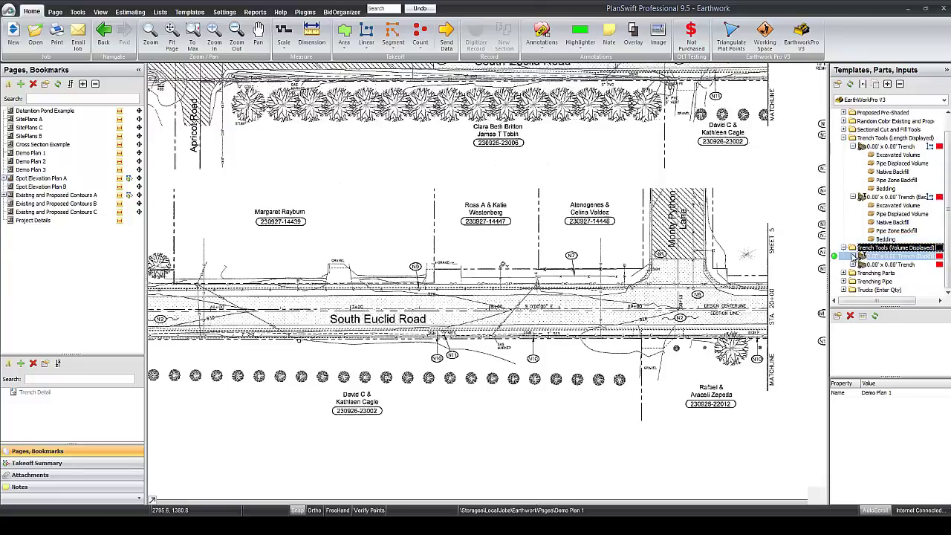
{"action": "double_click", "coordinate": [860, 257]}
{"action": "scroll", "coordinate": [860, 260], "scroll_direction": "down", "scroll_amount": 2}
{"action": "left_click", "coordinate": [860, 265]}
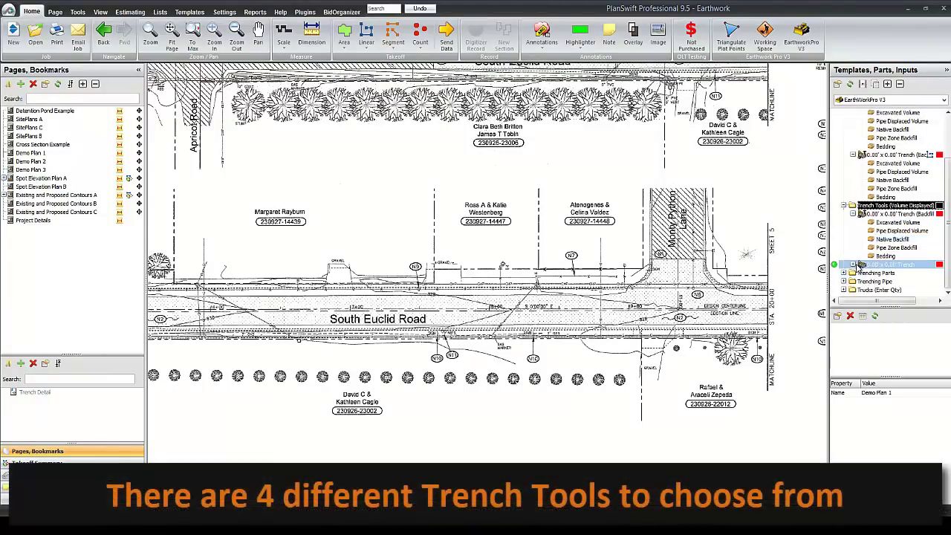
Collapse the parts of both volume-displayed trench templates and of the length-displayed backfill trench template.
{"action": "scroll", "coordinate": [869, 238], "scroll_direction": "up", "scroll_amount": 3}
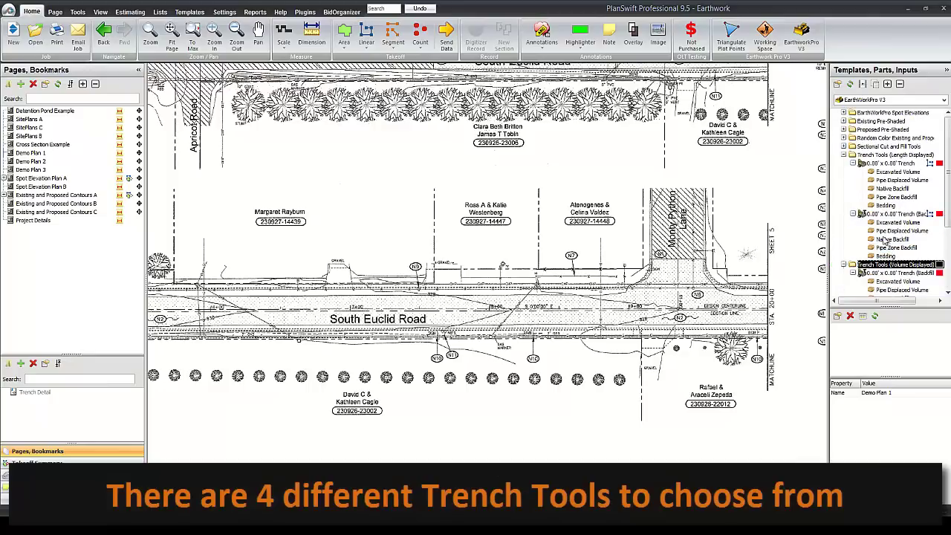
{"action": "left_click", "coordinate": [853, 273]}
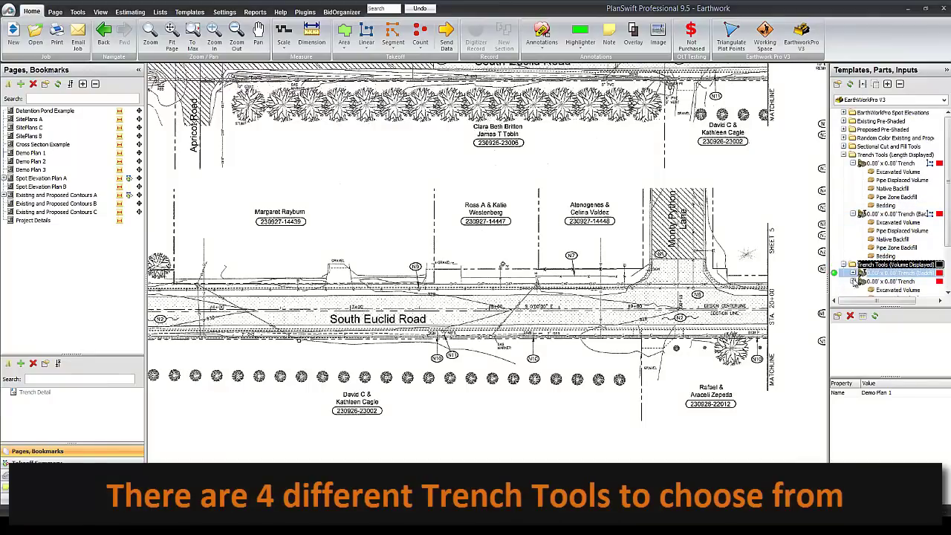
{"action": "left_click", "coordinate": [860, 281]}
{"action": "left_click", "coordinate": [852, 214]}
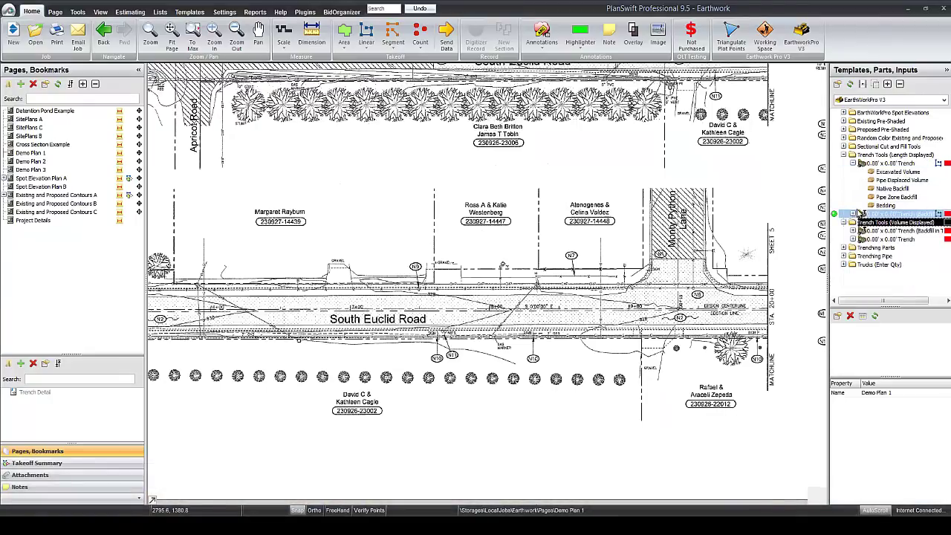
{"action": "left_click", "coordinate": [862, 214]}
{"action": "left_click_drag", "start_coordinate": [871, 215], "coordinate": [898, 169]}
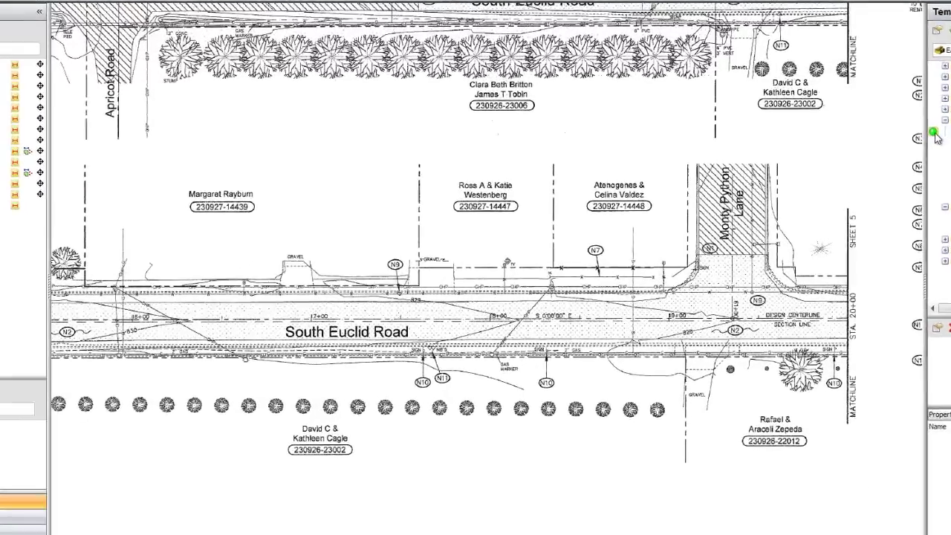
Start a takeoff from the plain length-displayed trench template with a trench width of 4 ft and a depth of 3 ft.
{"action": "double_click", "coordinate": [888, 162]}
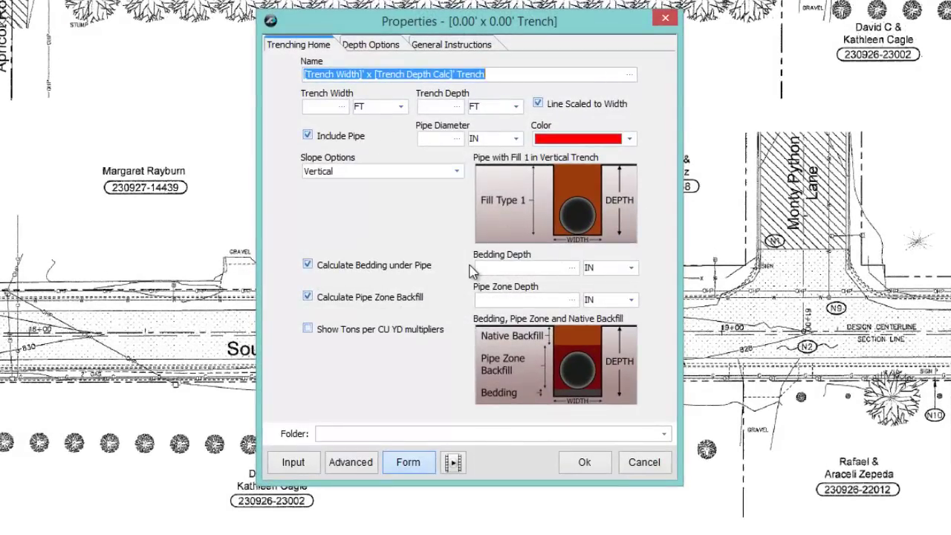
{"action": "left_click", "coordinate": [310, 107]}
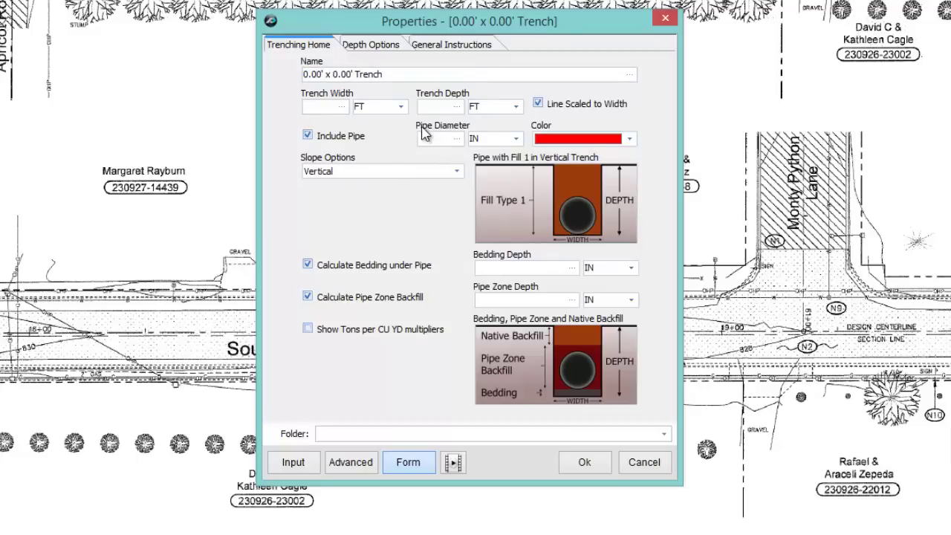
{"action": "type", "text": "4"}
{"action": "type", "text": "3"}
Toggle the Include Pipe option to compare the trench form with and without a pipe.
{"action": "left_click", "coordinate": [308, 136]}
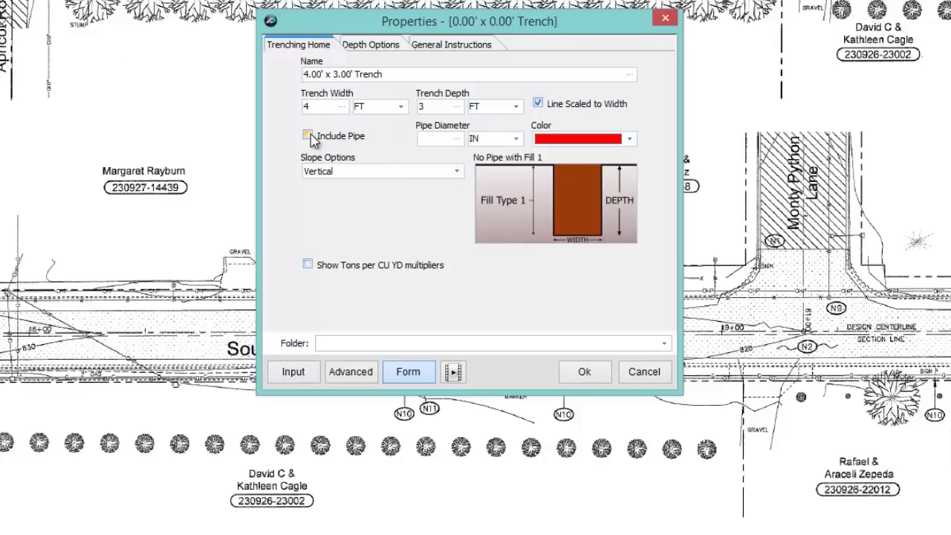
{"action": "left_click", "coordinate": [438, 138]}
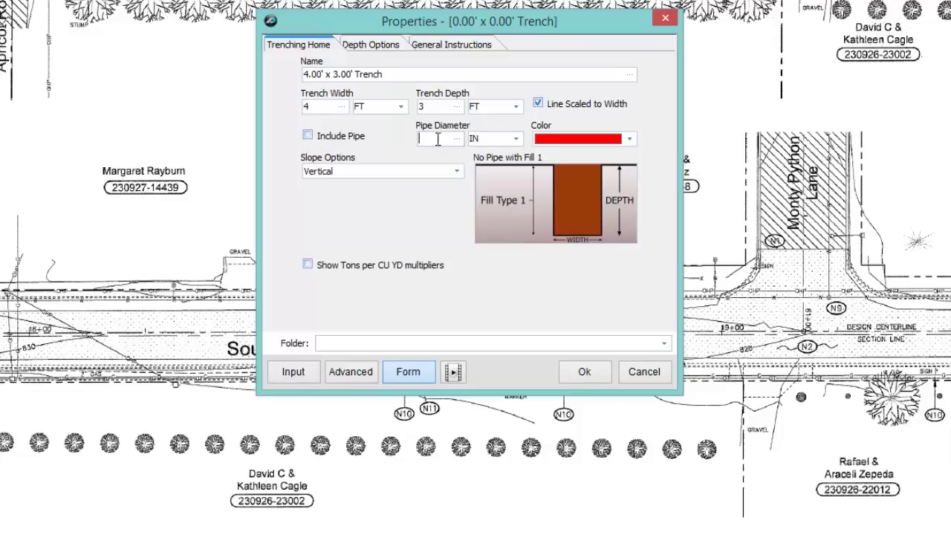
{"action": "left_click", "coordinate": [308, 135]}
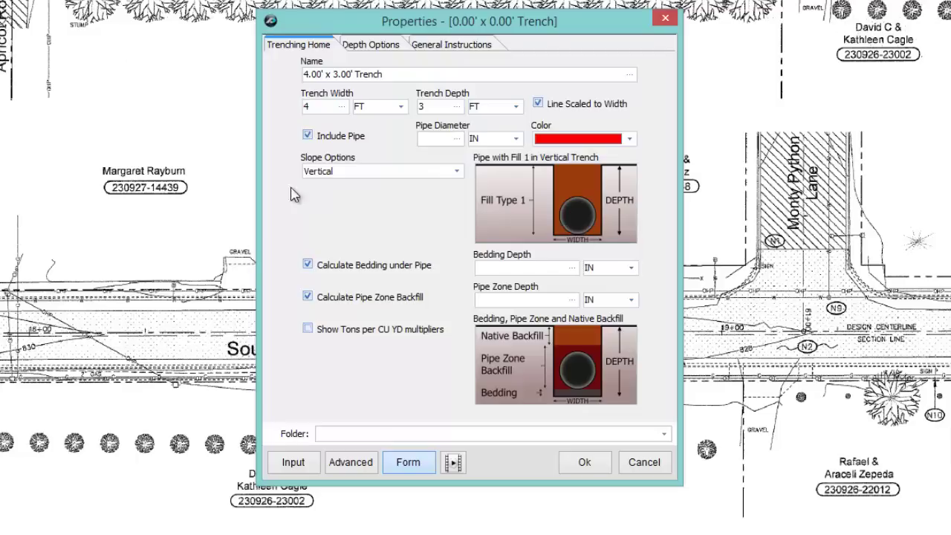
{"action": "left_click", "coordinate": [307, 135]}
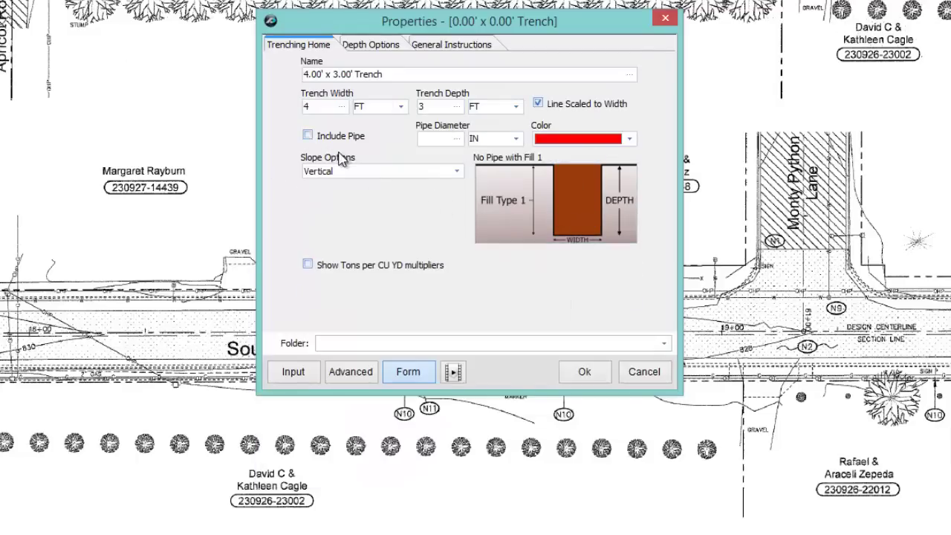
Include a pipe in the trench and set its diameter to 24 inches.
{"action": "left_click", "coordinate": [307, 136]}
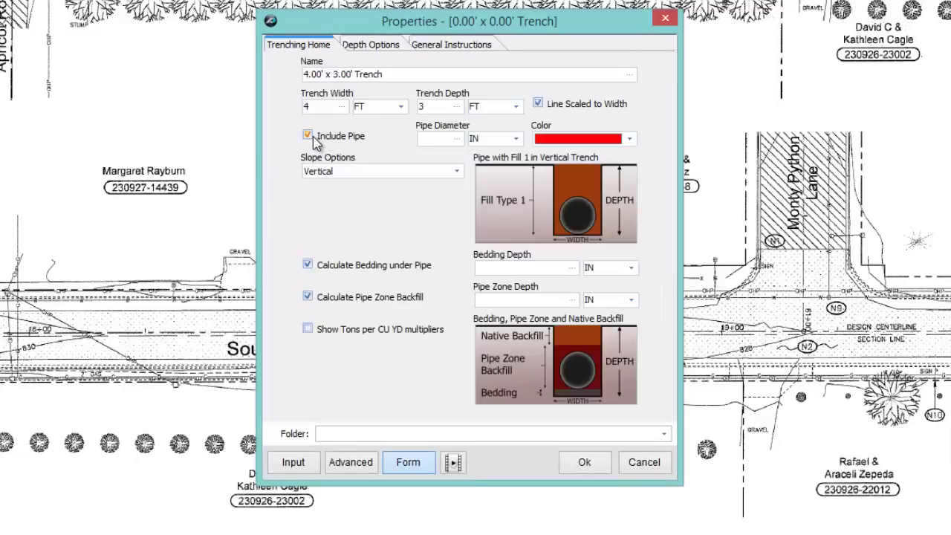
{"action": "left_click", "coordinate": [437, 139]}
{"action": "type", "text": "24"}
Try the slope options Type A, Type B, Type C and Type D, and return the trench to Vertical.
{"action": "left_click", "coordinate": [457, 172]}
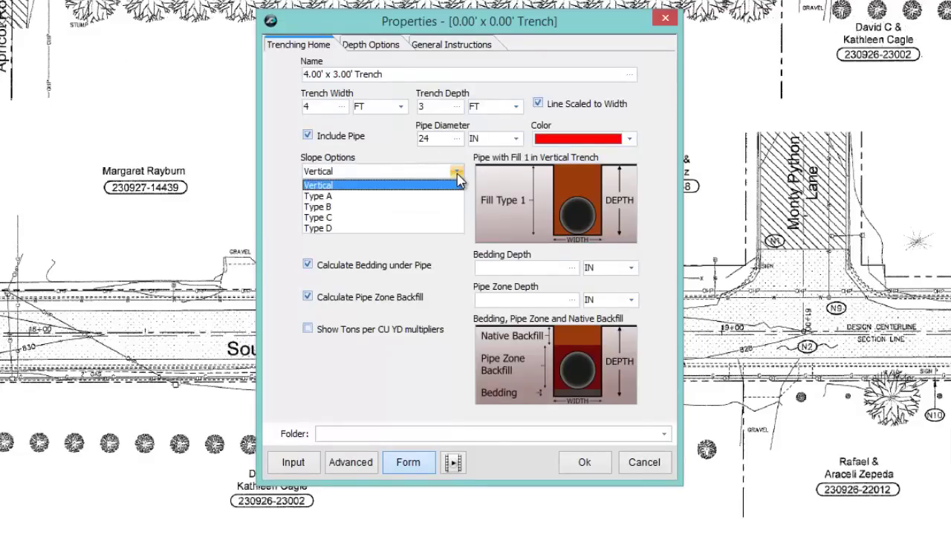
{"action": "left_click", "coordinate": [349, 197]}
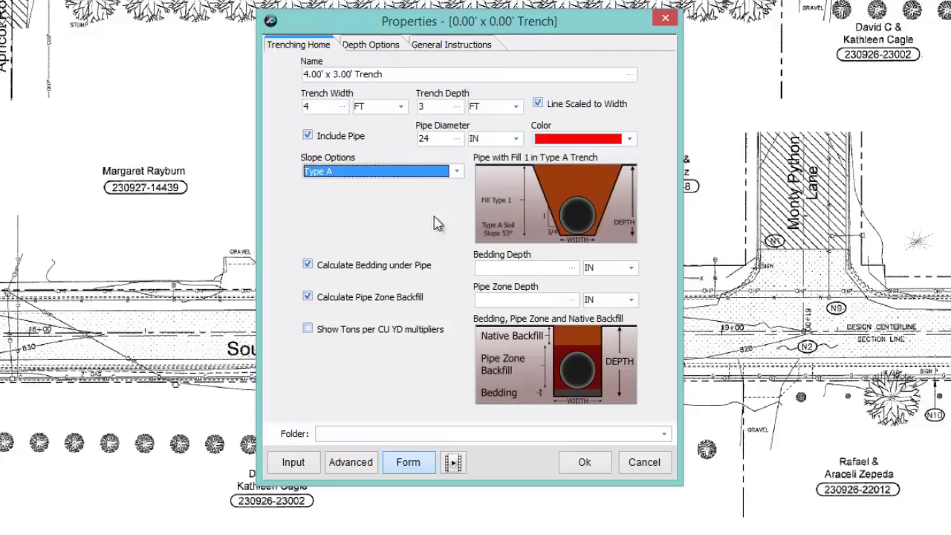
{"action": "left_click", "coordinate": [457, 172]}
{"action": "left_click", "coordinate": [380, 208]}
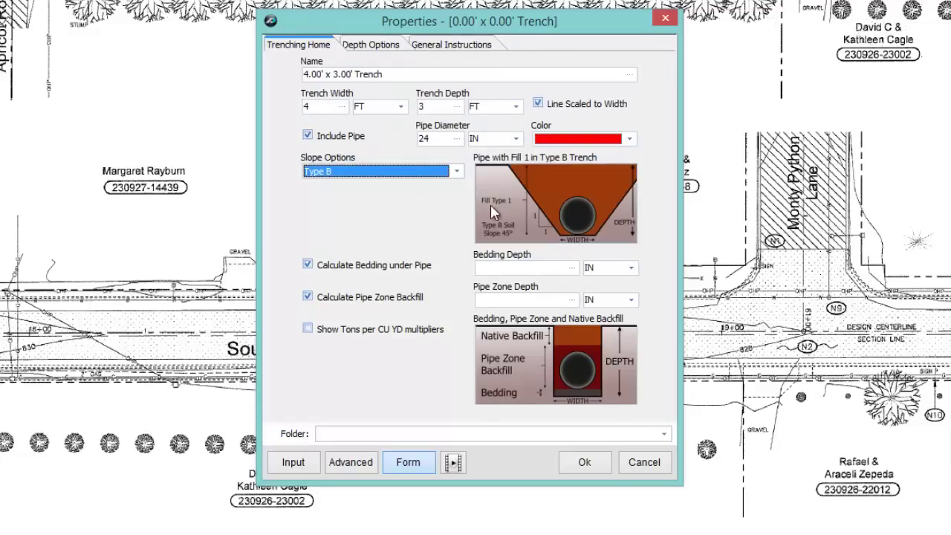
{"action": "left_click", "coordinate": [454, 172]}
{"action": "left_click", "coordinate": [356, 220]}
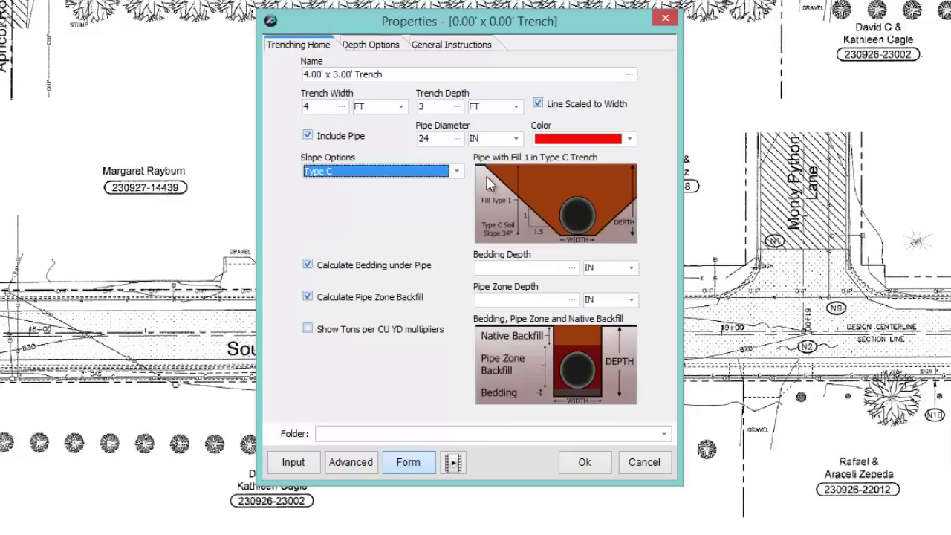
{"action": "left_click", "coordinate": [451, 173]}
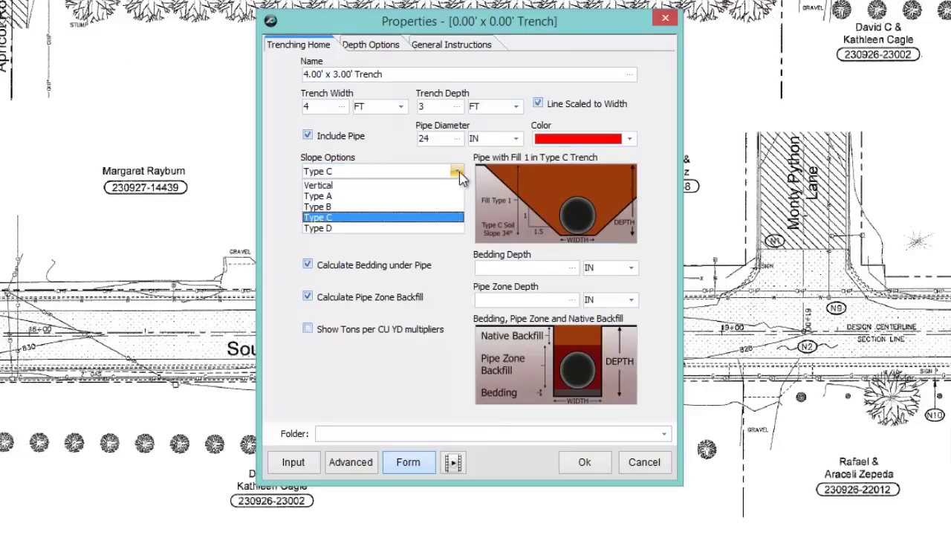
{"action": "left_click", "coordinate": [342, 228]}
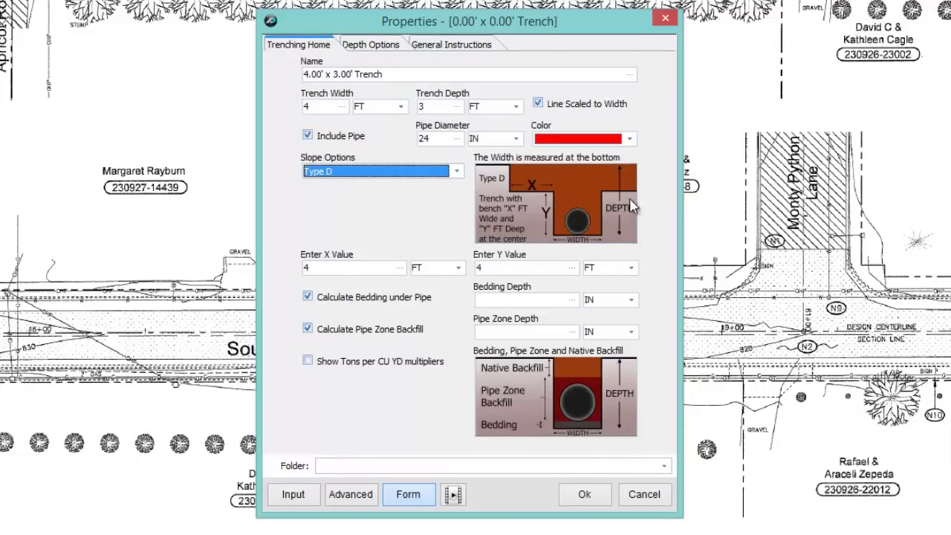
{"action": "left_click", "coordinate": [456, 173]}
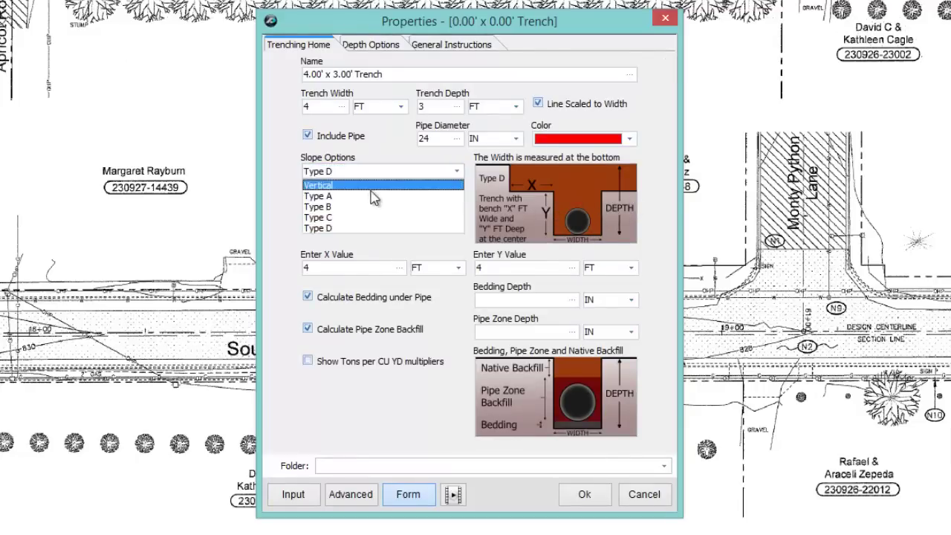
{"action": "left_click", "coordinate": [364, 194]}
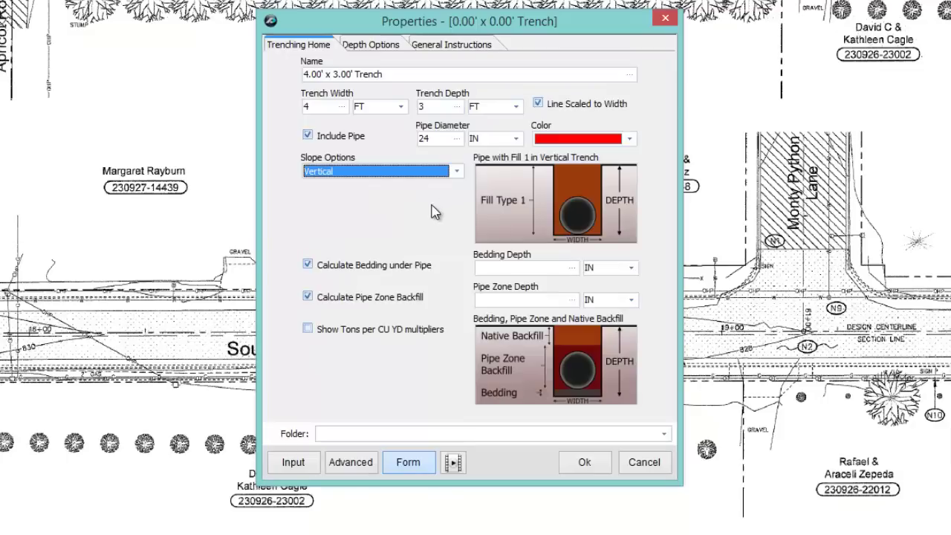
Switch the bedding and pipe zone backfill calculations off and back on to compare their backfill diagrams.
{"action": "left_click", "coordinate": [510, 269]}
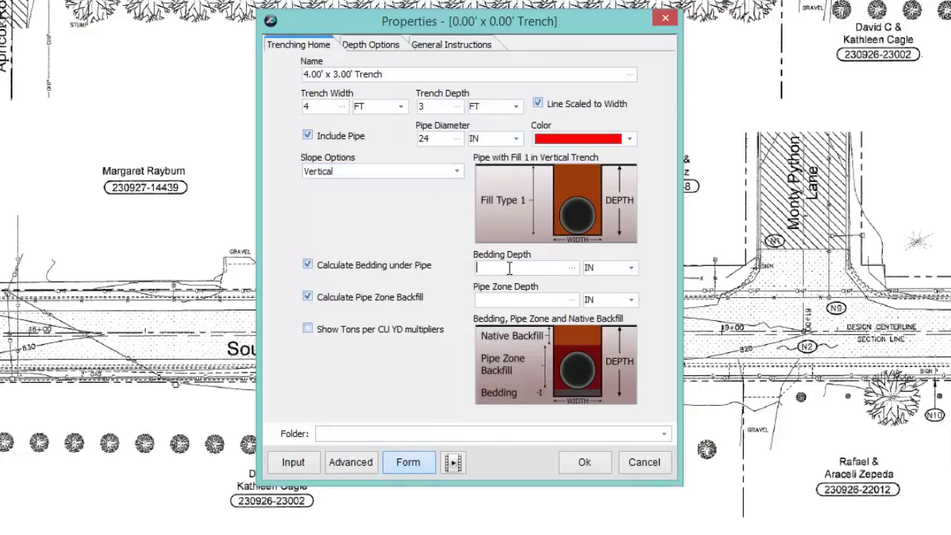
{"action": "left_click", "coordinate": [308, 264]}
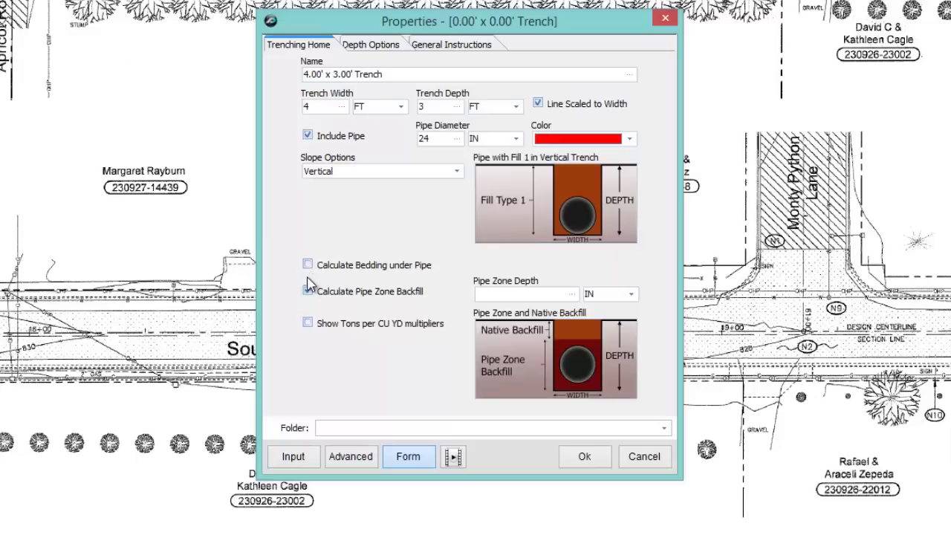
{"action": "left_click", "coordinate": [307, 291]}
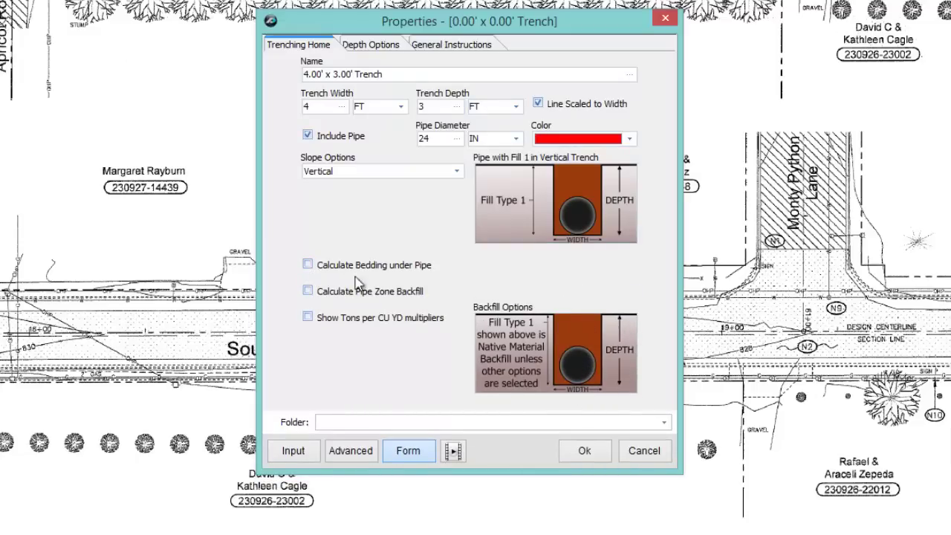
{"action": "left_click", "coordinate": [308, 265]}
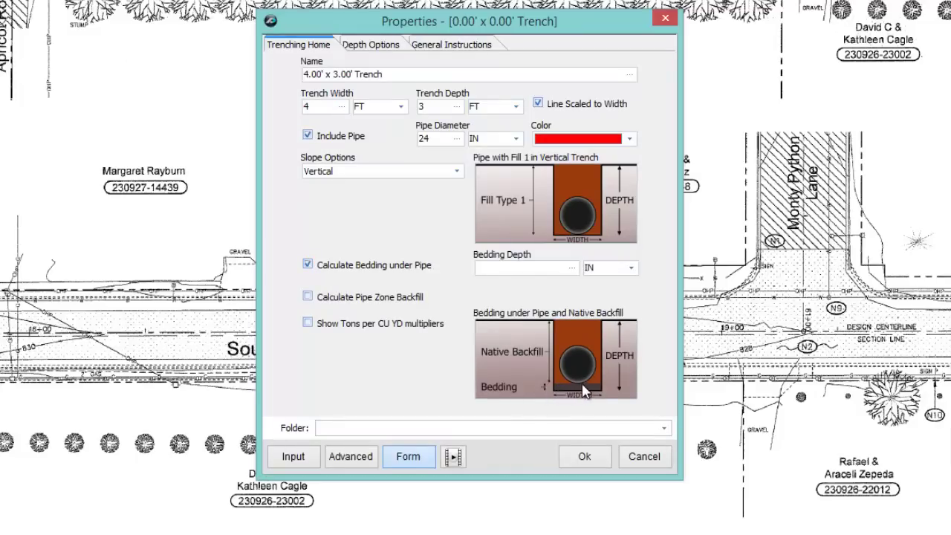
{"action": "left_click", "coordinate": [308, 296]}
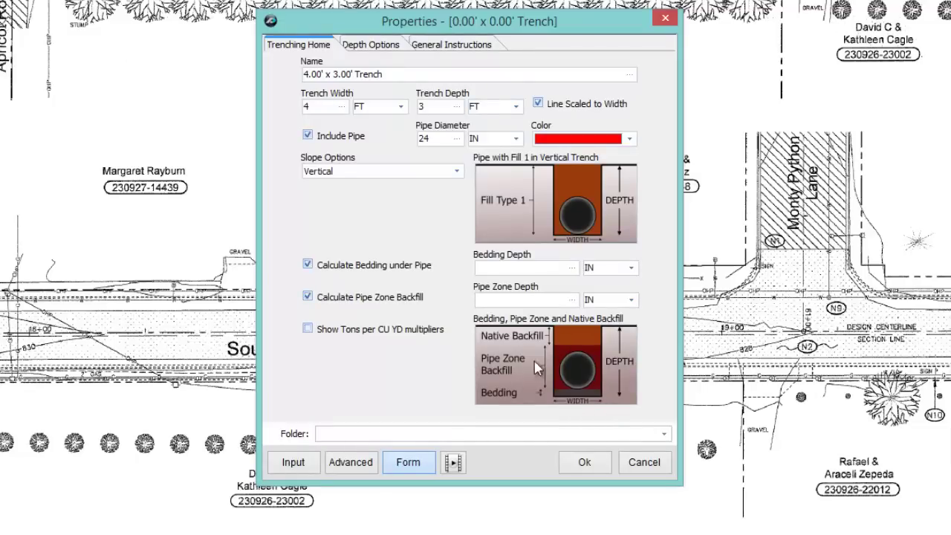
Set the trench's bedding depth to 6 inches and its pipe zone depth to 26 inches.
{"action": "mouse_move", "coordinate": [592, 402]}
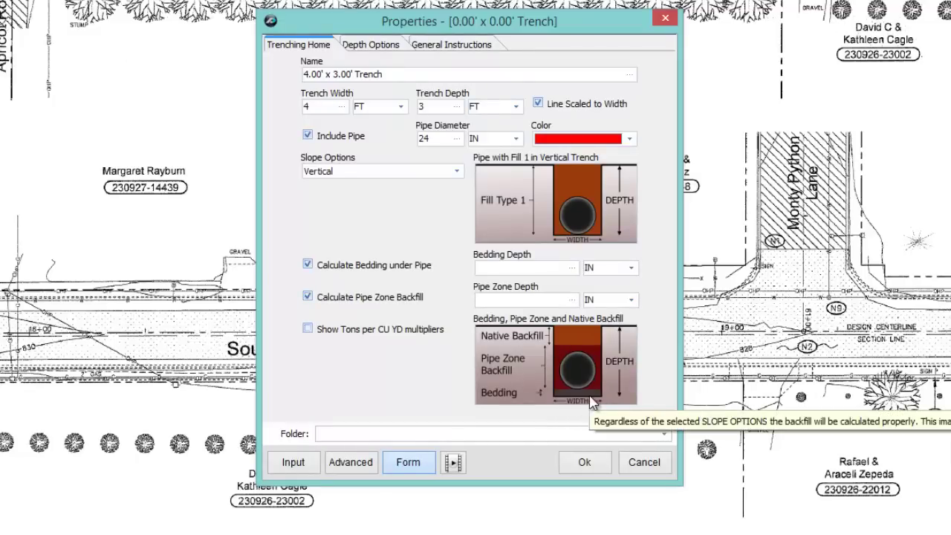
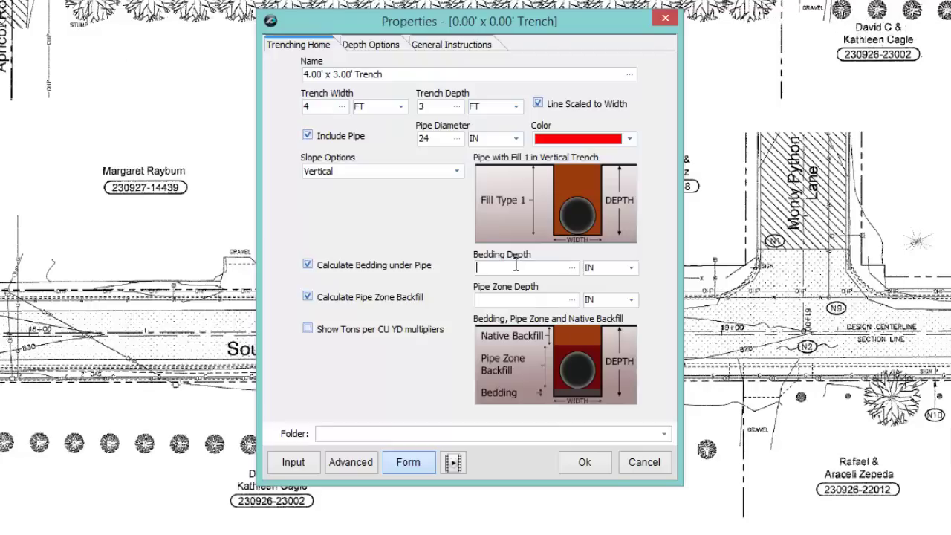
{"action": "mouse_move", "coordinate": [569, 304]}
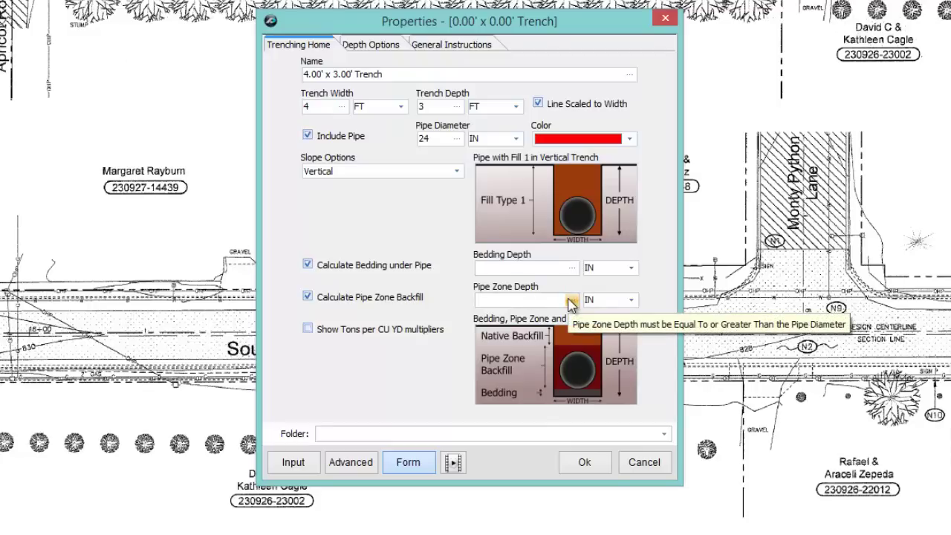
{"action": "type", "text": "6"}
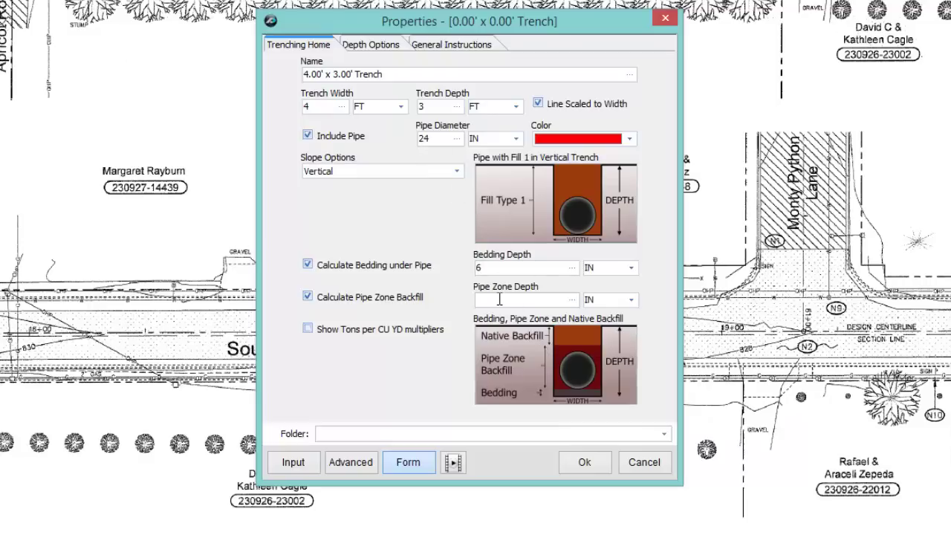
{"action": "mouse_move", "coordinate": [500, 299]}
{"action": "type", "text": "26"}
{"action": "mouse_move", "coordinate": [491, 356]}
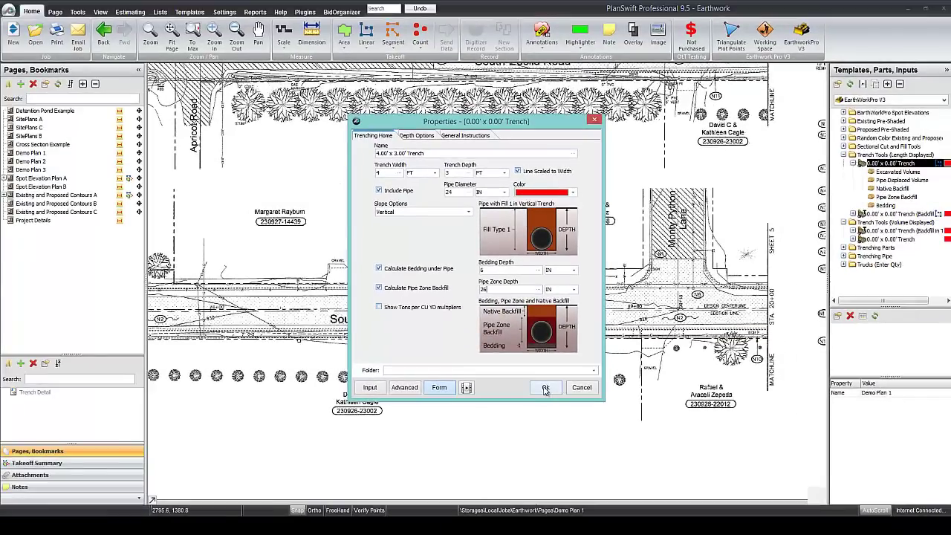
Accept the trench properties and draw a run about 499.5 ft long along the lower South Euclid Road design centerline between the matchlines.
{"action": "left_click", "coordinate": [545, 390]}
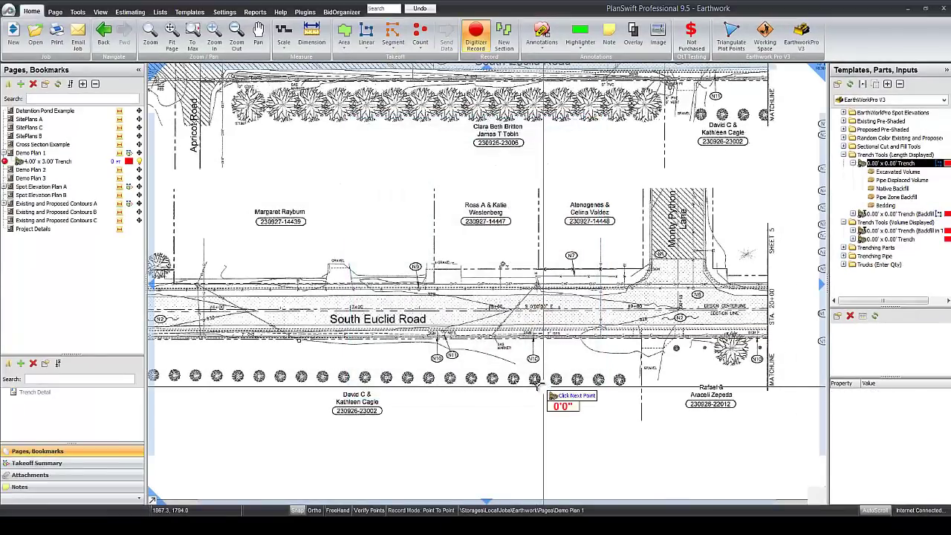
{"action": "left_click", "coordinate": [768, 307]}
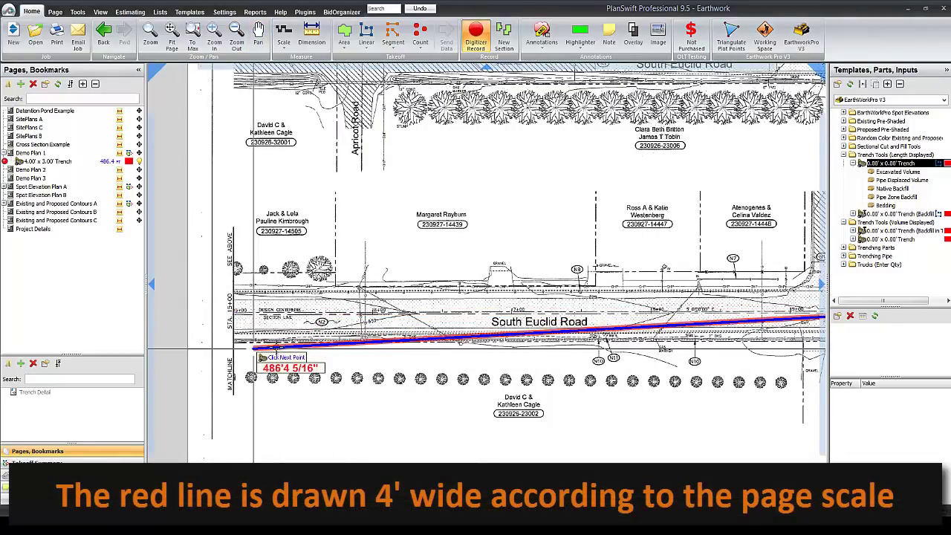
{"action": "left_click", "coordinate": [232, 311]}
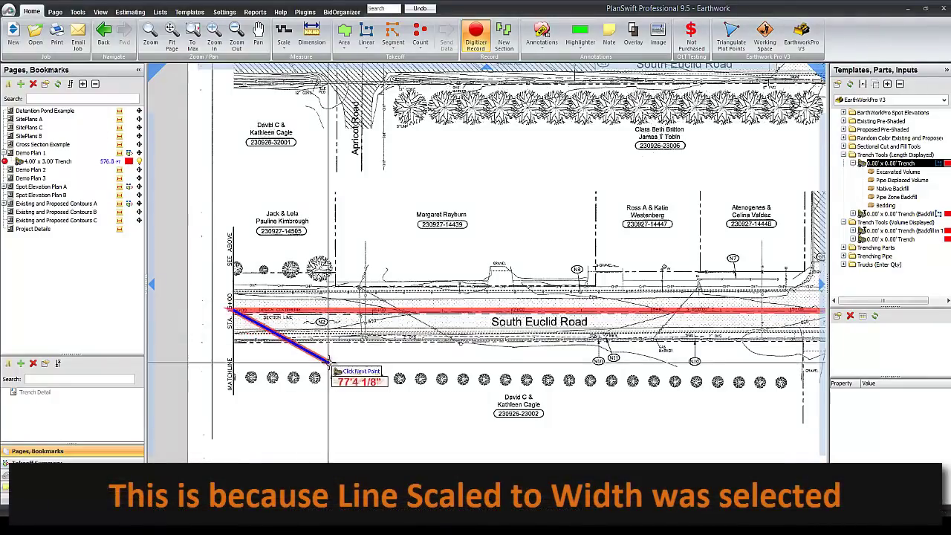
Extend the trench with four trial points above the lower South Euclid Road strip, and remove those points again.
{"action": "scroll", "coordinate": [316, 338], "scroll_direction": "down", "scroll_amount": 2}
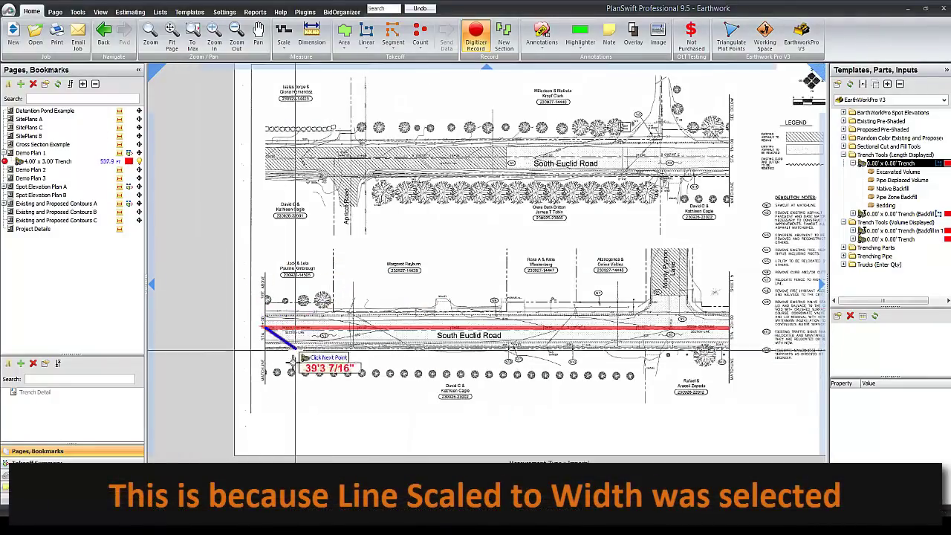
{"action": "left_click", "coordinate": [273, 224]}
{"action": "left_click", "coordinate": [452, 221]}
{"action": "left_click", "coordinate": [474, 290]}
{"action": "left_click", "coordinate": [557, 225]}
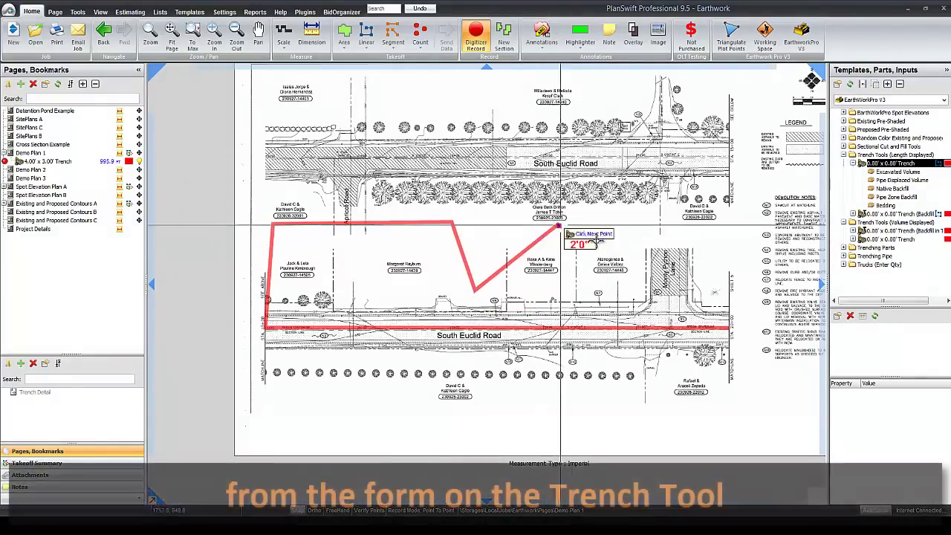
{"action": "key", "text": "BackSpace"}
{"action": "key", "text": "BackSpace"}
{"action": "key", "text": "BackSpace"}
{"action": "key", "text": "BackSpace"}
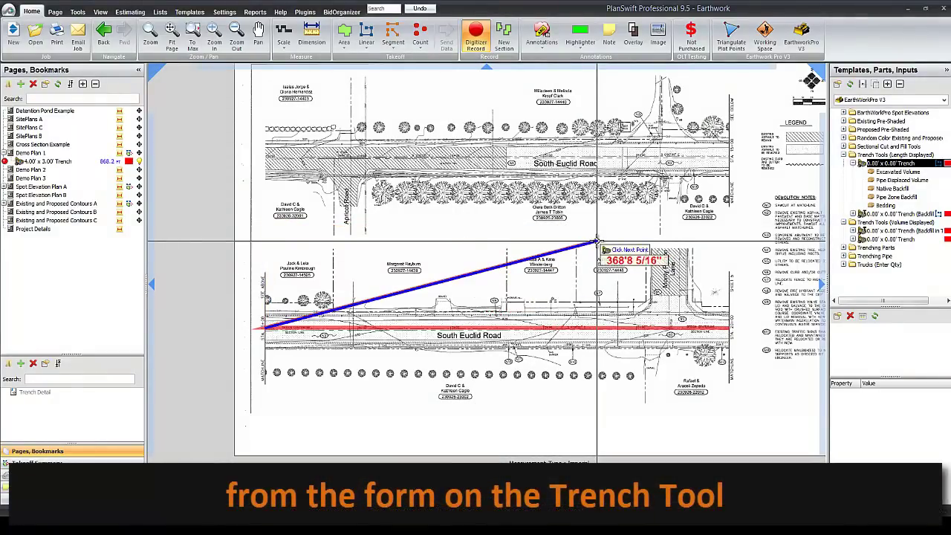
Finish recording the trench run and select the 4.00' x 3.00' Trench to examine its calculated part volumes.
{"action": "right_click", "coordinate": [596, 242]}
{"action": "left_click", "coordinate": [635, 249]}
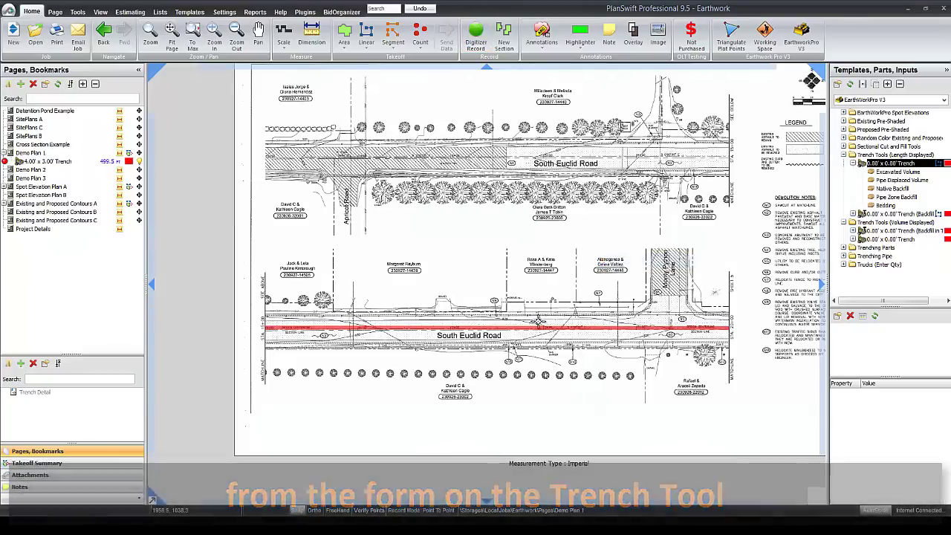
{"action": "left_click", "coordinate": [525, 327]}
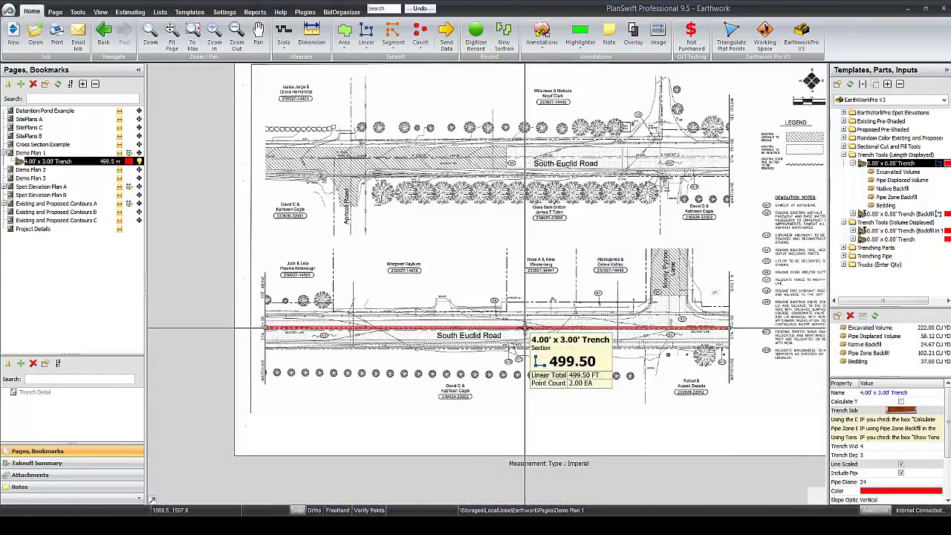
{"action": "left_click", "coordinate": [101, 167]}
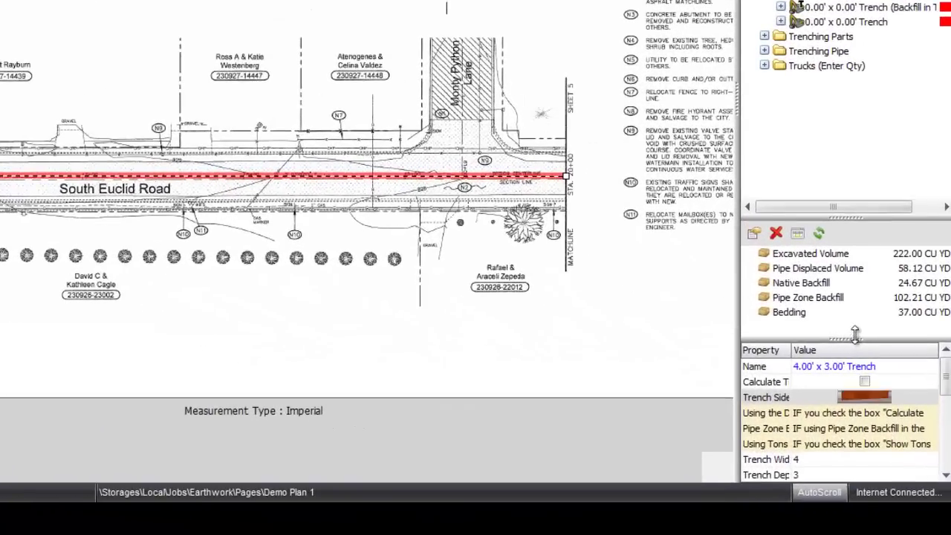
{"action": "left_click_drag", "start_coordinate": [857, 329], "coordinate": [855, 327]}
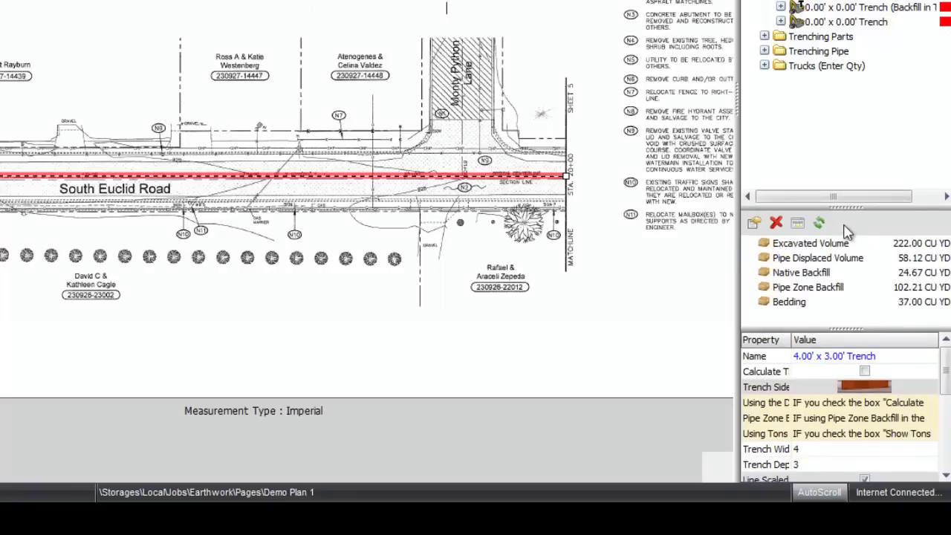
Enlarge the parts list and examine the trench's excavated, pipe displaced, native backfill, pipe zone backfill and bedding volumes.
{"action": "left_click_drag", "start_coordinate": [845, 210], "coordinate": [844, 143]}
{"action": "left_click", "coordinate": [836, 178]}
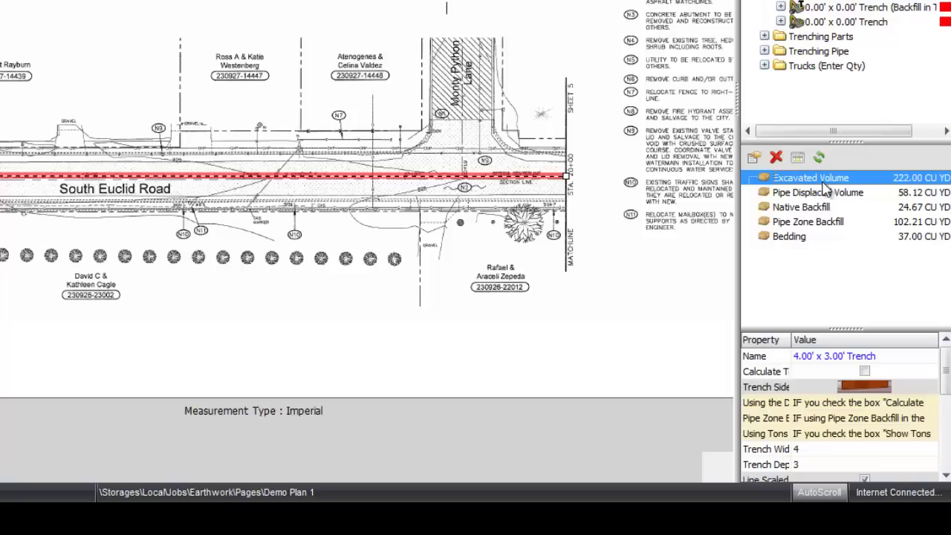
{"action": "left_click", "coordinate": [824, 192]}
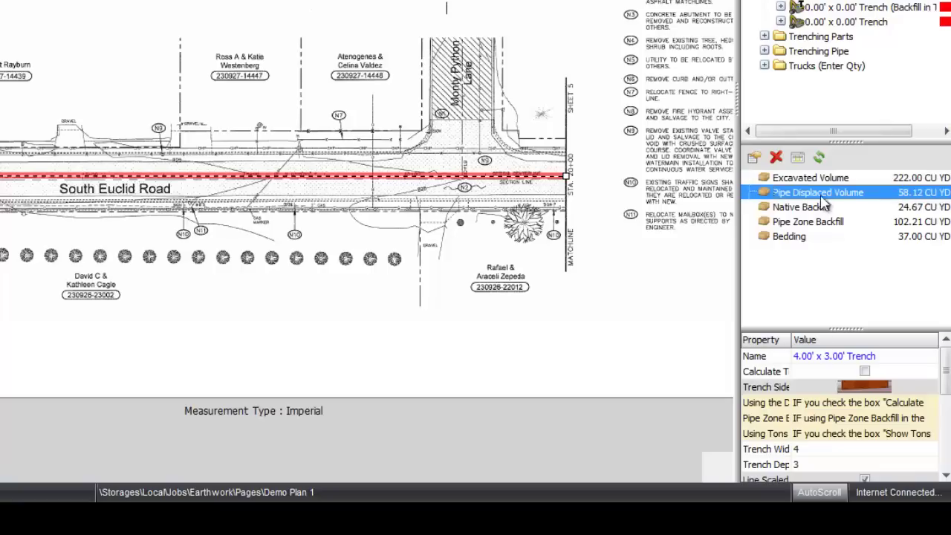
{"action": "left_click", "coordinate": [895, 208]}
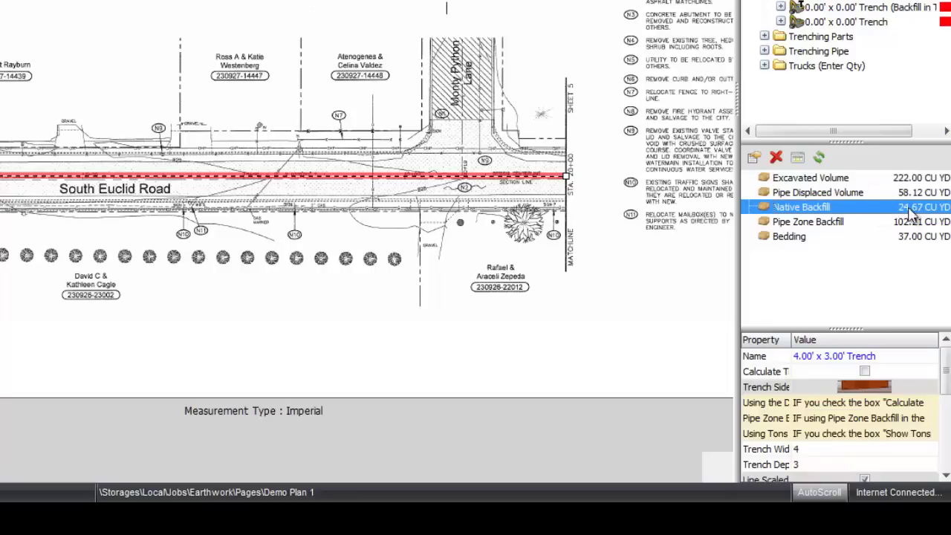
{"action": "left_click", "coordinate": [838, 225]}
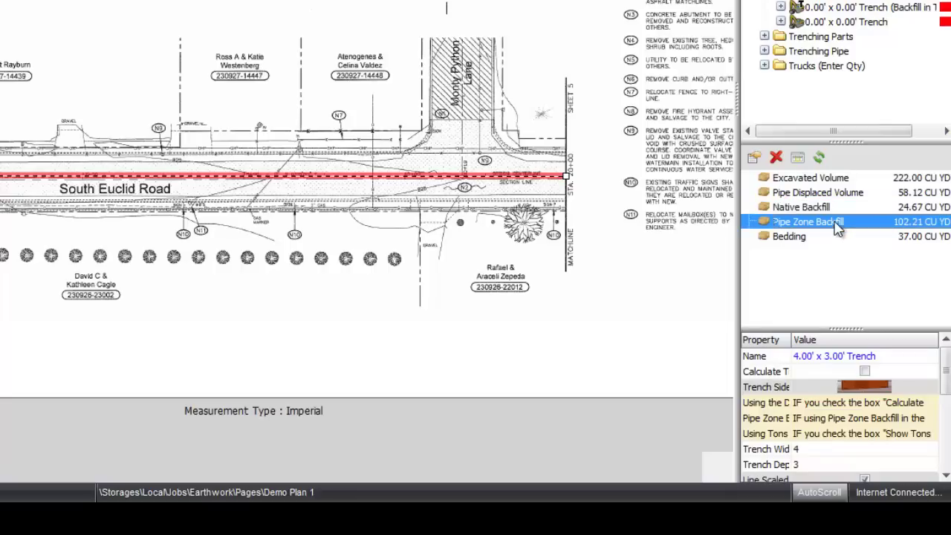
{"action": "left_click", "coordinate": [912, 244]}
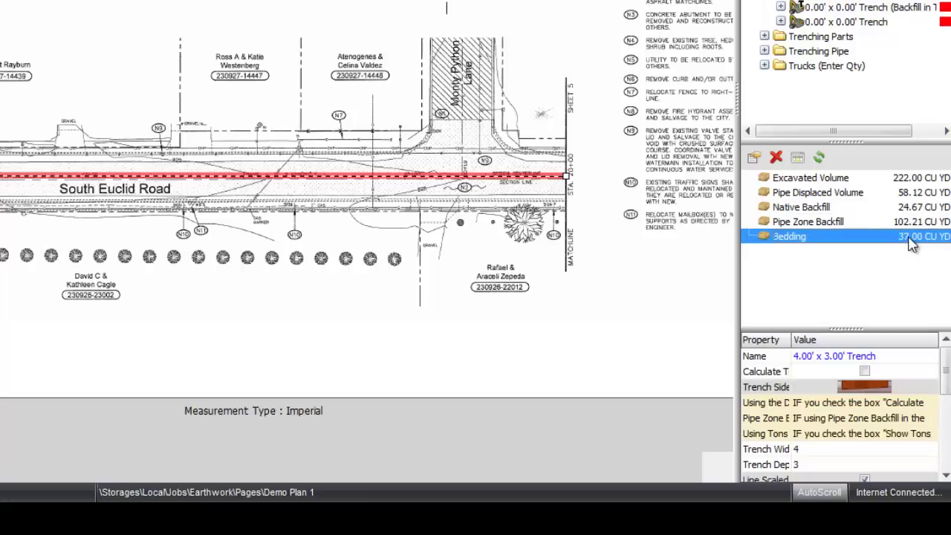
{"action": "left_click", "coordinate": [909, 197]}
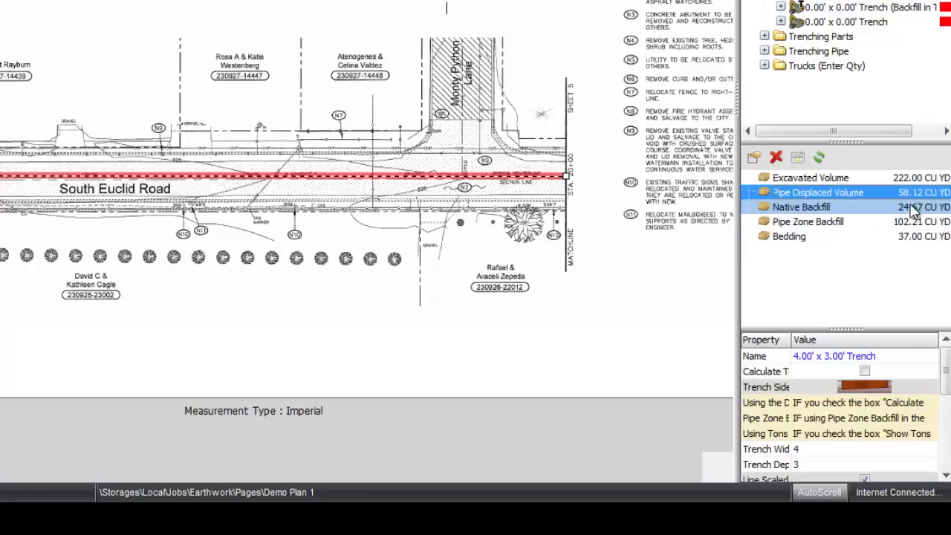
{"action": "left_click", "coordinate": [910, 208]}
{"action": "left_click", "coordinate": [912, 225]}
{"action": "left_click", "coordinate": [914, 236]}
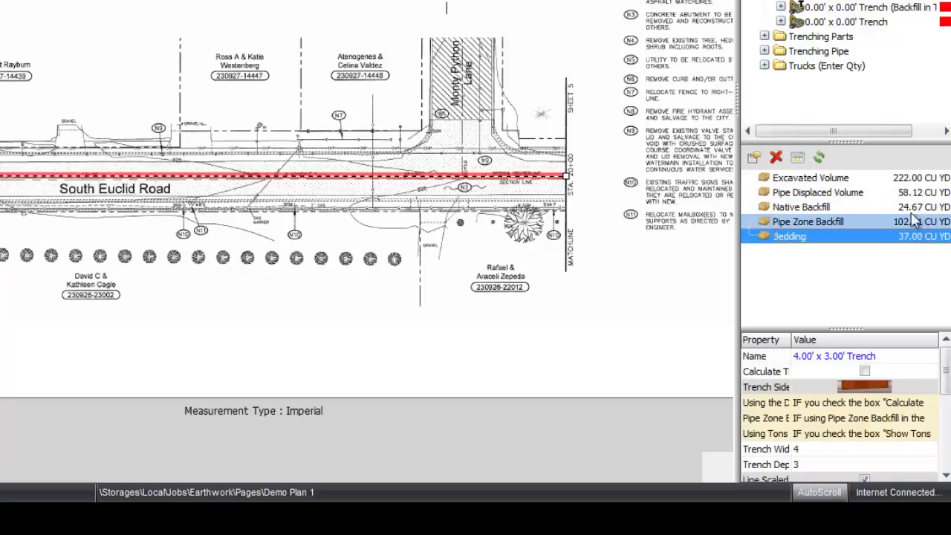
{"action": "left_click", "coordinate": [906, 182]}
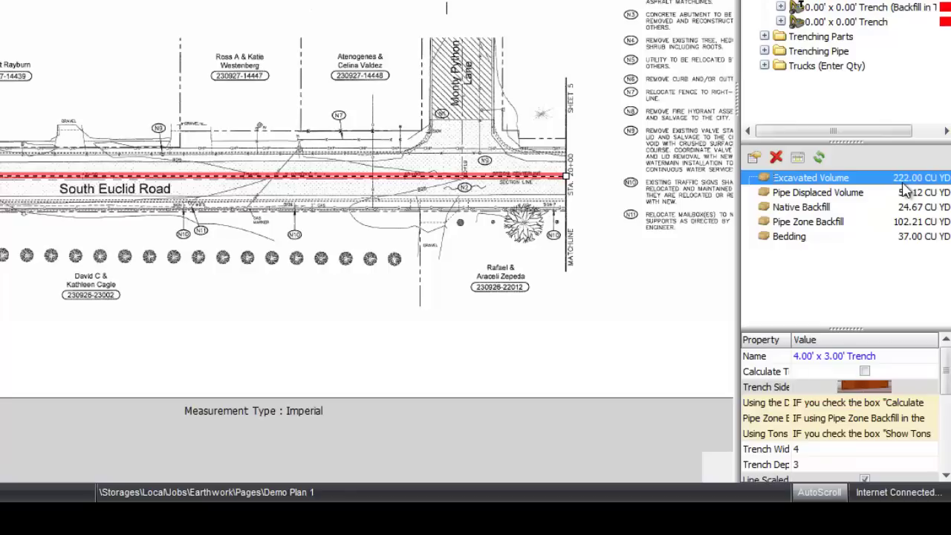
{"action": "left_click", "coordinate": [908, 194]}
{"action": "left_click", "coordinate": [910, 209]}
{"action": "left_click", "coordinate": [913, 222]}
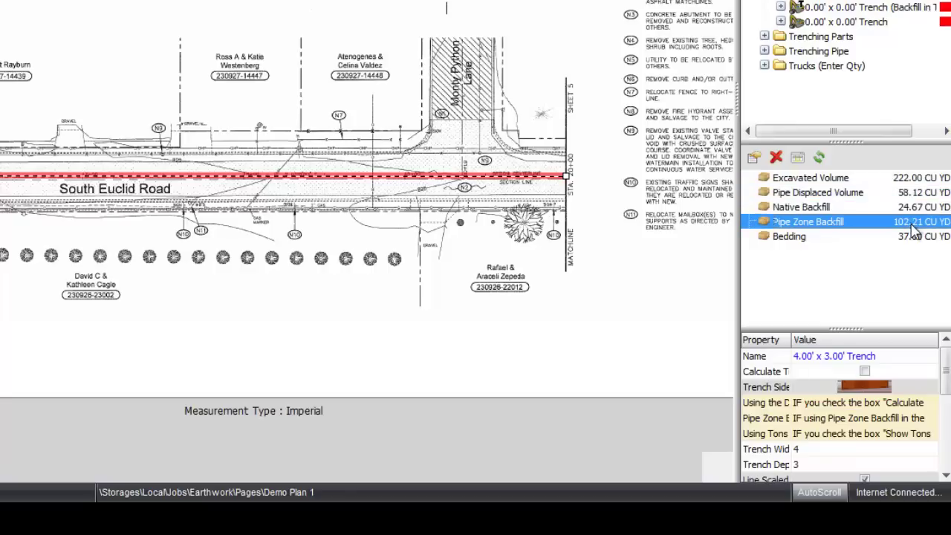
{"action": "left_click", "coordinate": [915, 238]}
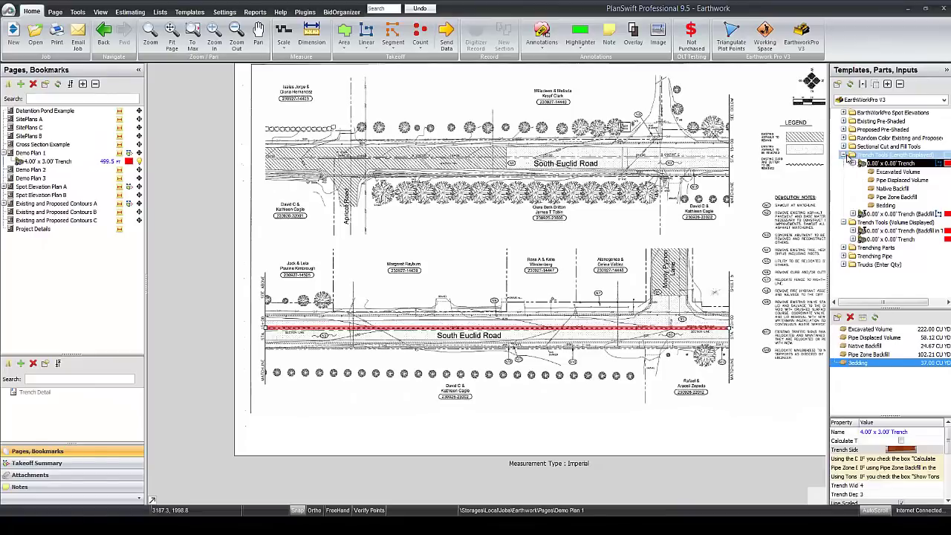
Collapse both Trench Tools template folders and expand the Trenching Pipe folder to review the available pipe types.
{"action": "left_click", "coordinate": [823, 79]}
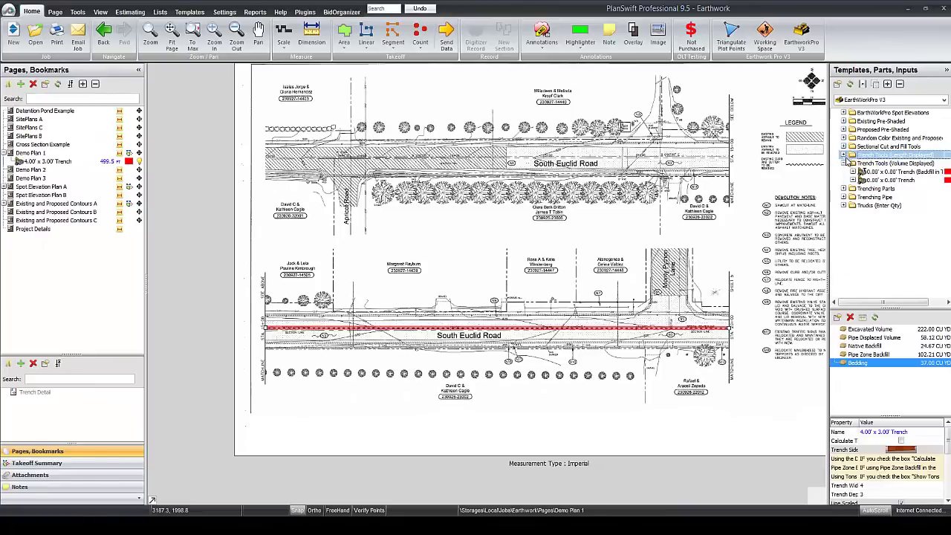
{"action": "left_click", "coordinate": [823, 90]}
{"action": "left_click", "coordinate": [843, 172]}
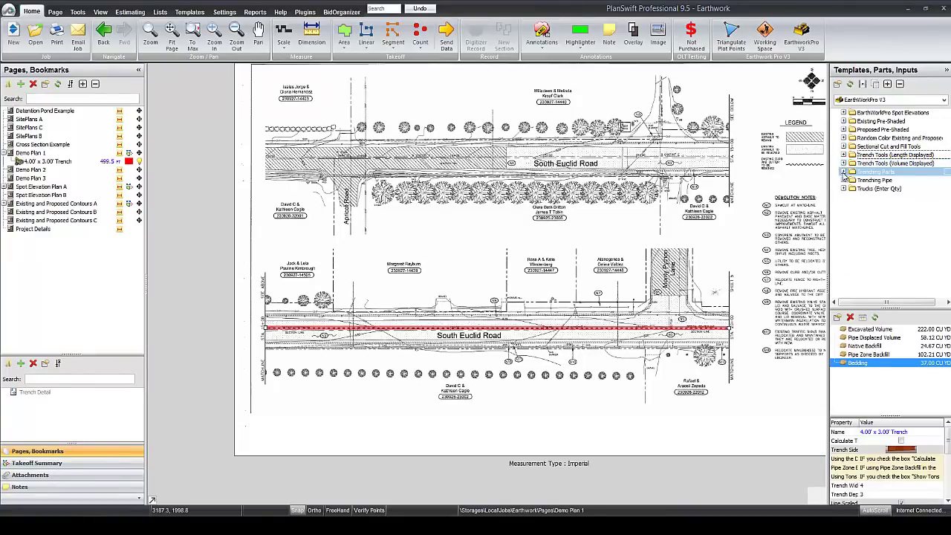
{"action": "left_click", "coordinate": [843, 171]}
{"action": "left_click", "coordinate": [843, 172]}
{"action": "left_click", "coordinate": [845, 182]}
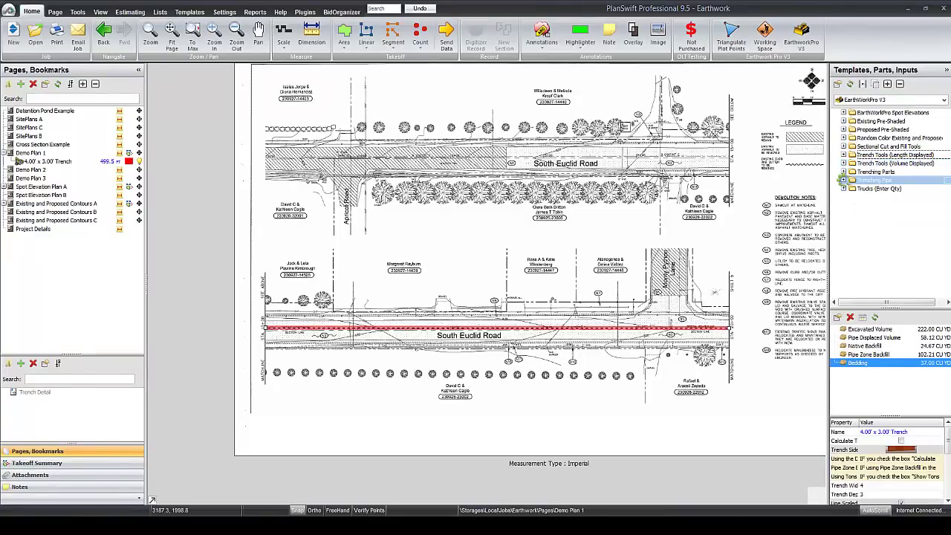
{"action": "left_click", "coordinate": [844, 181]}
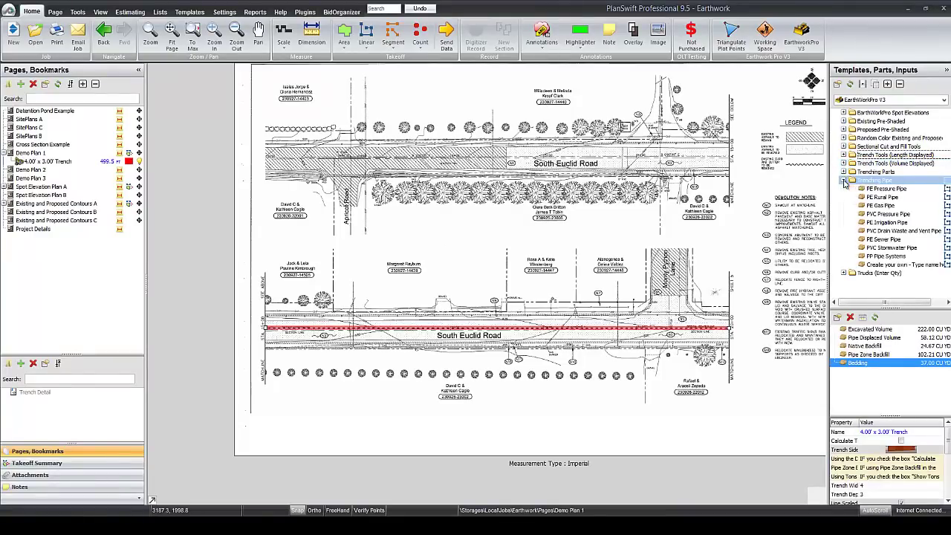
{"action": "left_click", "coordinate": [889, 223]}
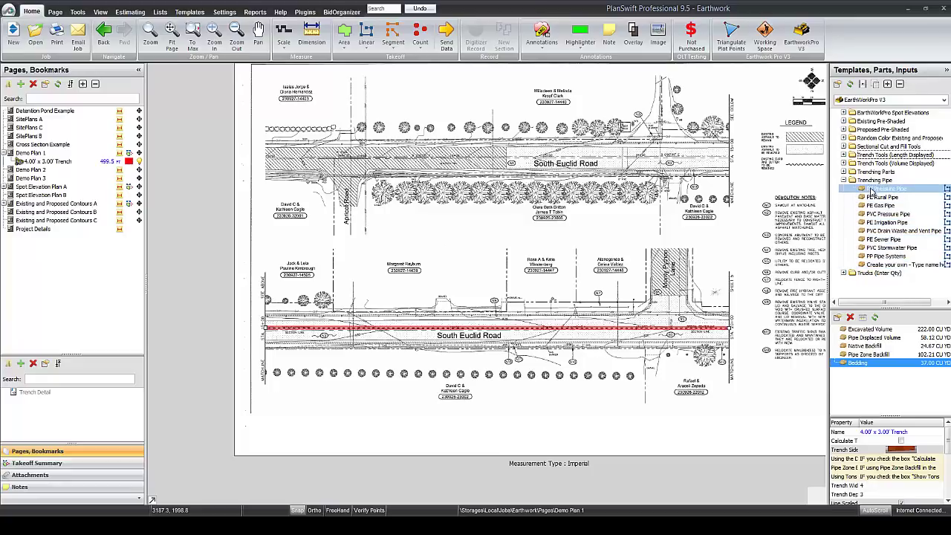
{"action": "left_click", "coordinate": [873, 181]}
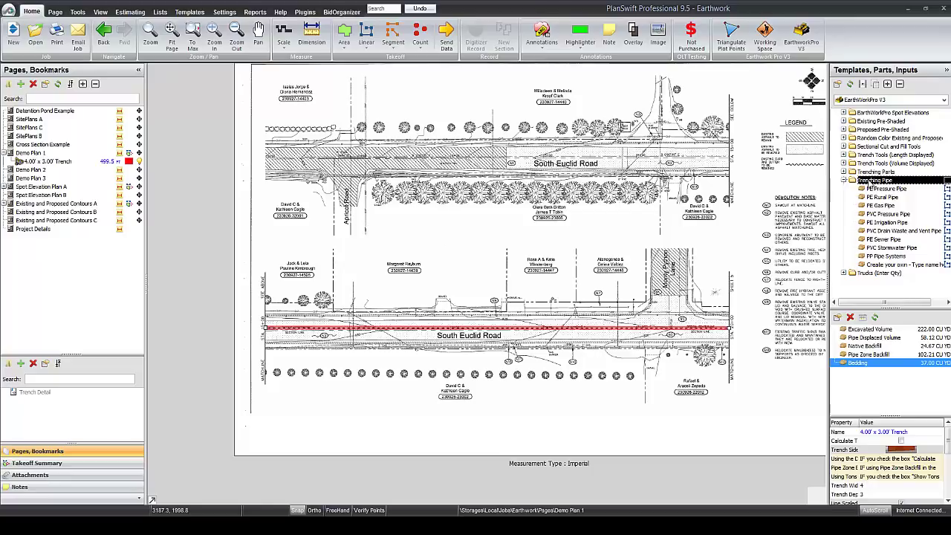
Add the PVC Stormwater Pipe part to the trench along the lower South Euclid Road, accepting its default cost and markup.
{"action": "left_click", "coordinate": [887, 248]}
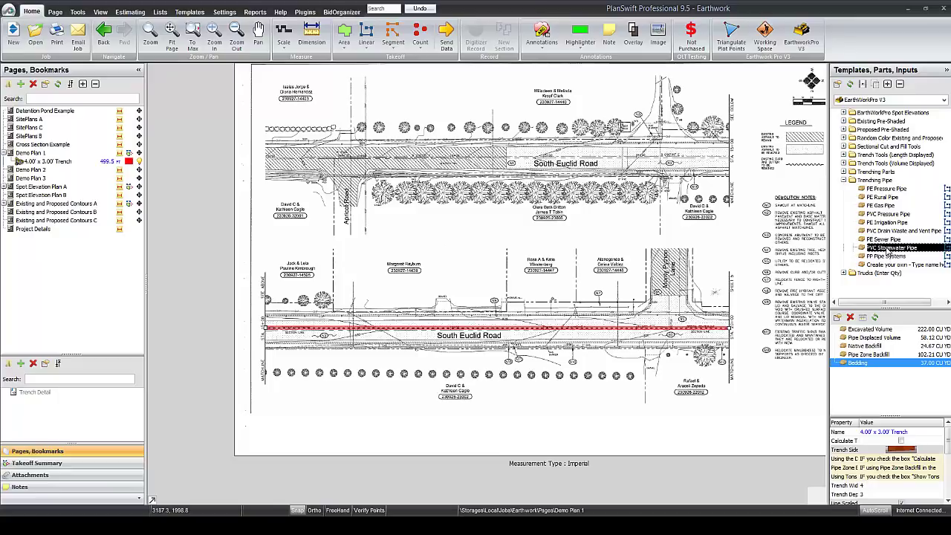
{"action": "left_click_drag", "start_coordinate": [887, 251], "coordinate": [515, 327]}
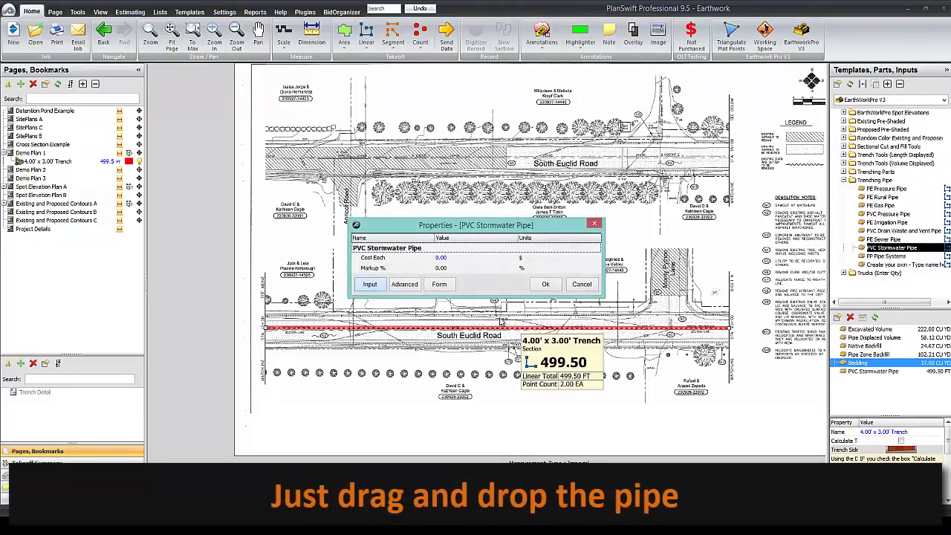
{"action": "left_click", "coordinate": [544, 284]}
{"action": "left_click", "coordinate": [884, 371]}
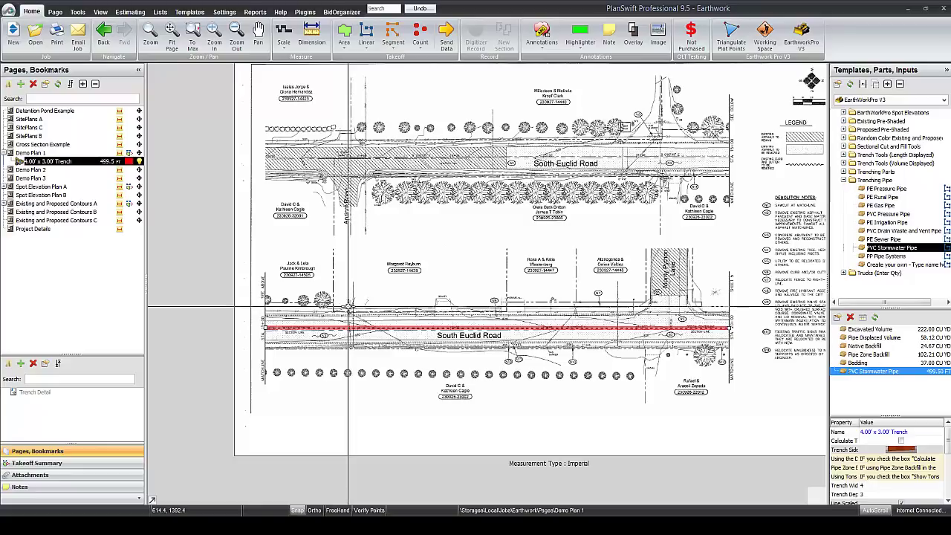
Show the estimate in the Trenching layout with Earthwork Controls collapsed, and check the trench's PVC Stormwater Pipe description.
{"action": "left_click", "coordinate": [130, 12]}
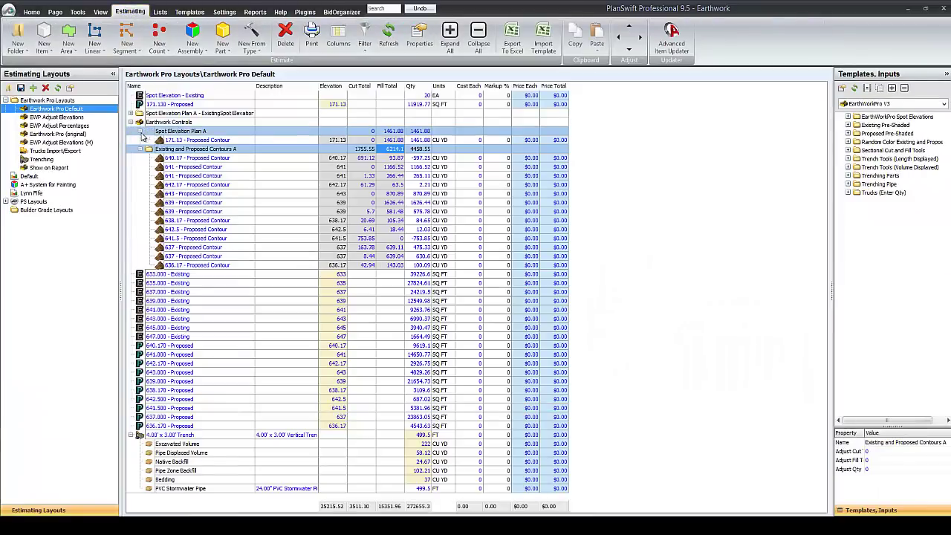
{"action": "left_click", "coordinate": [131, 122]}
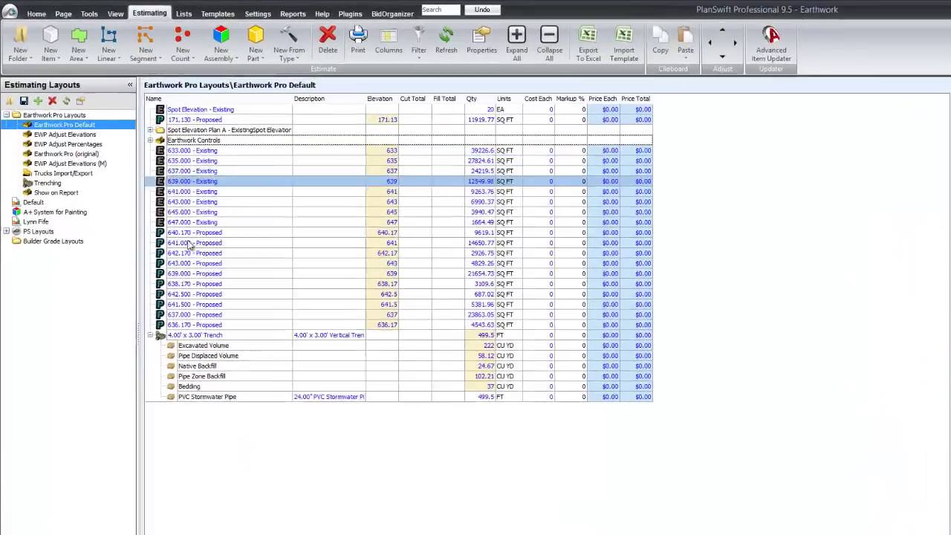
{"action": "left_click", "coordinate": [161, 318]}
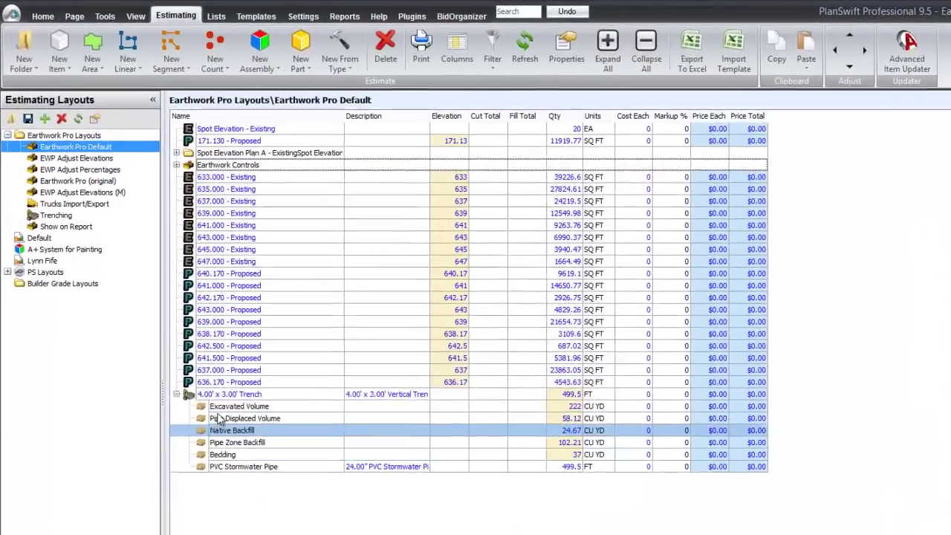
{"action": "left_click", "coordinate": [221, 394]}
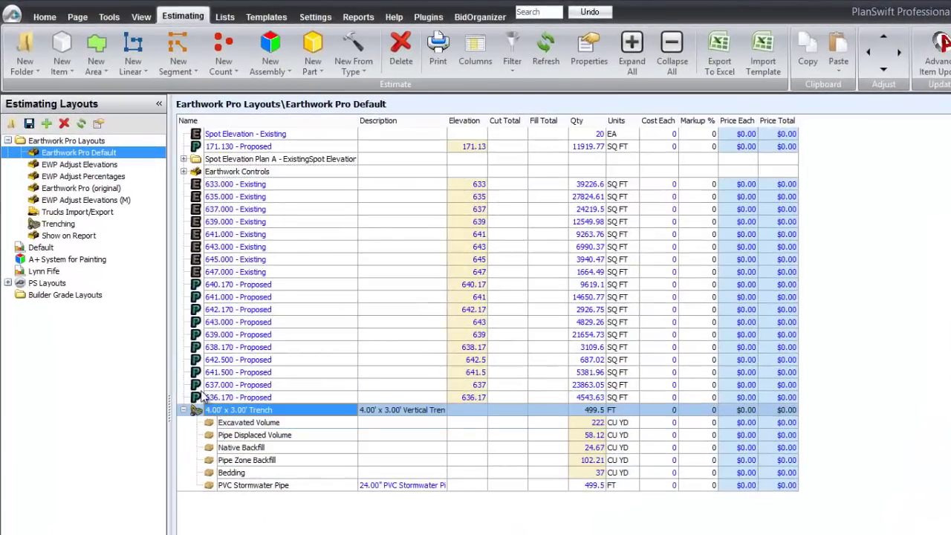
{"action": "left_click", "coordinate": [58, 223]}
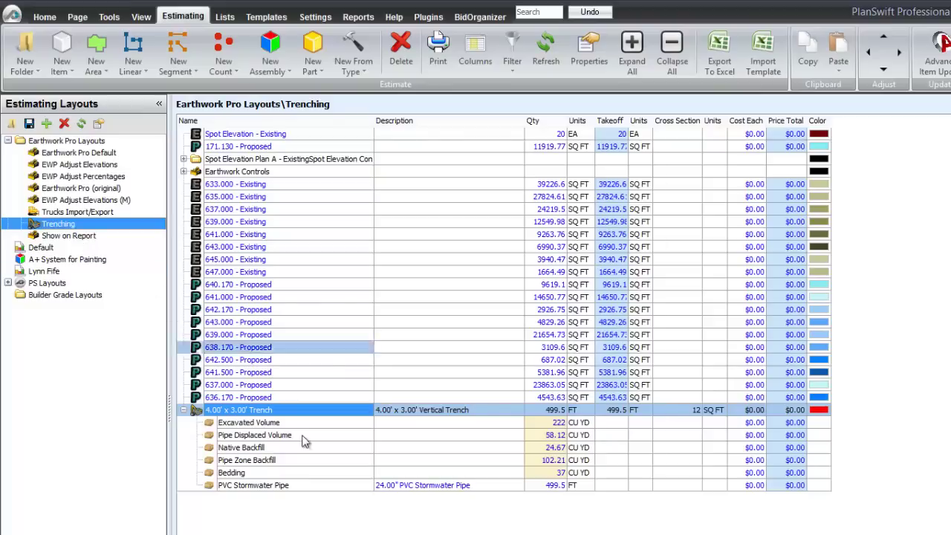
{"action": "left_click", "coordinate": [386, 485]}
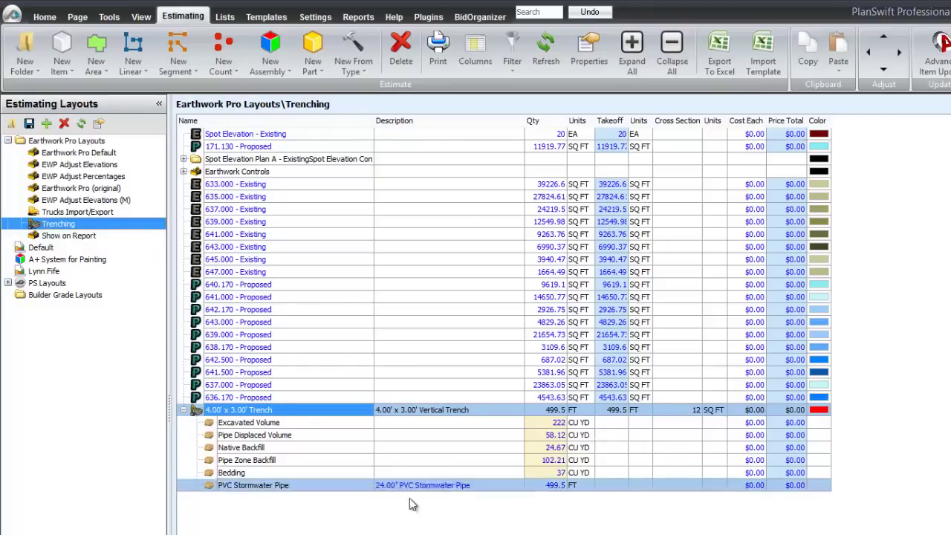
{"action": "left_click", "coordinate": [421, 488]}
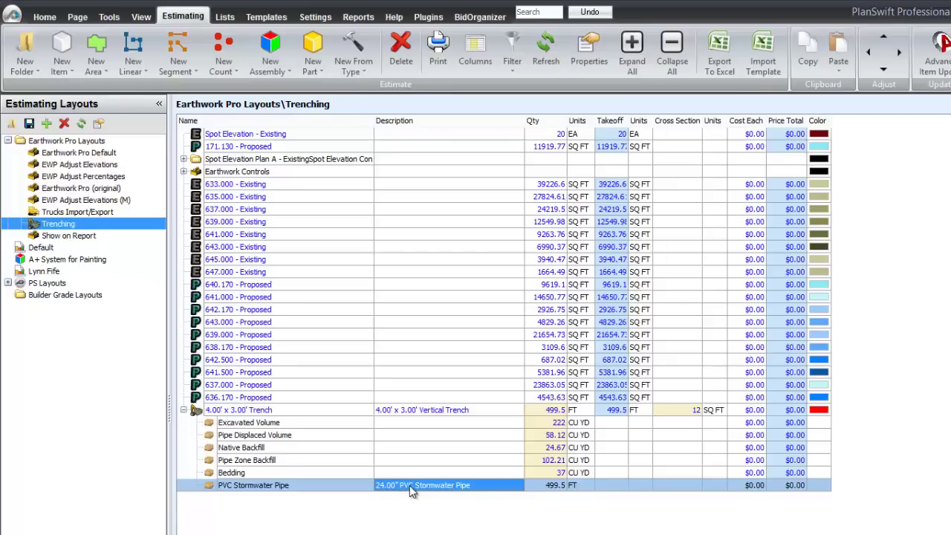
Set the pipe diameter of the 4.00' x 3.00' Trench to 18 inches and accept its properties.
{"action": "left_click", "coordinate": [252, 413]}
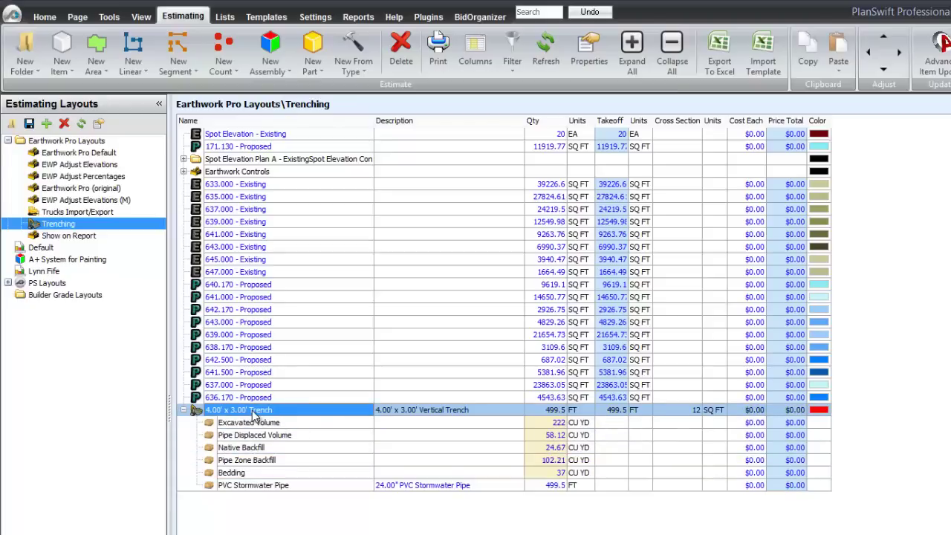
{"action": "double_click", "coordinate": [252, 412]}
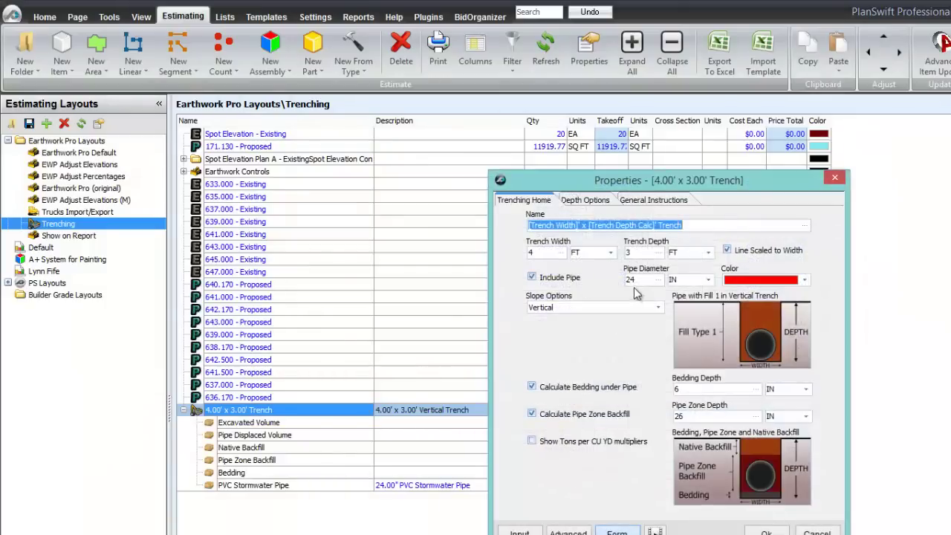
{"action": "left_click", "coordinate": [635, 279]}
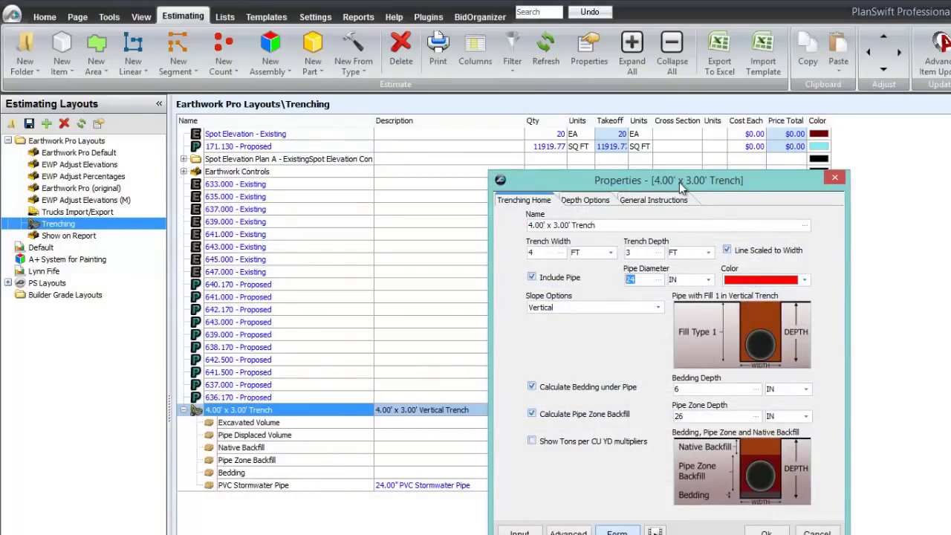
{"action": "left_click_drag", "start_coordinate": [682, 184], "coordinate": [940, 170]}
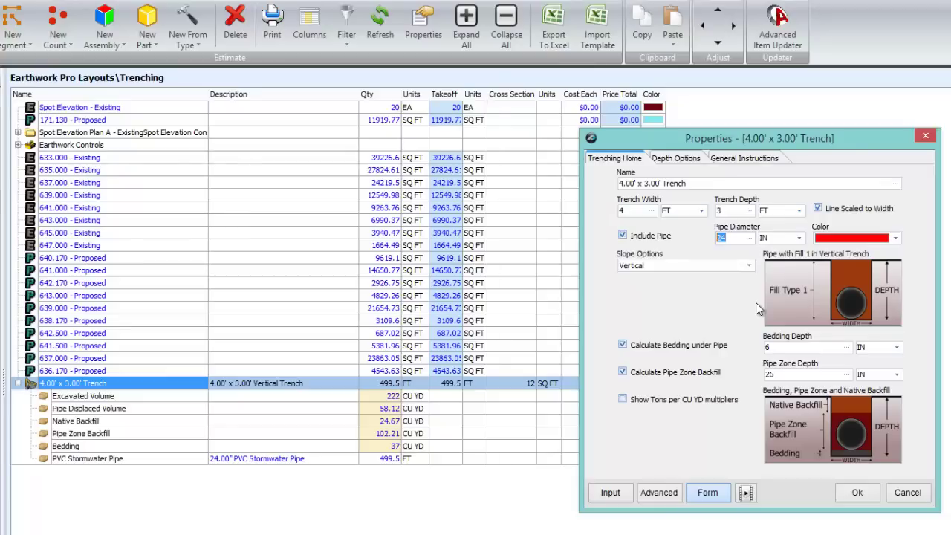
{"action": "type", "text": "18"}
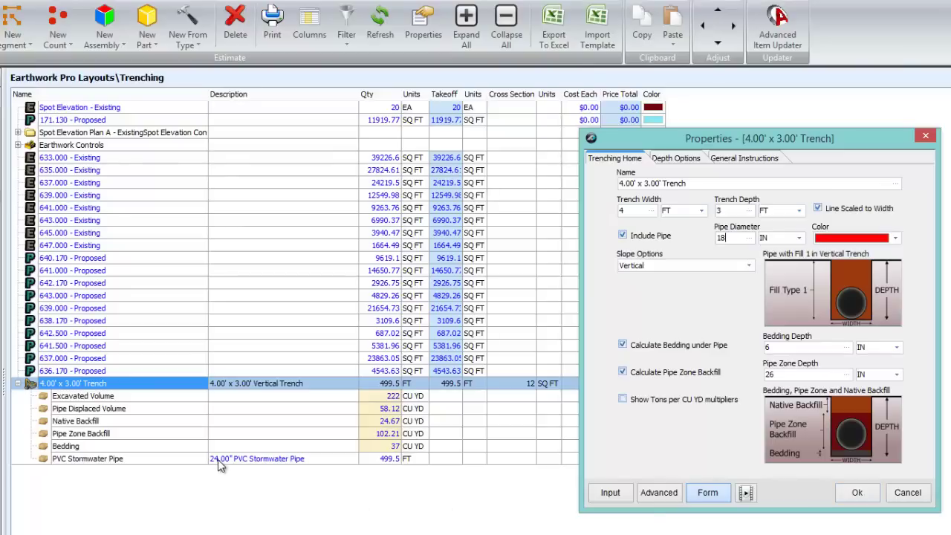
{"action": "left_click", "coordinate": [856, 493]}
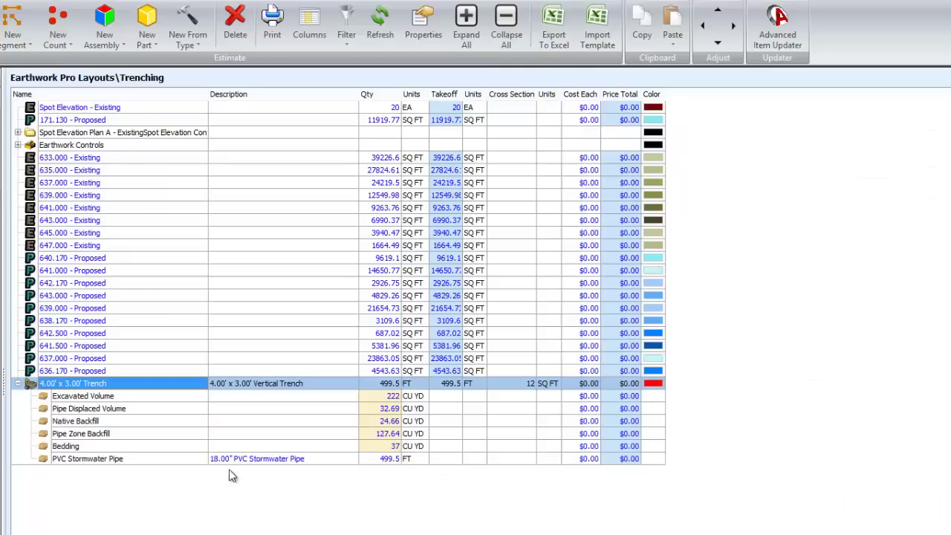
Check the trench's stormwater pipe description and its bedding and pipe zone backfill quantities in the estimate.
{"action": "left_click", "coordinate": [227, 460]}
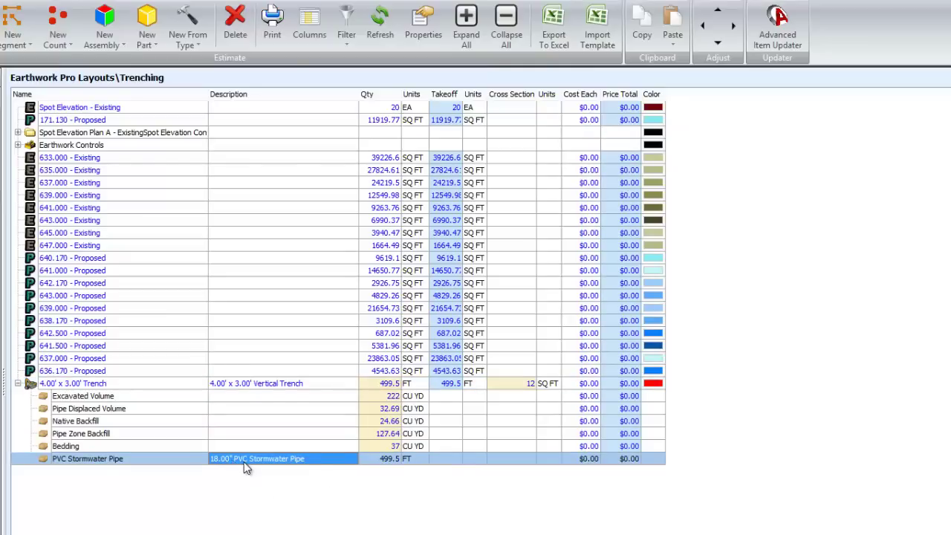
{"action": "left_click", "coordinate": [392, 446]}
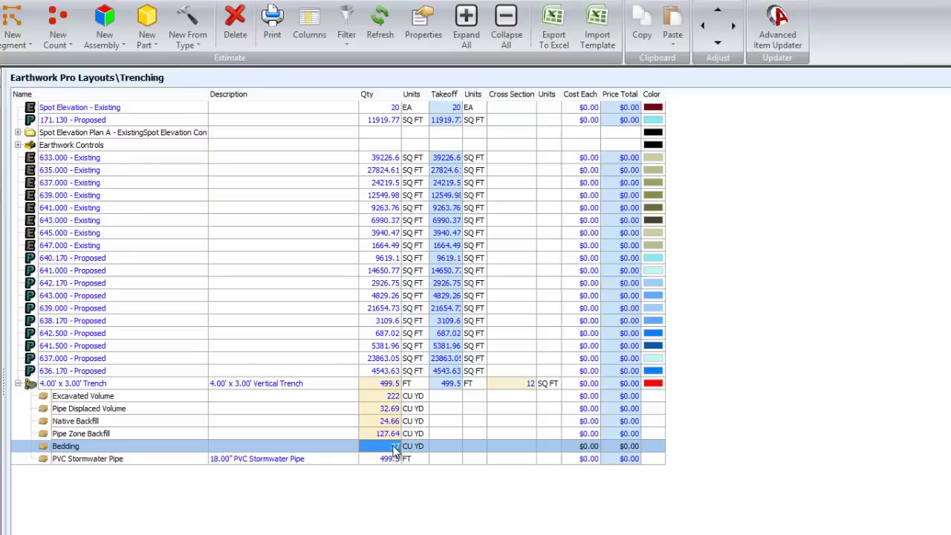
{"action": "left_click", "coordinate": [388, 435]}
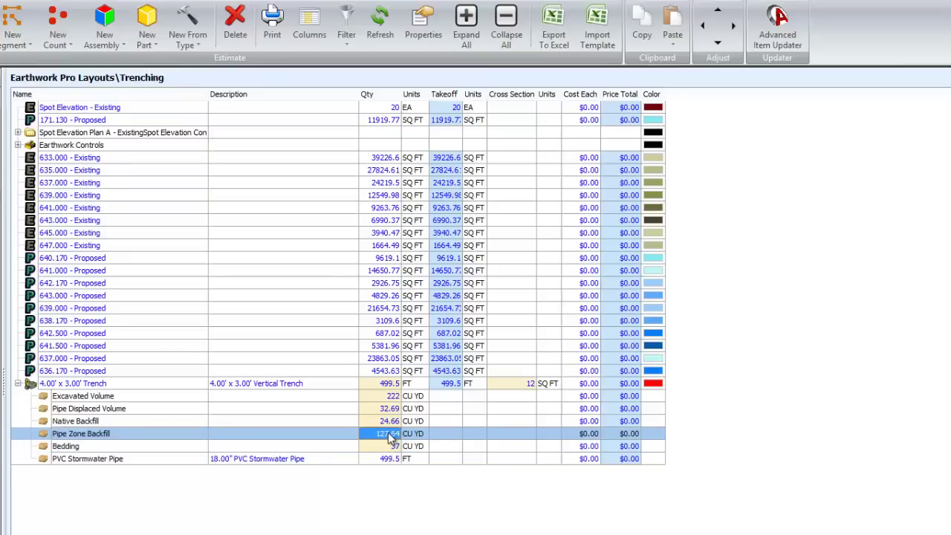
Check the trench's native backfill and pipe displaced volume quantities in the estimate.
{"action": "left_click", "coordinate": [386, 423]}
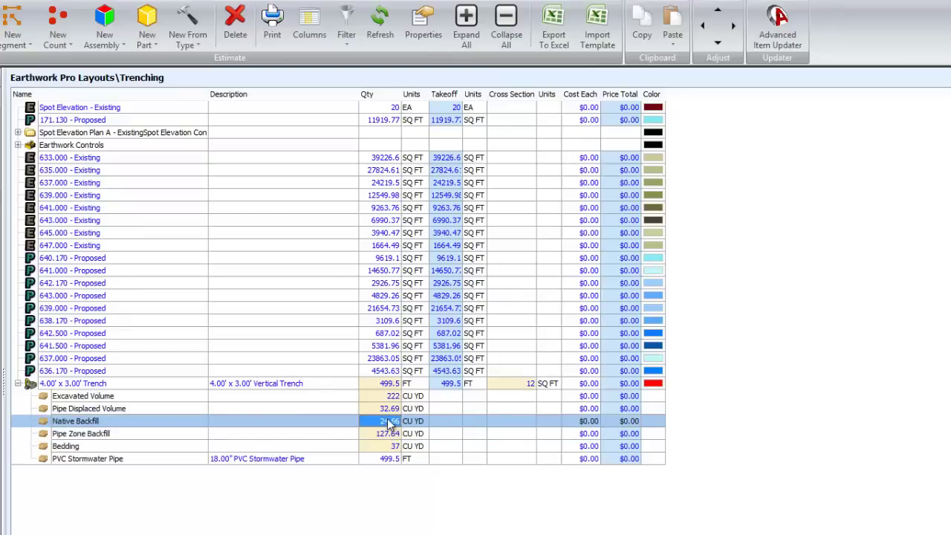
{"action": "left_click", "coordinate": [390, 411]}
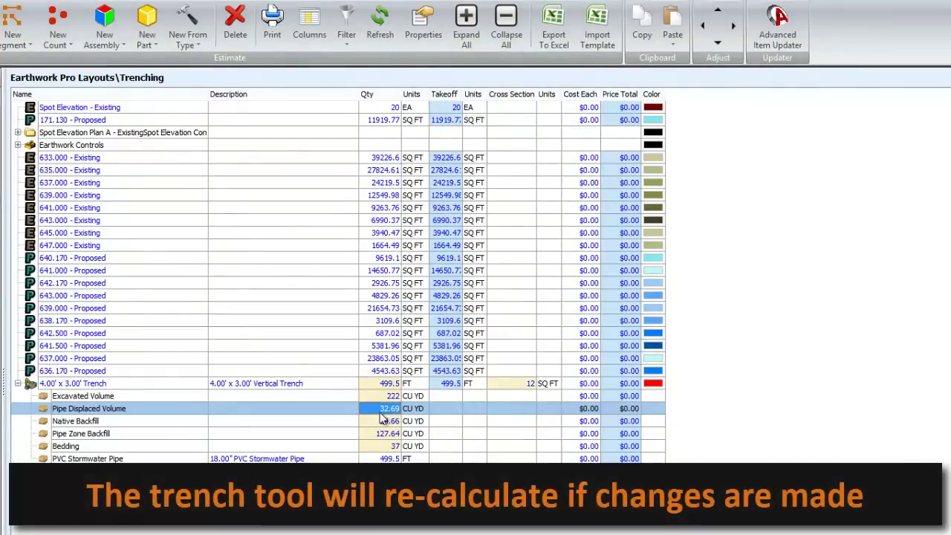
{"action": "left_click", "coordinate": [100, 388]}
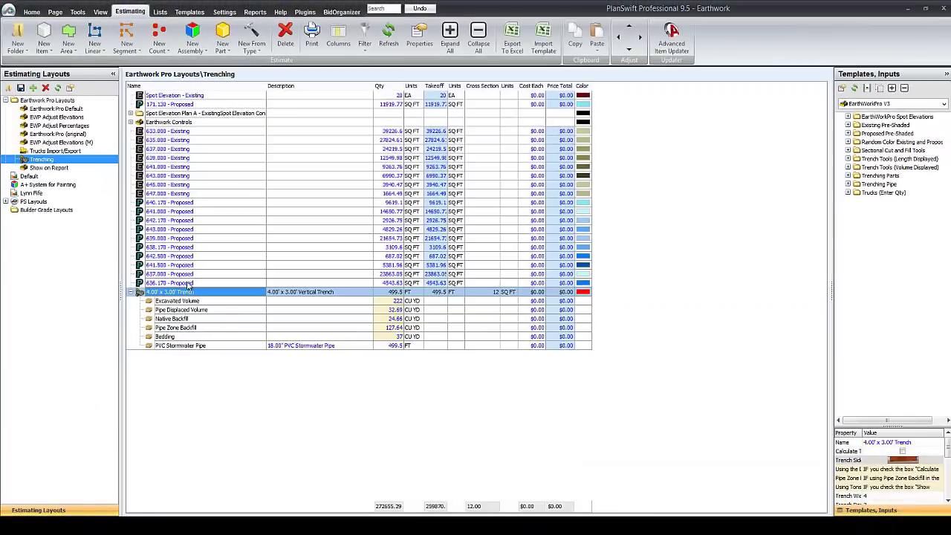
Return to the plan and open the properties of the trench along the lower South Euclid Road.
{"action": "left_click", "coordinate": [32, 12]}
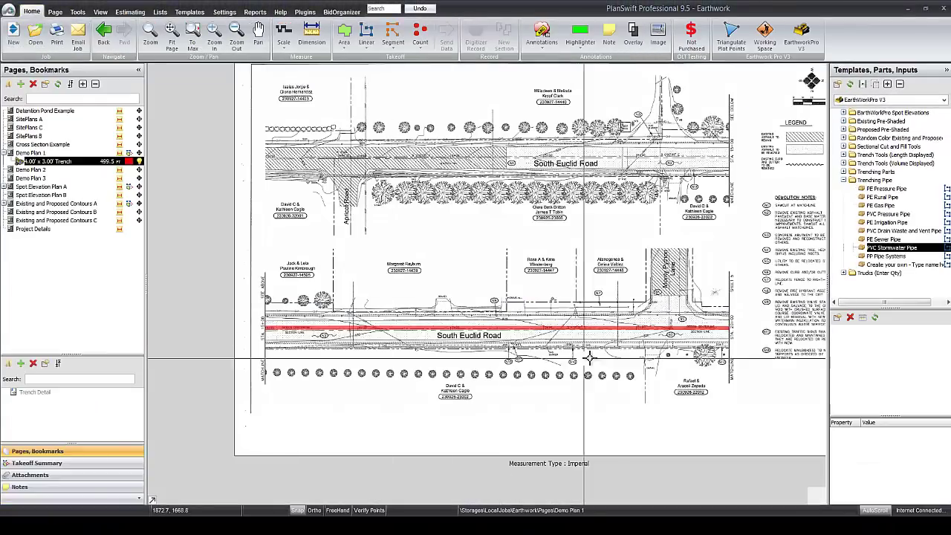
{"action": "left_click", "coordinate": [535, 327]}
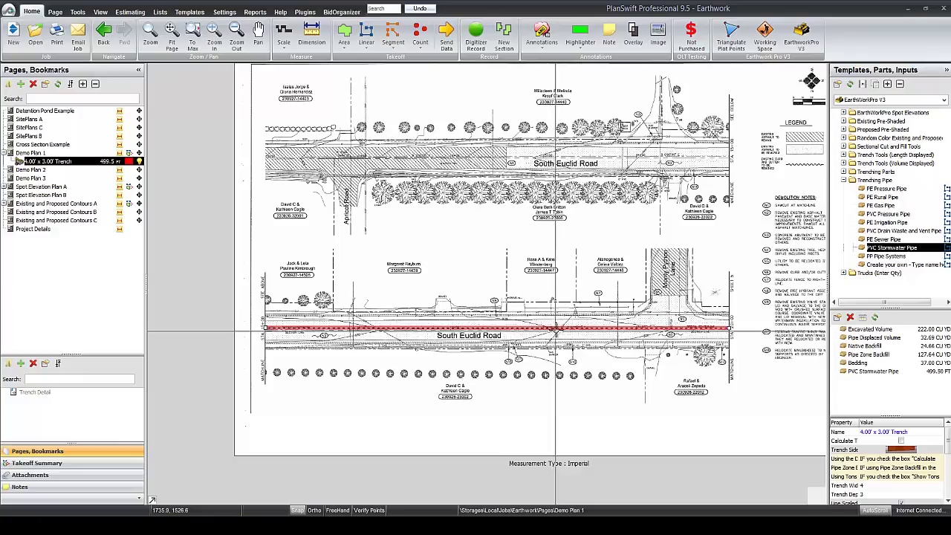
{"action": "right_click", "coordinate": [555, 328]}
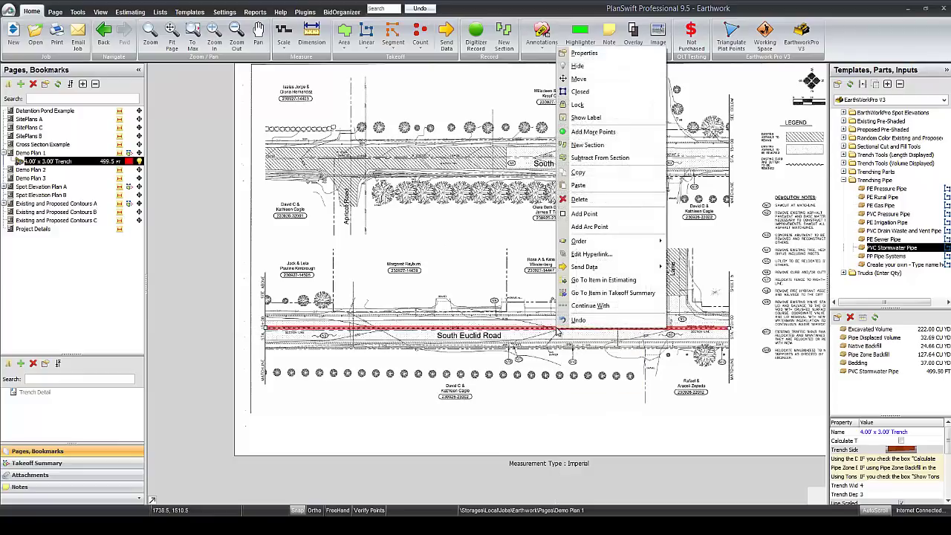
{"action": "left_click", "coordinate": [585, 53]}
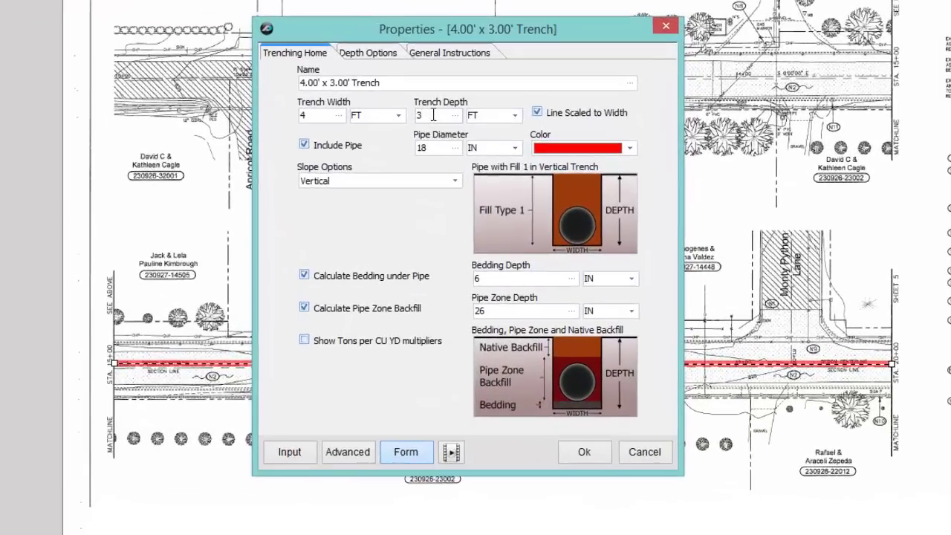
{"action": "left_click", "coordinate": [376, 54]}
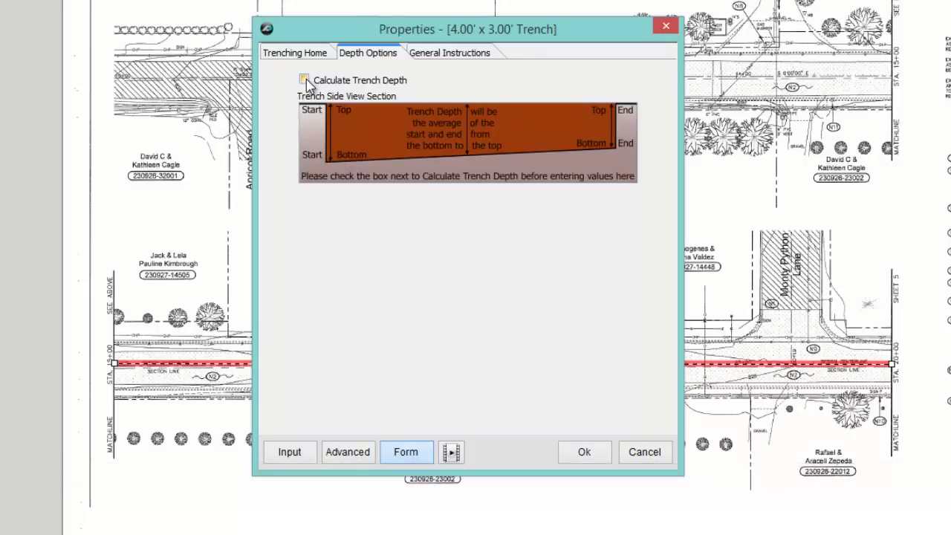
{"action": "left_click", "coordinate": [305, 81]}
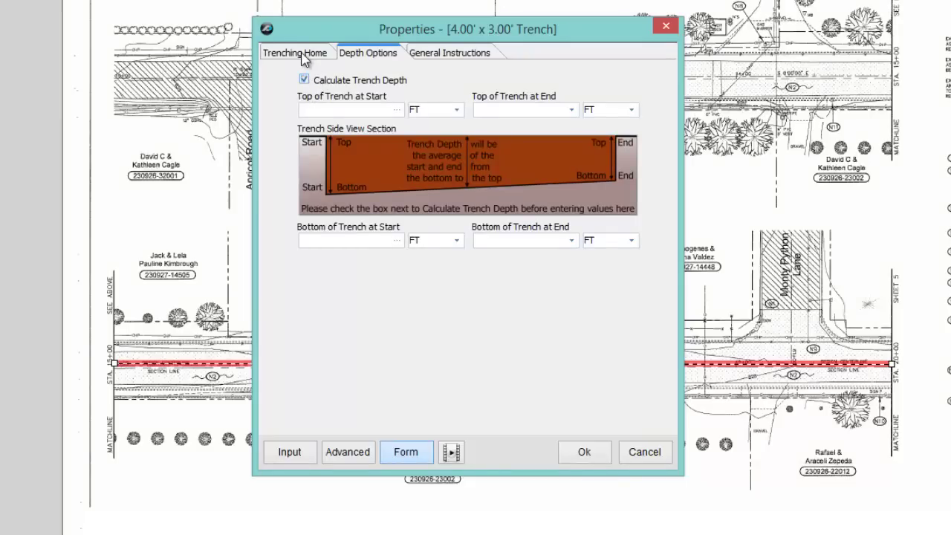
{"action": "left_click", "coordinate": [303, 58]}
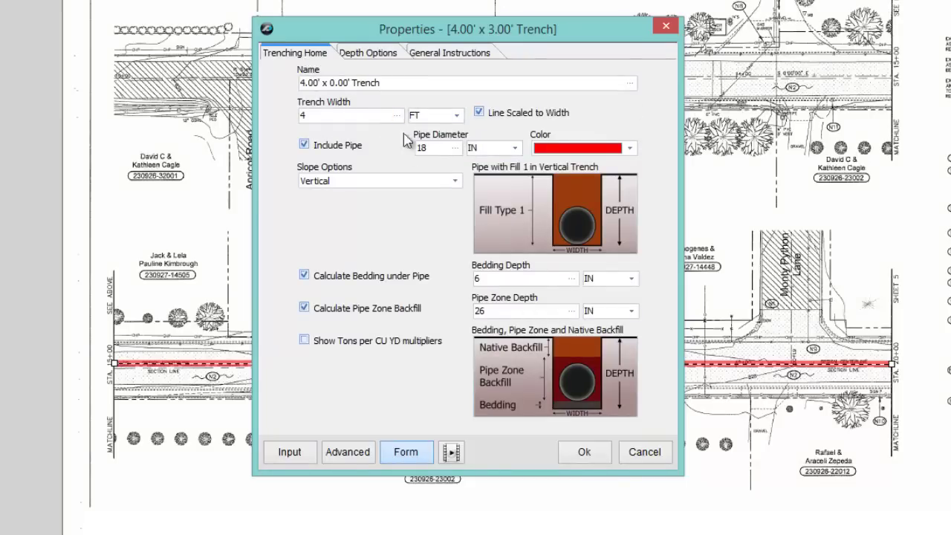
{"action": "left_click", "coordinate": [364, 59]}
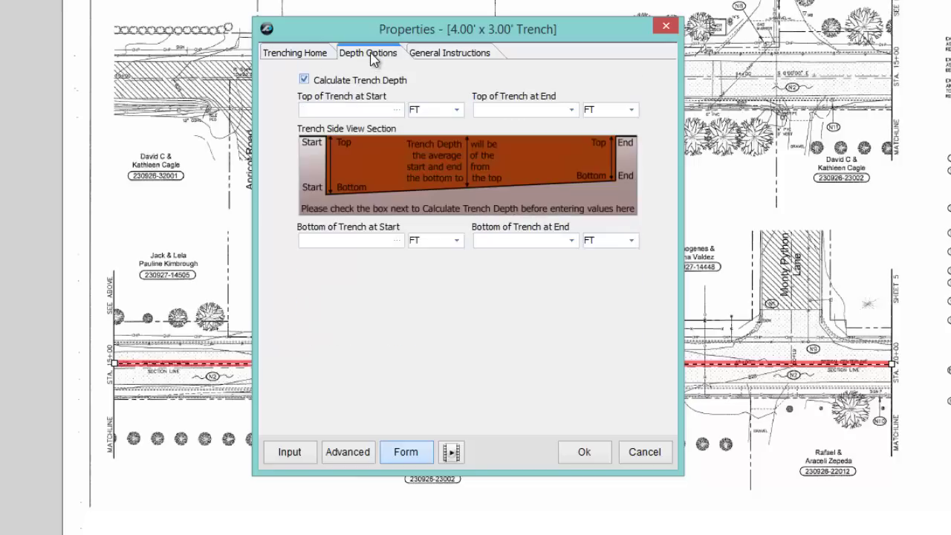
{"action": "left_click", "coordinate": [303, 80]}
{"action": "left_click", "coordinate": [297, 53]}
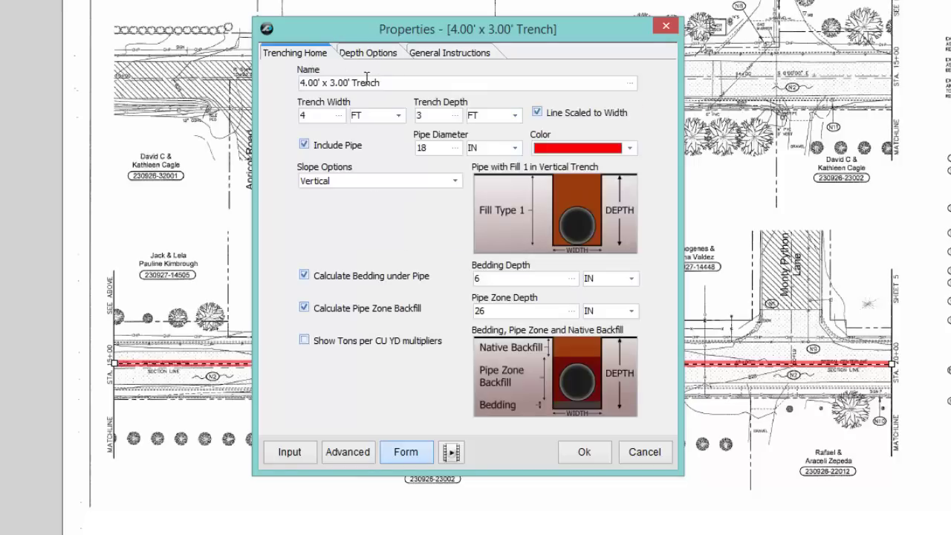
{"action": "double_click", "coordinate": [421, 115]}
Turn on Calculate Trench Depth and set the trench's start elevations to 88.5 ft at the top and 85.5 ft at the bottom.
{"action": "left_click", "coordinate": [358, 58]}
{"action": "left_click", "coordinate": [307, 80]}
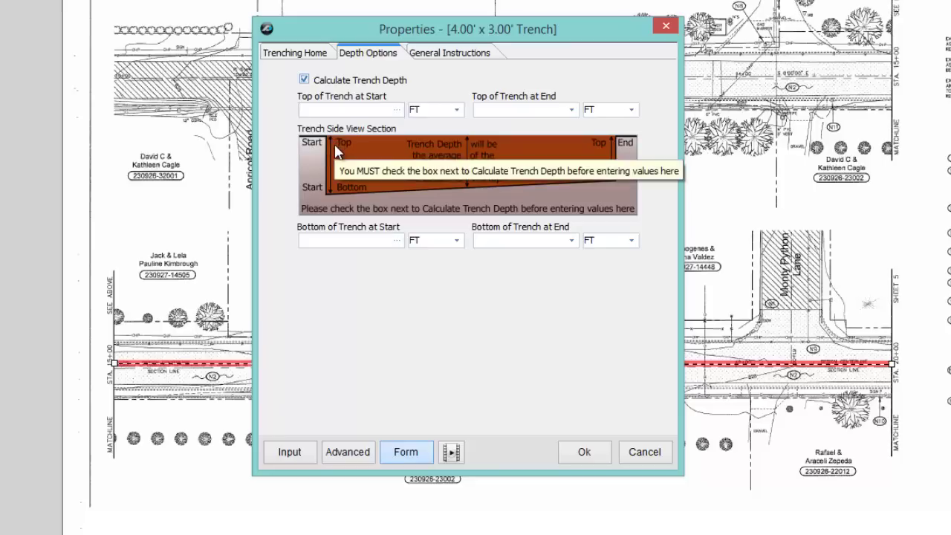
{"action": "type", "text": "88.5"}
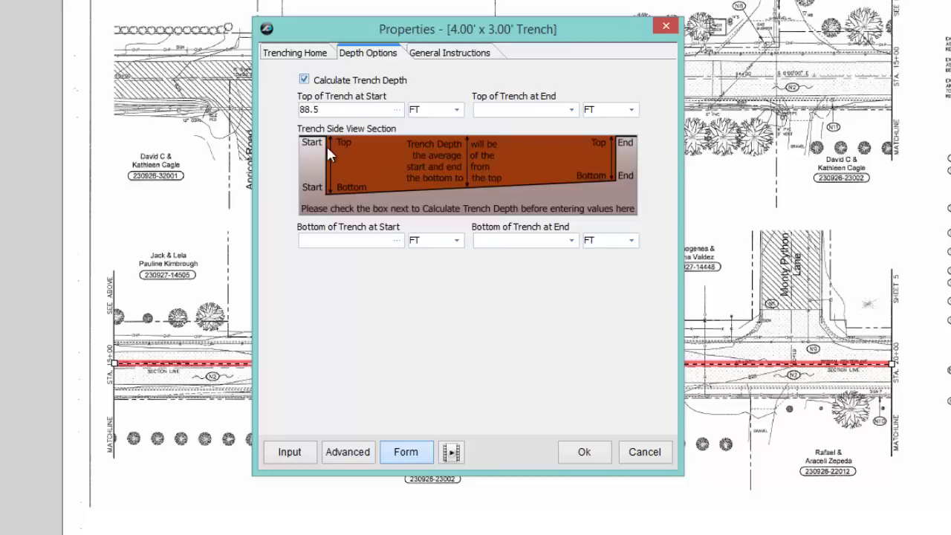
{"action": "left_click", "coordinate": [332, 243]}
{"action": "type", "text": "85."}
{"action": "key", "text": "Tab"}
{"action": "type", "text": "5"}
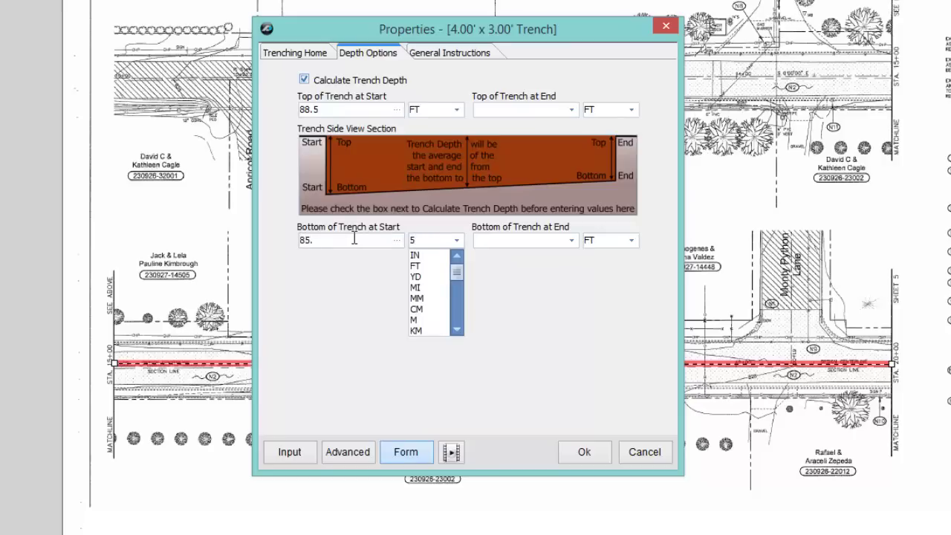
{"action": "key", "text": "Escape"}
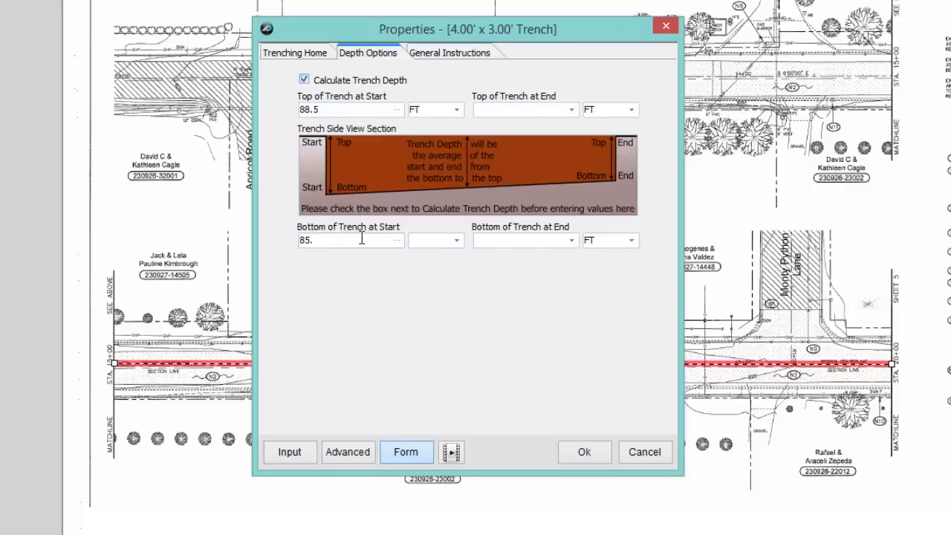
{"action": "left_click", "coordinate": [456, 241]}
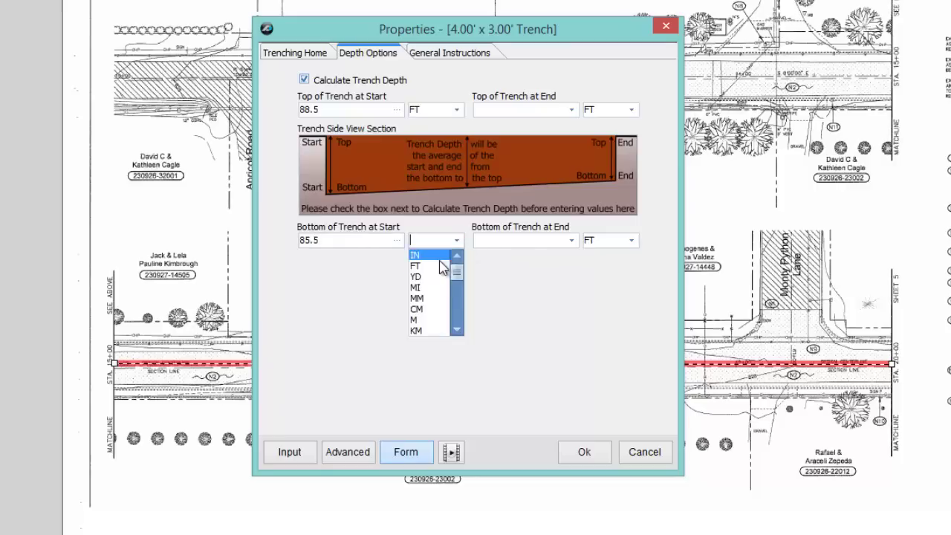
{"action": "left_click", "coordinate": [438, 264]}
Set the trench's end elevations to 89 ft at the top and 86.5 ft at the bottom, and return to the main trench settings.
{"action": "left_click", "coordinate": [490, 110]}
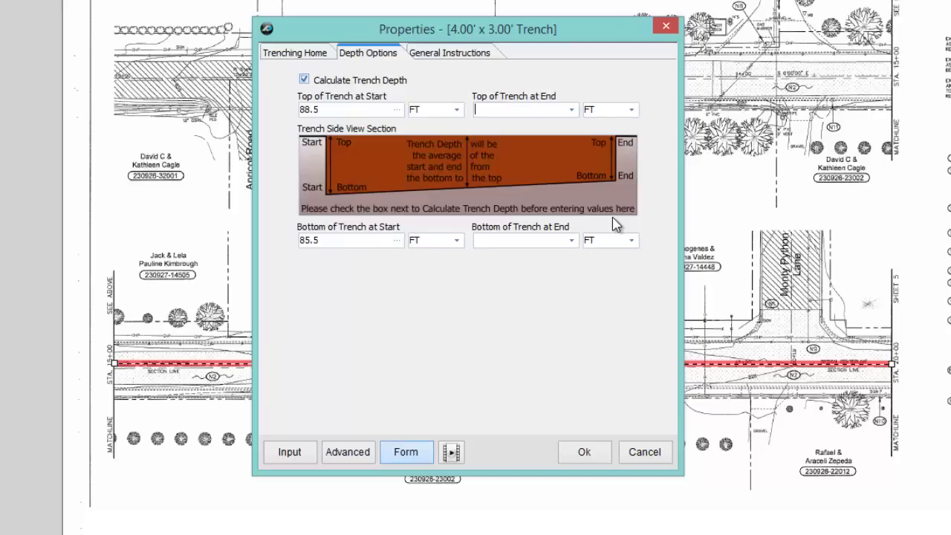
{"action": "type", "text": "89"}
{"action": "left_click", "coordinate": [541, 243]}
{"action": "type", "text": "8"}
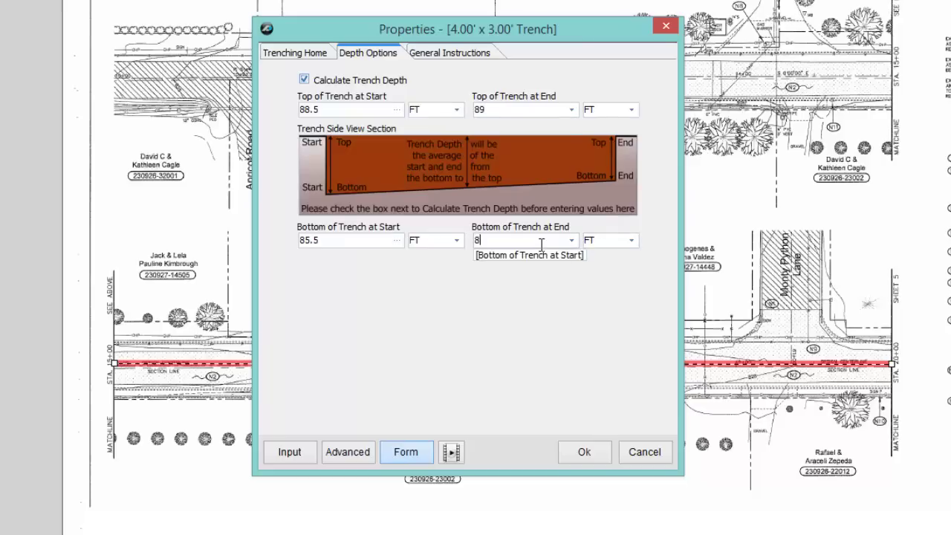
{"action": "type", "text": "6.5"}
{"action": "left_click", "coordinate": [472, 358]}
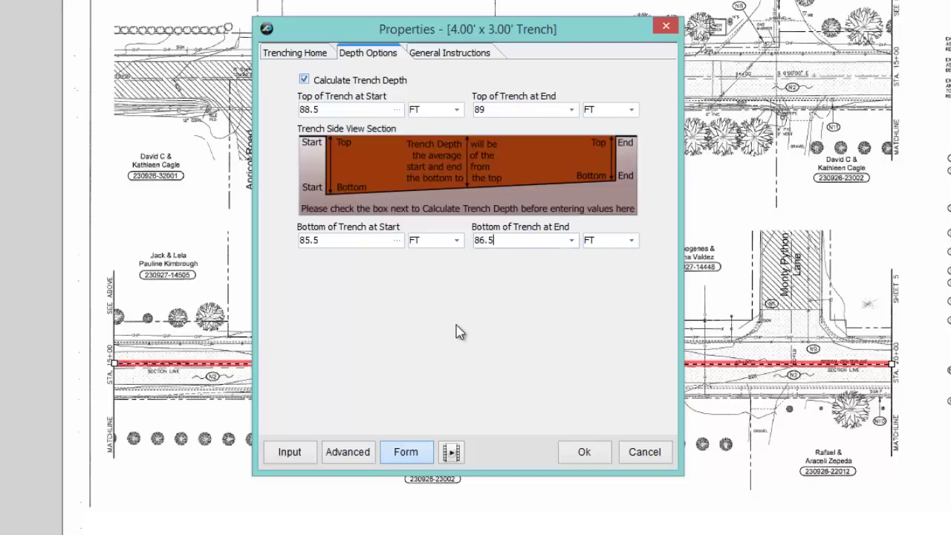
{"action": "left_click", "coordinate": [300, 56]}
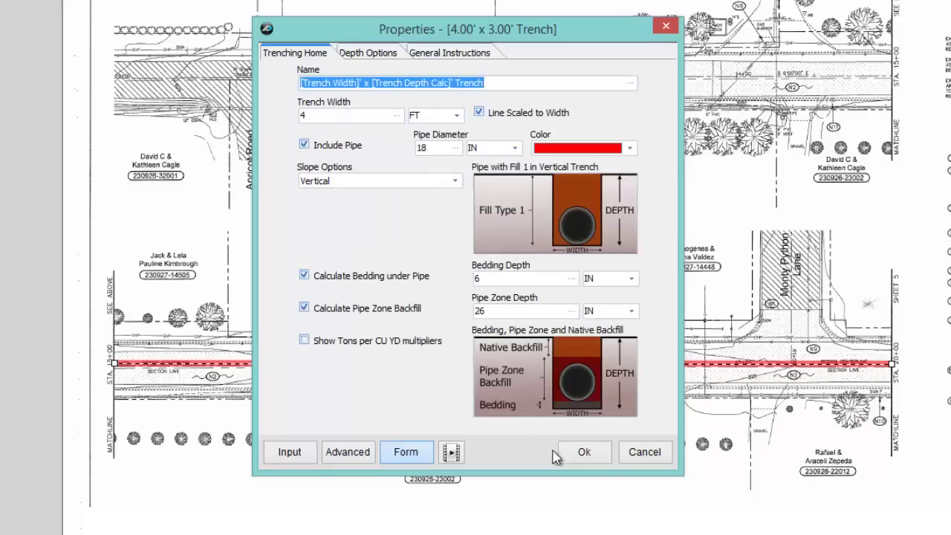
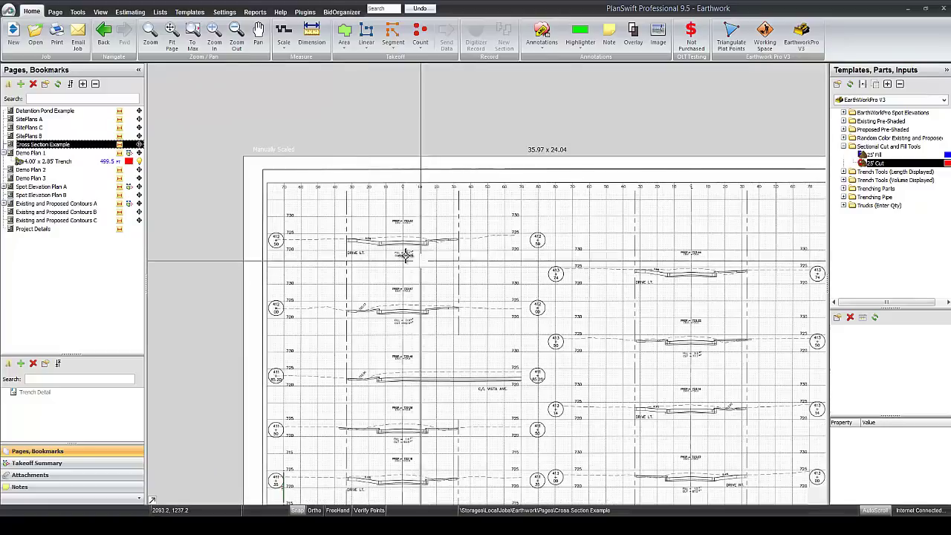
Examine the grade lines and station labels of the road sections at 412+50 and 412+00 on the Cross Section Example page.
{"action": "scroll", "coordinate": [403, 255], "scroll_direction": "up", "scroll_amount": 2}
{"action": "left_click_drag", "start_coordinate": [403, 266], "coordinate": [422, 255]}
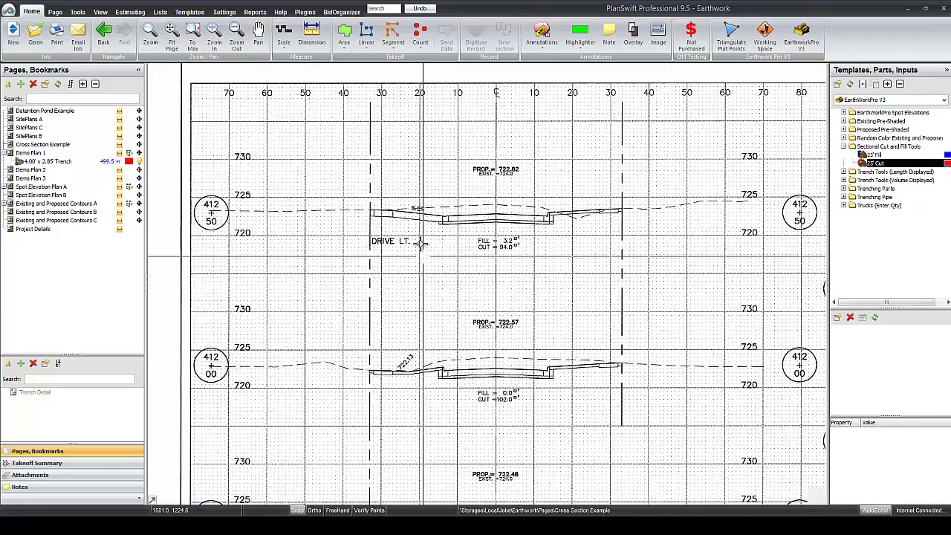
{"action": "scroll", "coordinate": [422, 254], "scroll_direction": "up", "scroll_amount": 2}
{"action": "key", "text": "Escape"}
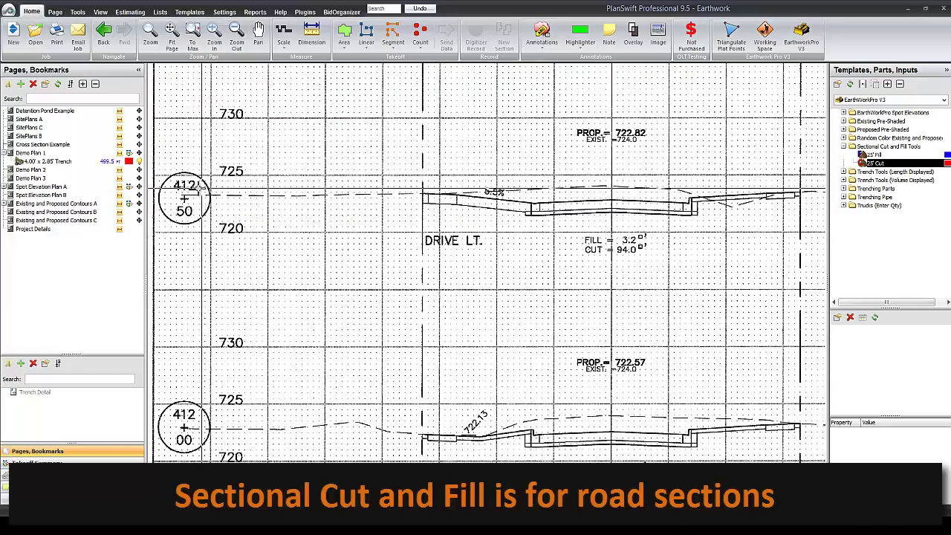
{"action": "left_click", "coordinate": [257, 33]}
{"action": "left_click_drag", "start_coordinate": [537, 262], "coordinate": [480, 242]}
{"action": "scroll", "coordinate": [481, 242], "scroll_direction": "down", "scroll_amount": 2}
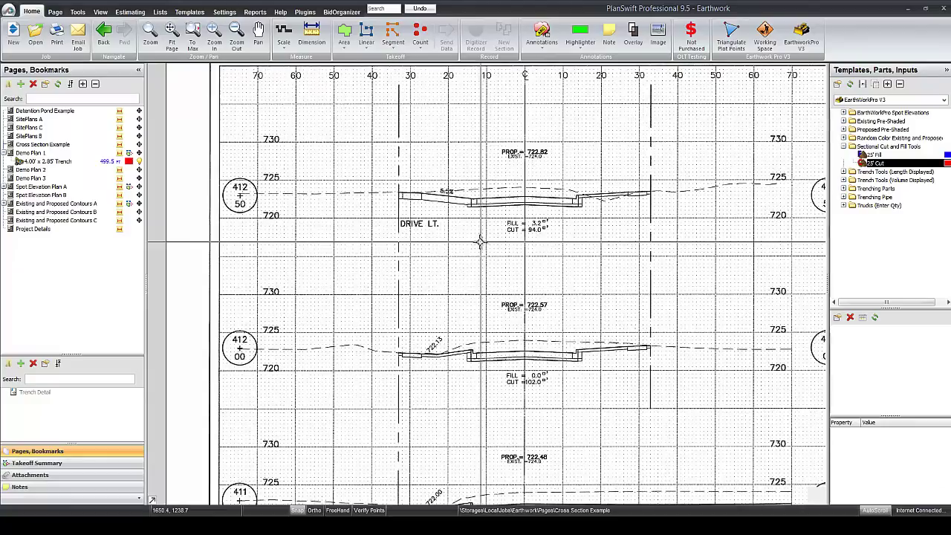
Start a takeoff with the 25' Cut sectional tool, using a station distance of 50 ft.
{"action": "left_click", "coordinate": [843, 147]}
{"action": "left_click", "coordinate": [858, 114]}
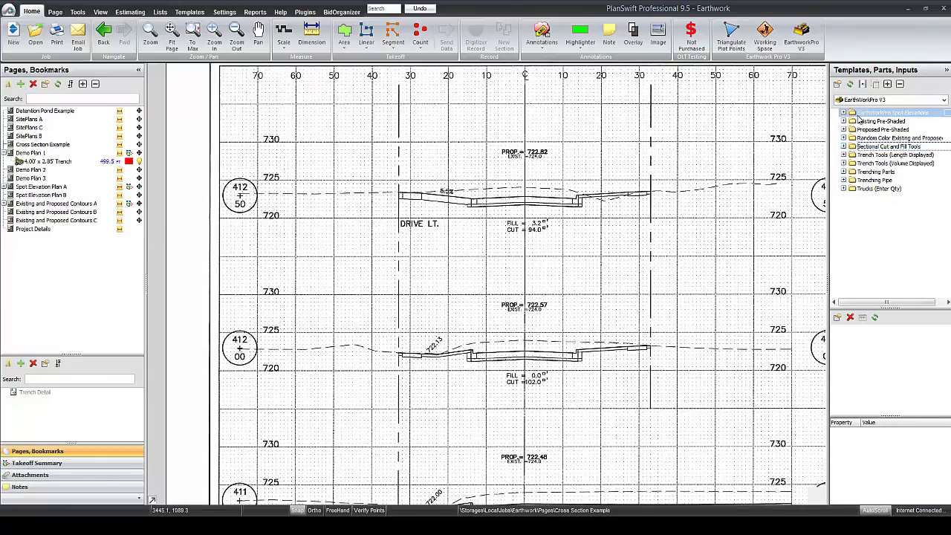
{"action": "double_click", "coordinate": [862, 147]}
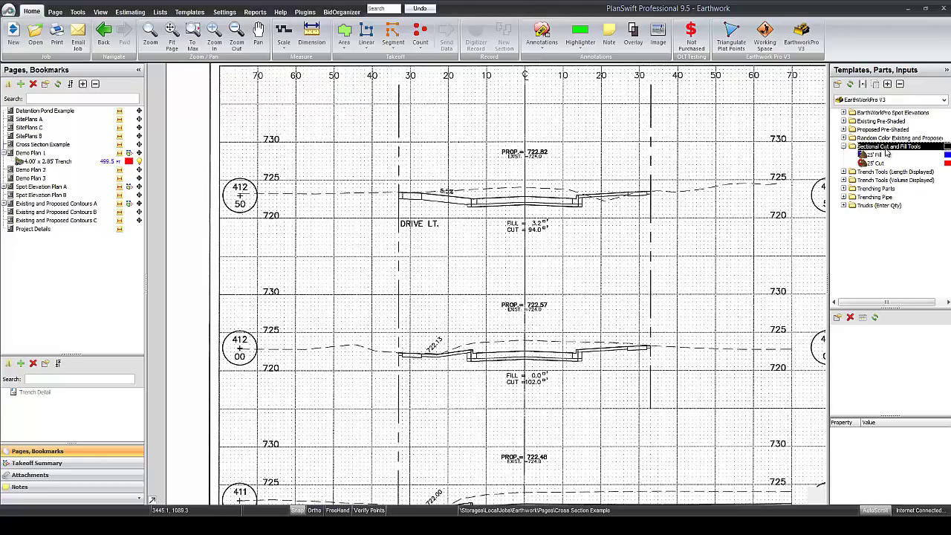
{"action": "left_click", "coordinate": [876, 164]}
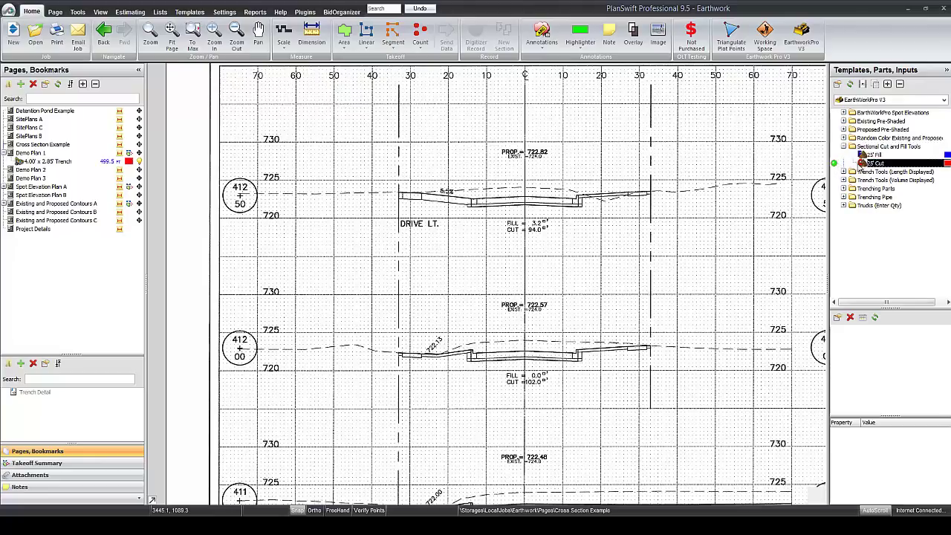
{"action": "double_click", "coordinate": [835, 163]}
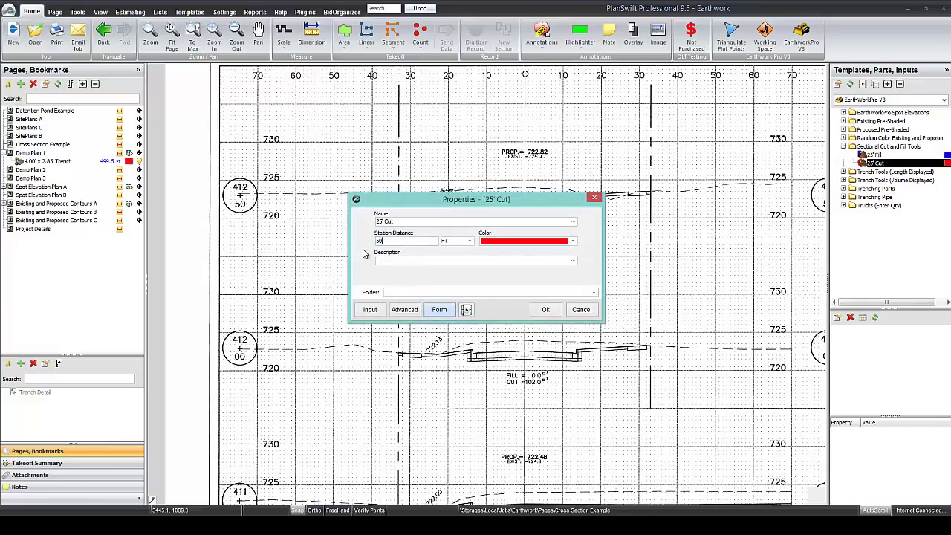
{"action": "left_click", "coordinate": [544, 310]}
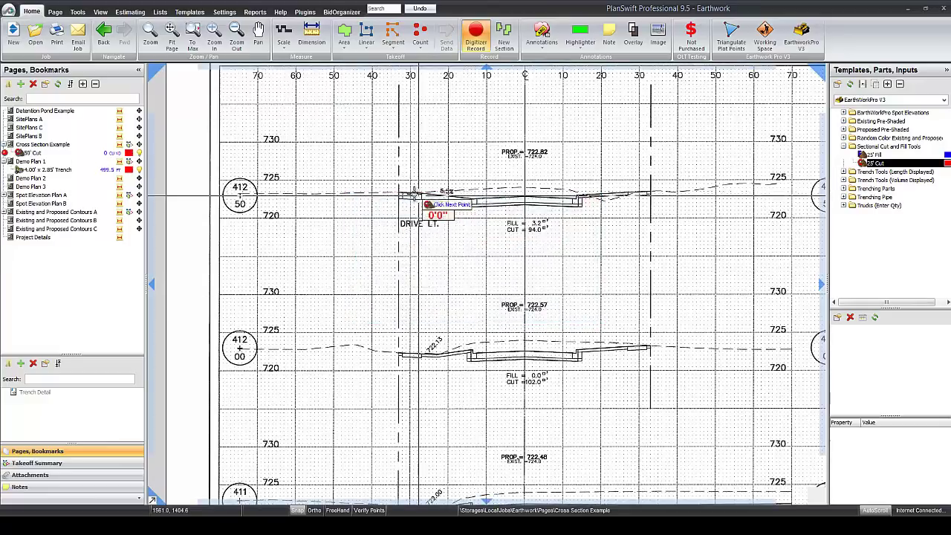
{"action": "right_click", "coordinate": [514, 199]}
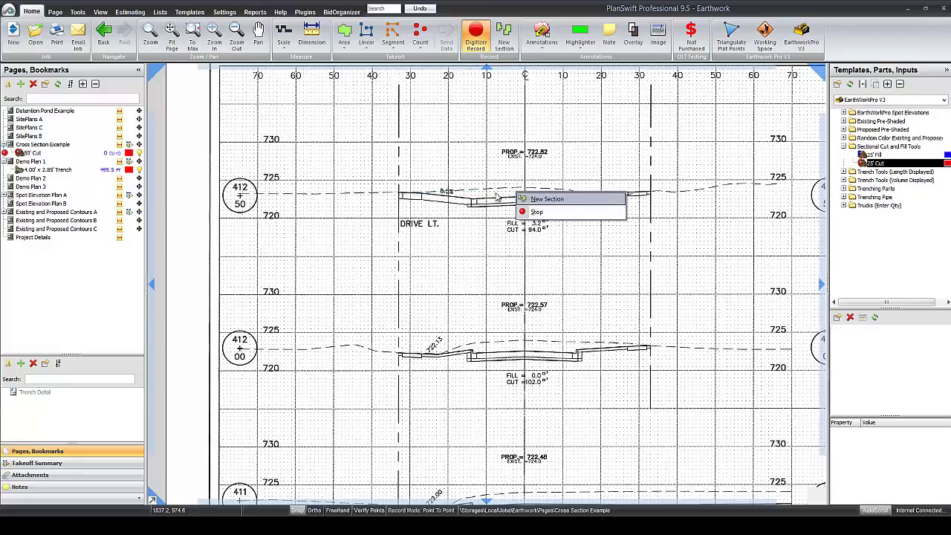
{"action": "left_click", "coordinate": [464, 153]}
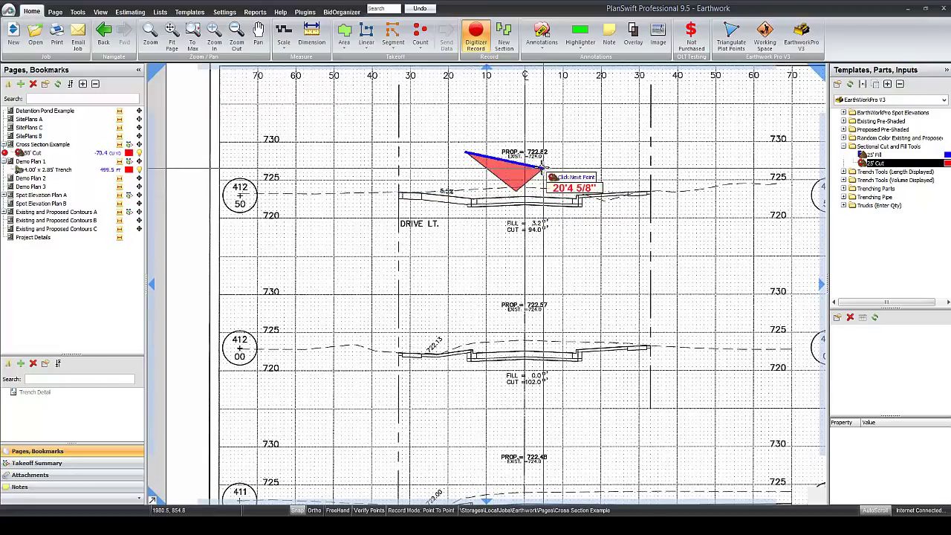
{"action": "key", "text": "Escape"}
Trace the cut area between the existing grade line and the road's underside in section 412+50, and end the takeoff.
{"action": "scroll", "coordinate": [401, 197], "scroll_direction": "up", "scroll_amount": 3}
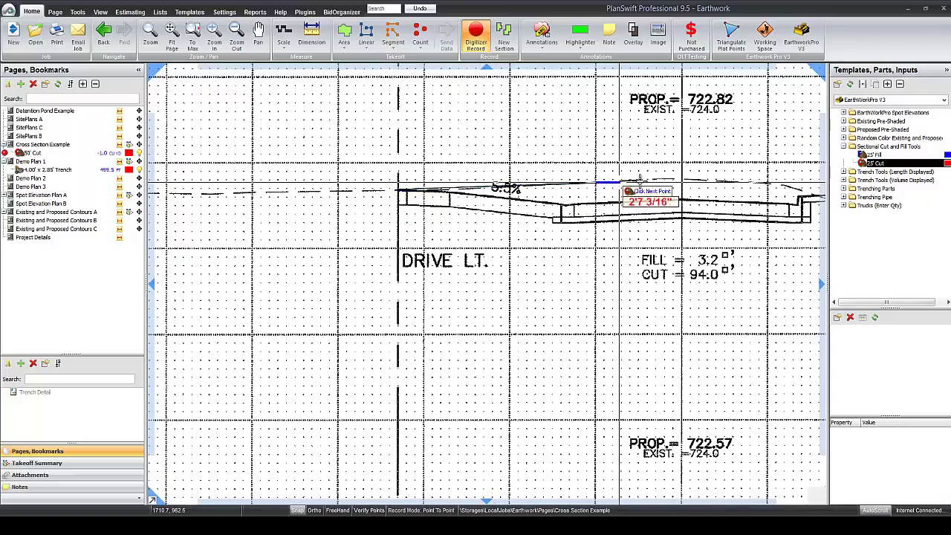
{"action": "left_click", "coordinate": [673, 179]}
{"action": "left_click_drag", "start_coordinate": [767, 192], "coordinate": [635, 172]}
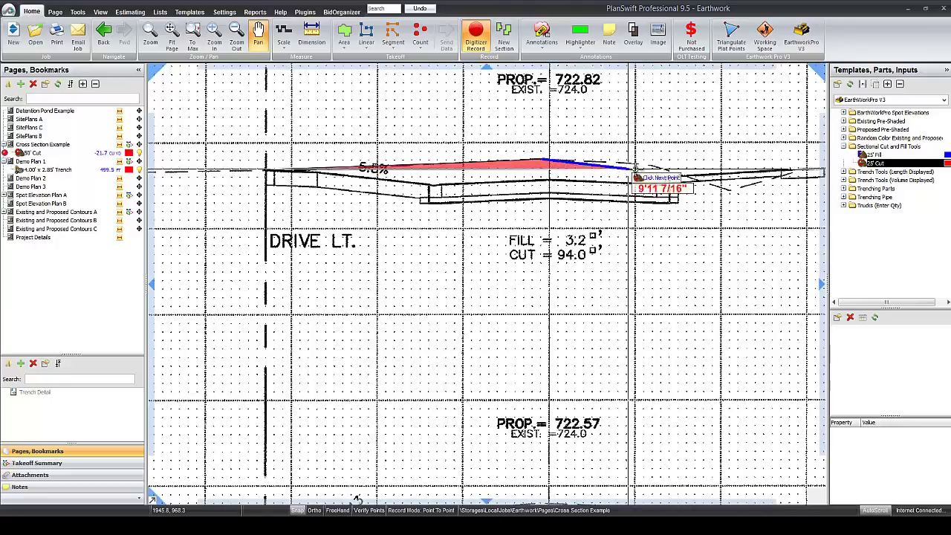
{"action": "left_click", "coordinate": [650, 168]}
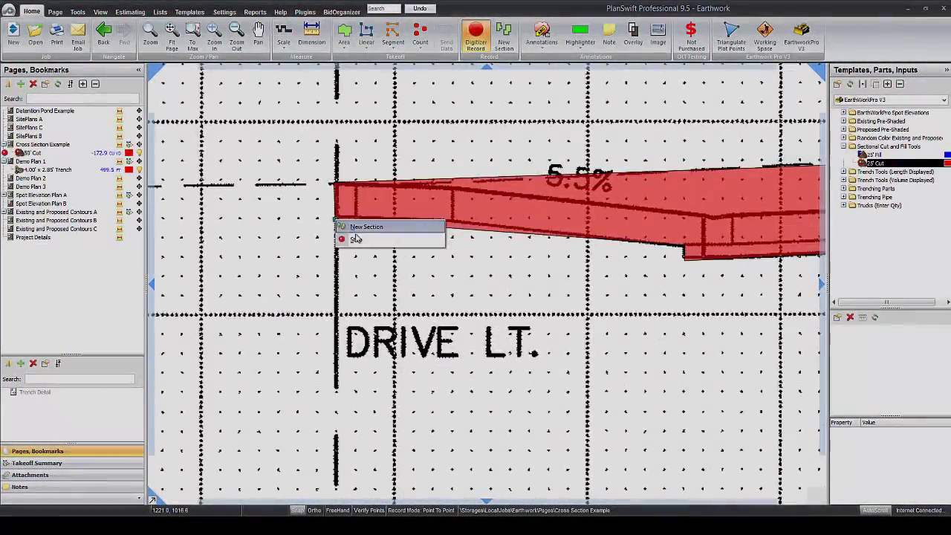
{"action": "left_click", "coordinate": [356, 239]}
Add a point on the lower edge of the cut area, below the inner end of the drive at DRIVE LT.
{"action": "left_click", "coordinate": [416, 222]}
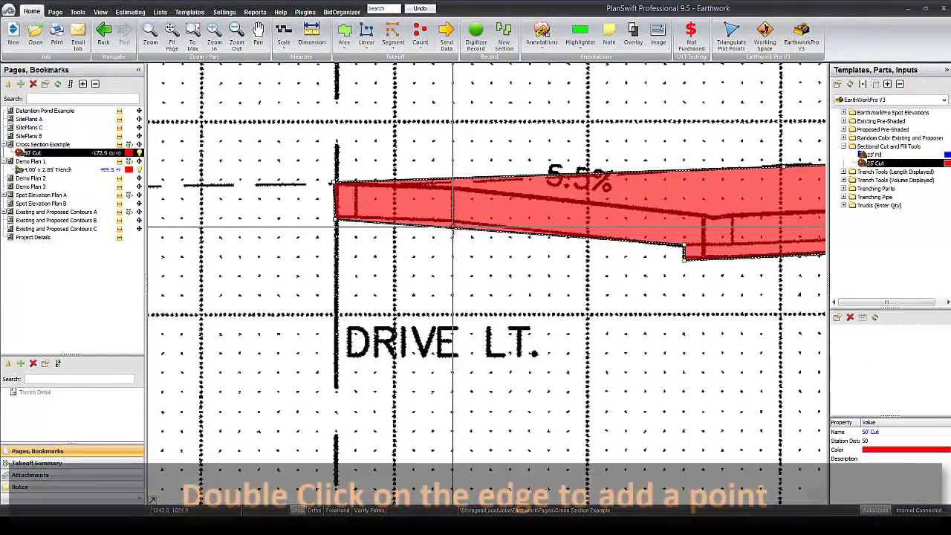
{"action": "double_click", "coordinate": [453, 223]}
{"action": "scroll", "coordinate": [618, 216], "scroll_direction": "down", "scroll_amount": 3}
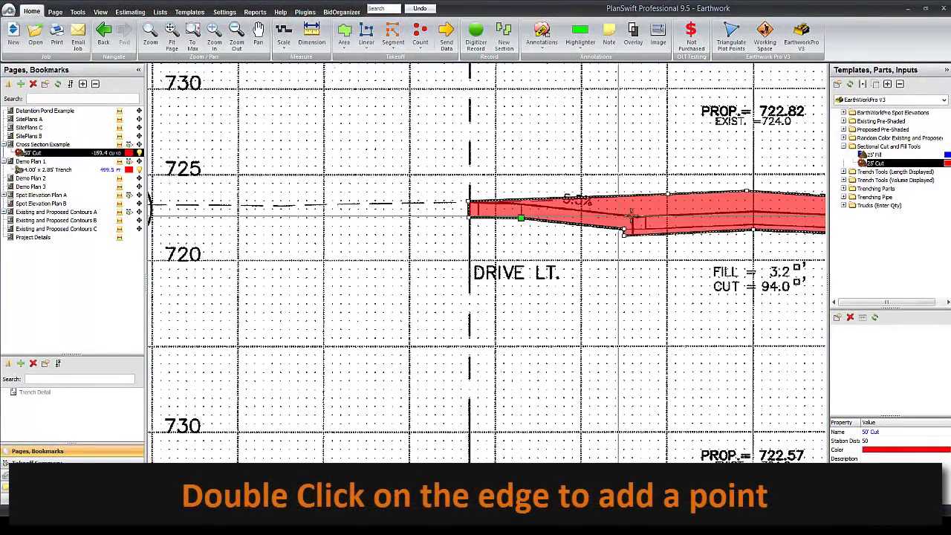
{"action": "left_click_drag", "start_coordinate": [630, 212], "coordinate": [433, 237]}
{"action": "right_click", "coordinate": [485, 236]}
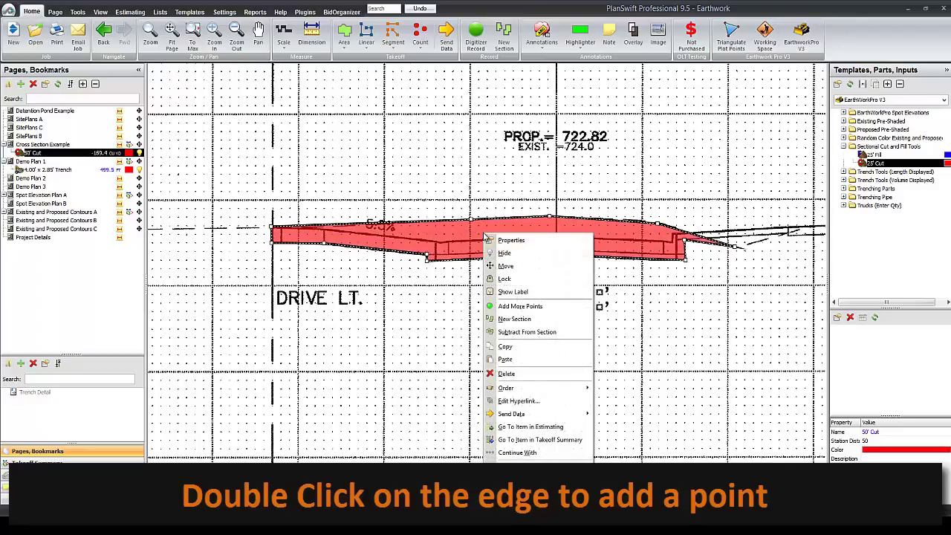
{"action": "left_click", "coordinate": [475, 235]}
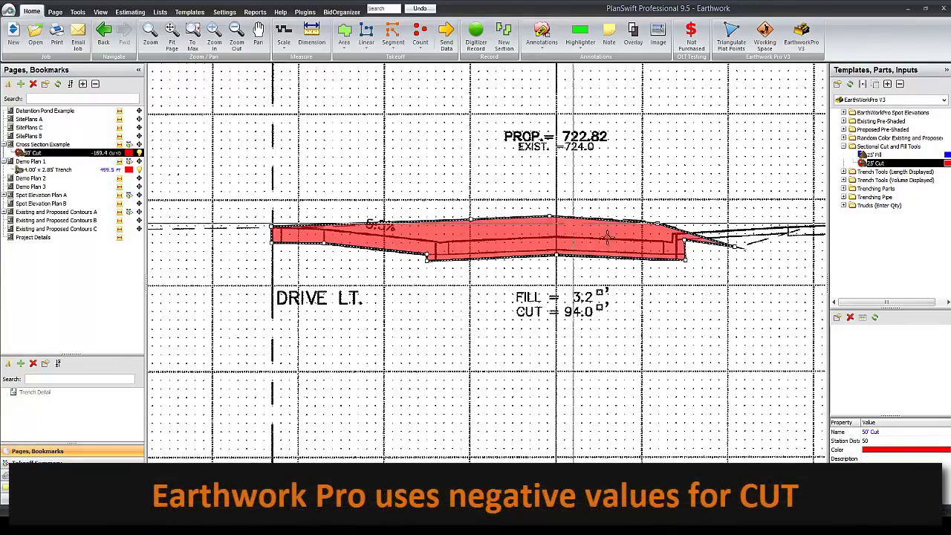
Start a takeoff with the 25' Fill sectional tool, using a station distance of 50 ft.
{"action": "scroll", "coordinate": [607, 236], "scroll_direction": "right", "scroll_amount": 3}
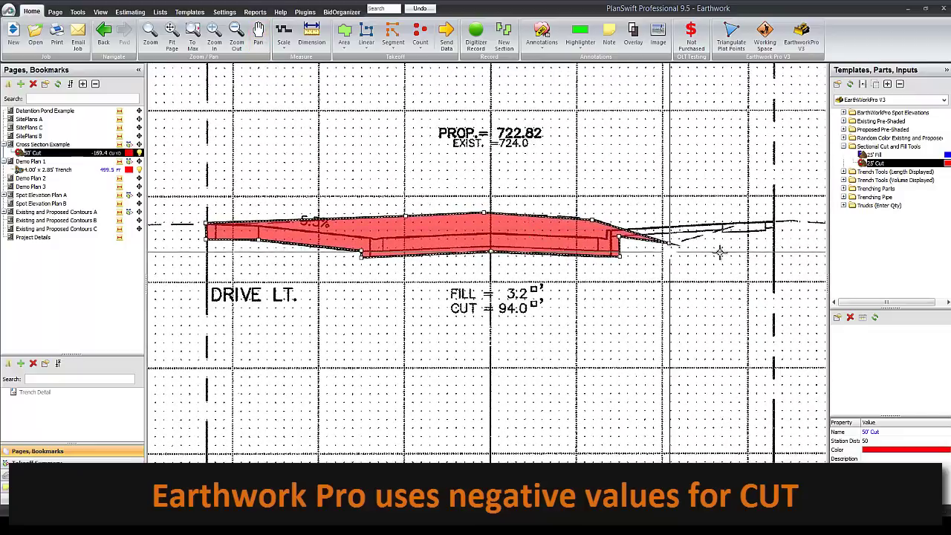
{"action": "left_click", "coordinate": [875, 155]}
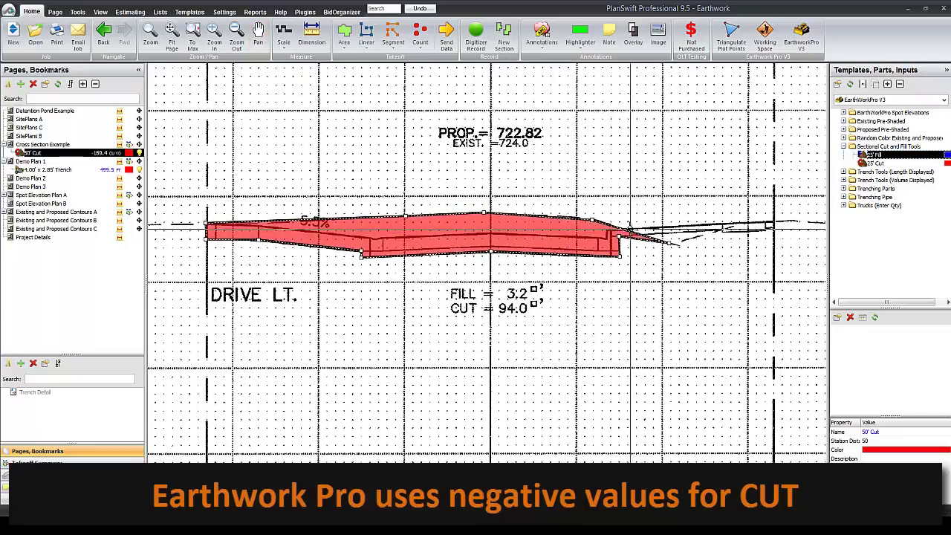
{"action": "double_click", "coordinate": [835, 157]}
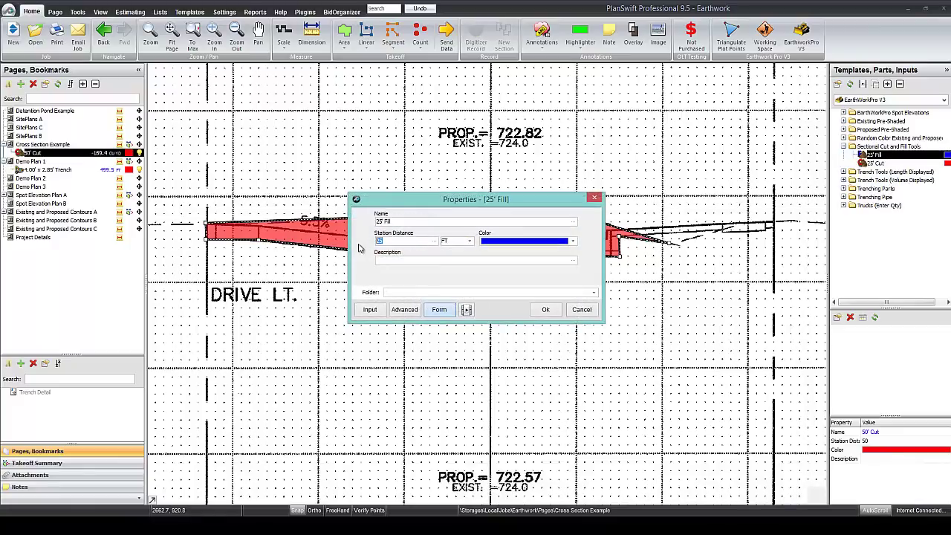
{"action": "left_click", "coordinate": [546, 310]}
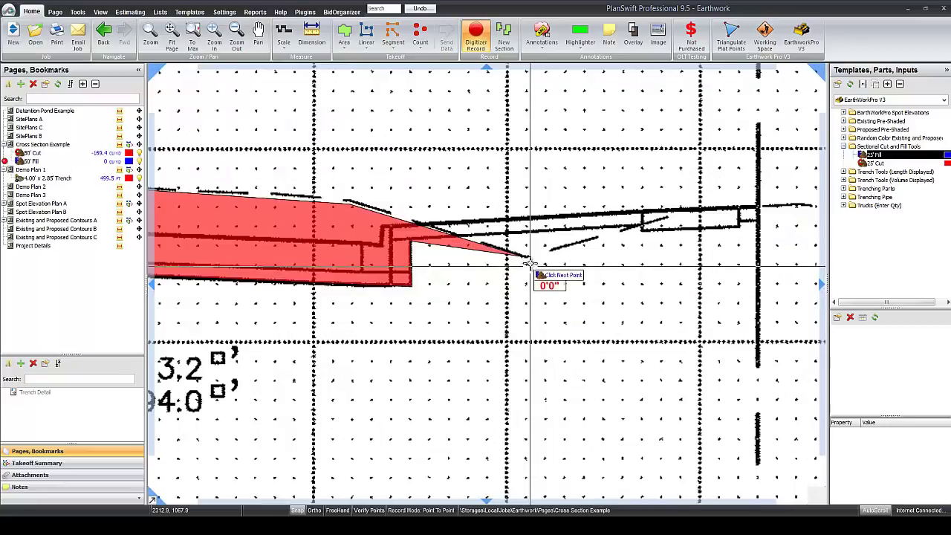
Trace the fill triangle between the existing and proposed grade lines beyond the right curb in section 412+50, and end the takeoff.
{"action": "left_click", "coordinate": [414, 222]}
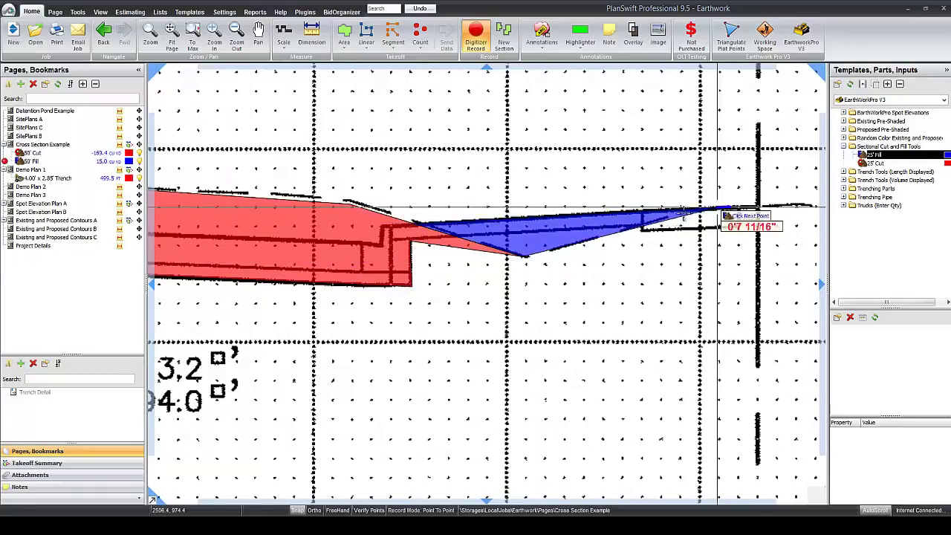
{"action": "right_click", "coordinate": [668, 220]}
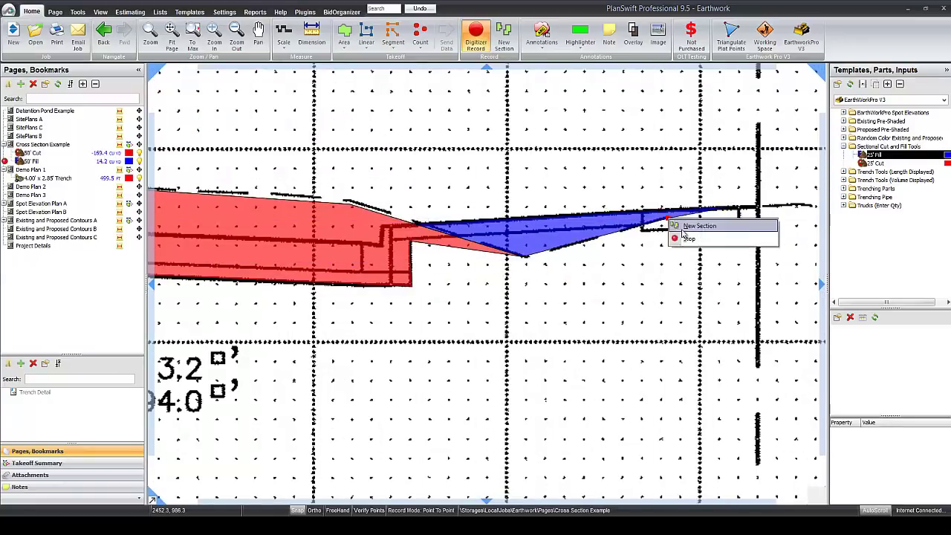
{"action": "left_click", "coordinate": [685, 238]}
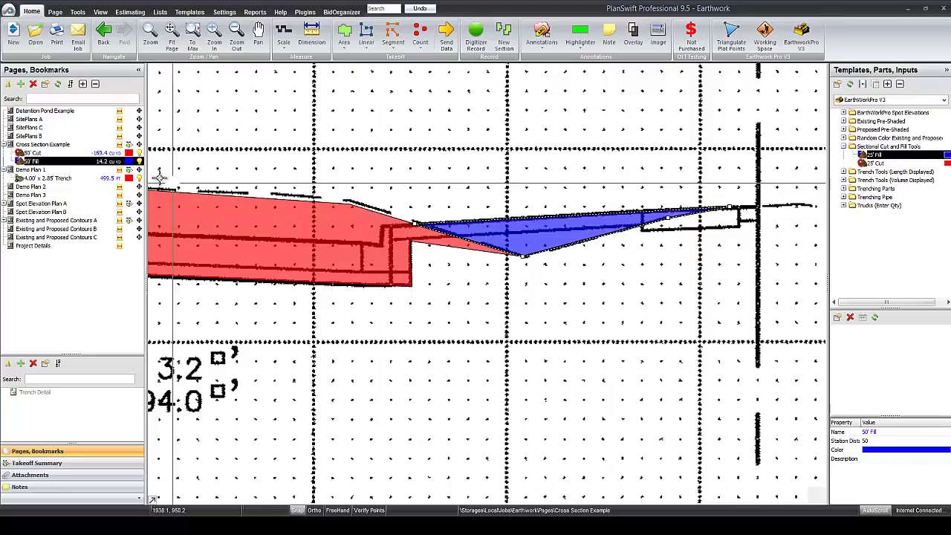
Reshape the upper edge of the cut area to the dashed existing grade line between the centerline and the right curb.
{"action": "left_click", "coordinate": [351, 210]}
{"action": "left_click_drag", "start_coordinate": [352, 211], "coordinate": [351, 201]}
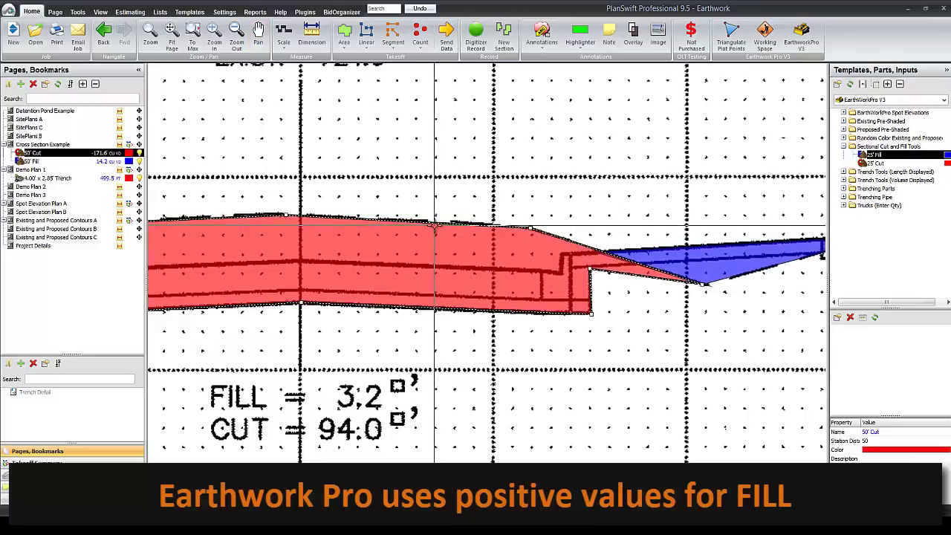
{"action": "left_click_drag", "start_coordinate": [433, 221], "coordinate": [431, 219]}
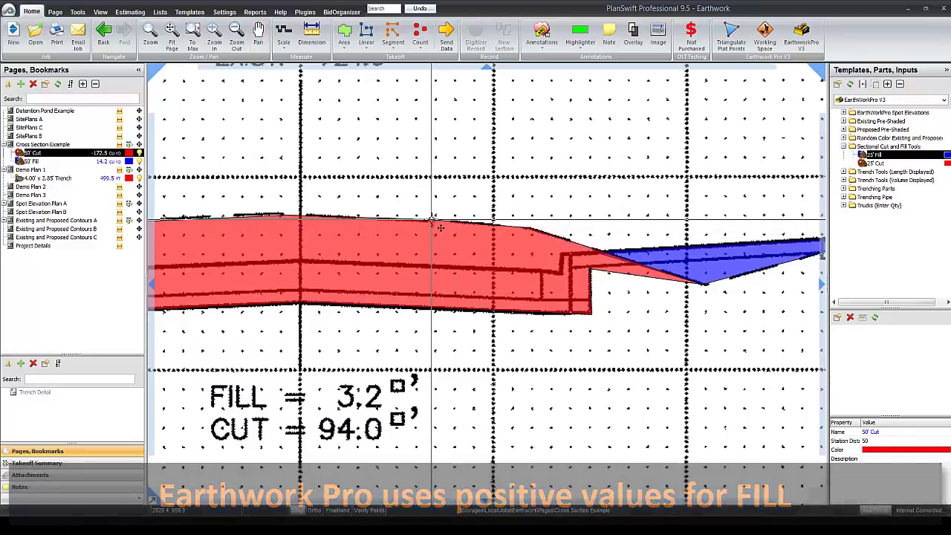
{"action": "scroll", "coordinate": [374, 238], "scroll_direction": "down", "scroll_amount": 1}
{"action": "key", "text": "Escape"}
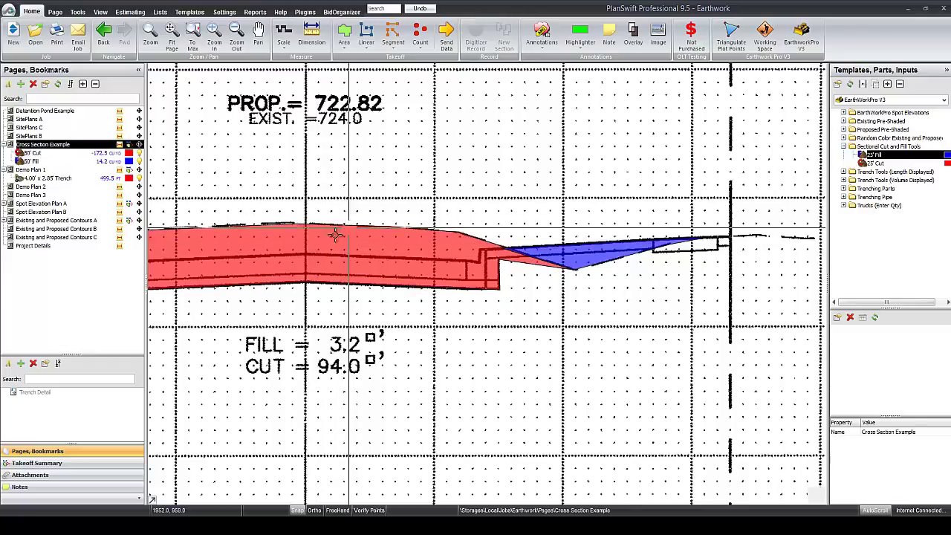
Examine the traced cut and fill at 412+50 and the road sections at 412+00 and 411+85.20.
{"action": "left_click", "coordinate": [31, 152]}
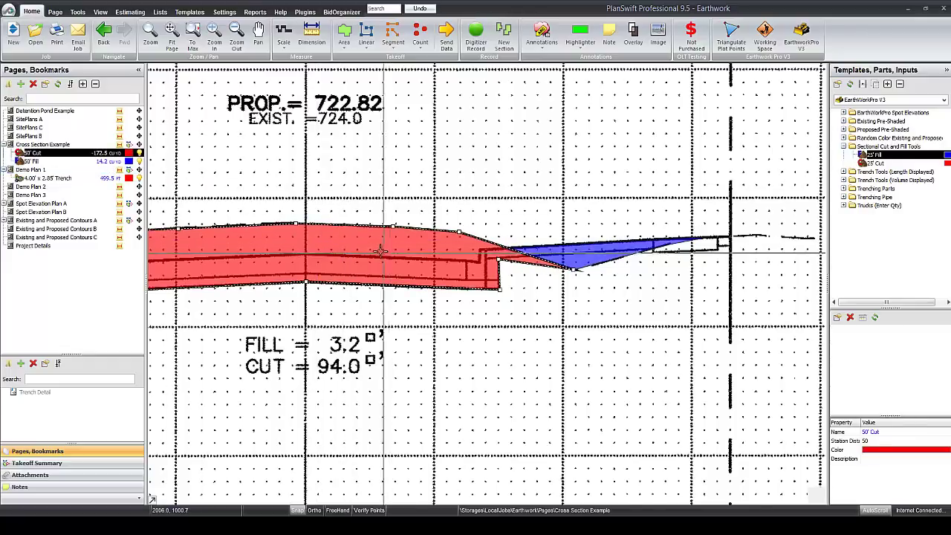
{"action": "scroll", "coordinate": [390, 252], "scroll_direction": "down", "scroll_amount": 1}
{"action": "scroll", "coordinate": [358, 256], "scroll_direction": "down", "scroll_amount": 2}
{"action": "scroll", "coordinate": [475, 259], "scroll_direction": "up", "scroll_amount": 2}
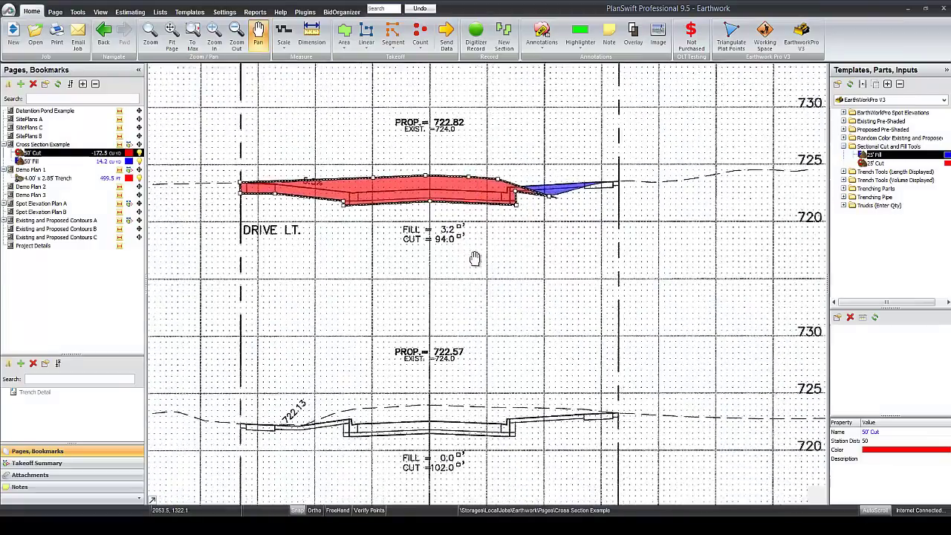
{"action": "key", "text": "Escape"}
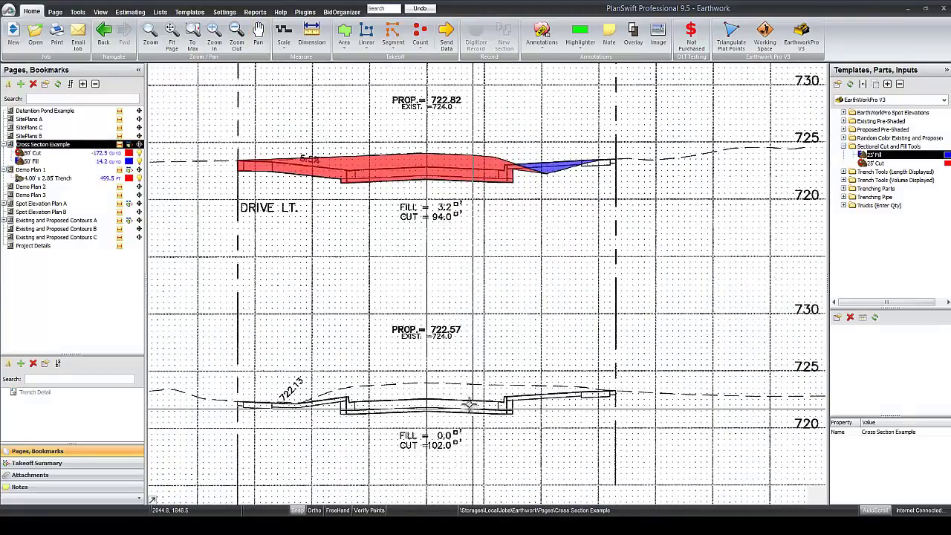
{"action": "mouse_move", "coordinate": [435, 404]}
{"action": "left_mouse_down"}
{"action": "mouse_move", "coordinate": [471, 262]}
{"action": "mouse_move", "coordinate": [540, 266]}
{"action": "left_mouse_up"}
{"action": "left_click", "coordinate": [34, 161]}
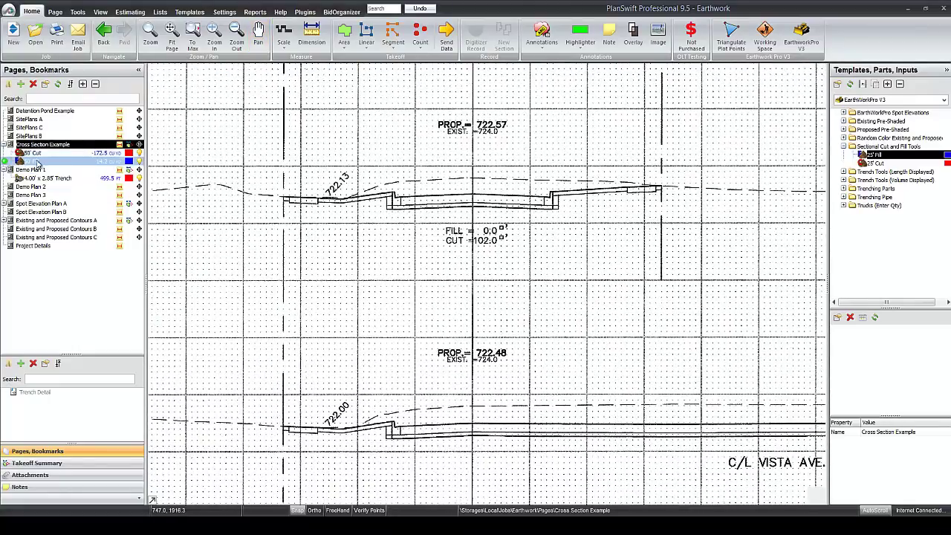
{"action": "scroll", "coordinate": [475, 282], "scroll_direction": "down", "scroll_amount": 3}
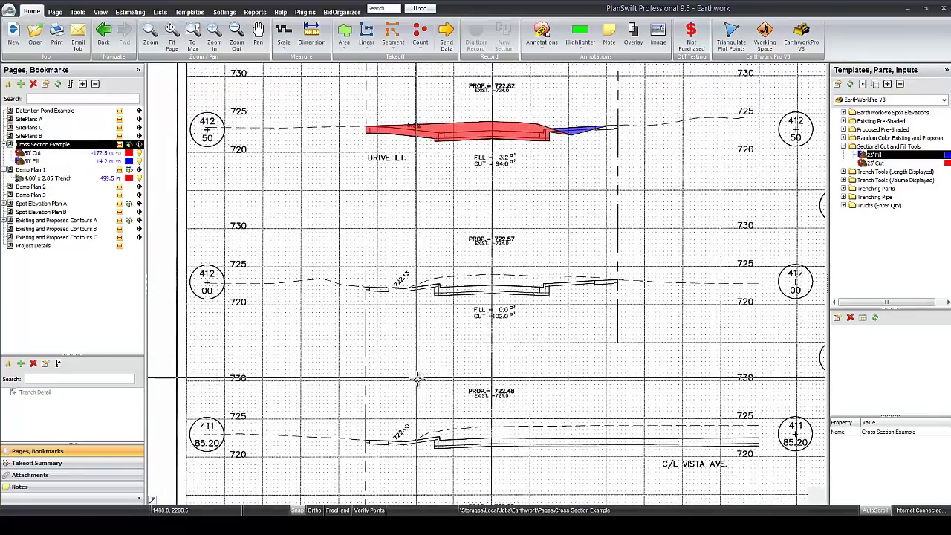
{"action": "mouse_move", "coordinate": [720, 329]}
{"action": "left_mouse_down"}
{"action": "mouse_move", "coordinate": [623, 304]}
{"action": "mouse_move", "coordinate": [622, 294]}
{"action": "left_mouse_up"}
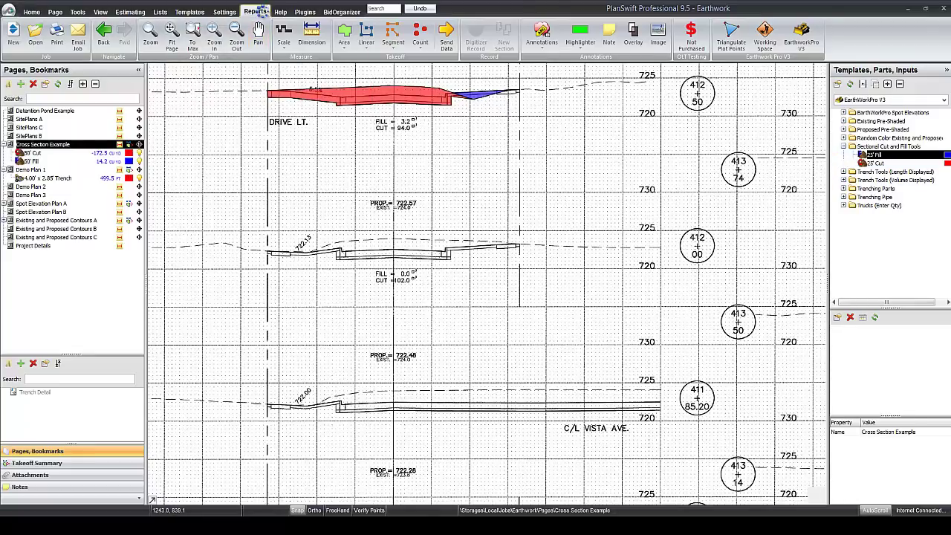
Review the Earthwork Pro Summary report and the 50' Cut and 50' Fill quantities in the Trenching estimating layout.
{"action": "left_click", "coordinate": [260, 12]}
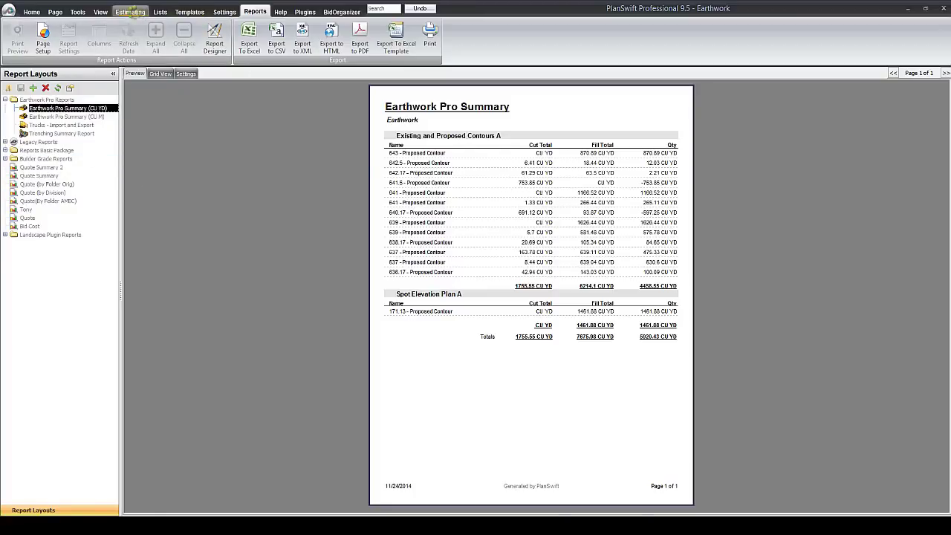
{"action": "left_click", "coordinate": [130, 11]}
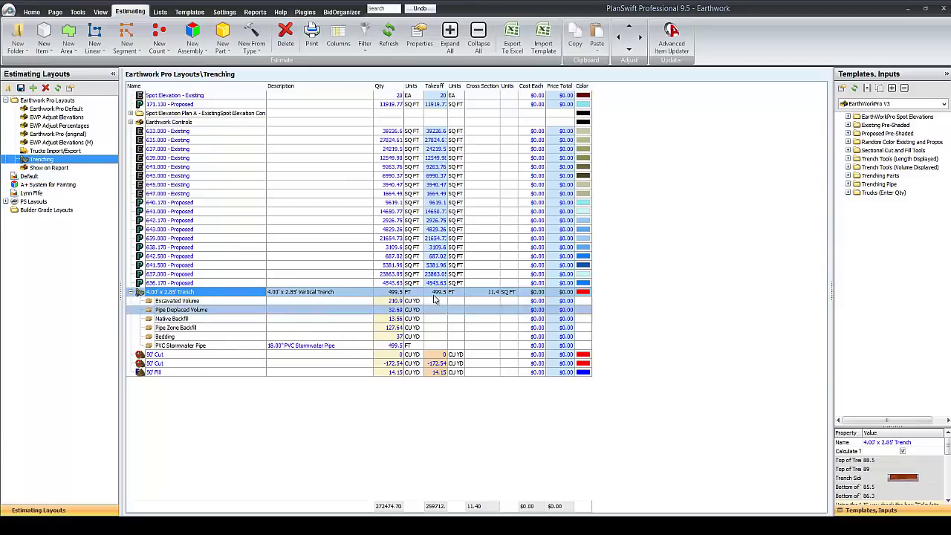
{"action": "left_click", "coordinate": [399, 364]}
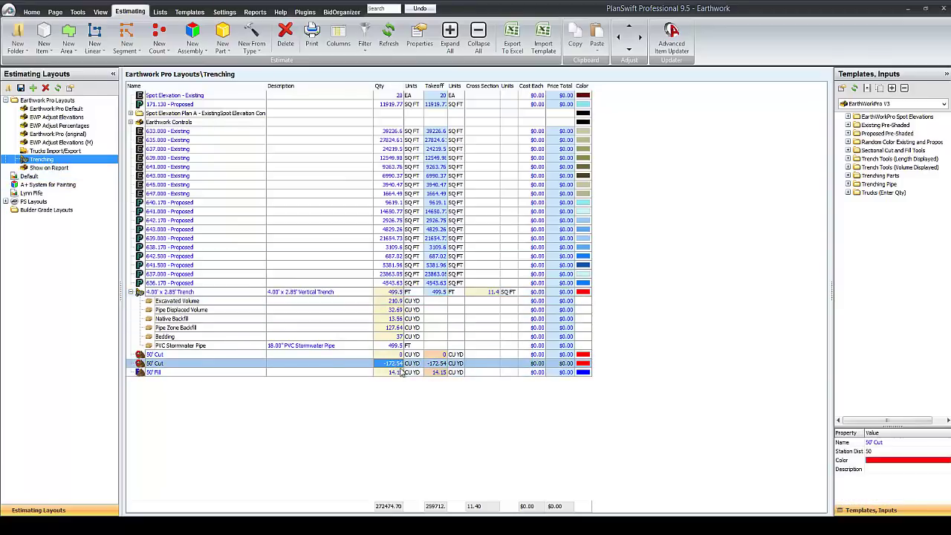
{"action": "left_click", "coordinate": [398, 373]}
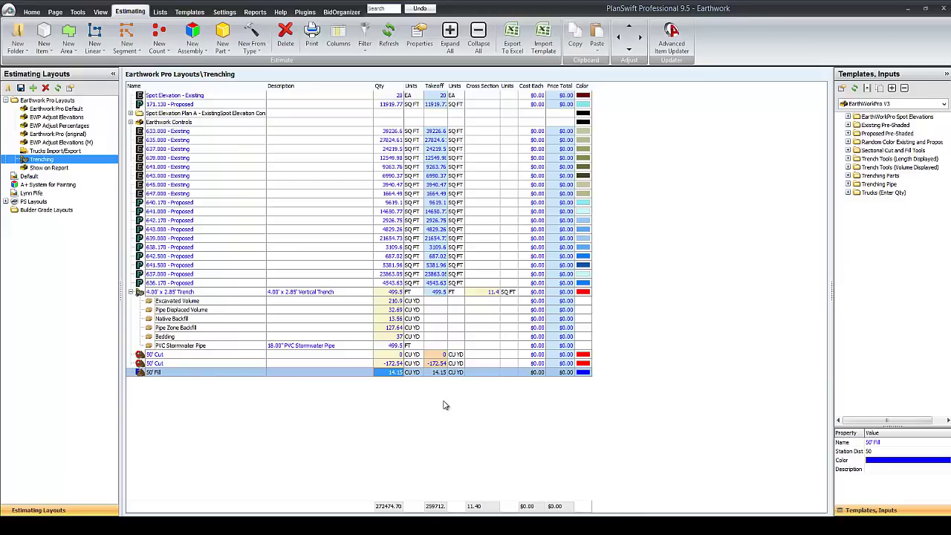
Switch the estimate to the Earthwork Pro Default layout to show the cut and fill total columns.
{"action": "left_click", "coordinate": [53, 109]}
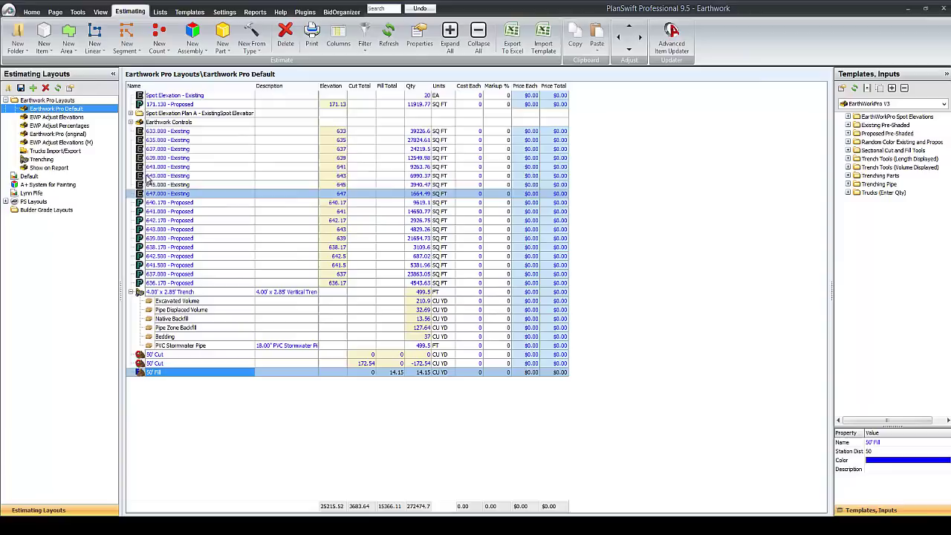
{"action": "left_click", "coordinate": [132, 123]}
{"action": "left_click", "coordinate": [131, 123]}
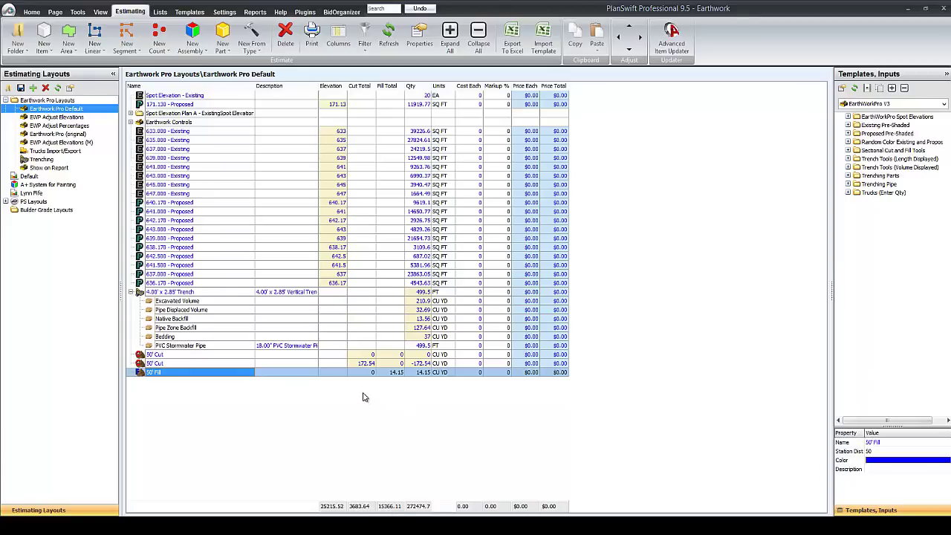
Add an Export (by Load) truck item to the estimate with 3683.64 CU YD, 10 CU YD per load and a cost of $100 each.
{"action": "left_click", "coordinate": [847, 193]}
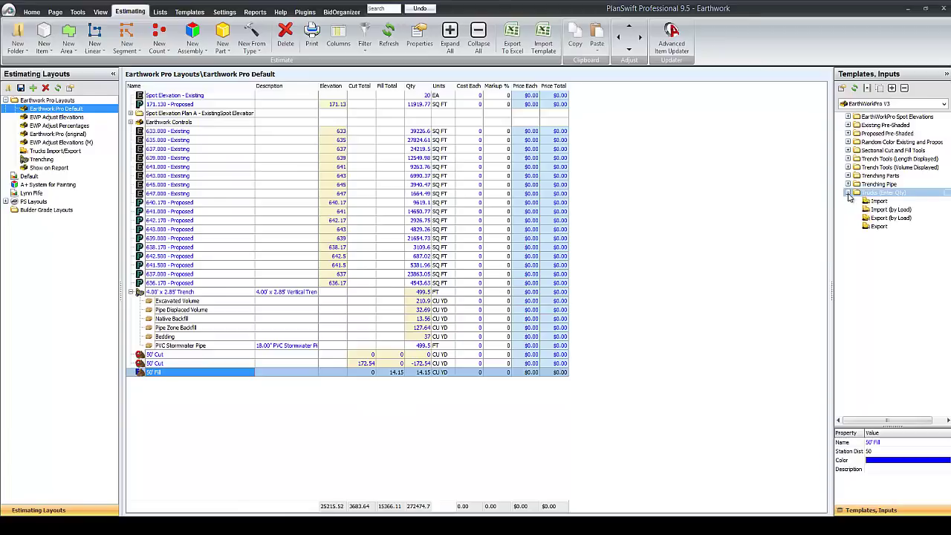
{"action": "left_click", "coordinate": [888, 222]}
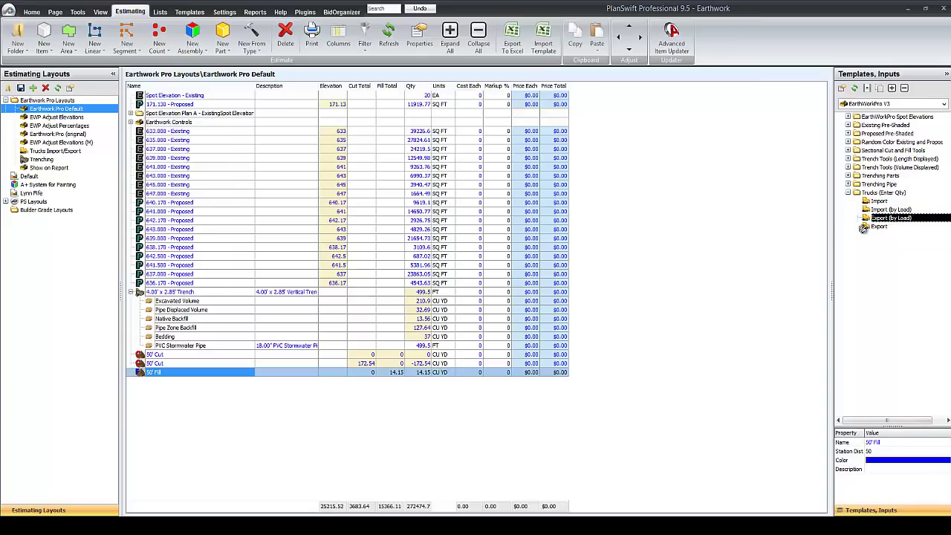
{"action": "left_click_drag", "start_coordinate": [863, 228], "coordinate": [307, 440]}
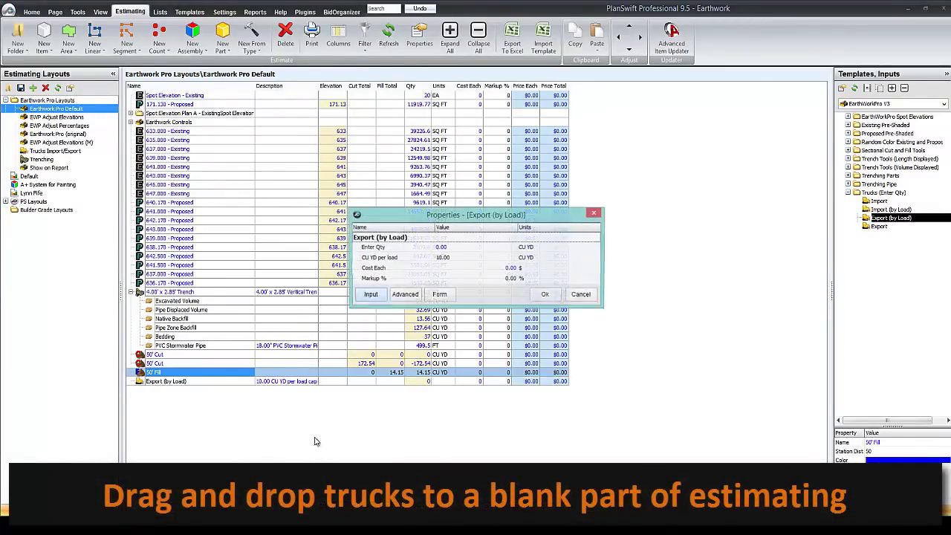
{"action": "left_click", "coordinate": [460, 248]}
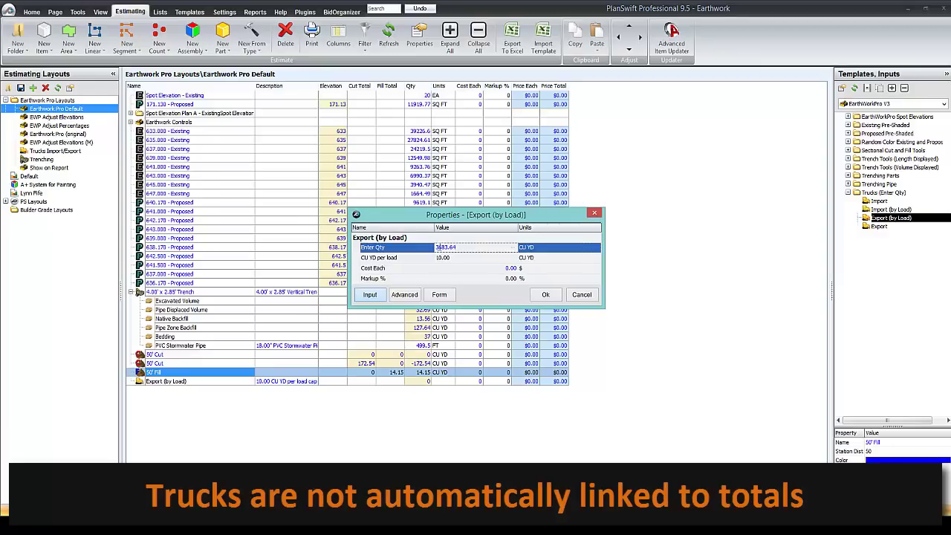
{"action": "left_click", "coordinate": [449, 258]}
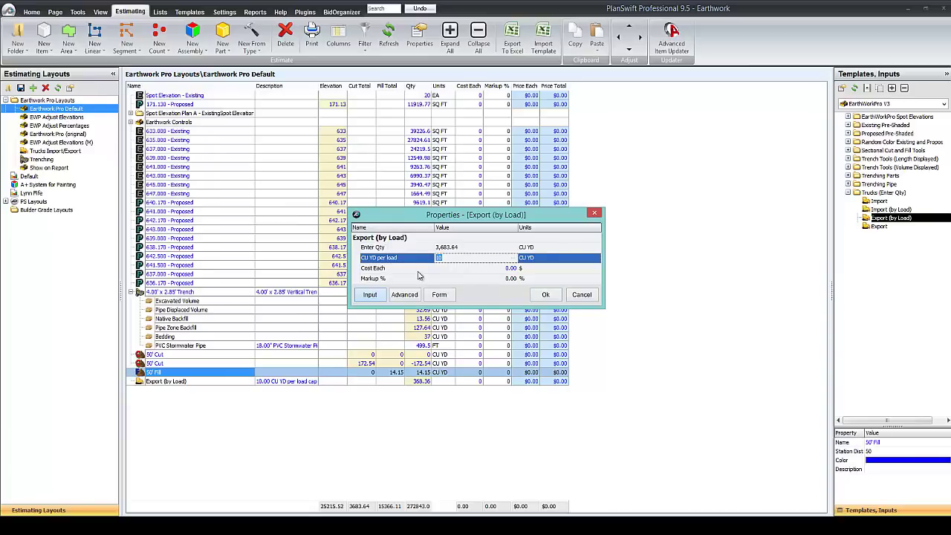
{"action": "left_click", "coordinate": [456, 269]}
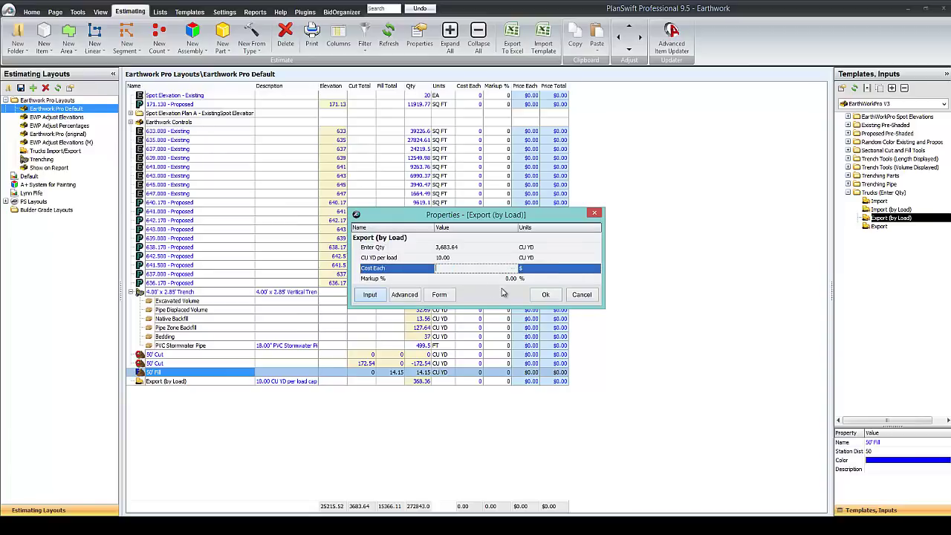
{"action": "left_click", "coordinate": [545, 294]}
{"action": "left_click", "coordinate": [425, 382]}
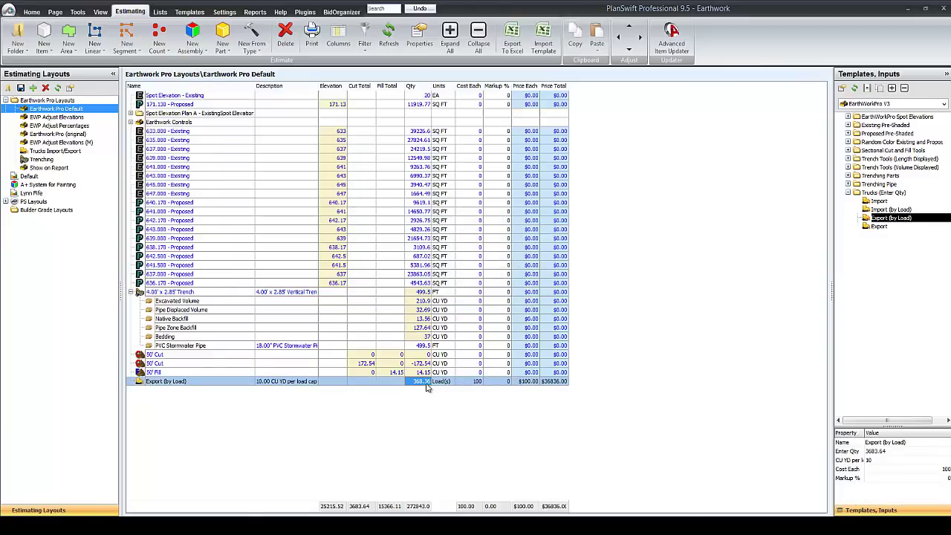
{"action": "left_click", "coordinate": [473, 382]}
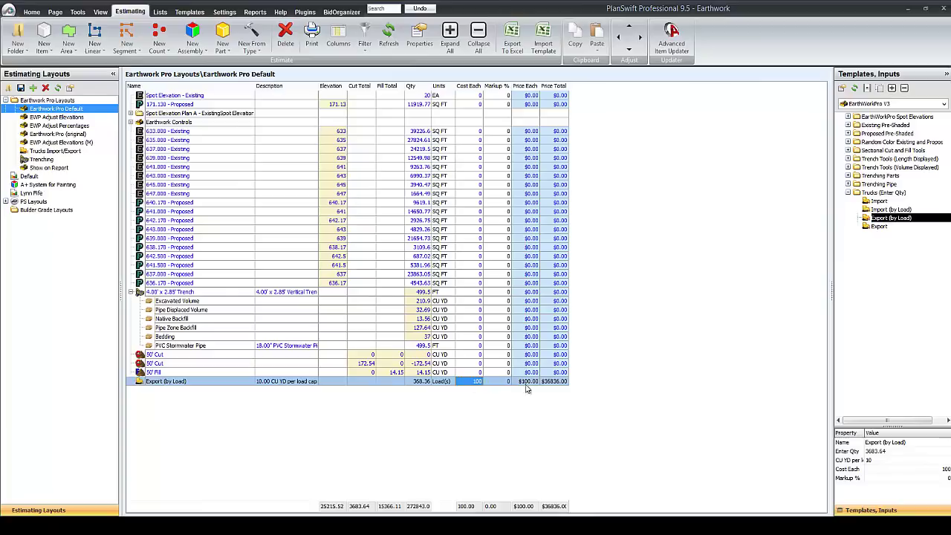
{"action": "left_click", "coordinate": [548, 383]}
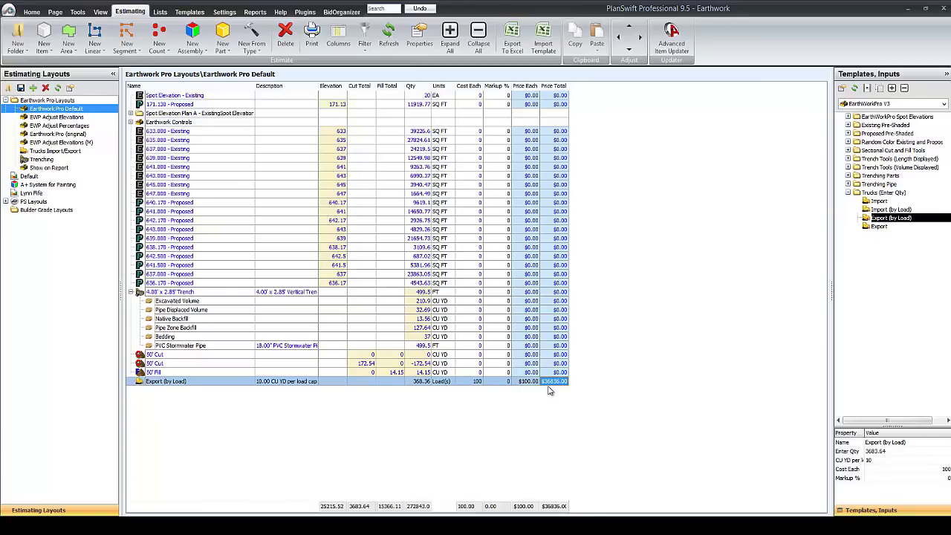
{"action": "left_click", "coordinate": [420, 383]}
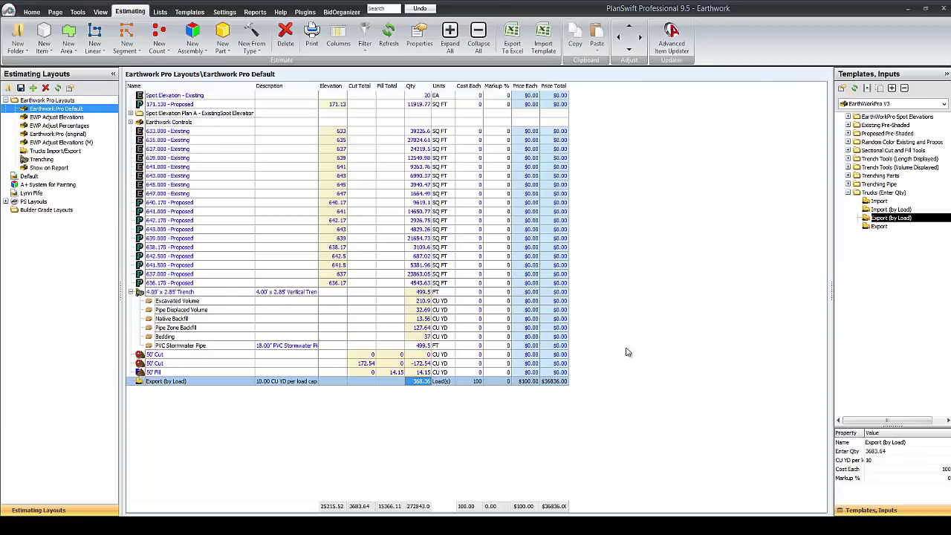
Add an Import (by Load) truck item with 15366 CU YD, 10 CU YD per load and a cost of $100 each.
{"action": "left_click", "coordinate": [882, 210]}
{"action": "left_click_drag", "start_coordinate": [869, 212], "coordinate": [280, 434]}
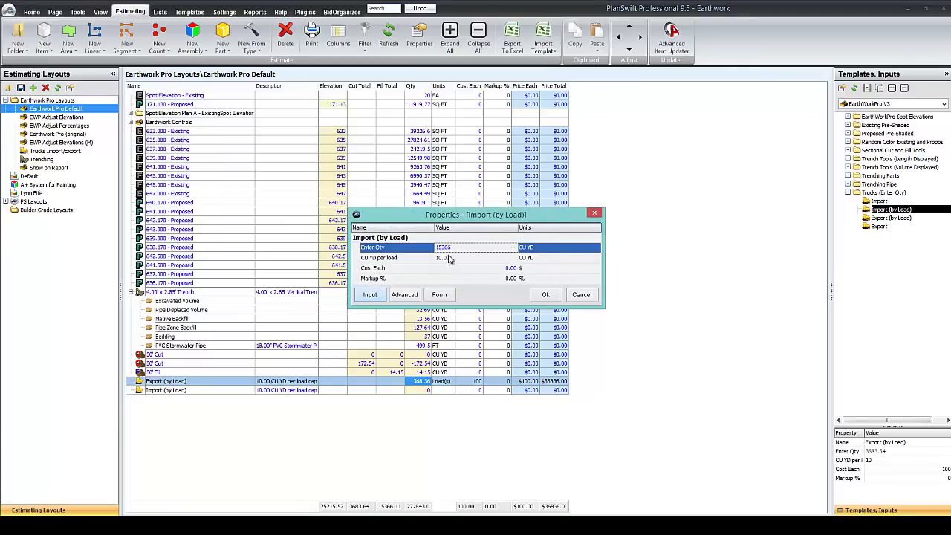
{"action": "left_click", "coordinate": [457, 259]}
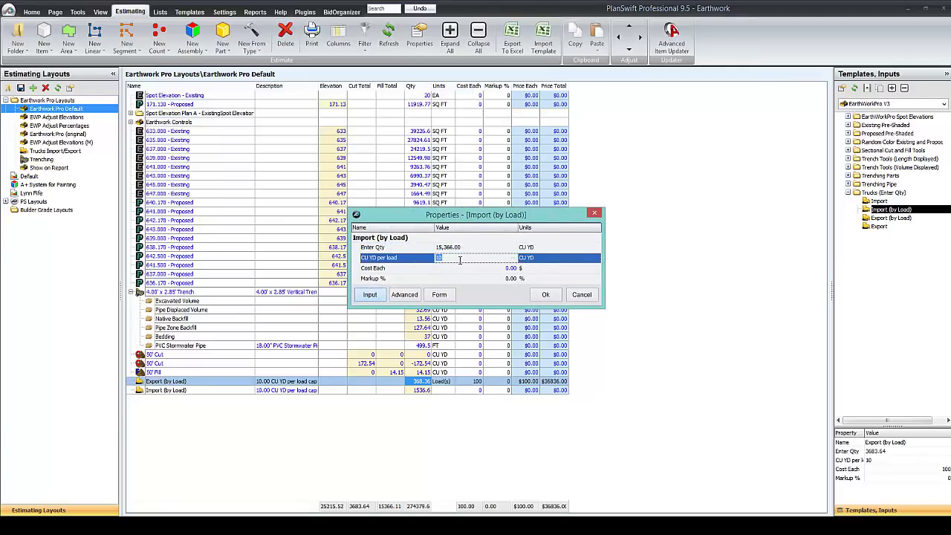
{"action": "left_click", "coordinate": [465, 270]}
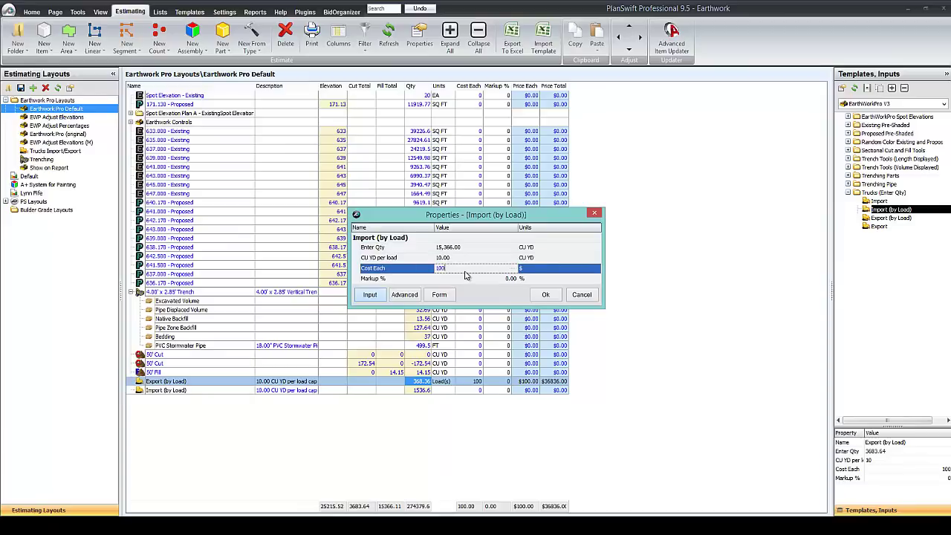
{"action": "left_click", "coordinate": [546, 295]}
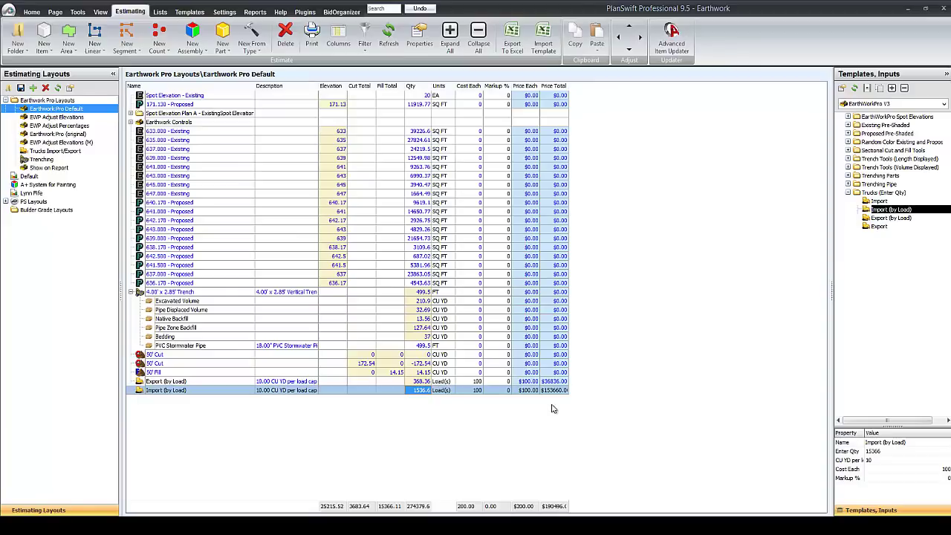
Set the load capacity of both the export and import truck items to 30 CU YD per load.
{"action": "left_click", "coordinate": [225, 383]}
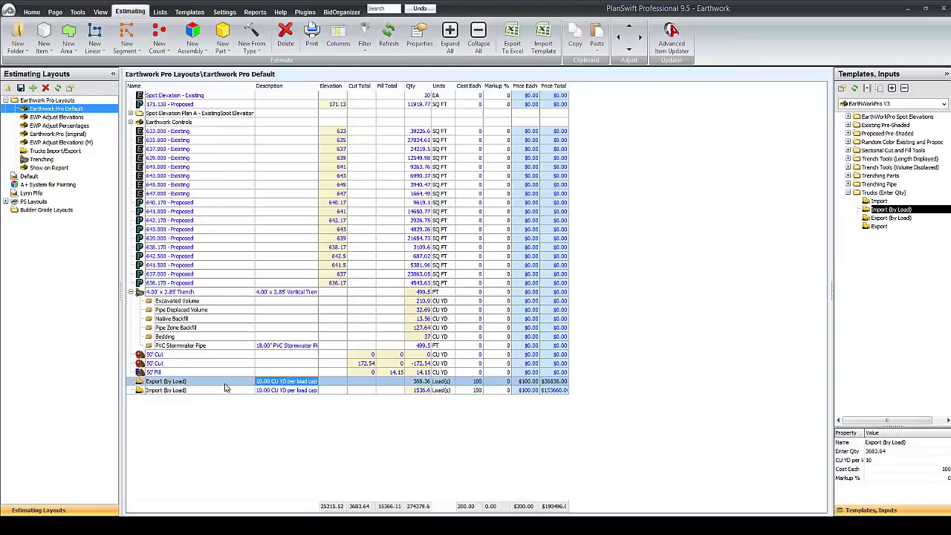
{"action": "double_click", "coordinate": [176, 383]}
{"action": "left_click", "coordinate": [459, 260]}
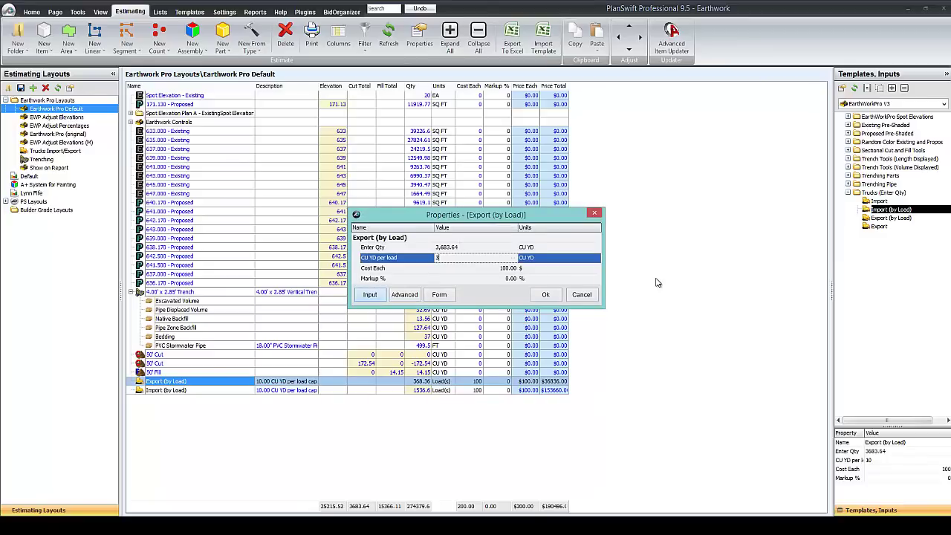
{"action": "left_click", "coordinate": [545, 295]}
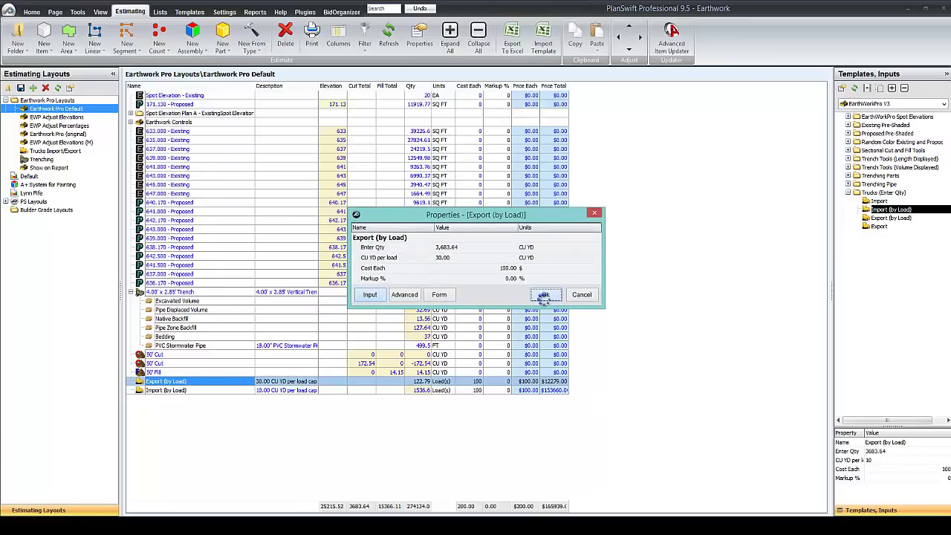
{"action": "double_click", "coordinate": [261, 392]}
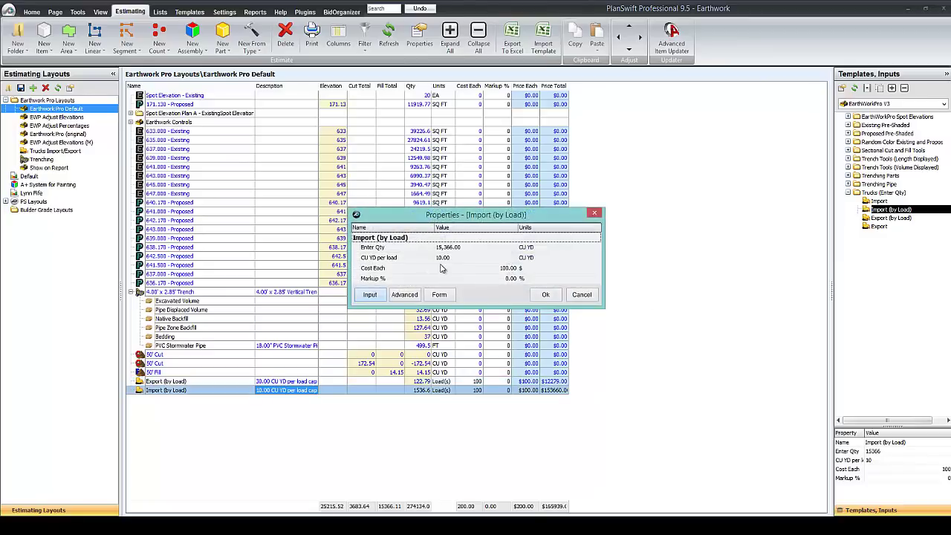
{"action": "left_click", "coordinate": [455, 257]}
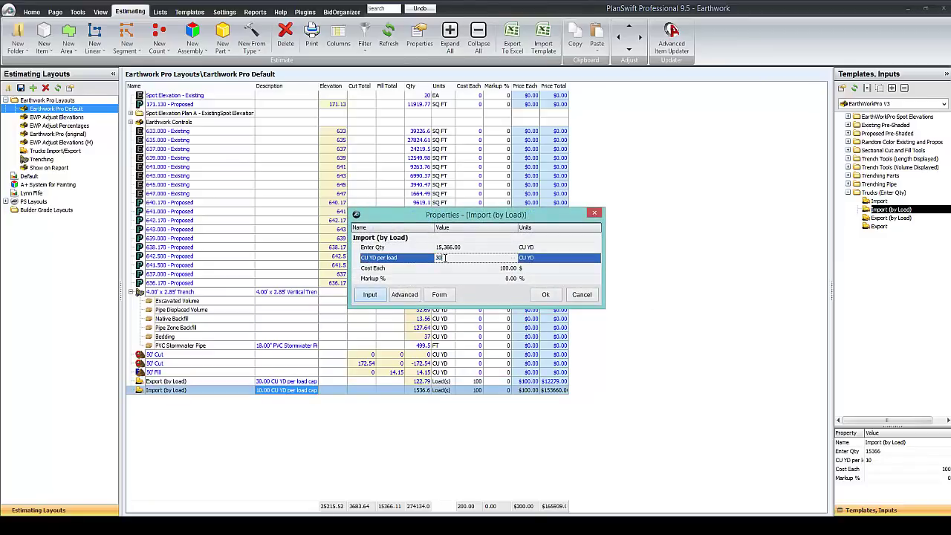
{"action": "left_click", "coordinate": [545, 294]}
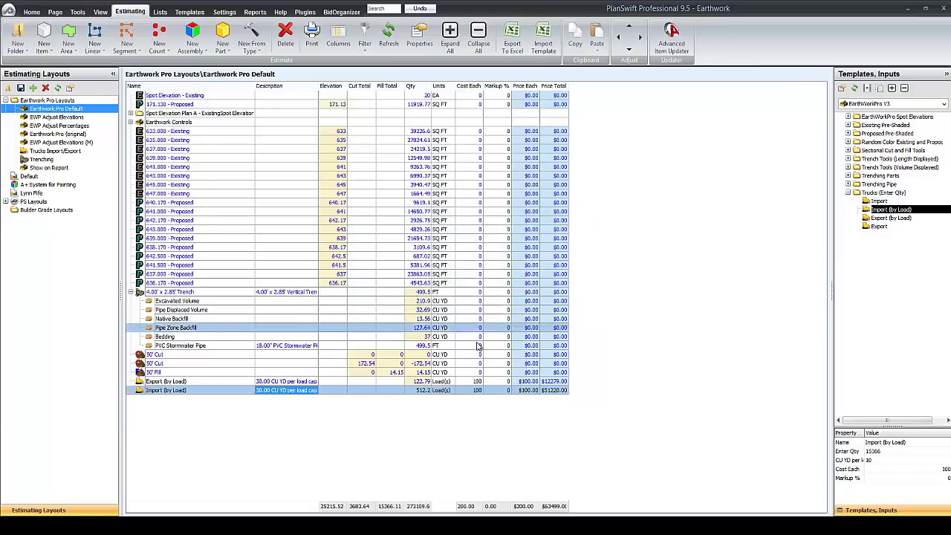
Review the export and import load quantities, including in the Trucks Import/Export estimating layout.
{"action": "left_click", "coordinate": [427, 381]}
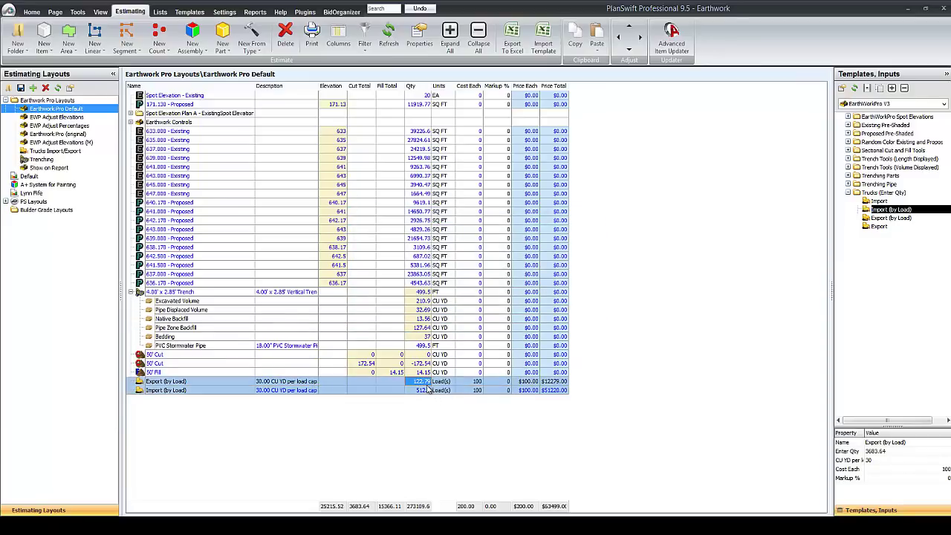
{"action": "left_click", "coordinate": [427, 390]}
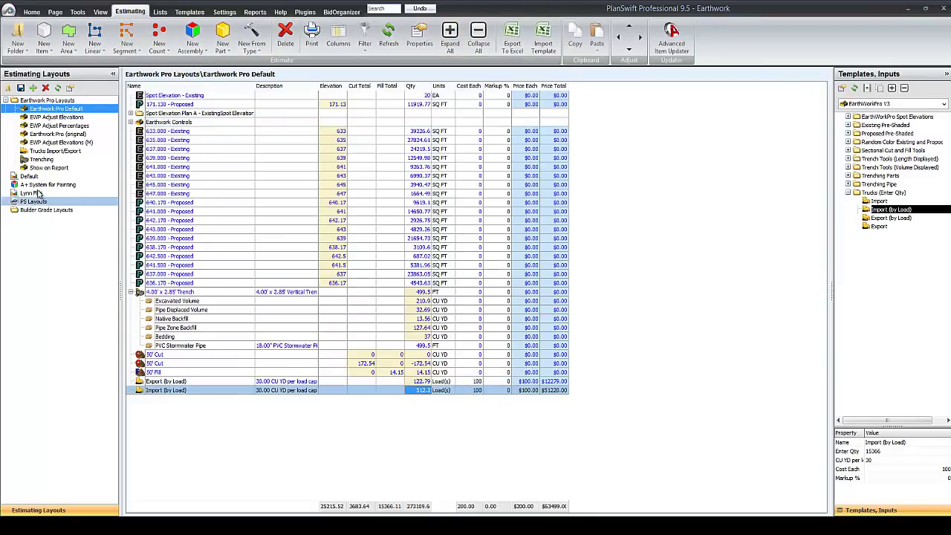
{"action": "left_click", "coordinate": [36, 151]}
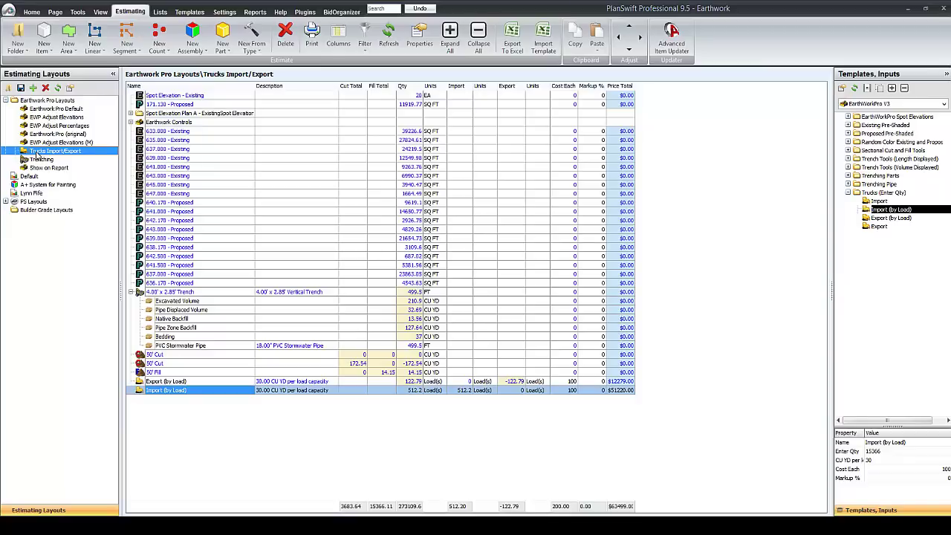
{"action": "left_click", "coordinate": [463, 393]}
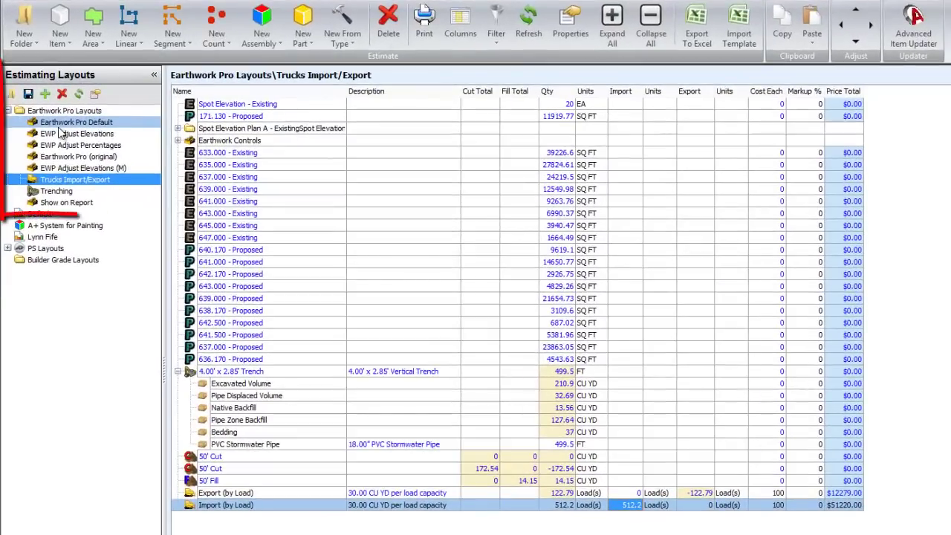
Review the Earthwork Pro Default layout and the proposed contours' inch decreases in the EWP Adjust Elevations layout.
{"action": "left_click", "coordinate": [57, 122]}
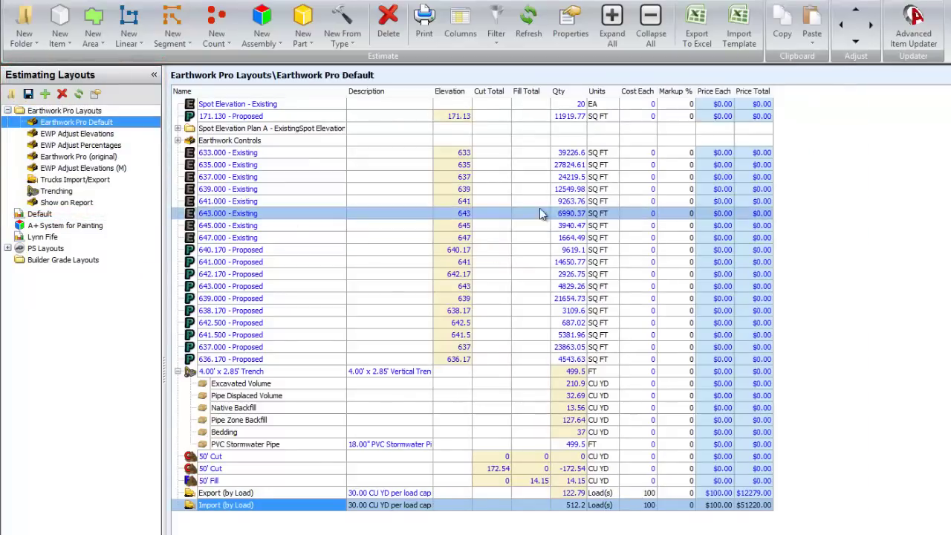
{"action": "left_click", "coordinate": [33, 134]}
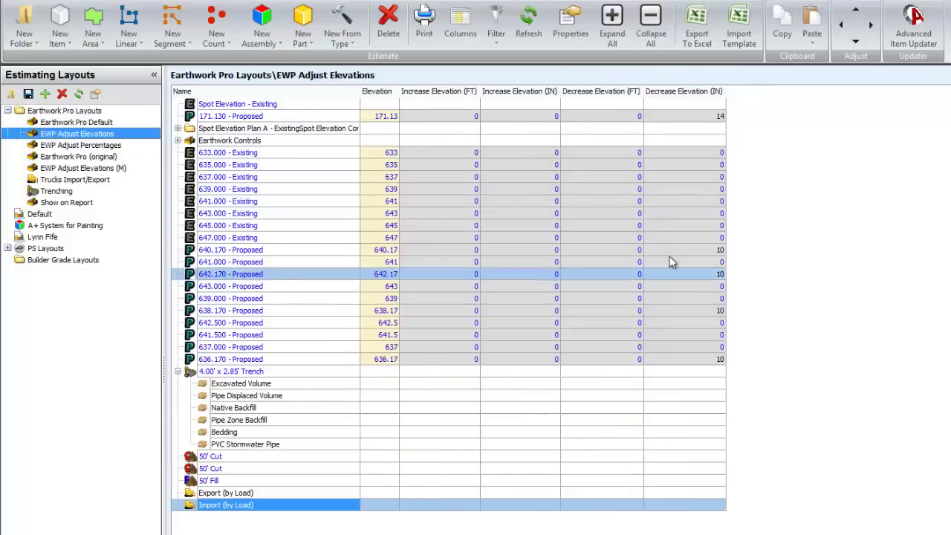
{"action": "left_click", "coordinate": [689, 251]}
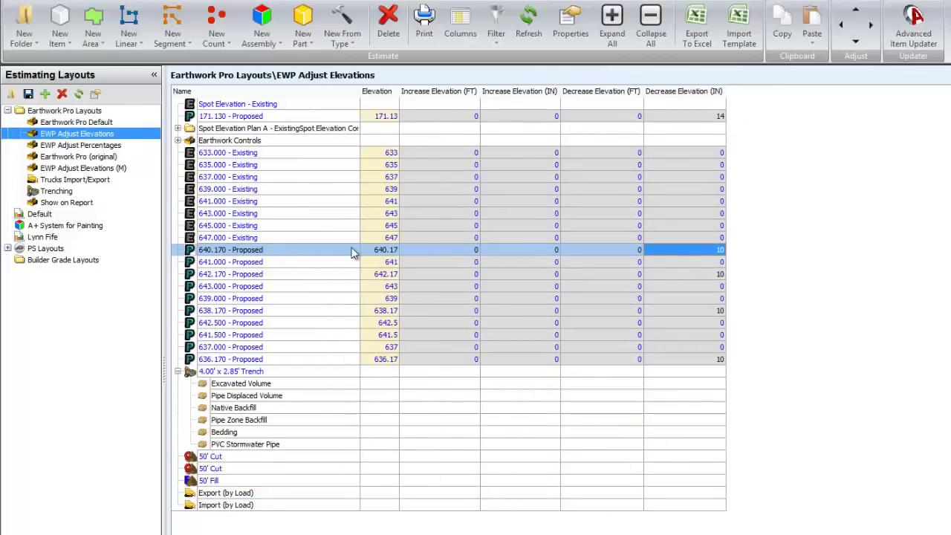
{"action": "left_click", "coordinate": [717, 276]}
{"action": "left_click", "coordinate": [715, 300]}
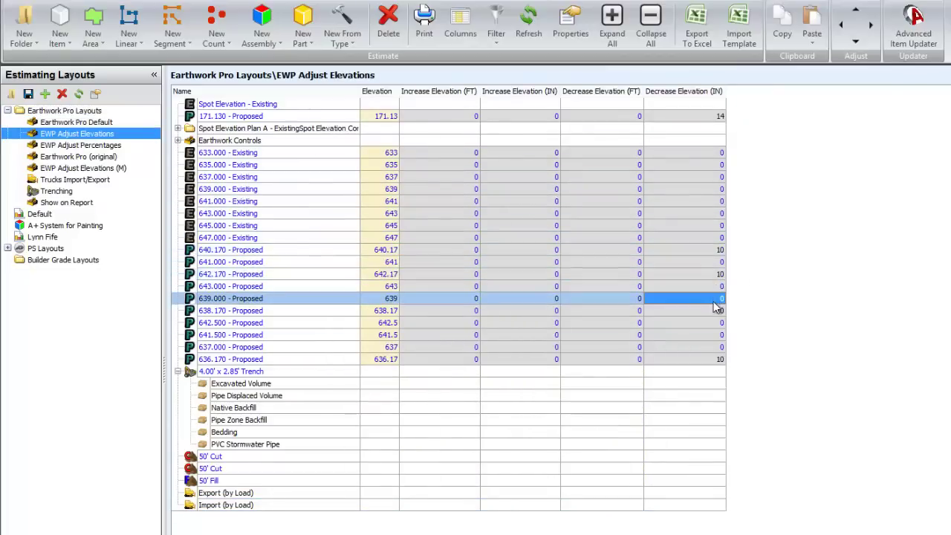
{"action": "left_click", "coordinate": [710, 312]}
{"action": "left_click", "coordinate": [715, 359]}
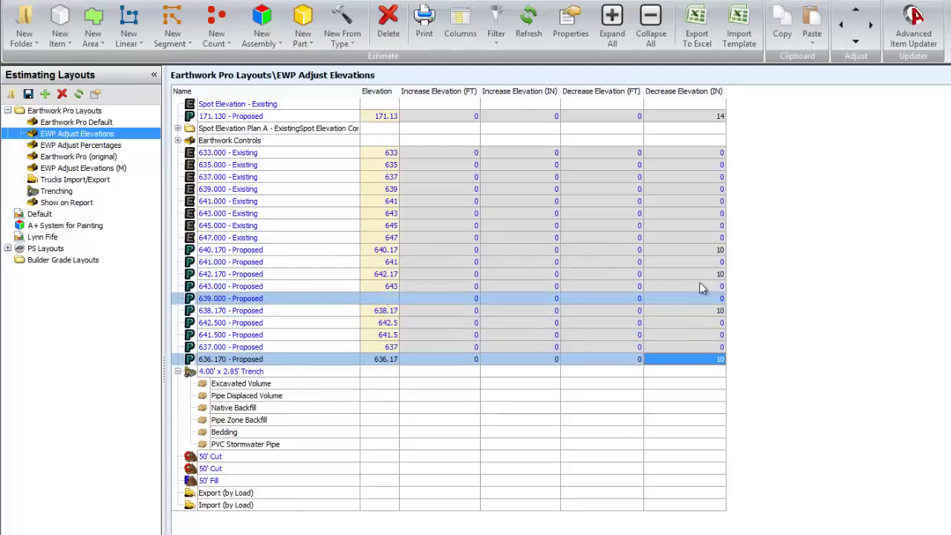
Show the EWP Adjust Percentages layout and expand Earthwork Controls down to the Existing and Proposed Contours A folder.
{"action": "left_click", "coordinate": [71, 145]}
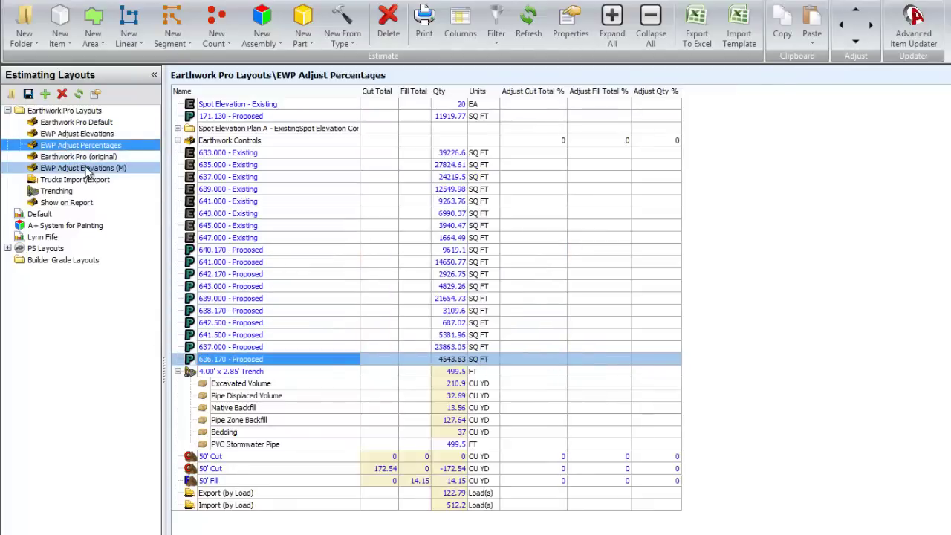
{"action": "left_click", "coordinate": [178, 141]}
{"action": "left_click", "coordinate": [193, 154]}
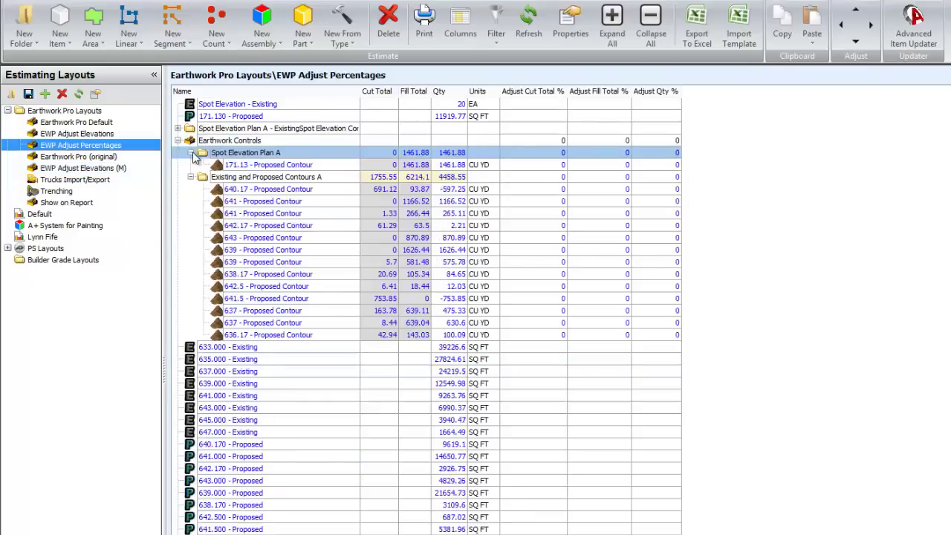
{"action": "left_click", "coordinate": [226, 179]}
{"action": "left_click", "coordinate": [253, 180]}
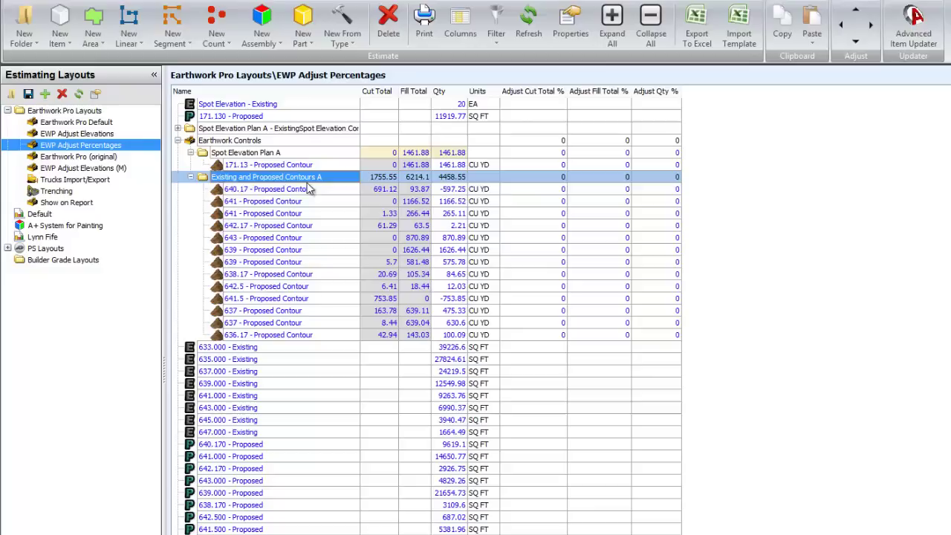
Set the quantity adjustment of the Existing and Proposed Contours A folder to 10 percent and refresh the estimate.
{"action": "left_click", "coordinate": [602, 201], "text": "ctrl"}
{"action": "left_click", "coordinate": [643, 178]}
{"action": "left_click", "coordinate": [666, 178]}
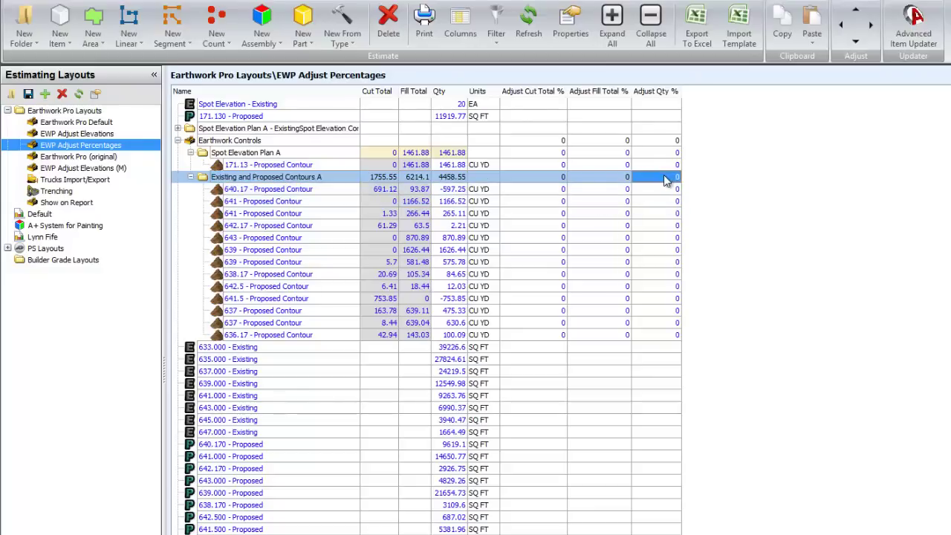
{"action": "left_click", "coordinate": [661, 178]}
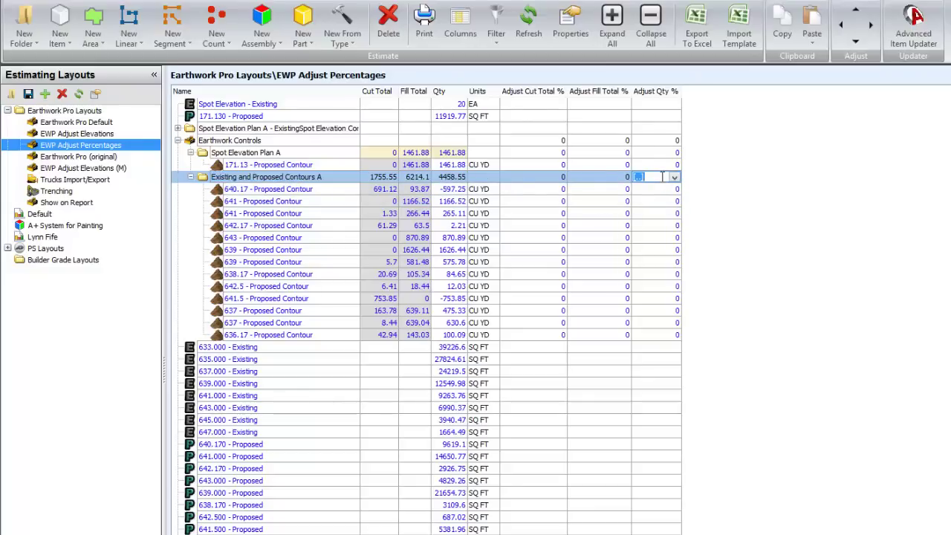
{"action": "left_click", "coordinate": [673, 177]}
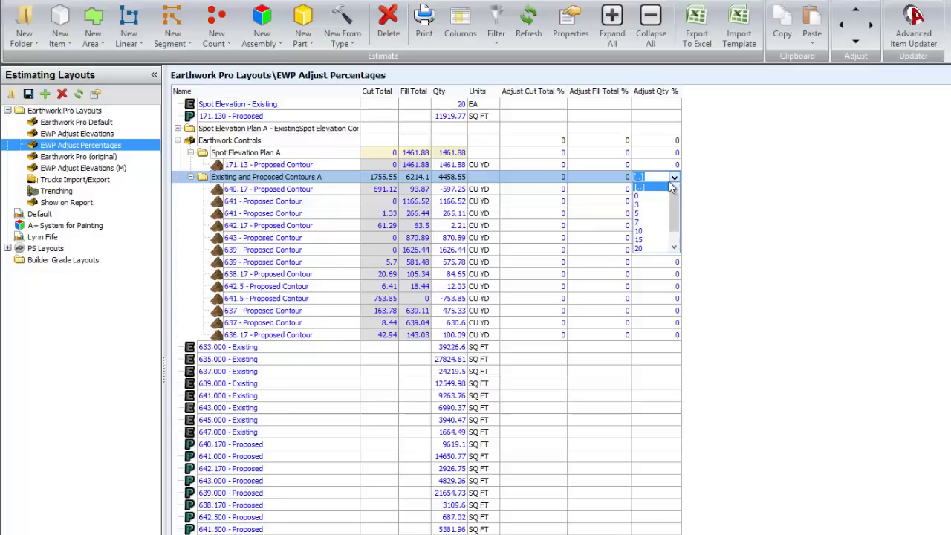
{"action": "left_click", "coordinate": [648, 231]}
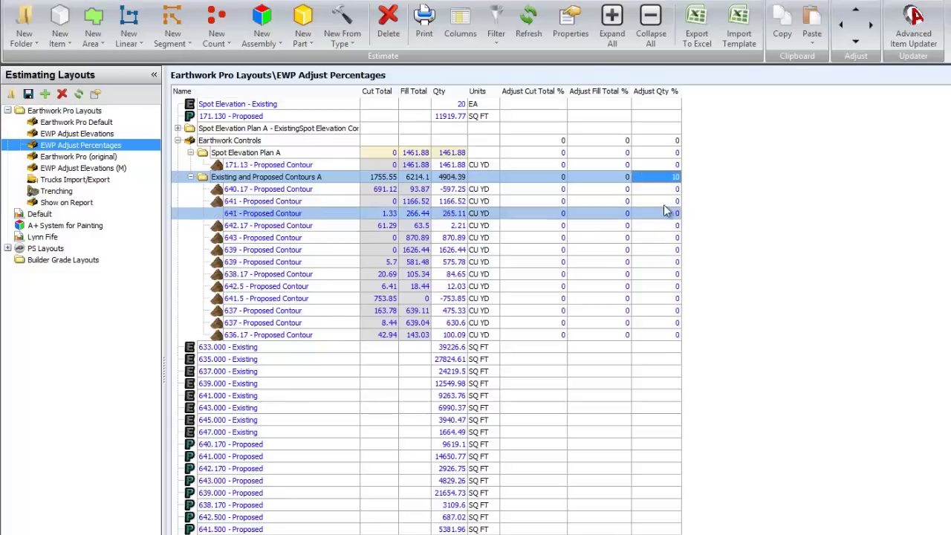
{"action": "left_click", "coordinate": [528, 23]}
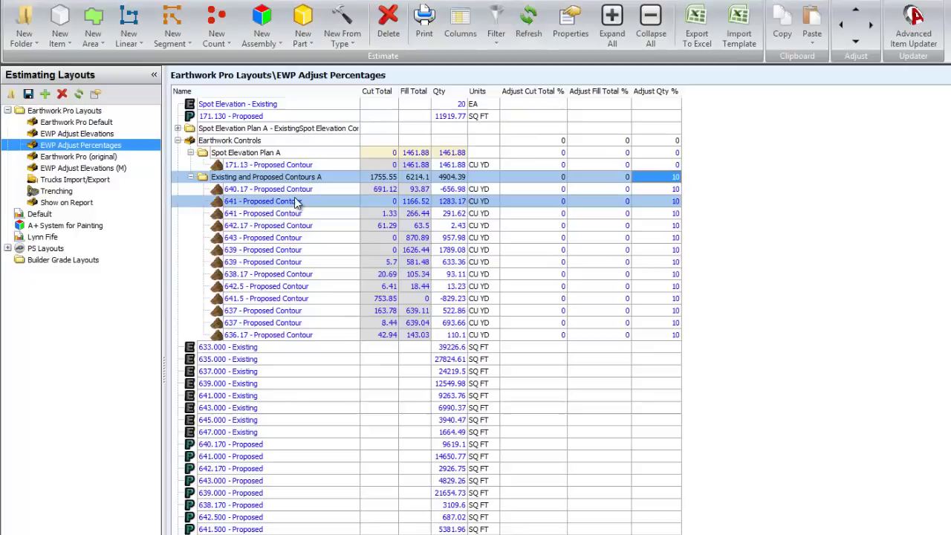
Review the Earthwork Pro (original), EWP Adjust Elevations (M) and Trucks Import/Export estimating layouts.
{"action": "left_click", "coordinate": [78, 158]}
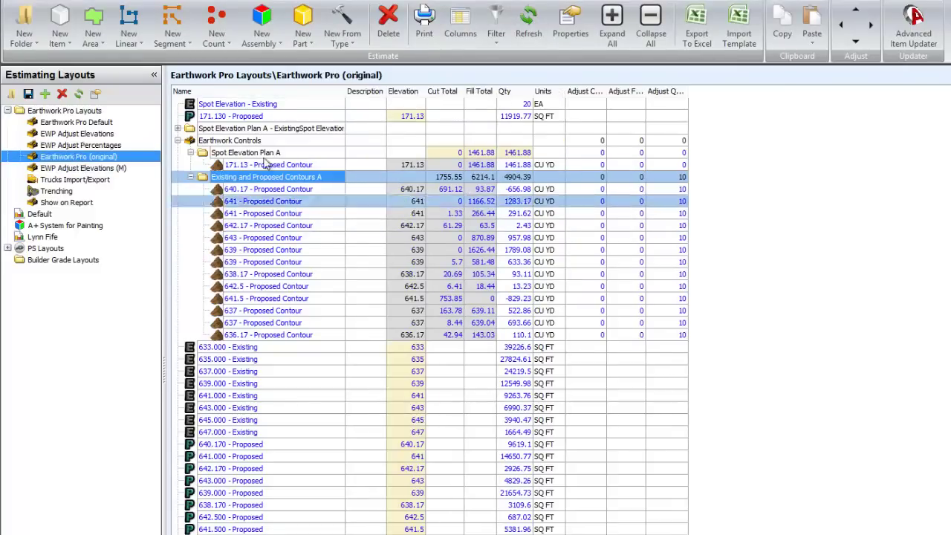
{"action": "left_click", "coordinate": [67, 170]}
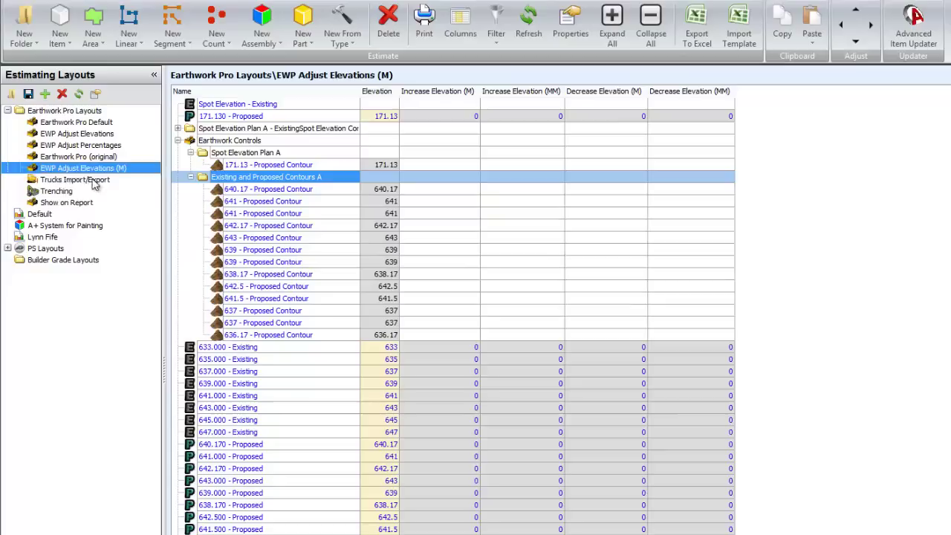
{"action": "left_click", "coordinate": [66, 182]}
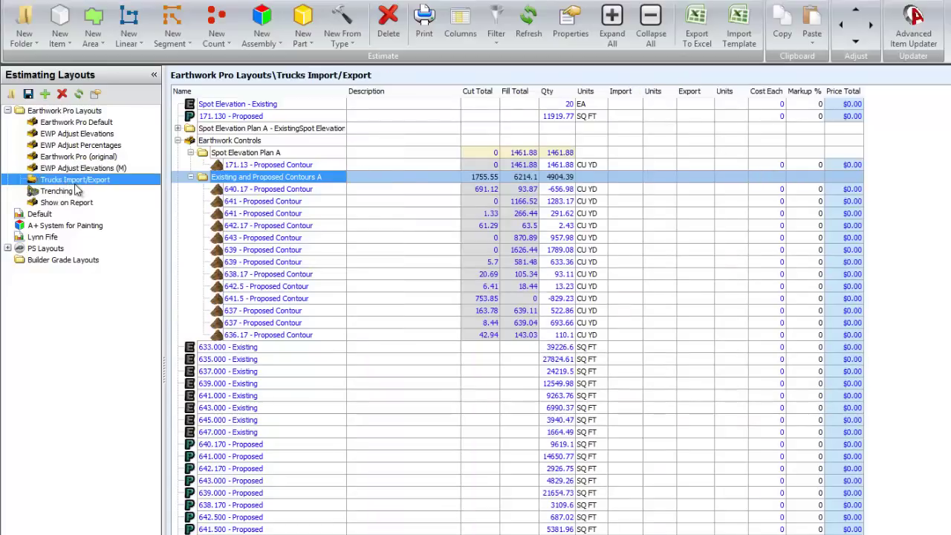
Show the Trenching layout, collapse Earthwork Controls with its subfolders, and examine the 4.00' x 2.85' Trench item.
{"action": "left_click", "coordinate": [66, 191]}
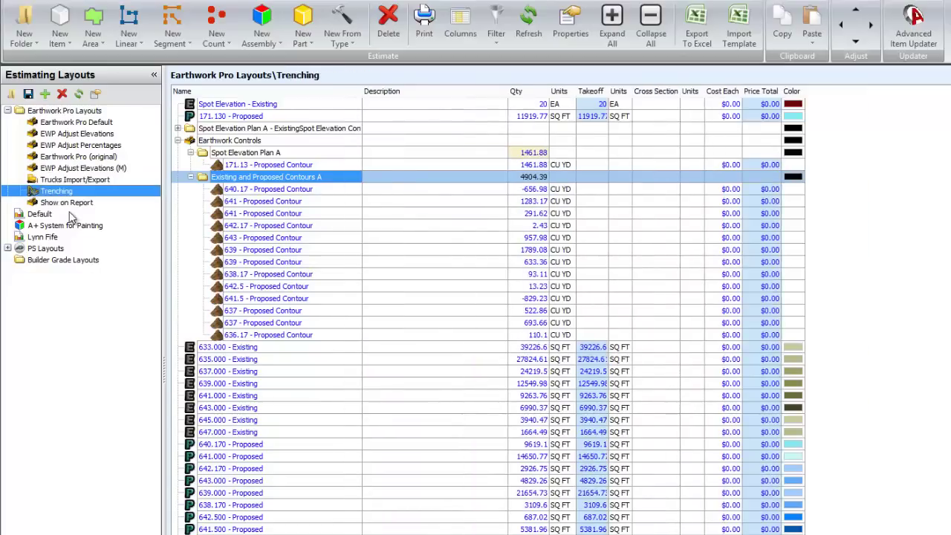
{"action": "left_click", "coordinate": [191, 153]}
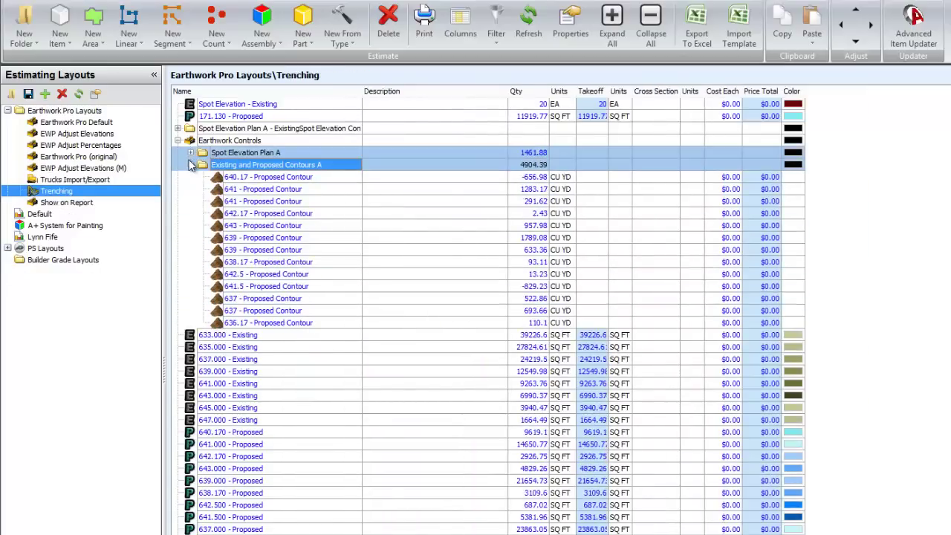
{"action": "left_click", "coordinate": [191, 164]}
{"action": "left_click", "coordinate": [178, 140]}
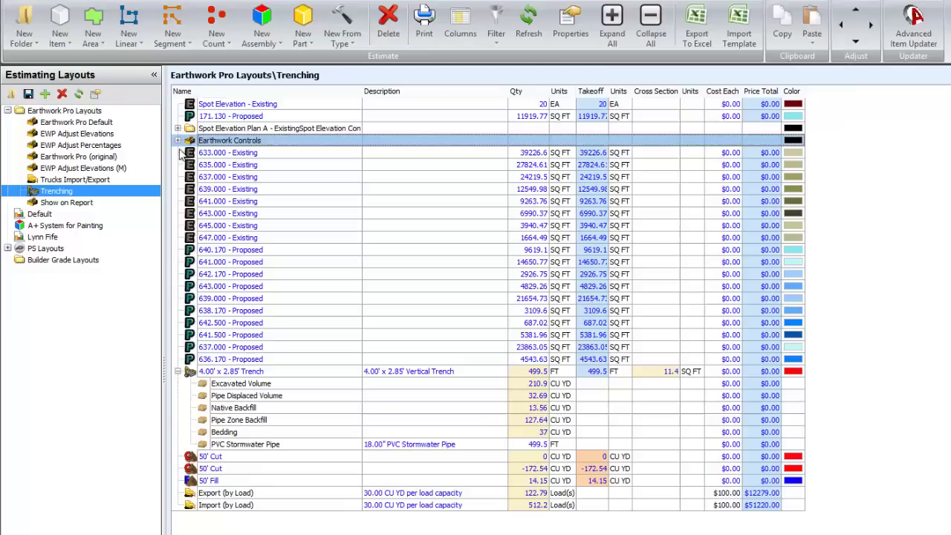
{"action": "left_click", "coordinate": [215, 371]}
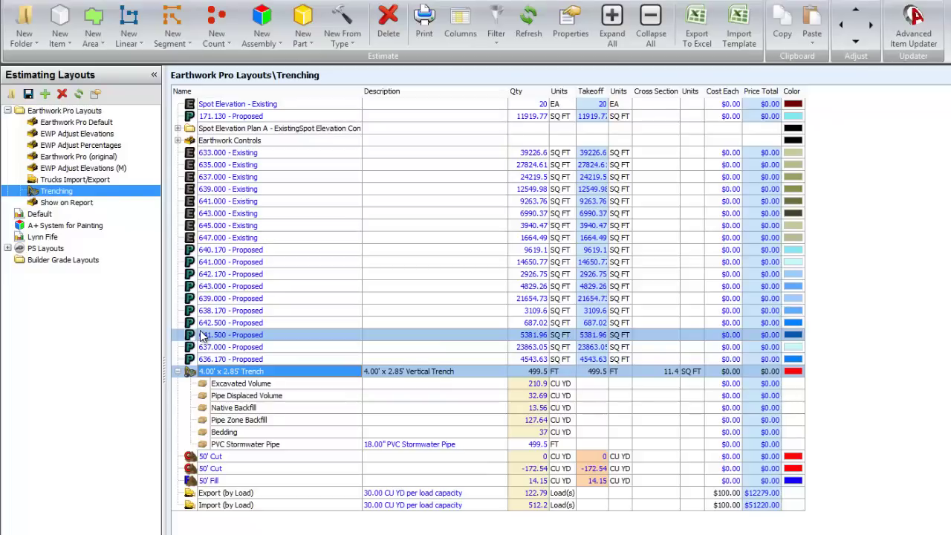
View the Show on Report layout and the Trenching Summary Report, and return to the estimate.
{"action": "left_click", "coordinate": [64, 203]}
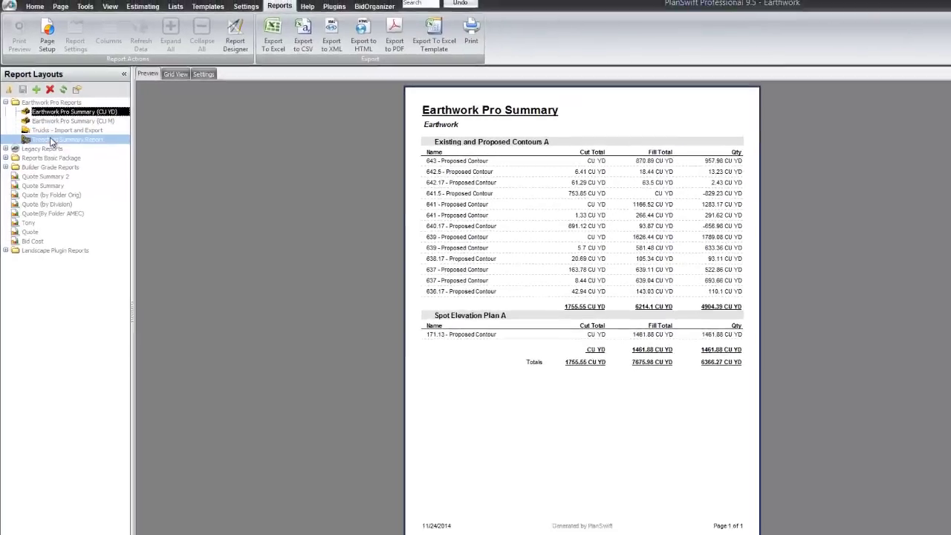
{"action": "left_click", "coordinate": [46, 133]}
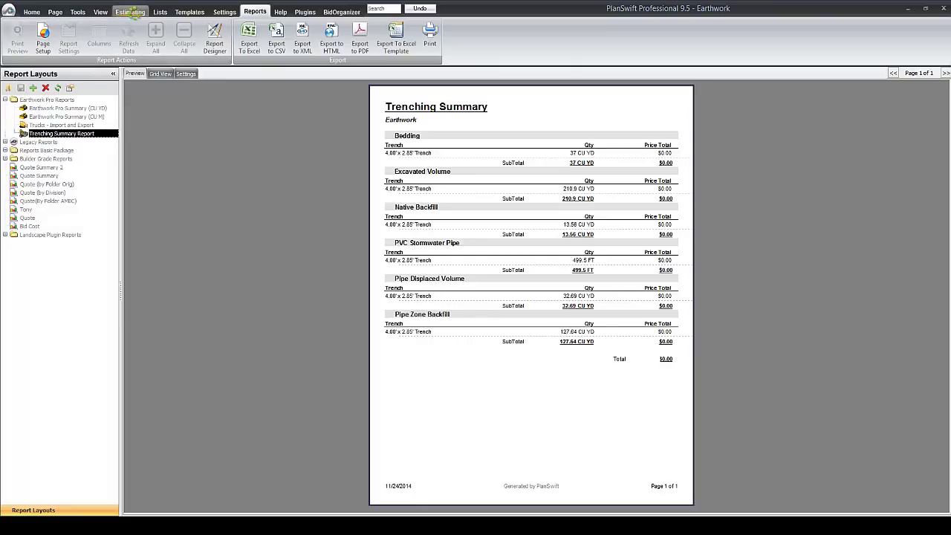
{"action": "left_click", "coordinate": [130, 12]}
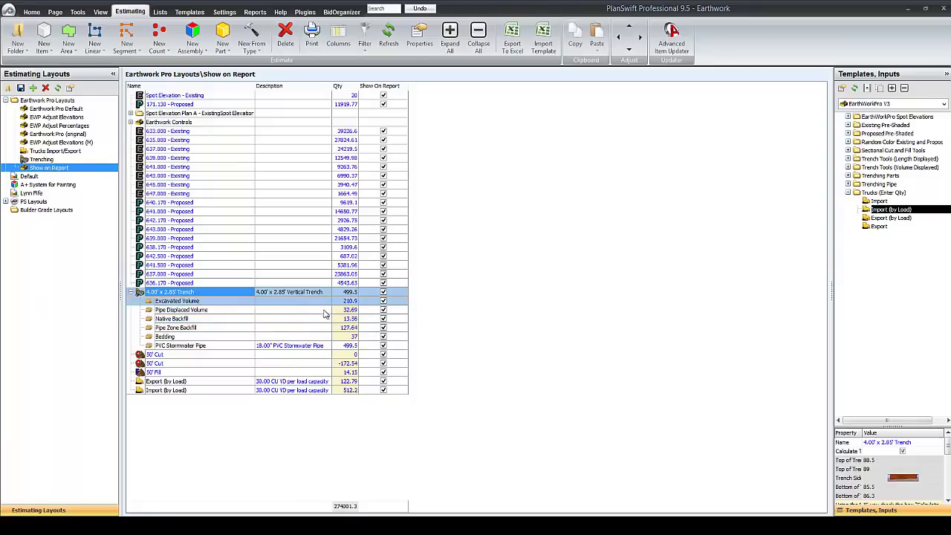
In the Trenching layout, price Pipe Zone Backfill at $25, Bedding at $30 and PVC Stormwater Pipe at $12 each, and check the trenching report.
{"action": "left_click", "coordinate": [50, 160]}
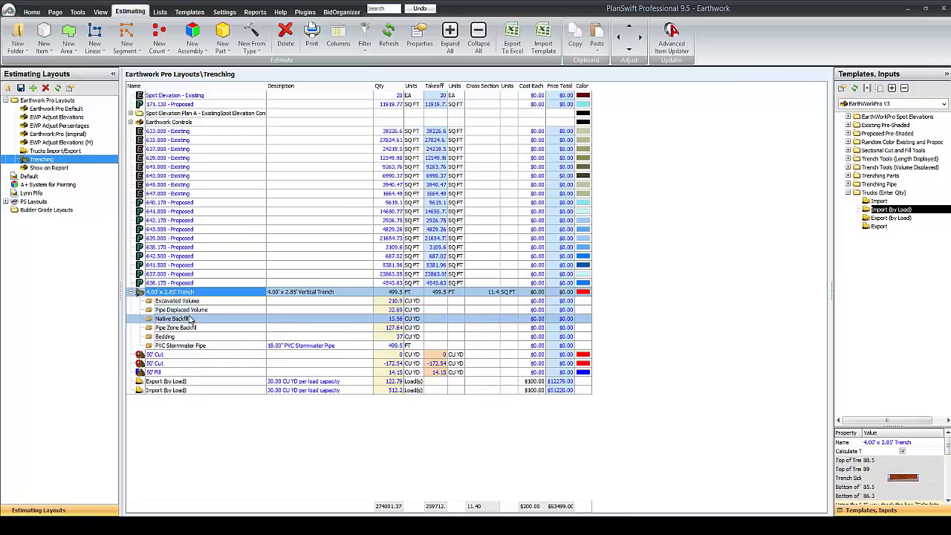
{"action": "left_click", "coordinate": [535, 321]}
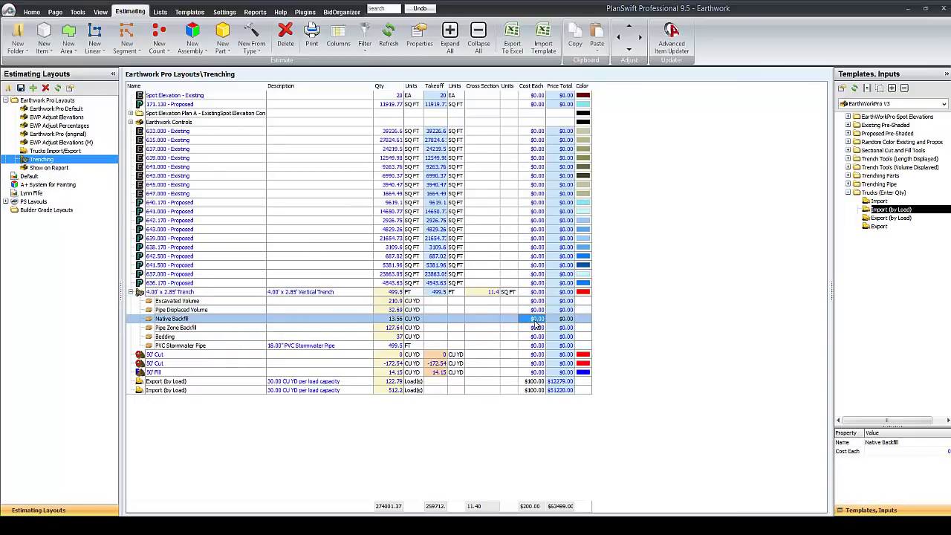
{"action": "left_click", "coordinate": [535, 329]}
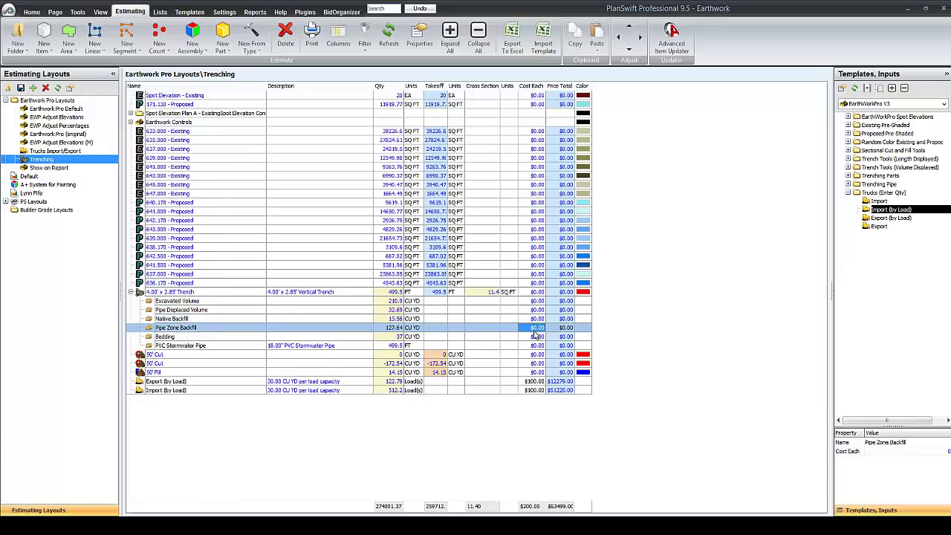
{"action": "left_click", "coordinate": [531, 329]}
{"action": "left_click", "coordinate": [528, 338]}
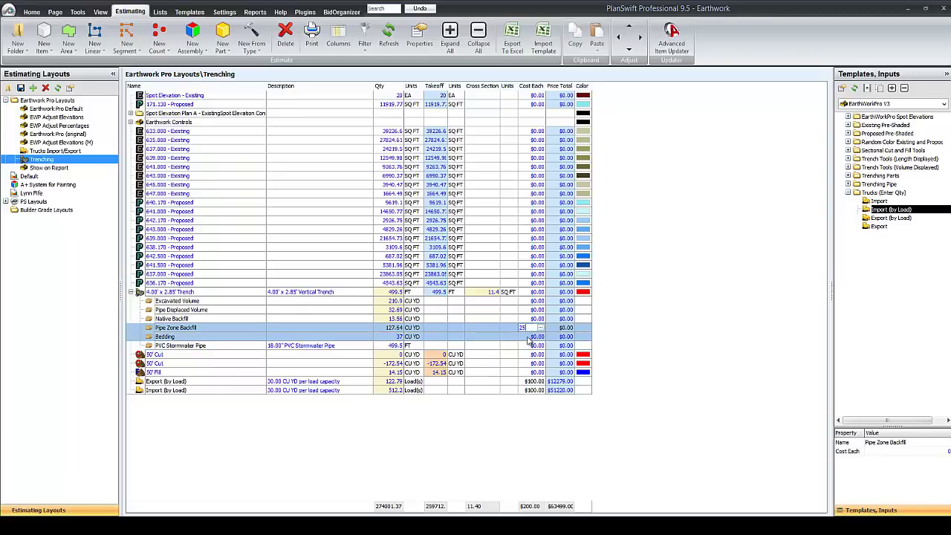
{"action": "left_click", "coordinate": [526, 338]}
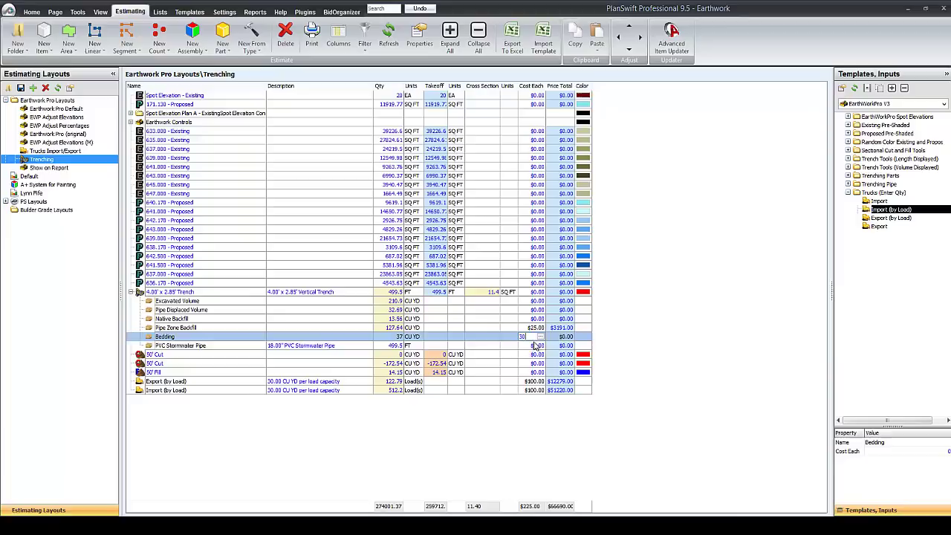
{"action": "left_click", "coordinate": [534, 346]}
{"action": "left_click", "coordinate": [535, 347]}
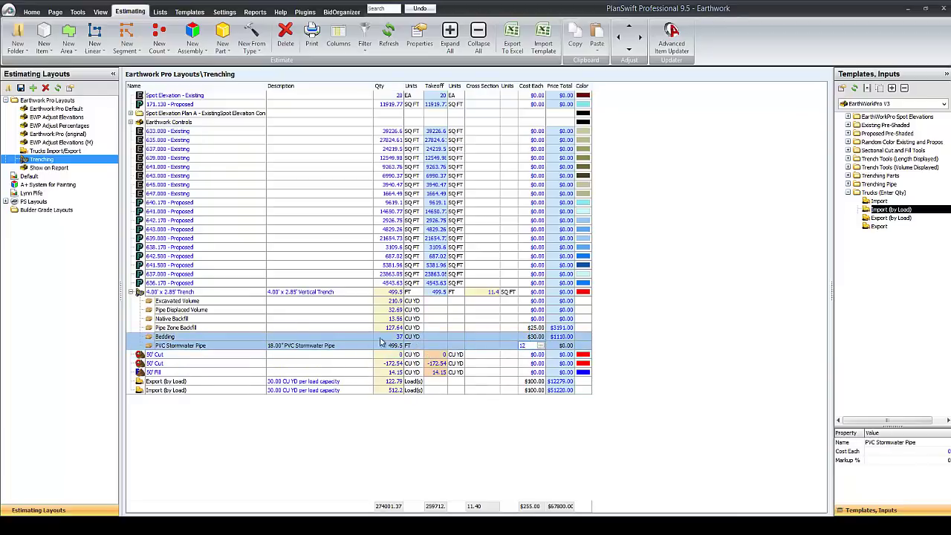
{"action": "key", "text": "Return"}
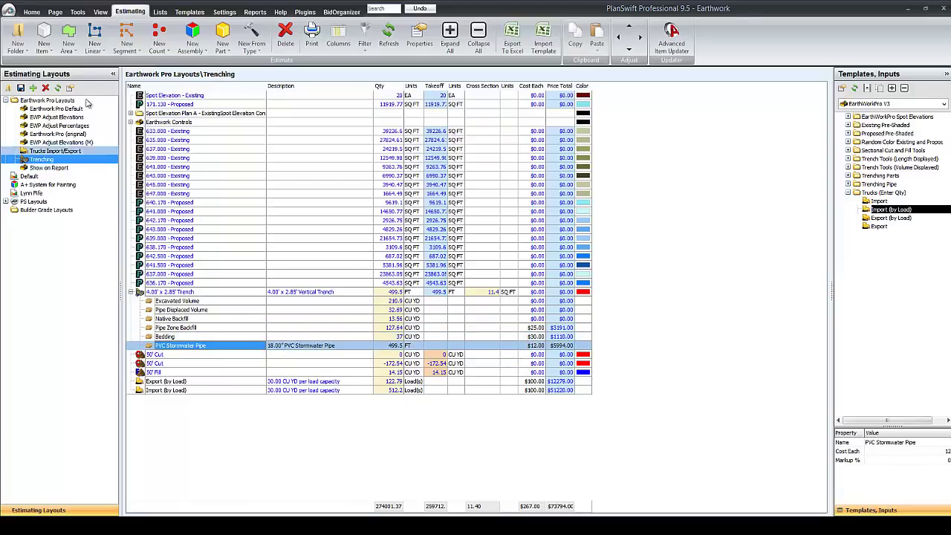
{"action": "left_click", "coordinate": [255, 11]}
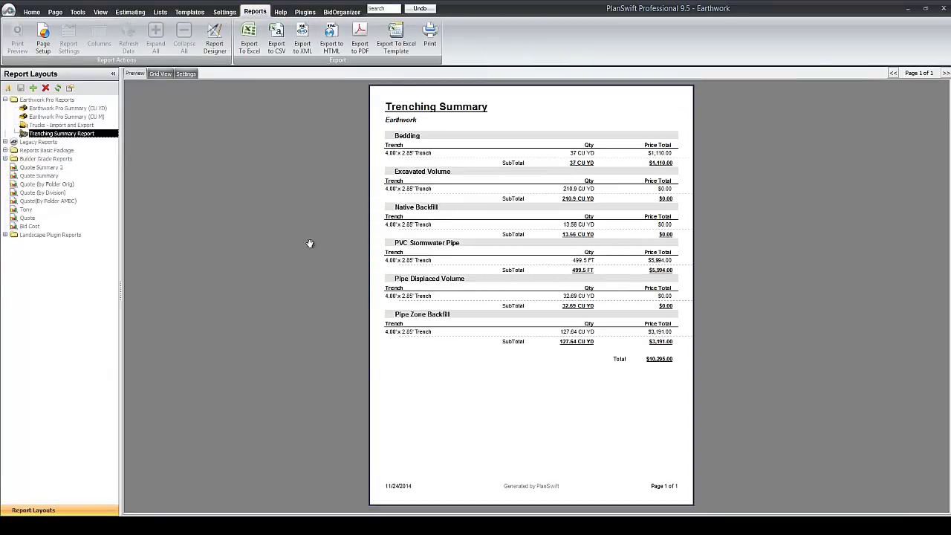
In the Show on Report layout, exclude the trench's Native Backfill, Pipe Displaced Volume and Excavated Volume from reports.
{"action": "left_click", "coordinate": [130, 12]}
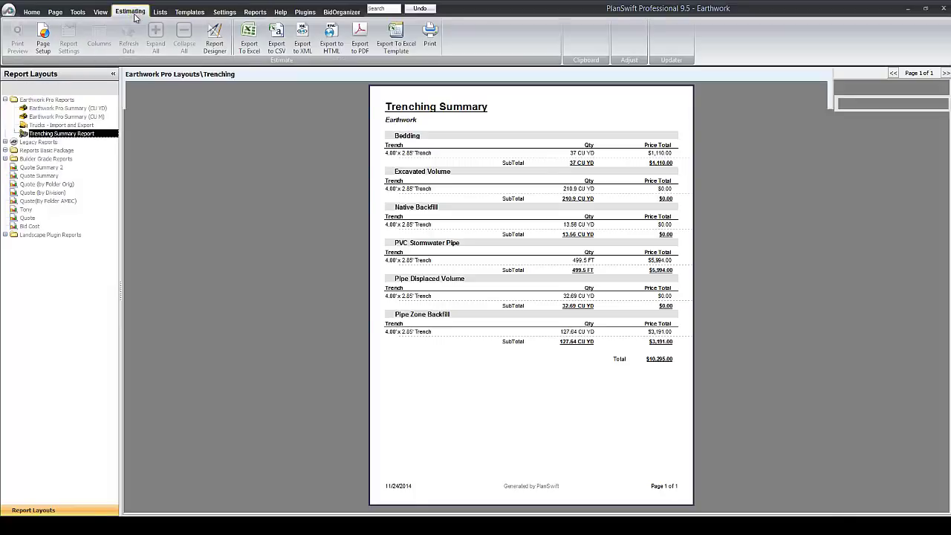
{"action": "left_click", "coordinate": [49, 168]}
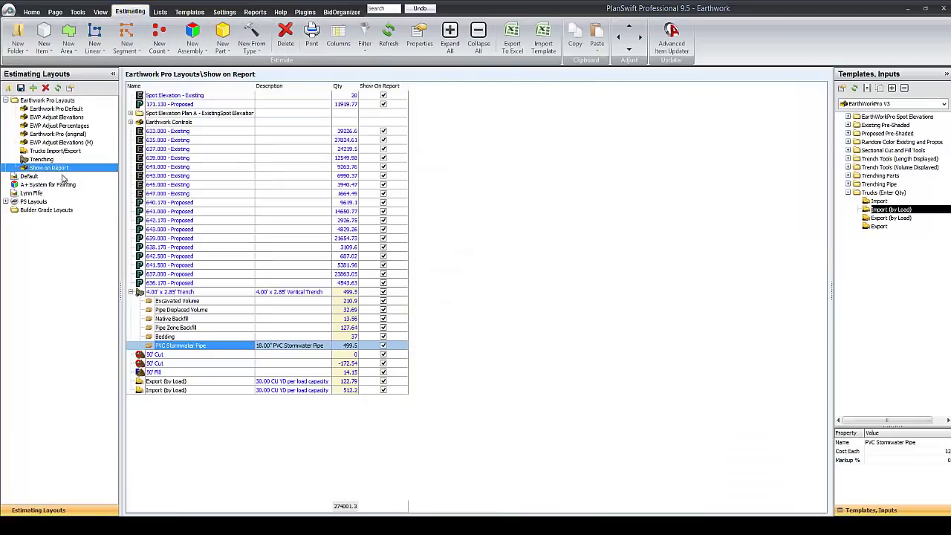
{"action": "left_click", "coordinate": [383, 318]}
{"action": "left_click", "coordinate": [383, 310]}
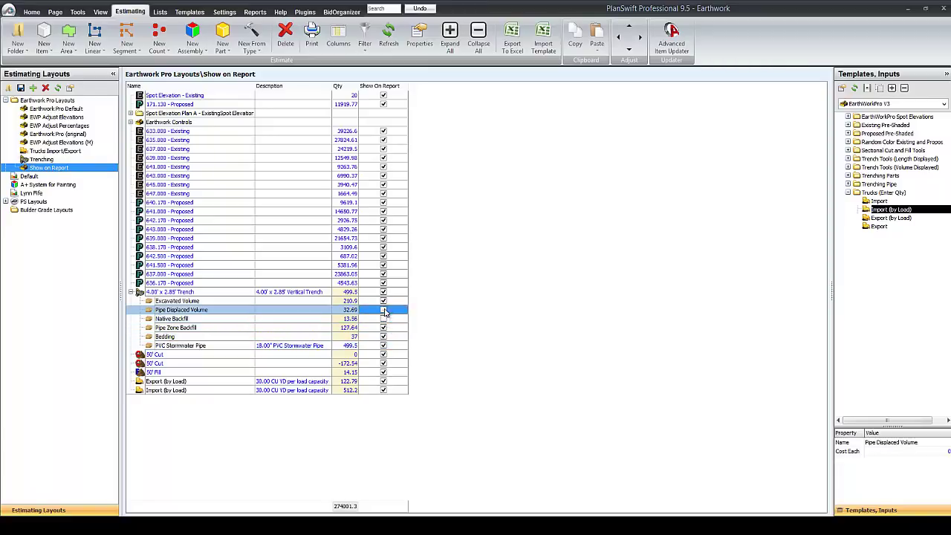
{"action": "left_click", "coordinate": [384, 301]}
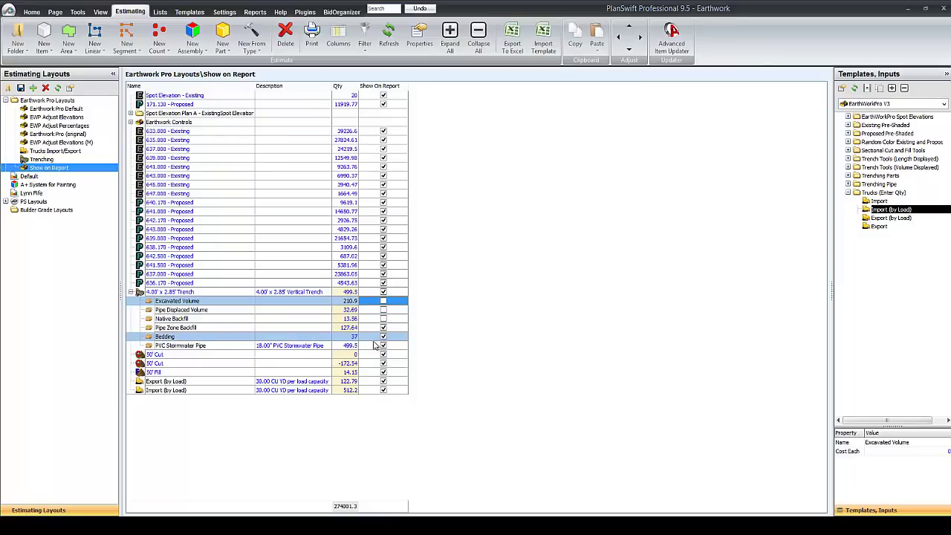
Review the Trenching Summary Report and its print options without printing.
{"action": "left_click", "coordinate": [255, 12]}
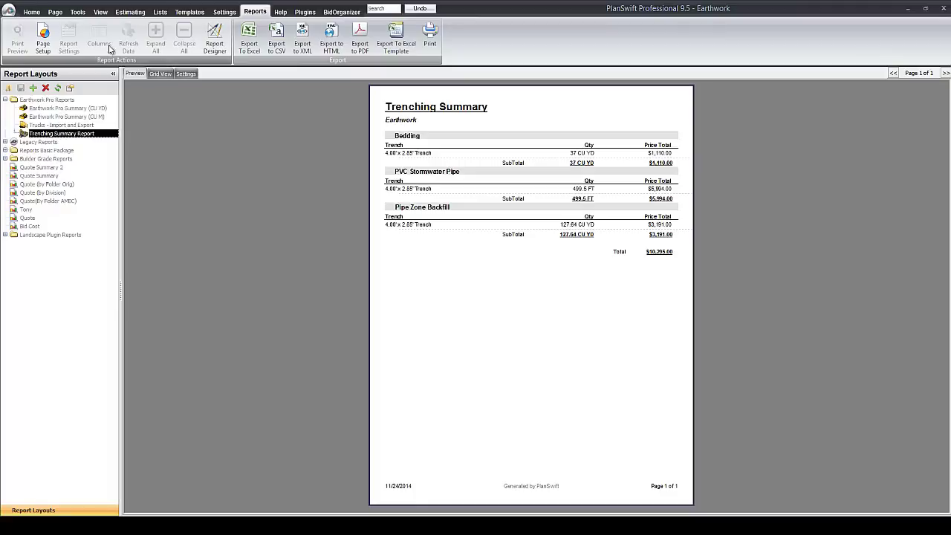
{"action": "left_click", "coordinate": [430, 38]}
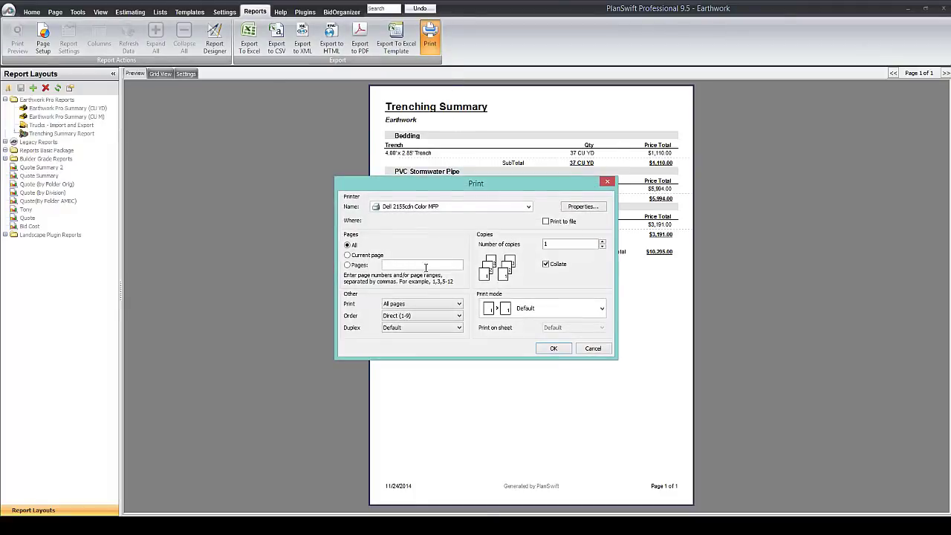
{"action": "left_click", "coordinate": [593, 348]}
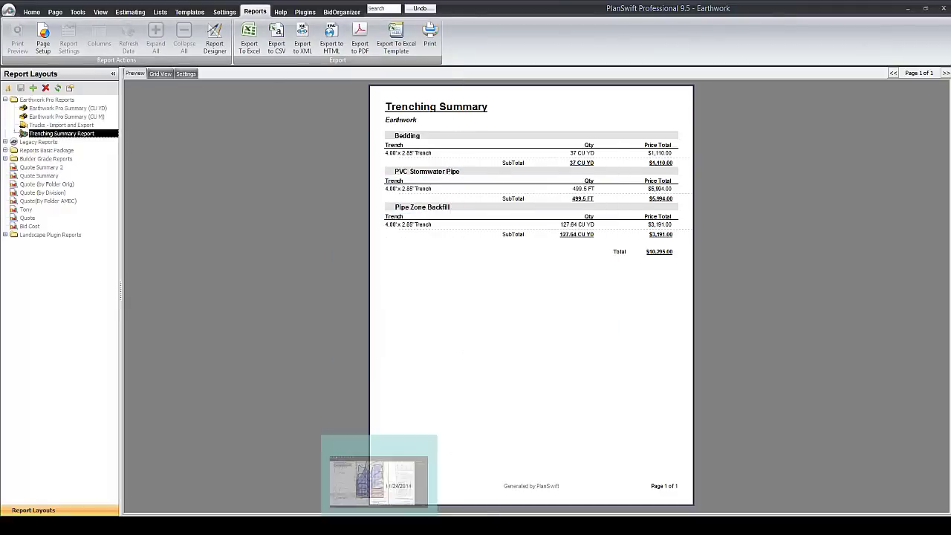
Switch to the Existing and Proposed Contours A window, inspect the cut and fill graphic, and view its print preview.
{"action": "left_click", "coordinate": [435, 494]}
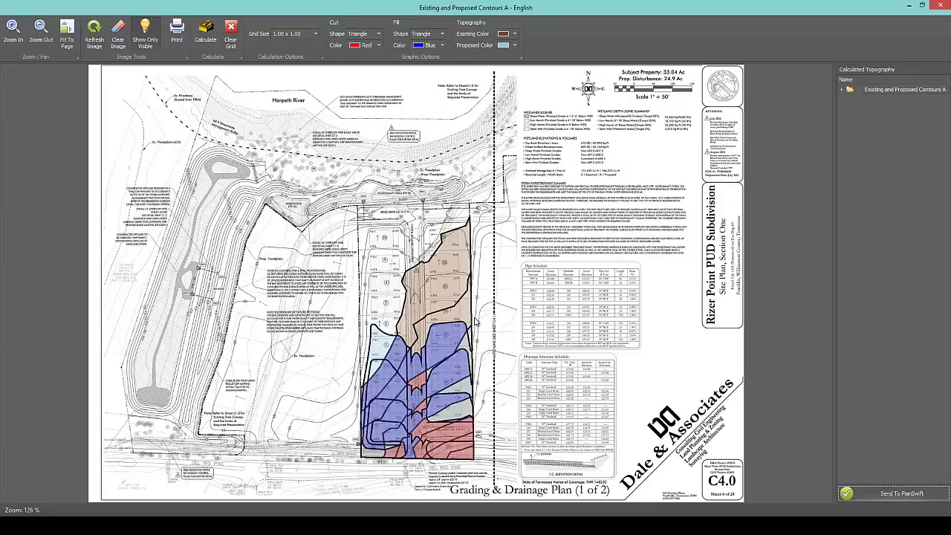
{"action": "scroll", "coordinate": [476, 338], "scroll_direction": "up", "scroll_amount": 1}
{"action": "scroll", "coordinate": [490, 380], "scroll_direction": "up", "scroll_amount": 1}
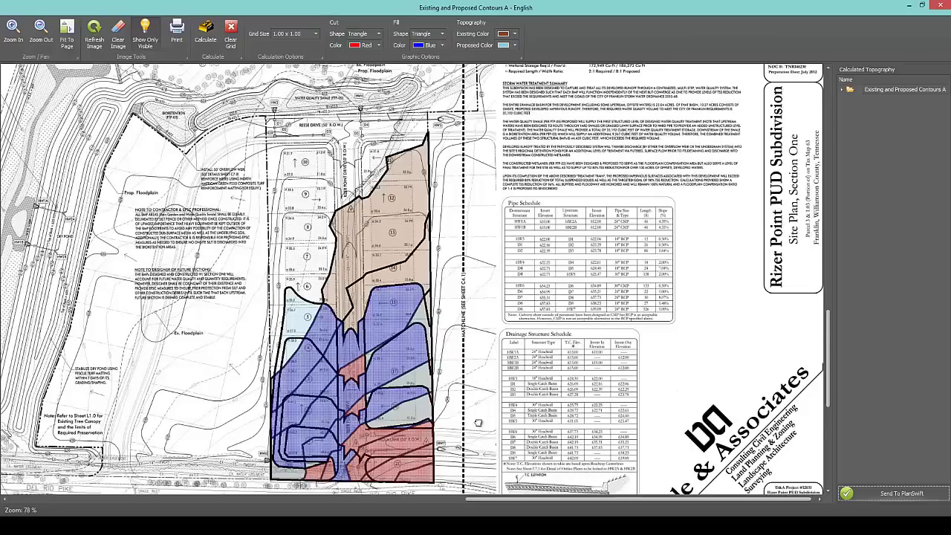
{"action": "scroll", "coordinate": [479, 424], "scroll_direction": "up", "scroll_amount": 1}
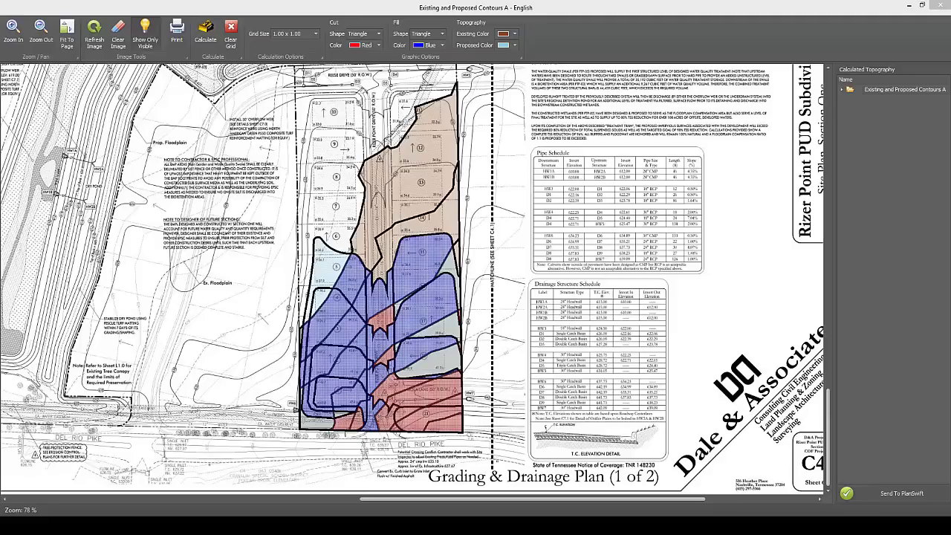
{"action": "left_click_drag", "start_coordinate": [736, 177], "coordinate": [459, 108]}
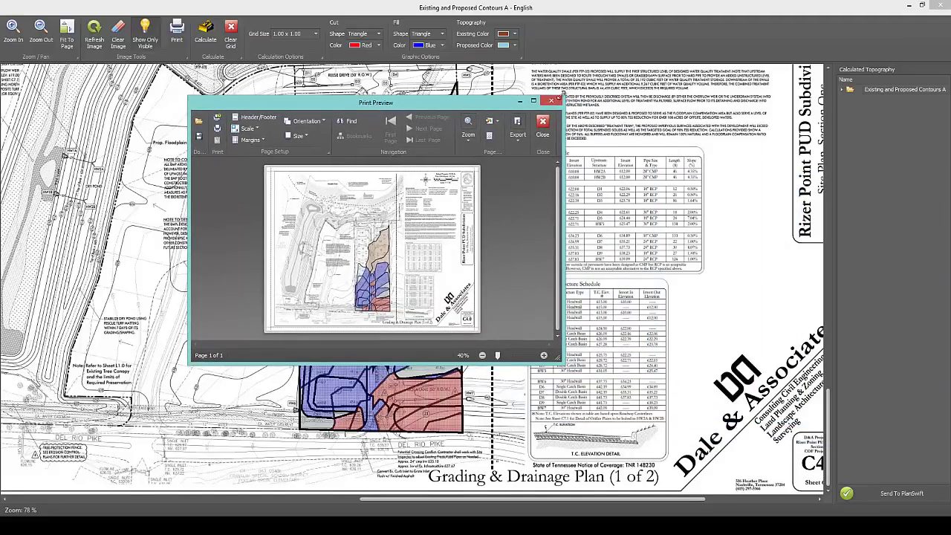
{"action": "left_click", "coordinate": [550, 100]}
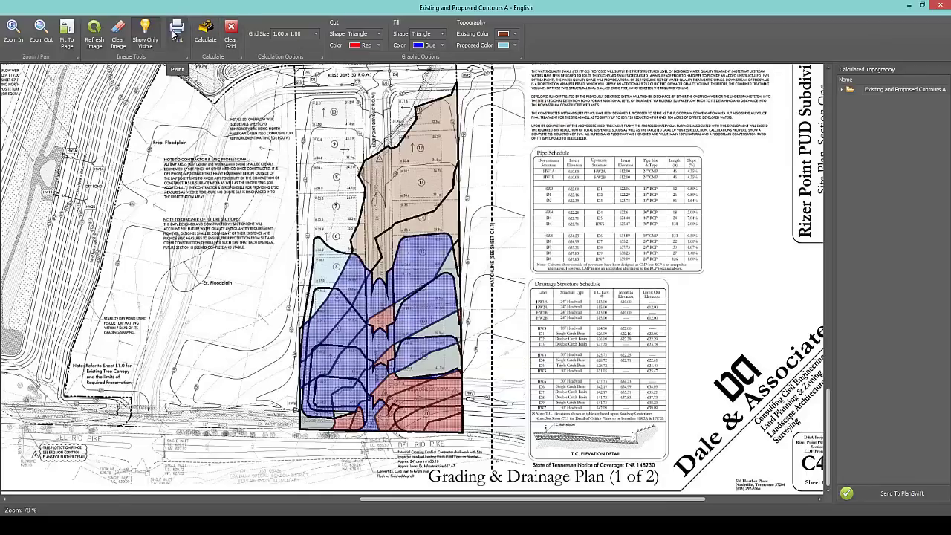
Preview the Existing and Proposed Contours A graphic for printing, check its export options, and return to the Trenching Summary report.
{"action": "left_click", "coordinate": [175, 34]}
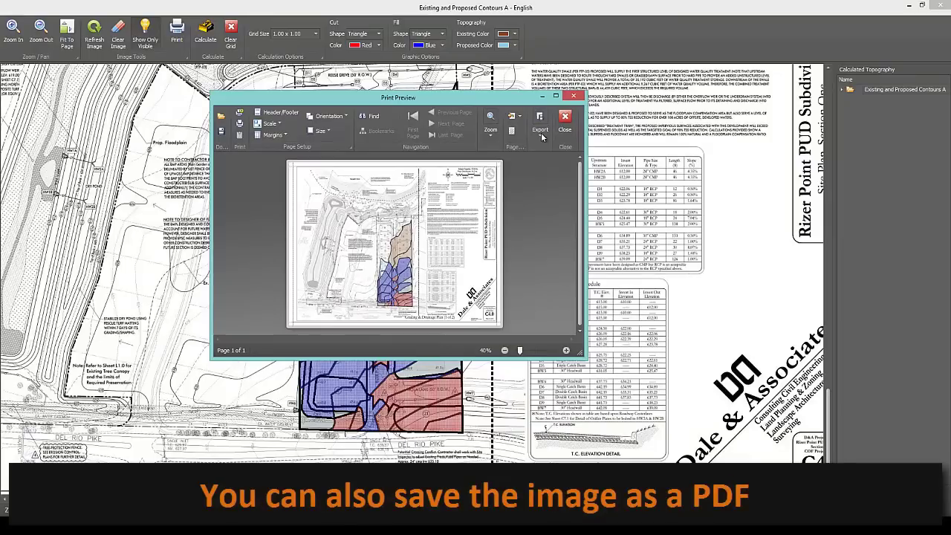
{"action": "left_click", "coordinate": [541, 132]}
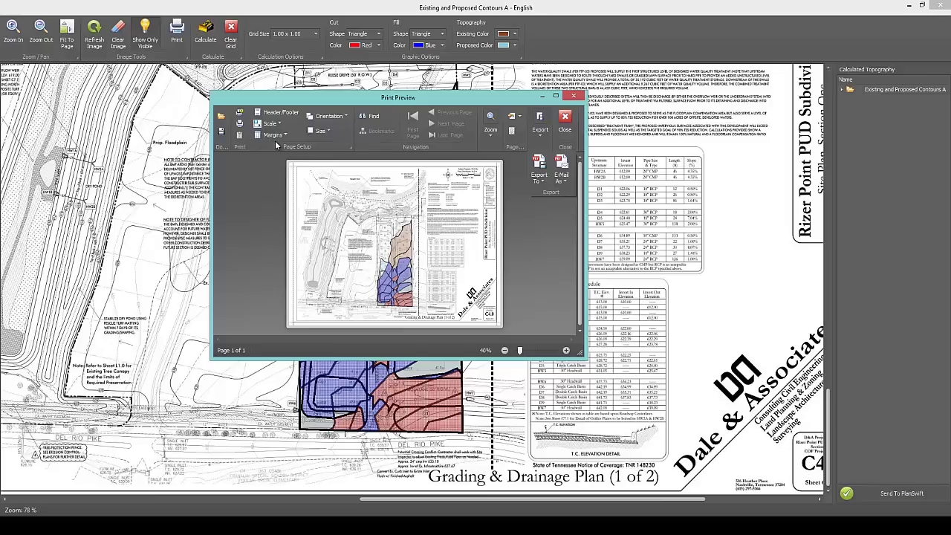
{"action": "left_click", "coordinate": [561, 118]}
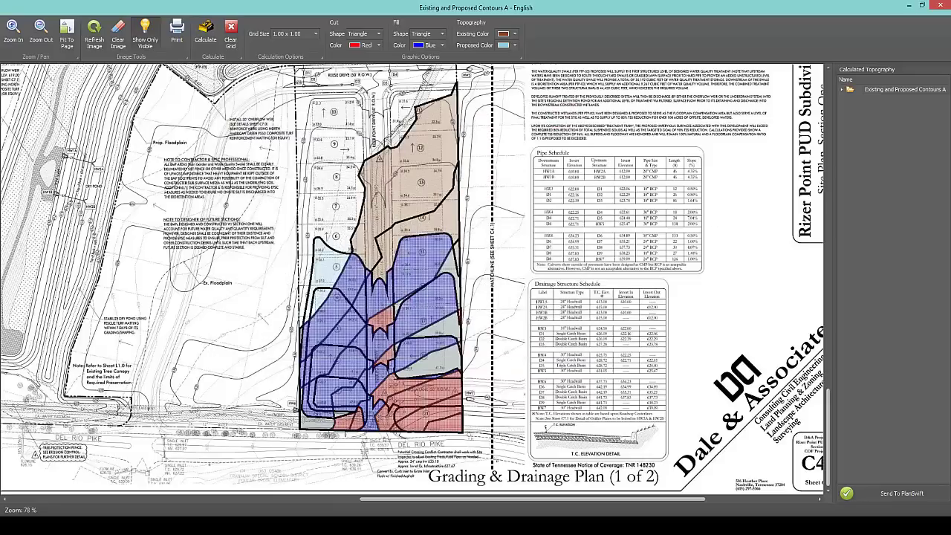
{"action": "left_click", "coordinate": [908, 7]}
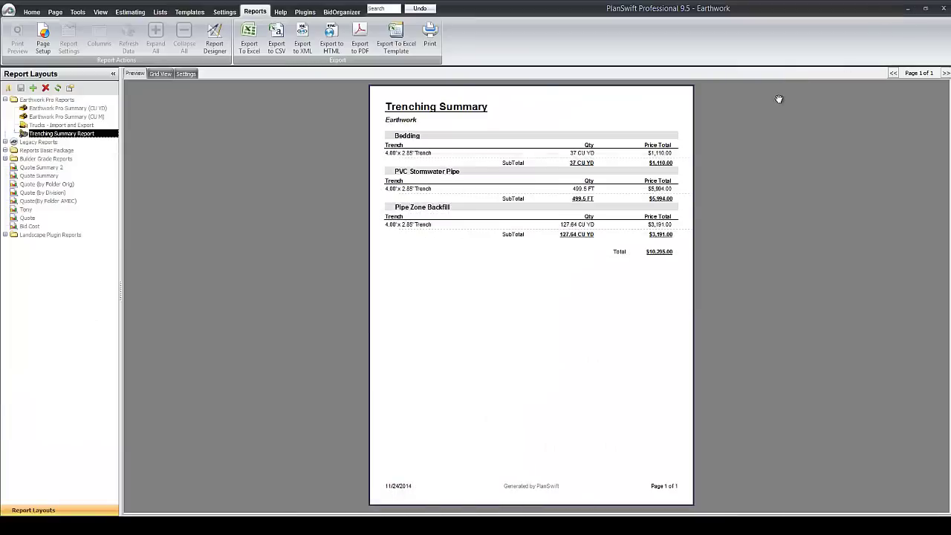
In the template library, collapse the Sectional Cut and Fill Tools folder and compare the EarthWorkPro V3 and EarthWorkPro V3 Metric sets.
{"action": "left_click", "coordinate": [31, 12]}
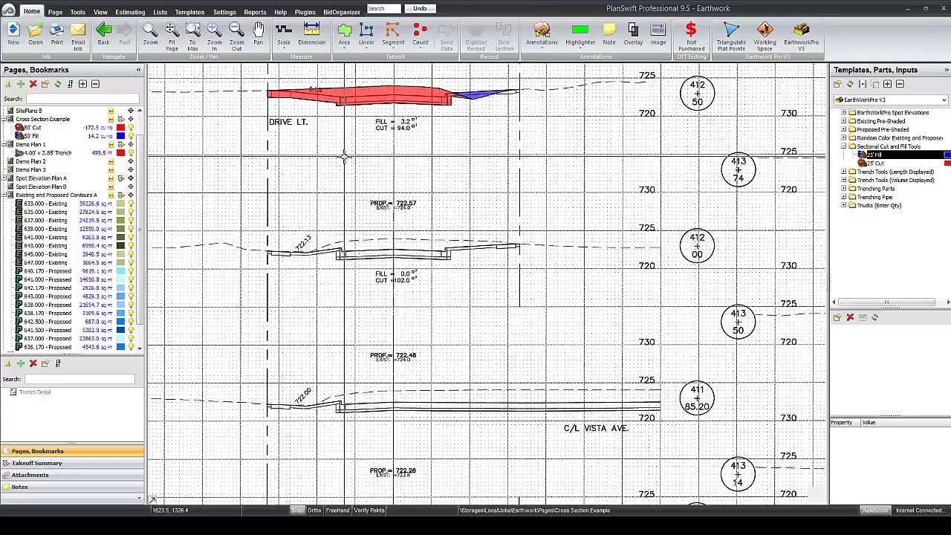
{"action": "left_click", "coordinate": [190, 14]}
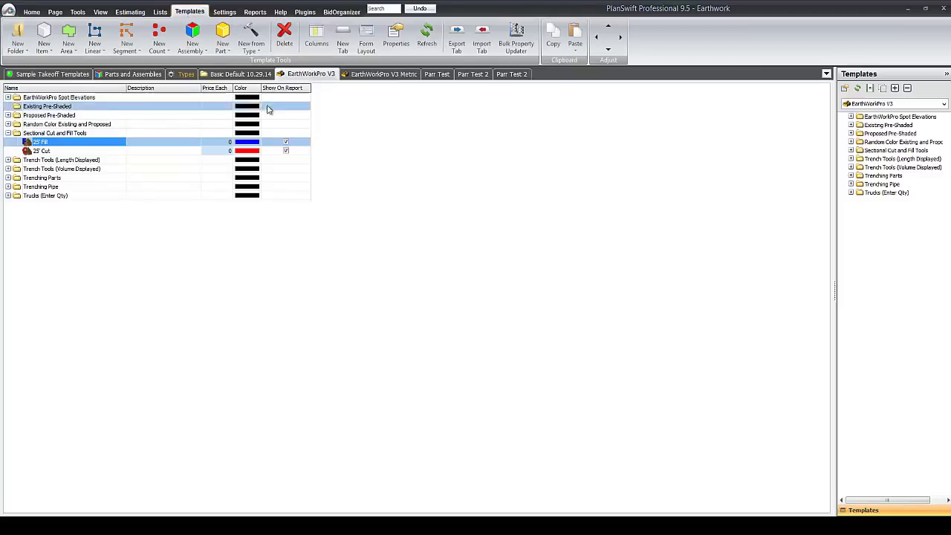
{"action": "double_click", "coordinate": [248, 134]}
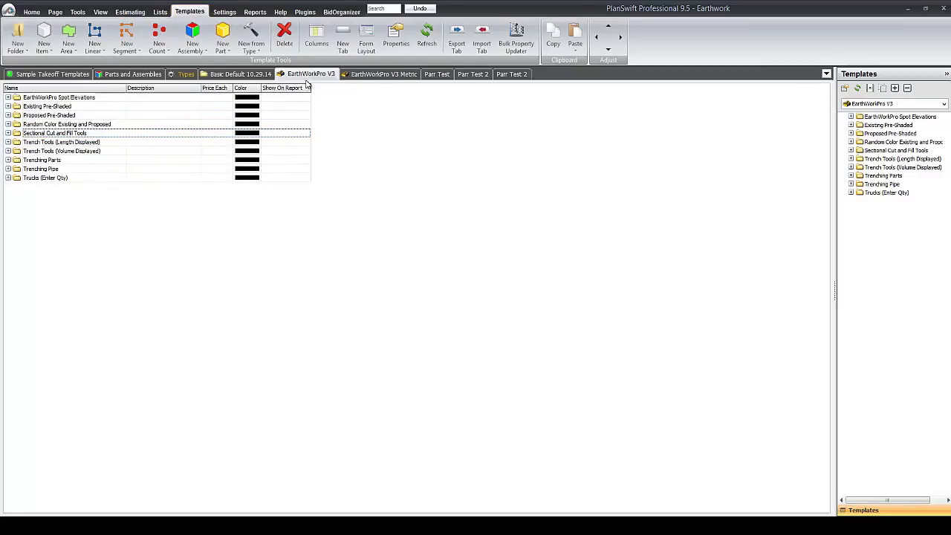
{"action": "left_click", "coordinate": [382, 75]}
{"action": "left_click", "coordinate": [316, 76]}
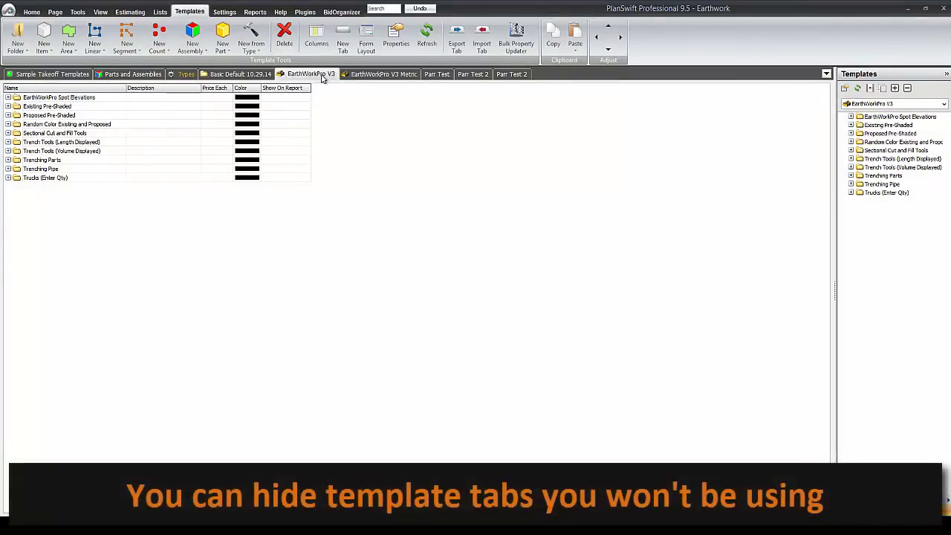
Hide the EarthWorkPro V3 template tab and check the list of available template tabs.
{"action": "right_click", "coordinate": [305, 78]}
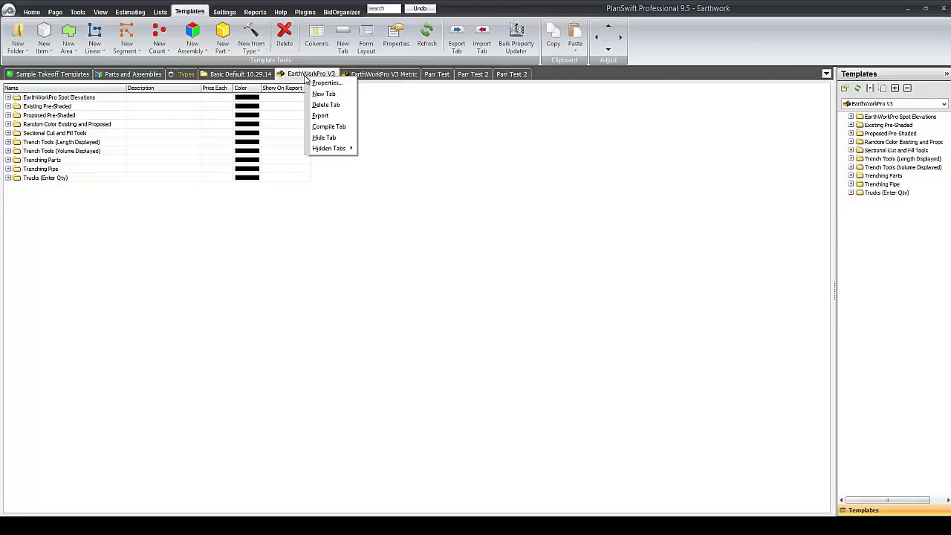
{"action": "left_click", "coordinate": [324, 137]}
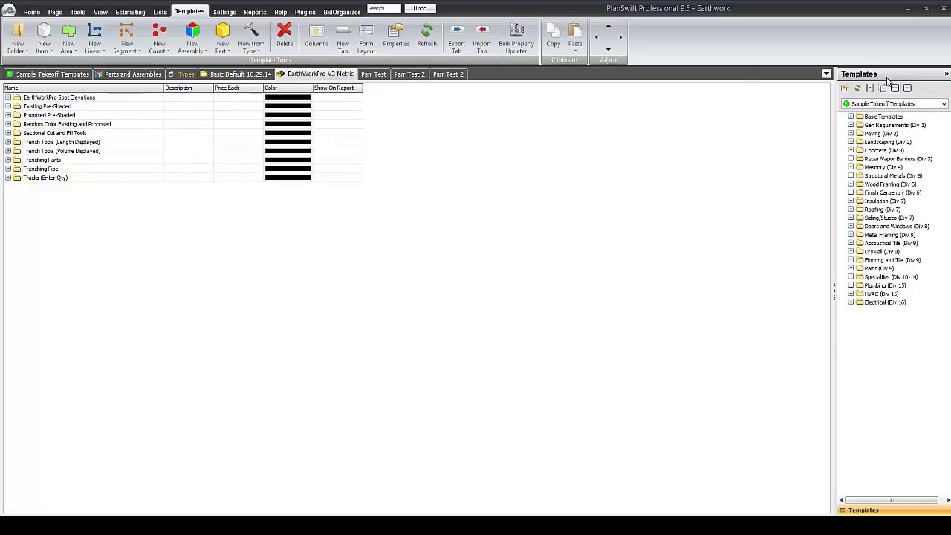
{"action": "left_click", "coordinate": [826, 75]}
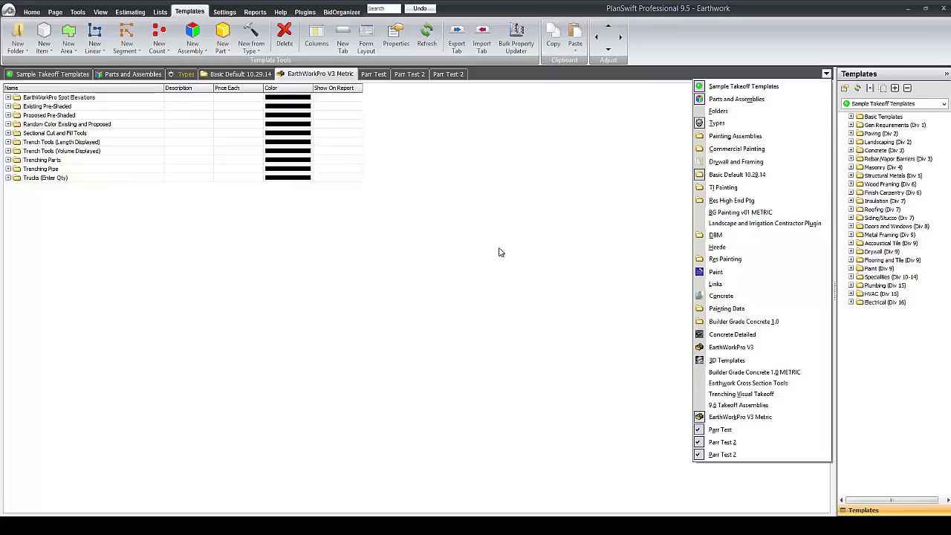
{"action": "left_click", "coordinate": [450, 236]}
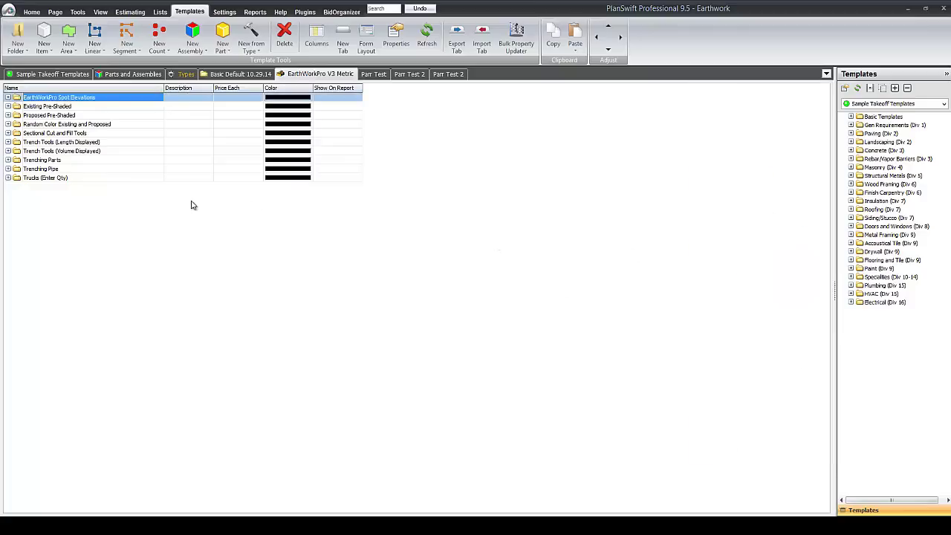
Beside the plan page, load the EarthWorkPro V3 Metric templates and collapse the Spot Elevations, Existing Pre-Shaded and Proposed Pre-Shaded folders.
{"action": "left_click", "coordinate": [34, 13]}
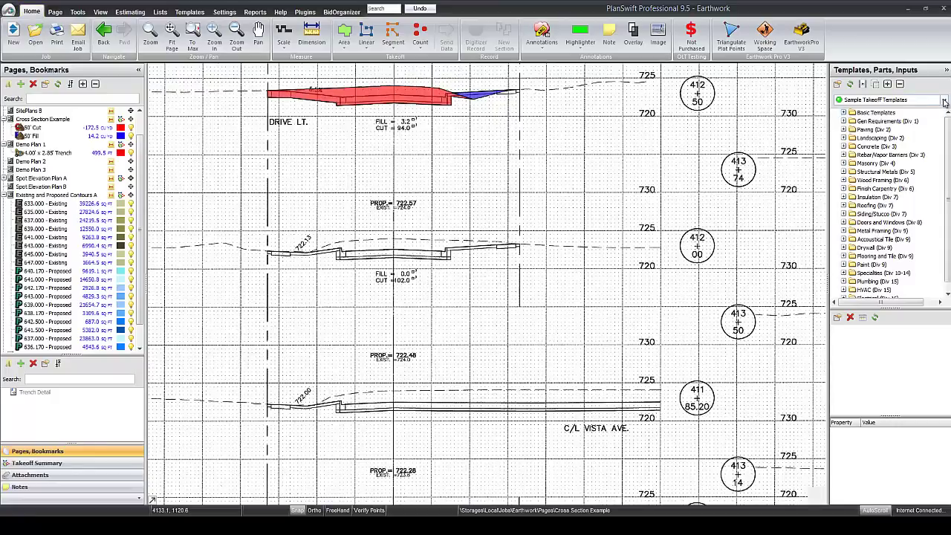
{"action": "left_click", "coordinate": [944, 102]}
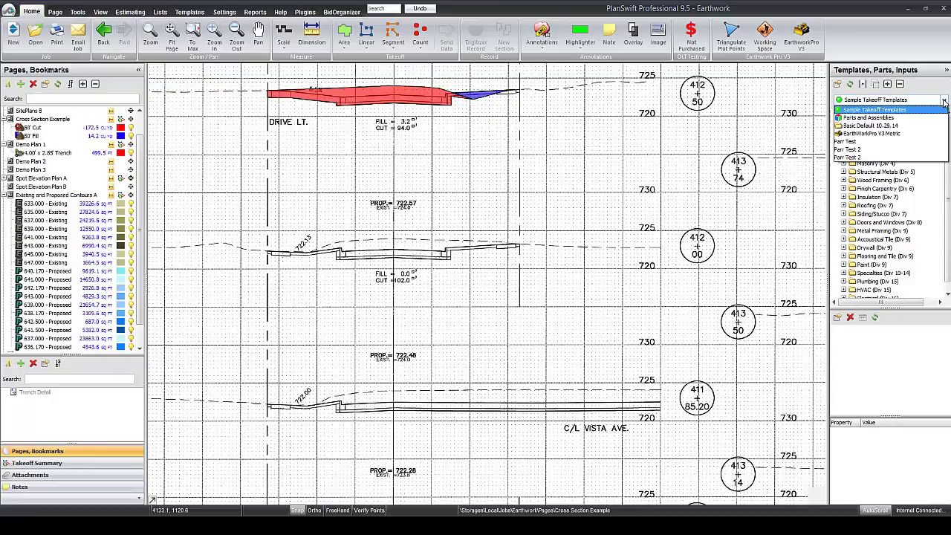
{"action": "left_click", "coordinate": [869, 135]}
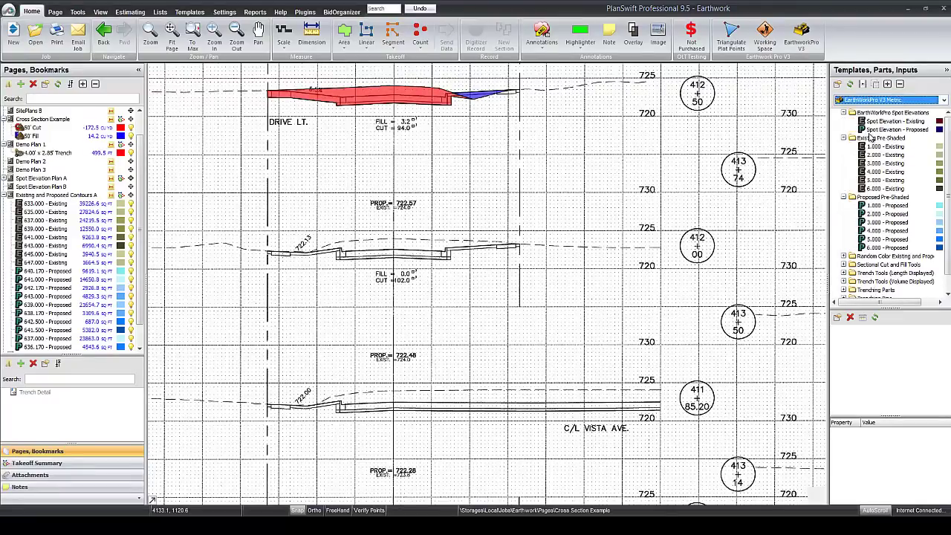
{"action": "left_click", "coordinate": [844, 112]}
{"action": "left_click", "coordinate": [843, 121]}
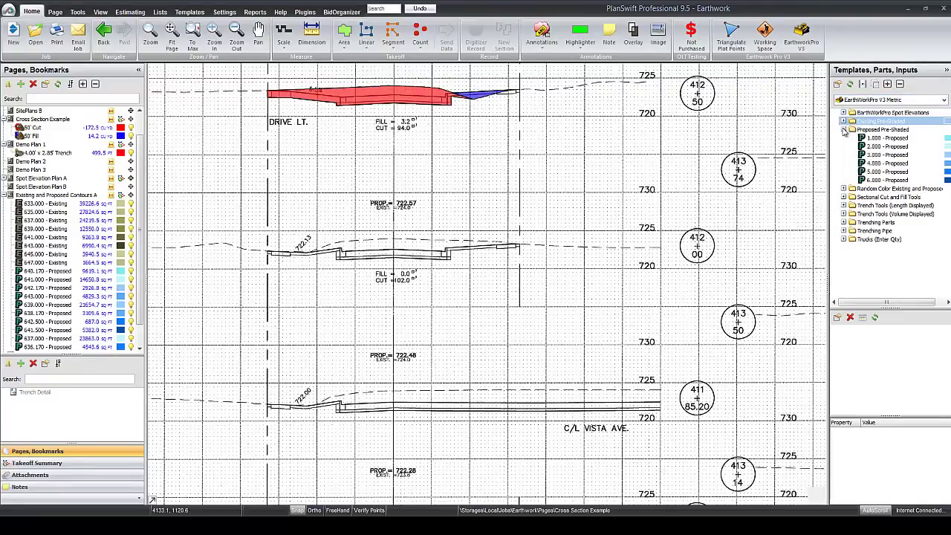
{"action": "left_click", "coordinate": [844, 129]}
Review the available template sets while keeping EarthWorkPro V3 Metric selected.
{"action": "left_click", "coordinate": [944, 99]}
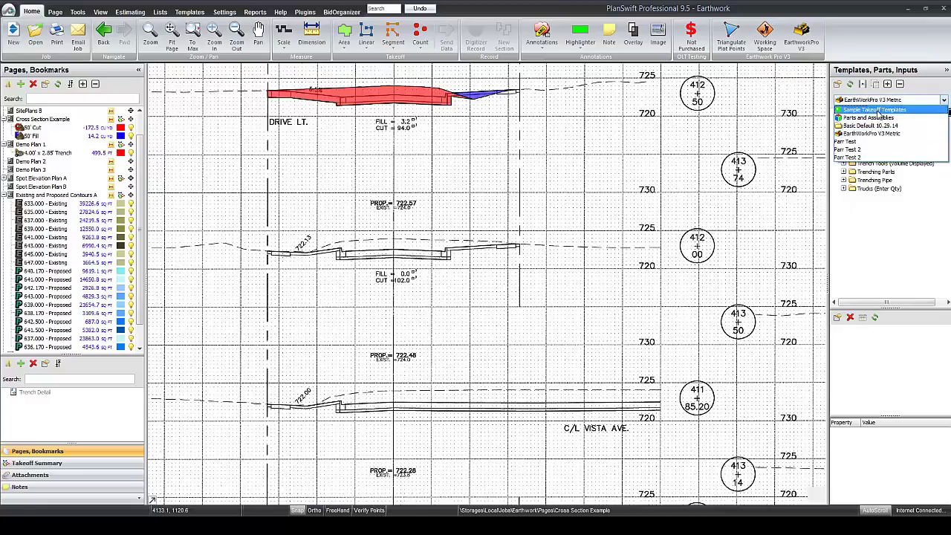
{"action": "left_click", "coordinate": [866, 133]}
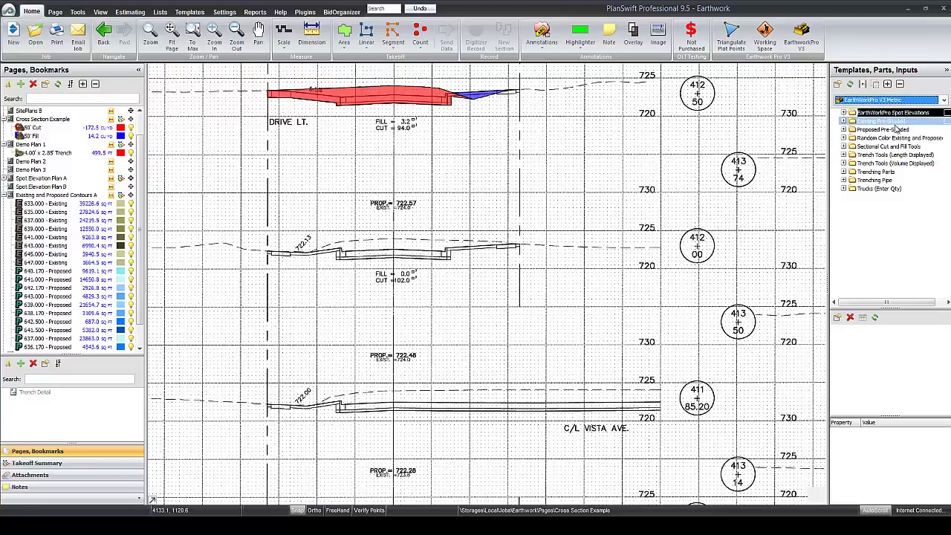
{"action": "left_click", "coordinate": [944, 101]}
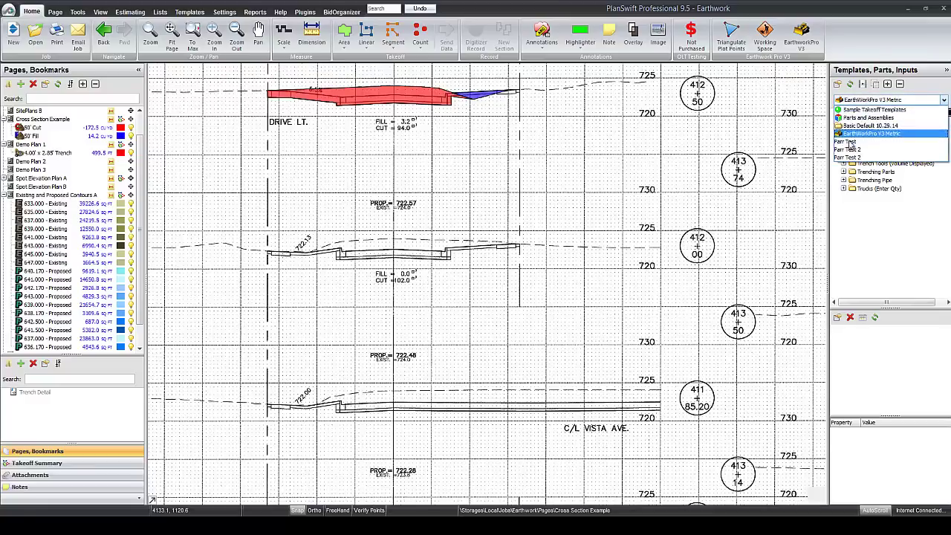
{"action": "left_click", "coordinate": [857, 139]}
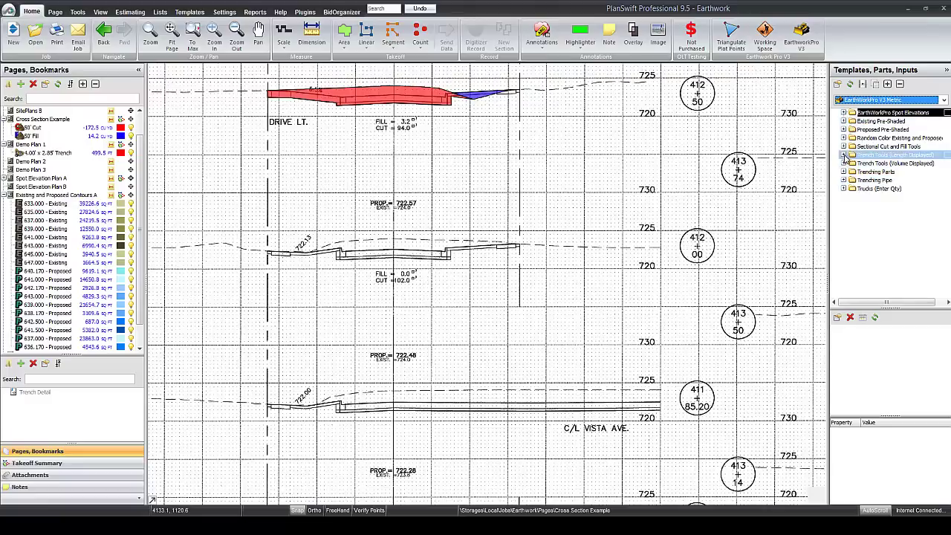
Expand the metric Trench Tools (Length Displayed) folder and look at its two trench templates.
{"action": "left_click", "coordinate": [844, 155]}
{"action": "left_click", "coordinate": [843, 154]}
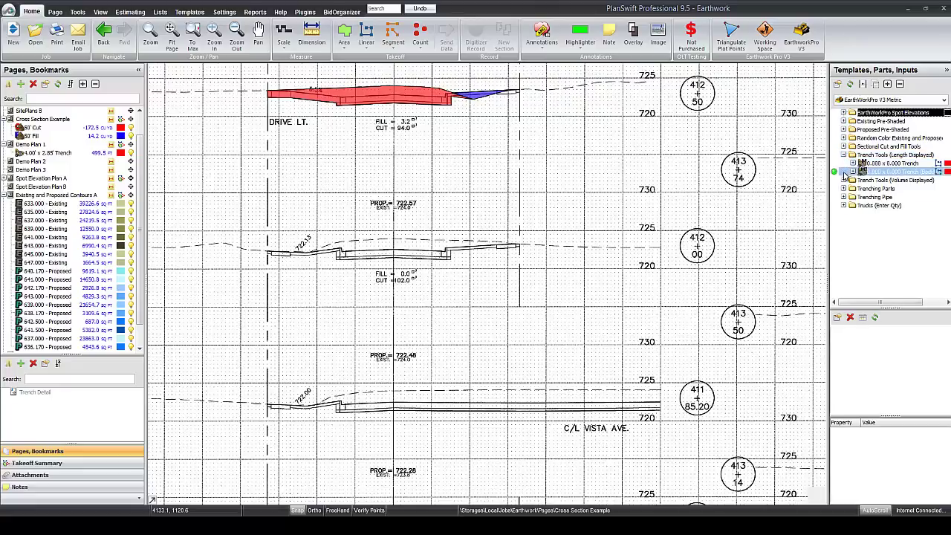
{"action": "left_click", "coordinate": [872, 165]}
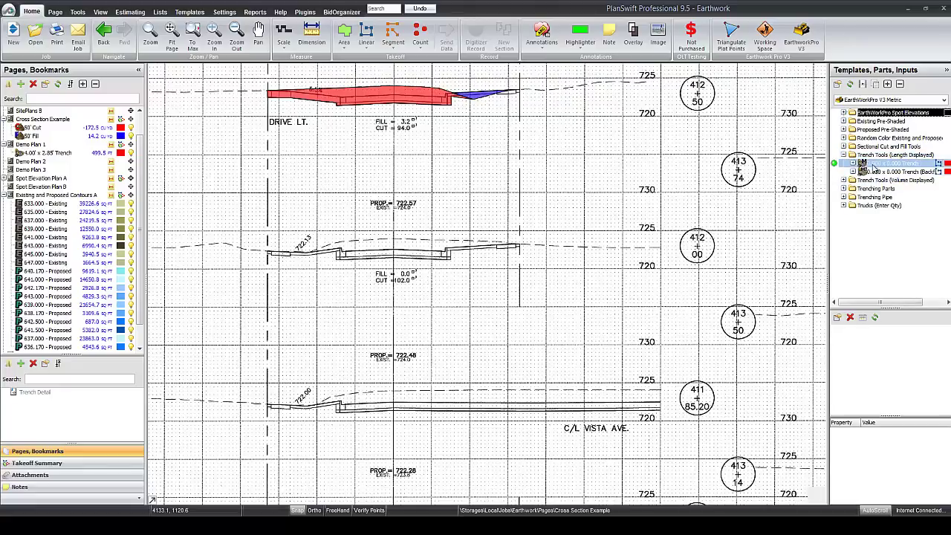
{"action": "left_click", "coordinate": [866, 173]}
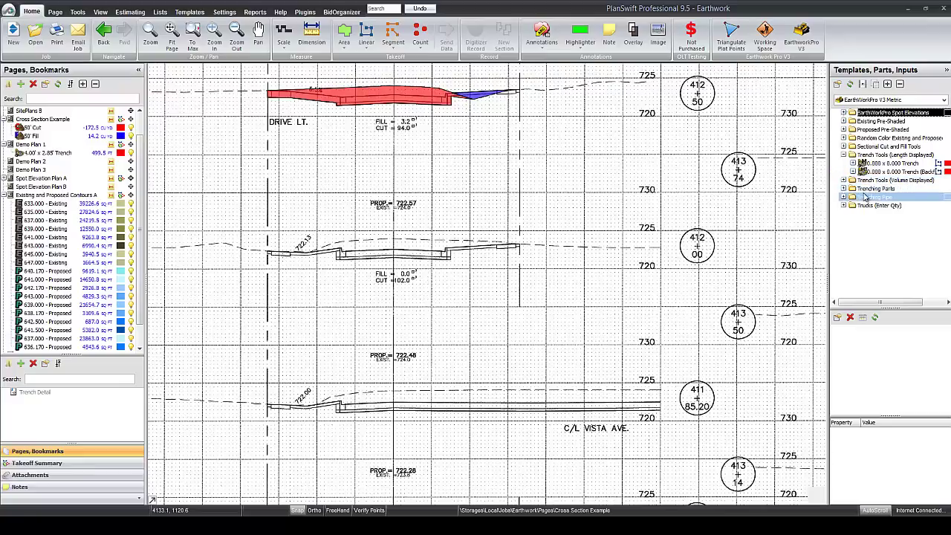
Expand the Trenching Pipe folder, inspect the basic and advanced properties of PE Pressure Pipe, and collapse the folder.
{"action": "left_click", "coordinate": [844, 197]}
{"action": "left_click", "coordinate": [844, 198]}
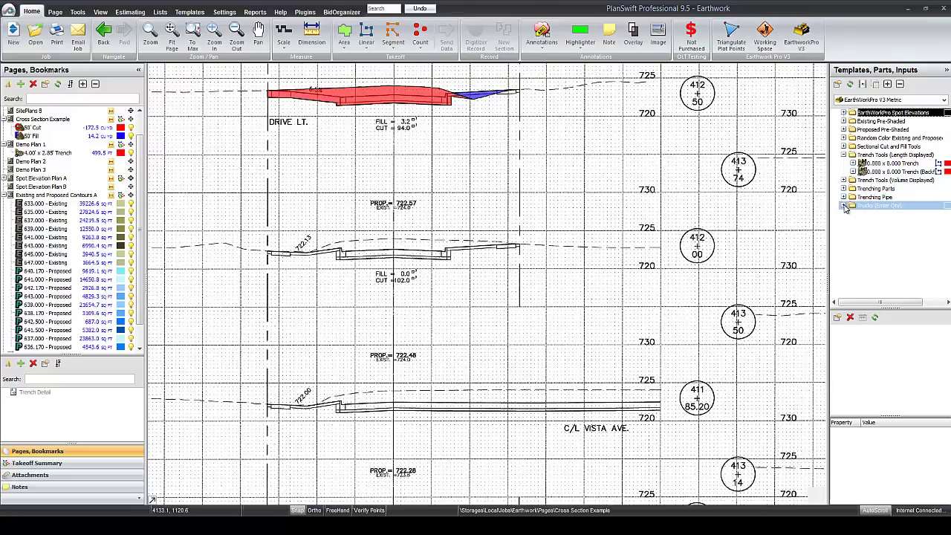
{"action": "left_click", "coordinate": [844, 197]}
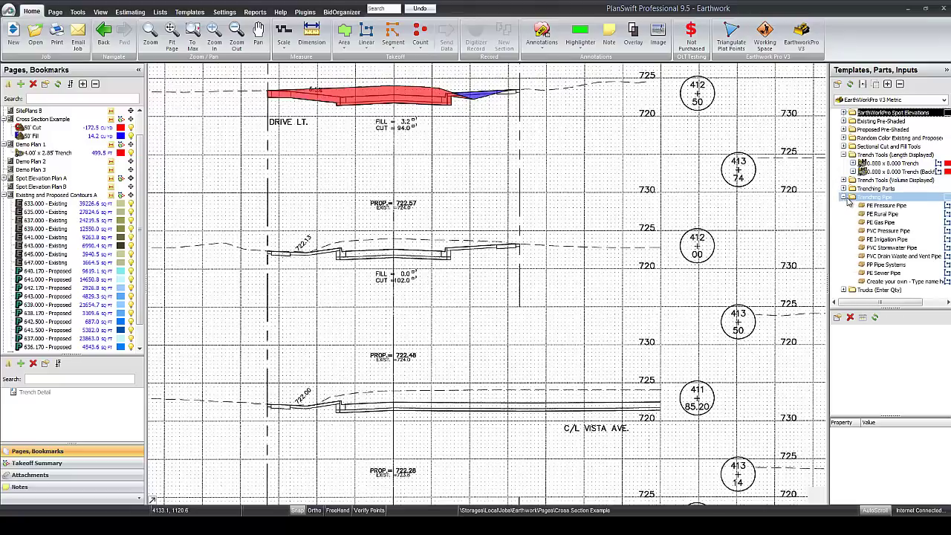
{"action": "left_click", "coordinate": [873, 206]}
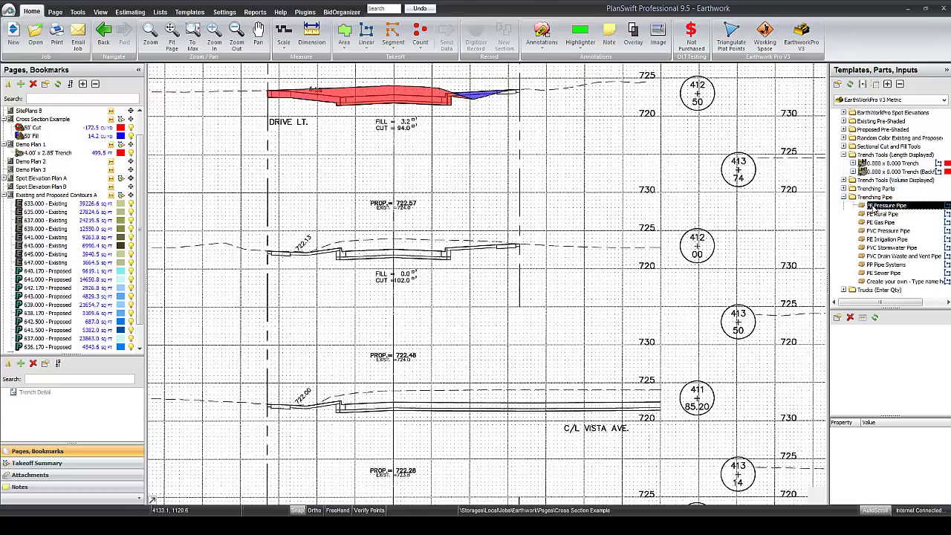
{"action": "right_click", "coordinate": [875, 210]}
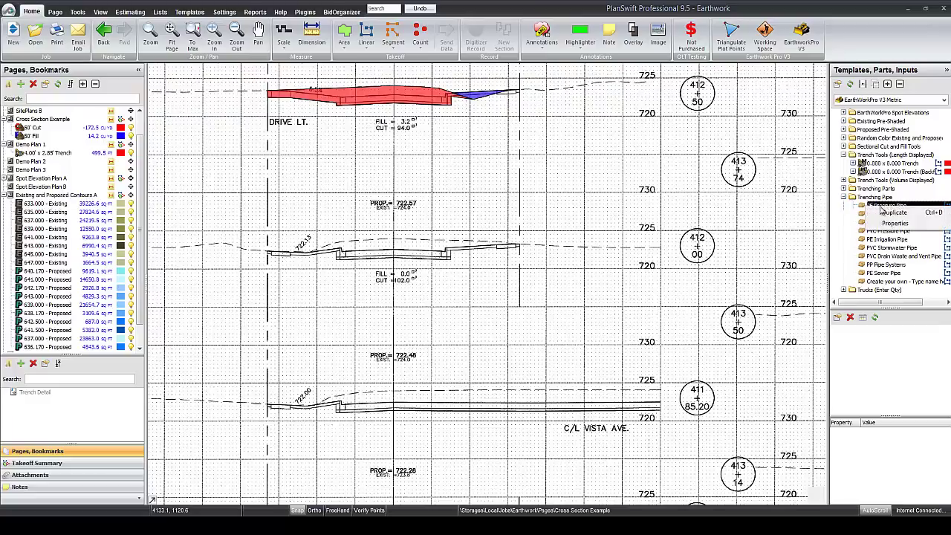
{"action": "left_click", "coordinate": [895, 223]}
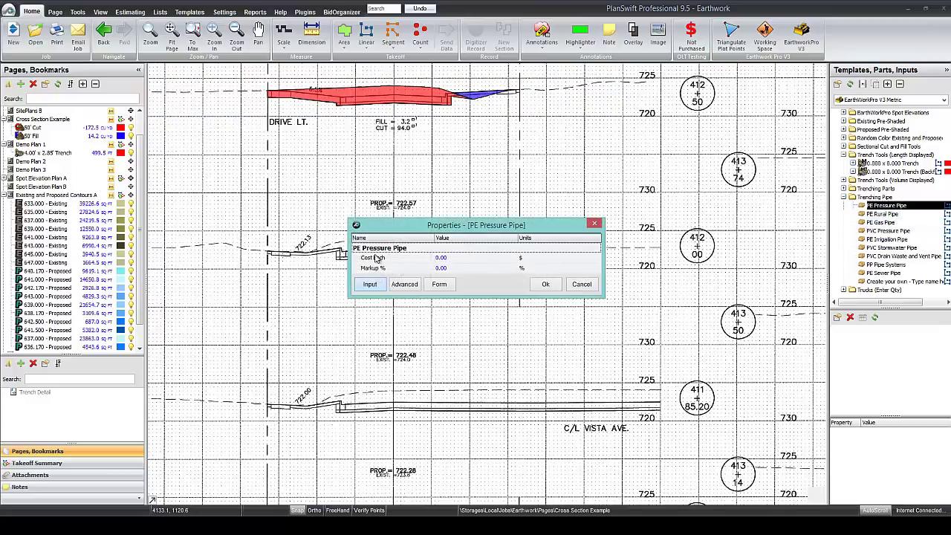
{"action": "left_click", "coordinate": [407, 283]}
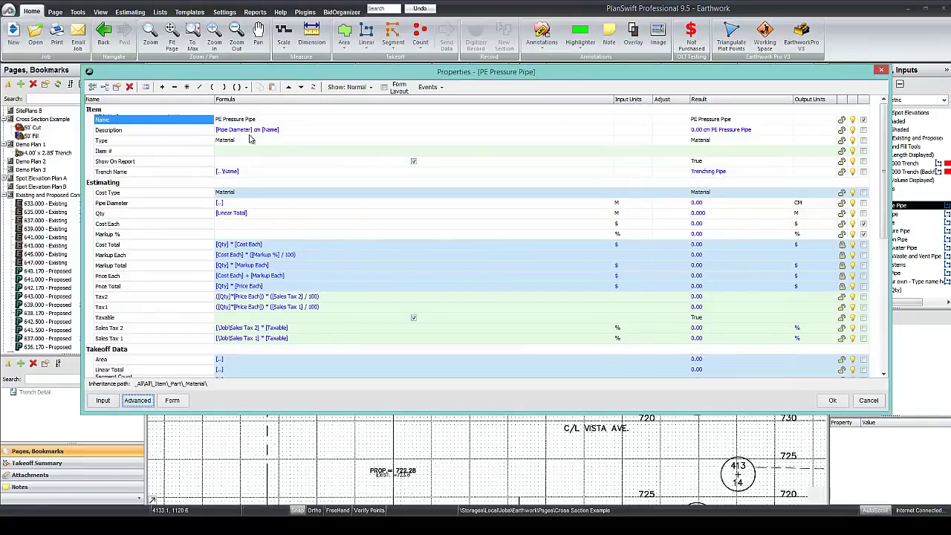
{"action": "left_click", "coordinate": [832, 400]}
{"action": "left_click", "coordinate": [844, 196]}
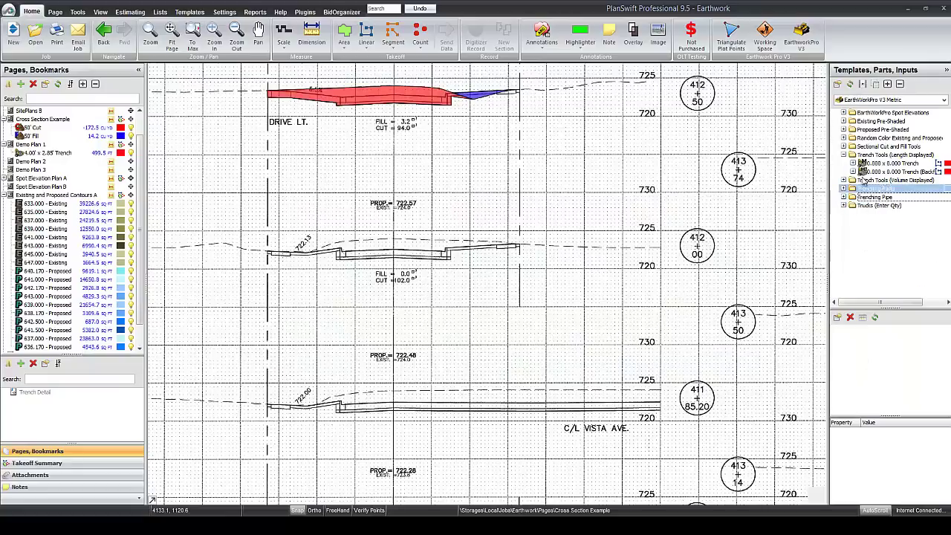
Open the properties form of the metric 0.000 x 0.000 Trench template, examine its metric units, and close it without creating a trench.
{"action": "left_click", "coordinate": [861, 163]}
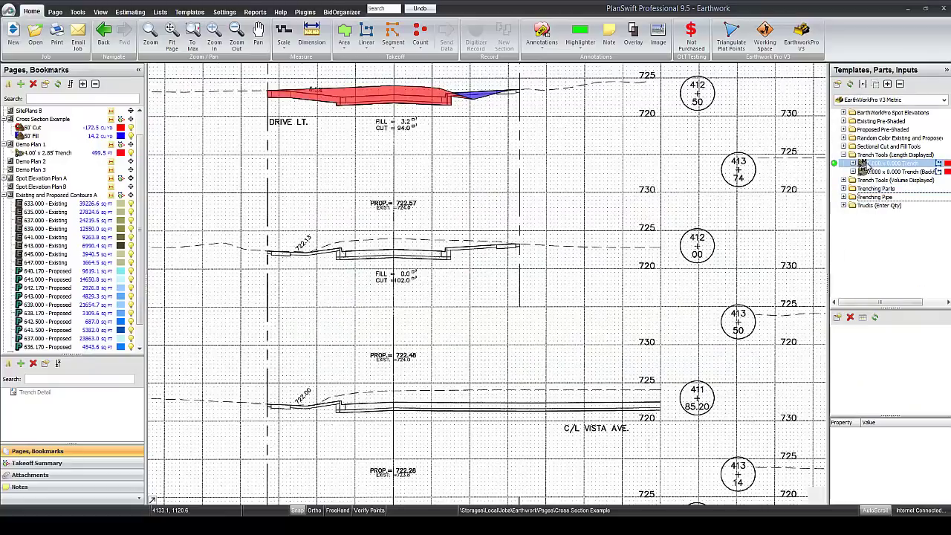
{"action": "left_click", "coordinate": [865, 164]}
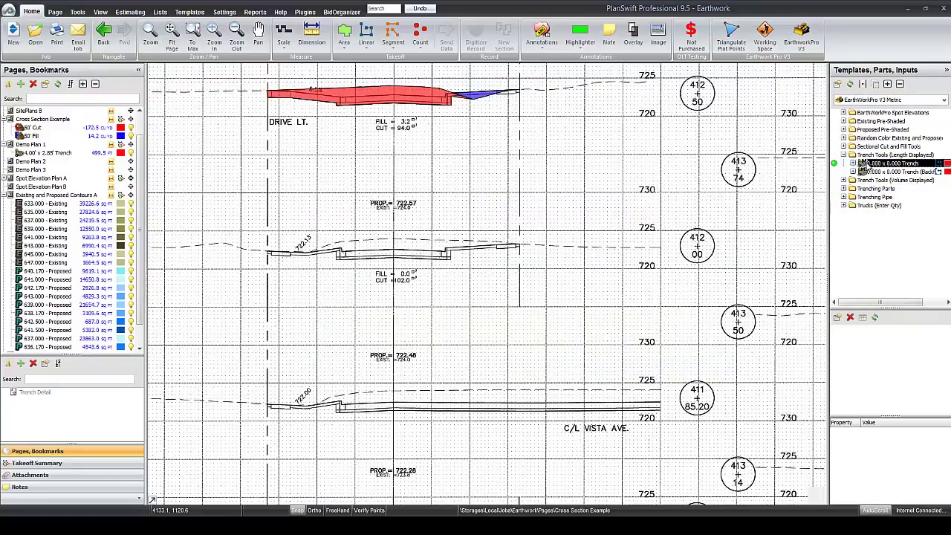
{"action": "double_click", "coordinate": [841, 167]}
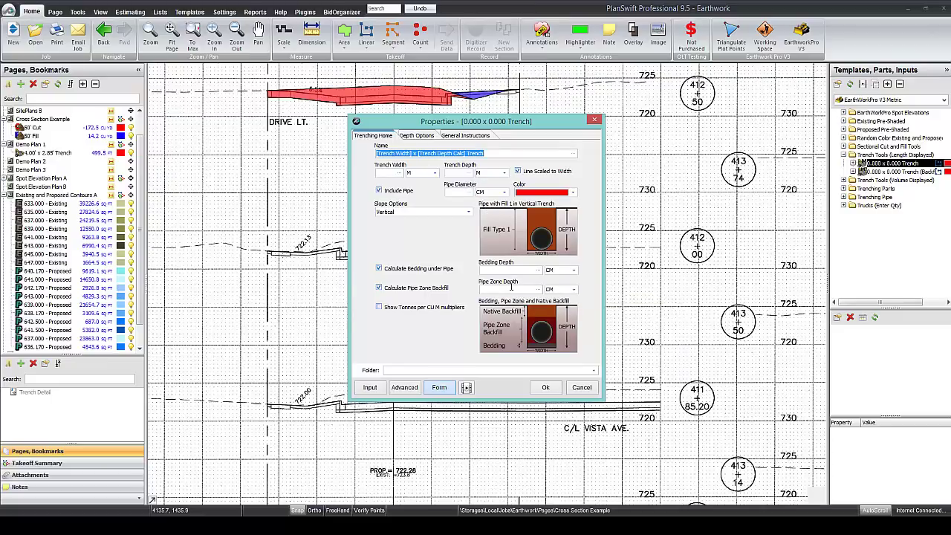
{"action": "left_click", "coordinate": [594, 120]}
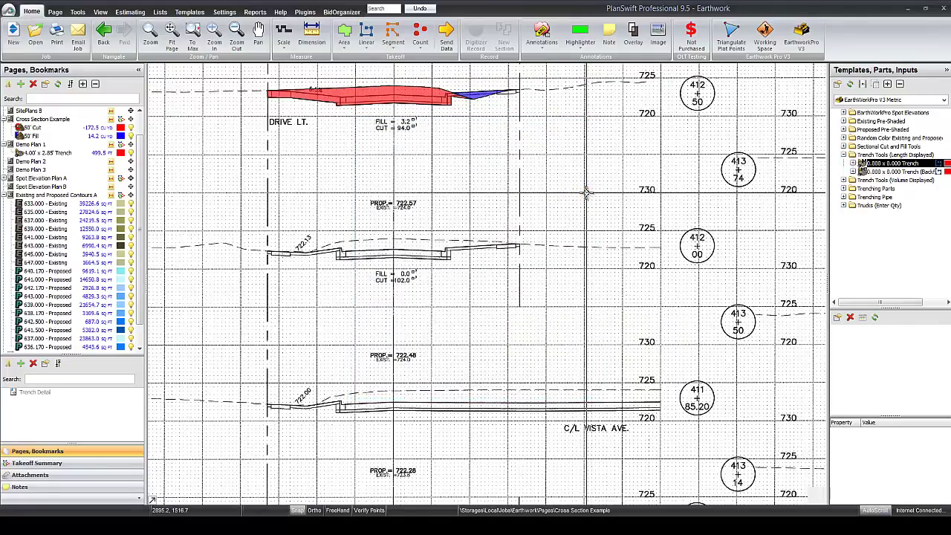
{"action": "left_click", "coordinate": [121, 206]}
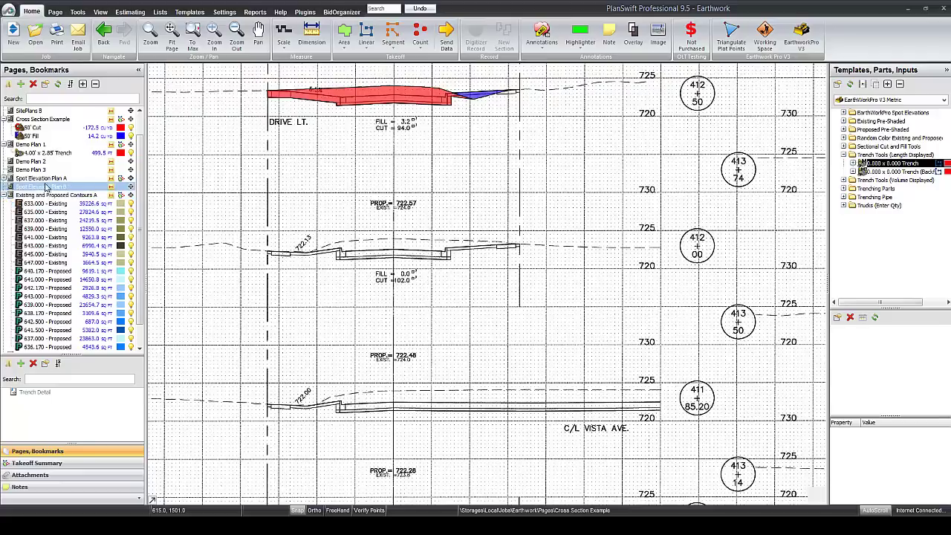
Collapse the Existing and Proposed Contours A items, open Spot Elevation Plan A, and hide all of its takeoff items.
{"action": "left_click", "coordinate": [6, 195]}
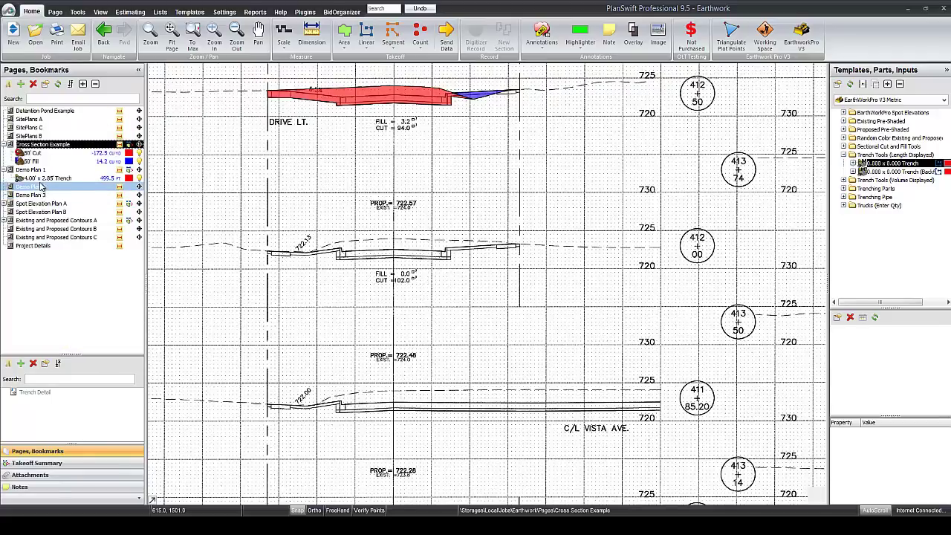
{"action": "left_click", "coordinate": [35, 205]}
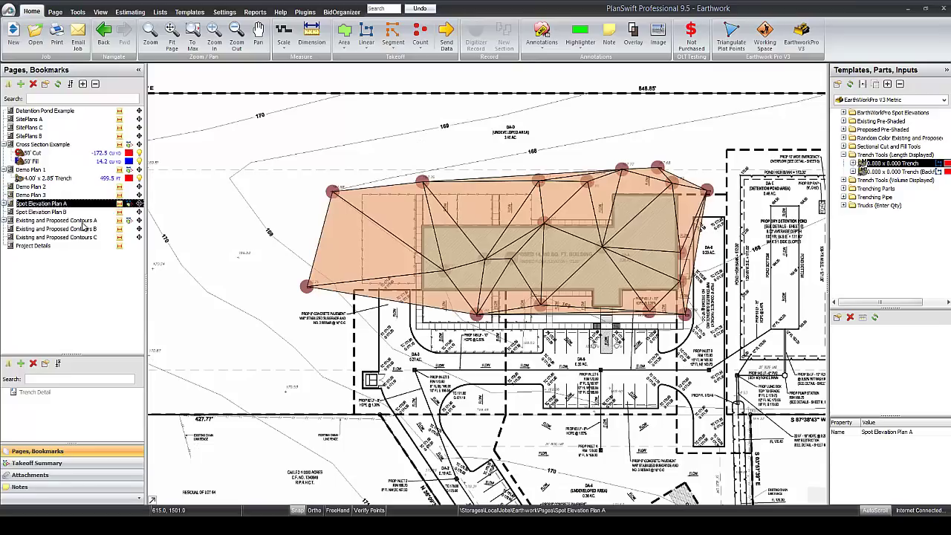
{"action": "left_click", "coordinate": [580, 260]}
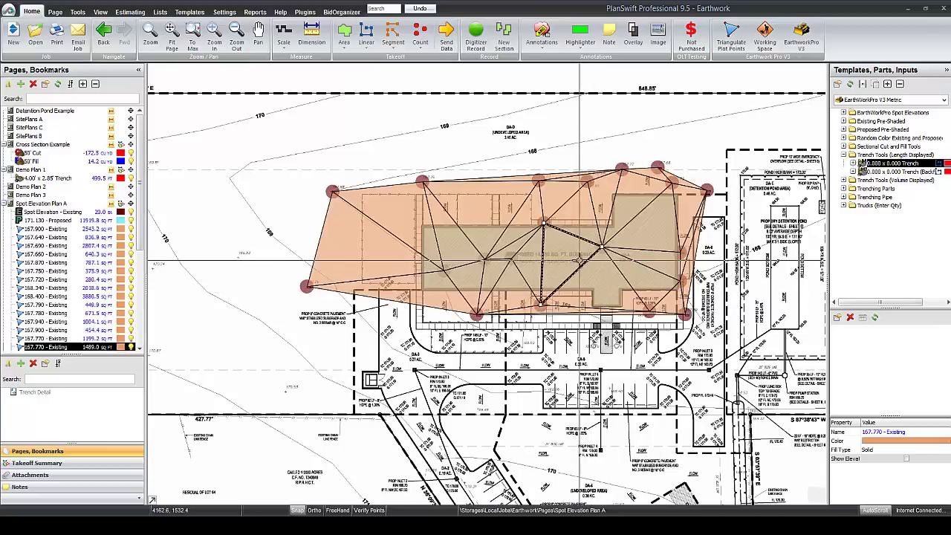
{"action": "left_click", "coordinate": [121, 205]}
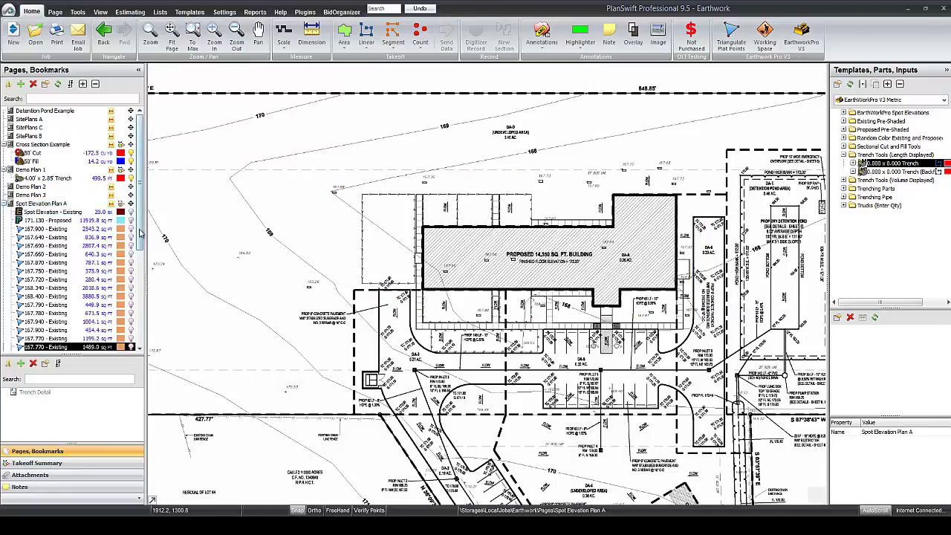
Turn on the visibility of only the 171.130 - Proposed building area in Spot Elevation Plan A.
{"action": "scroll", "coordinate": [140, 297], "scroll_direction": "down", "scroll_amount": 7}
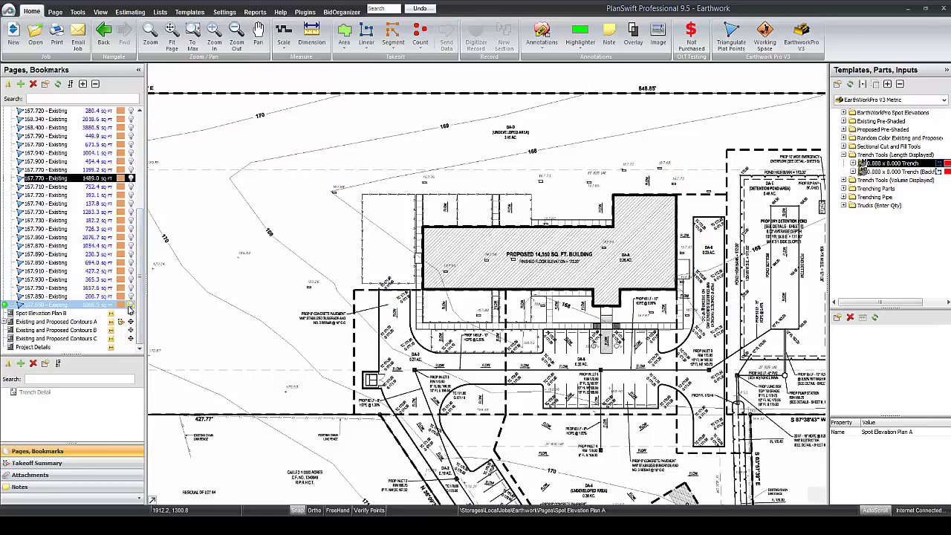
{"action": "scroll", "coordinate": [128, 306], "scroll_direction": "up", "scroll_amount": 4}
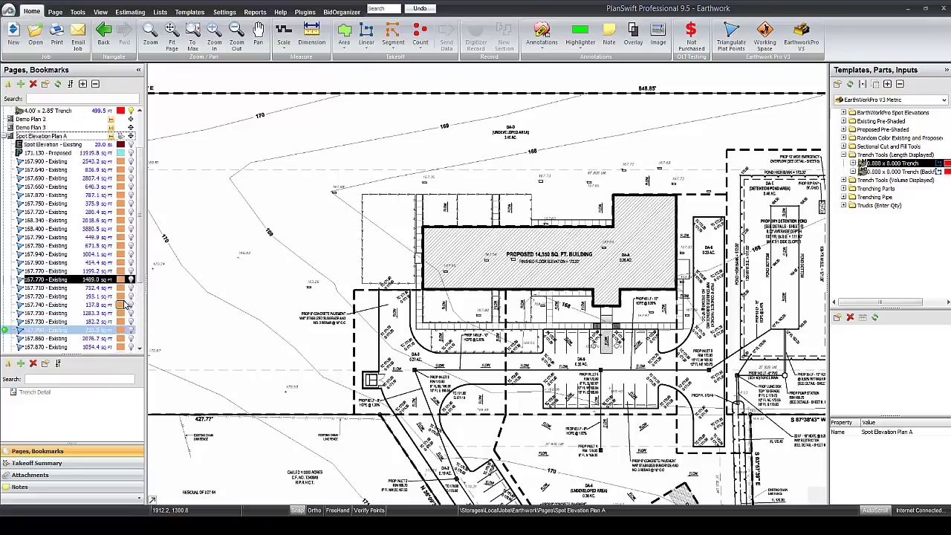
{"action": "scroll", "coordinate": [126, 304], "scroll_direction": "up", "scroll_amount": 2}
{"action": "left_click", "coordinate": [130, 204]}
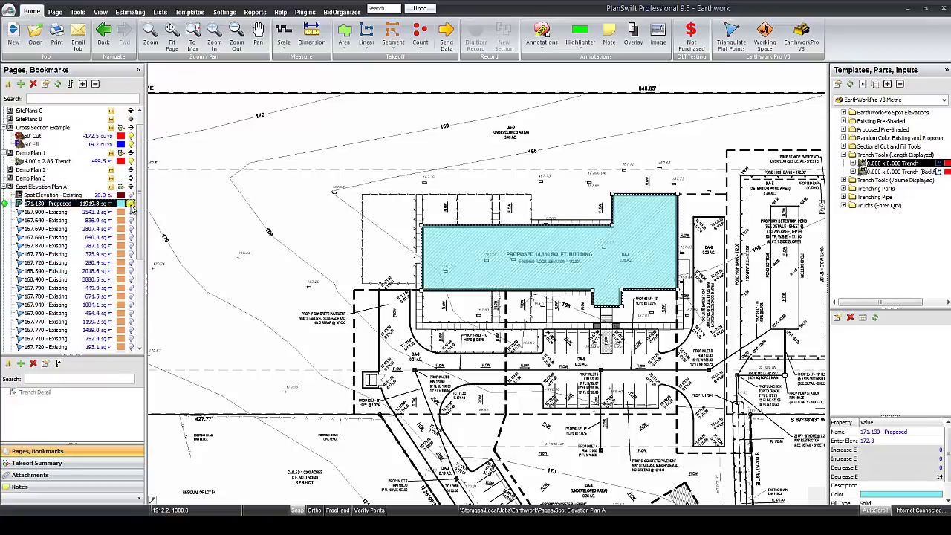
Add a work space of 5 around the 171.130 - Proposed building area and view the enlarged outline on the plan.
{"action": "scroll", "coordinate": [515, 265], "scroll_direction": "up", "scroll_amount": 3}
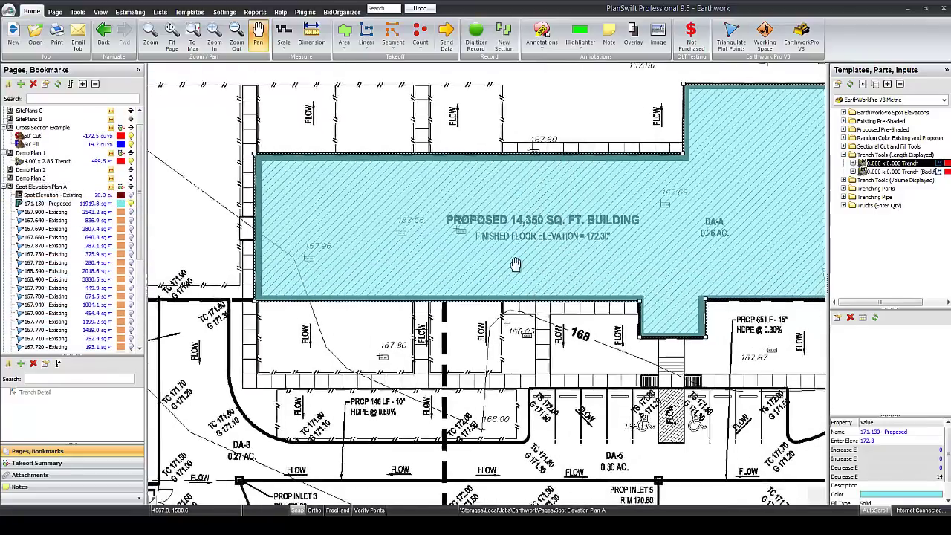
{"action": "scroll", "coordinate": [516, 264], "scroll_direction": "down", "scroll_amount": 3}
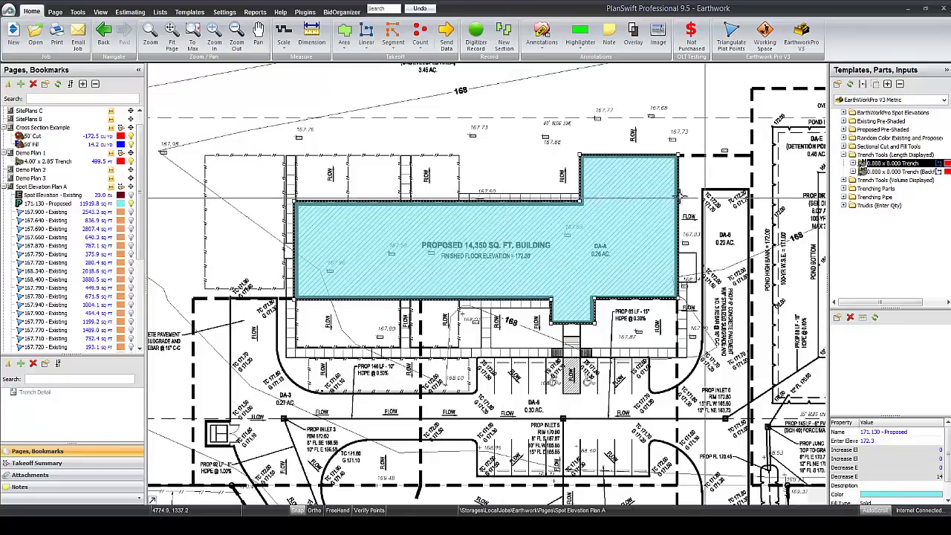
{"action": "mouse_move", "coordinate": [574, 253]}
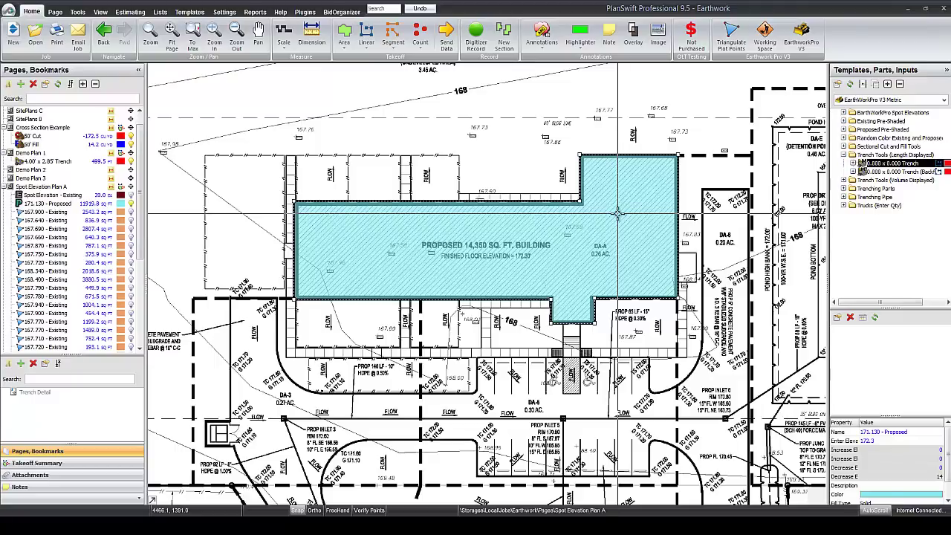
{"action": "left_click", "coordinate": [764, 37]}
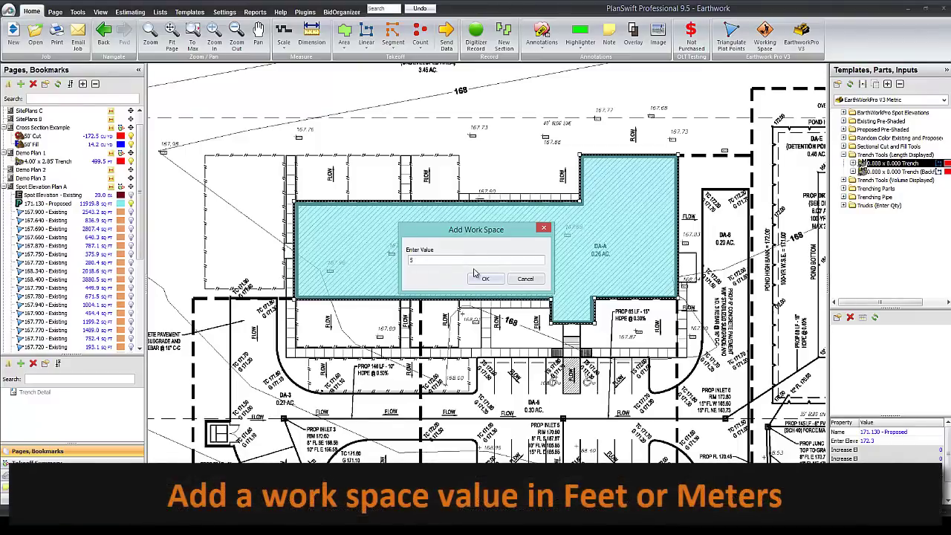
{"action": "type", "text": "5"}
{"action": "left_click", "coordinate": [483, 279]}
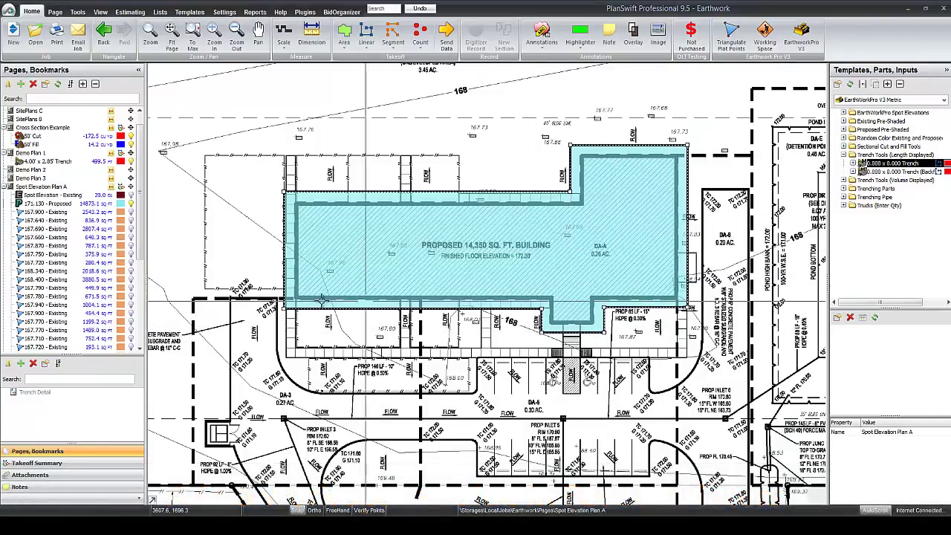
{"action": "mouse_move", "coordinate": [332, 220]}
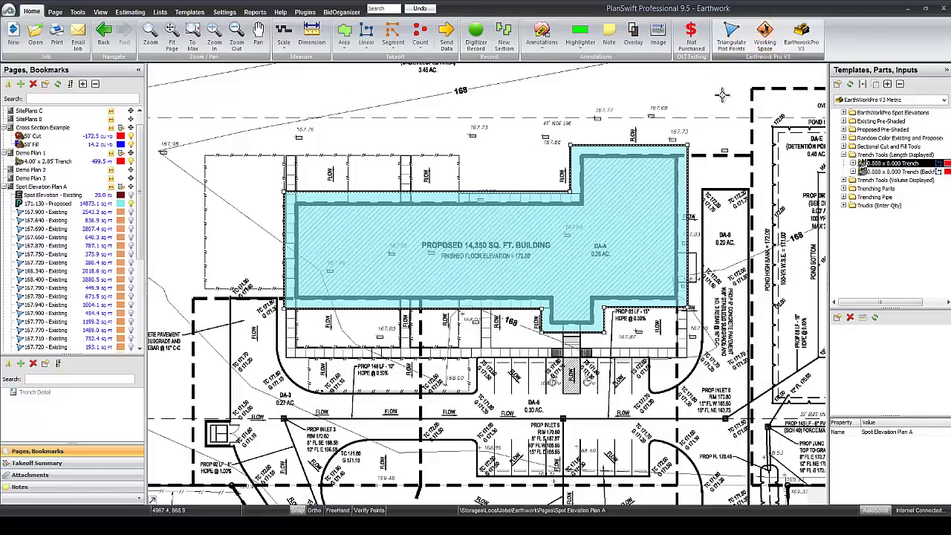
{"action": "mouse_move", "coordinate": [637, 205]}
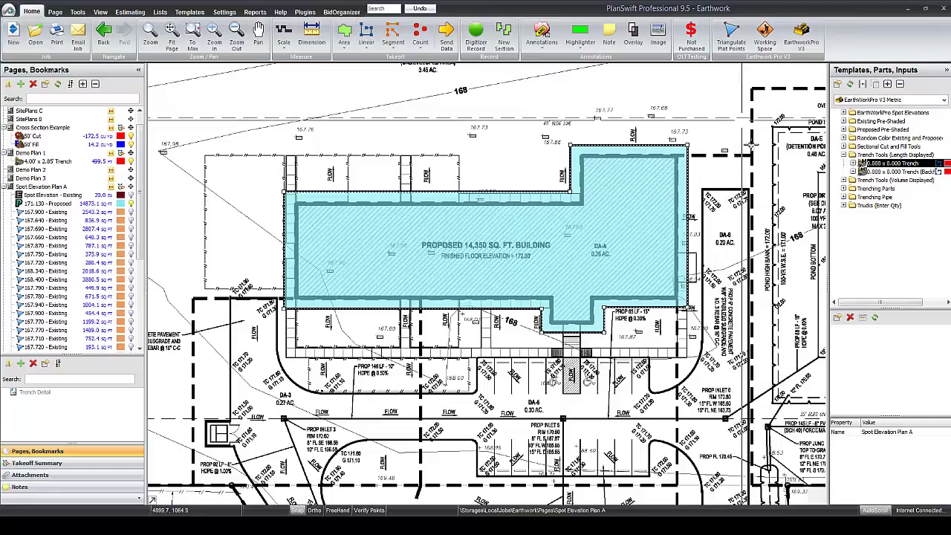
{"action": "left_click", "coordinate": [41, 187]}
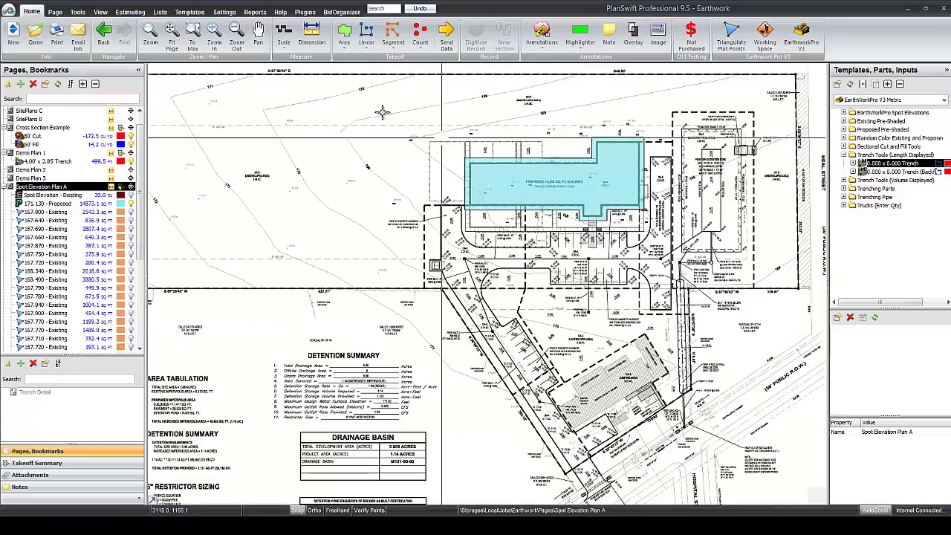
{"action": "scroll", "coordinate": [466, 220], "scroll_direction": "up", "scroll_amount": 2}
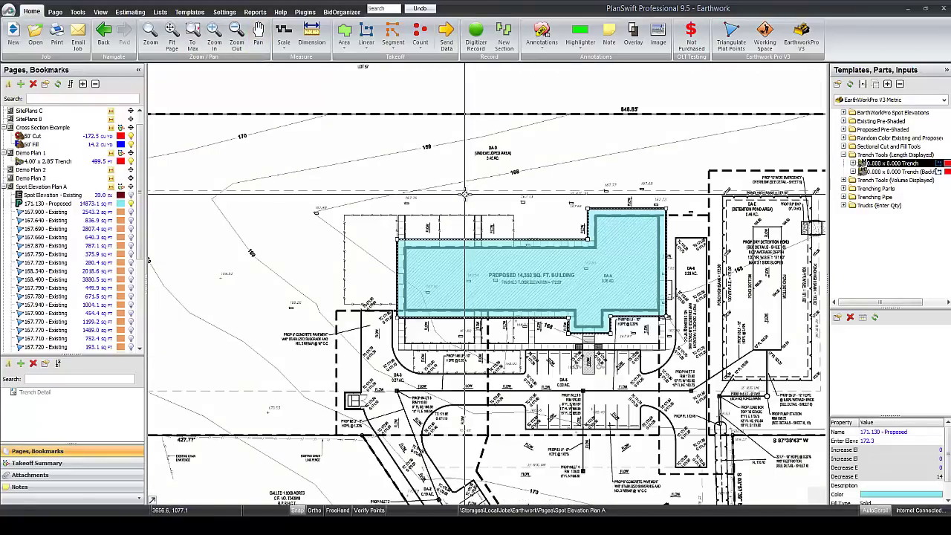
Collapse the Trench Tools (Length Displayed) folder, widen the template list, and check the Trench Tools (Volume Displayed) folder.
{"action": "left_click", "coordinate": [844, 155]}
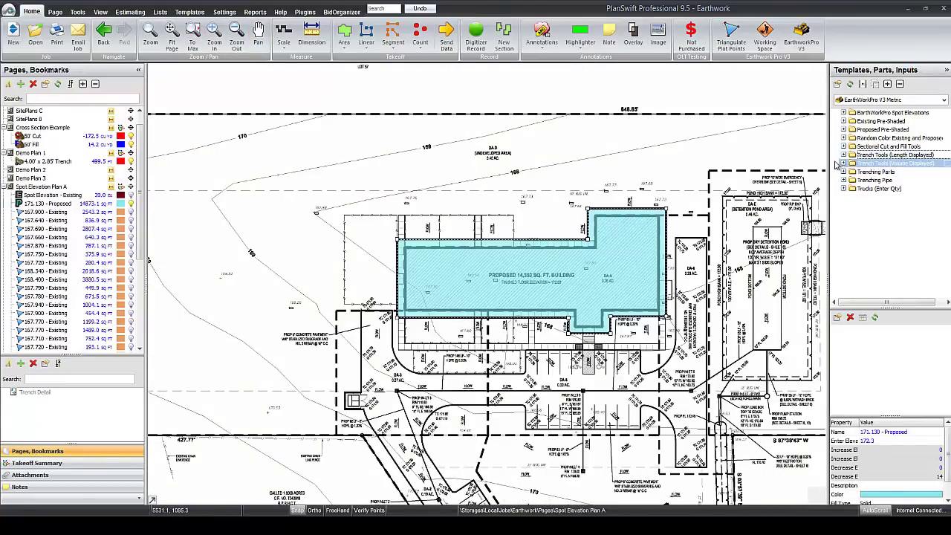
{"action": "left_click_drag", "start_coordinate": [829, 162], "coordinate": [808, 163]}
{"action": "left_click", "coordinate": [824, 163]}
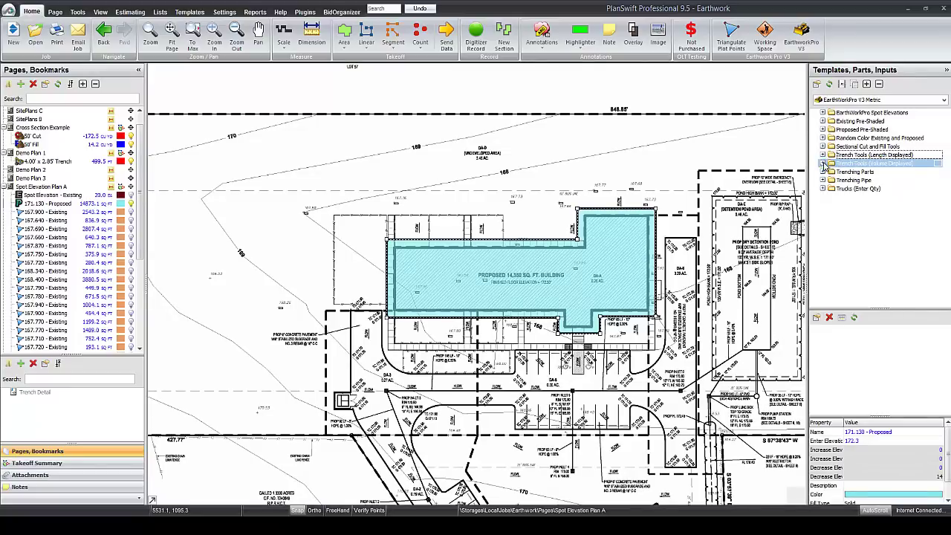
{"action": "left_click", "coordinate": [822, 164]}
{"action": "left_click", "coordinate": [823, 164]}
Expand the Trenching Parts and Trenching Pipe folders and look over the metric backfill, labor and pipe parts.
{"action": "left_click", "coordinate": [824, 173]}
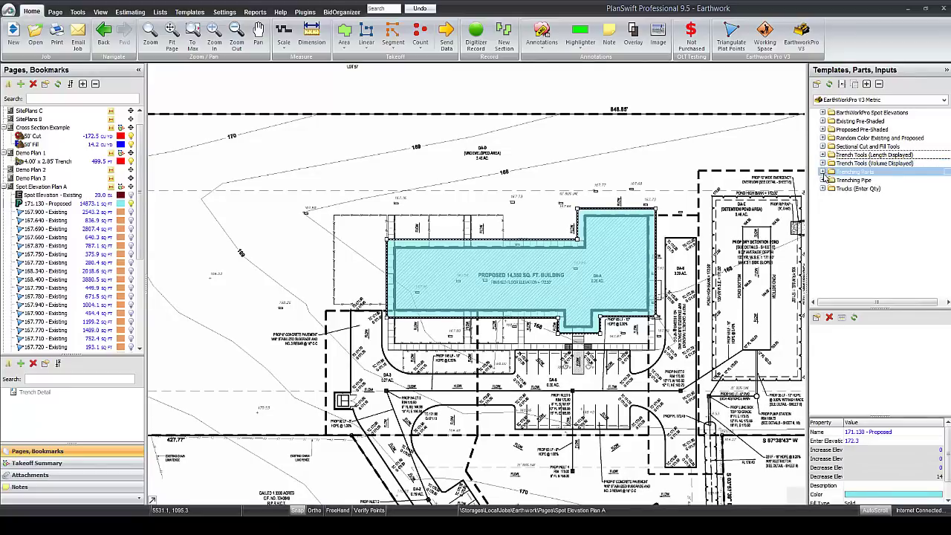
{"action": "left_click", "coordinate": [822, 171]}
{"action": "left_click", "coordinate": [872, 222]}
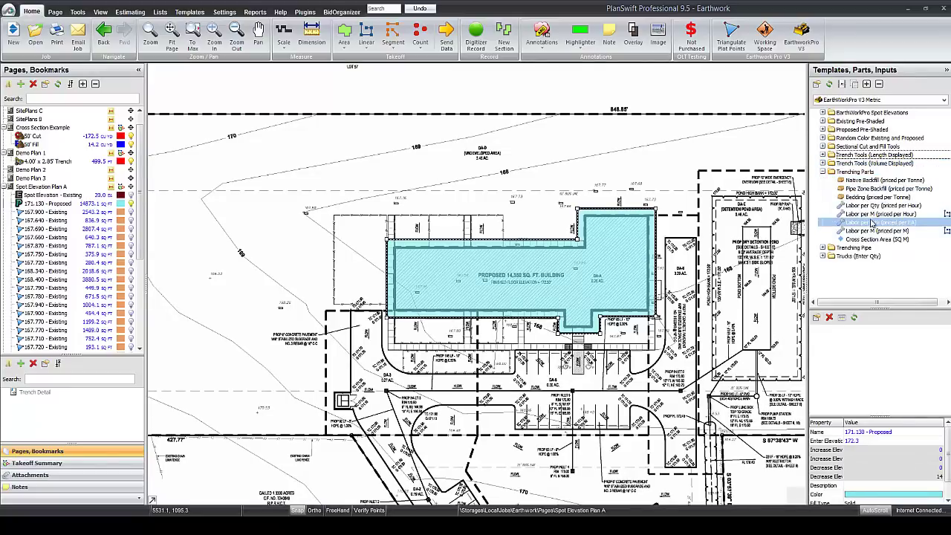
{"action": "left_click", "coordinate": [822, 247]}
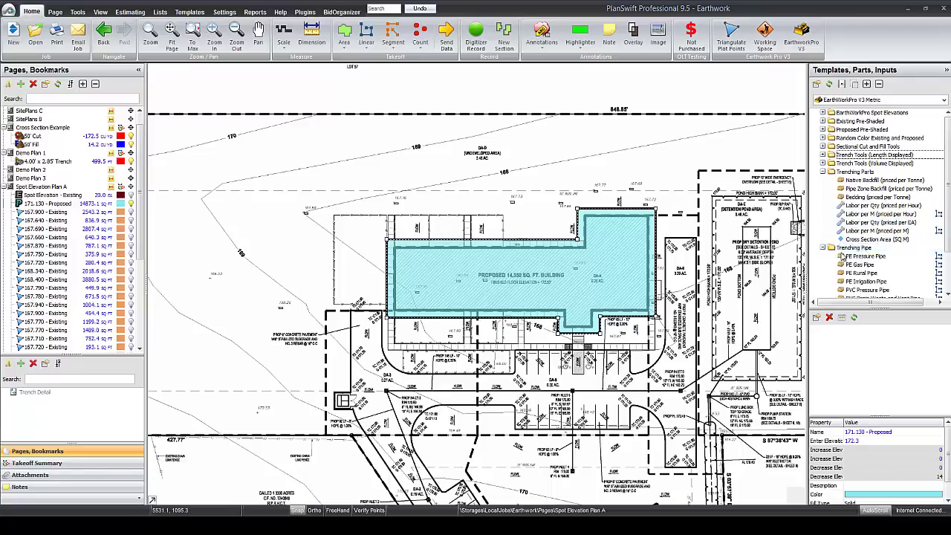
{"action": "left_click", "coordinate": [847, 256]}
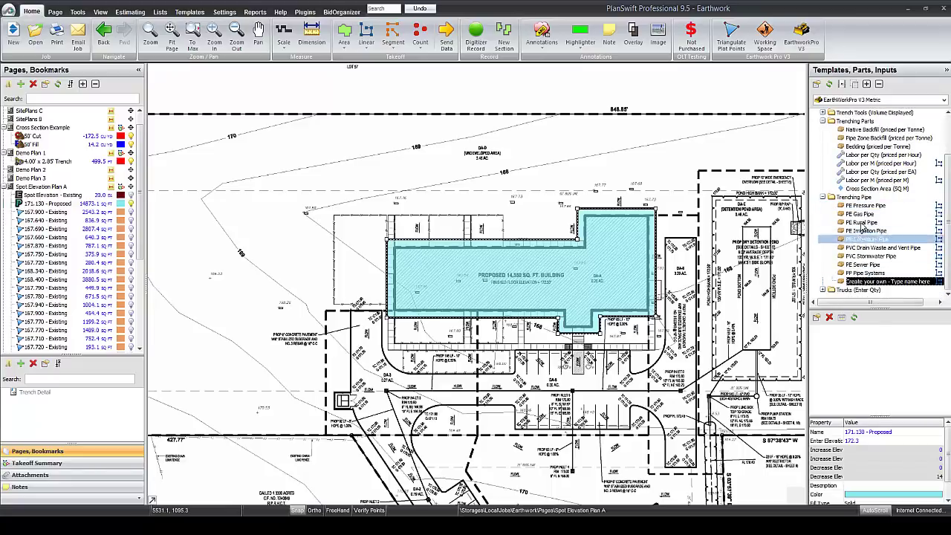
{"action": "left_click", "coordinate": [862, 222]}
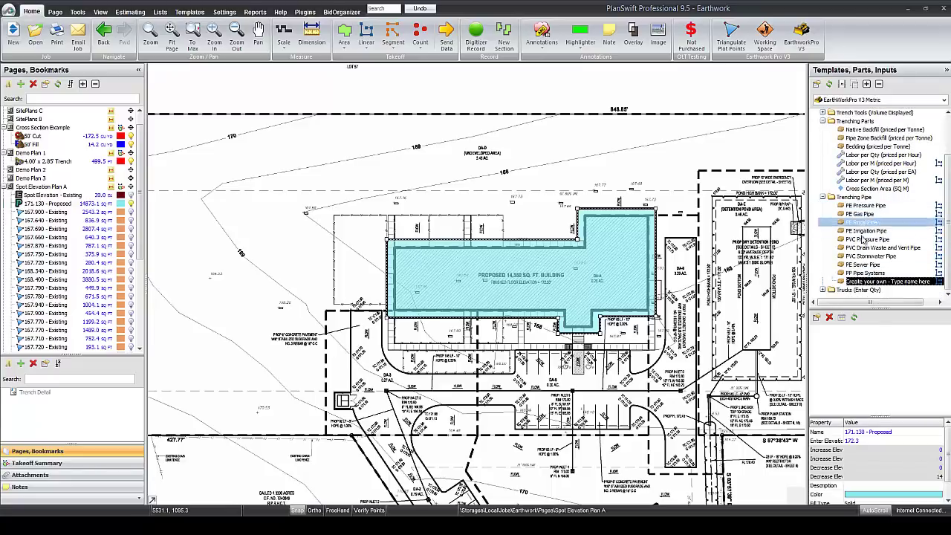
Open the properties of the "Create your own - Type name here" pipe part, examine its editable name, and close without changes.
{"action": "right_click", "coordinate": [869, 283]}
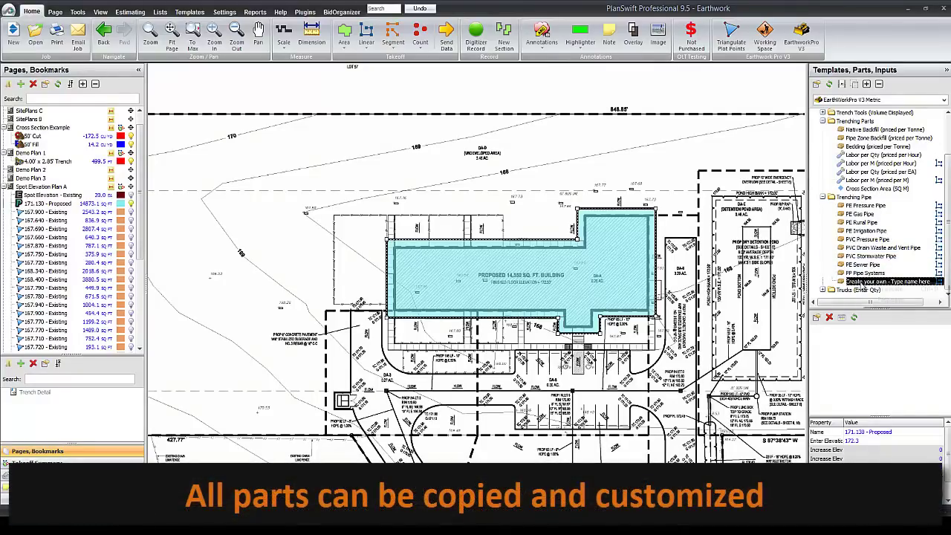
{"action": "left_click", "coordinate": [890, 299]}
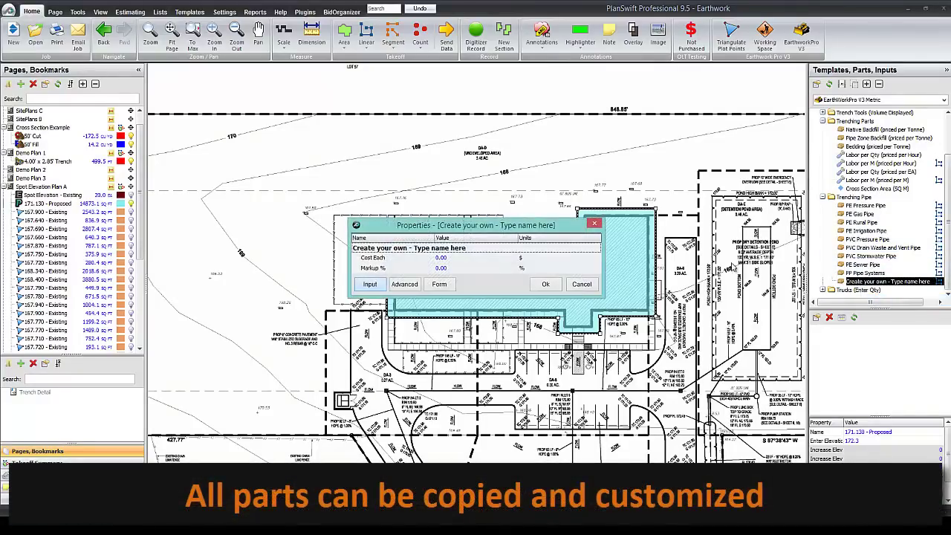
{"action": "left_click", "coordinate": [484, 248]}
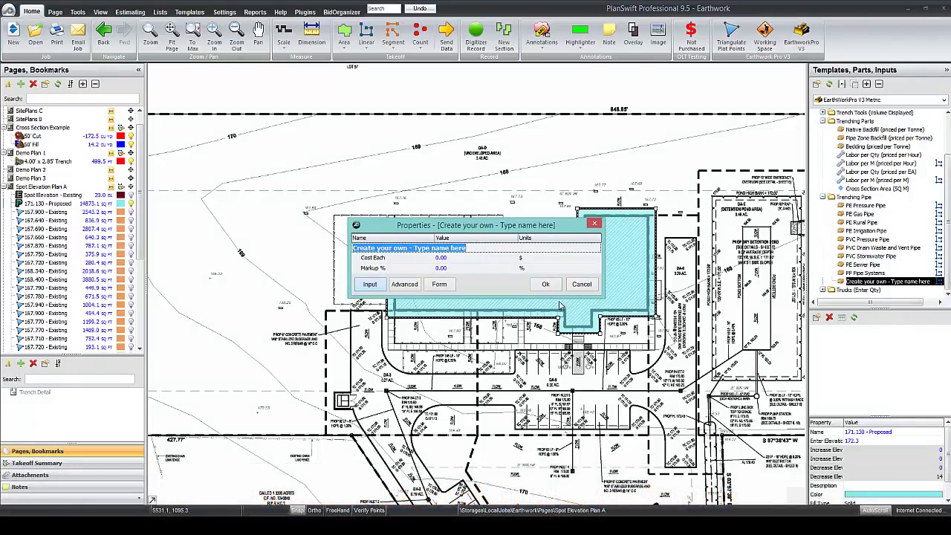
{"action": "left_click", "coordinate": [580, 285]}
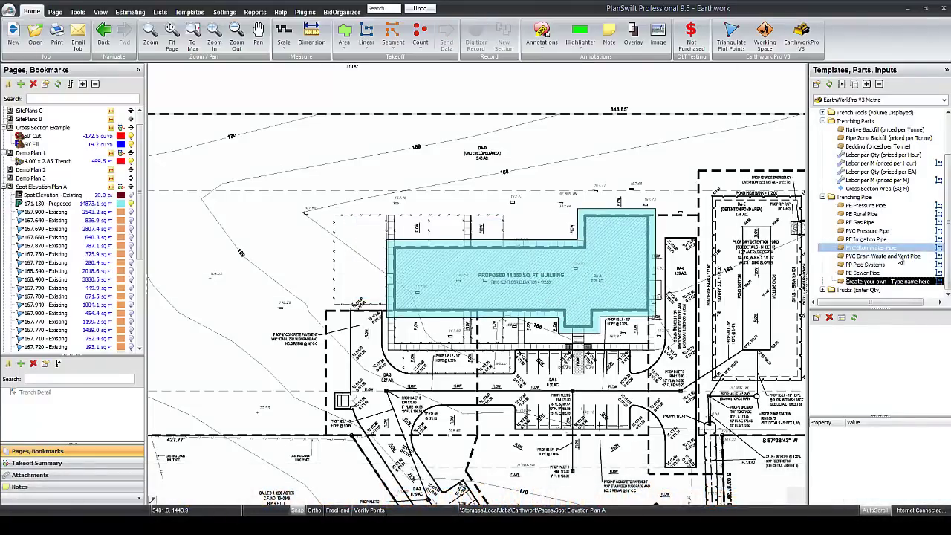
Duplicate the "Create your own - Type name here" pipe part and name the copy Silly Pipe.
{"action": "left_click", "coordinate": [853, 84]}
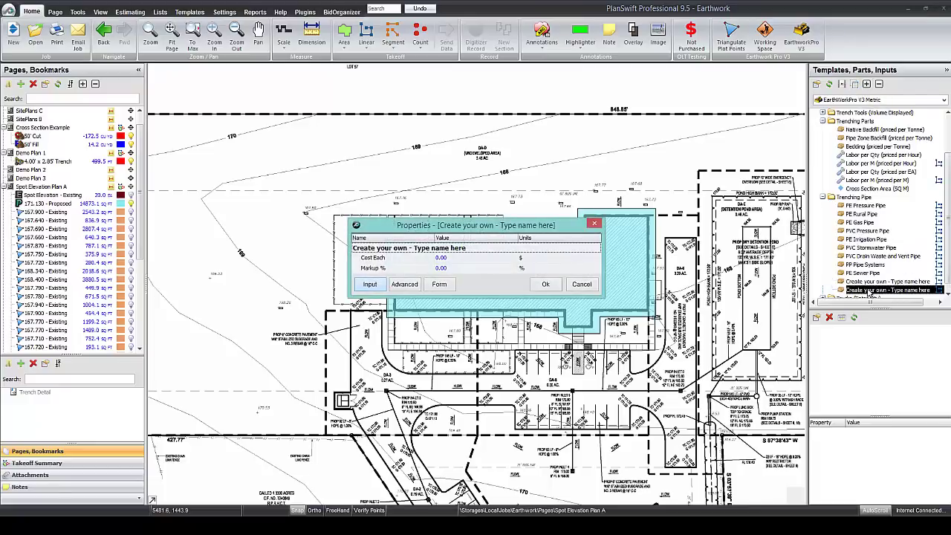
{"action": "left_click", "coordinate": [467, 249]}
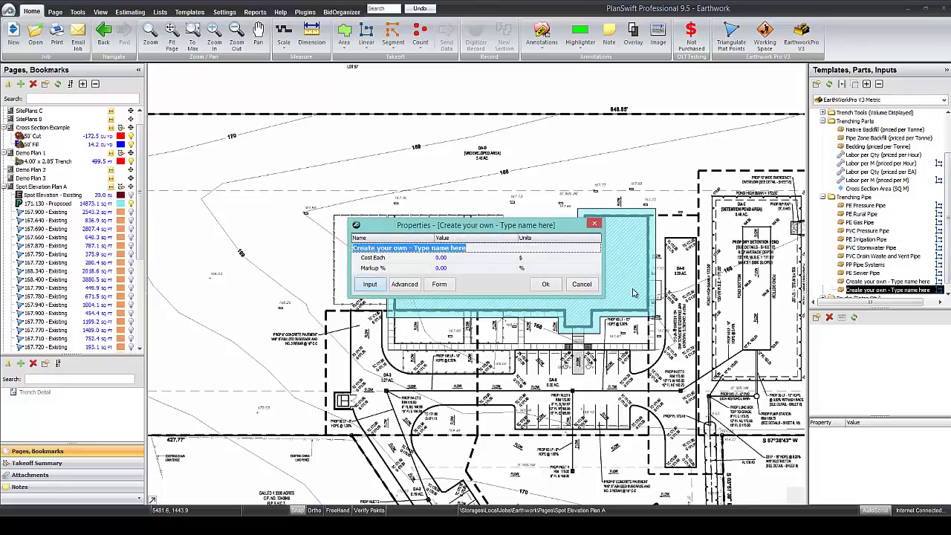
{"action": "type", "text": "Silly Pipe"}
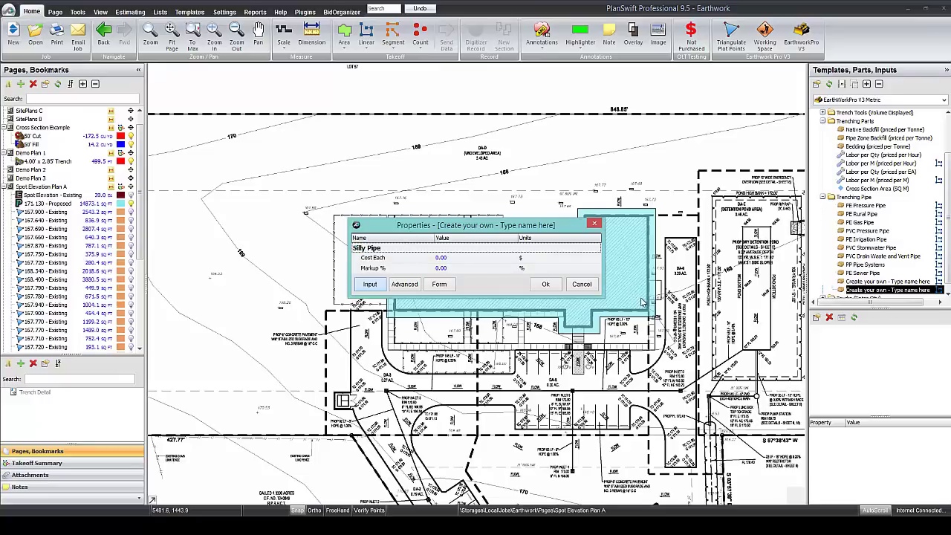
{"action": "left_click", "coordinate": [545, 284]}
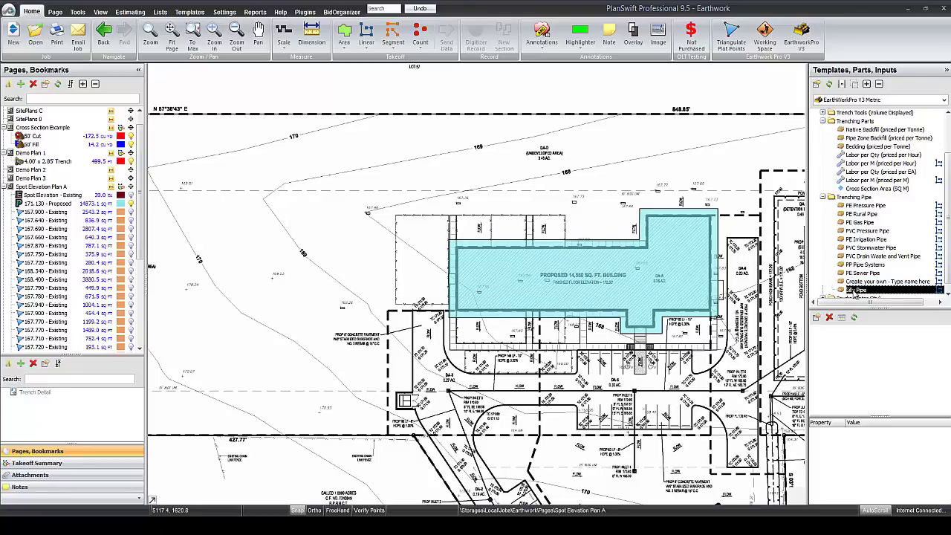
Delete the Silly Pipe part from the Trenching Pipe folder of the EarthWorkPro V3 Metric templates.
{"action": "right_click", "coordinate": [854, 289]}
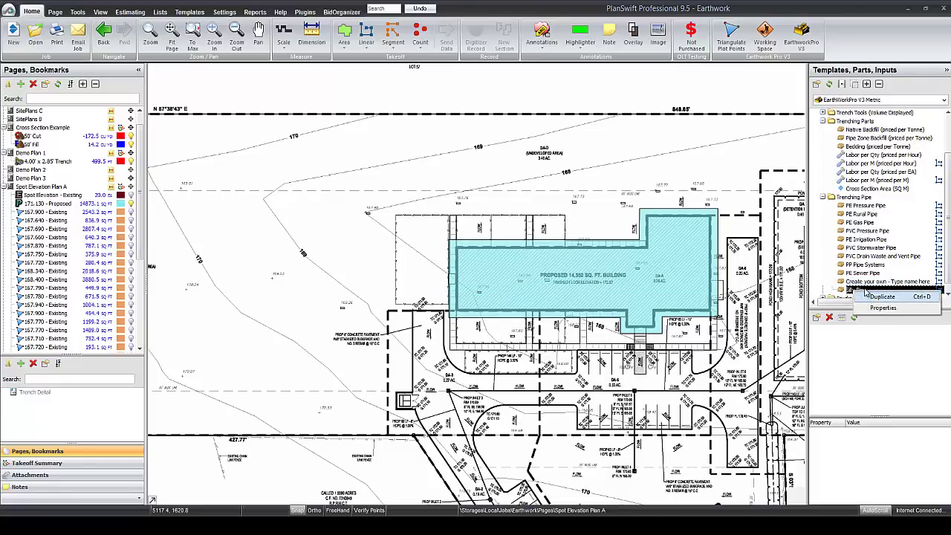
{"action": "left_click", "coordinate": [189, 12]}
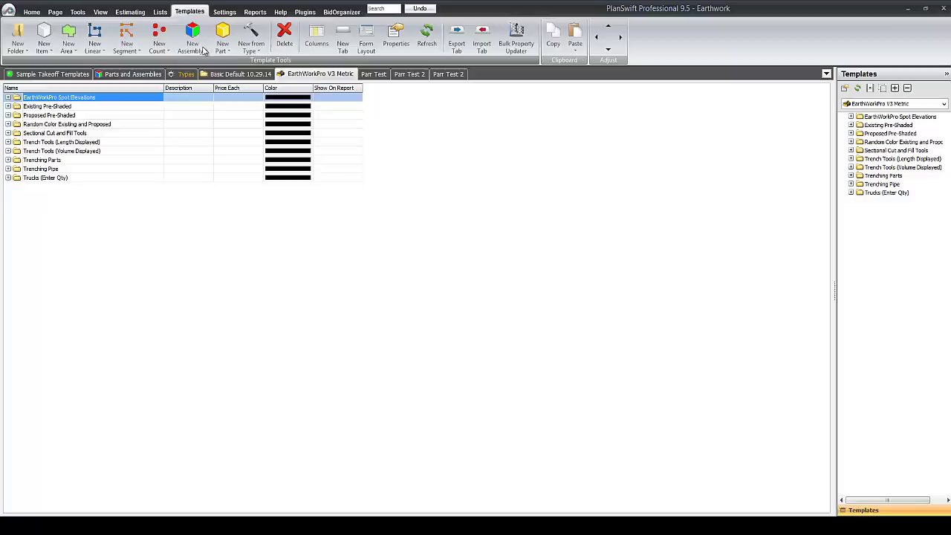
{"action": "left_click", "coordinate": [8, 169]}
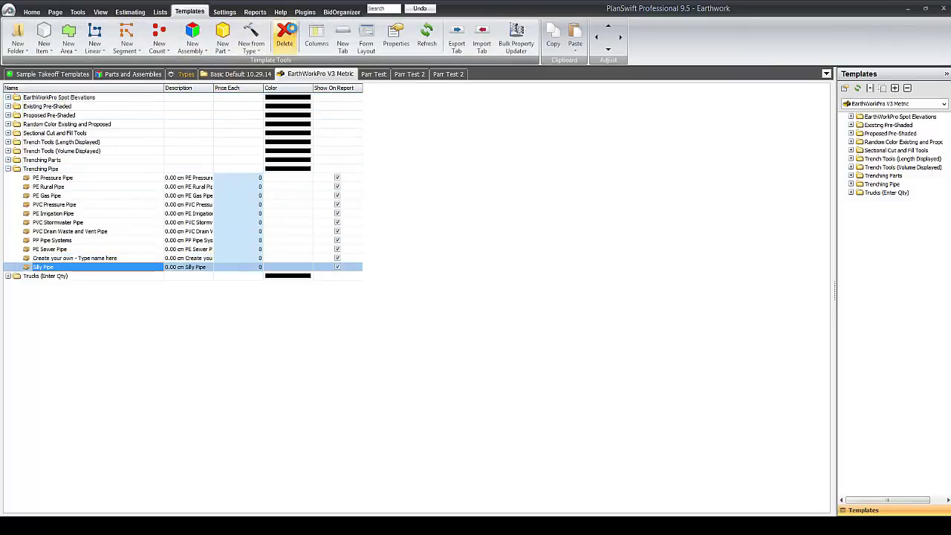
{"action": "left_click", "coordinate": [284, 34]}
{"action": "left_click", "coordinate": [494, 265]}
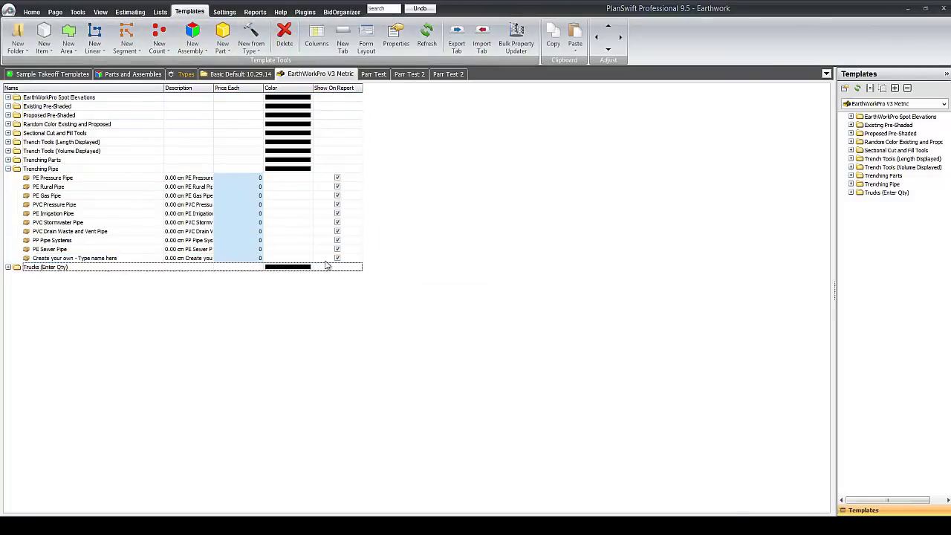
Expand the Trucks (Enter Qty), Trenching Parts, Sectional Cut and Fill Tools, and Random Color Existing and Proposed template folders and look over their items.
{"action": "left_click", "coordinate": [65, 260]}
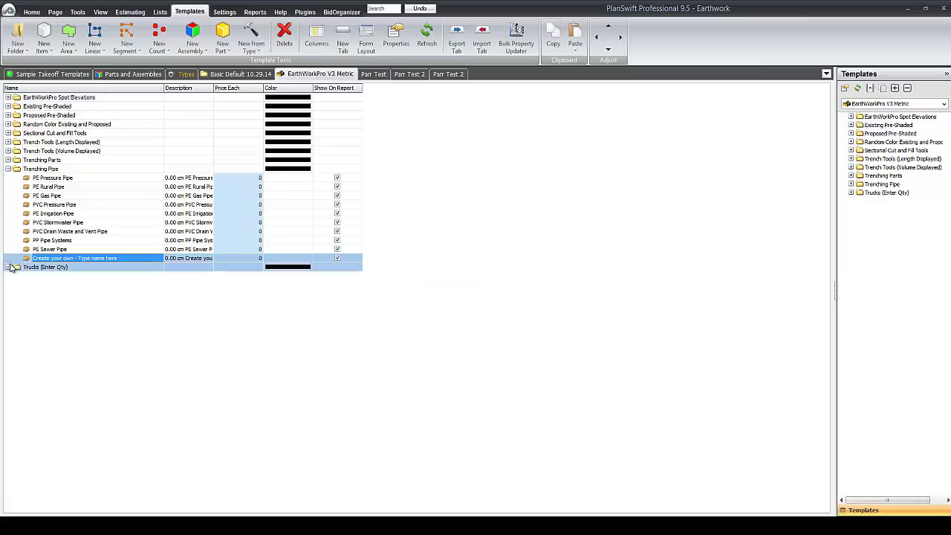
{"action": "double_click", "coordinate": [42, 267]}
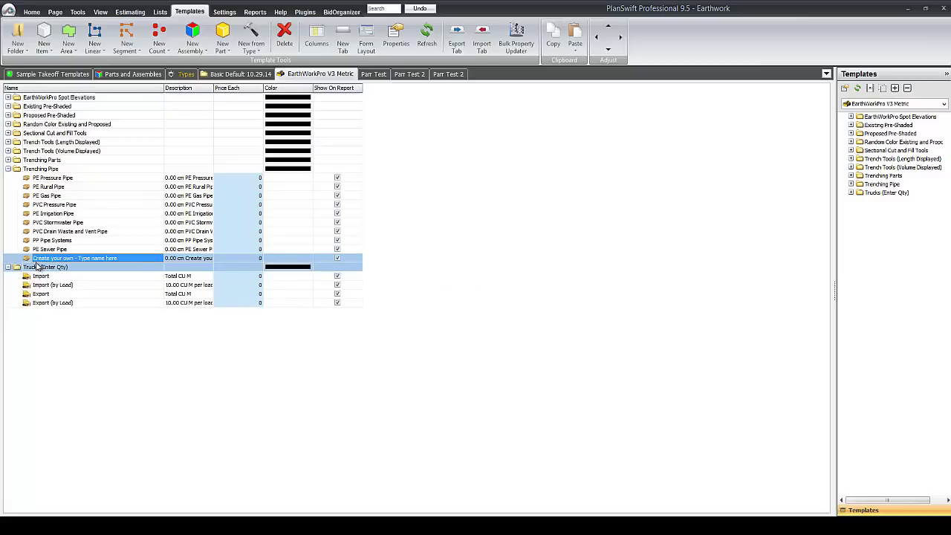
{"action": "left_click", "coordinate": [8, 159]}
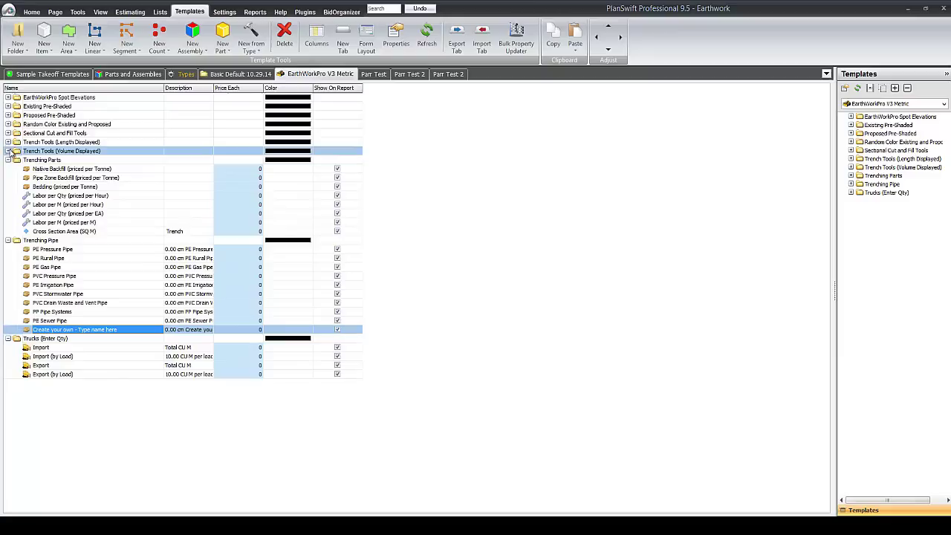
{"action": "left_click", "coordinate": [8, 133]}
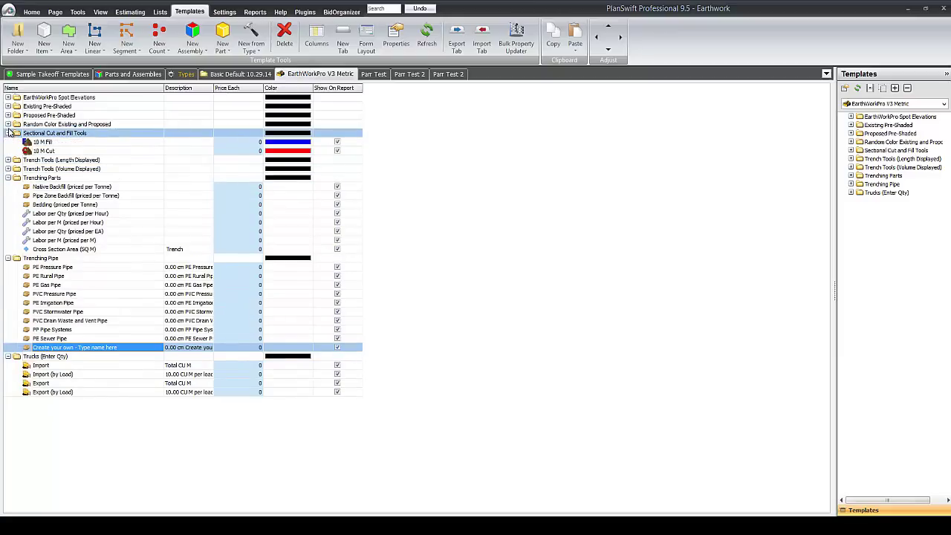
{"action": "left_click", "coordinate": [8, 124]}
{"action": "left_click", "coordinate": [37, 125]}
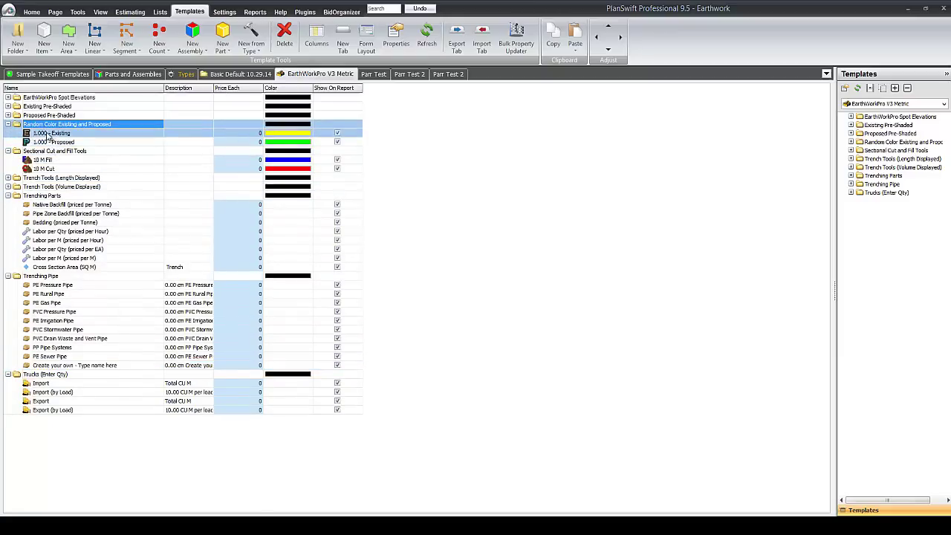
Expand the Proposed Pre-Shaded, Existing Pre-Shaded and EarthWorkPro Spot Elevations folders and compare their elevation items and colors.
{"action": "left_click", "coordinate": [7, 116]}
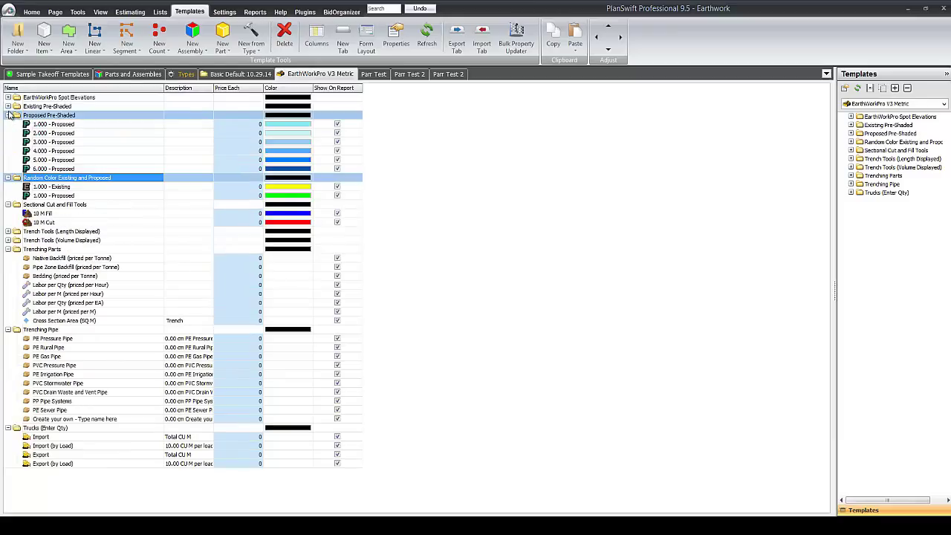
{"action": "left_click", "coordinate": [7, 106]}
{"action": "left_click", "coordinate": [34, 109]}
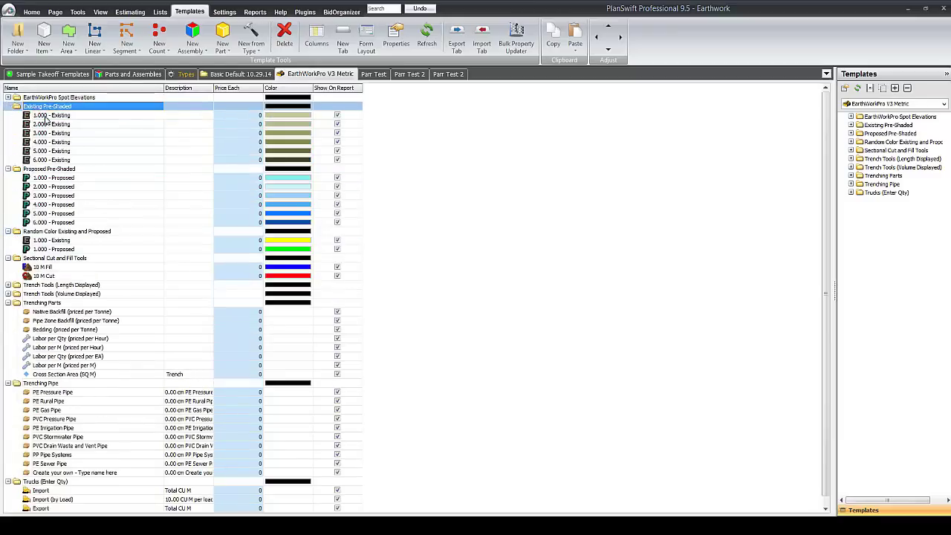
{"action": "left_click", "coordinate": [49, 169]}
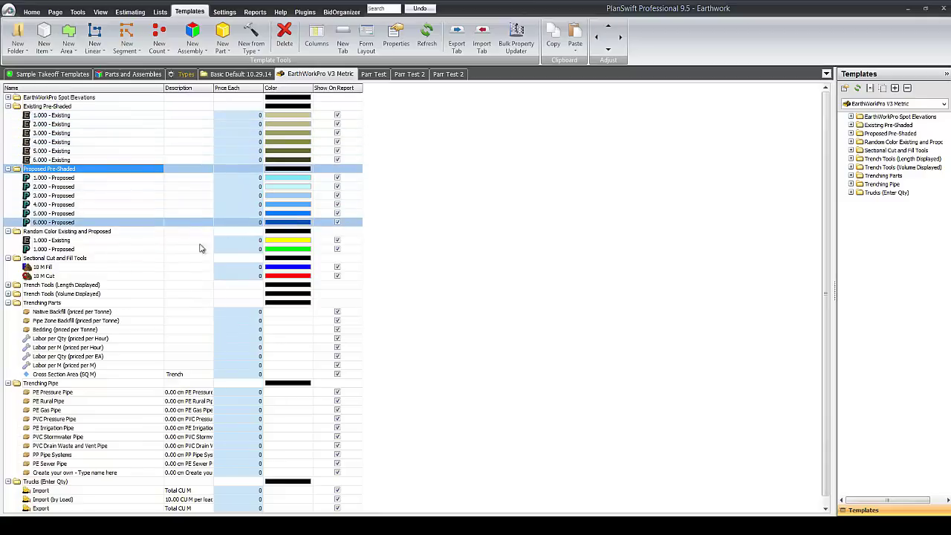
{"action": "left_click", "coordinate": [73, 231]}
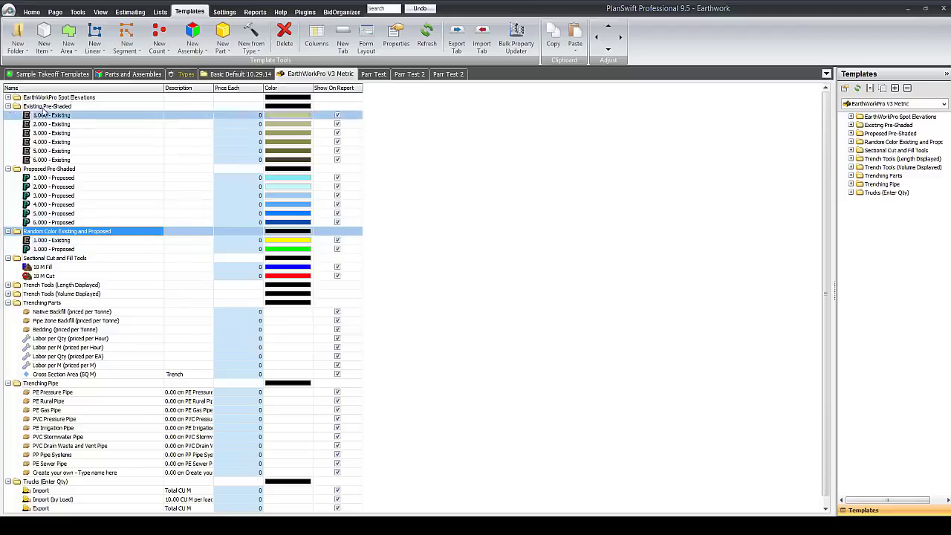
{"action": "left_click", "coordinate": [8, 98]}
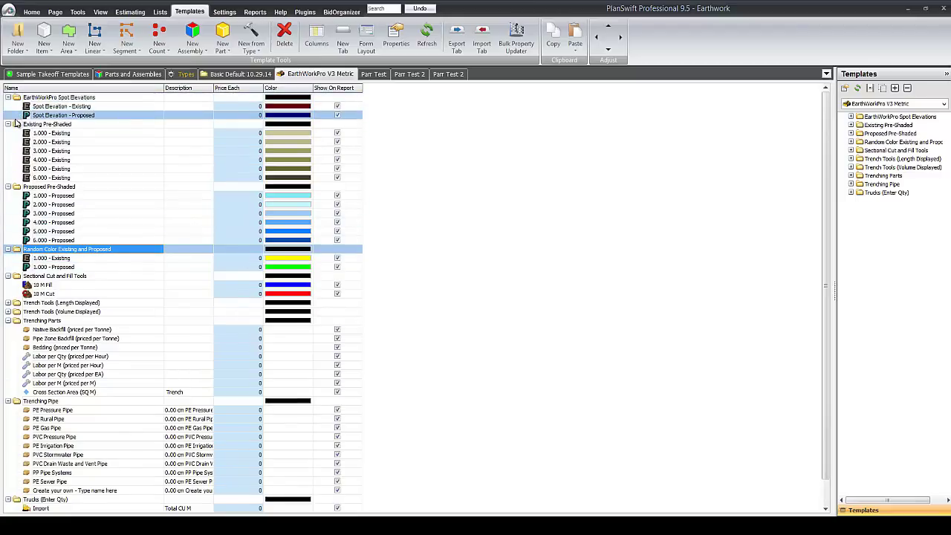
Collapse all expanded folders of the EarthWorkPro V3 Metric templates.
{"action": "left_click", "coordinate": [7, 98]}
{"action": "left_click", "coordinate": [8, 106]}
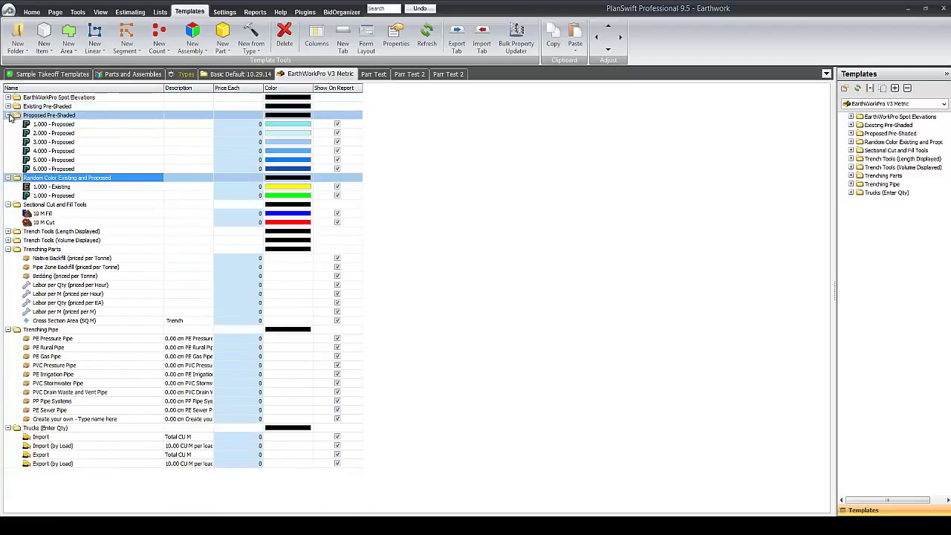
{"action": "left_click", "coordinate": [8, 115]}
{"action": "left_click", "coordinate": [8, 124]}
{"action": "left_click", "coordinate": [7, 133]}
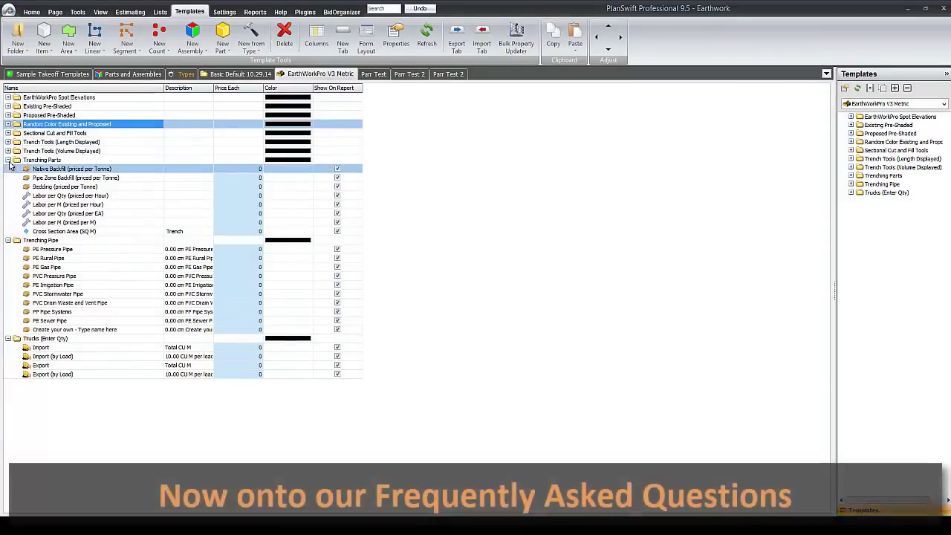
{"action": "left_click", "coordinate": [8, 160]}
{"action": "left_click", "coordinate": [7, 168]}
{"action": "left_click", "coordinate": [7, 178]}
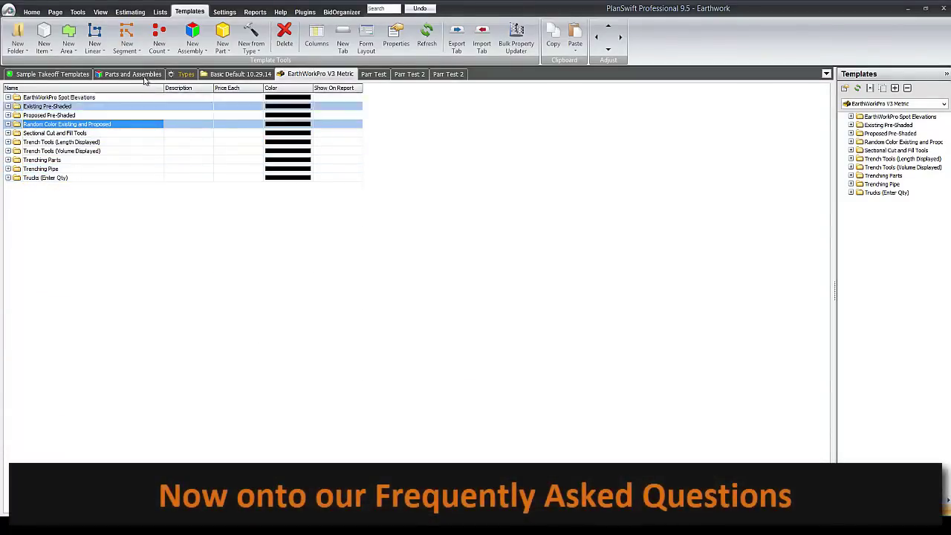
Expand the Earthwork Controls in the estimate and look over the Spot Elevation Plan A and Existing and Proposed Contours A calculation folders.
{"action": "left_click", "coordinate": [130, 11]}
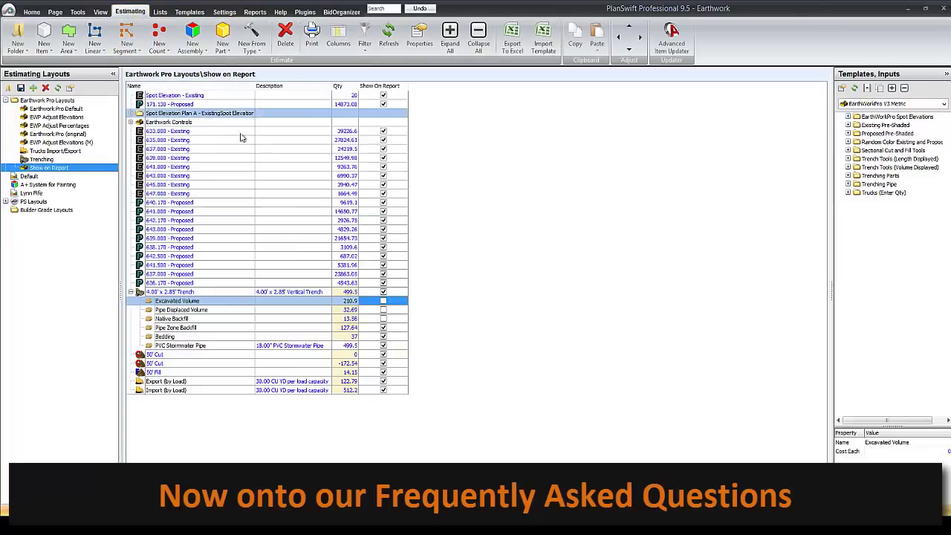
{"action": "left_click", "coordinate": [132, 122]}
{"action": "left_click", "coordinate": [141, 140]}
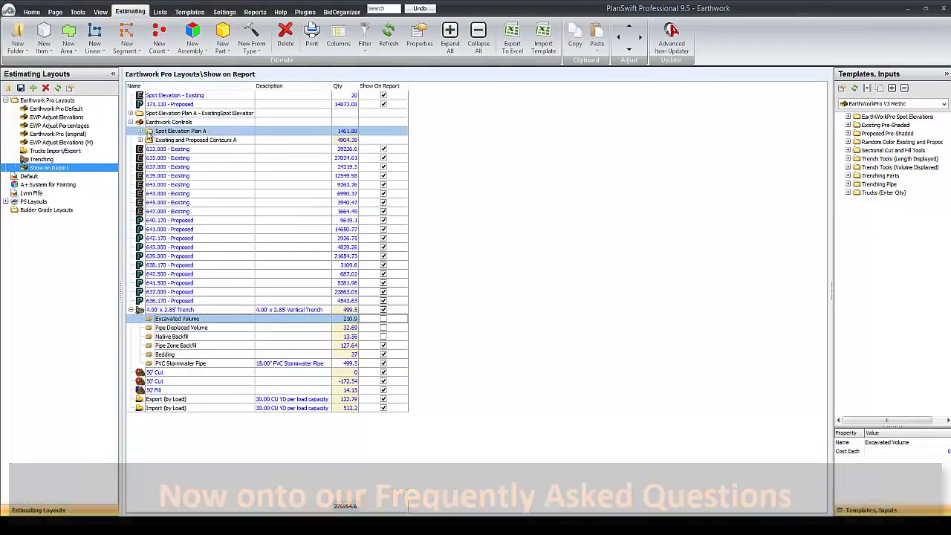
{"action": "left_click", "coordinate": [141, 140]}
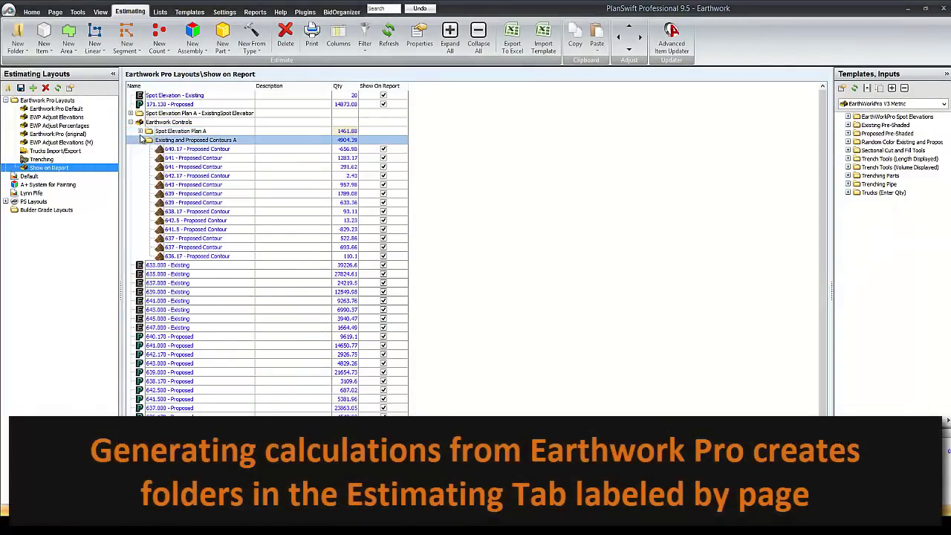
{"action": "left_click", "coordinate": [140, 131]}
{"action": "left_click", "coordinate": [207, 149]}
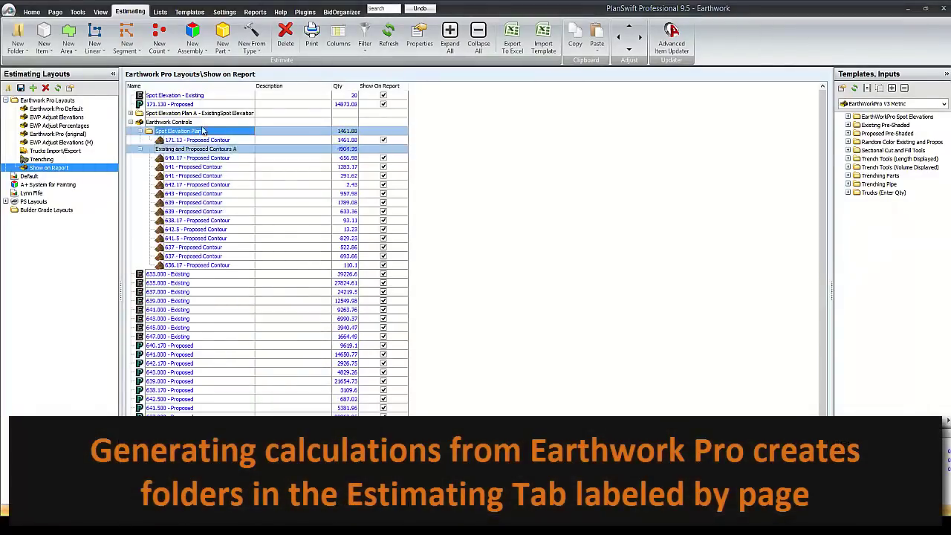
Return to the Spot Elevation Plan A page, make all its takeoff items visible, and select the 171.130 - Proposed building area.
{"action": "left_click", "coordinate": [31, 12]}
{"action": "left_click", "coordinate": [48, 203]}
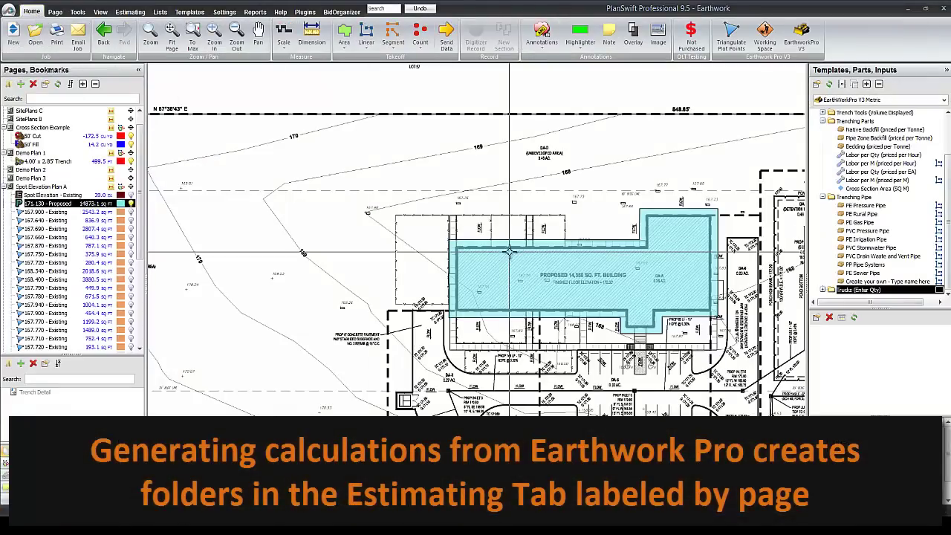
{"action": "left_click_drag", "start_coordinate": [629, 265], "coordinate": [533, 229]}
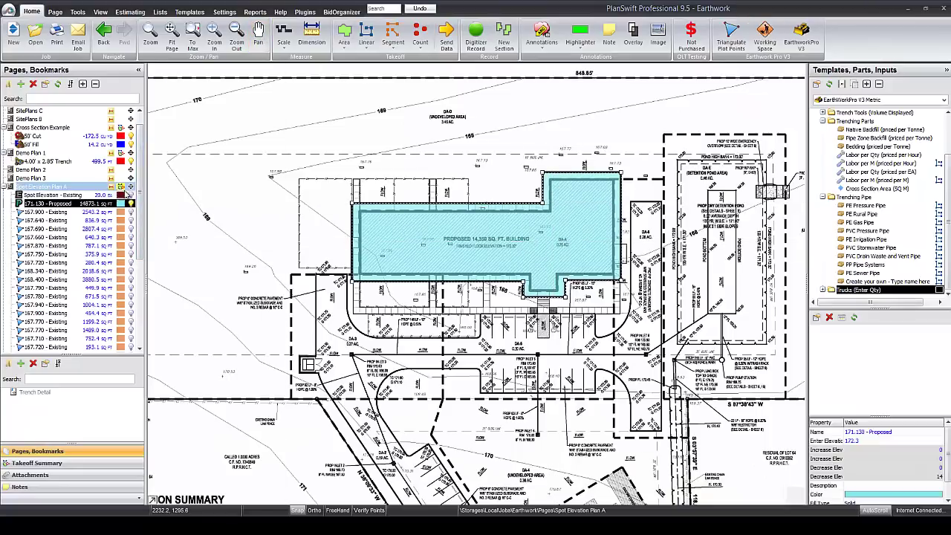
{"action": "left_click", "coordinate": [120, 187]}
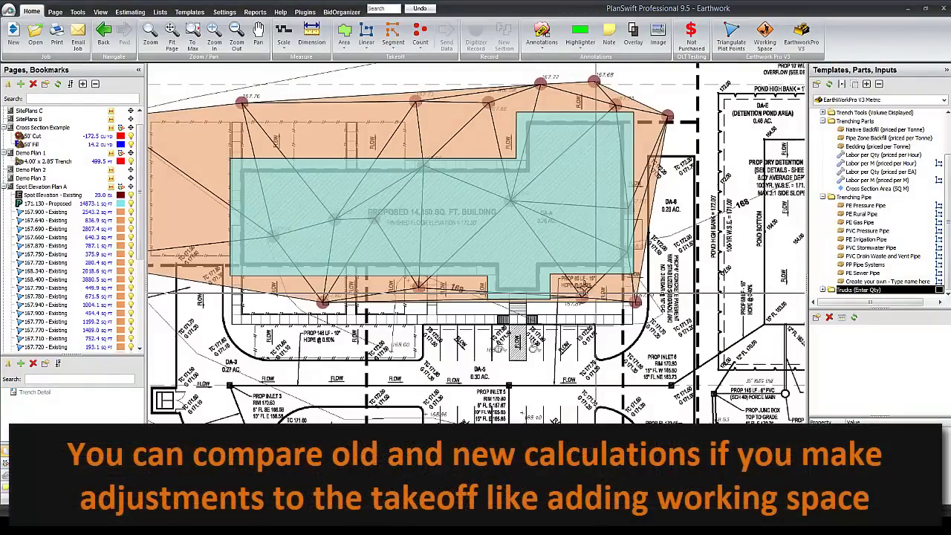
{"action": "left_click", "coordinate": [577, 244]}
{"action": "scroll", "coordinate": [576, 244], "scroll_direction": "up", "scroll_amount": 2}
{"action": "left_click_drag", "start_coordinate": [576, 244], "coordinate": [606, 251]}
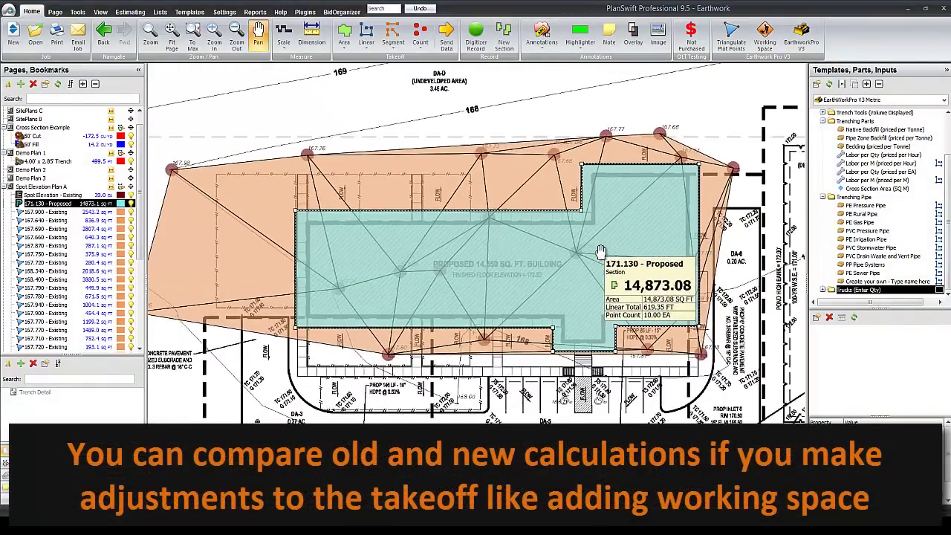
{"action": "scroll", "coordinate": [500, 245], "scroll_direction": "down", "scroll_amount": 1}
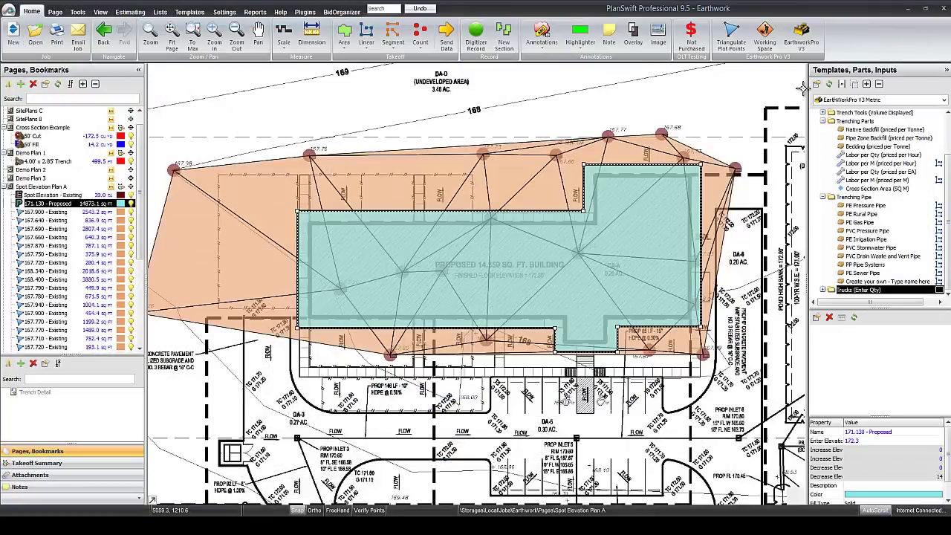
Calculate the cut and fill for Spot Elevation Plan A in EarthWorkPro V3 and inspect the building area in the enlarged results.
{"action": "left_click", "coordinate": [801, 36]}
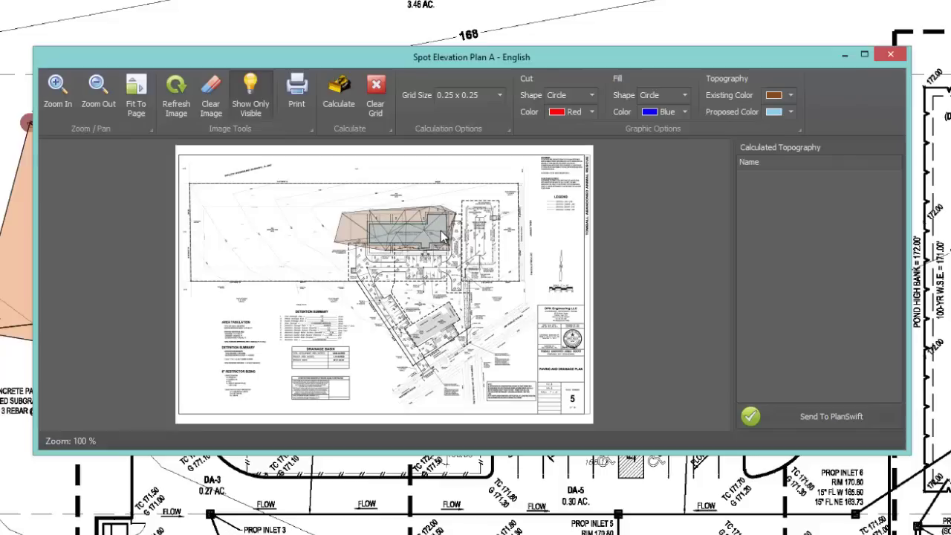
{"action": "left_click", "coordinate": [346, 97]}
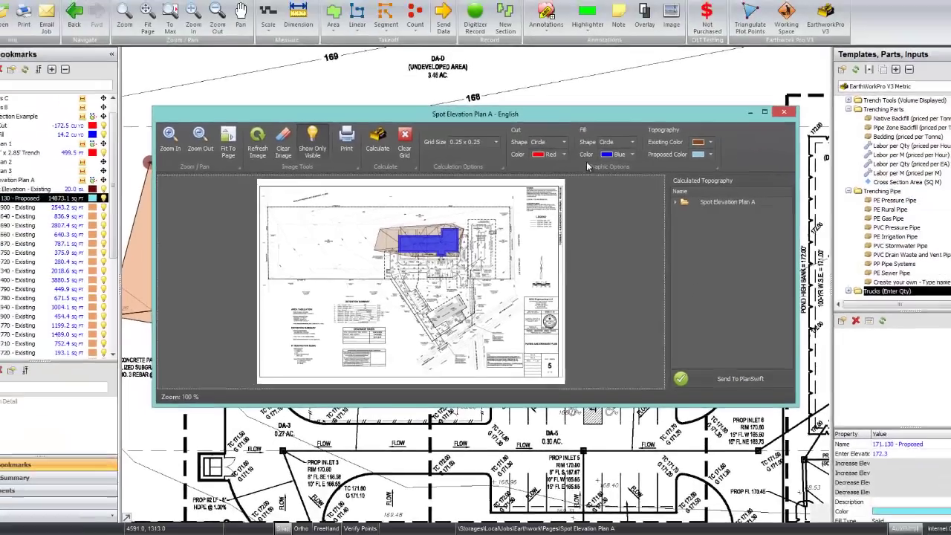
{"action": "left_click", "coordinate": [764, 111]}
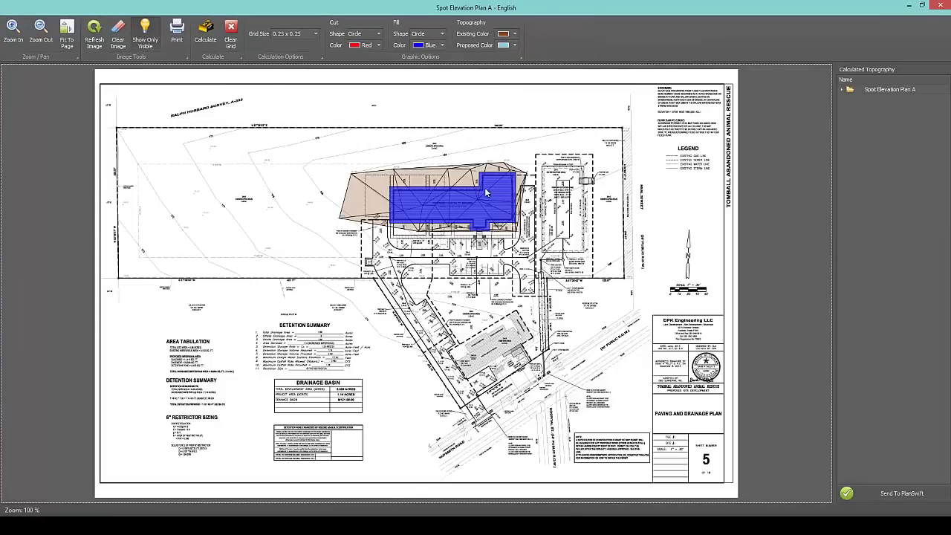
{"action": "scroll", "coordinate": [487, 193], "scroll_direction": "up", "scroll_amount": 3}
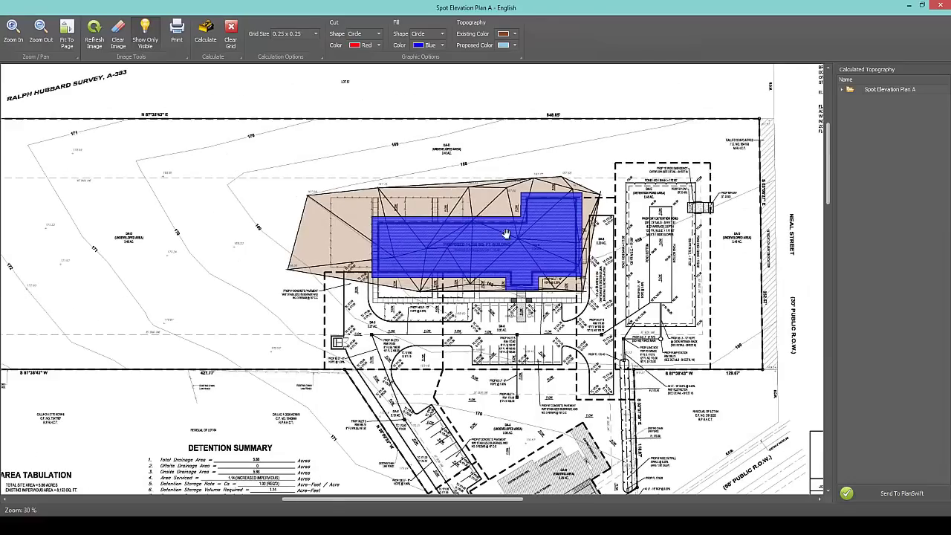
{"action": "scroll", "coordinate": [505, 234], "scroll_direction": "up", "scroll_amount": 1}
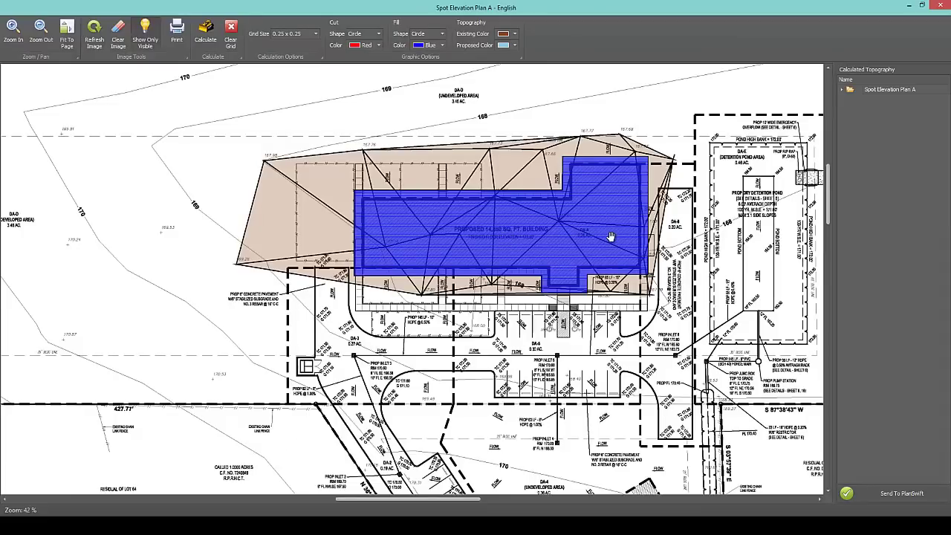
Expand the calculated topography folder and rename it Spot Elevation Plan A - 2.
{"action": "left_click", "coordinate": [892, 90]}
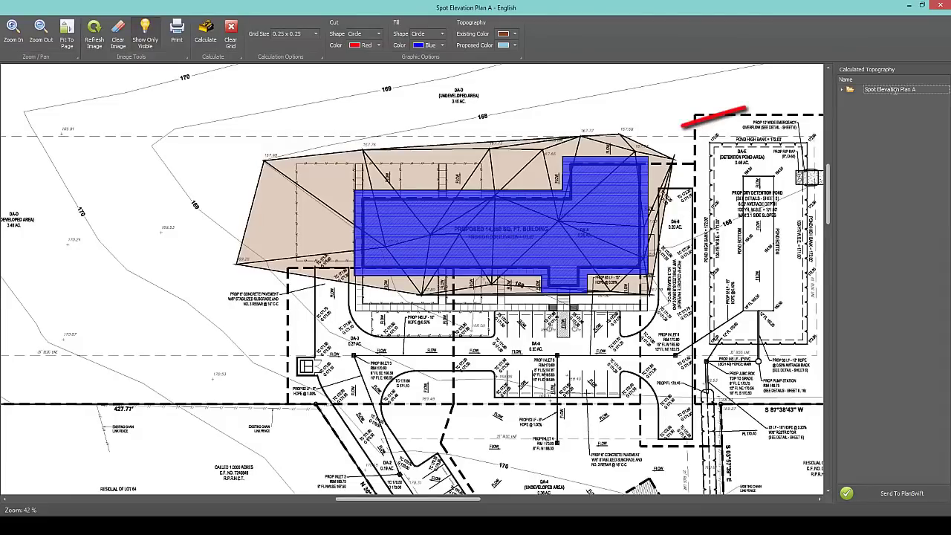
{"action": "left_click", "coordinate": [843, 89]}
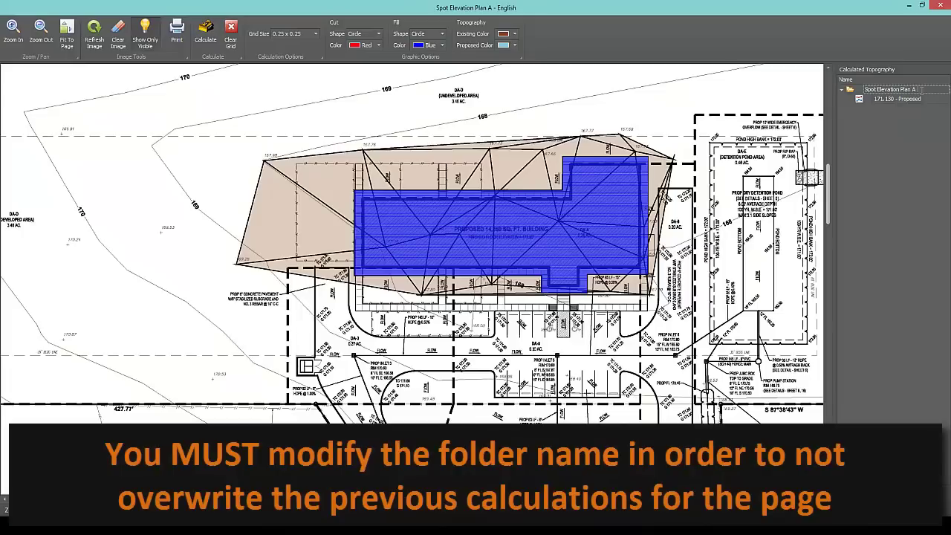
{"action": "type", "text": "2"}
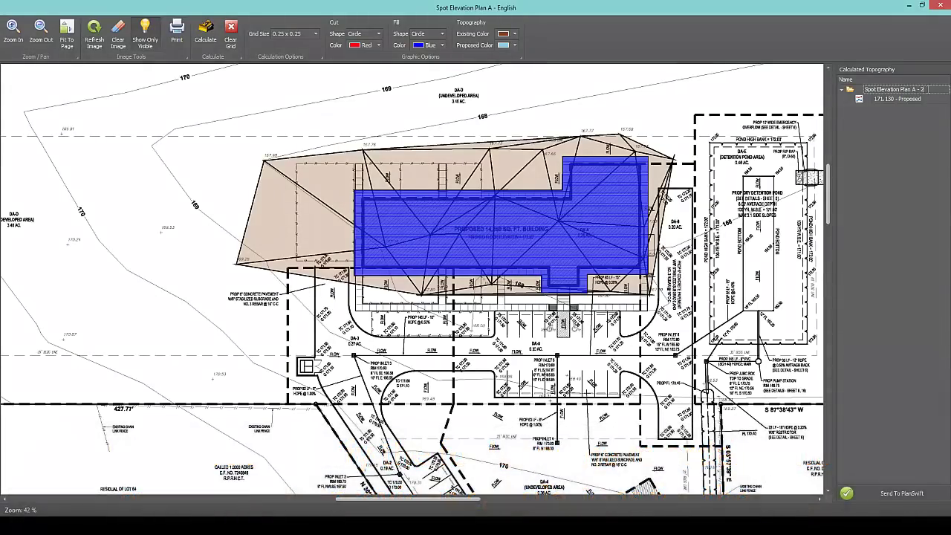
{"action": "key", "text": "Return"}
{"action": "left_click", "coordinate": [919, 90]}
Send the new calculation to PlanSwift and leave the EarthWorkPro calculation window.
{"action": "left_click", "coordinate": [910, 496]}
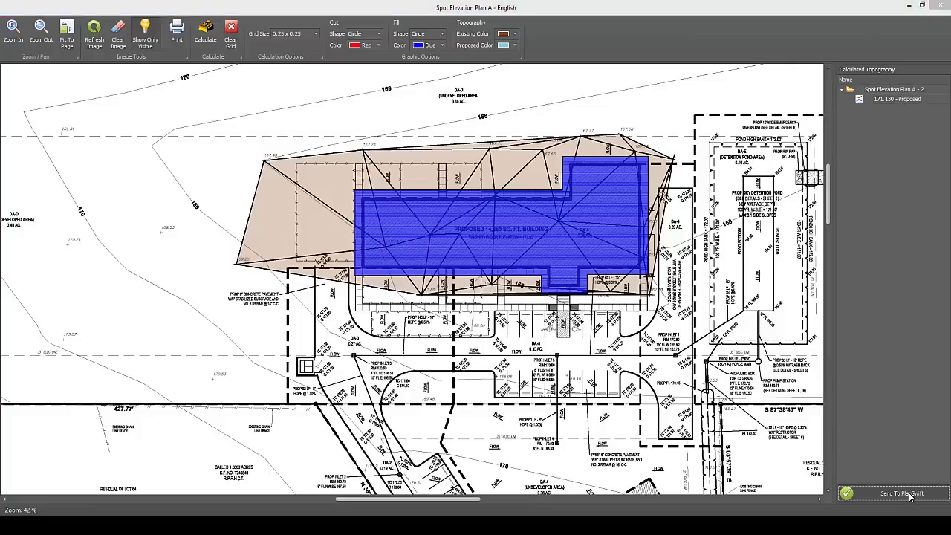
{"action": "left_click", "coordinate": [510, 295]}
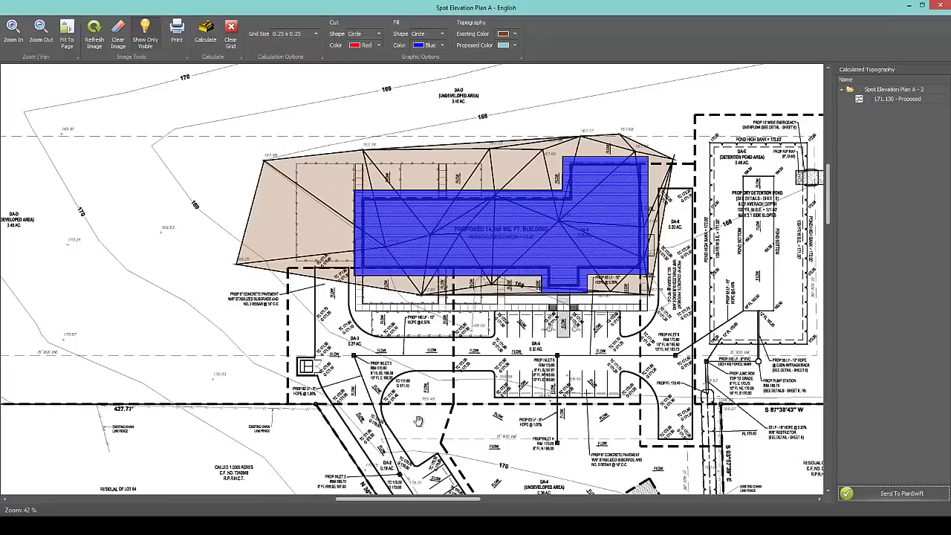
{"action": "left_click", "coordinate": [909, 8]}
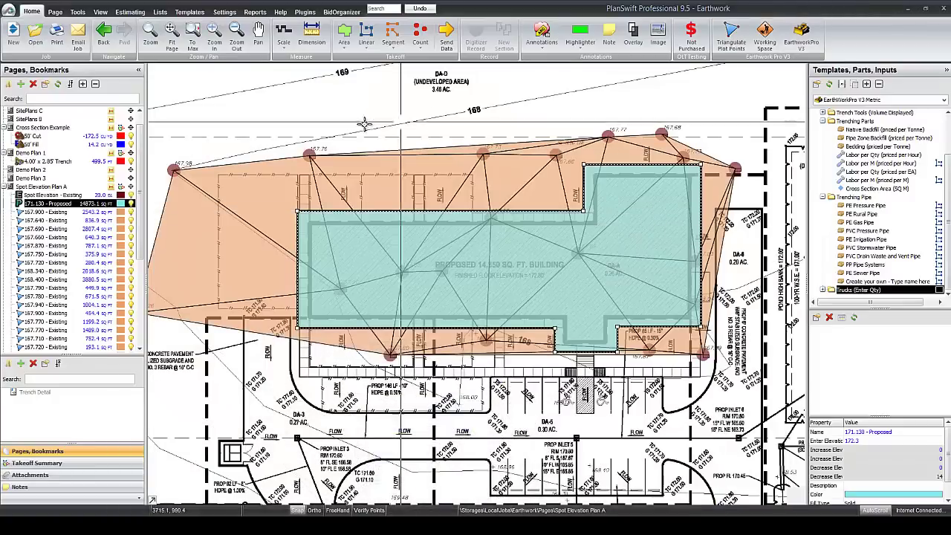
Show the estimate in the Earthwork Pro Default layout and select the 171.13 - Proposed Contour under Spot Elevation Plan A.
{"action": "left_click", "coordinate": [131, 12]}
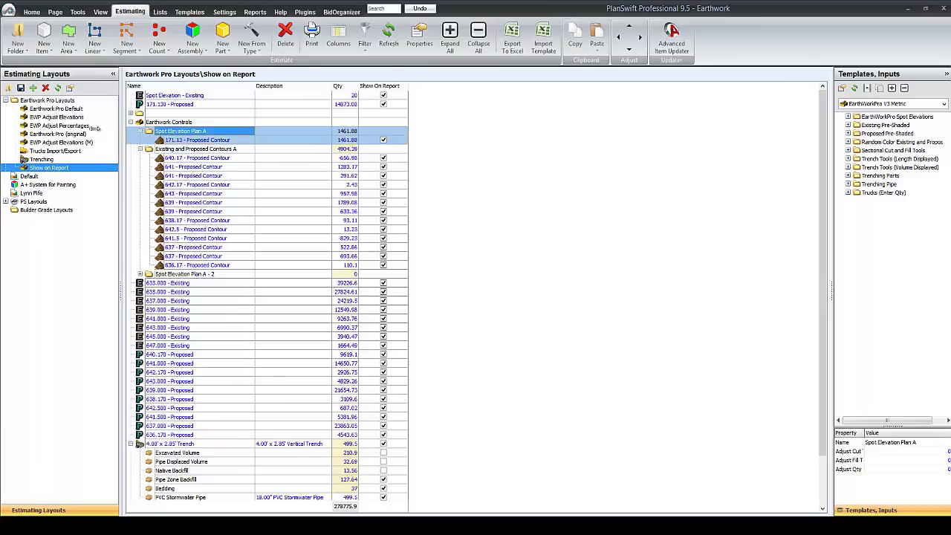
{"action": "left_click", "coordinate": [56, 110]}
{"action": "left_click", "coordinate": [210, 141]}
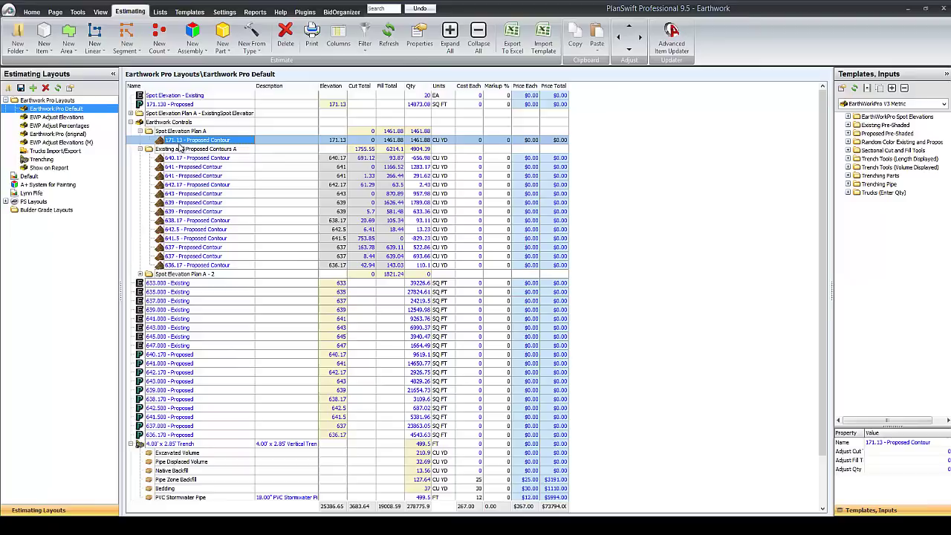
Expand Spot Elevation Plan A - 2 and compare the fill total of its 171.13 - Proposed Contour with that under Spot Elevation Plan A.
{"action": "left_click", "coordinate": [396, 142]}
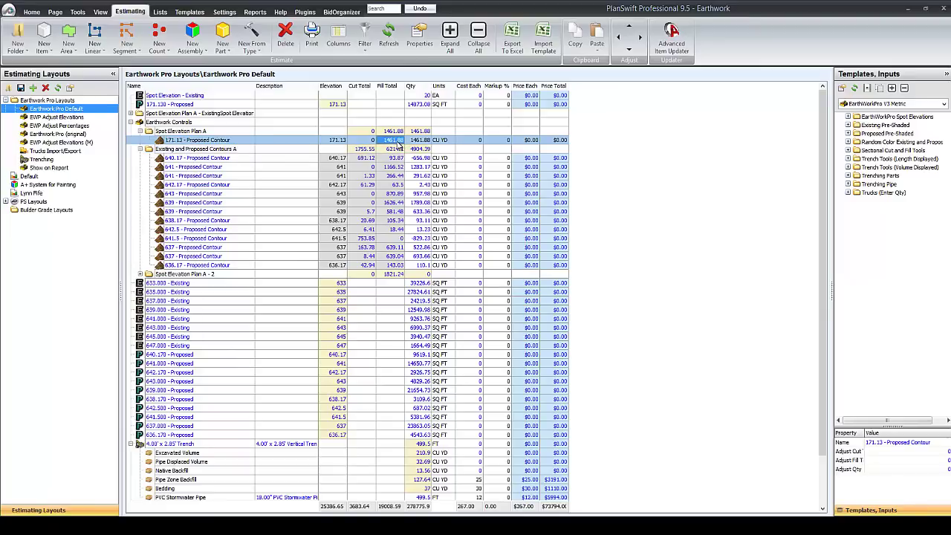
{"action": "left_click", "coordinate": [170, 274]}
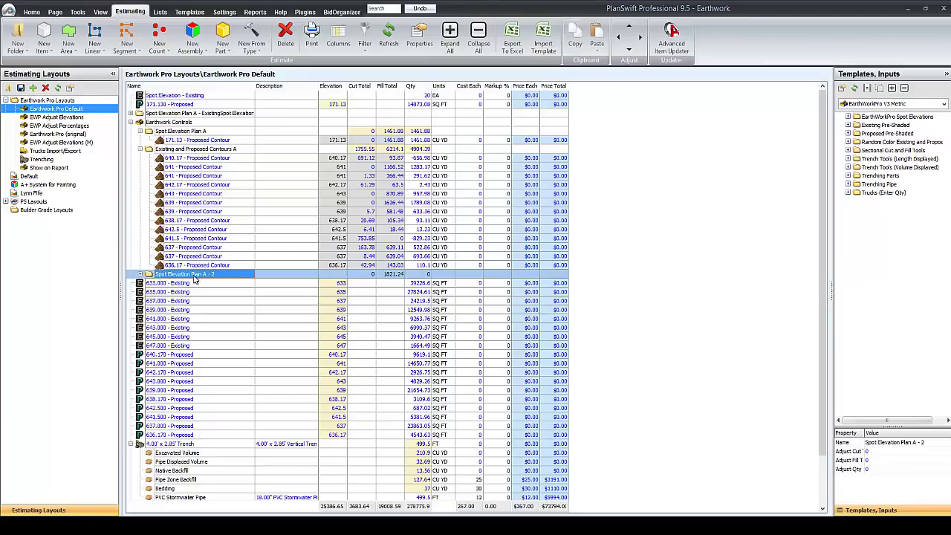
{"action": "left_click", "coordinate": [140, 274]}
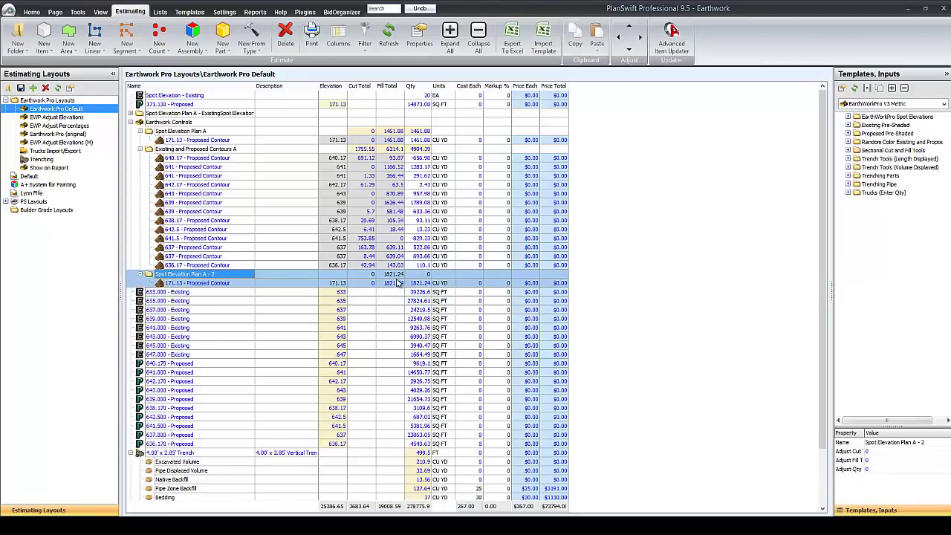
{"action": "left_click", "coordinate": [397, 283]}
{"action": "left_click", "coordinate": [398, 283]}
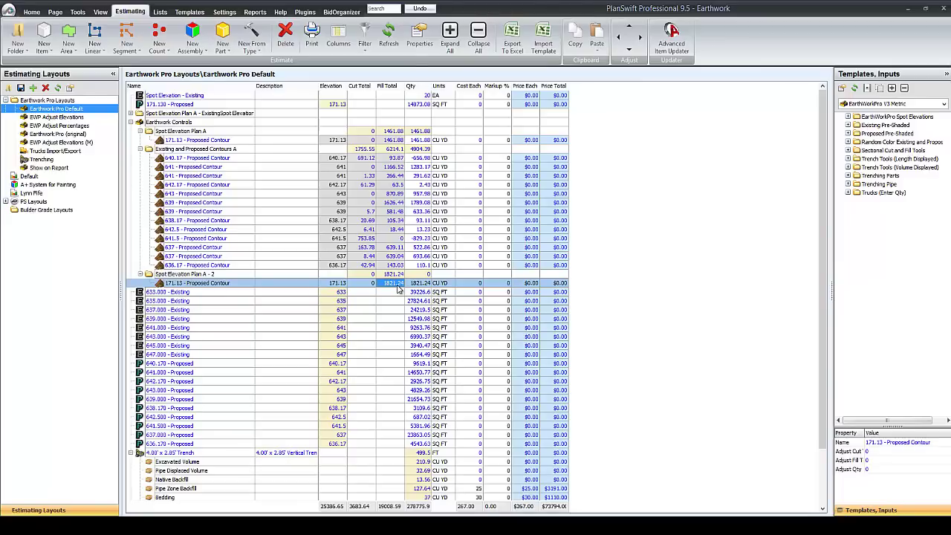
{"action": "left_click", "coordinate": [202, 132]}
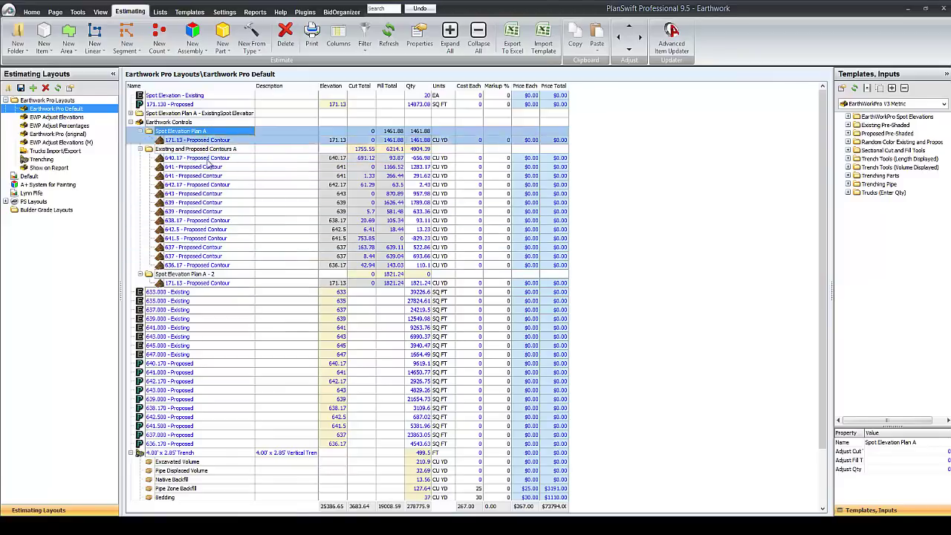
{"action": "left_click", "coordinate": [220, 275]}
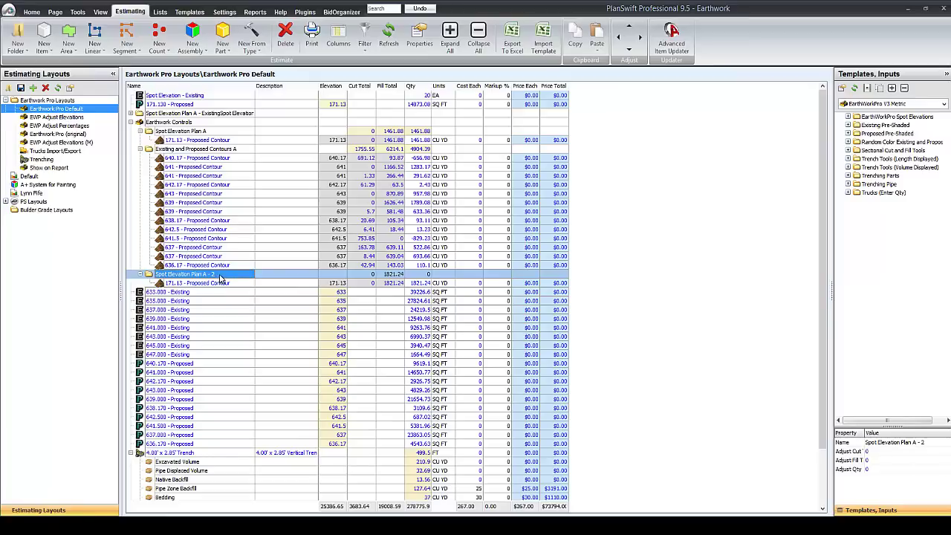
{"action": "left_click", "coordinate": [394, 275]}
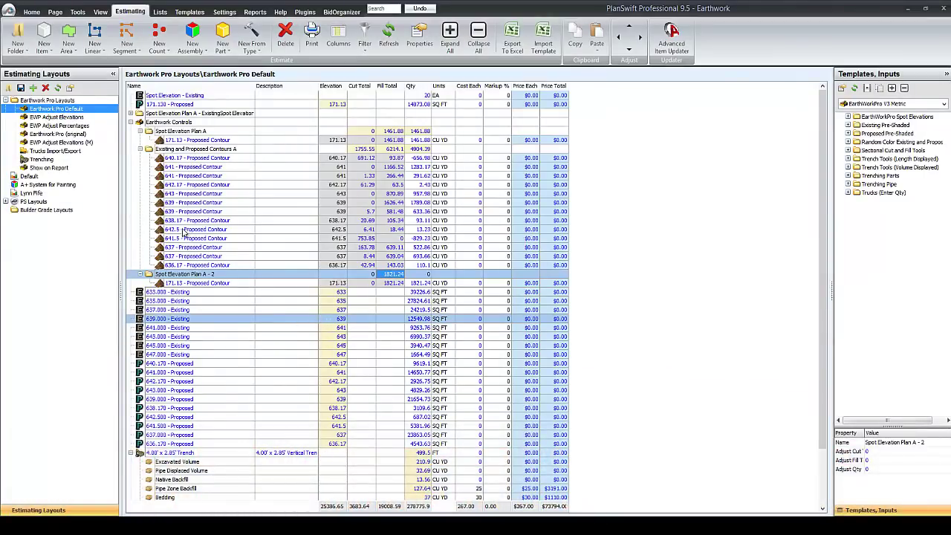
Collapse the Earthwork Controls and 4.00' x 2.85' Trench groups in the estimate and return to the Spot Elevation Plan A drawing.
{"action": "left_click", "coordinate": [130, 123]}
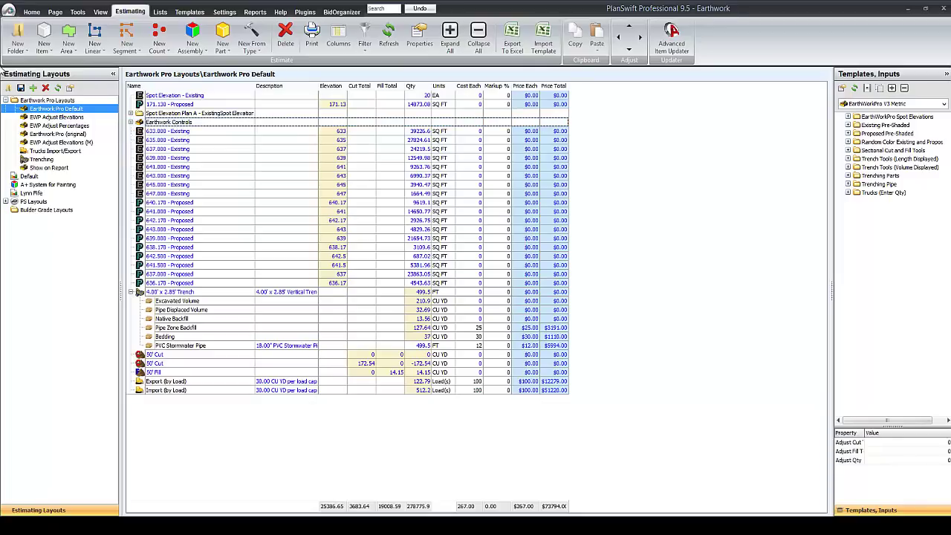
{"action": "left_click", "coordinate": [132, 291]}
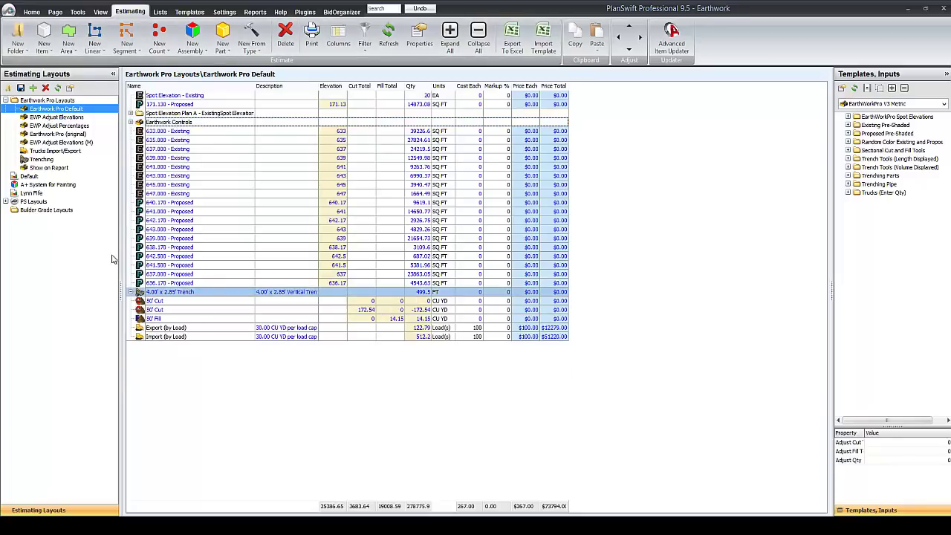
{"action": "left_click", "coordinate": [35, 14]}
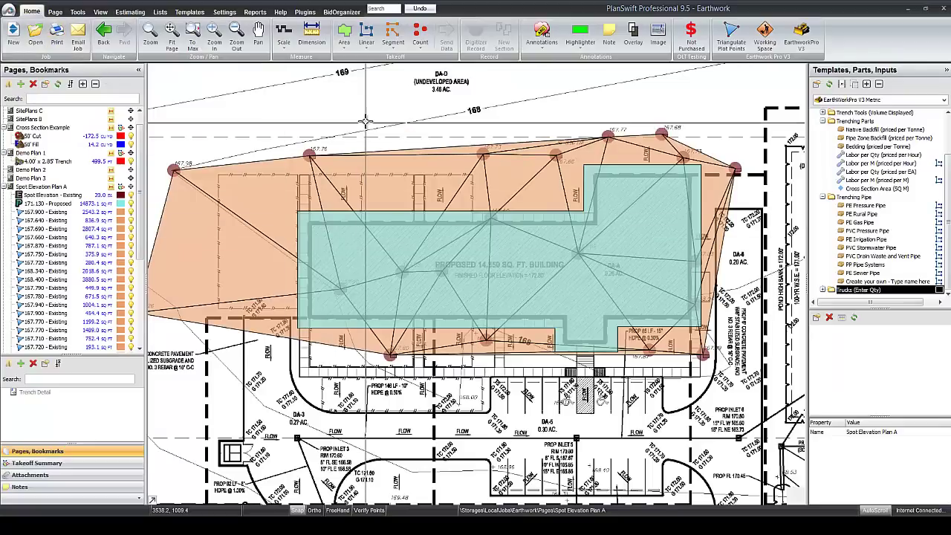